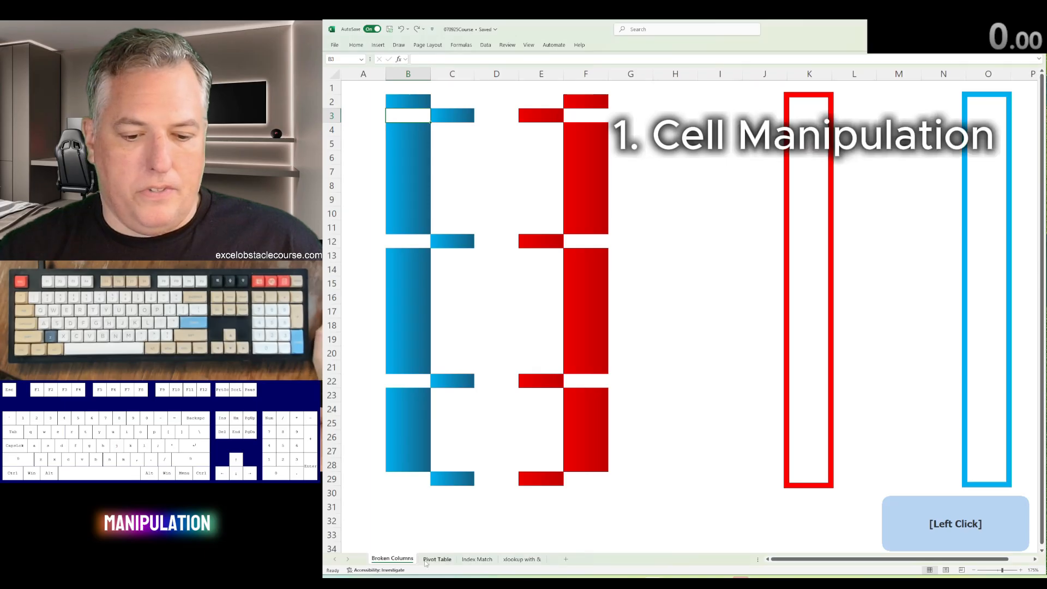
Step: Look through the Pivot Table, Index Match and xlookup with & sheets, and return to the Broken Columns sheet
{"action": "left_click", "coordinate": [437, 559]}
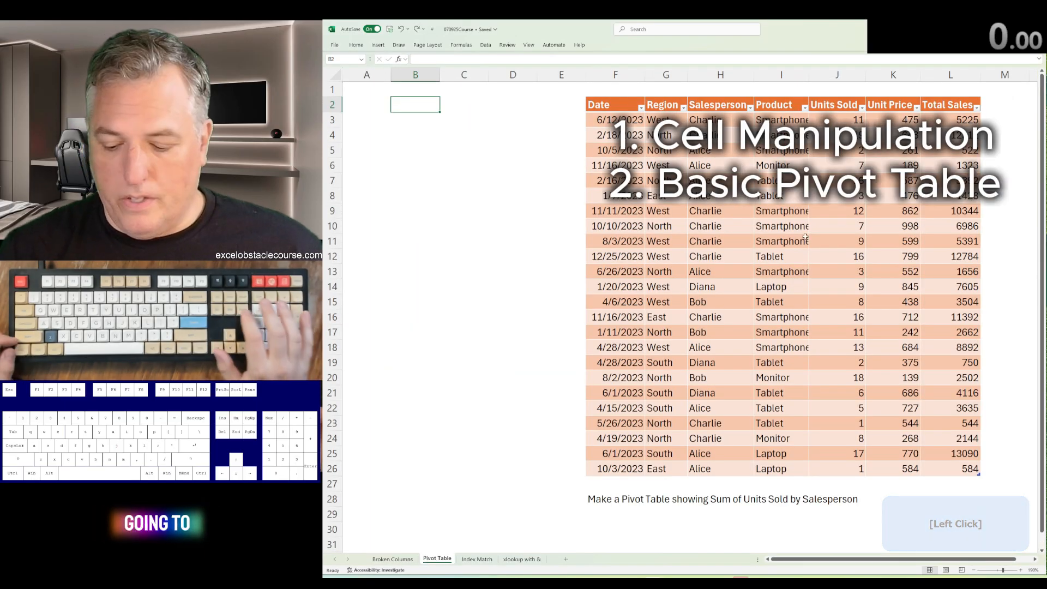
{"action": "key", "text": "ctrl+Page_Down"}
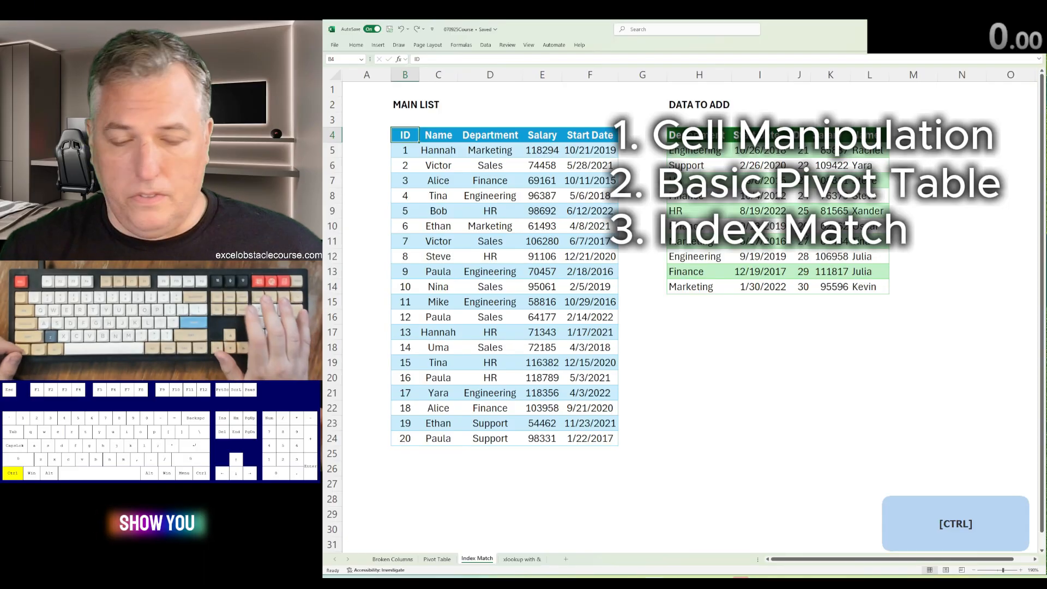
{"action": "key", "text": "ctrl+Page_Down"}
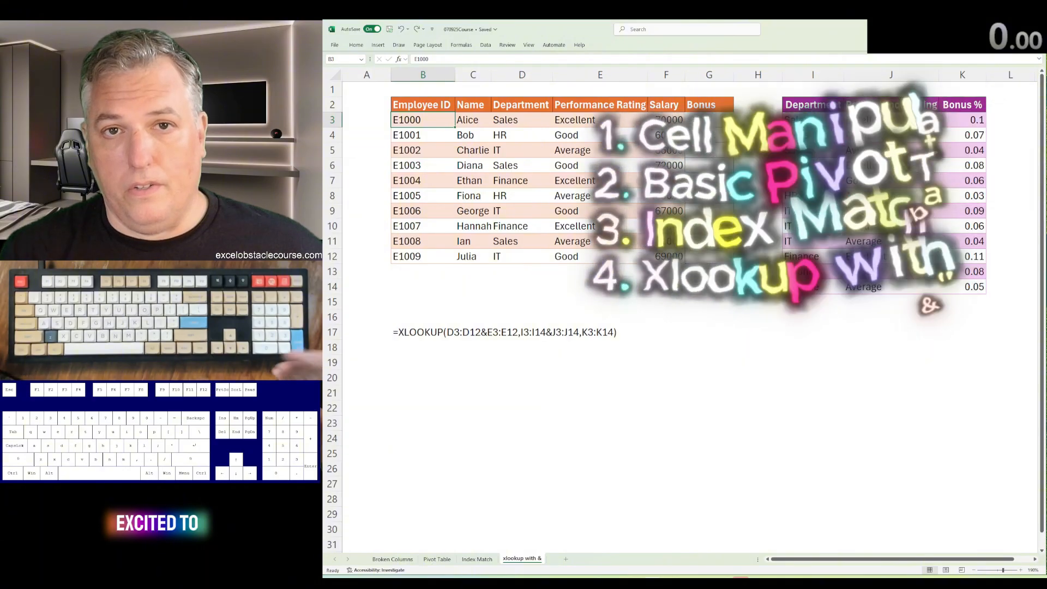
{"action": "key", "text": "ctrl+Page_Up"}
{"action": "key", "text": "ctrl+Page_Up"}
{"action": "key", "text": "ctrl+Page_Up"}
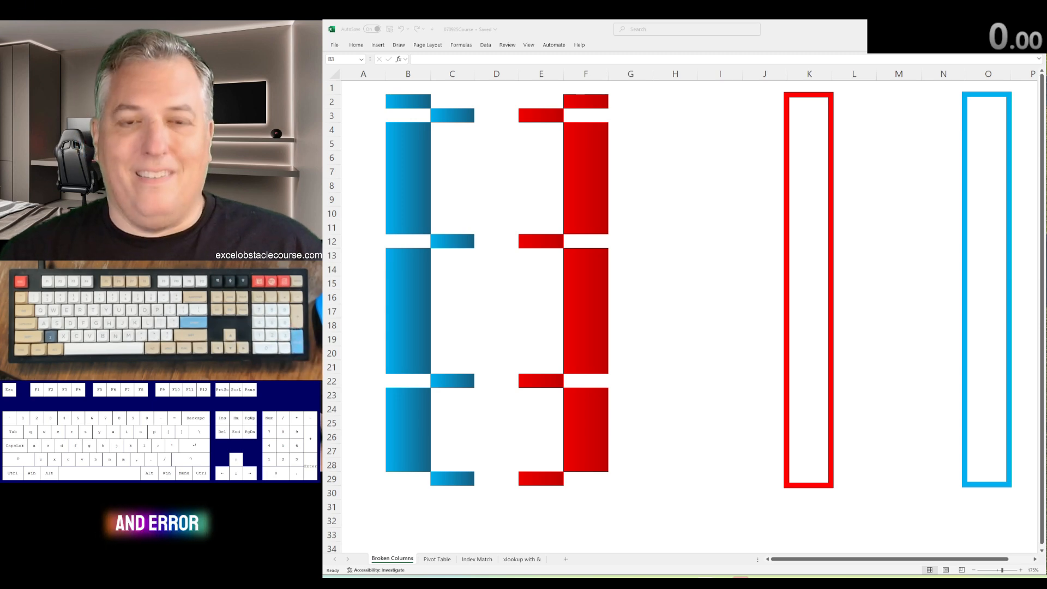
Step: Delete the blank cell B3 with cells shifting left to close the first gap in the blue column
{"action": "left_click", "coordinate": [690, 158]}
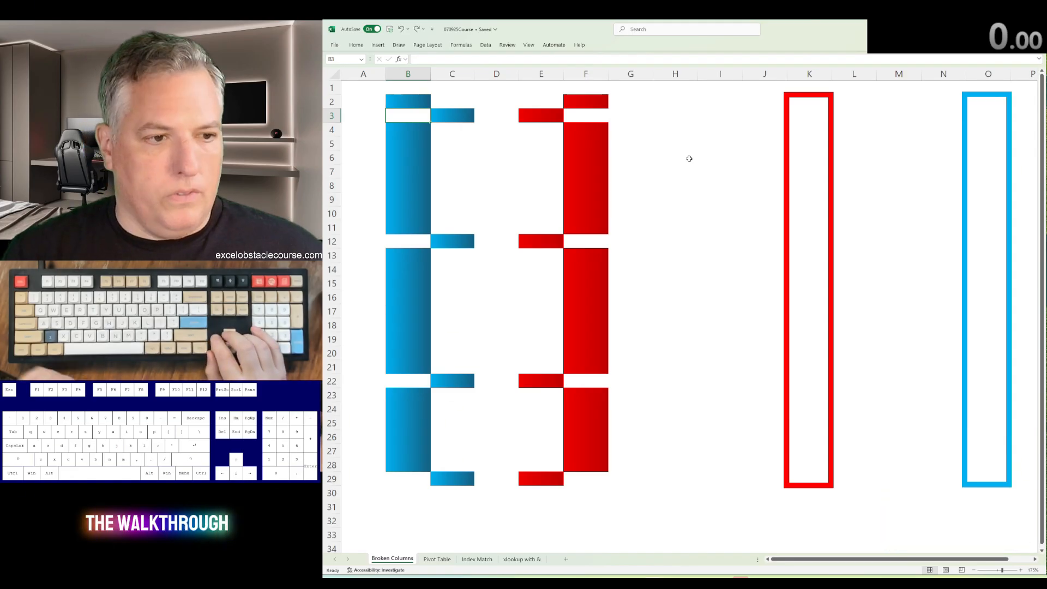
{"action": "key", "text": "ctrl"}
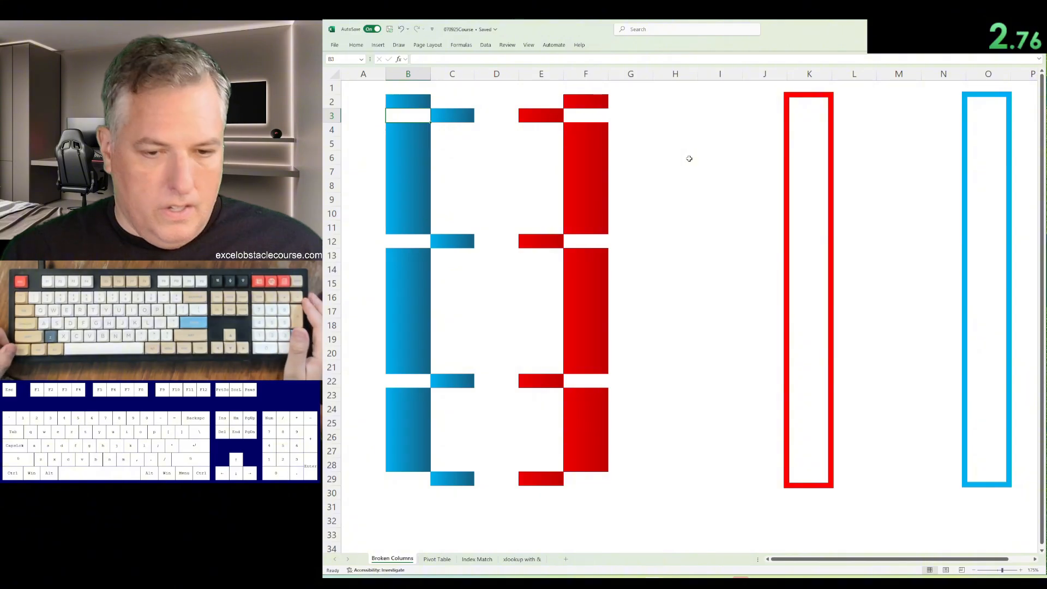
{"action": "key", "text": "Right"}
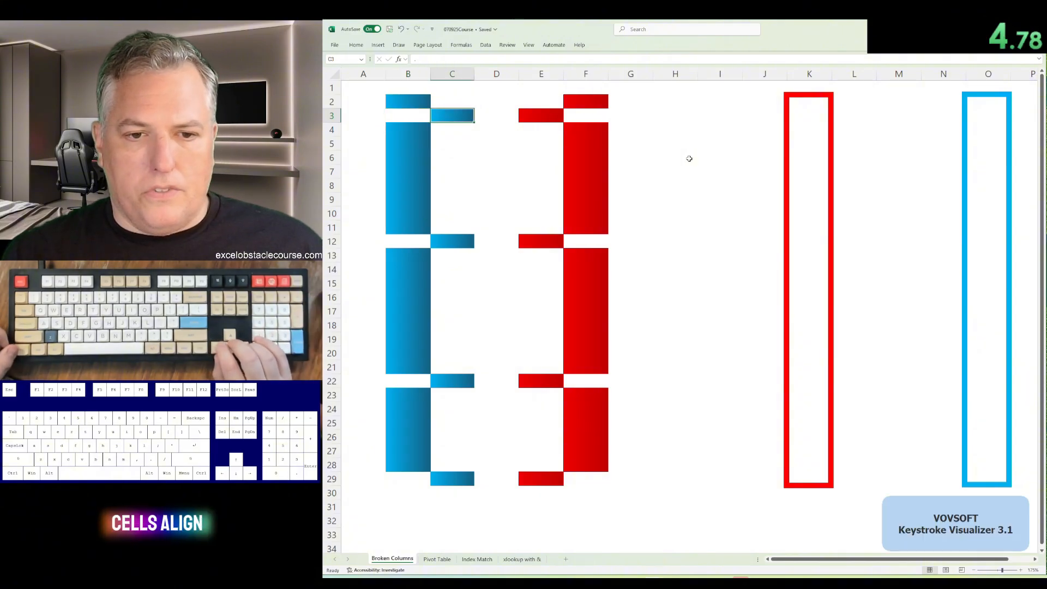
{"action": "key", "text": "Left"}
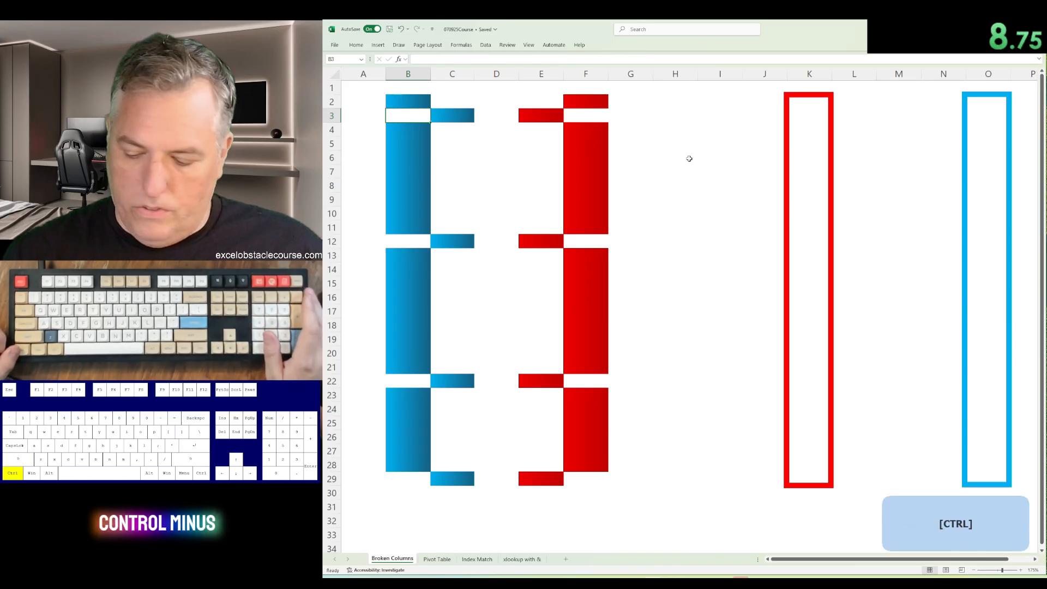
{"action": "key", "text": "ctrl+minus"}
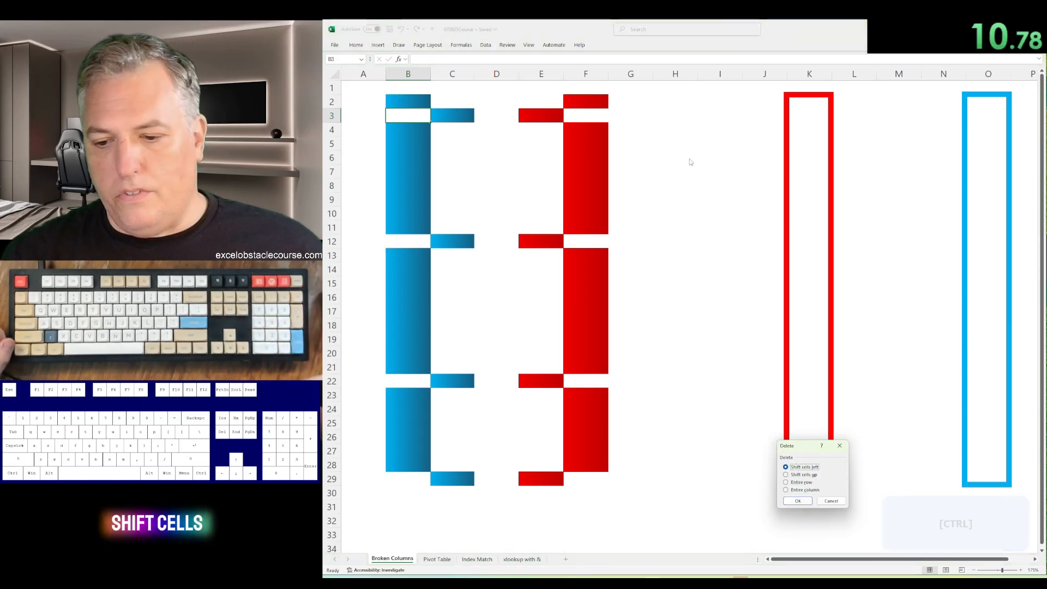
{"action": "key", "text": "Return"}
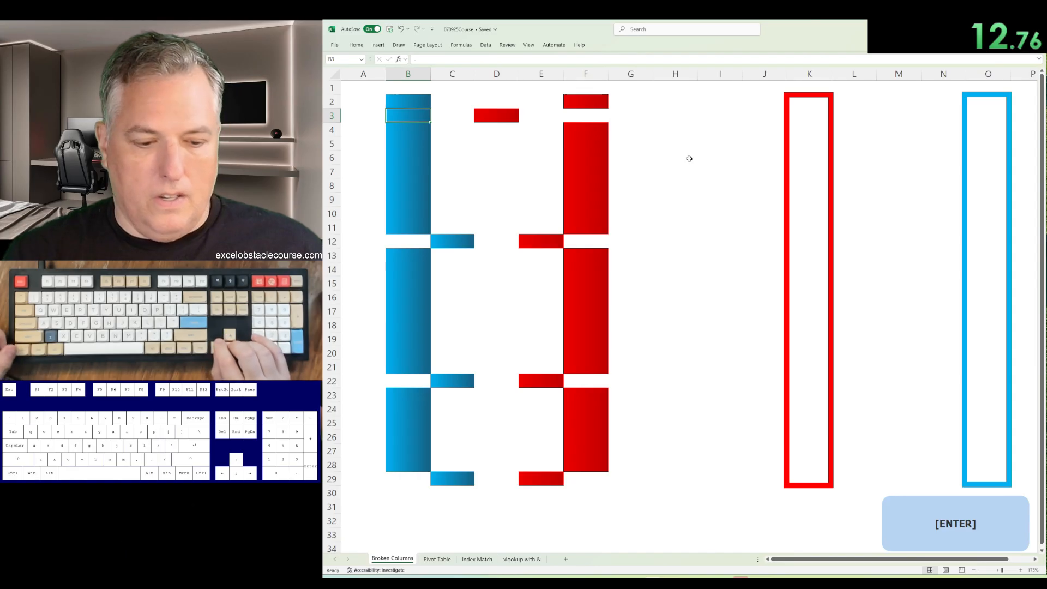
Step: Repeat the shift-left deletion on blank cells B12, B22 and B29 to close the blue column's remaining gaps
{"action": "key", "text": "ctrl"}
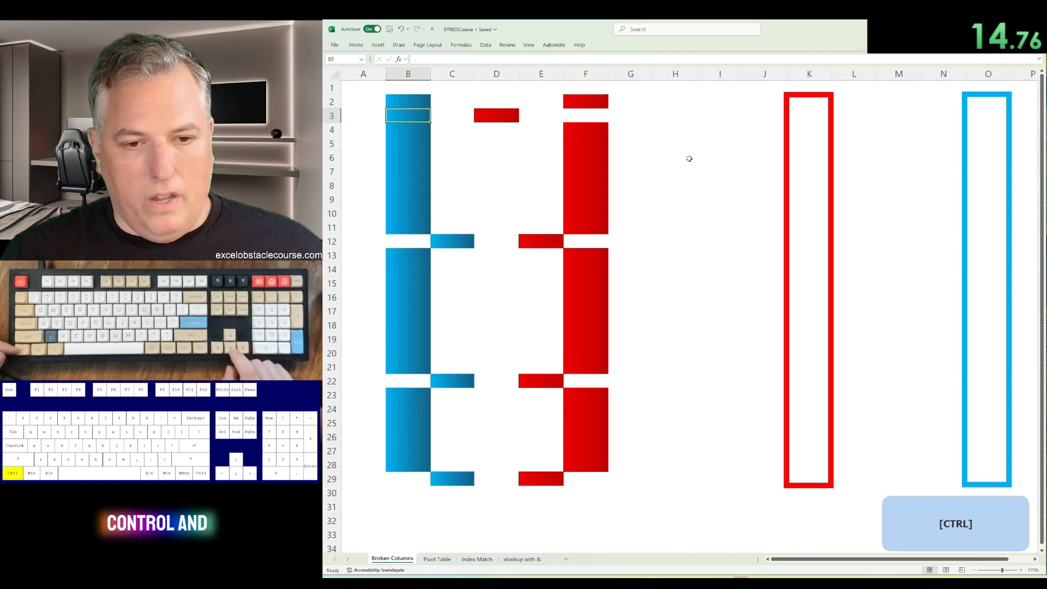
{"action": "key", "text": "ctrl+Down"}
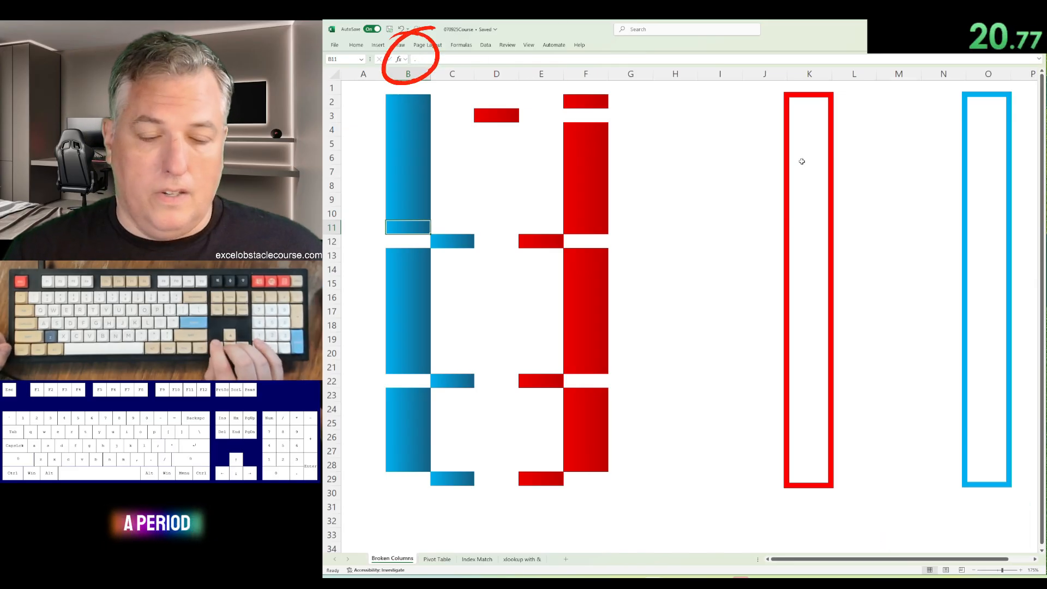
{"action": "key", "text": "Down"}
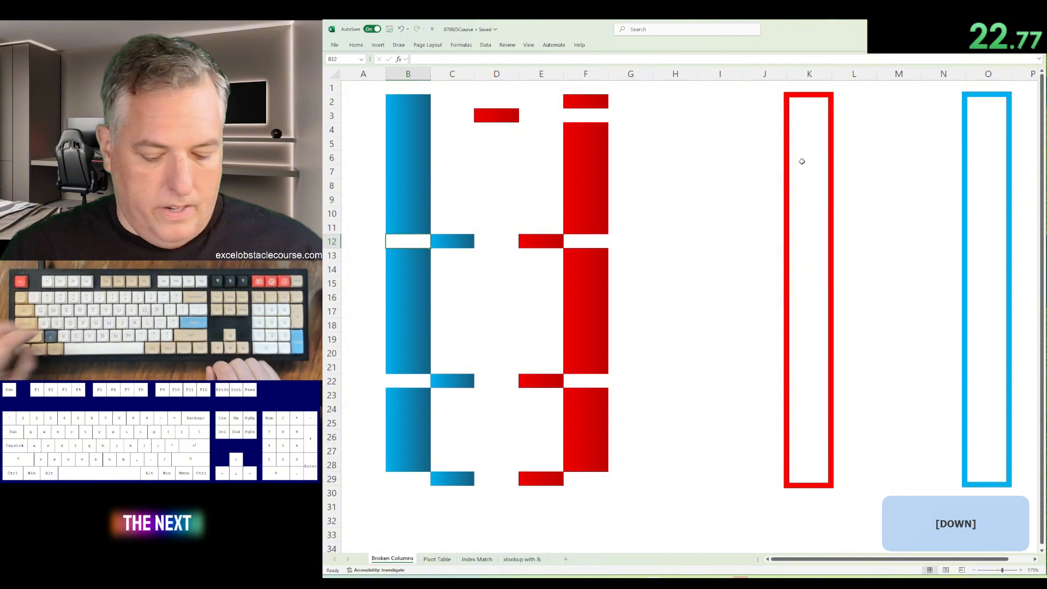
{"action": "key", "text": "F4"}
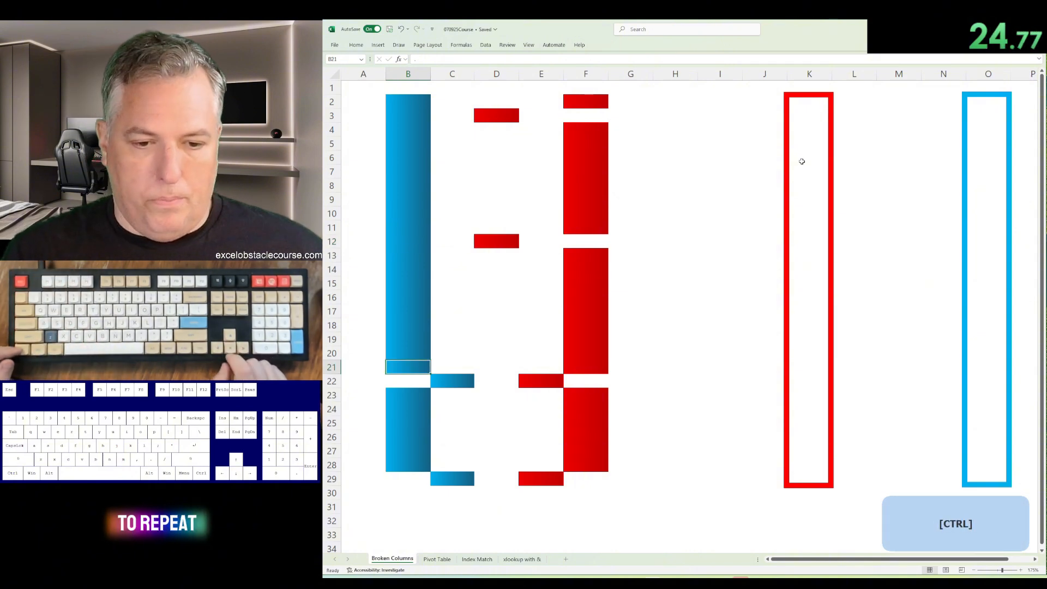
{"action": "key", "text": "ctrl+Down"}
{"action": "key", "text": "F4"}
{"action": "key", "text": "ctrl+Down"}
{"action": "key", "text": "Down"}
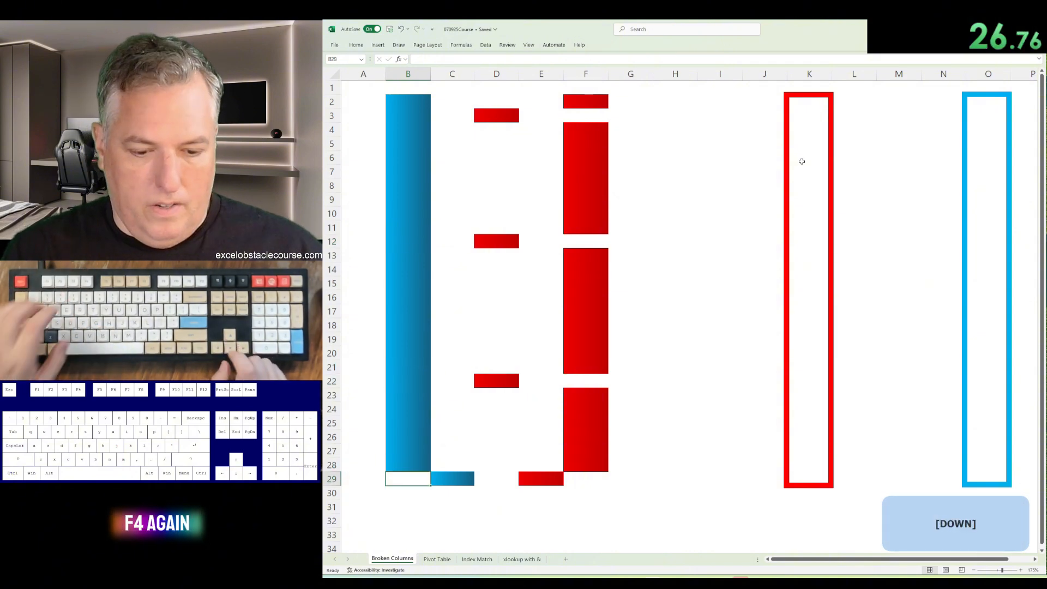
{"action": "key", "text": "F4"}
Step: Insert two cells at D29:E29 with cells shifting right to move the lowest red piece into column F
{"action": "key", "text": "ctrl+Right"}
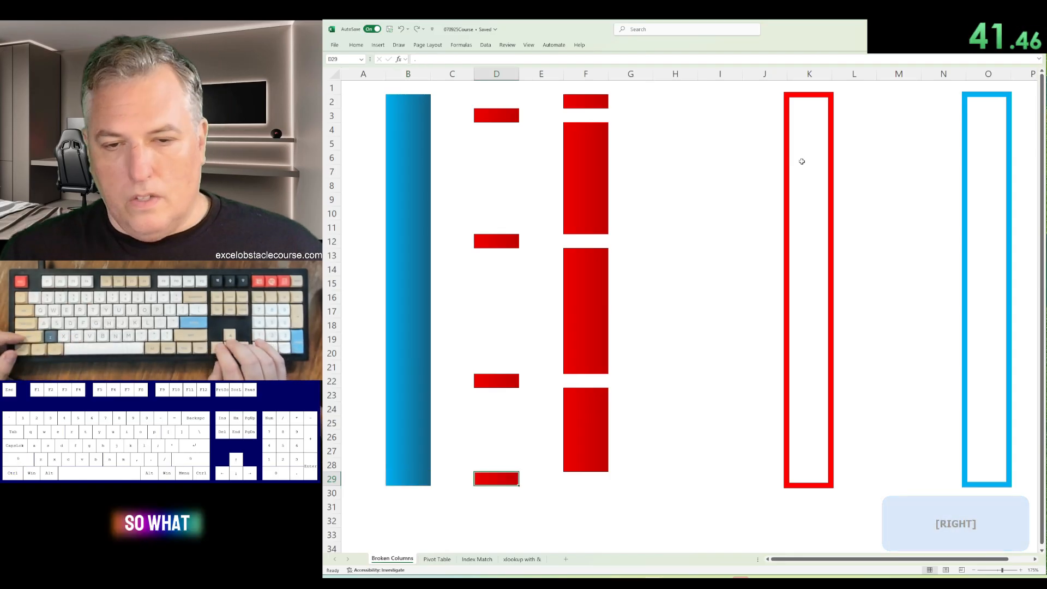
{"action": "key", "text": "shift+Right"}
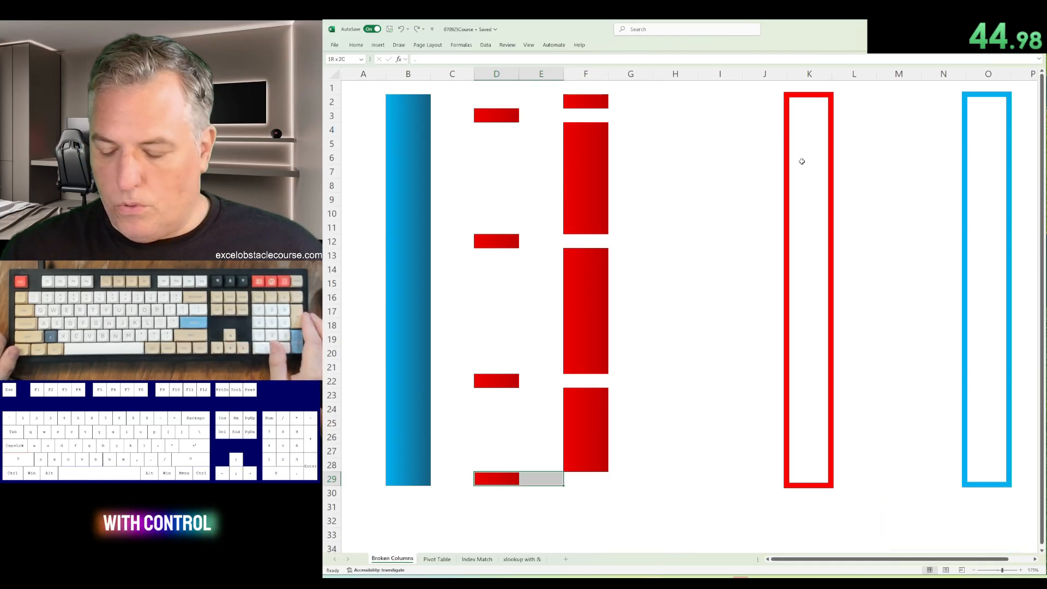
{"action": "key", "text": "ctrl+plus"}
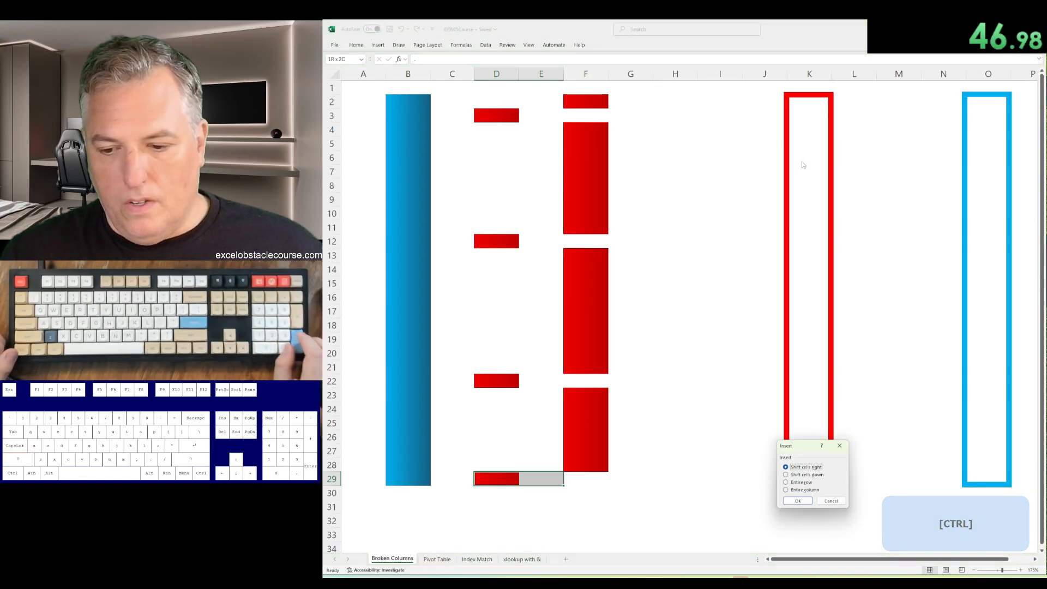
{"action": "key", "text": "Return"}
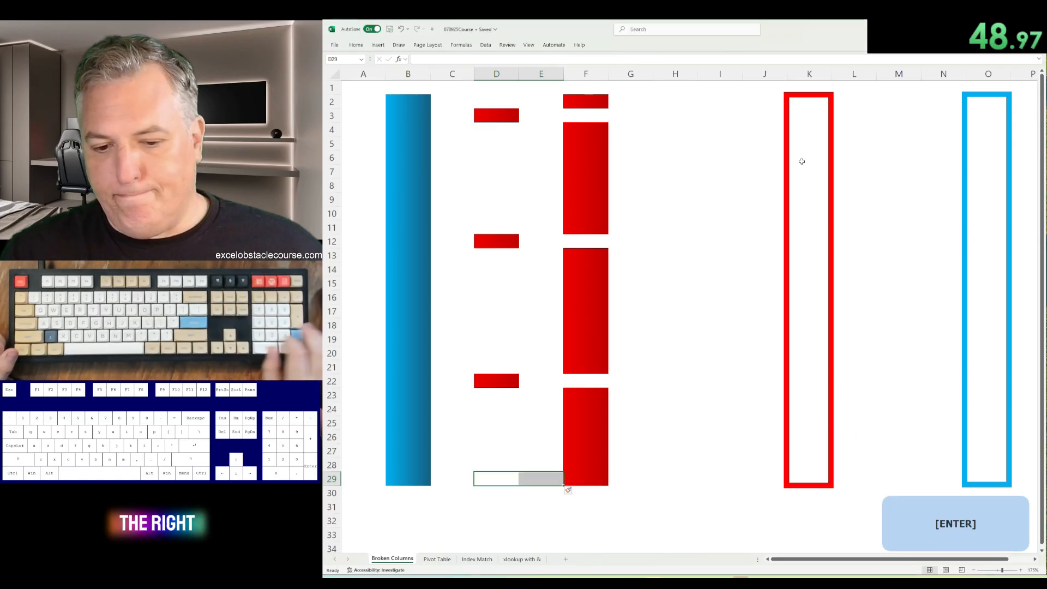
Step: Repeat the two-cell shift-right insertion at D22:E22, D12:E12 and D3:E3 to fill the red column's remaining gaps
{"action": "key", "text": "ctrl+Up"}
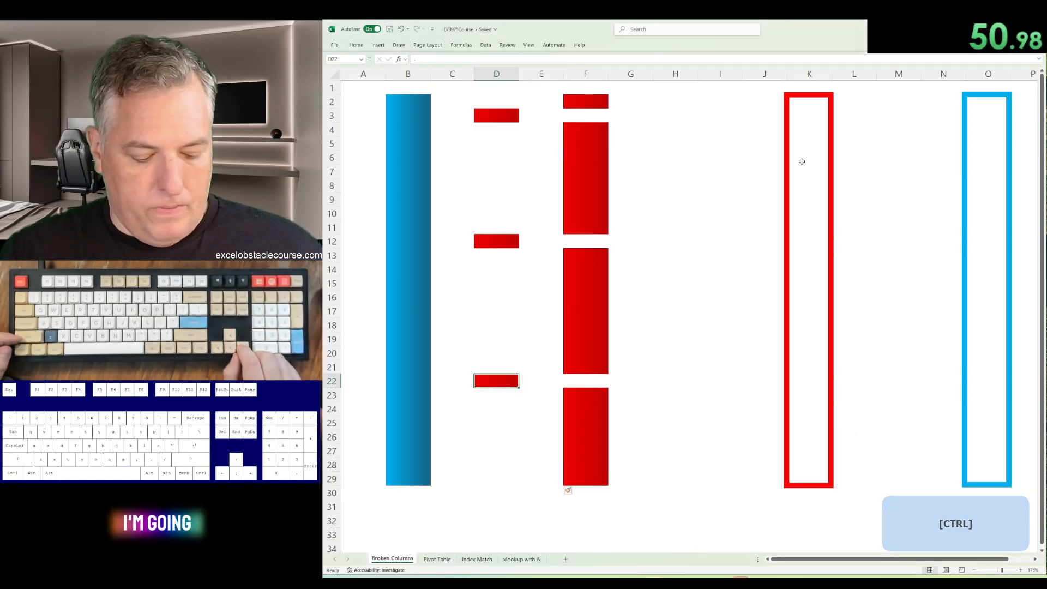
{"action": "key", "text": "shift+Right"}
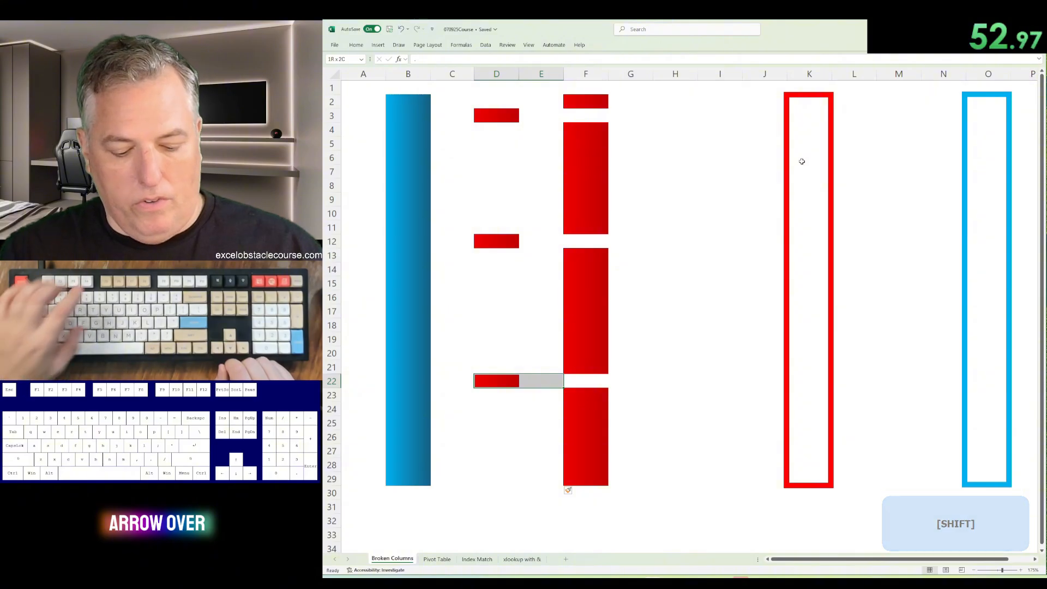
{"action": "key", "text": "F4"}
{"action": "key", "text": "ctrl+Up"}
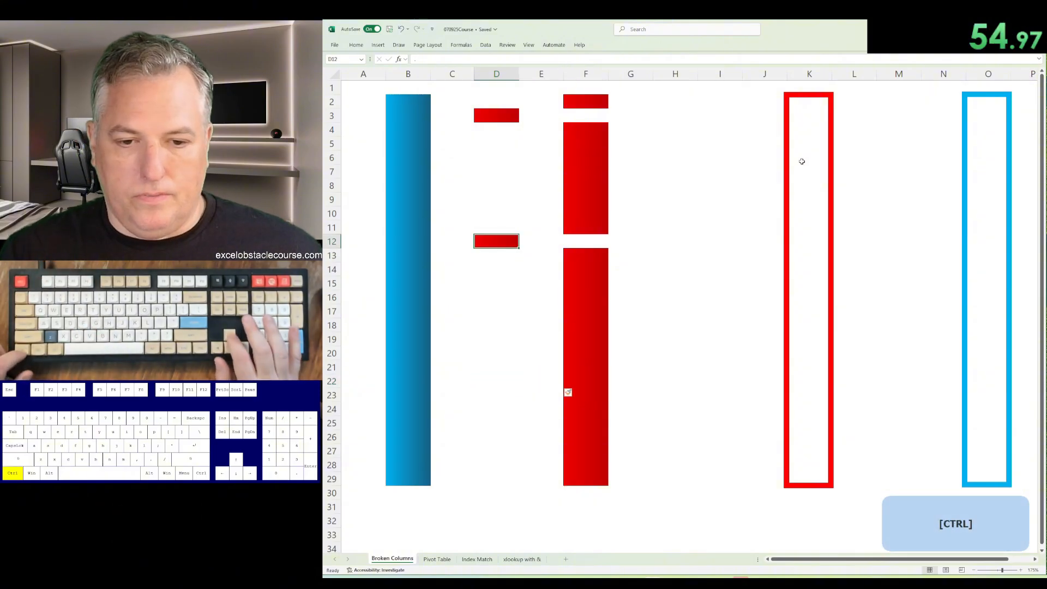
{"action": "key", "text": "F4"}
{"action": "key", "text": "ctrl+Up"}
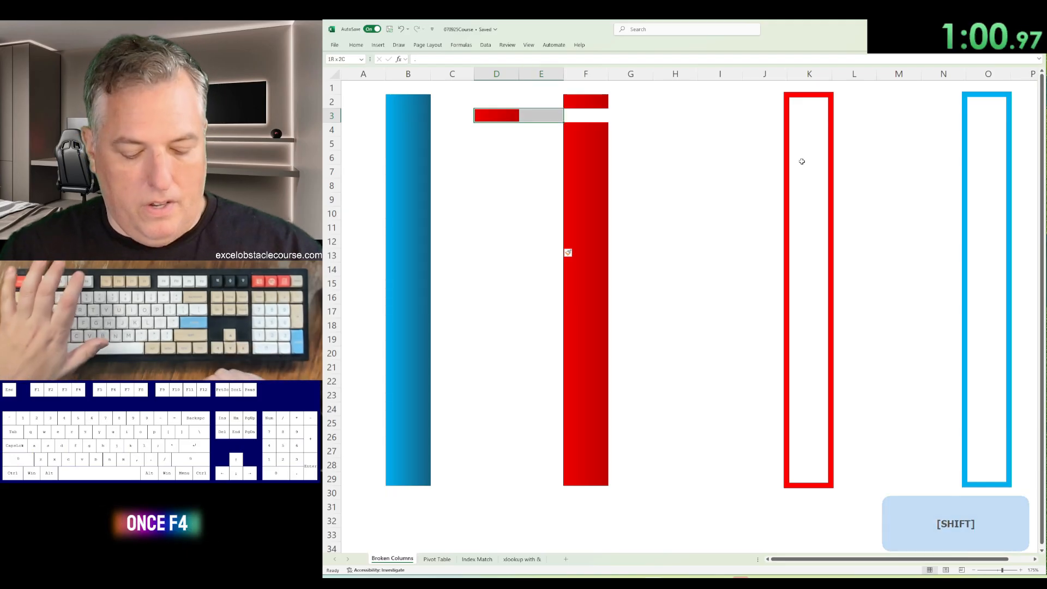
{"action": "key", "text": "F4"}
Step: Insert five whole columns at column F to shift the red column into the red frame in column K
{"action": "key", "text": "Right"}
{"action": "key", "text": "Right"}
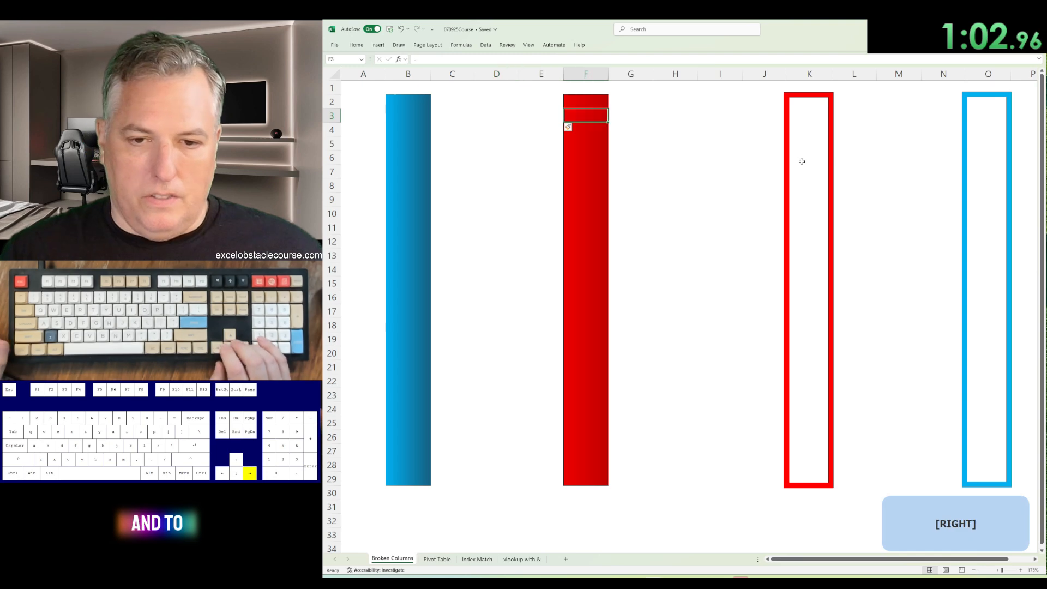
{"action": "key", "text": "ctrl+Down"}
{"action": "key", "text": "ctrl+Up"}
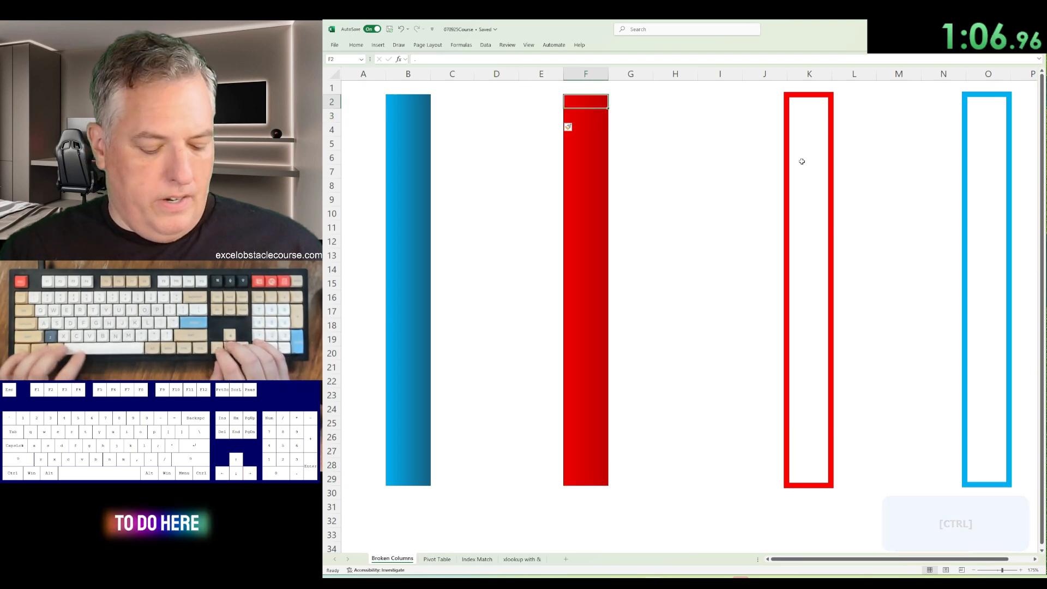
{"action": "key", "text": "ctrl+space"}
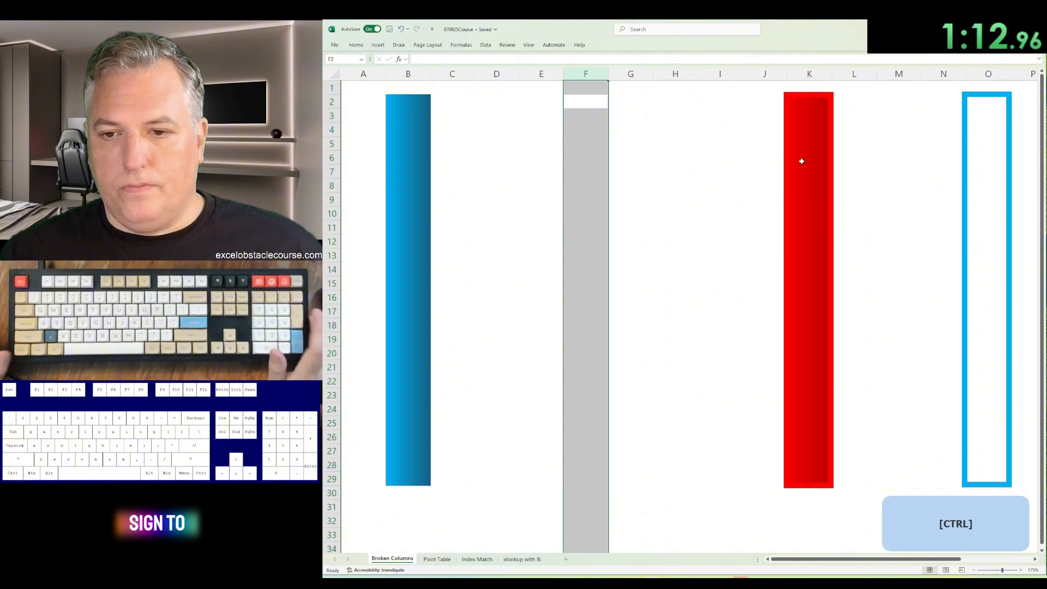
Step: Move the blue column B2:B29 into the blue frame starting at O2, and switch to the Pivot Table sheet
{"action": "key", "text": "ctrl+Left"}
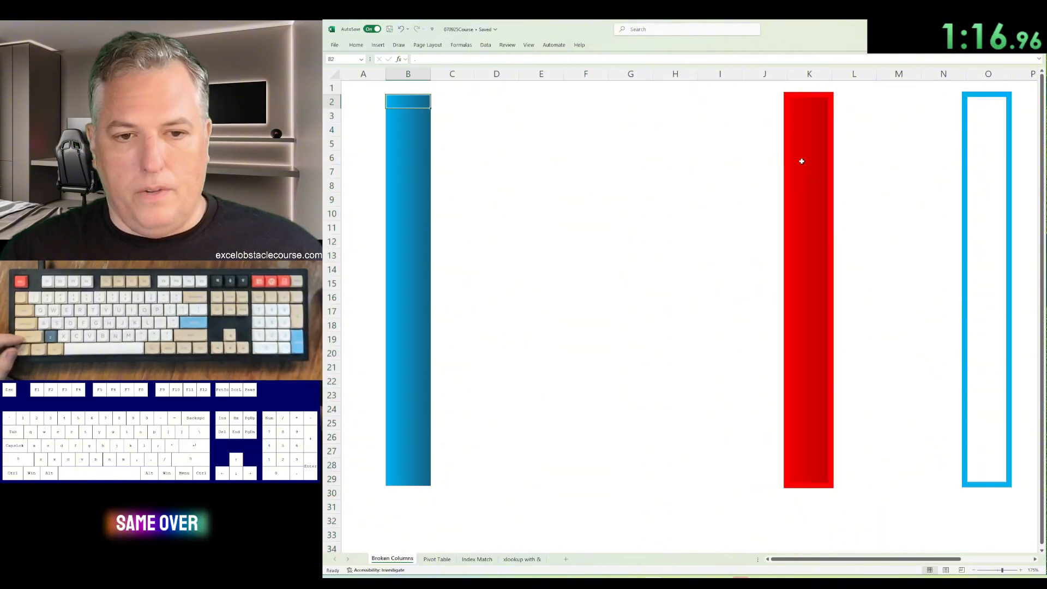
{"action": "key", "text": "ctrl+shift+Down"}
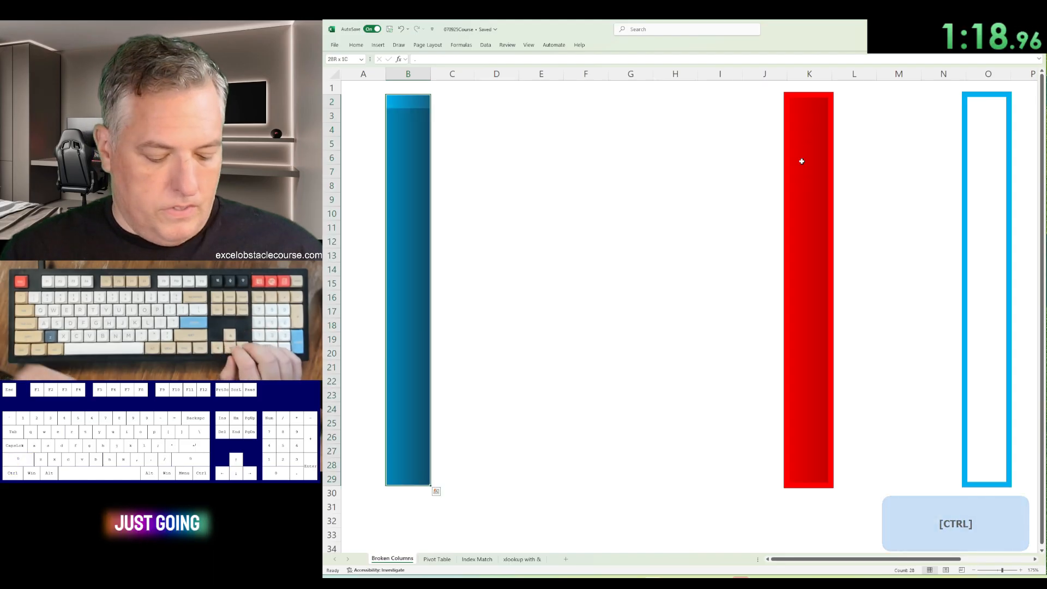
{"action": "key", "text": "ctrl+c"}
{"action": "key", "text": "ctrl+Right"}
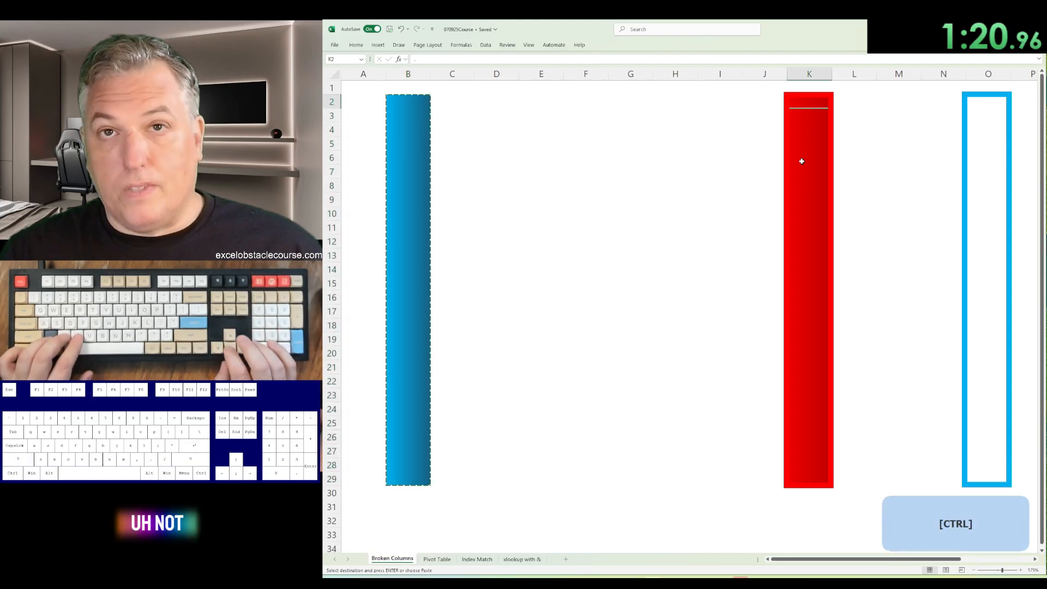
{"action": "key", "text": "Right"}
{"action": "key", "text": "Right"}
{"action": "key", "text": "Right"}
{"action": "key", "text": "Right"}
{"action": "key", "text": "ctrl+v"}
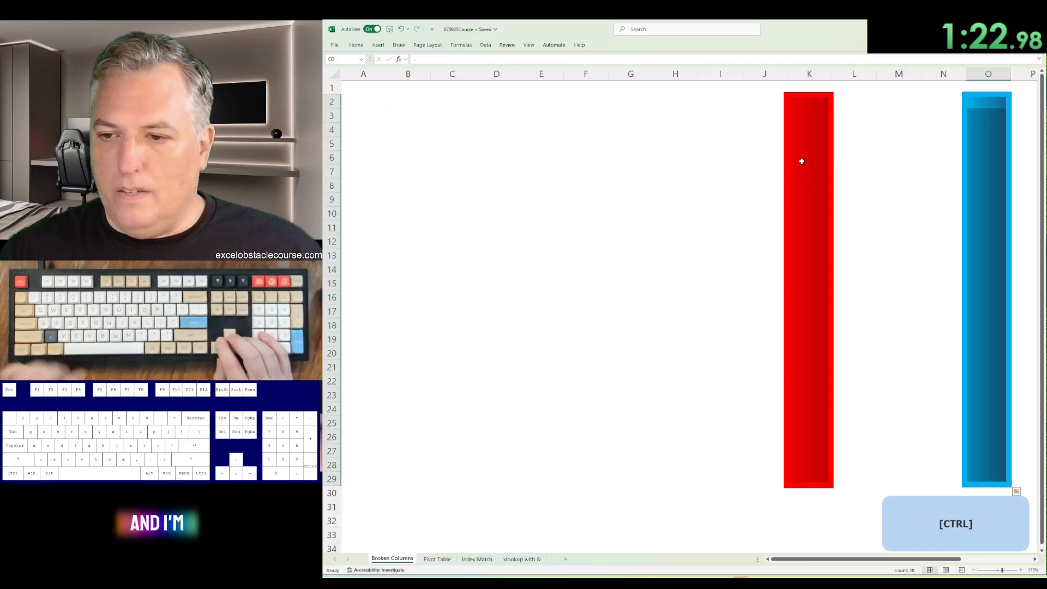
{"action": "key", "text": "ctrl+Left"}
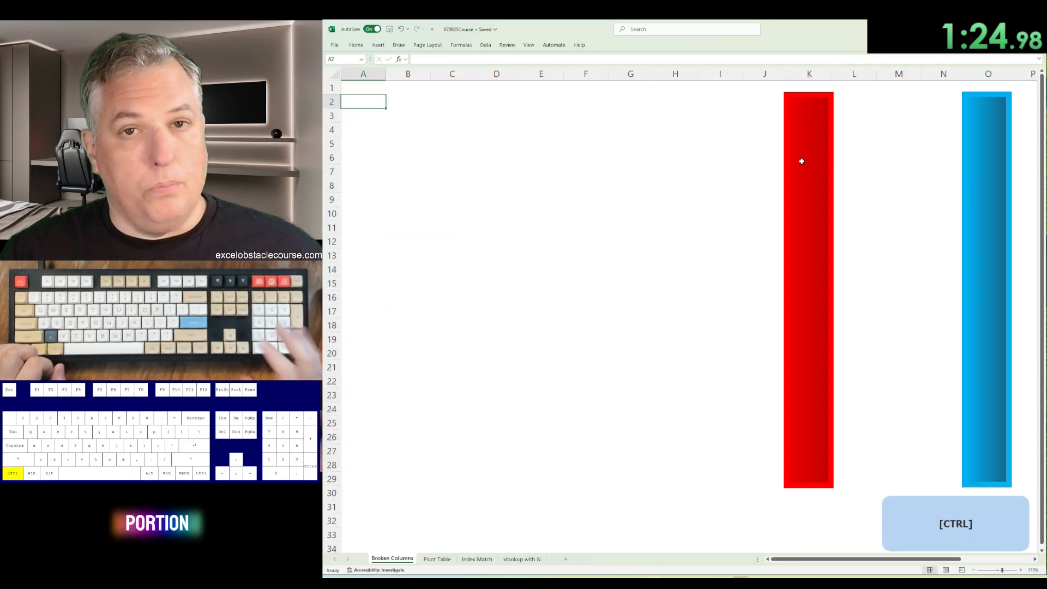
{"action": "key", "text": "ctrl+Page_Down"}
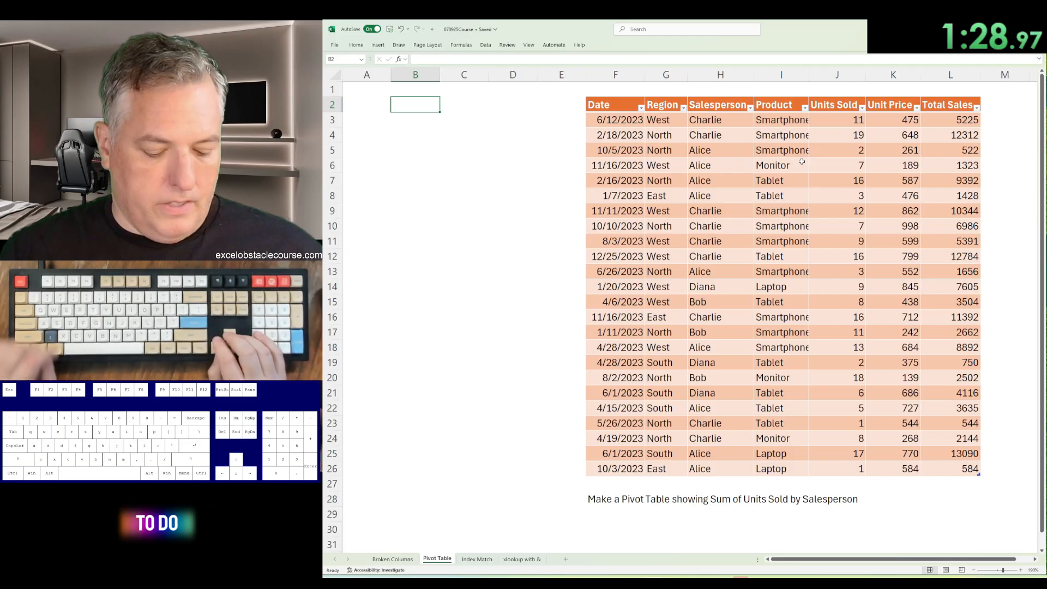
{"action": "key", "text": "alt"}
{"action": "key", "text": "d"}
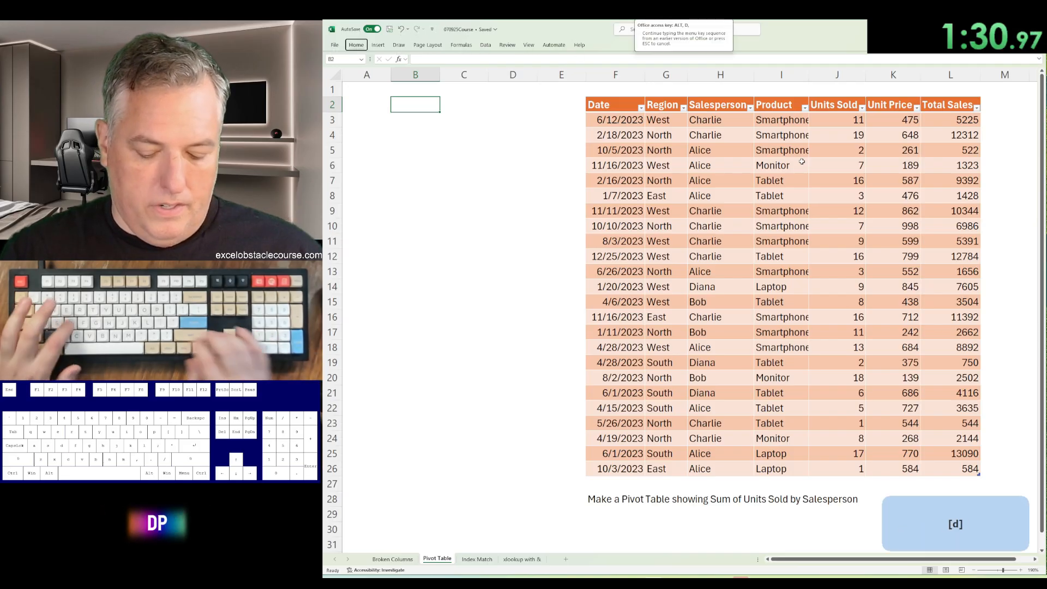
{"action": "key", "text": "p"}
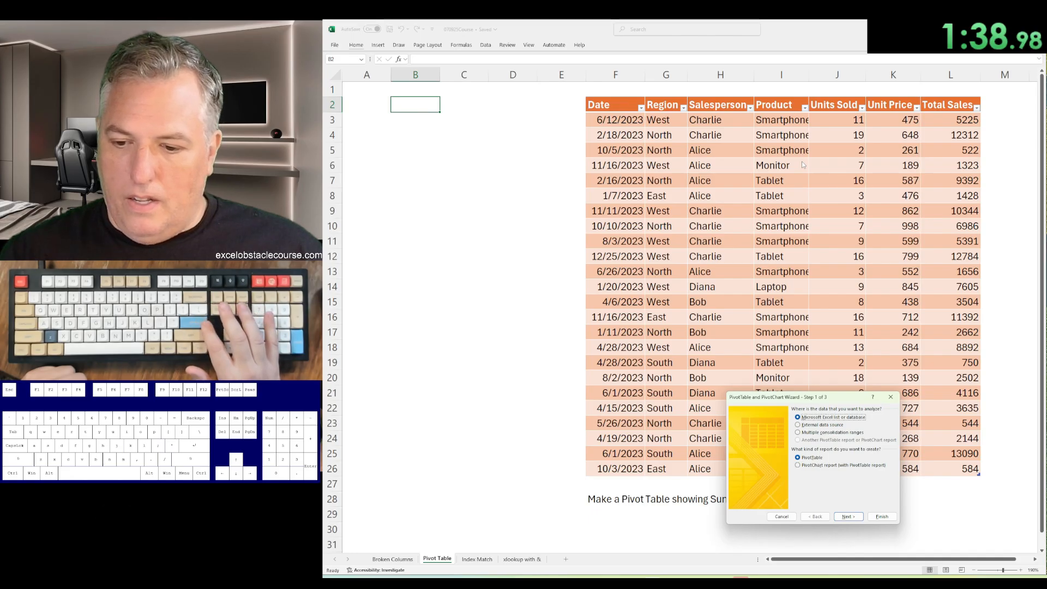
{"action": "key", "text": "Escape"}
{"action": "key", "text": "Left"}
{"action": "key", "text": "Right"}
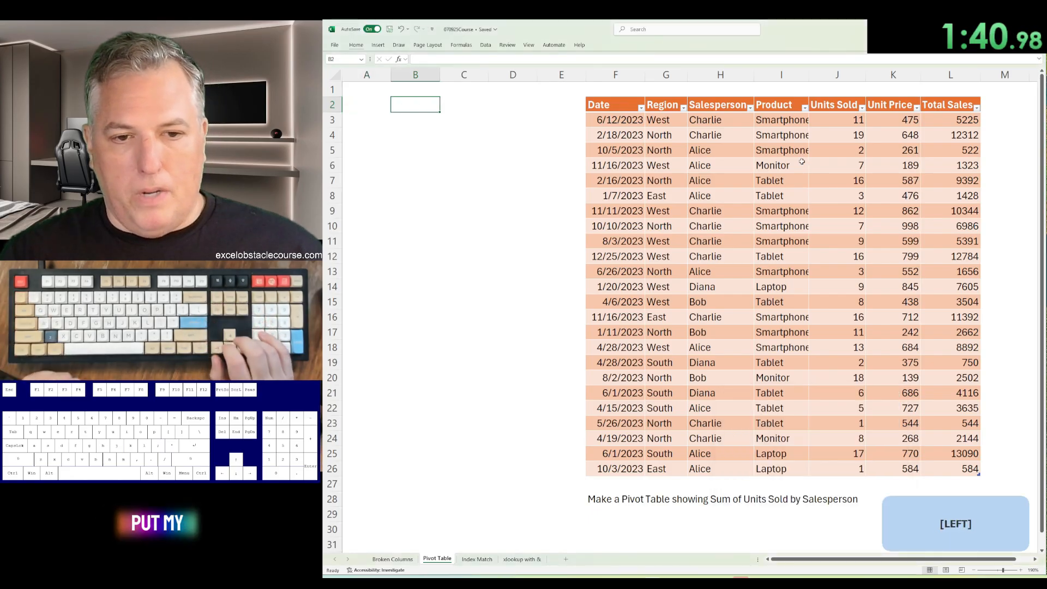
Step: Use the PivotTable and PivotChart Wizard to create a pivot table from table1 on the existing worksheet at cell B4
{"action": "key", "text": "Right"}
{"action": "key", "text": "Left"}
{"action": "key", "text": "alt+d"}
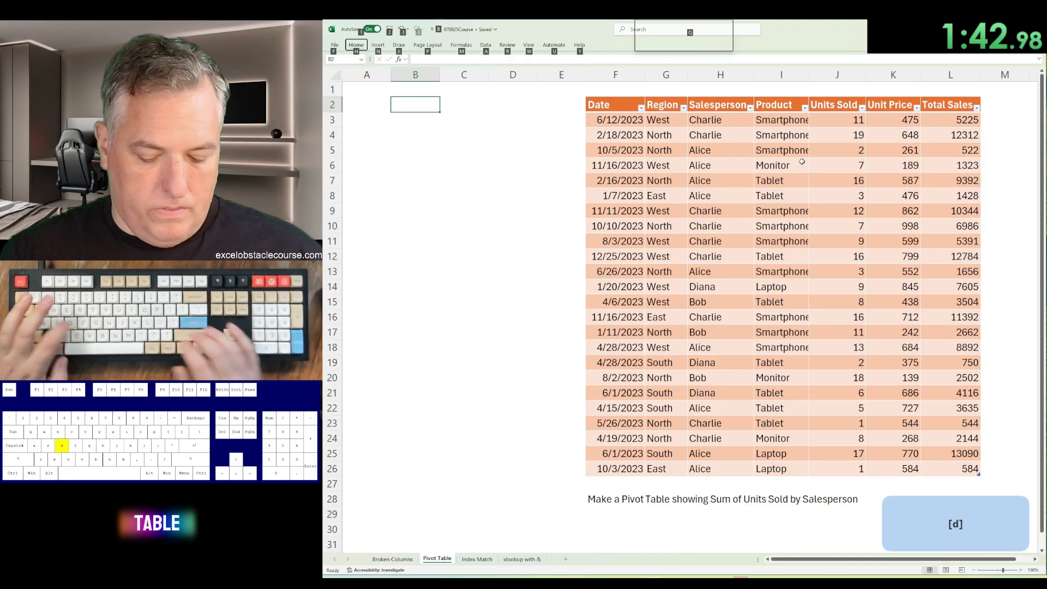
{"action": "key", "text": "p"}
{"action": "key", "text": "Return"}
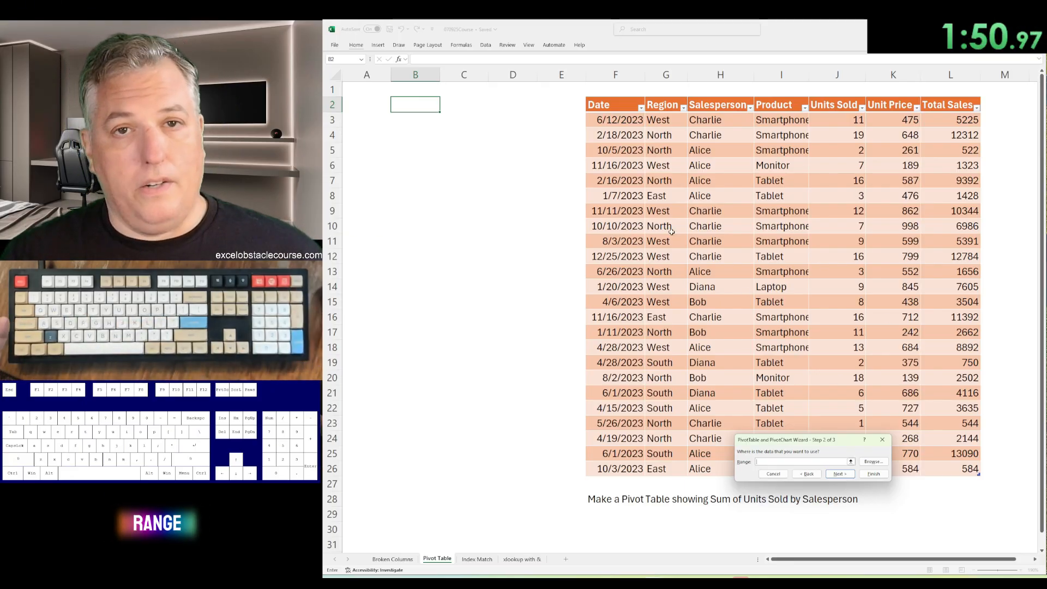
{"action": "type", "text": "table1"}
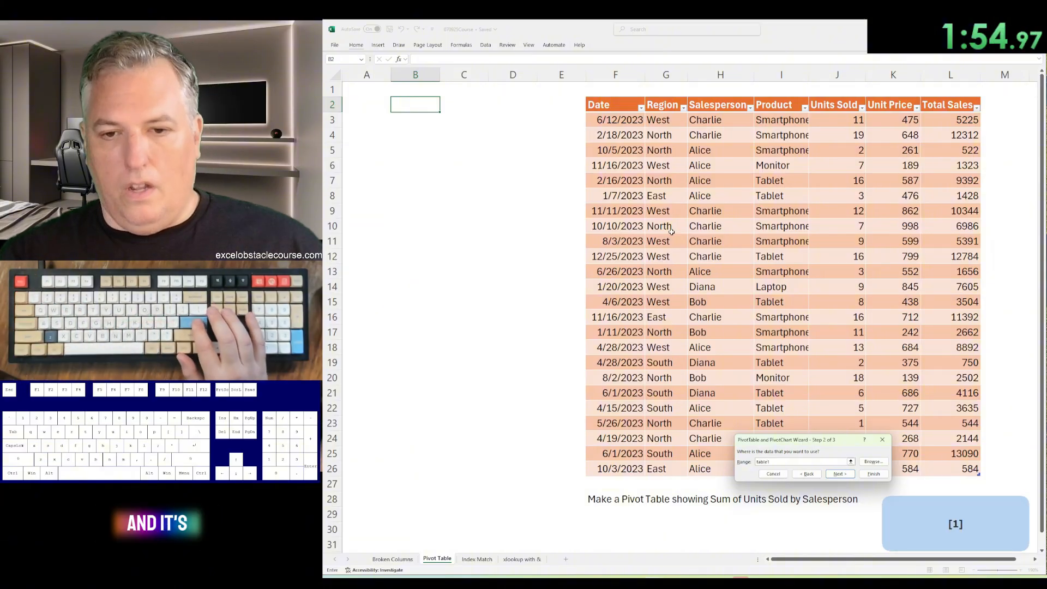
{"action": "key", "text": "Return"}
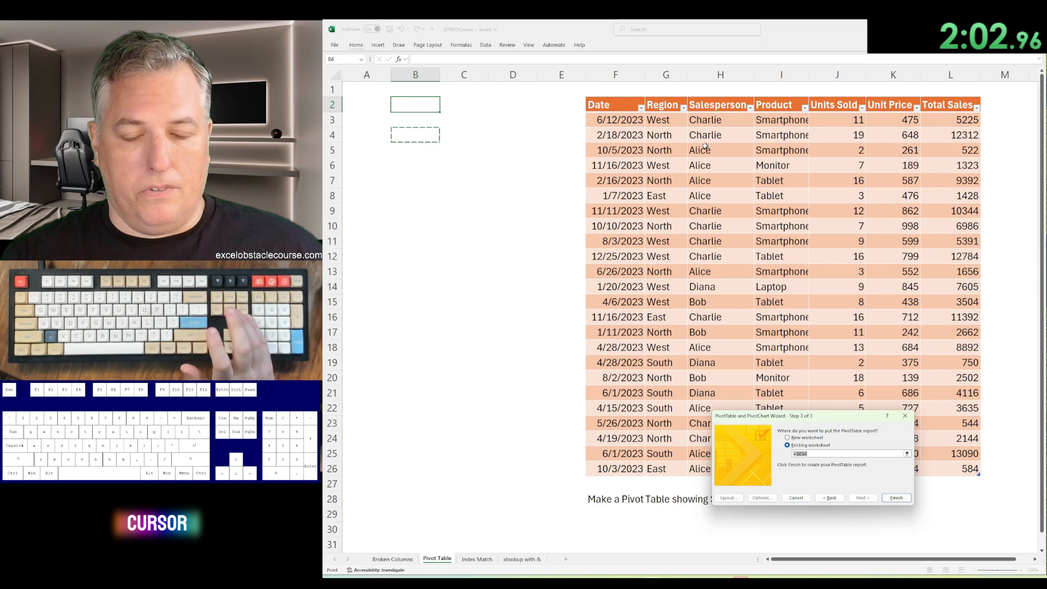
{"action": "key", "text": "Return"}
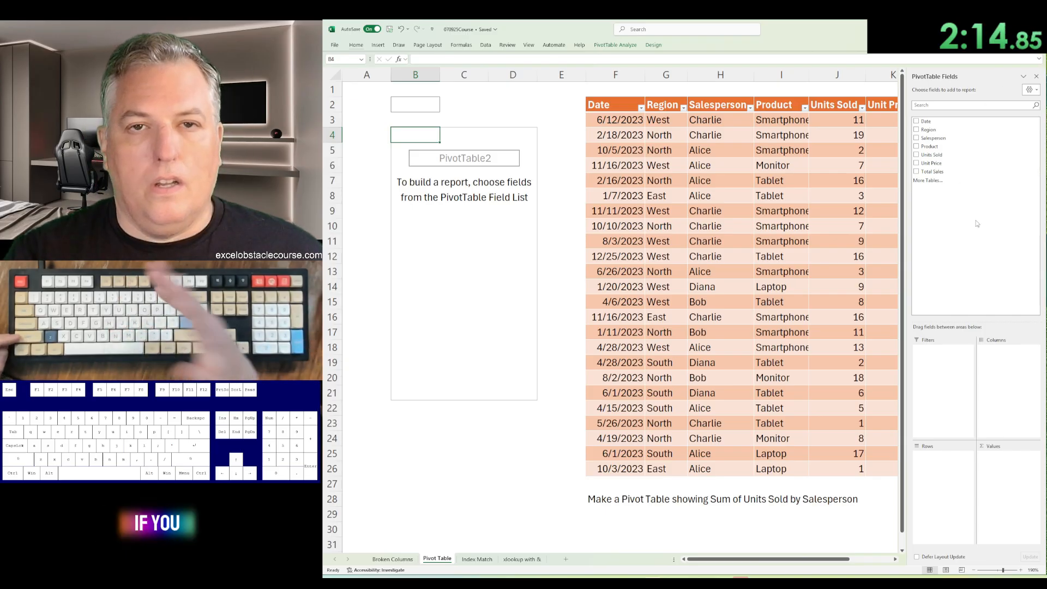
Step: Add Salesperson to the pivot table's rows and Units Sold to its values as a sum
{"action": "key", "text": "shift+F6"}
{"action": "key", "text": "shift+F6"}
{"action": "key", "text": "shift+F6"}
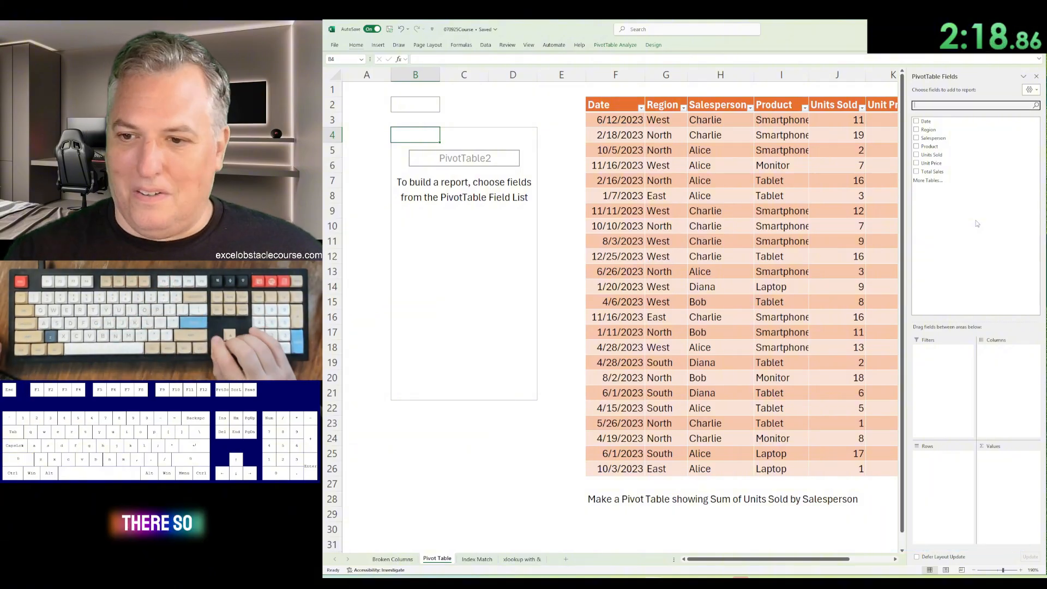
{"action": "key", "text": "Down"}
{"action": "key", "text": "Down"}
{"action": "key", "text": "Down"}
{"action": "key", "text": "Down"}
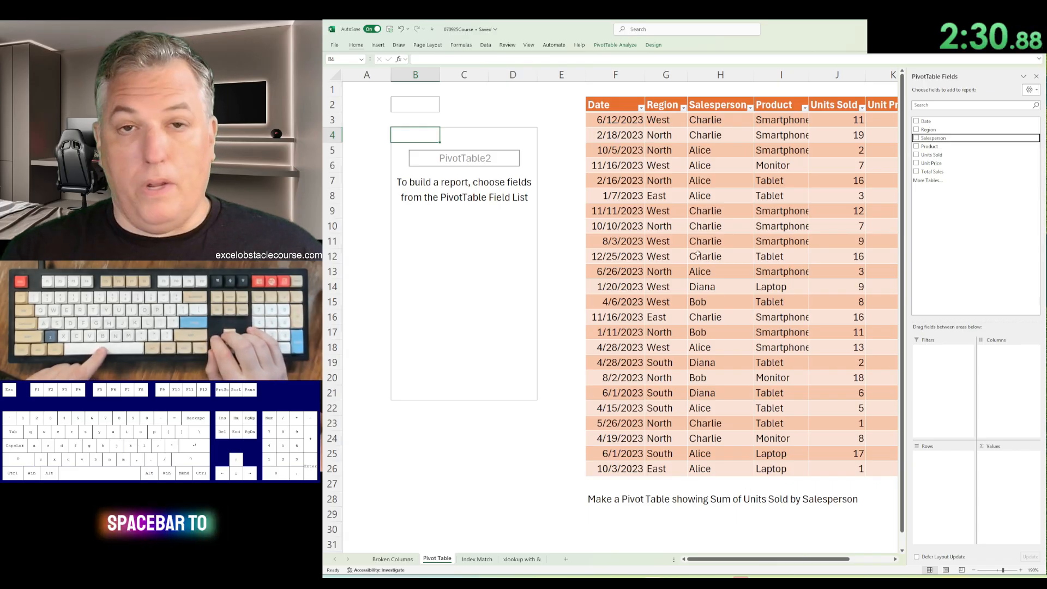
{"action": "key", "text": "space"}
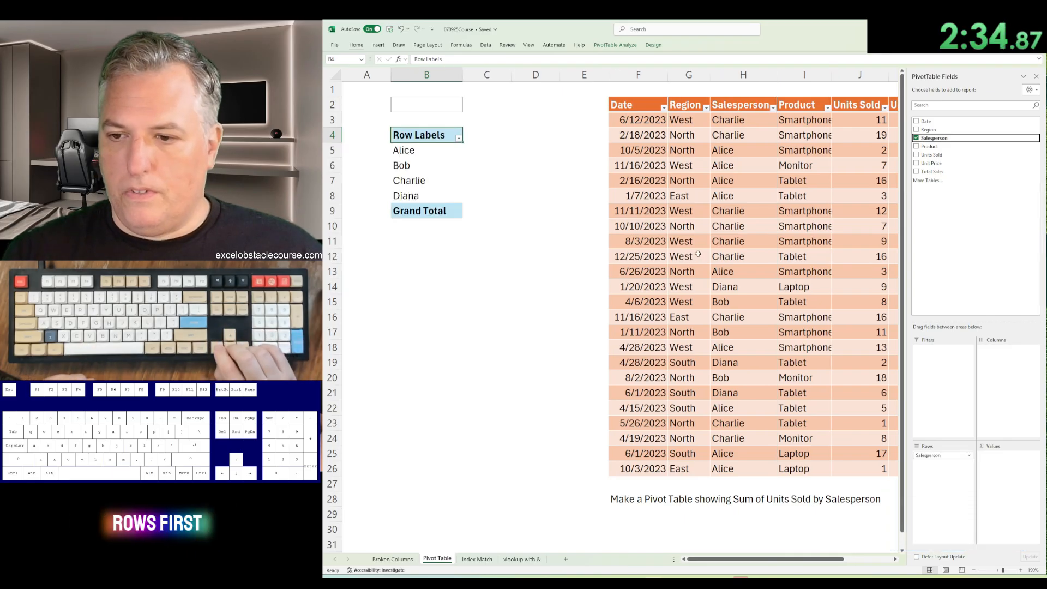
{"action": "key", "text": "Down"}
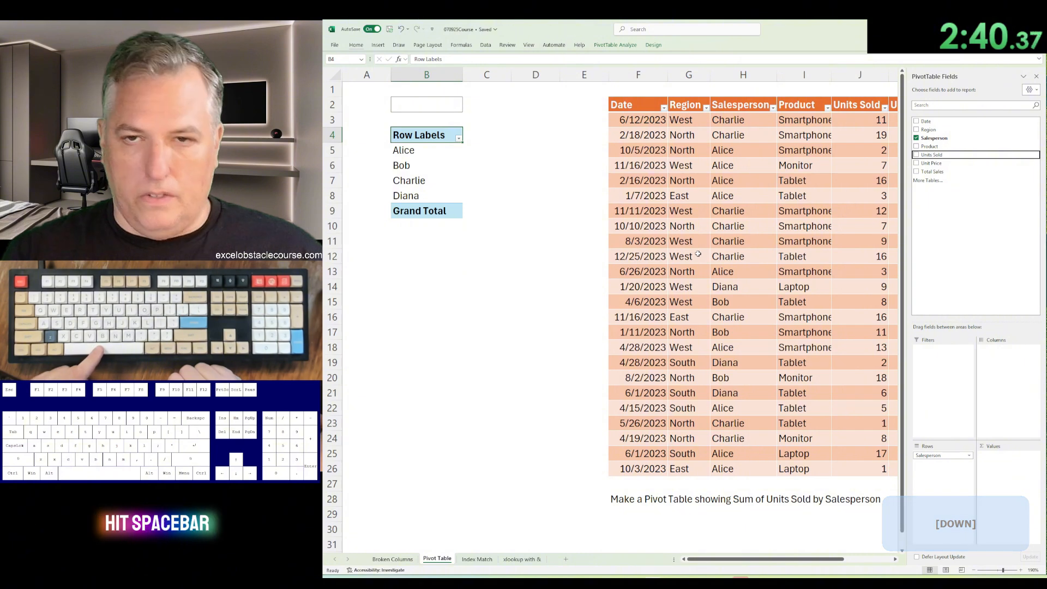
{"action": "key", "text": "space"}
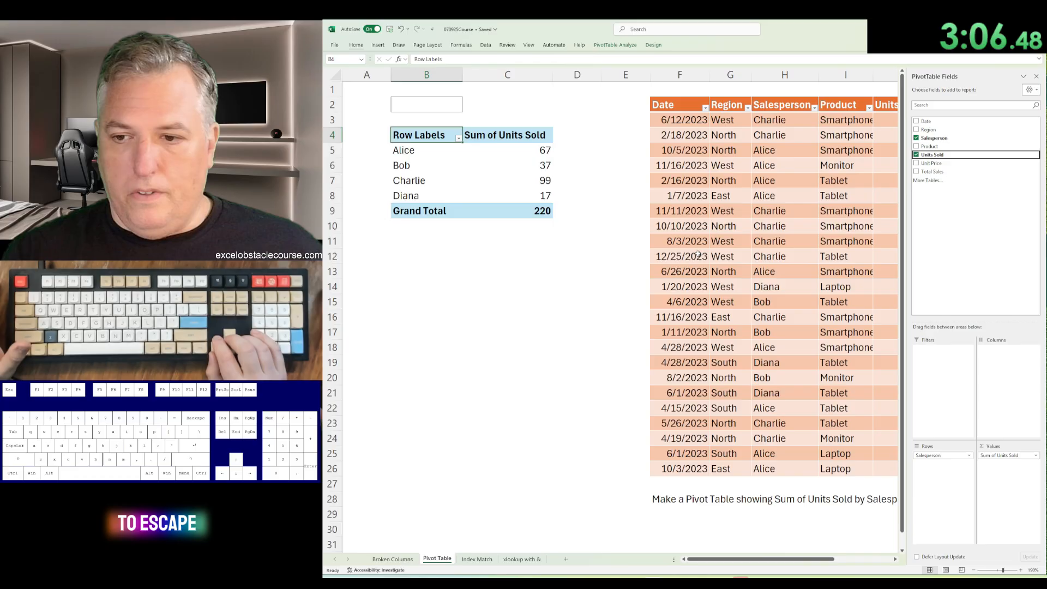
{"action": "key", "text": "Escape"}
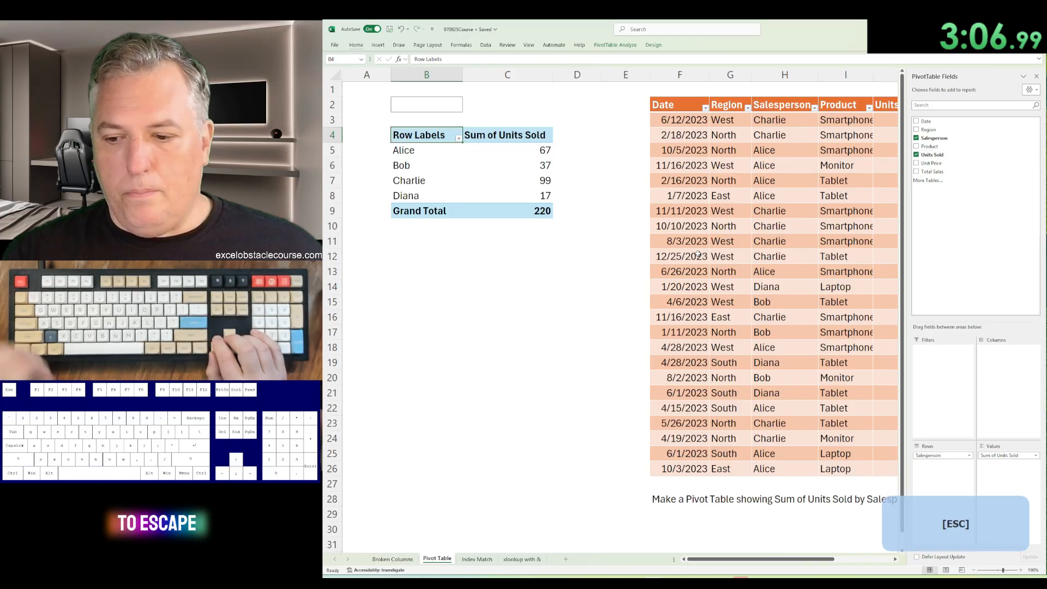
Step: Switch to the Index Match sheet and look over the column order of the main list and the data to add
{"action": "key", "text": "ctrl+Page_Down"}
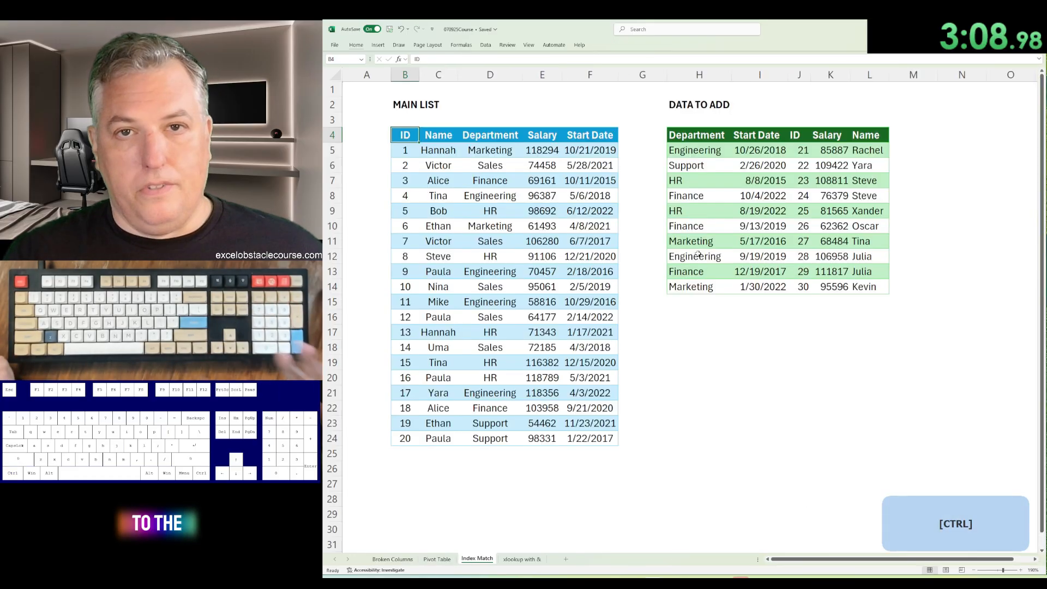
{"action": "key", "text": "ctrl+Down"}
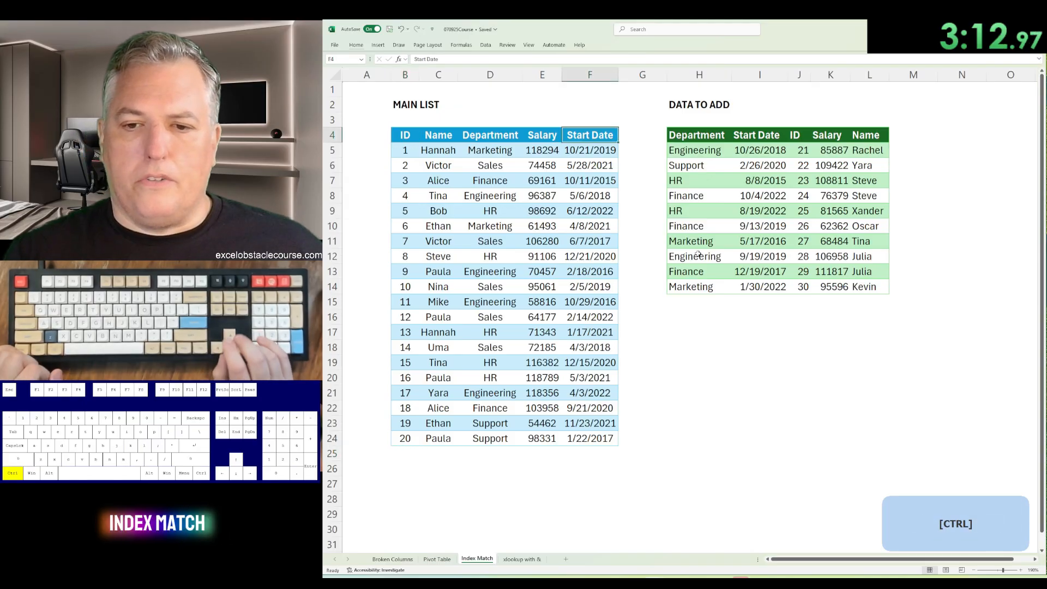
{"action": "key", "text": "ctrl+Right"}
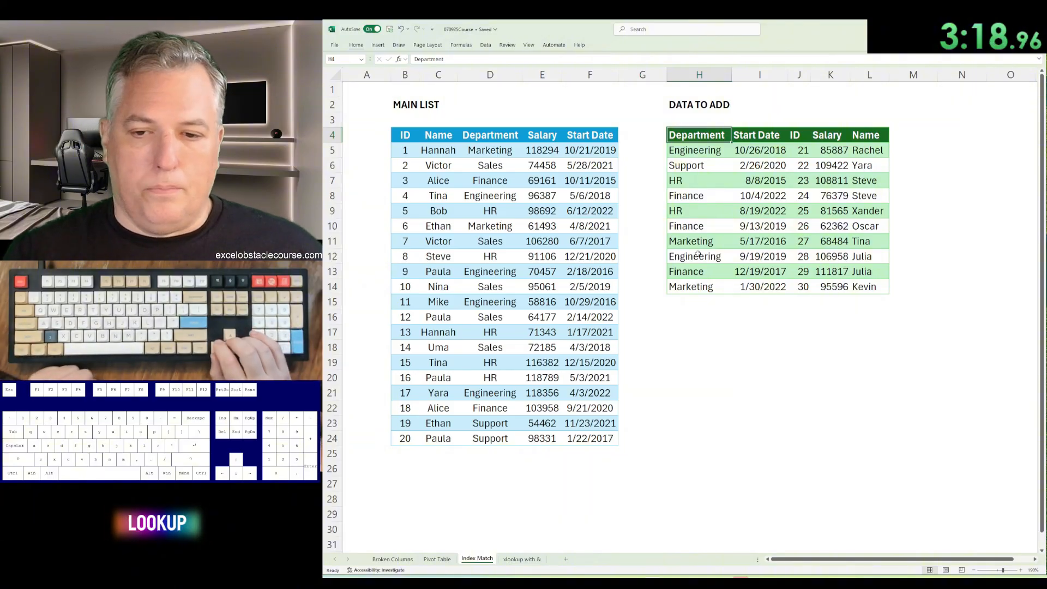
{"action": "key", "text": "ctrl+Left"}
{"action": "key", "text": "Left"}
{"action": "key", "text": "Left"}
{"action": "key", "text": "Left"}
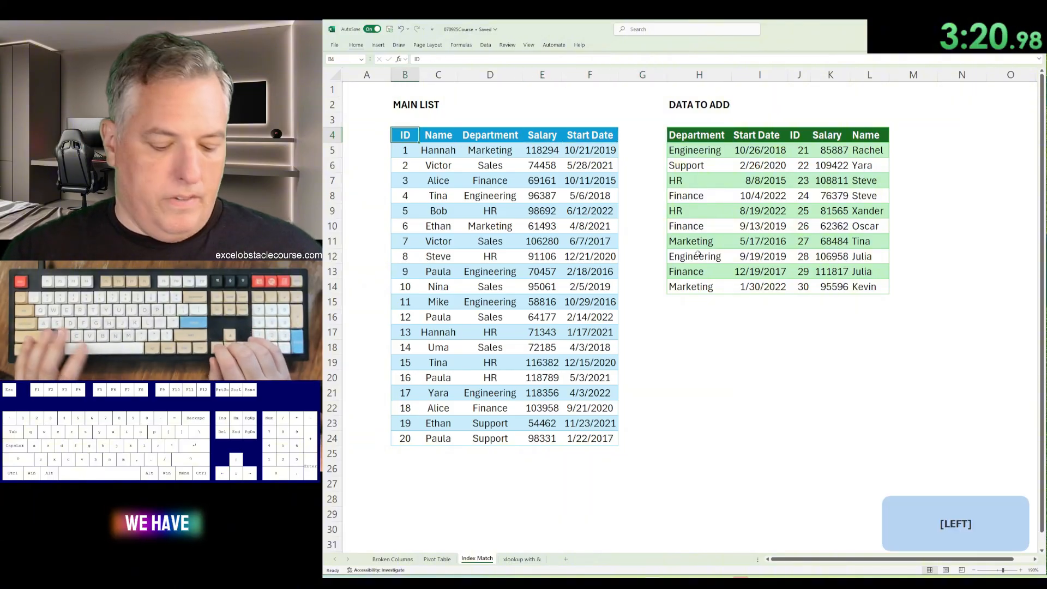
Step: Examine the main list's header row B4:F4 against the block of rows to add in H5:L14
{"action": "key", "text": "ctrl+shift+Down"}
{"action": "key", "text": "ctrl+shift+Right"}
{"action": "key", "text": "Up"}
{"action": "key", "text": "Down"}
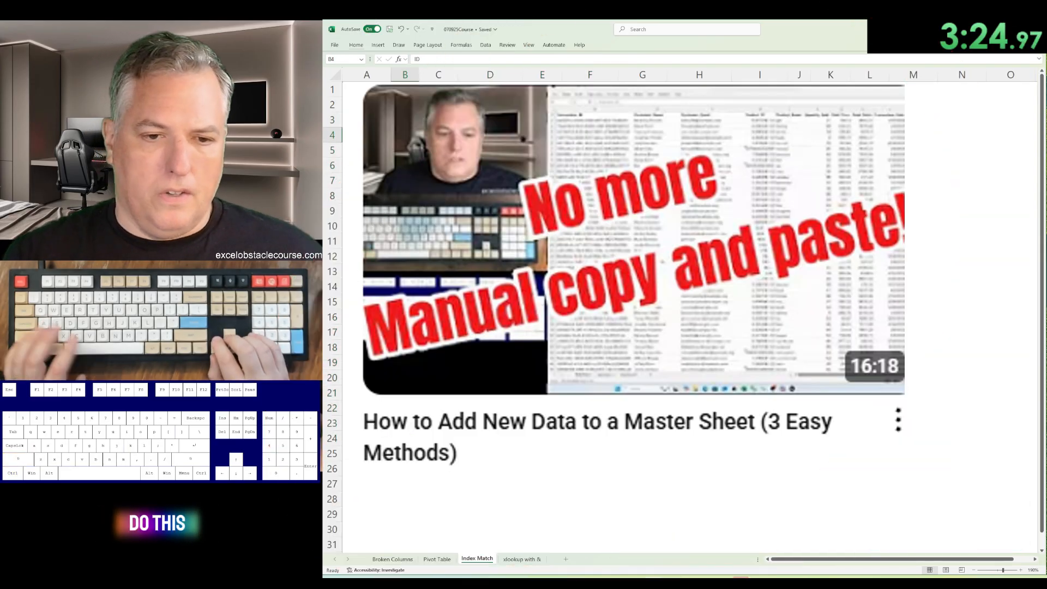
{"action": "key", "text": "ctrl+shift+Down"}
{"action": "key", "text": "ctrl+shift+Right"}
{"action": "key", "text": "ctrl+shift+Right"}
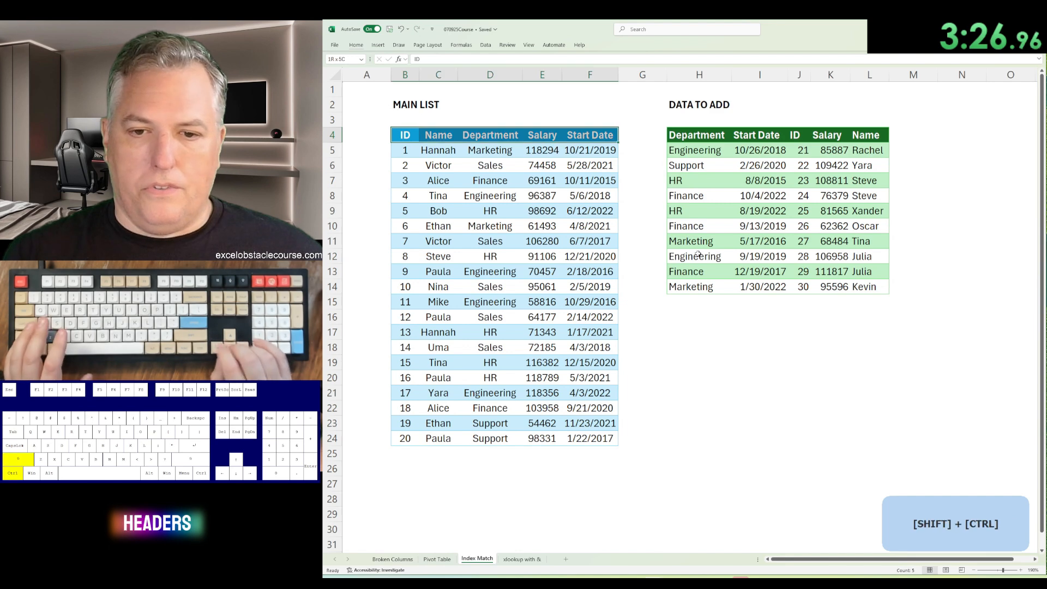
{"action": "key", "text": "ctrl+Right"}
{"action": "key", "text": "ctrl+Right"}
{"action": "key", "text": "Down"}
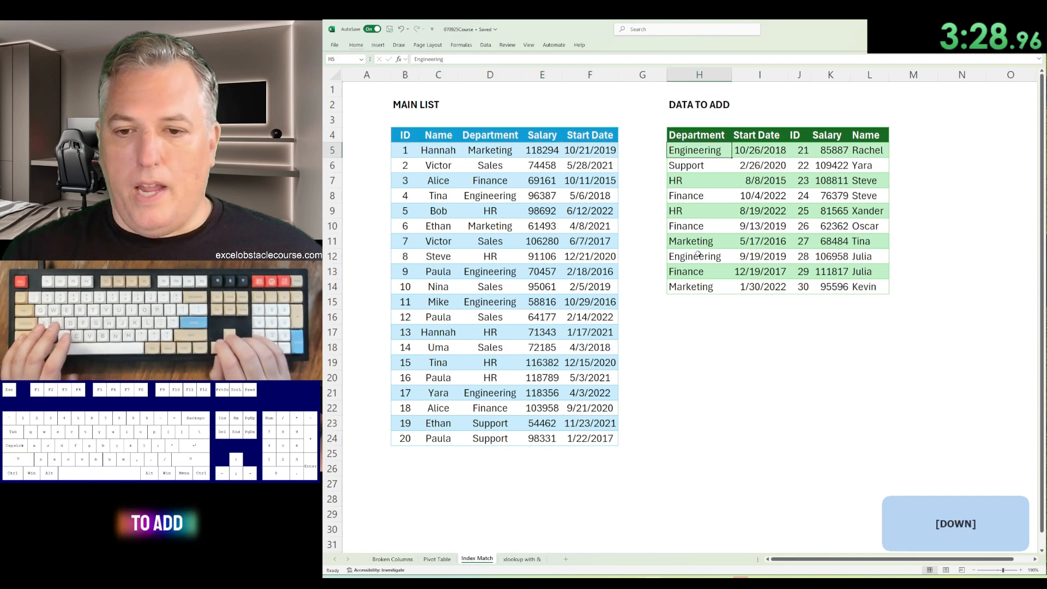
{"action": "key", "text": "ctrl+shift+Right"}
{"action": "key", "text": "ctrl+shift+Down"}
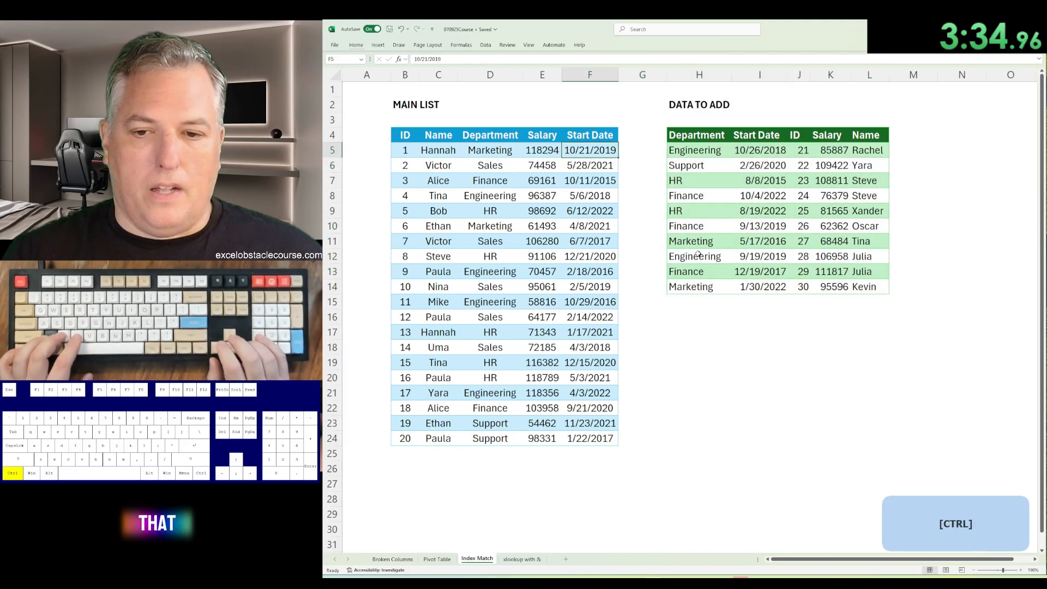
Step: Try copying the Department entries H5:H14 to the end of the main list's Department column at D25, and undo the paste
{"action": "key", "text": "ctrl+Up"}
{"action": "key", "text": "ctrl+shift+Down"}
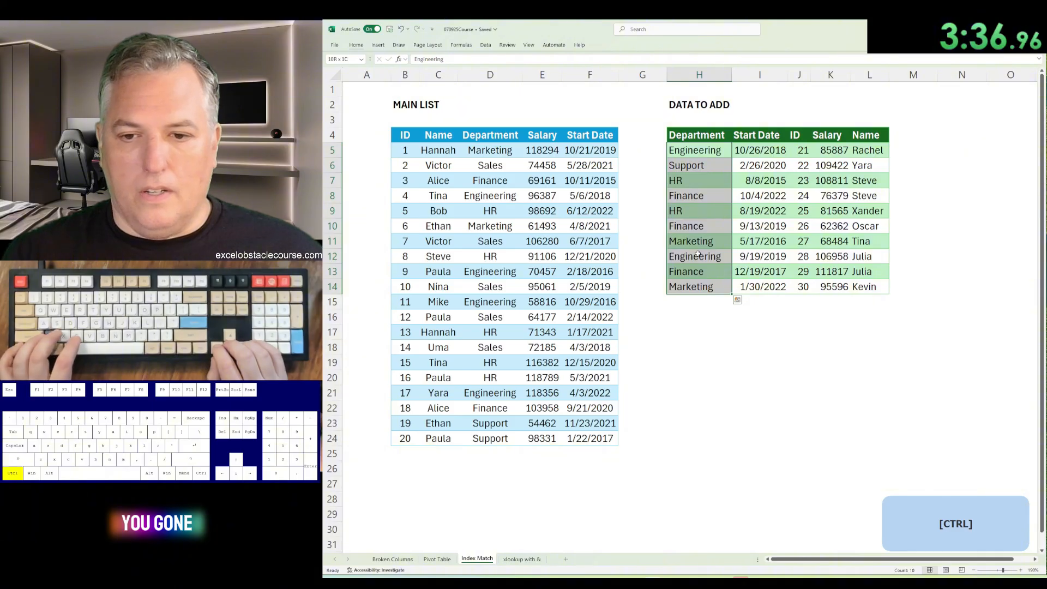
{"action": "key", "text": "ctrl+c"}
{"action": "key", "text": "ctrl+Left"}
{"action": "key", "text": "Right"}
{"action": "key", "text": "alt+Down"}
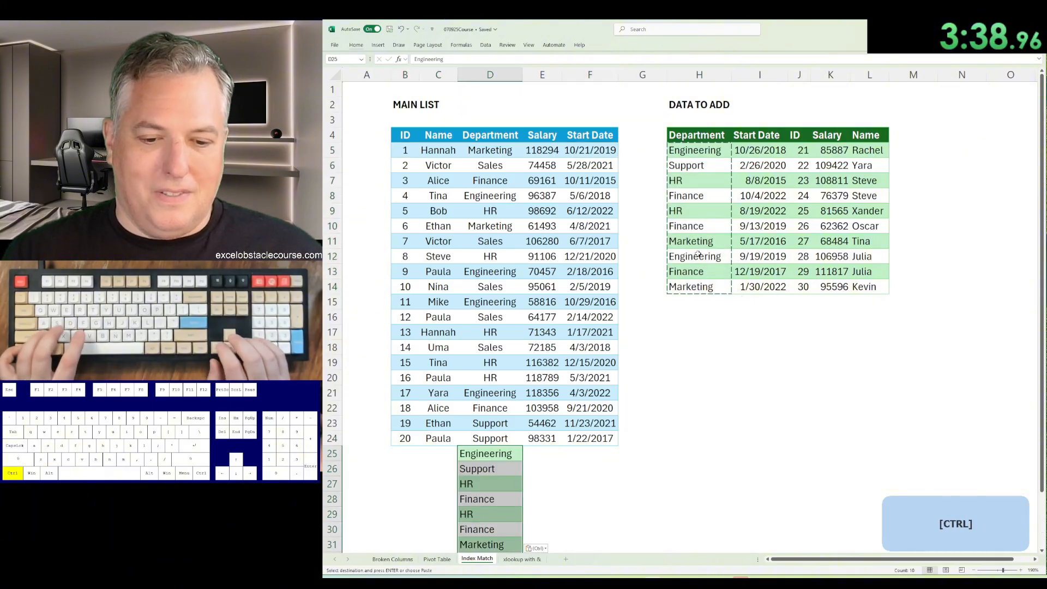
{"action": "key", "text": "Escape"}
{"action": "key", "text": "ctrl+Up"}
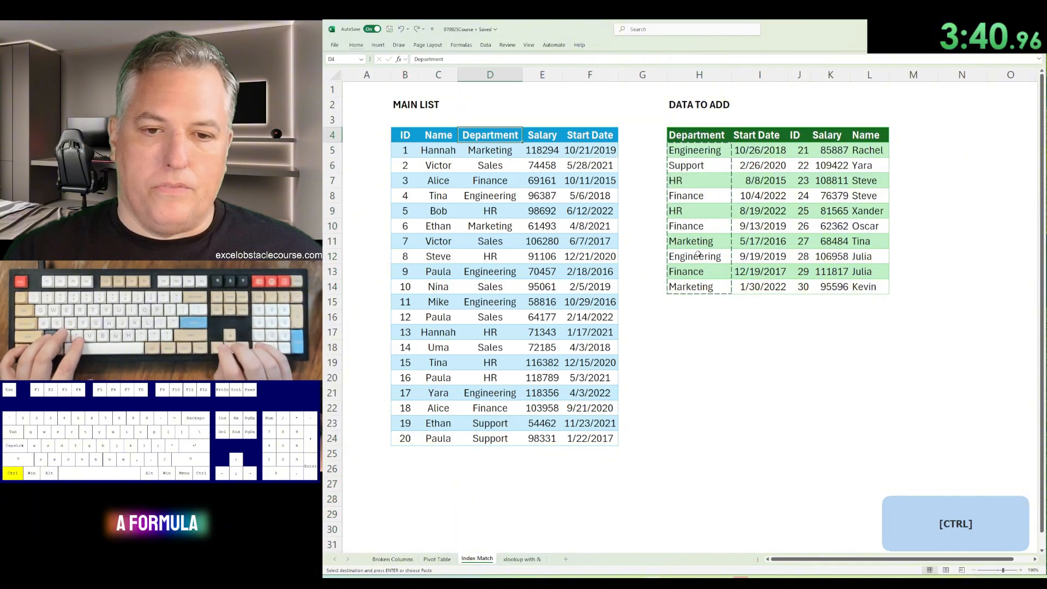
{"action": "key", "text": "ctrl+Up"}
{"action": "key", "text": "ctrl+Right"}
{"action": "key", "text": "ctrl+Right"}
{"action": "key", "text": "Escape"}
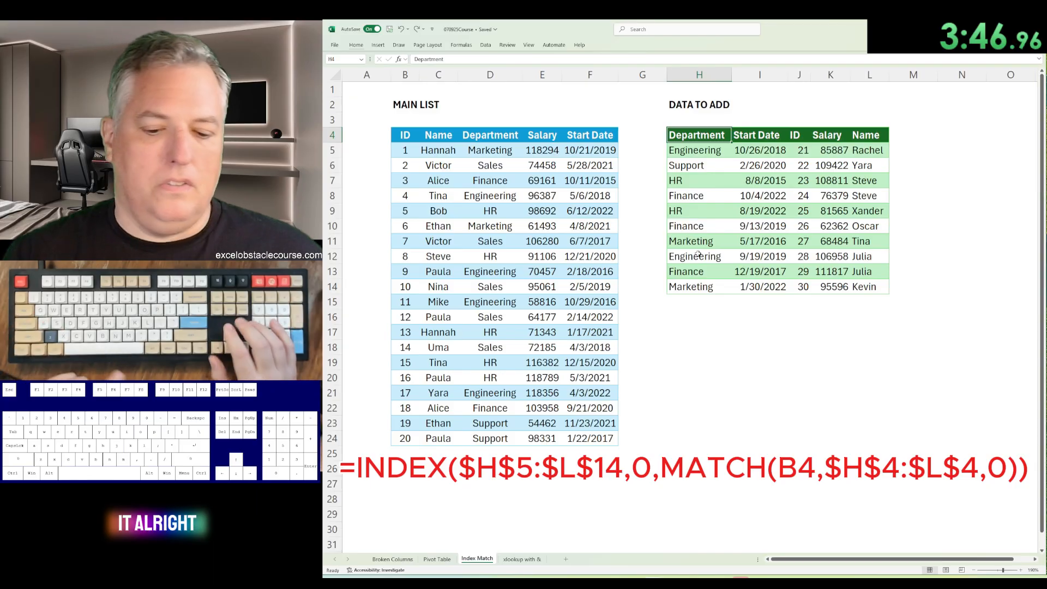
Step: Switch to the xlookup with & sheet and examine the Department, Performance Rating and empty Bonus columns of the employee table
{"action": "key", "text": "ctrl+Page_Down"}
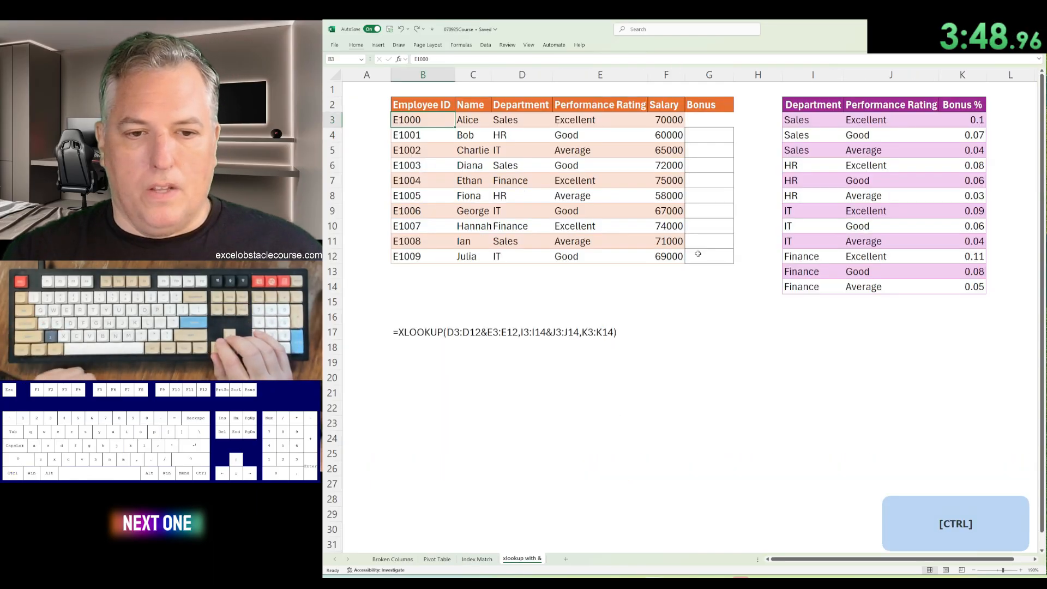
{"action": "key", "text": "ctrl+Right"}
{"action": "key", "text": "Right"}
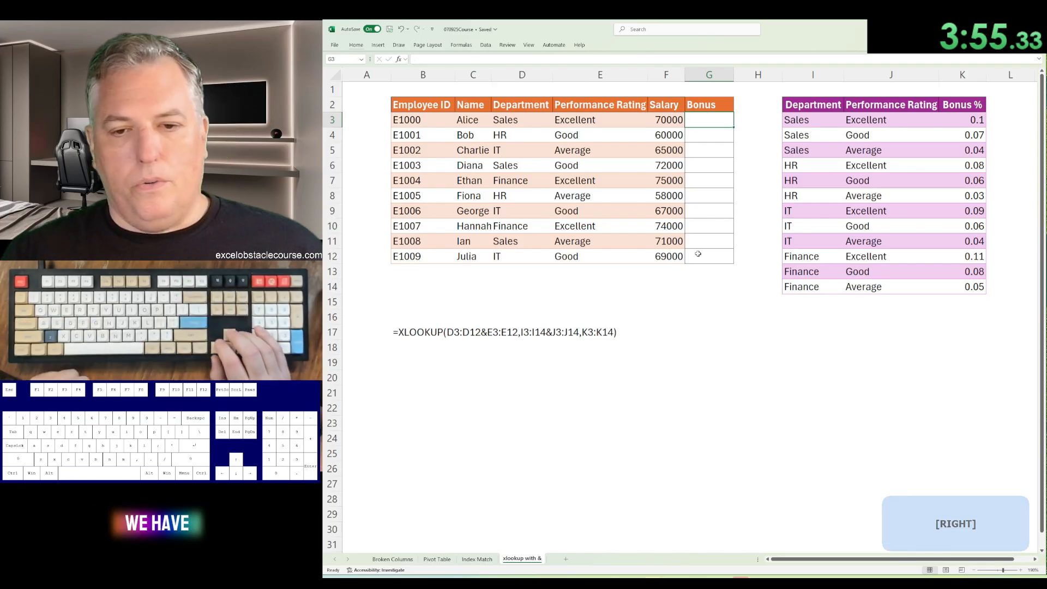
{"action": "key", "text": "Left"}
{"action": "key", "text": "Left"}
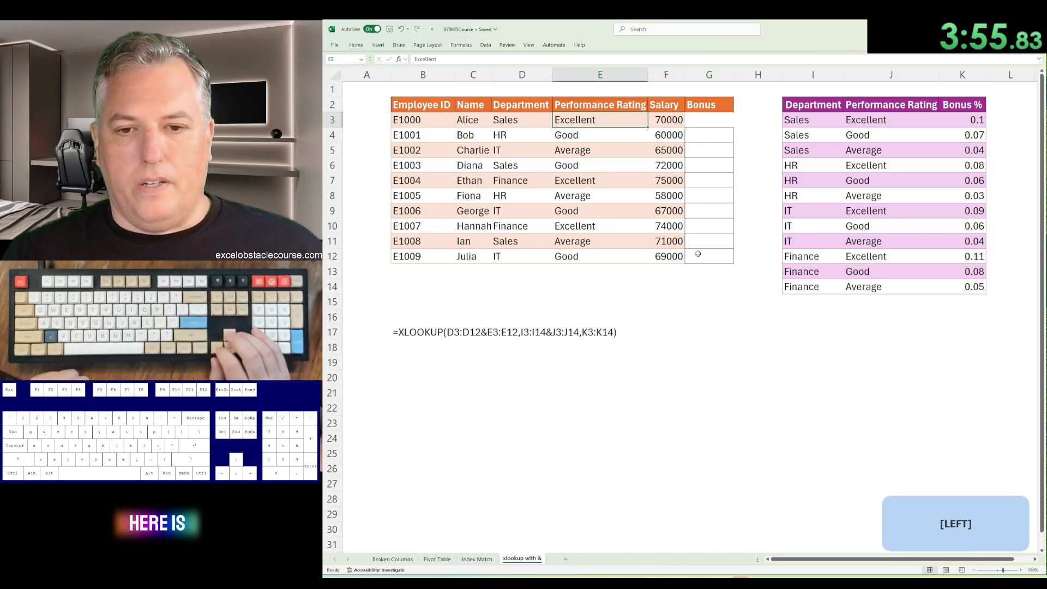
{"action": "key", "text": "Left"}
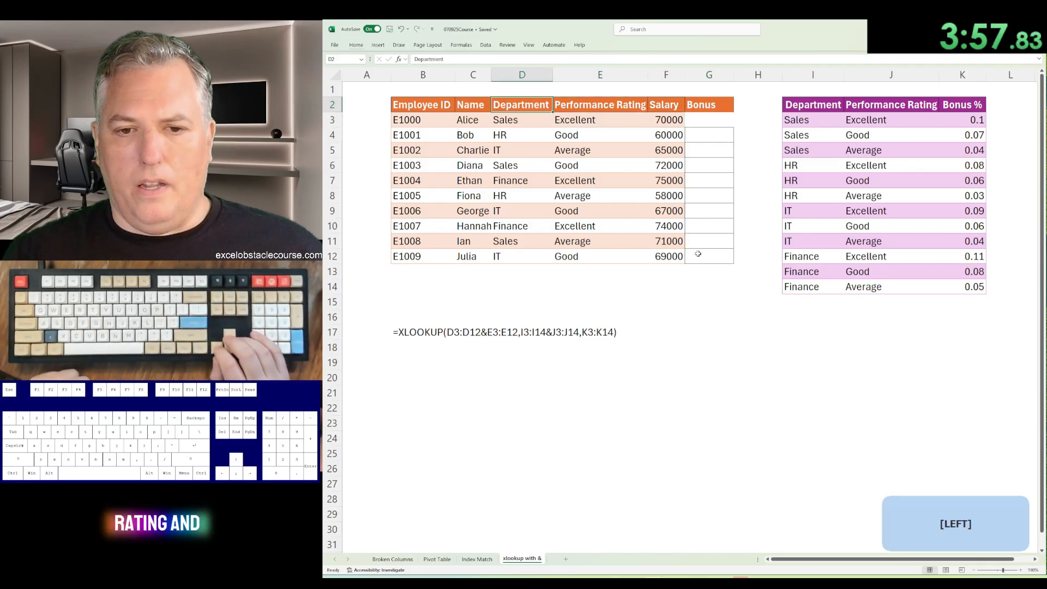
{"action": "key", "text": "Right"}
{"action": "key", "text": "Right"}
{"action": "key", "text": "Right"}
{"action": "key", "text": "Down"}
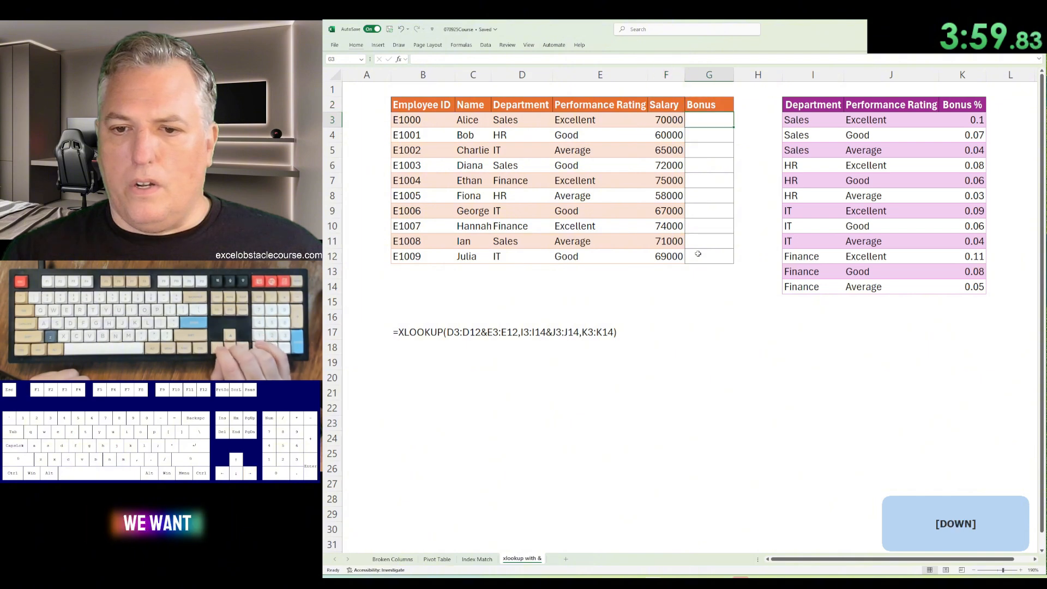
Step: Compare the first employee's department and performance rating with the matching pair and bonus percentage in I3:K3
{"action": "key", "text": "Left"}
{"action": "key", "text": "Left"}
{"action": "key", "text": "Left"}
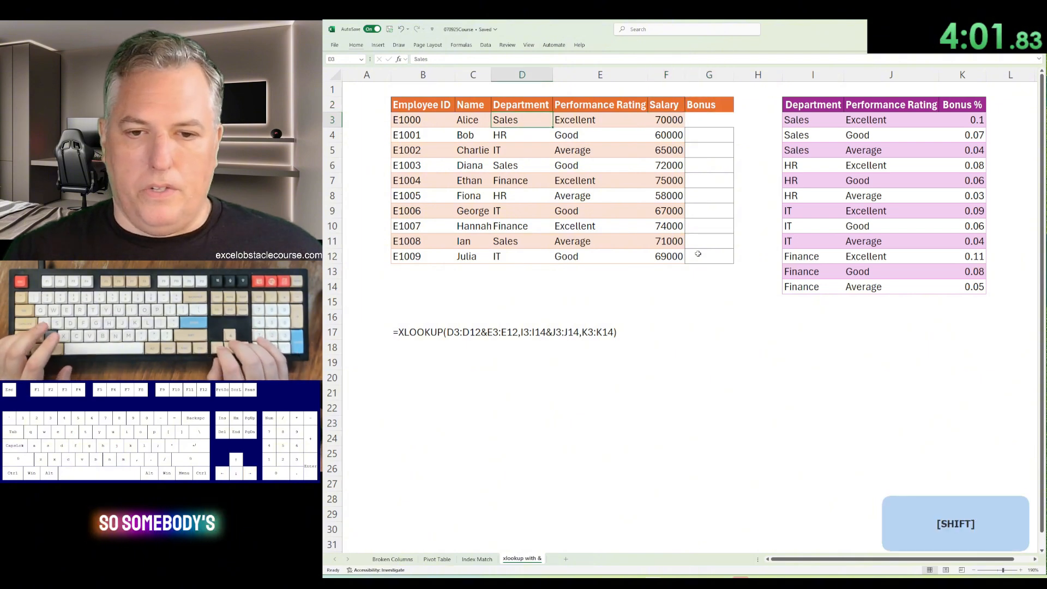
{"action": "key", "text": "Right"}
{"action": "key", "text": "Right"}
{"action": "key", "text": "Right"}
{"action": "key", "text": "Right"}
{"action": "key", "text": "Right"}
{"action": "key", "text": "shift+Right"}
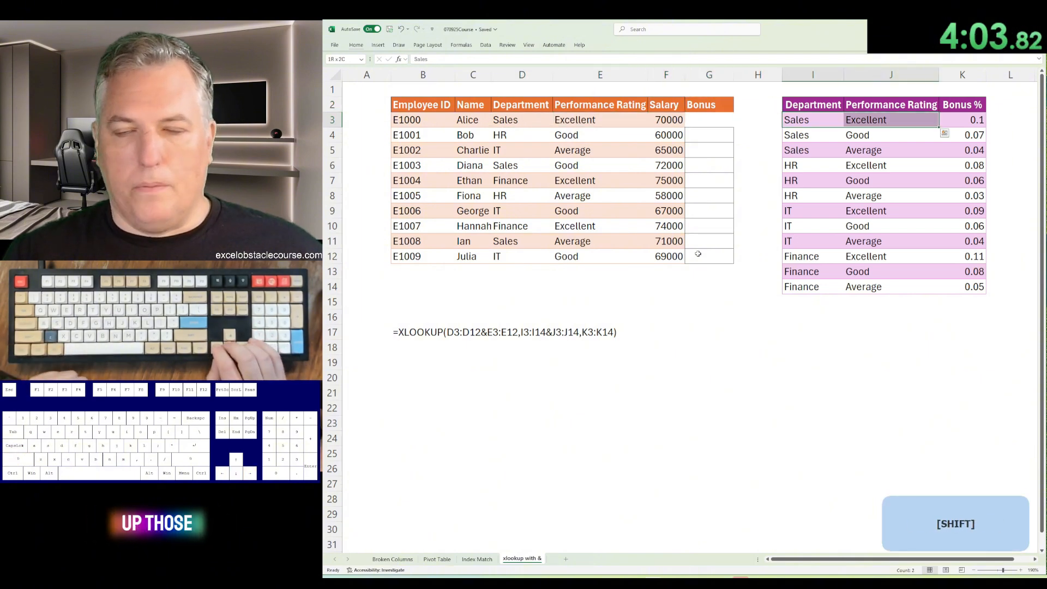
{"action": "key", "text": "Right"}
{"action": "key", "text": "Right"}
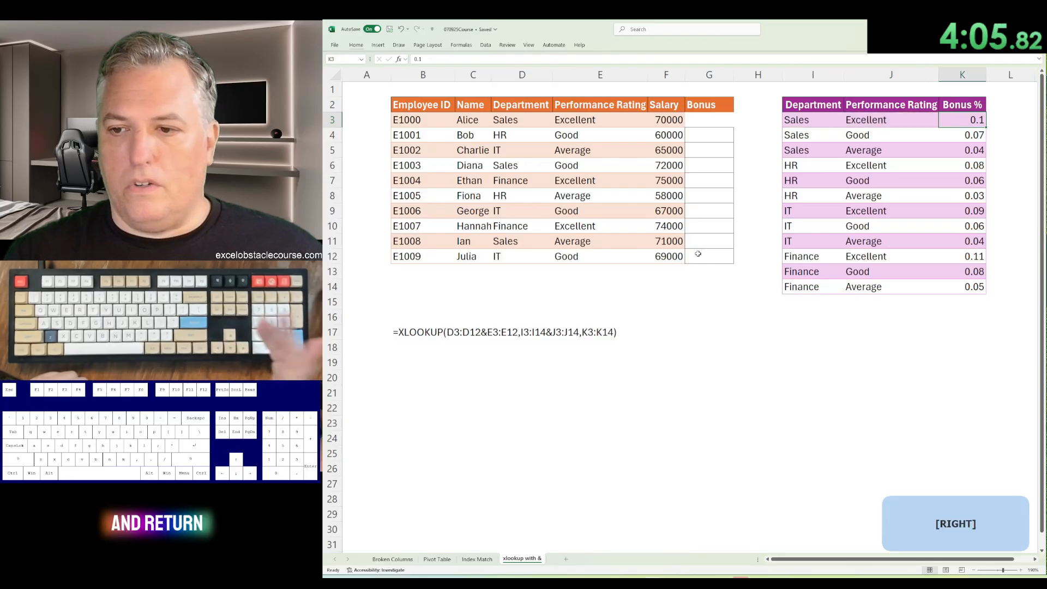
Step: Start an XLOOKUP formula in G3 with D3:D12&E3:E12 as the lookup value
{"action": "key", "text": "Left"}
{"action": "key", "text": "Left"}
{"action": "key", "text": "Left"}
{"action": "key", "text": "Left"}
{"action": "key", "text": "Up"}
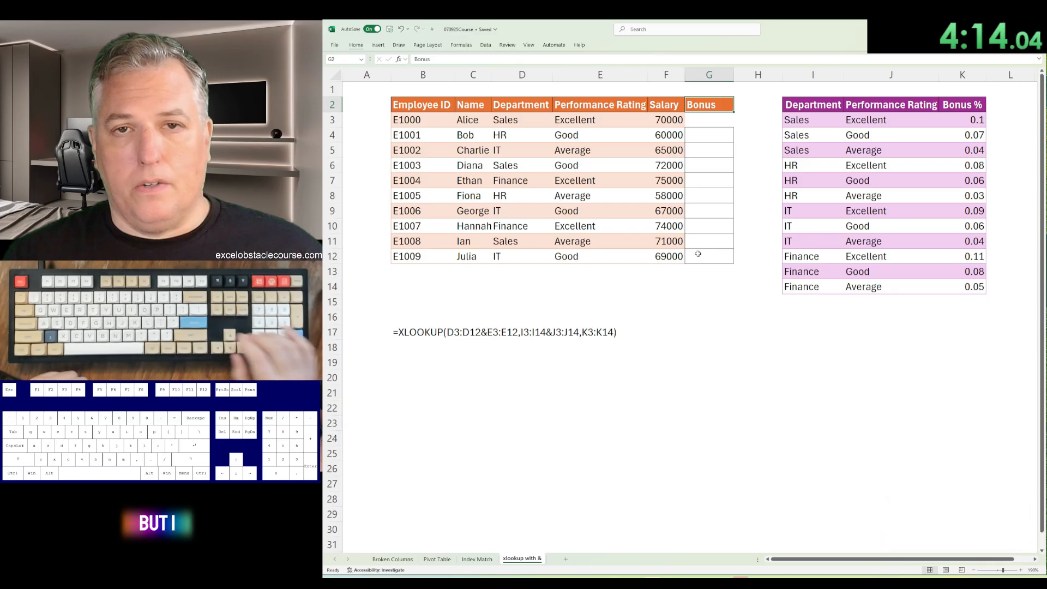
{"action": "key", "text": "Down"}
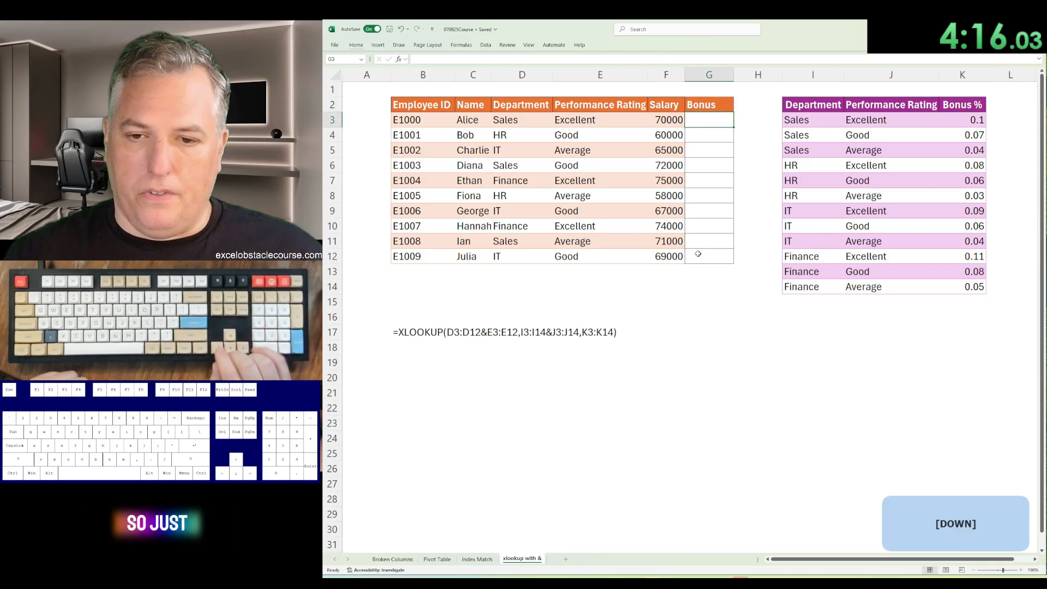
{"action": "type", "text": "=xlookup("}
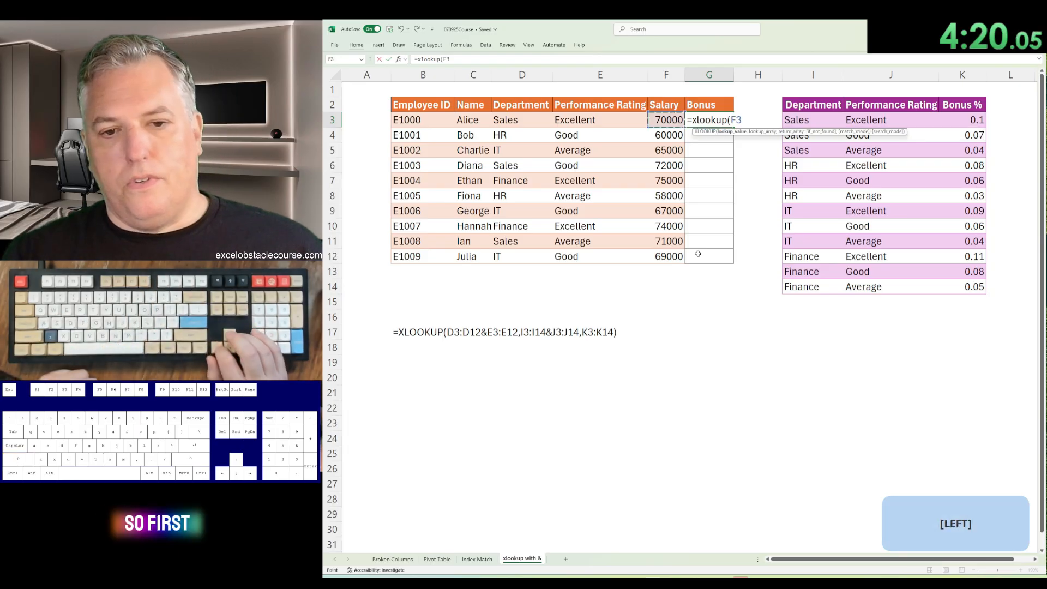
{"action": "key", "text": "Left"}
{"action": "key", "text": "Left"}
{"action": "key", "text": "ctrl+shift+Down"}
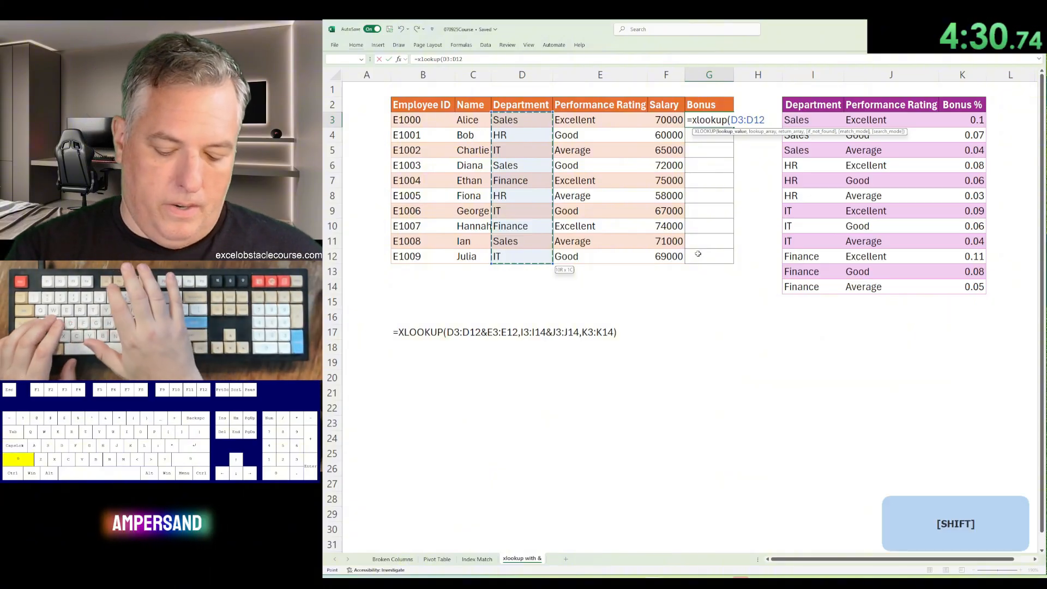
{"action": "type", "text": "&"}
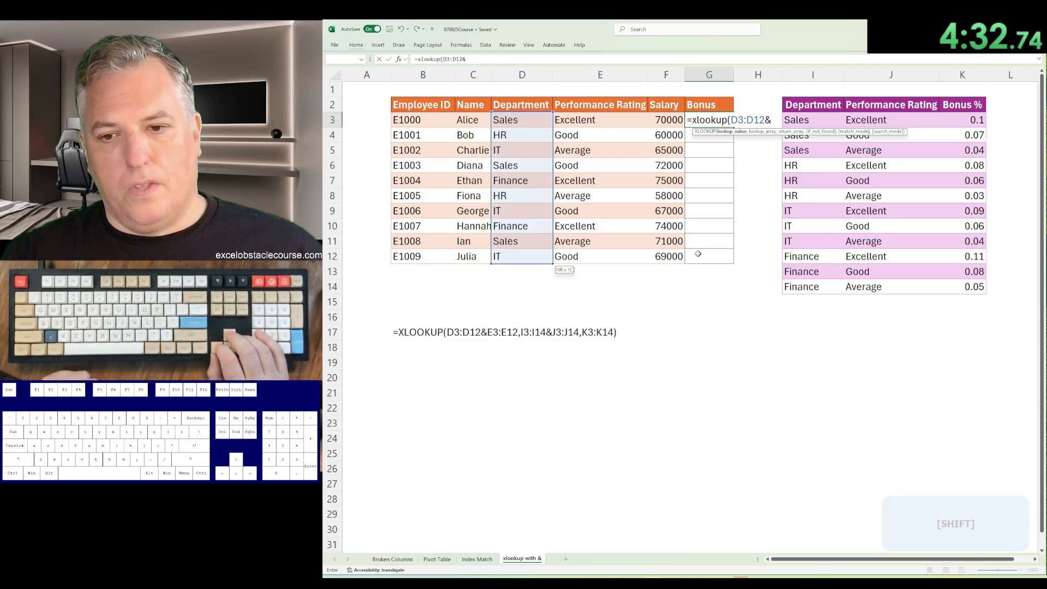
{"action": "key", "text": "Left"}
{"action": "key", "text": "Left"}
{"action": "key", "text": "ctrl+shift+Down"}
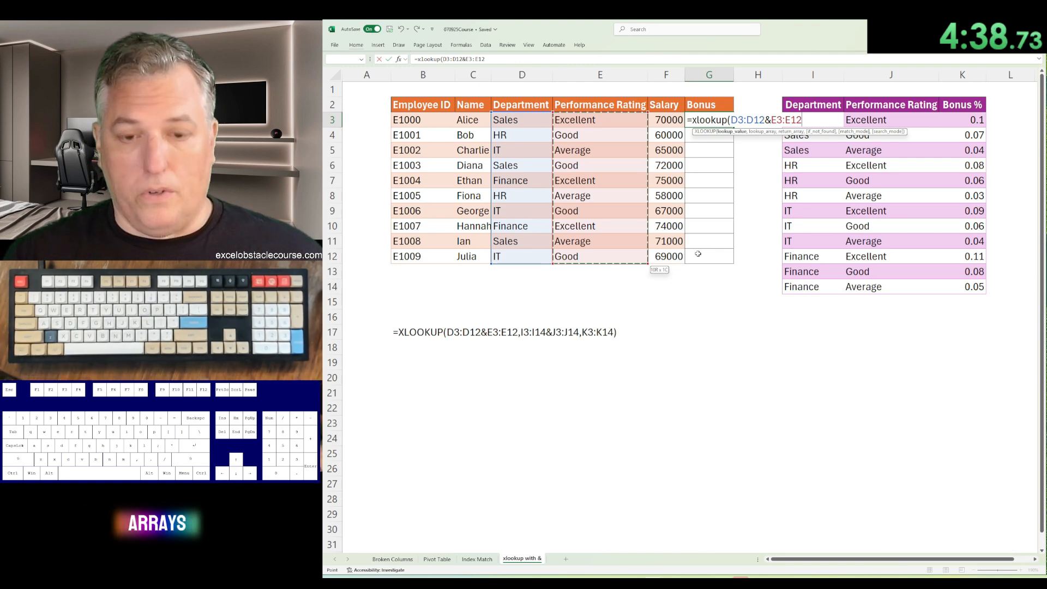
Step: Complete the XLOOKUP in G3 with lookup array I3:I14&J3:J14 and return array K3:K14
{"action": "type", "text": ","}
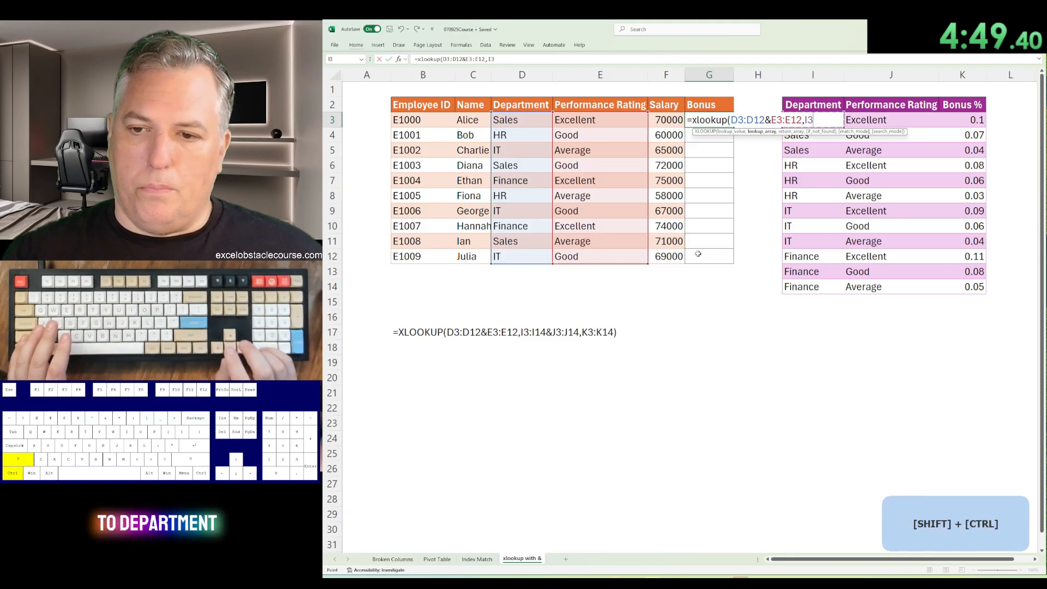
{"action": "key", "text": "ctrl+shift+Down"}
{"action": "type", "text": "&"}
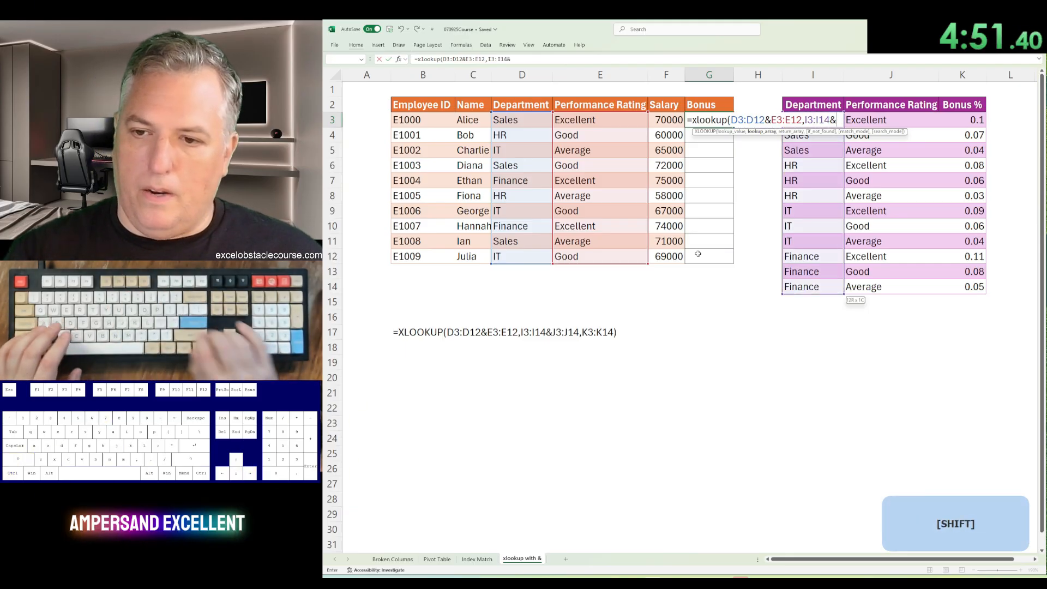
{"action": "key", "text": "Right"}
{"action": "key", "text": "ctrl+shift+Down"}
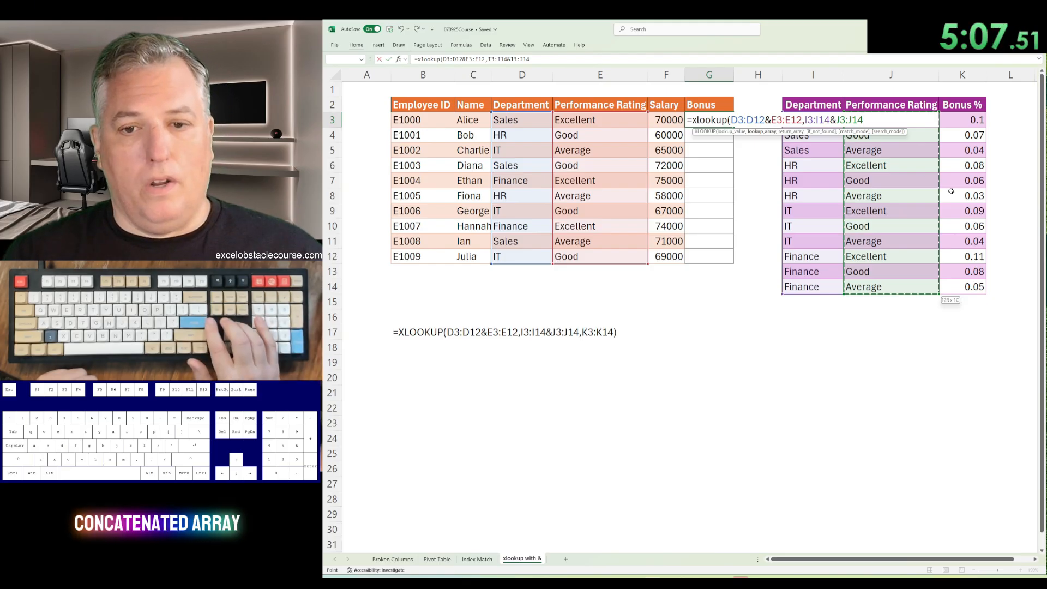
{"action": "type", "text": ","}
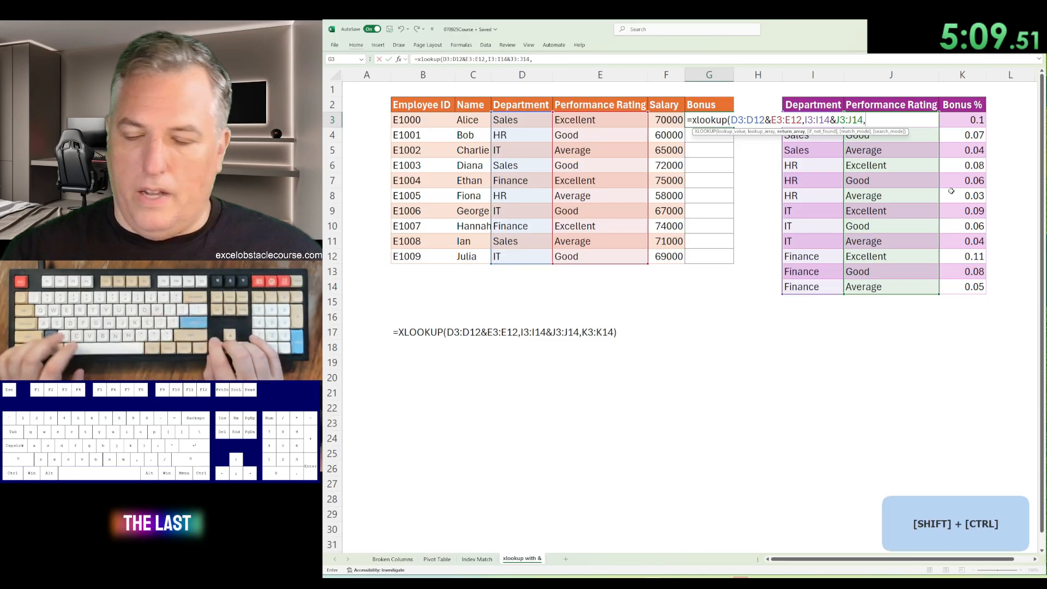
{"action": "key", "text": "ctrl+Right"}
{"action": "key", "text": "ctrl+Right"}
{"action": "key", "text": "ctrl+shift+Down"}
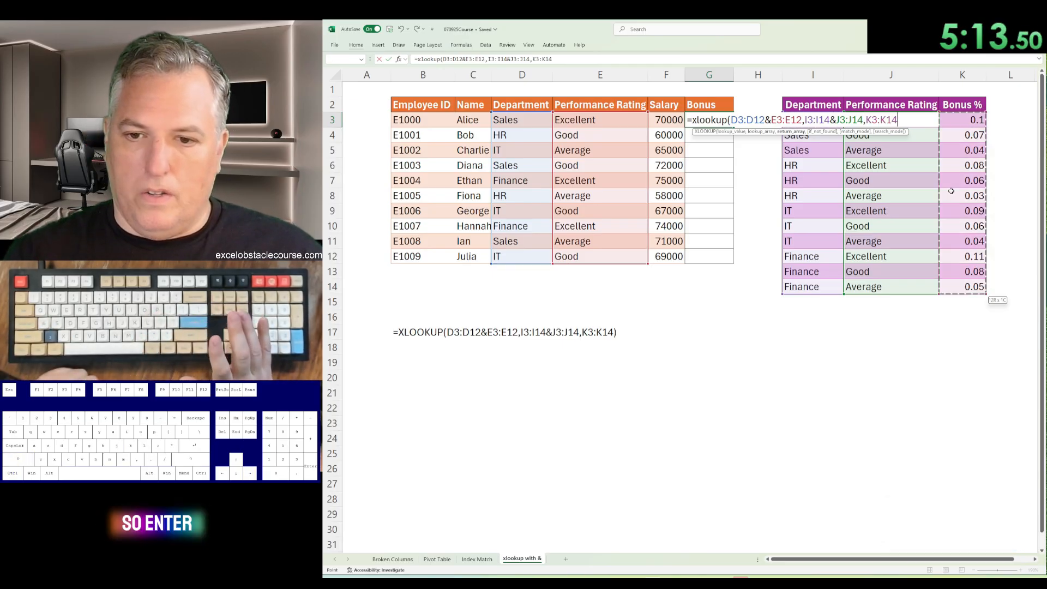
{"action": "key", "text": "Return"}
Step: Enter d in G6 within the spilled Bonus results, and clear that entry again
{"action": "key", "text": "Up"}
{"action": "key", "text": "Left"}
{"action": "key", "text": "Left"}
{"action": "key", "text": "Left"}
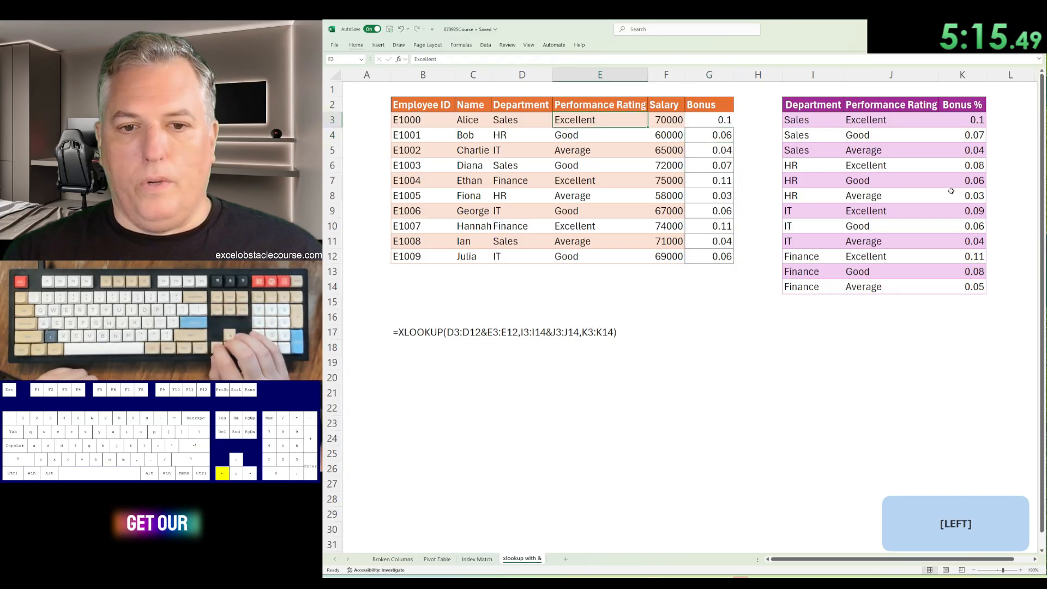
{"action": "key", "text": "Right"}
{"action": "key", "text": "Right"}
{"action": "key", "text": "Right"}
{"action": "key", "text": "Down"}
{"action": "key", "text": "Down"}
{"action": "key", "text": "Down"}
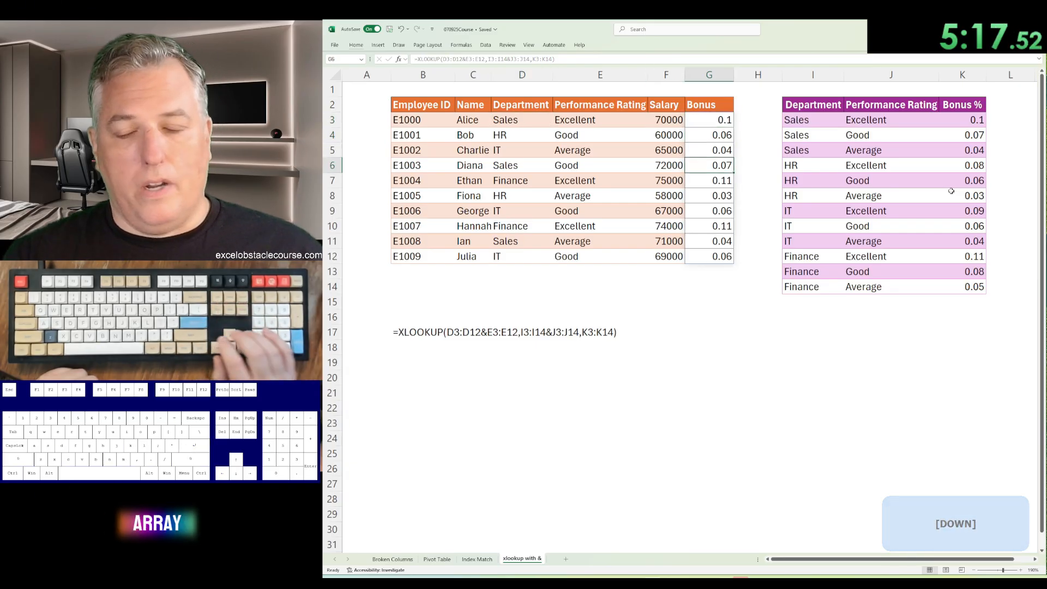
{"action": "type", "text": "d"}
{"action": "key", "text": "Return"}
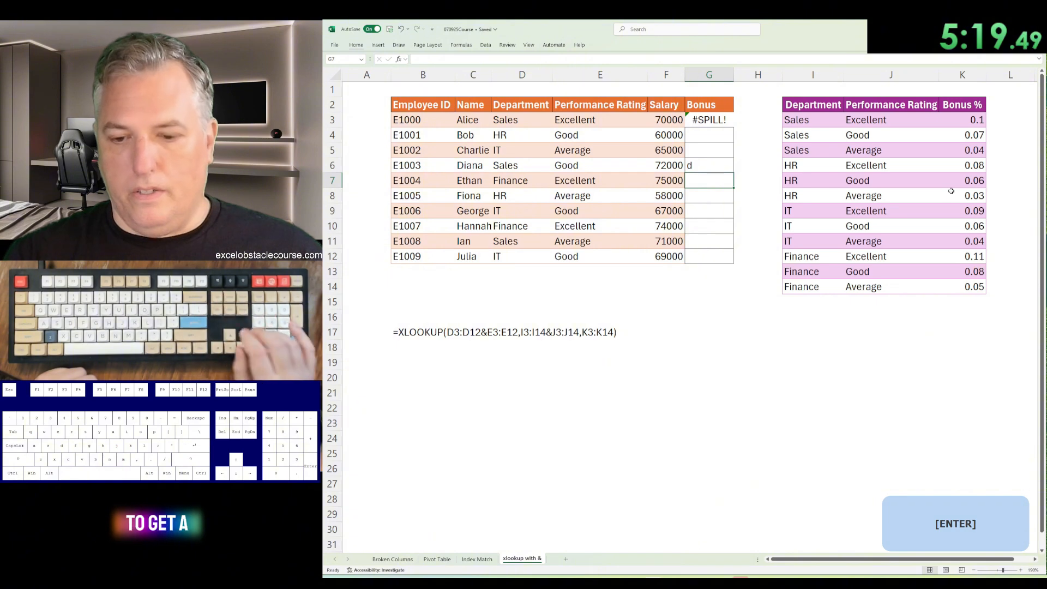
{"action": "key", "text": "Up"}
{"action": "key", "text": "Delete"}
Step: Copy the Bonus results G3:G12, paste them in place as values, and undo the paste
{"action": "key", "text": "Up"}
{"action": "key", "text": "Up"}
{"action": "key", "text": "Up"}
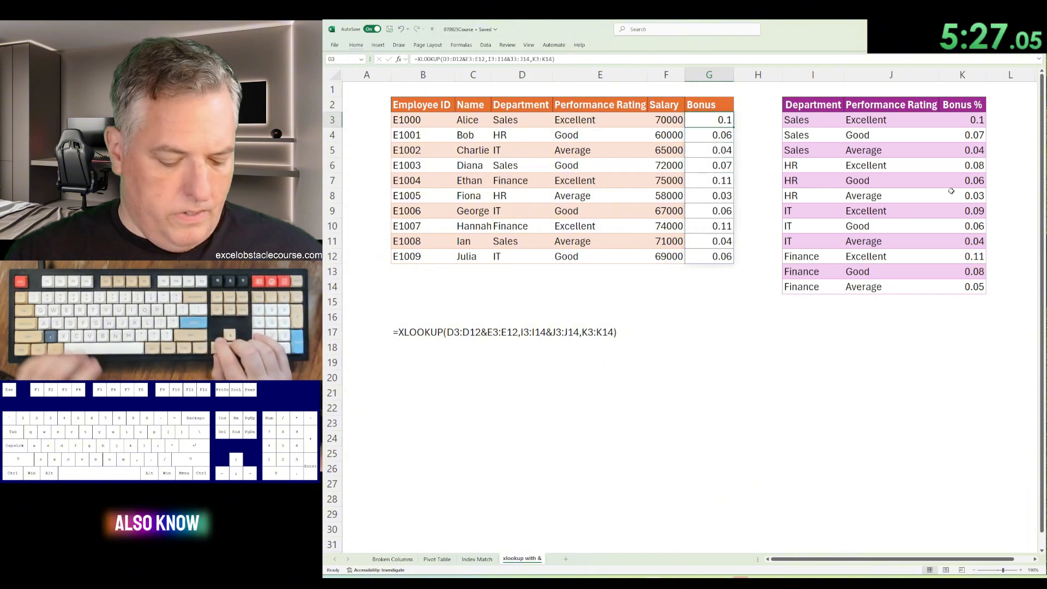
{"action": "key", "text": "ctrl+shift+Down"}
{"action": "key", "text": "ctrl+c"}
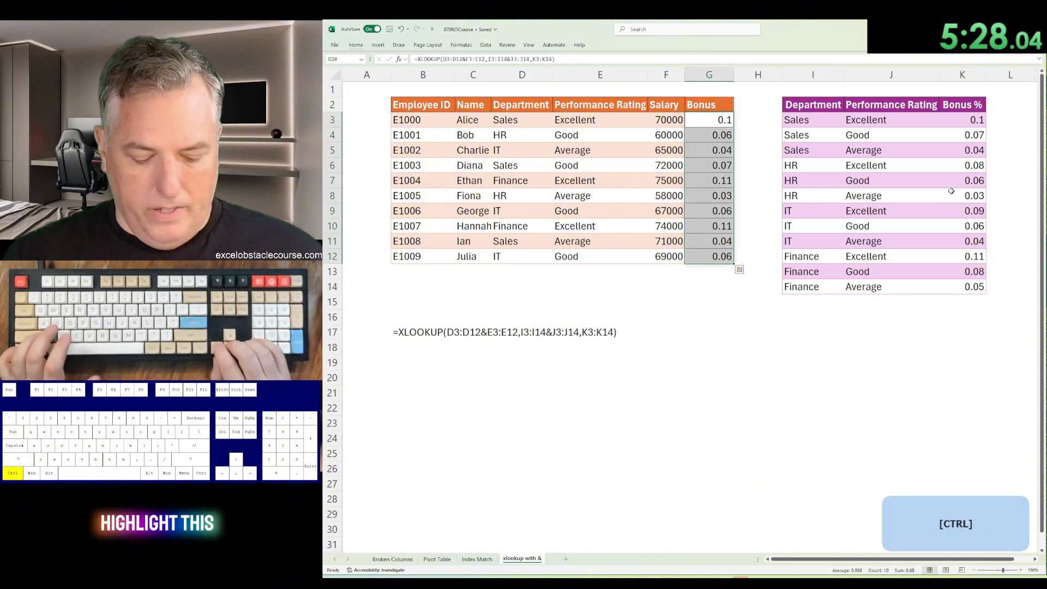
{"action": "key", "text": "ctrl+shift+v"}
{"action": "key", "text": "Down"}
{"action": "key", "text": "Down"}
{"action": "key", "text": "Down"}
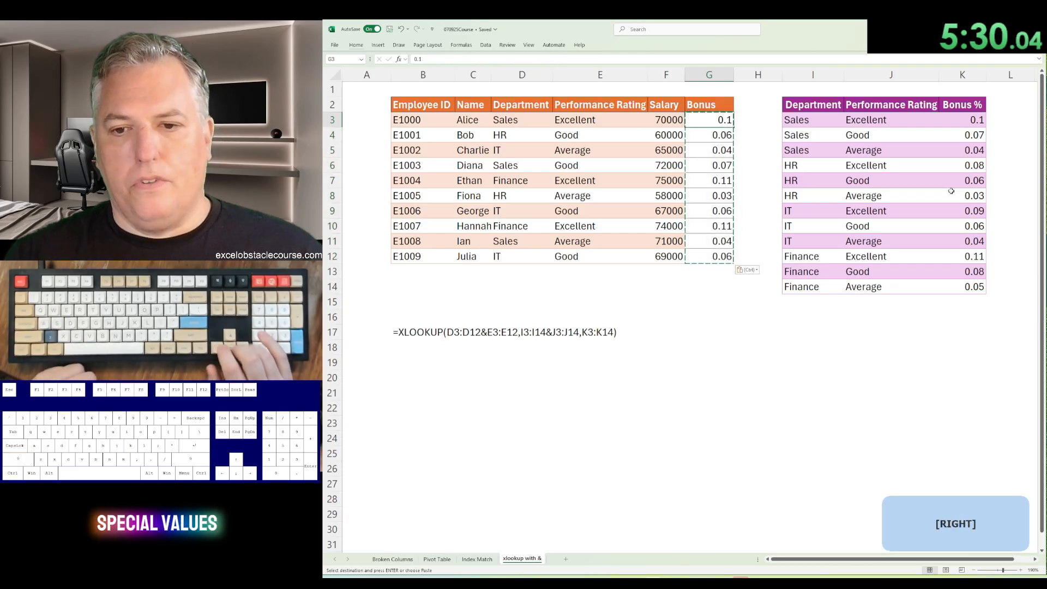
{"action": "key", "text": "Up"}
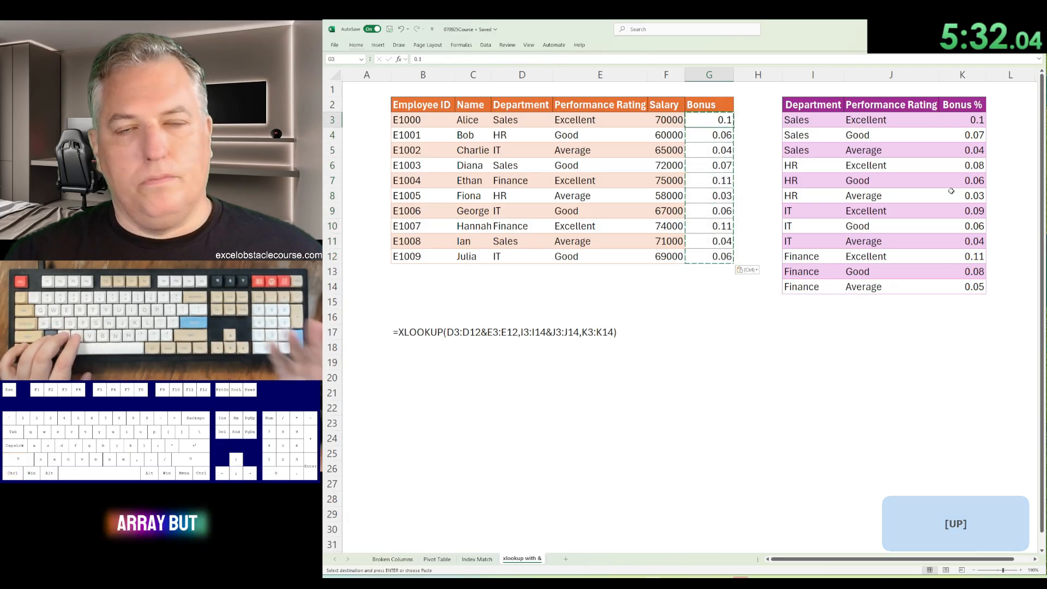
{"action": "key", "text": "ctrl+z"}
Step: Examine the department, performance rating and returned bonus in employee table rows such as 3, 4 and 10
{"action": "key", "text": "Left"}
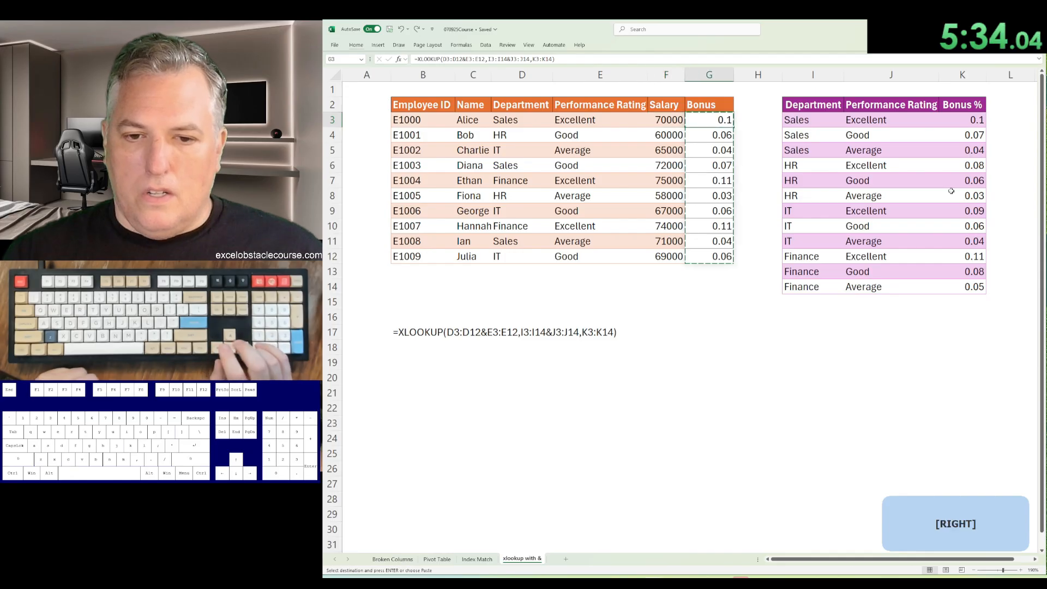
{"action": "key", "text": "Down"}
{"action": "key", "text": "Up"}
{"action": "key", "text": "Left"}
{"action": "key", "text": "Left"}
{"action": "key", "text": "Left"}
{"action": "key", "text": "shift+Right"}
{"action": "key", "text": "shift+Right"}
{"action": "key", "text": "shift+Right"}
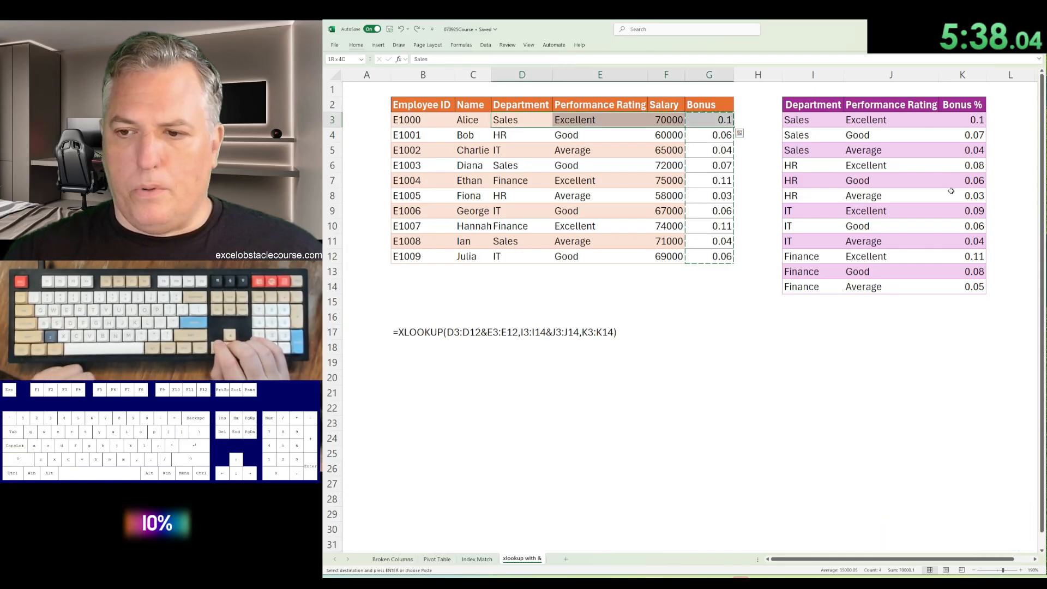
{"action": "key", "text": "Down"}
{"action": "key", "text": "shift+Right"}
{"action": "key", "text": "shift+Right"}
{"action": "key", "text": "shift+Right"}
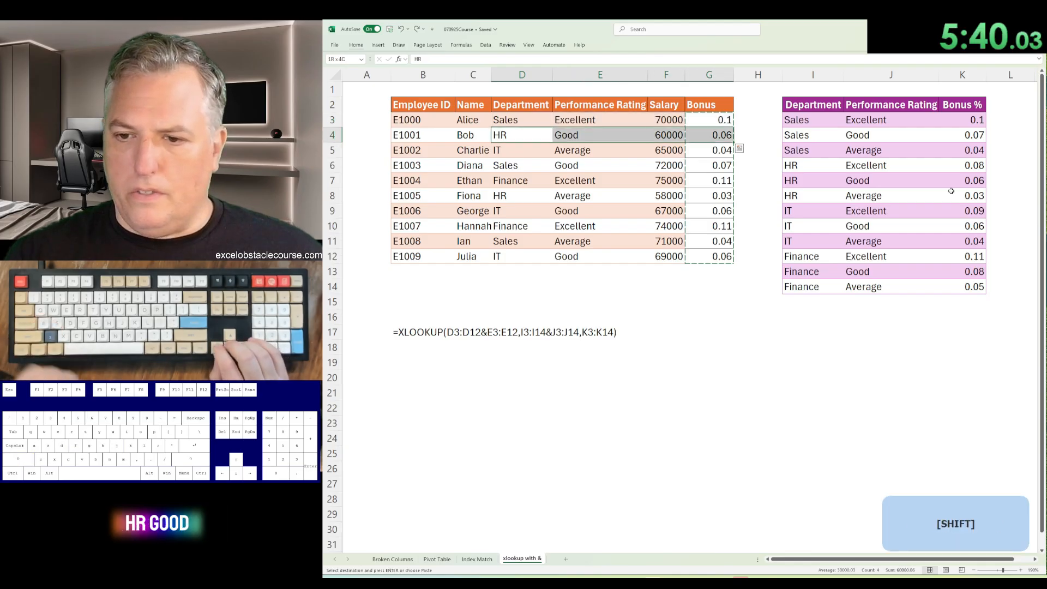
{"action": "key", "text": "Down"}
{"action": "key", "text": "Down"}
{"action": "key", "text": "Down"}
{"action": "key", "text": "Down"}
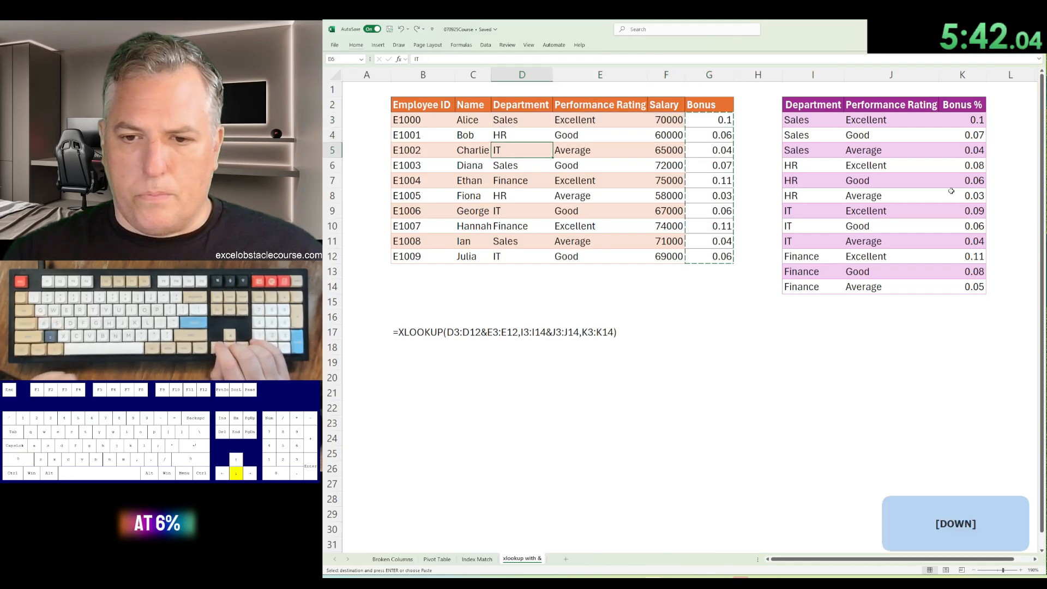
{"action": "key", "text": "shift+Right"}
{"action": "key", "text": "shift+Right"}
{"action": "key", "text": "shift+Right"}
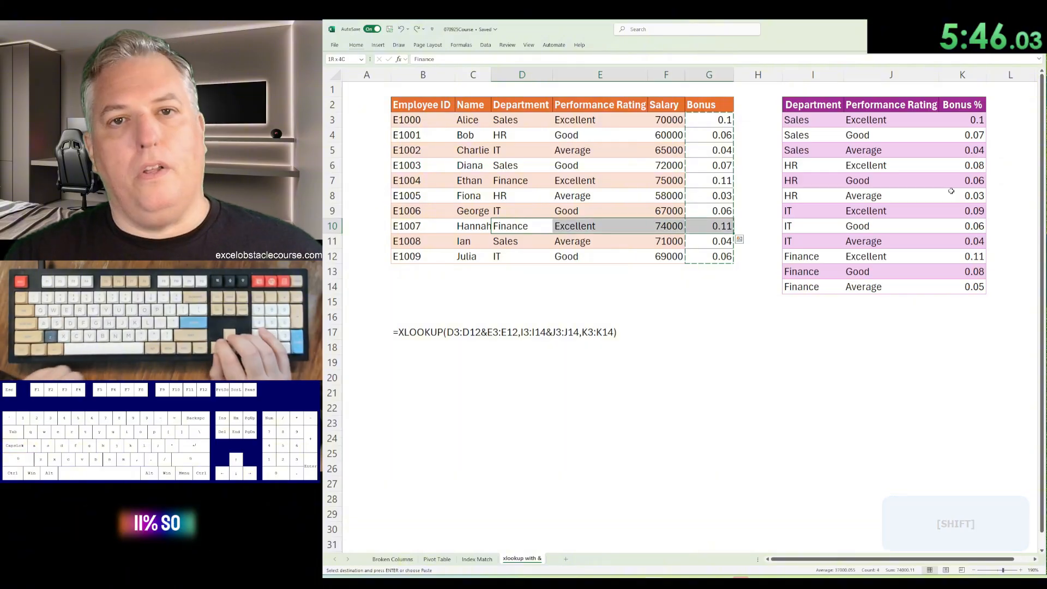
Step: Clear the Bonus results in G3:G12
{"action": "key", "text": "ctrl+Up"}
{"action": "key", "text": "Down"}
{"action": "key", "text": "ctrl+Right"}
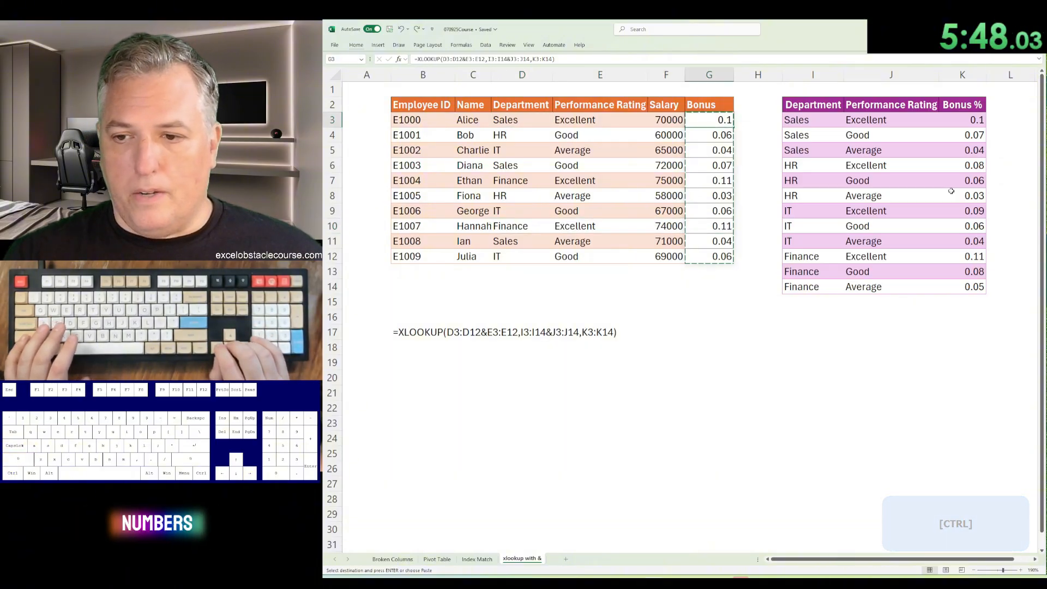
{"action": "key", "text": "ctrl+shift+Down"}
{"action": "key", "text": "Delete"}
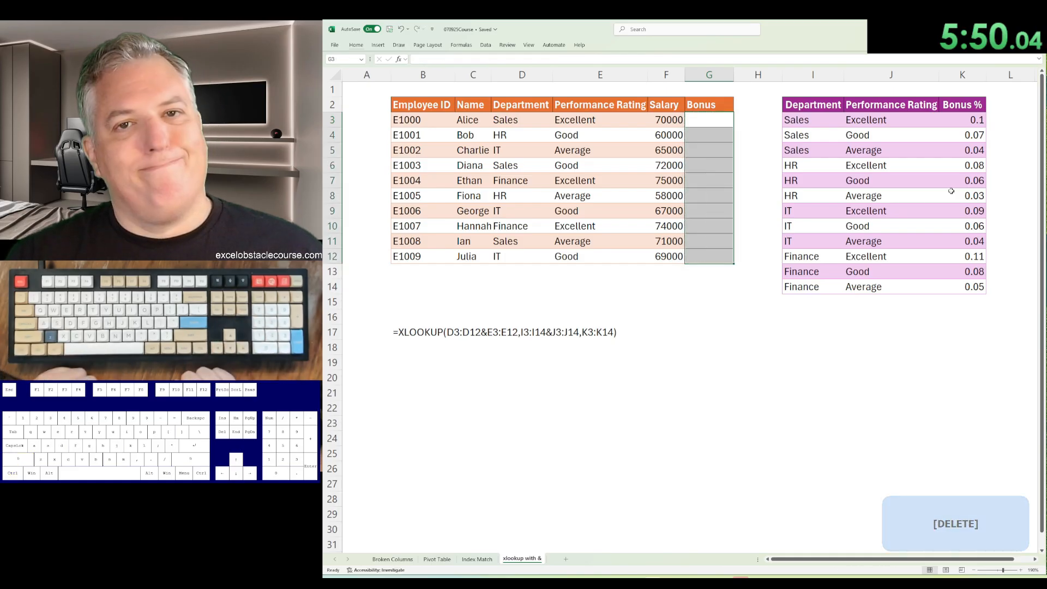
{"action": "key", "text": "Down"}
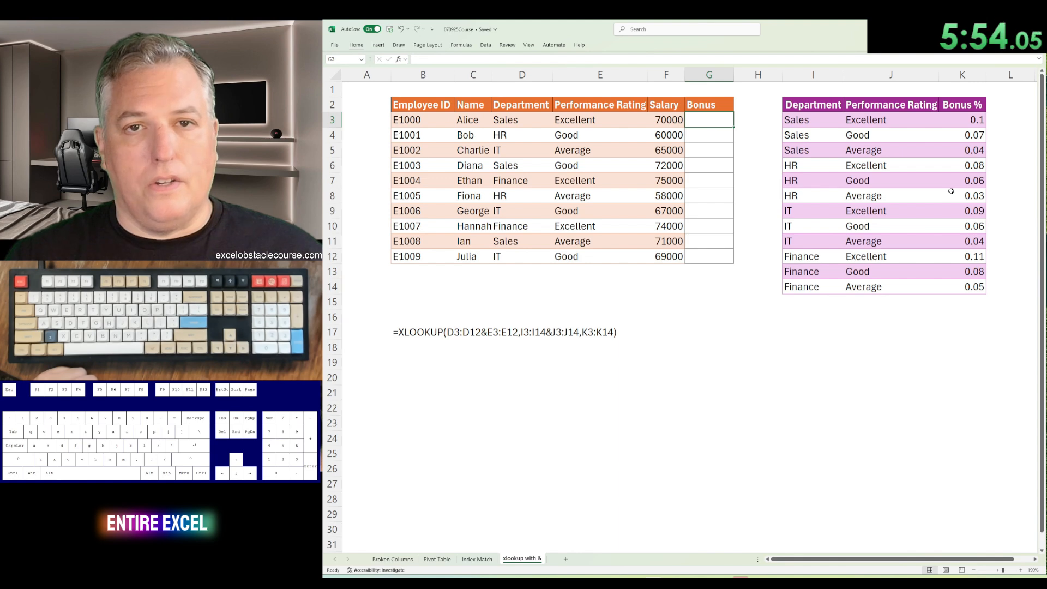
Step: Undo the workbook's edits until the XLOOKUP is removed and the blue and red columns on the Broken Columns sheet are broken again
{"action": "left_click", "coordinate": [804, 408]}
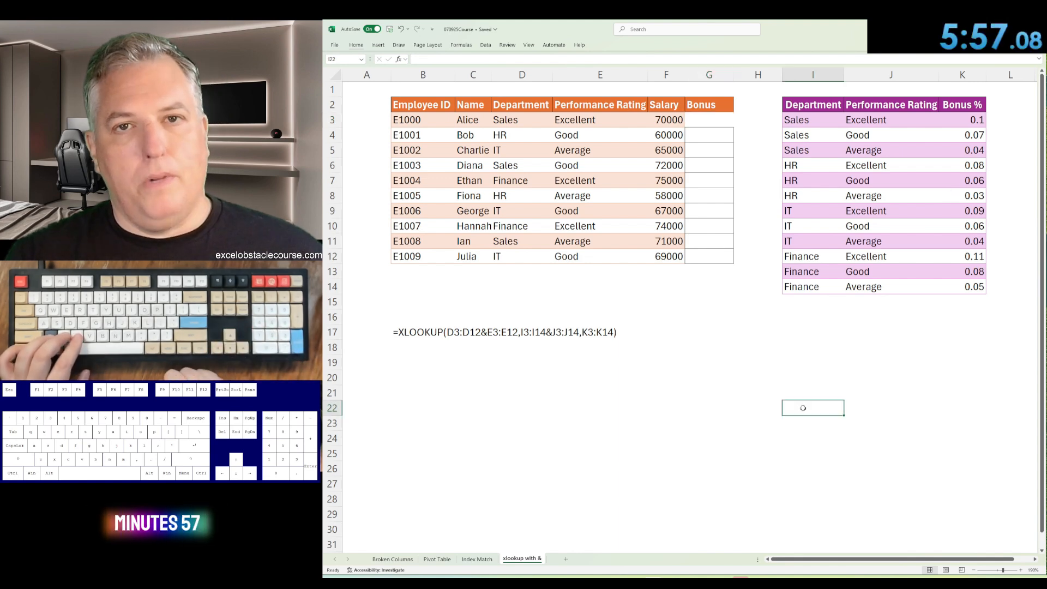
{"action": "key", "text": "ctrl+z"}
{"action": "key", "text": "ctrl+z"}
{"action": "key", "text": "ctrl+z"}
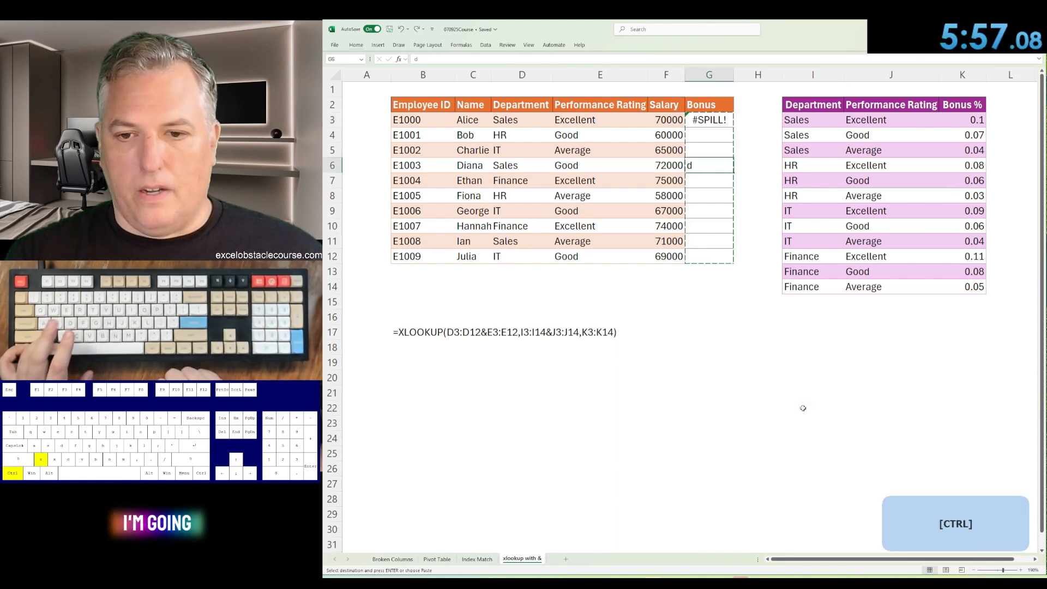
{"action": "key", "text": "ctrl+z"}
{"action": "key", "text": "ctrl+z"}
{"action": "key", "text": "ctrl+z"}
{"action": "key", "text": "ctrl+z"}
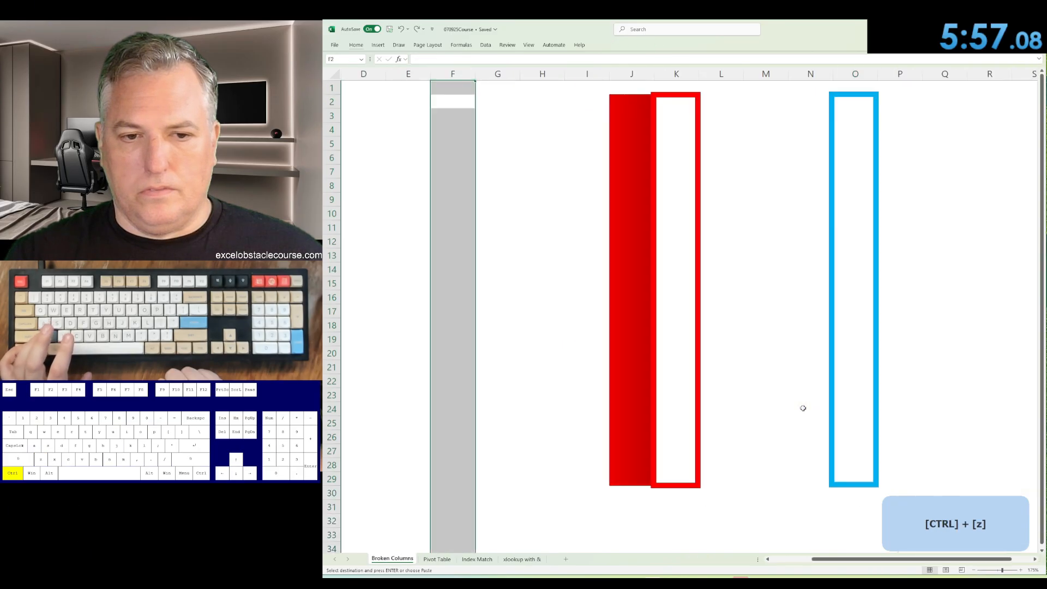
{"action": "key", "text": "ctrl+z"}
{"action": "key", "text": "ctrl+z"}
{"action": "key", "text": "ctrl+z"}
{"action": "key", "text": "ctrl+z"}
{"action": "key", "text": "ctrl+z"}
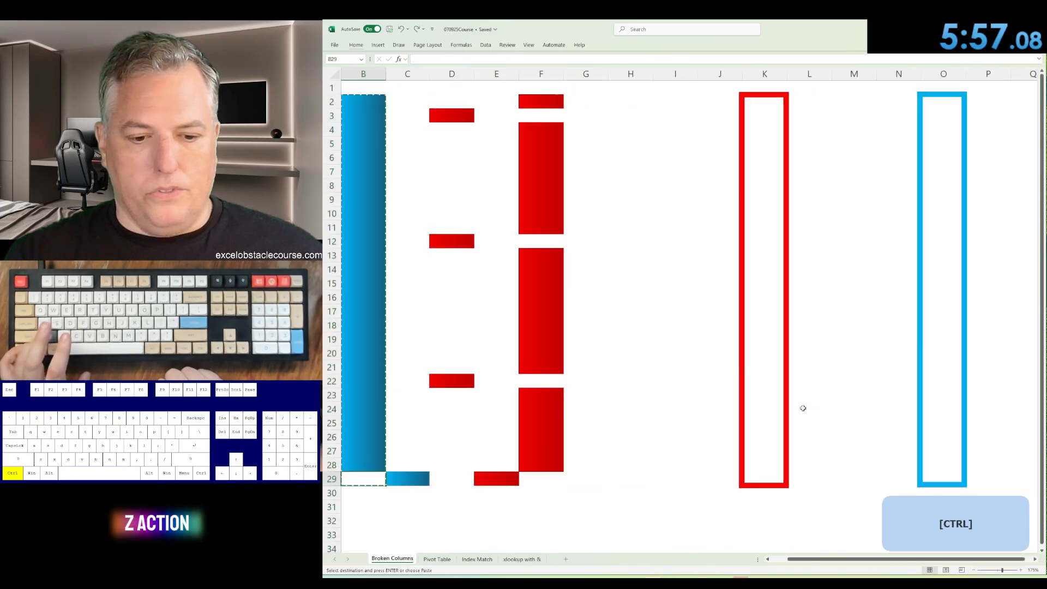
{"action": "key", "text": "ctrl+z"}
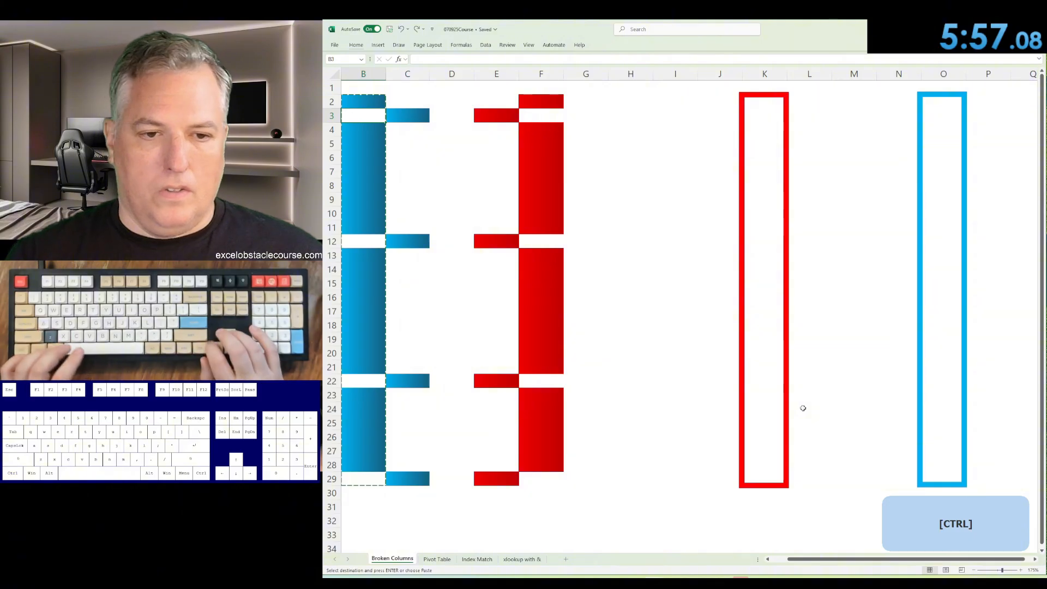
{"action": "key", "text": "Left"}
Step: On the Index Match sheet, select B25, the first empty cell below the main list's ID column
{"action": "key", "text": "ctrl+Page_Down"}
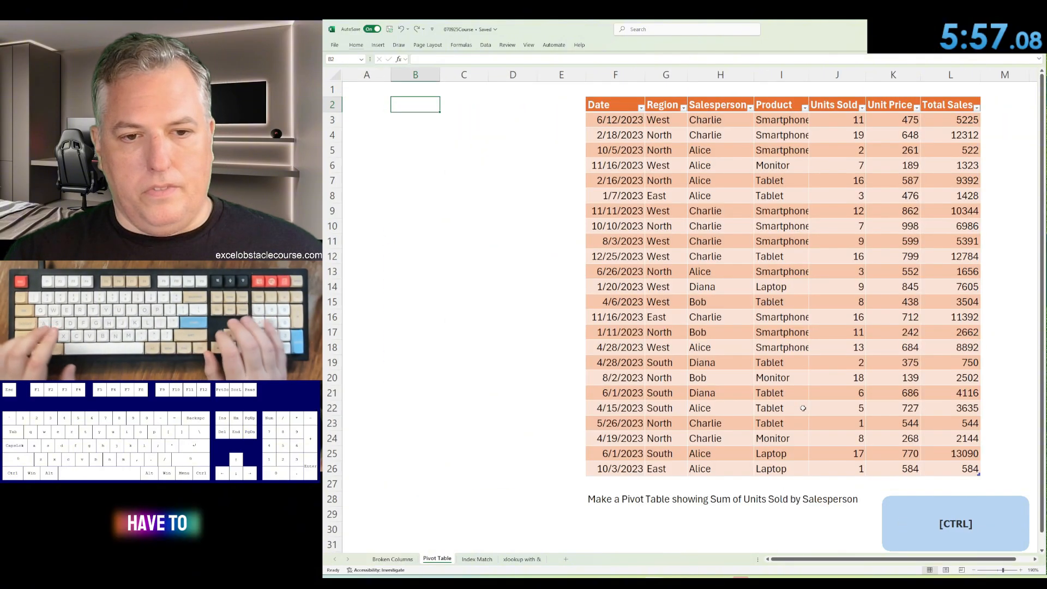
{"action": "key", "text": "ctrl+Page_Down"}
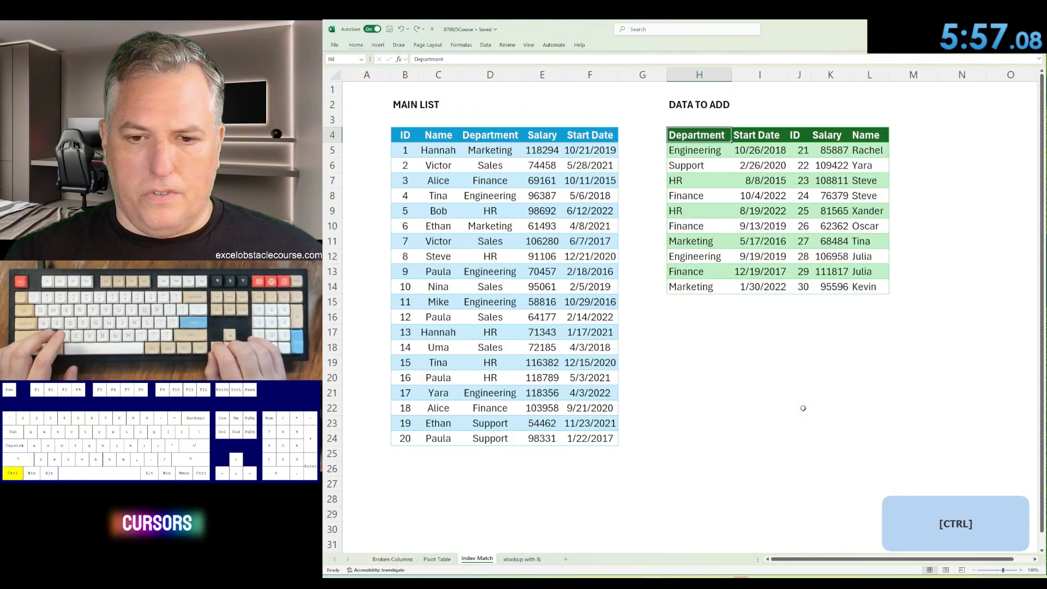
{"action": "key", "text": "ctrl+Left"}
{"action": "key", "text": "ctrl+Left"}
{"action": "key", "text": "ctrl+Down"}
{"action": "key", "text": "Down"}
Step: Check the starting cell on the xlookup with & sheet, and return to the Broken Columns sheet
{"action": "key", "text": "ctrl+Page_Down"}
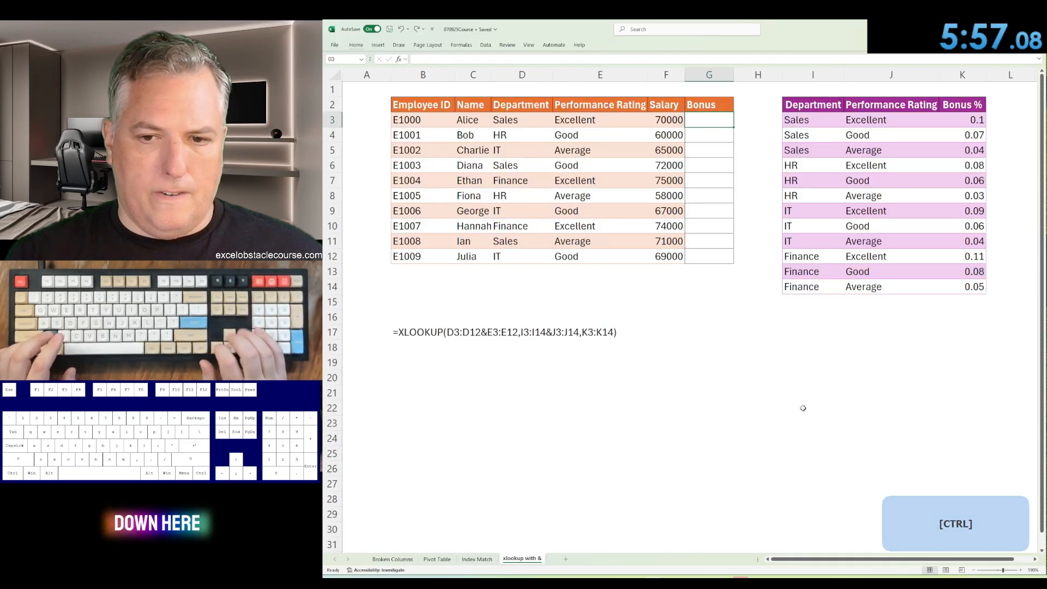
{"action": "key", "text": "ctrl+Page_Up"}
{"action": "key", "text": "ctrl+Page_Up"}
{"action": "key", "text": "ctrl+Page_Up"}
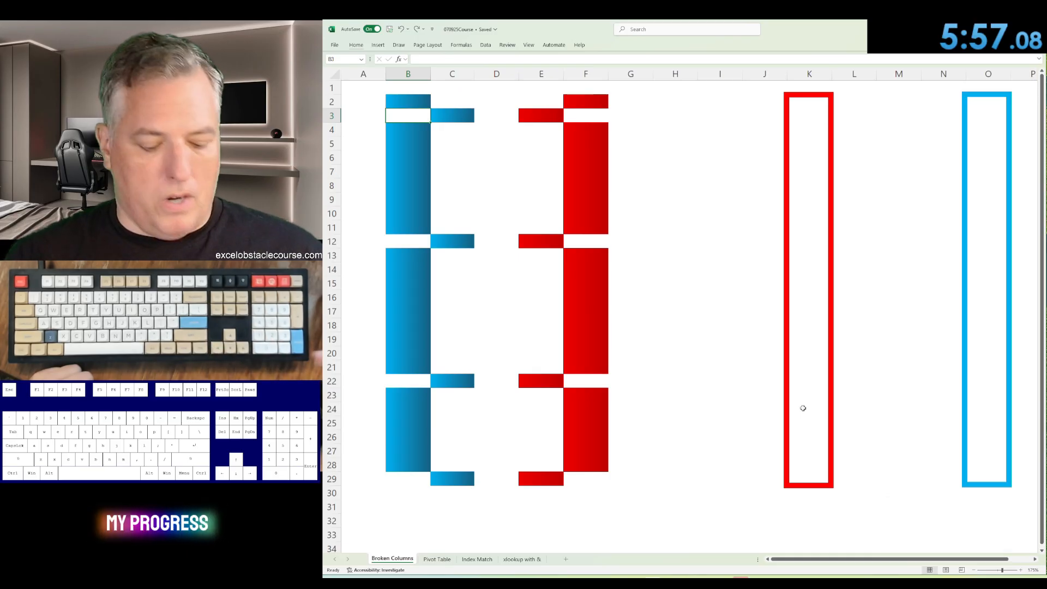
Step: Insert a new worksheet and enter the headers attempt in B2 and result in C2
{"action": "key", "text": "shift+F11"}
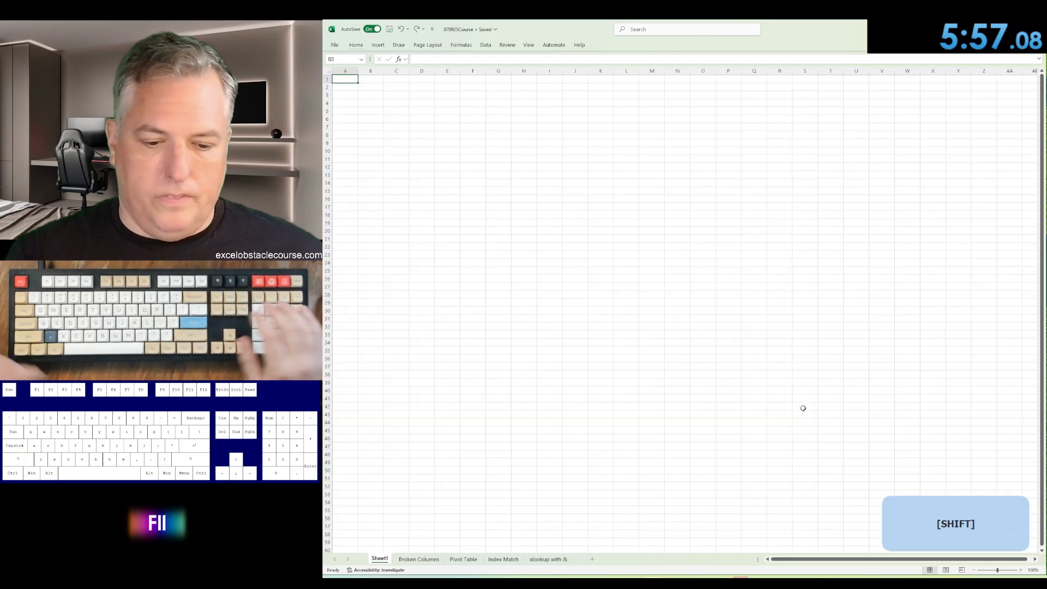
{"action": "key", "text": "Right"}
{"action": "key", "text": "Down"}
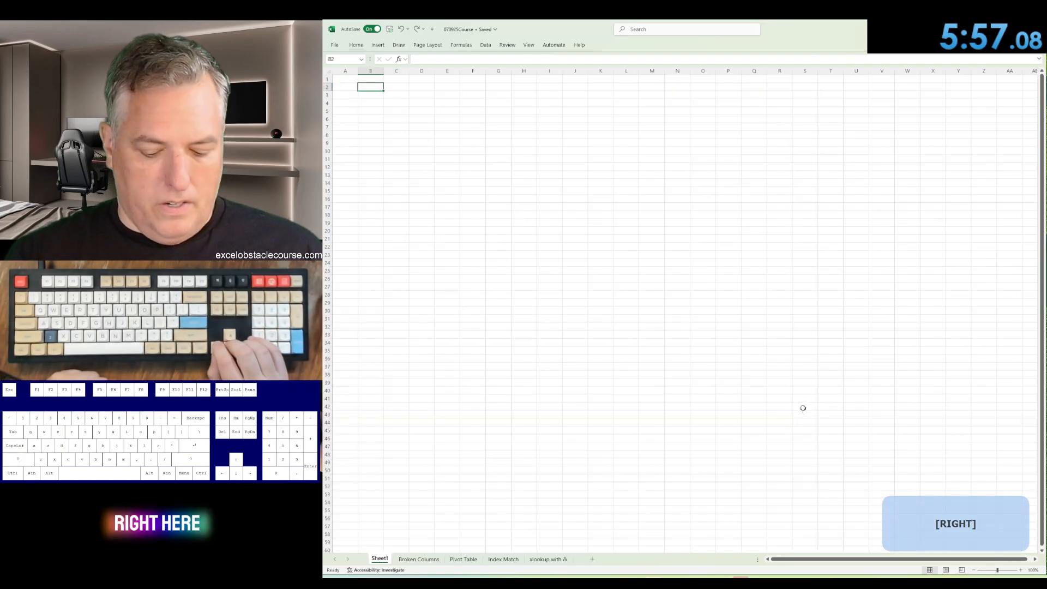
{"action": "type", "text": "ate"}
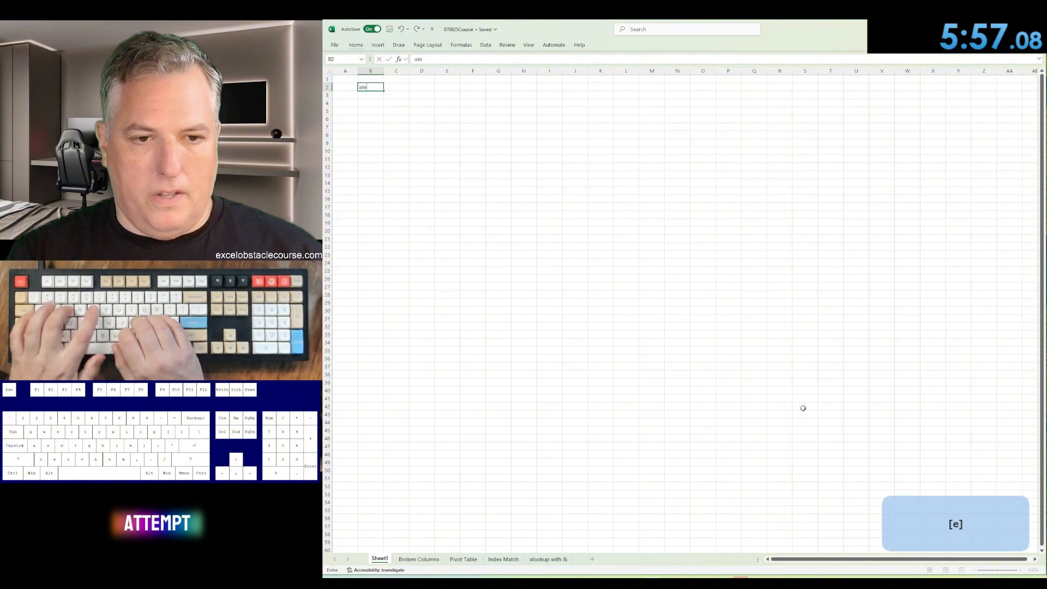
{"action": "type", "text": "emp"}
{"action": "key", "text": "BackSpace"}
{"action": "key", "text": "BackSpace"}
{"action": "key", "text": "BackSpace"}
{"action": "key", "text": "BackSpace"}
{"action": "type", "text": "tempt"}
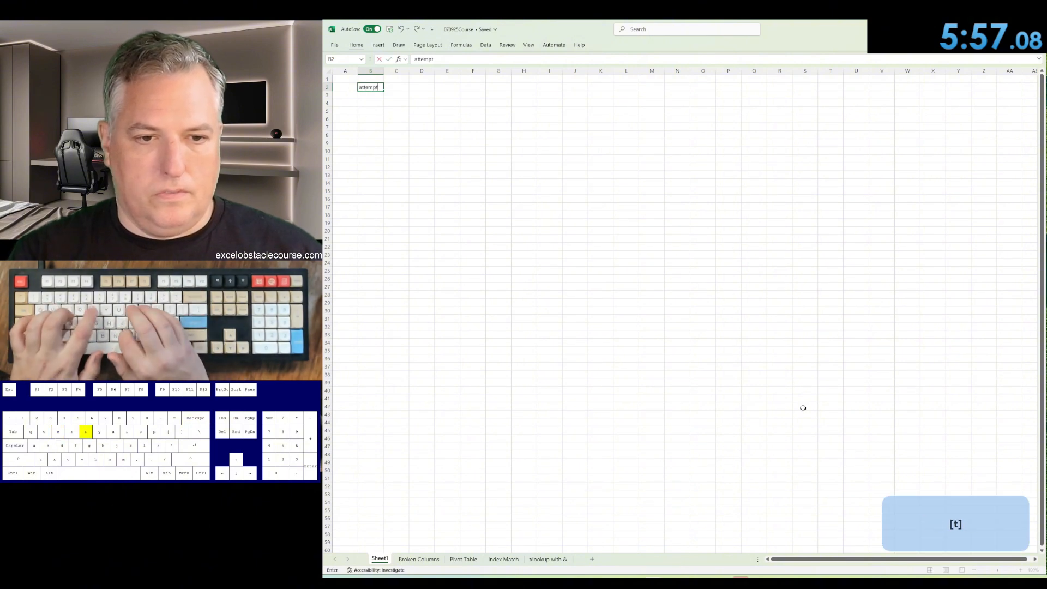
{"action": "key", "text": "Tab"}
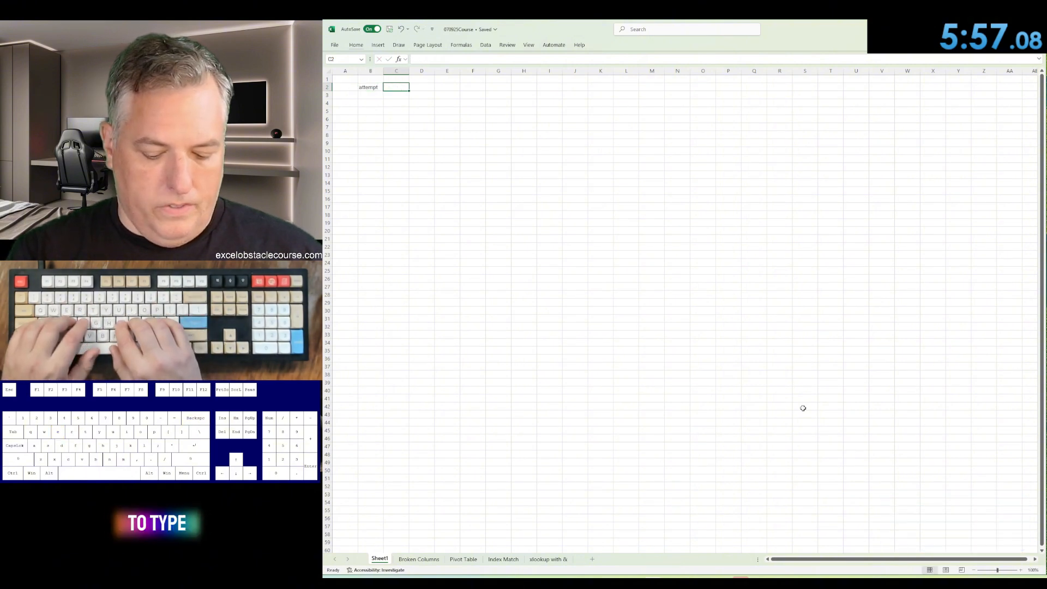
{"action": "type", "text": "result"}
Step: Number the attempts by filling B3:B22 with a linear series from 1 to 20 in steps of 1
{"action": "key", "text": "Left"}
{"action": "key", "text": "Down"}
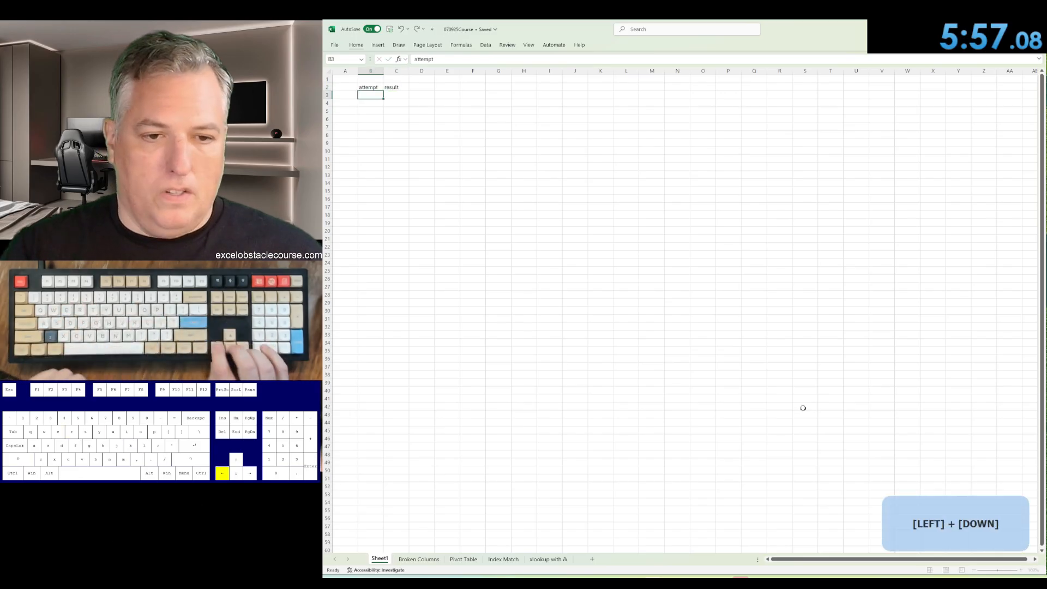
{"action": "key", "text": "shift+Down"}
{"action": "key", "text": "shift+Down"}
{"action": "key", "text": "shift+Down"}
{"action": "key", "text": "shift+Down"}
{"action": "key", "text": "shift+Down"}
{"action": "key", "text": "shift+Down"}
{"action": "key", "text": "shift+Down"}
{"action": "key", "text": "shift+Down"}
{"action": "key", "text": "shift+Down"}
{"action": "key", "text": "shift+Down"}
{"action": "key", "text": "shift+Down"}
{"action": "key", "text": "shift+Down"}
{"action": "key", "text": "shift+Down"}
{"action": "key", "text": "shift+Down"}
{"action": "key", "text": "shift+Down"}
{"action": "key", "text": "shift+Down"}
{"action": "key", "text": "shift+Down"}
{"action": "key", "text": "shift+Down"}
{"action": "key", "text": "shift+Down"}
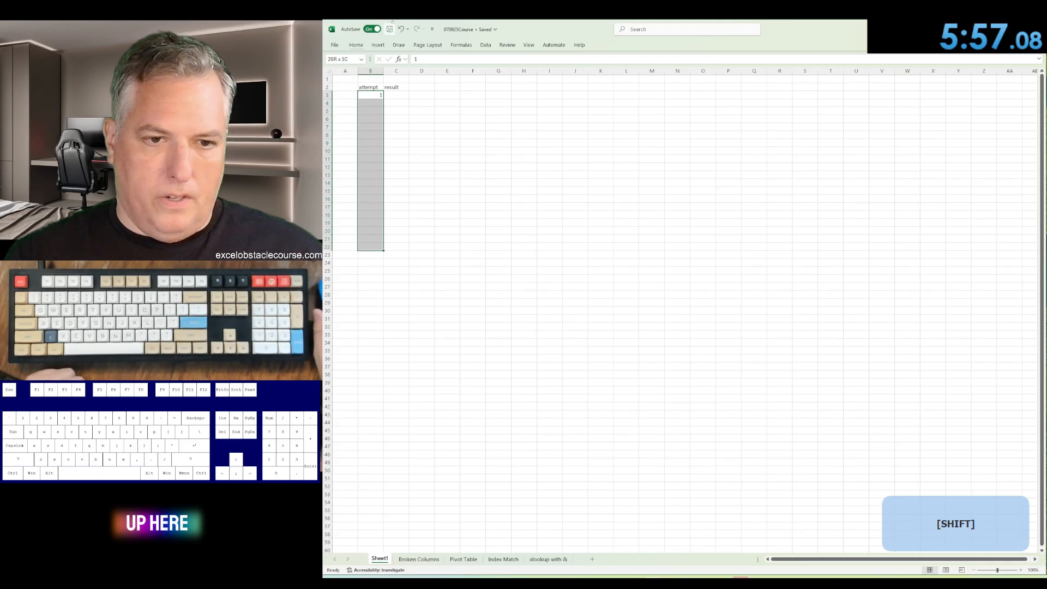
{"action": "key", "text": "alt"}
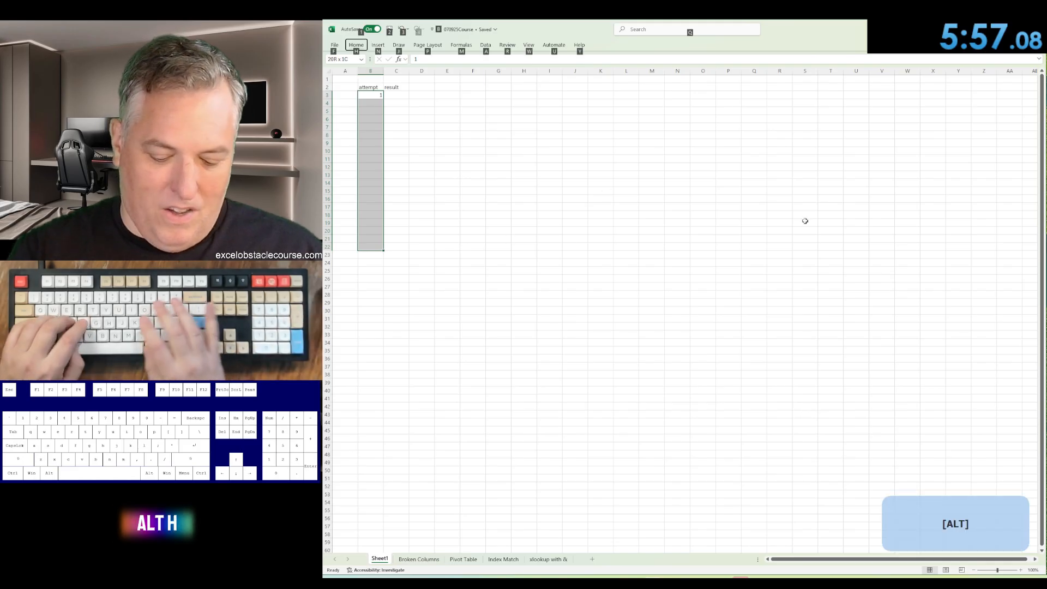
{"action": "key", "text": "h"}
{"action": "key", "text": "f"}
{"action": "key", "text": "i"}
{"action": "key", "text": "s"}
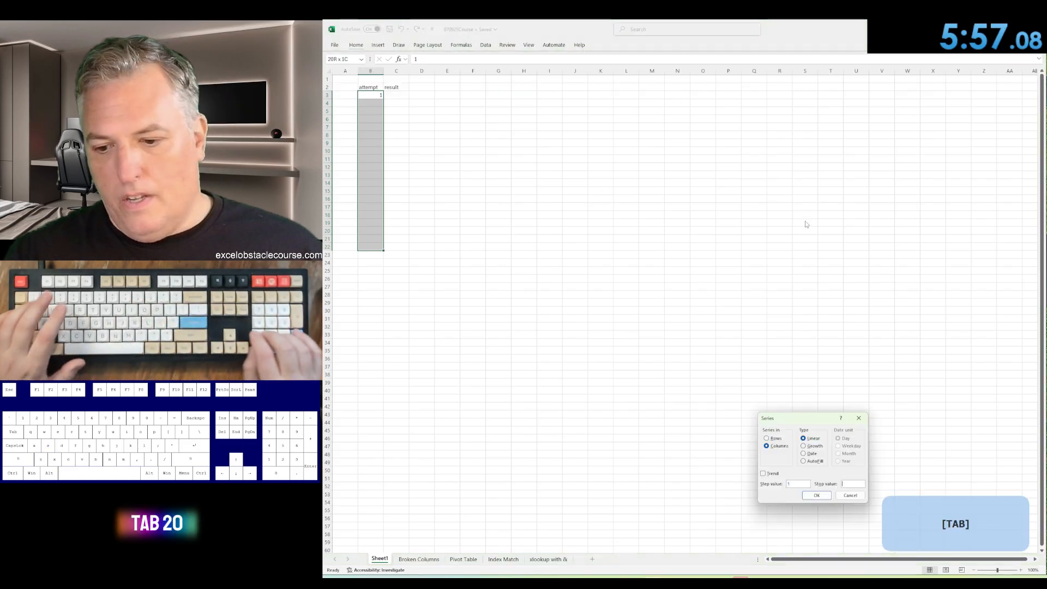
{"action": "key", "text": "Return"}
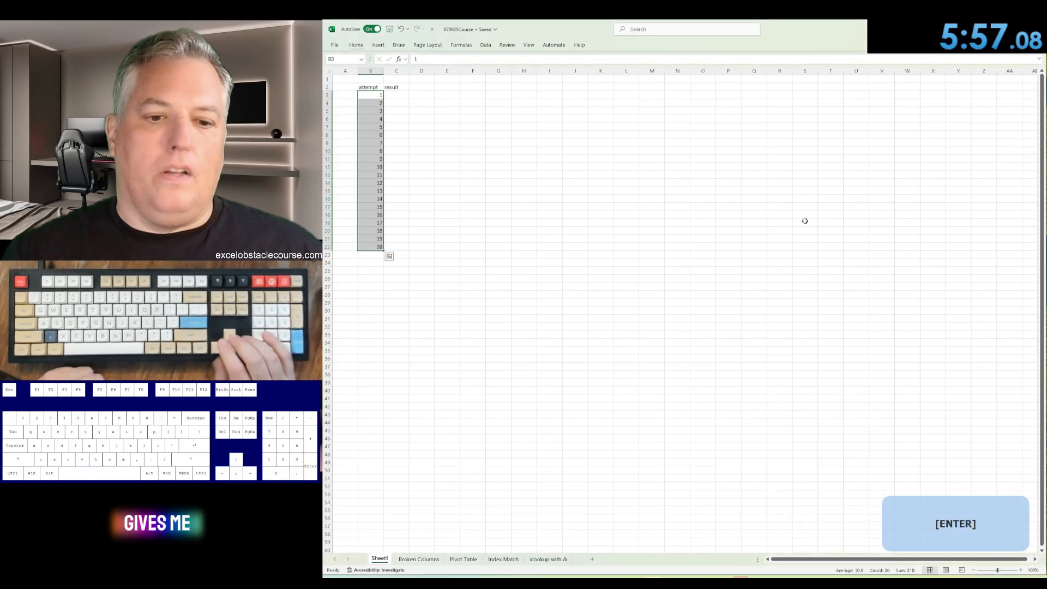
Step: Enter 5:57.8 in C3 as the result of the first attempt
{"action": "key", "text": "Right"}
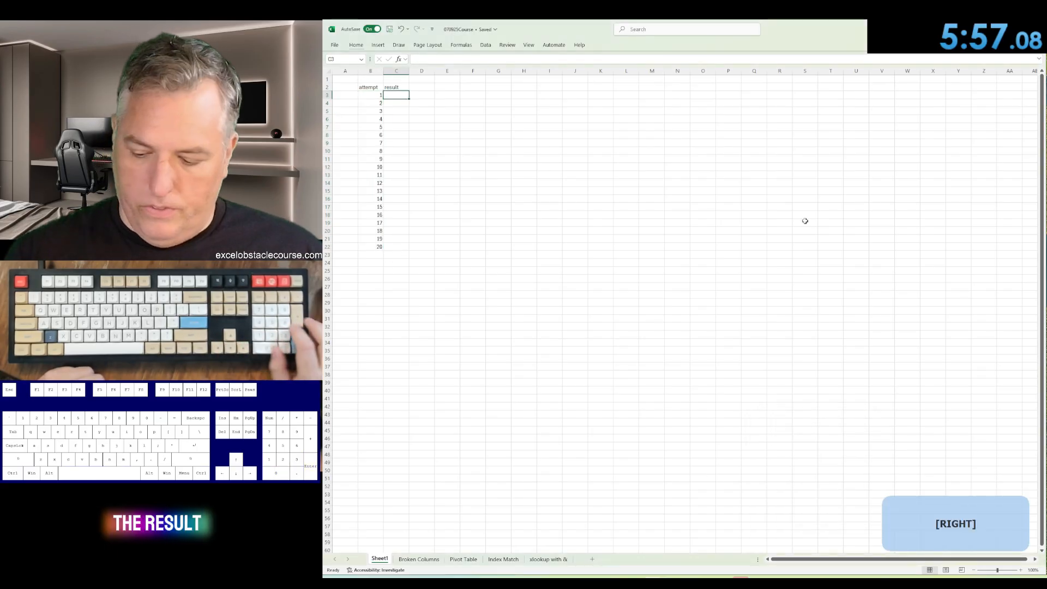
{"action": "type", "text": "5:57.8"}
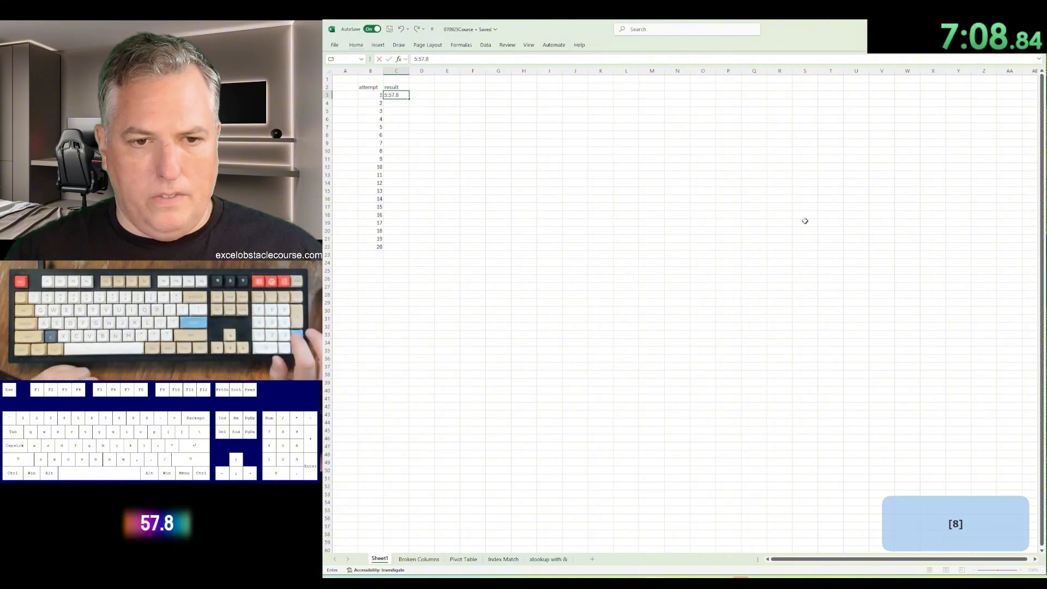
{"action": "key", "text": "Return"}
{"action": "key", "text": "Left"}
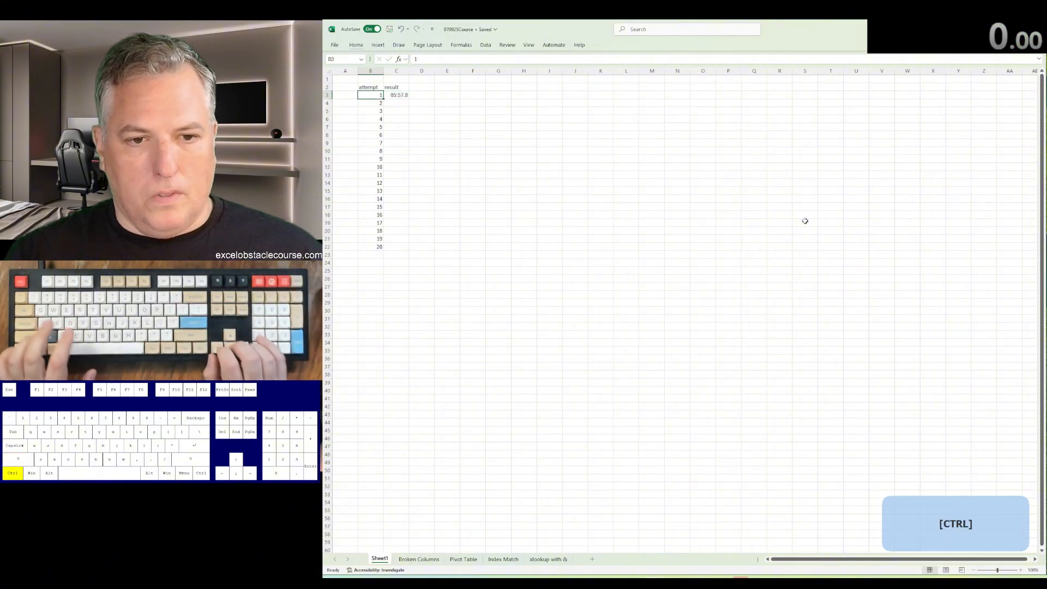
Step: Fill the first result and its time format down the result column through C22
{"action": "key", "text": "ctrl+Down"}
{"action": "key", "text": "Right"}
{"action": "key", "text": "ctrl+shift+Up"}
{"action": "key", "text": "ctrl+d"}
Step: Clear the copied times from C4:C22, keeping only the first attempt's result
{"action": "key", "text": "Left"}
{"action": "key", "text": "Right"}
{"action": "key", "text": "ctrl+Up"}
{"action": "key", "text": "Down"}
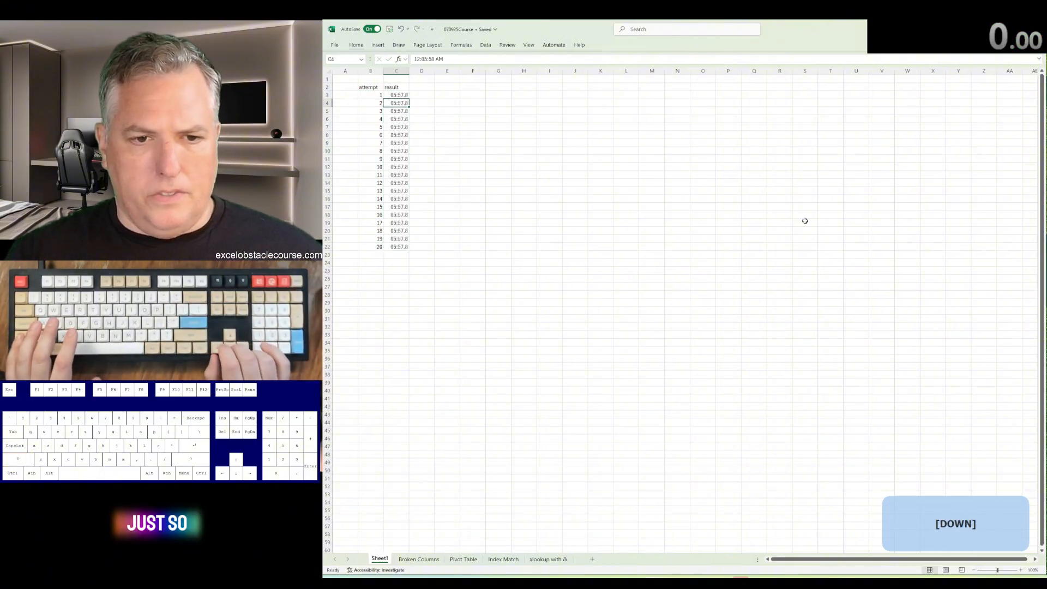
{"action": "key", "text": "ctrl+shift+Down"}
{"action": "key", "text": "Delete"}
Step: Insert an empty line chart with the blank cell G3 selected
{"action": "key", "text": "Right"}
{"action": "key", "text": "Right"}
{"action": "key", "text": "Right"}
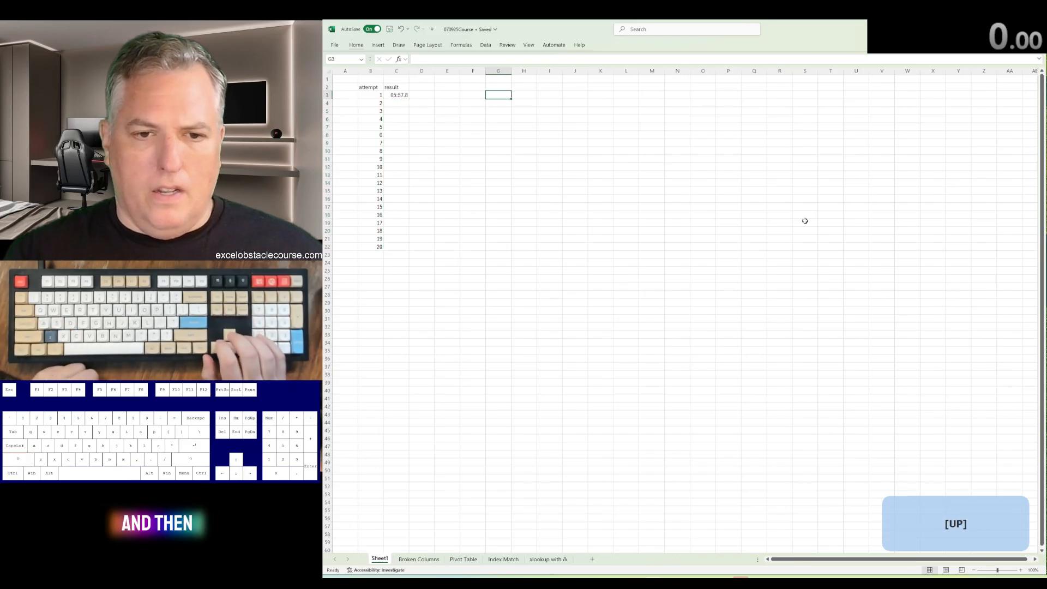
{"action": "key", "text": "ctrl+alt+equal"}
{"action": "key", "text": "ctrl+alt+equal"}
{"action": "key", "text": "ctrl+alt+equal"}
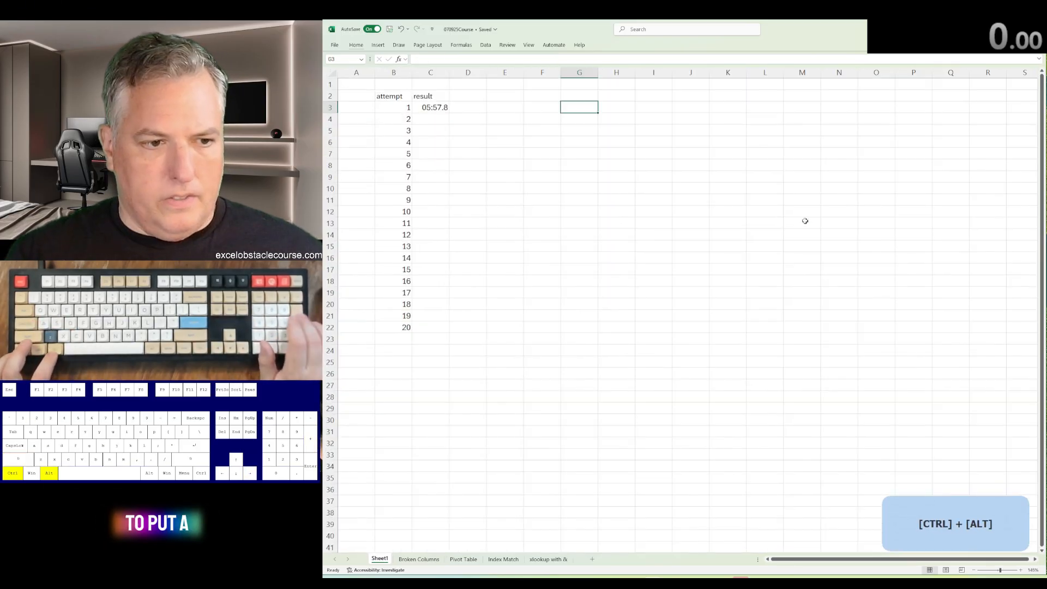
{"action": "key", "text": "ctrl+alt+equal"}
{"action": "key", "text": "ctrl+alt+equal"}
{"action": "key", "text": "ctrl+alt+equal"}
{"action": "key", "text": "ctrl+alt+equal"}
{"action": "key", "text": "ctrl+alt+equal"}
{"action": "key", "text": "ctrl+alt+equal"}
{"action": "key", "text": "alt"}
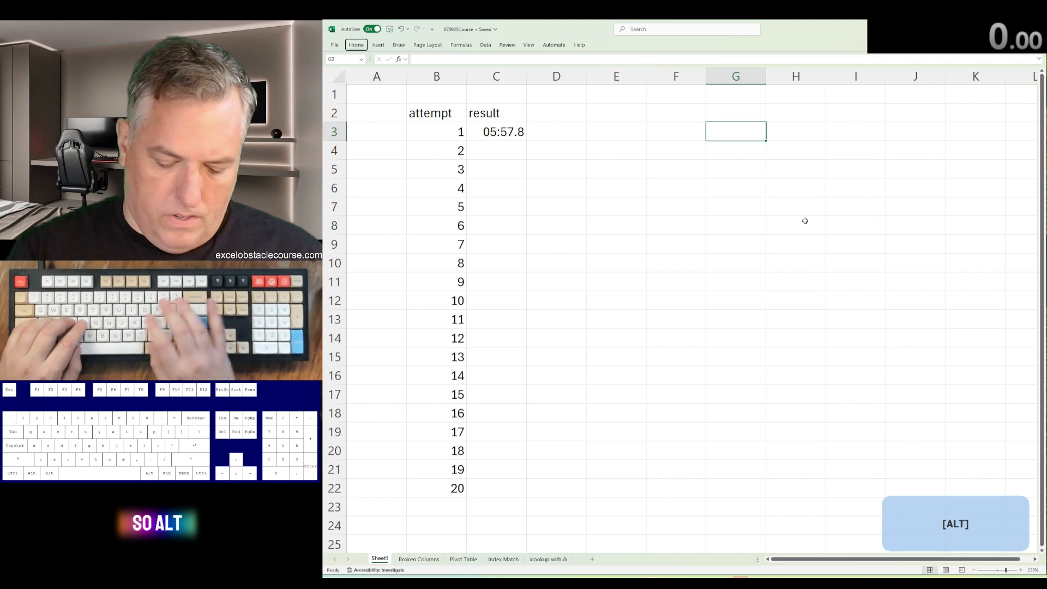
{"action": "key", "text": "n"}
{"action": "key", "text": "n"}
{"action": "key", "text": "1"}
{"action": "key", "text": "Return"}
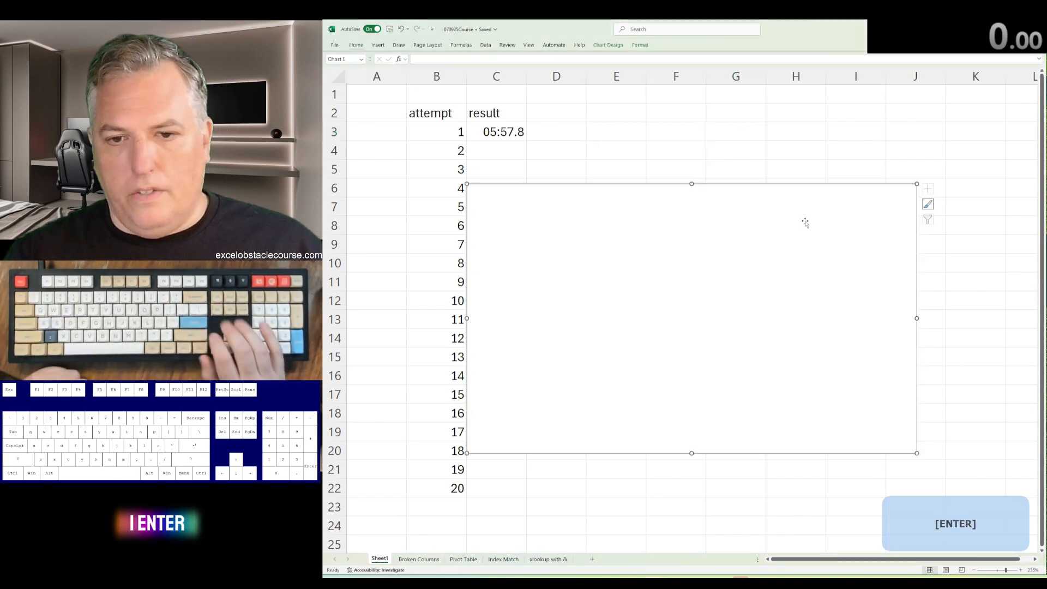
Step: Set the chart's data source to the results in C3:C22 and extend the plotted series to include C3
{"action": "right_click", "coordinate": [806, 224]}
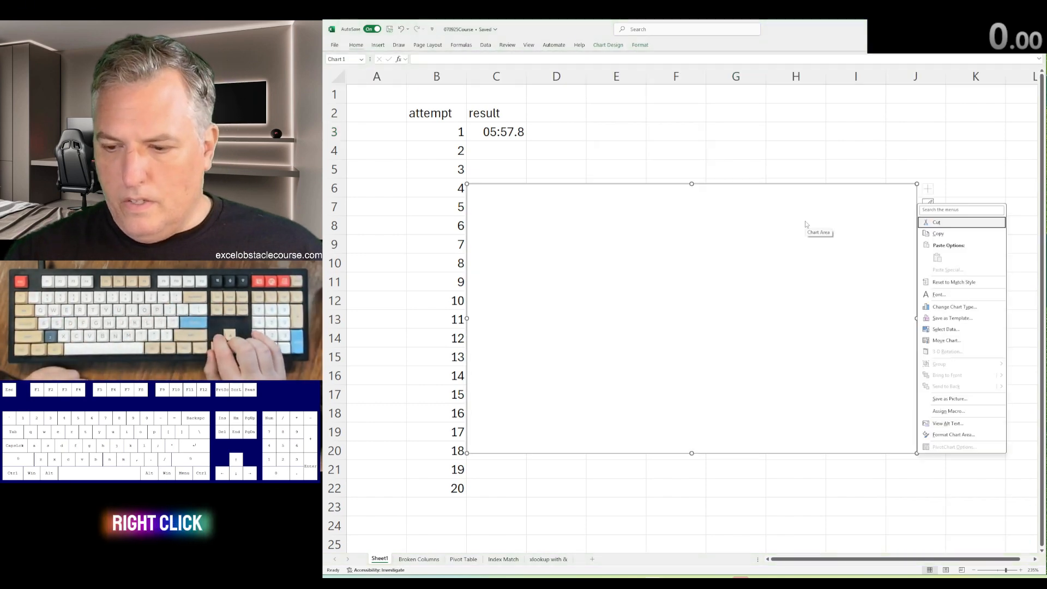
{"action": "key", "text": "e"}
{"action": "key", "text": "Left"}
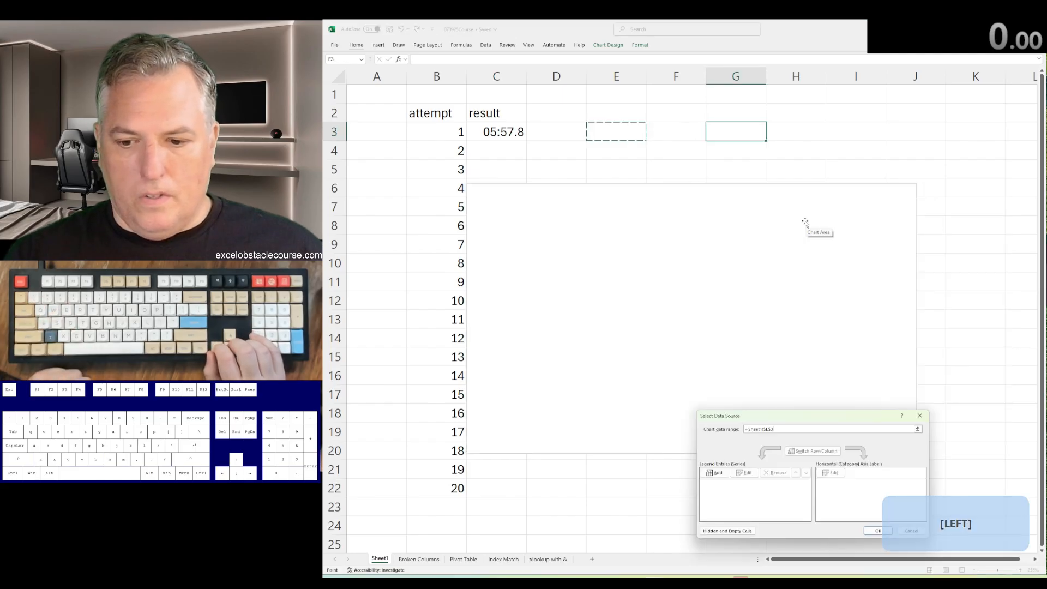
{"action": "key", "text": "Left"}
{"action": "key", "text": "Left"}
{"action": "key", "text": "shift+Down"}
{"action": "key", "text": "shift+Down"}
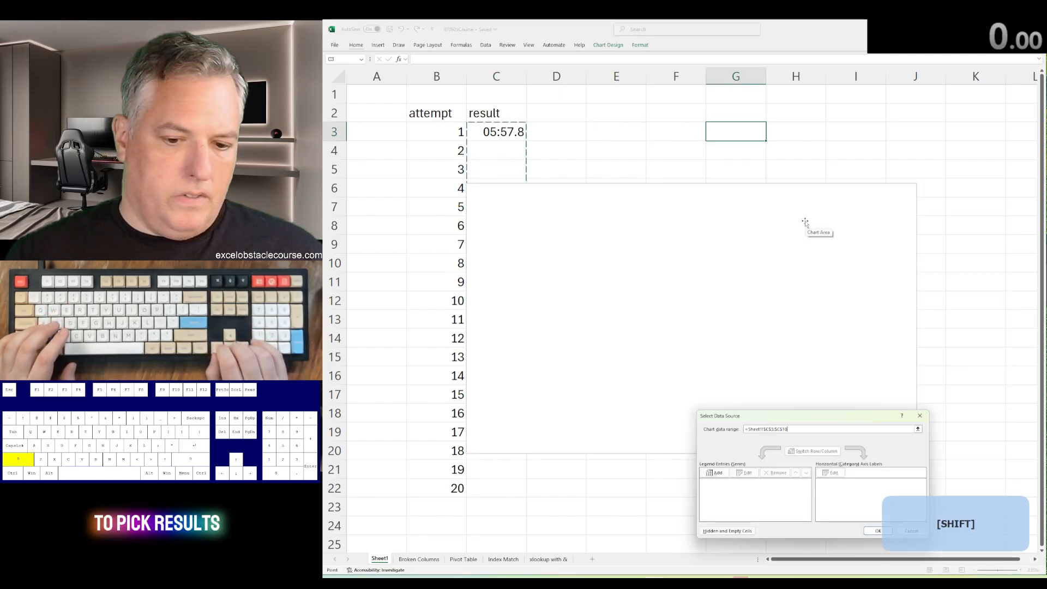
{"action": "key", "text": "shift+Down"}
{"action": "key", "text": "Return"}
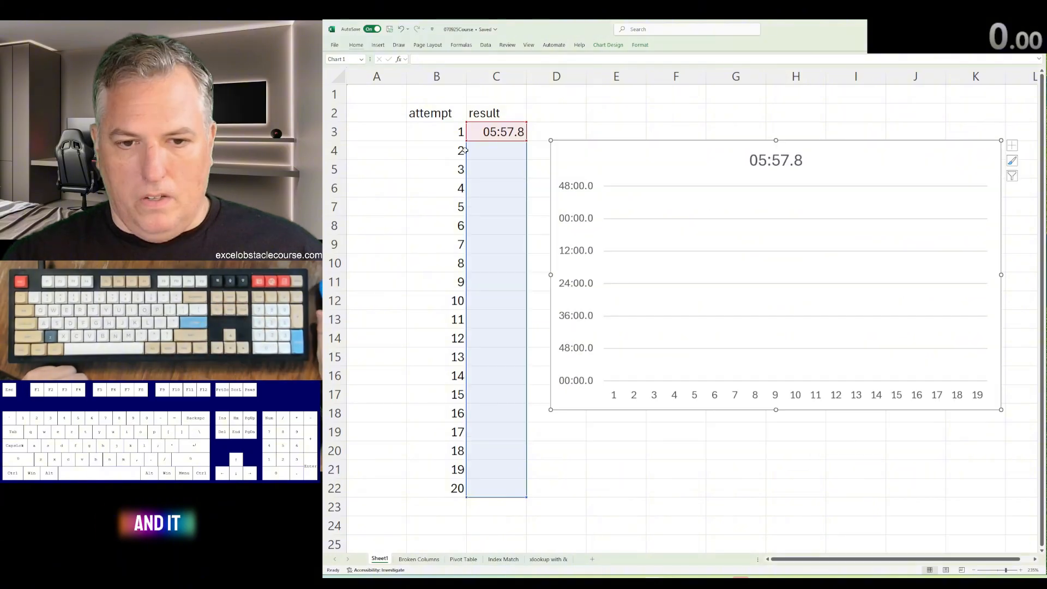
{"action": "left_click", "coordinate": [467, 140]}
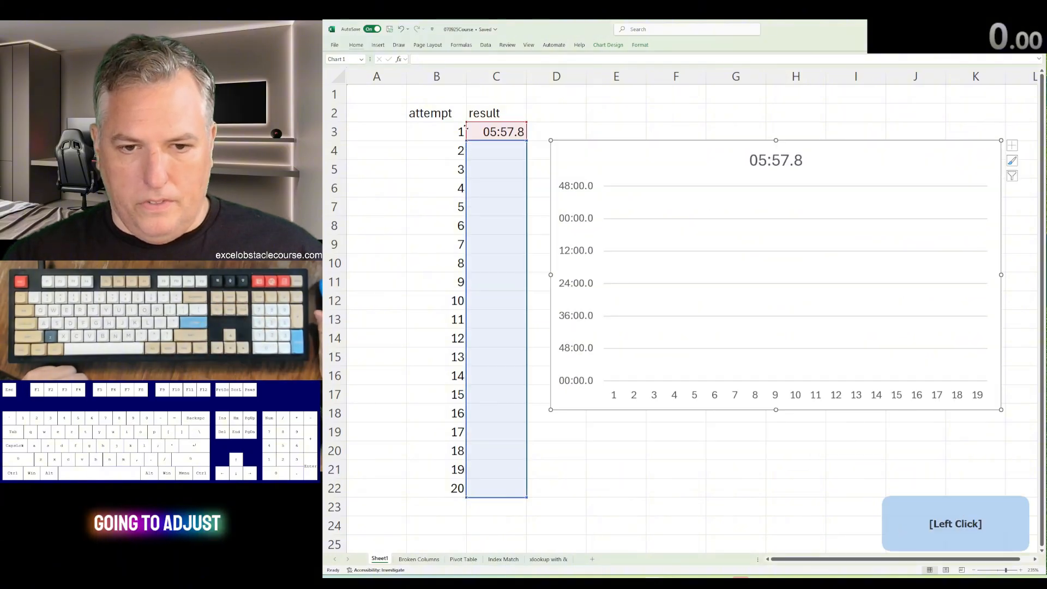
Step: Enter the trial results 7:00 in C4 and 0:30 in C5 to test the chart
{"action": "left_click", "coordinate": [521, 155]}
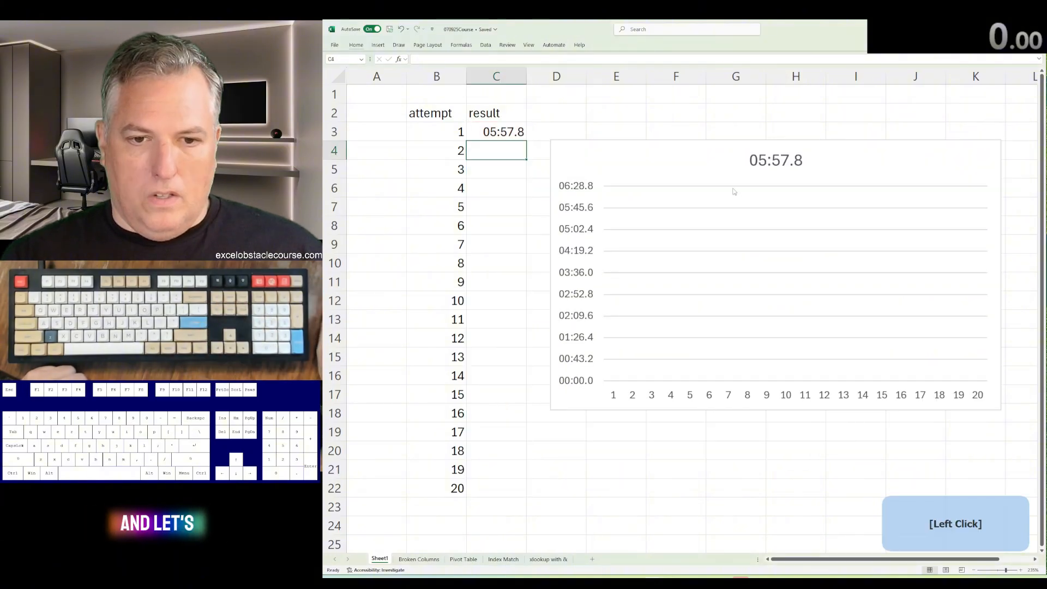
{"action": "type", "text": "7:00"}
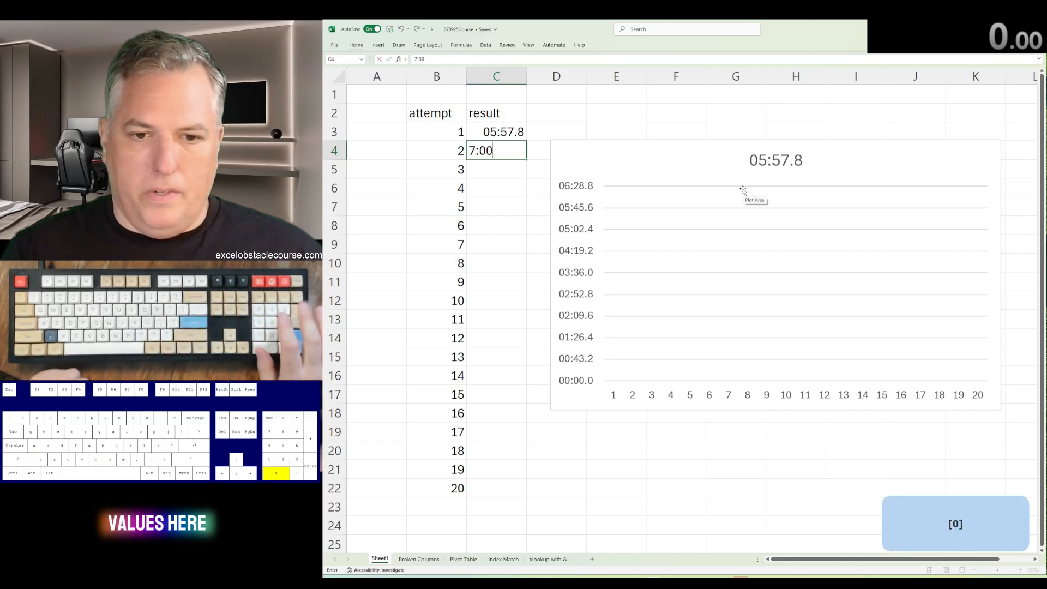
{"action": "key", "text": "Return"}
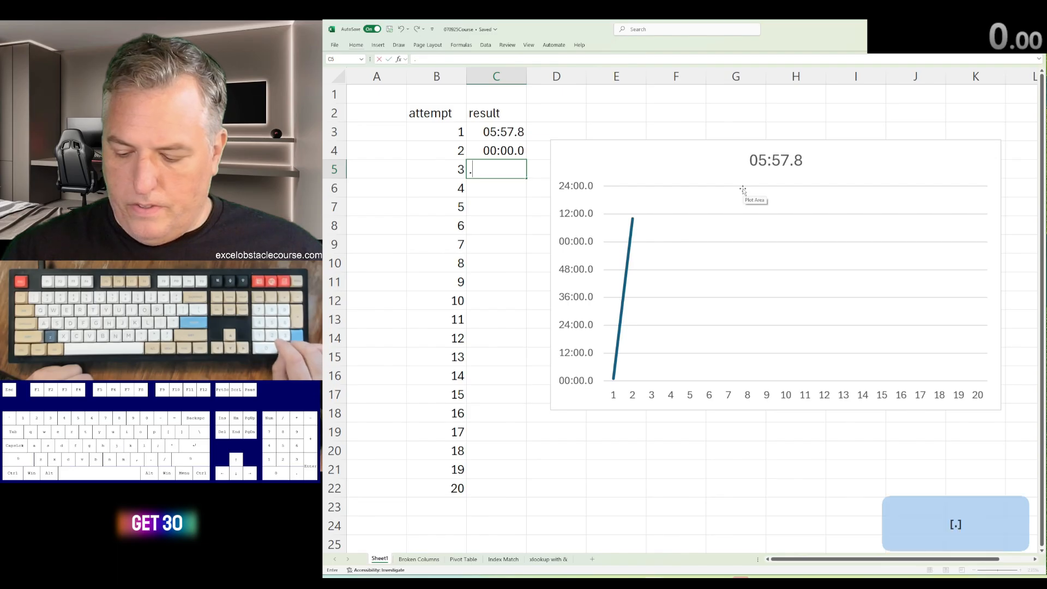
{"action": "key", "text": "BackSpace"}
{"action": "type", "text": "0"}
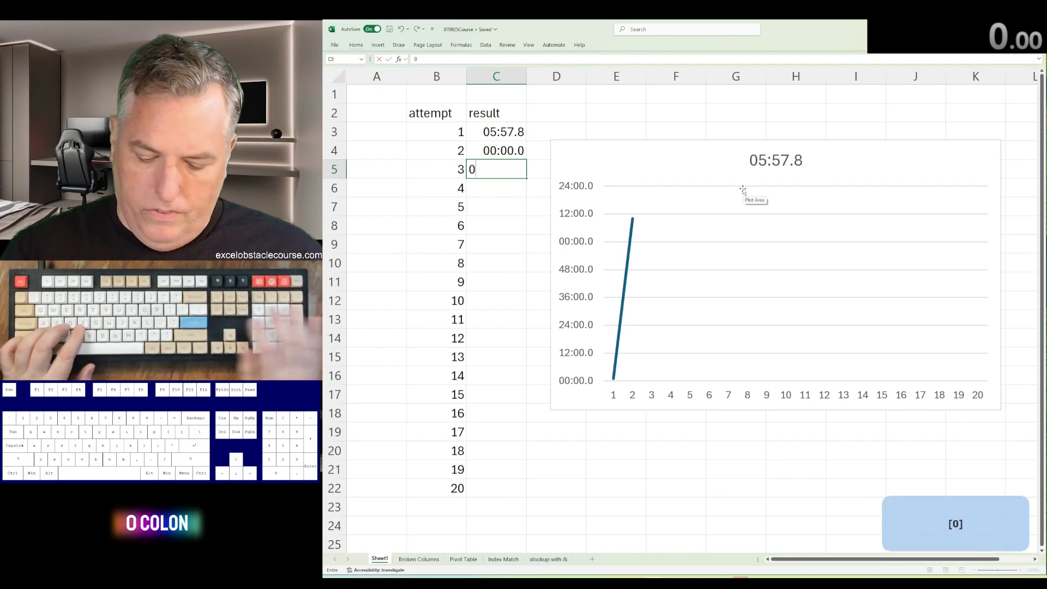
{"action": "type", "text": ":30"}
{"action": "key", "text": "Return"}
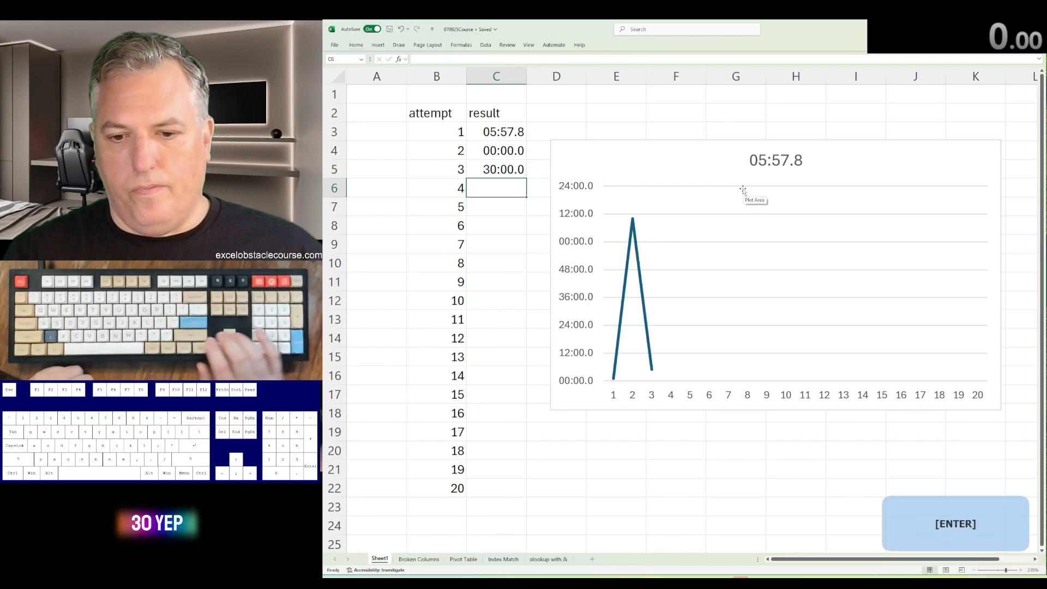
Step: Clear the trial results from C4 and C5
{"action": "key", "text": "Up"}
{"action": "key", "text": "Up"}
{"action": "key", "text": "Delete"}
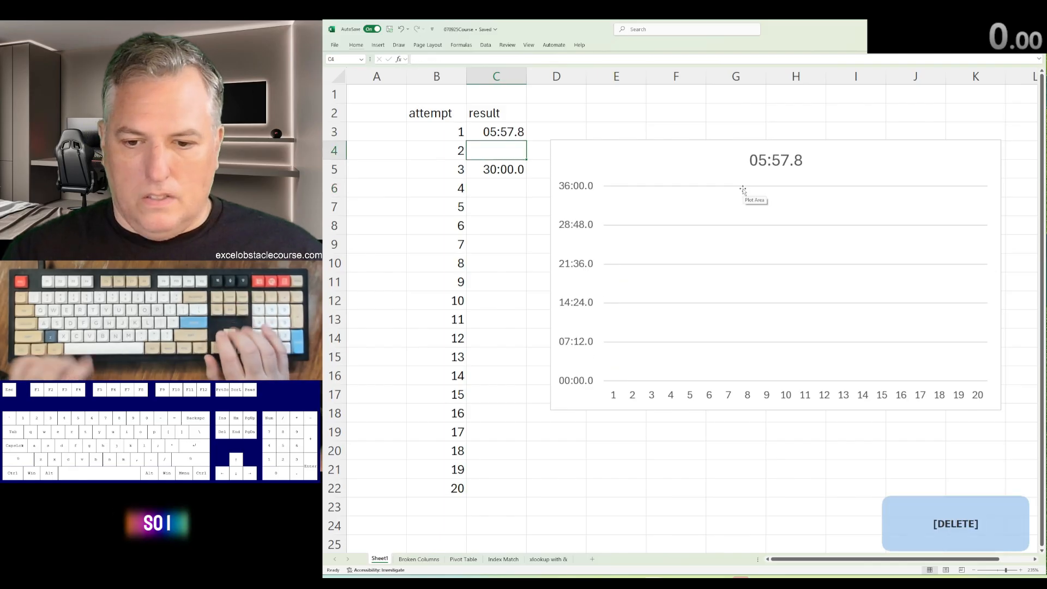
{"action": "key", "text": "Down"}
{"action": "key", "text": "Delete"}
{"action": "key", "text": "Up"}
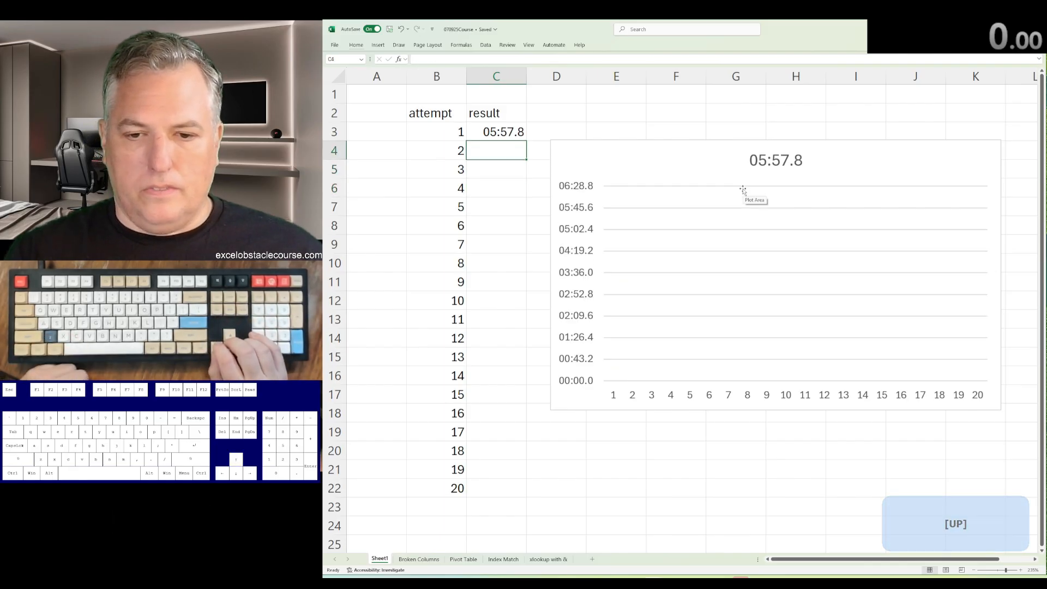
Step: Change the chart title to My Times and deselect the chart
{"action": "double_click", "coordinate": [772, 154]}
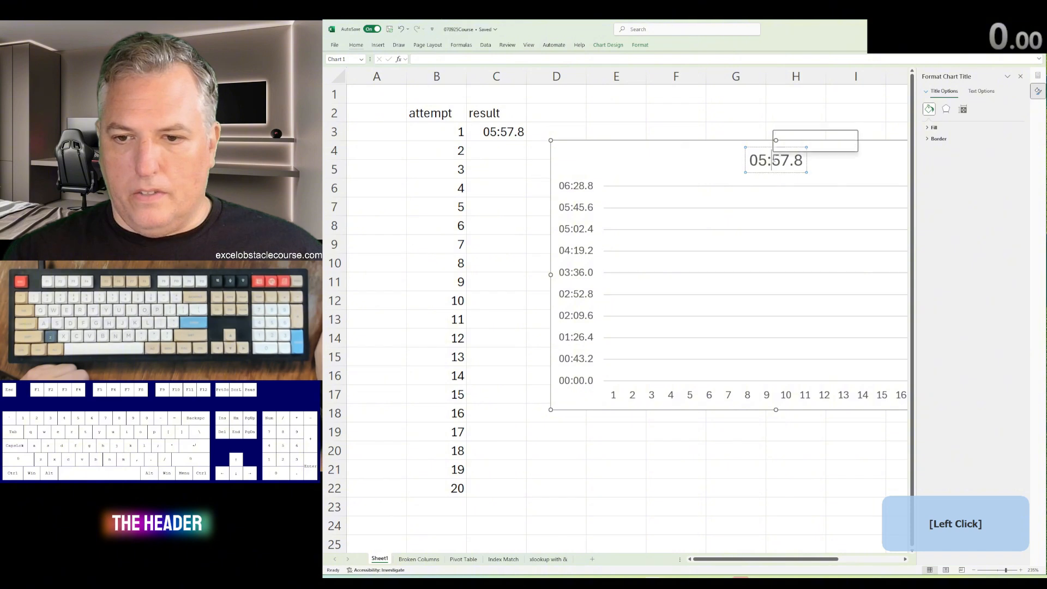
{"action": "double_click", "coordinate": [775, 160]}
{"action": "type", "text": "My Times"}
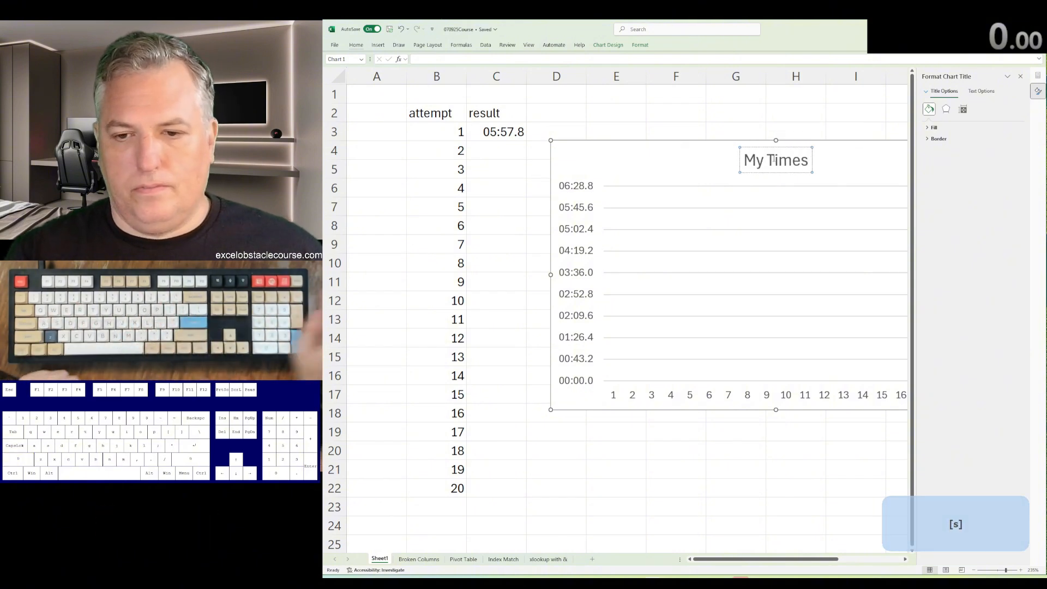
{"action": "left_click", "coordinate": [696, 106]}
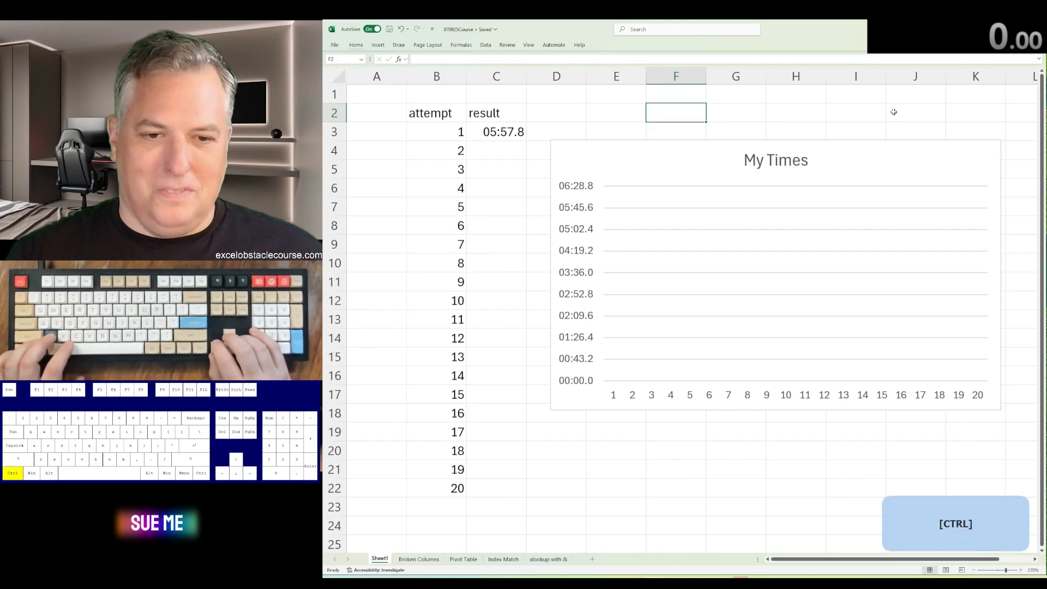
Step: Center the contents of the attempt and result columns, B and C, horizontally
{"action": "key", "text": "ctrl+Left"}
{"action": "key", "text": "ctrl+Left"}
{"action": "key", "text": "ctrl+space"}
{"action": "key", "text": "shift+Right"}
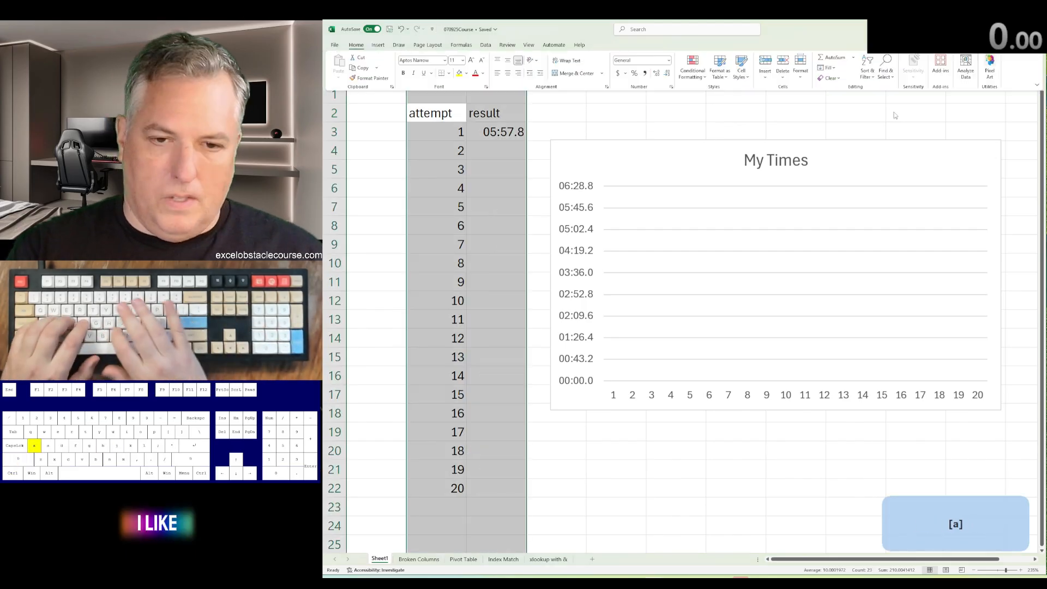
{"action": "key", "text": "m"}
{"action": "key", "text": "o"}
{"action": "key", "text": "c"}
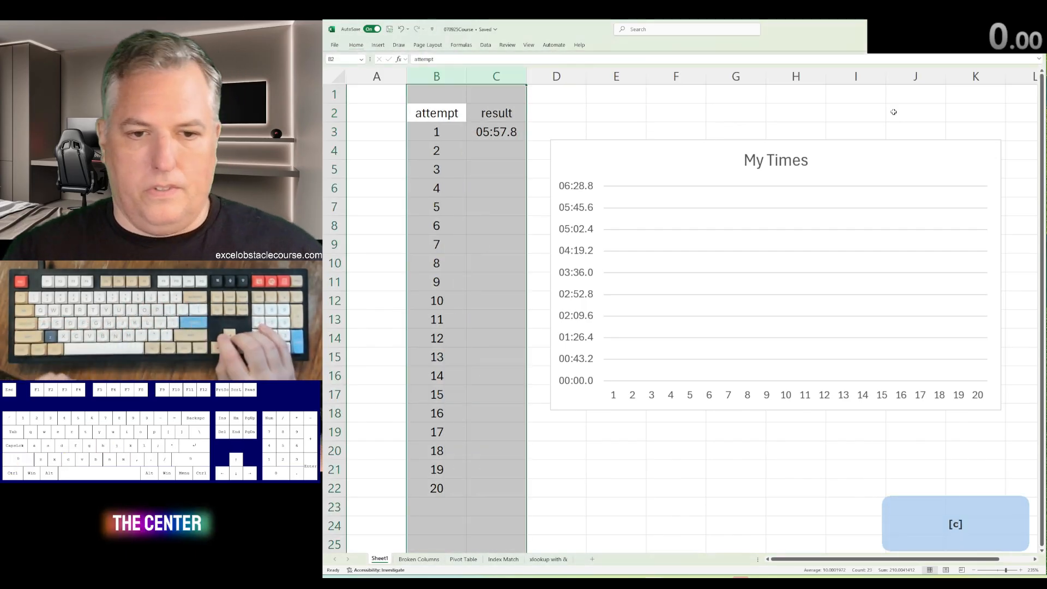
{"action": "key", "text": "a"}
{"action": "key", "text": "ctrl+Page_Down"}
{"action": "key", "text": "ctrl+Page_Up"}
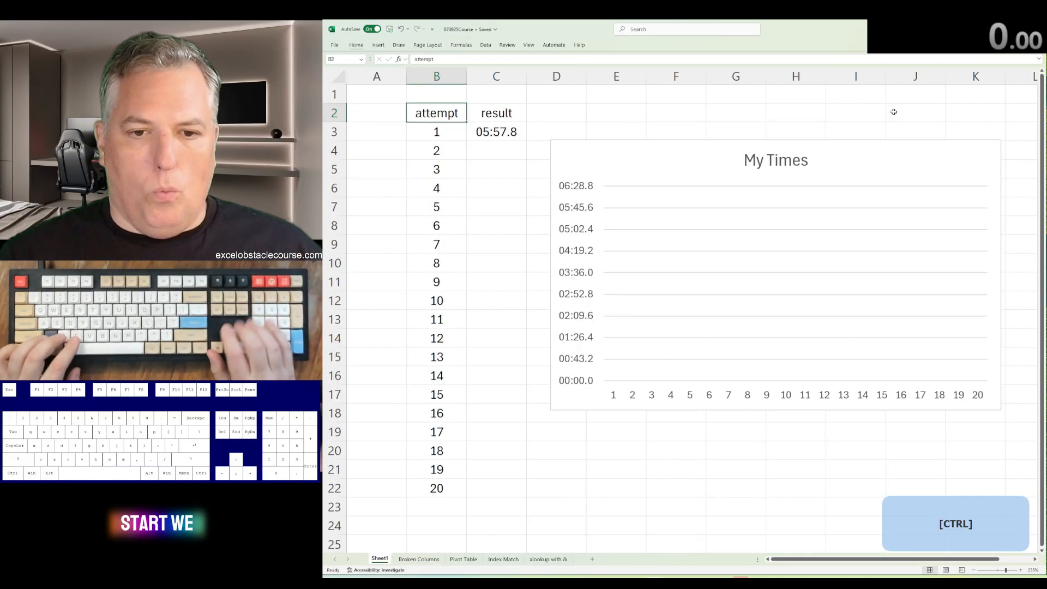
{"action": "key", "text": "Down"}
{"action": "key", "text": "Down"}
{"action": "key", "text": "Right"}
{"action": "key", "text": "Left"}
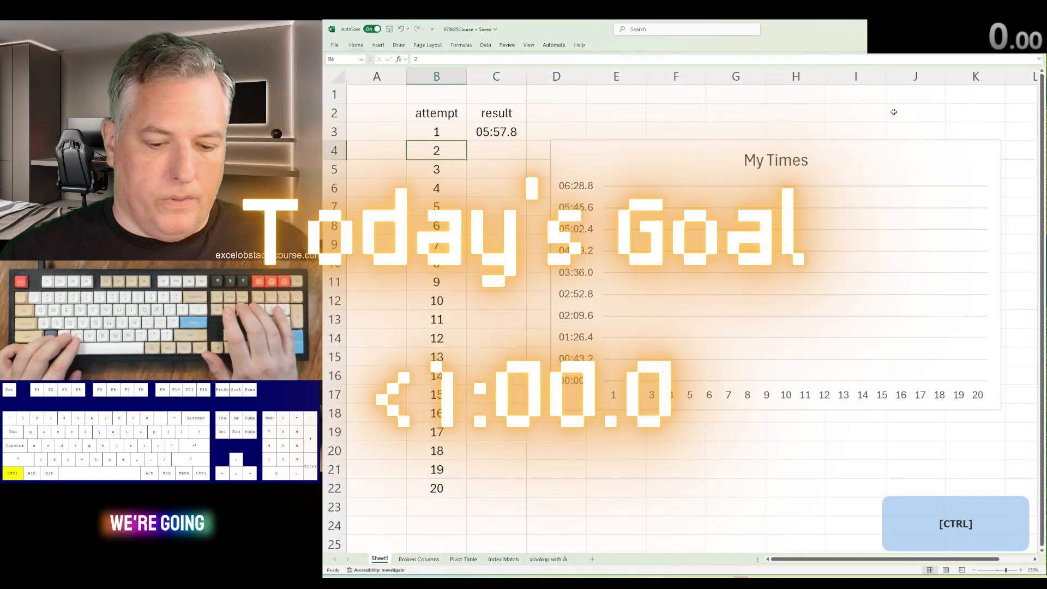
Step: On the Broken Columns sheet, delete the blank cells B3, B12, B22 and B29, shifting cells left to rebuild the blue column
{"action": "key", "text": "ctrl+Page_Down"}
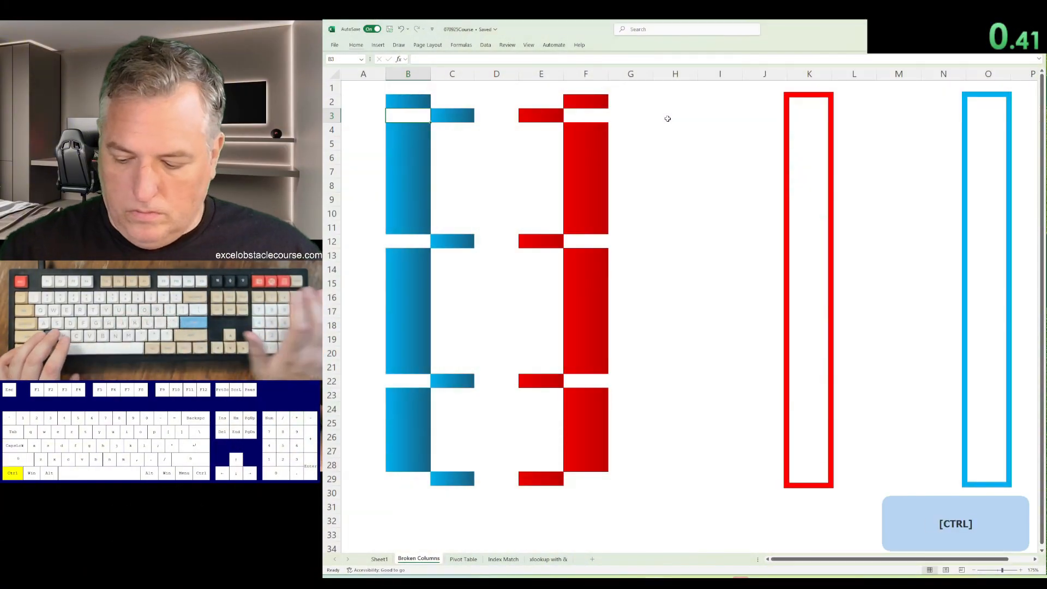
{"action": "key", "text": "ctrl+minus"}
{"action": "key", "text": "Return"}
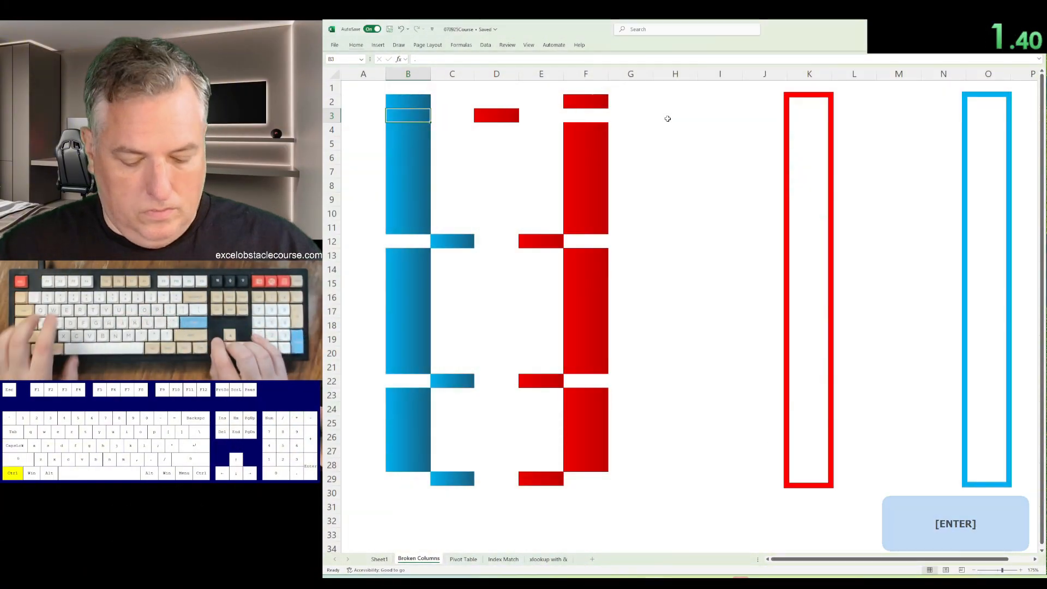
{"action": "key", "text": "ctrl+Down"}
{"action": "key", "text": "ctrl+minus"}
{"action": "key", "text": "Return"}
{"action": "key", "text": "ctrl+Down"}
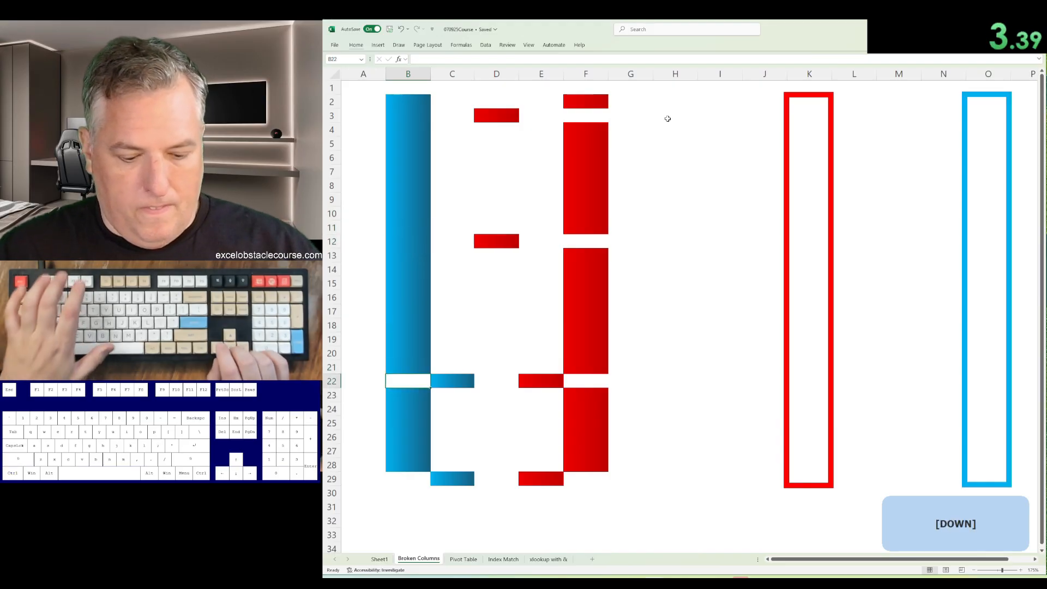
{"action": "key", "text": "ctrl+minus"}
{"action": "key", "text": "Return"}
{"action": "key", "text": "ctrl+Down"}
{"action": "type", "text": "5"}
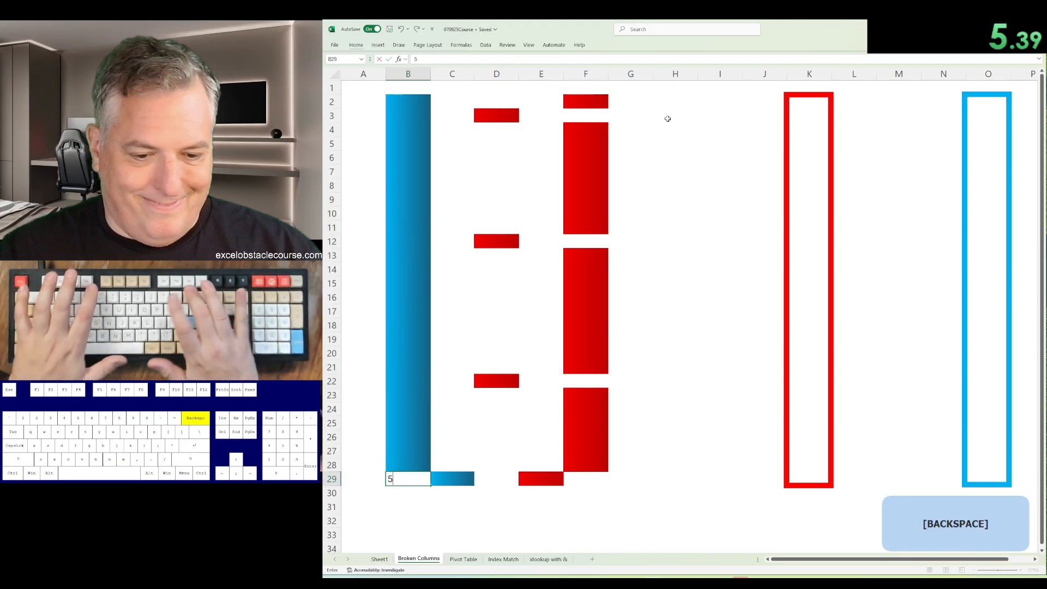
{"action": "key", "text": "ctrl+minus"}
{"action": "key", "text": "Return"}
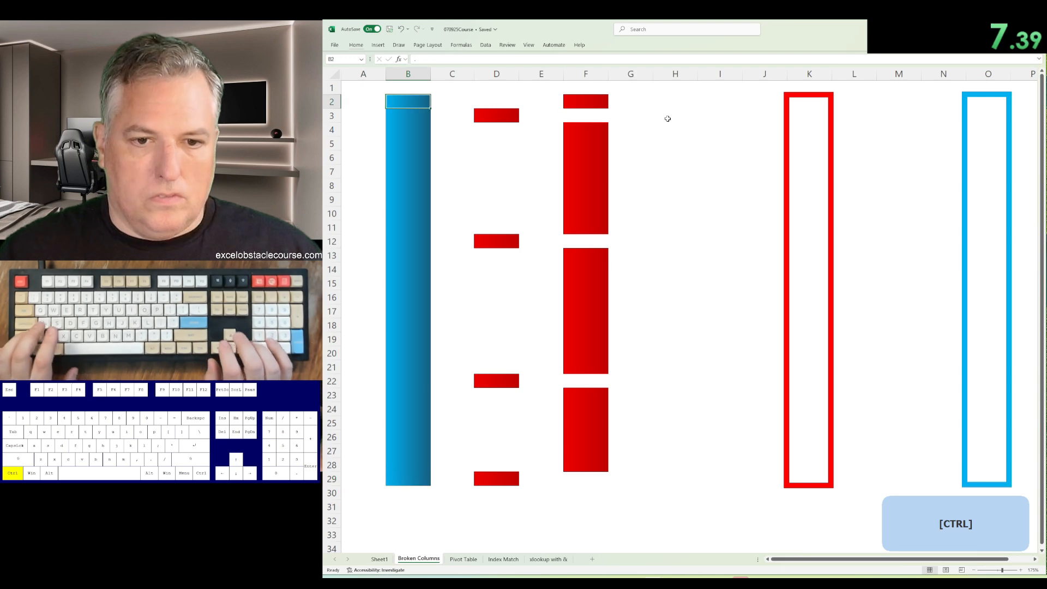
Step: Try to close the red column's gap in row 3 by deleting cells E3:F3 with cells shifted left
{"action": "key", "text": "ctrl+Right"}
{"action": "key", "text": "Down"}
{"action": "key", "text": "shift+Left"}
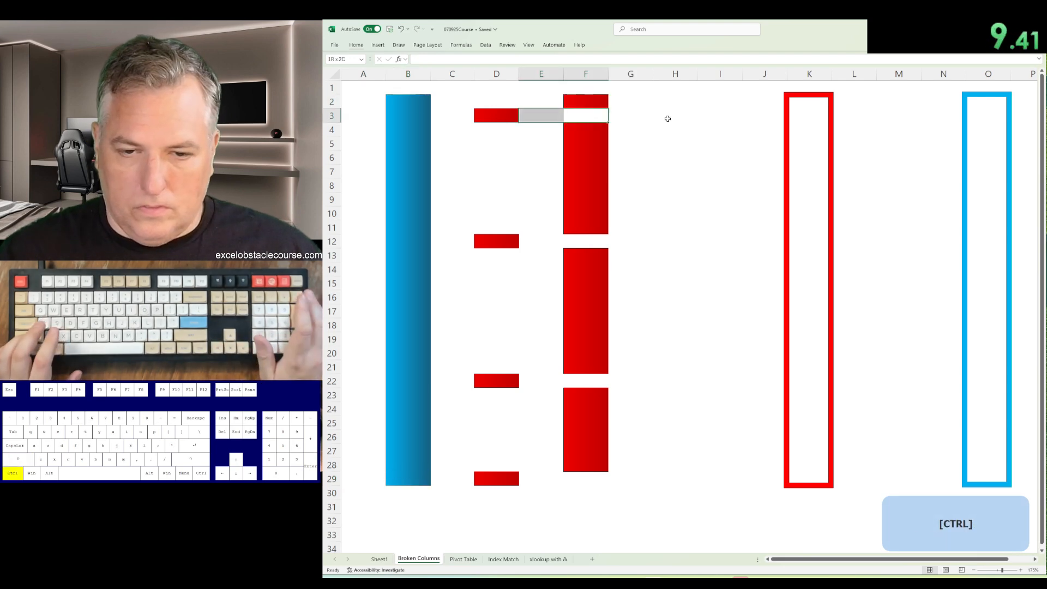
{"action": "key", "text": "ctrl+minus"}
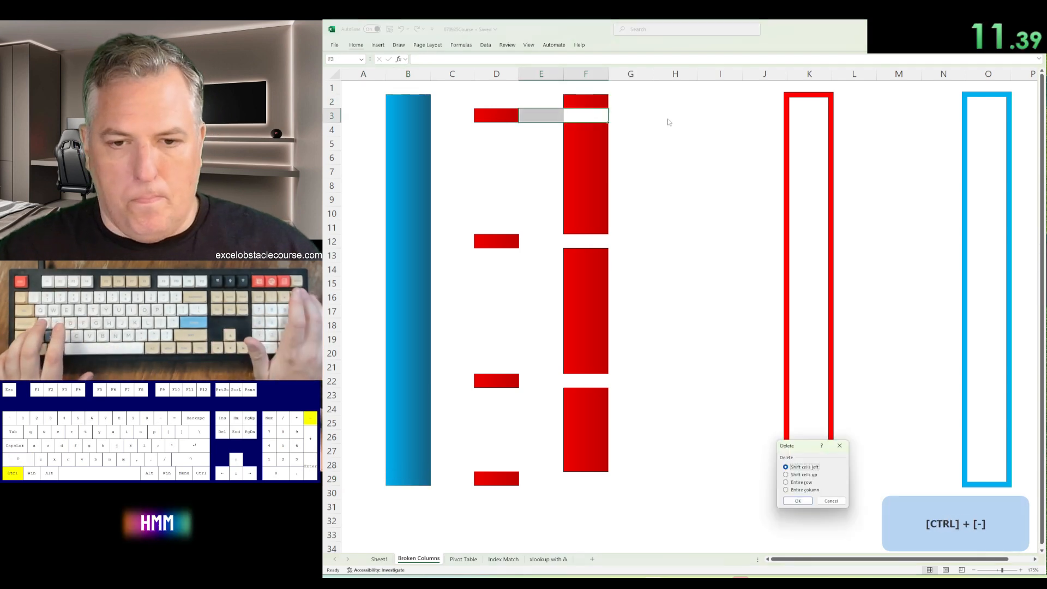
{"action": "key", "text": "Return"}
Step: Insert two cells at columns D:E in rows 3, 12, 22 and 29, shifting the red blocks right into column F
{"action": "key", "text": "Left"}
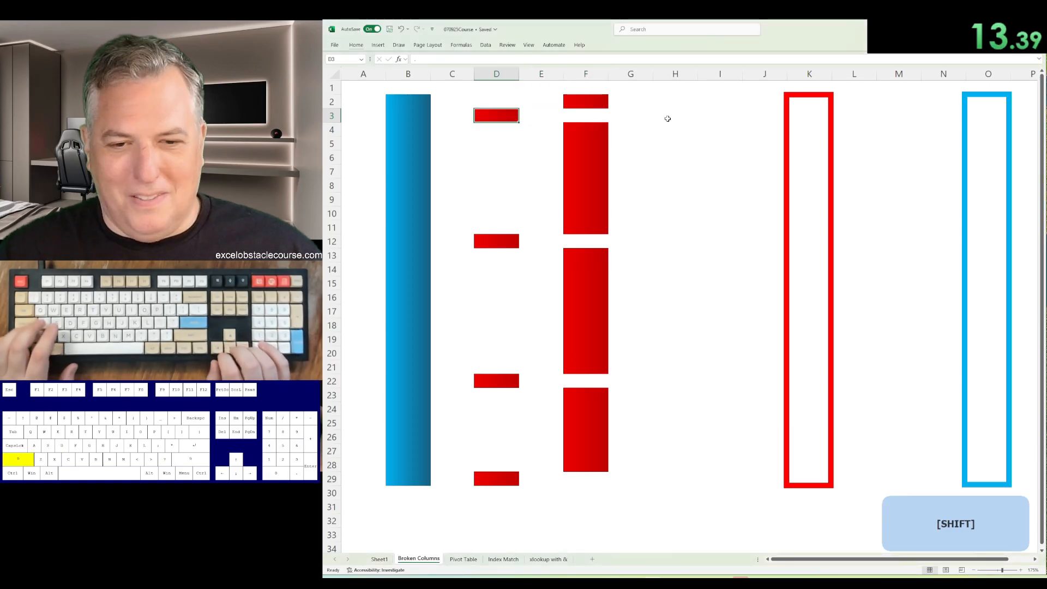
{"action": "key", "text": "ctrl+minus"}
{"action": "key", "text": "Return"}
{"action": "key", "text": "ctrl+Down"}
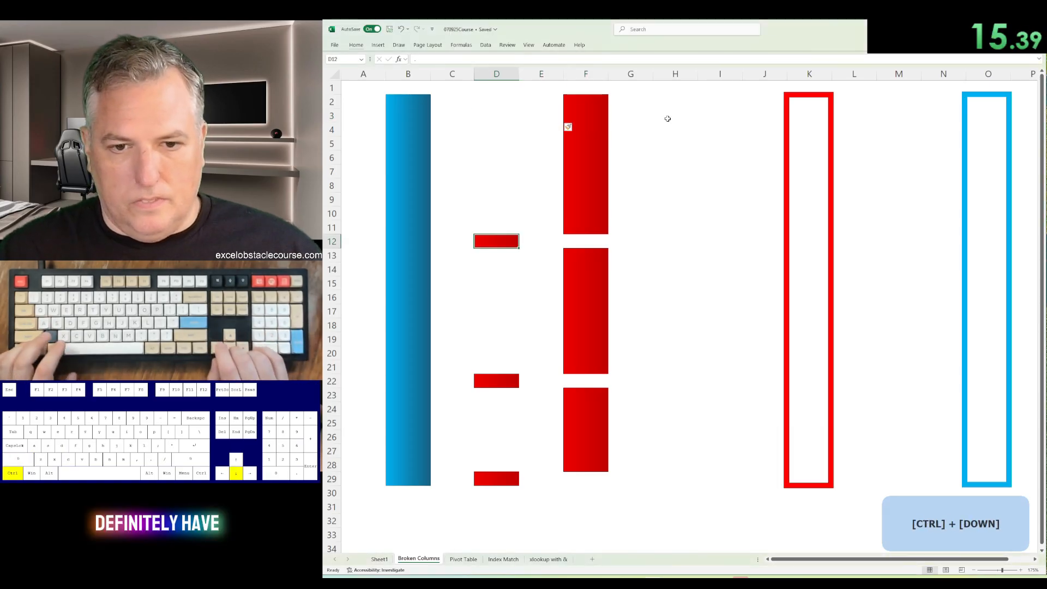
{"action": "key", "text": "shift+Right"}
{"action": "key", "text": "F4"}
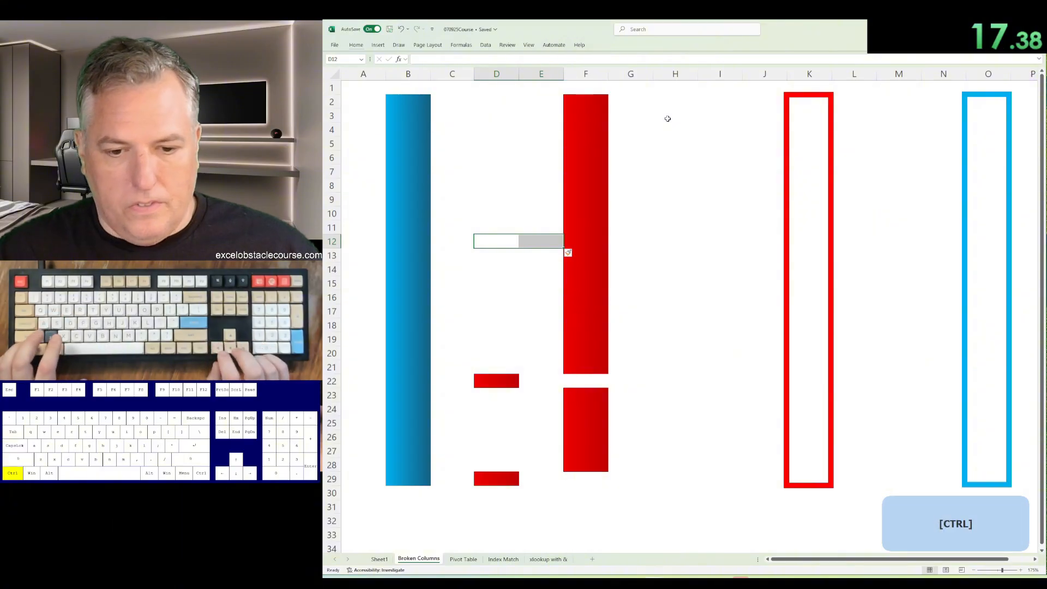
{"action": "key", "text": "ctrl+Down"}
{"action": "key", "text": "shift+Right"}
{"action": "key", "text": "F4"}
{"action": "key", "text": "ctrl+Down"}
{"action": "key", "text": "shift+Right"}
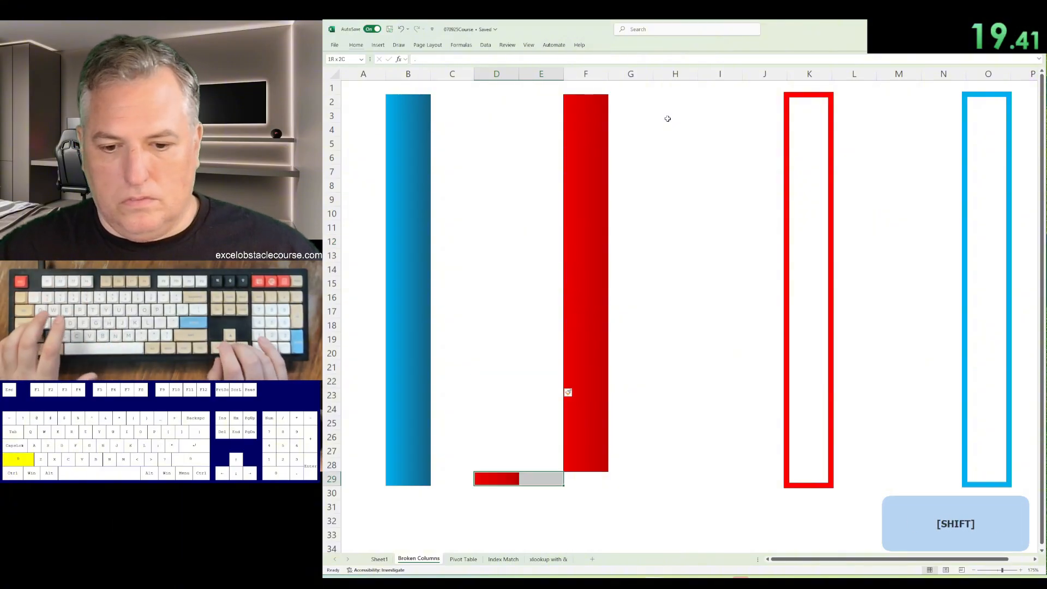
{"action": "key", "text": "F4"}
Step: Insert five columns before column F to move the red column into the red outline at column K
{"action": "key", "text": "ctrl+Up"}
{"action": "key", "text": "Right"}
{"action": "key", "text": "Right"}
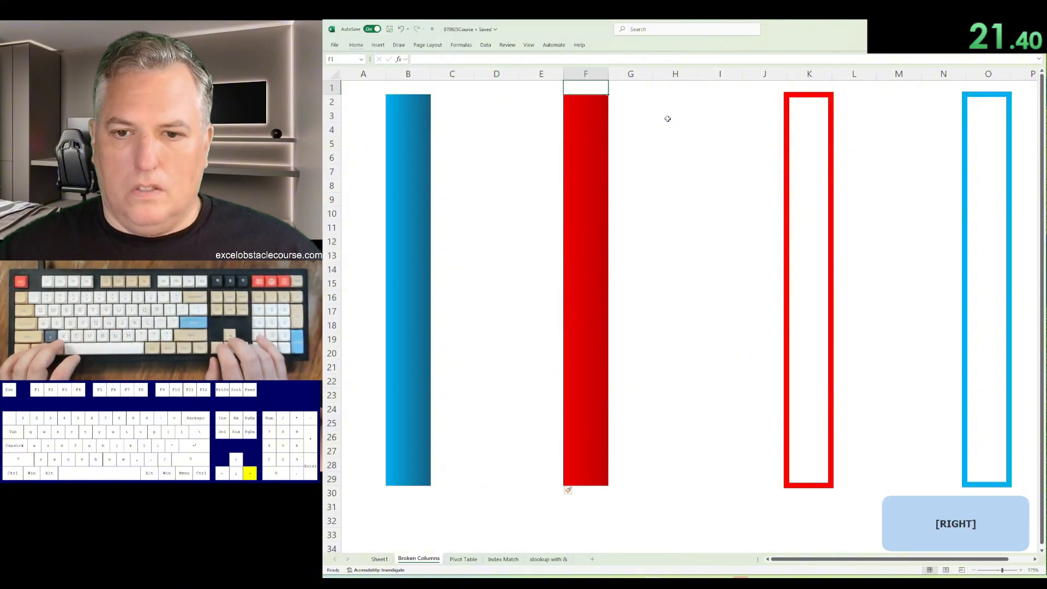
{"action": "key", "text": "ctrl+space"}
{"action": "key", "text": "ctrl+minus"}
Step: Copy the blue column B and paste it into the blue outline at column O
{"action": "key", "text": "ctrl+Home"}
{"action": "key", "text": "Right"}
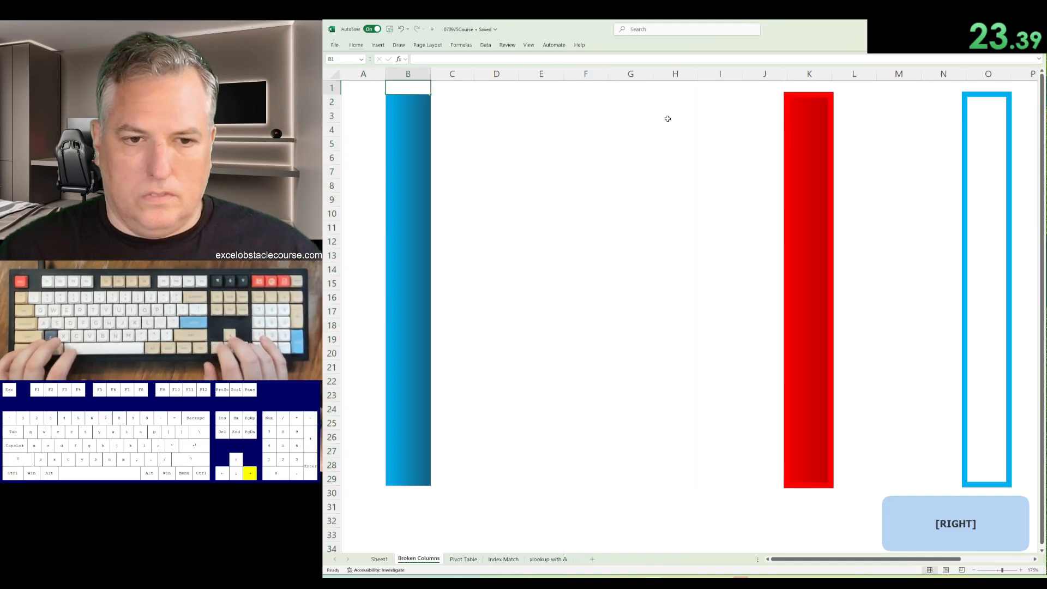
{"action": "key", "text": "ctrl+space"}
{"action": "key", "text": "ctrl+c"}
{"action": "key", "text": "ctrl+Right"}
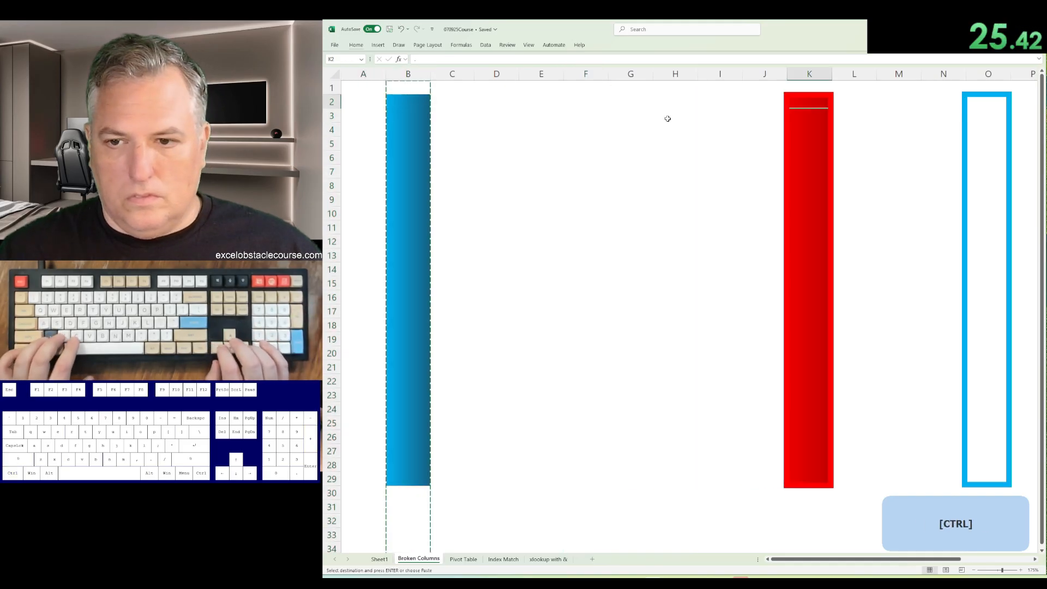
{"action": "key", "text": "Right"}
{"action": "key", "text": "Right"}
{"action": "key", "text": "Right"}
{"action": "key", "text": "Right"}
{"action": "key", "text": "ctrl+space"}
{"action": "key", "text": "ctrl+v"}
Step: On the Pivot Table sheet, create a PivotTable from the whole orange sales table and place it at B4 of the existing worksheet
{"action": "key", "text": "ctrl+Page_Down"}
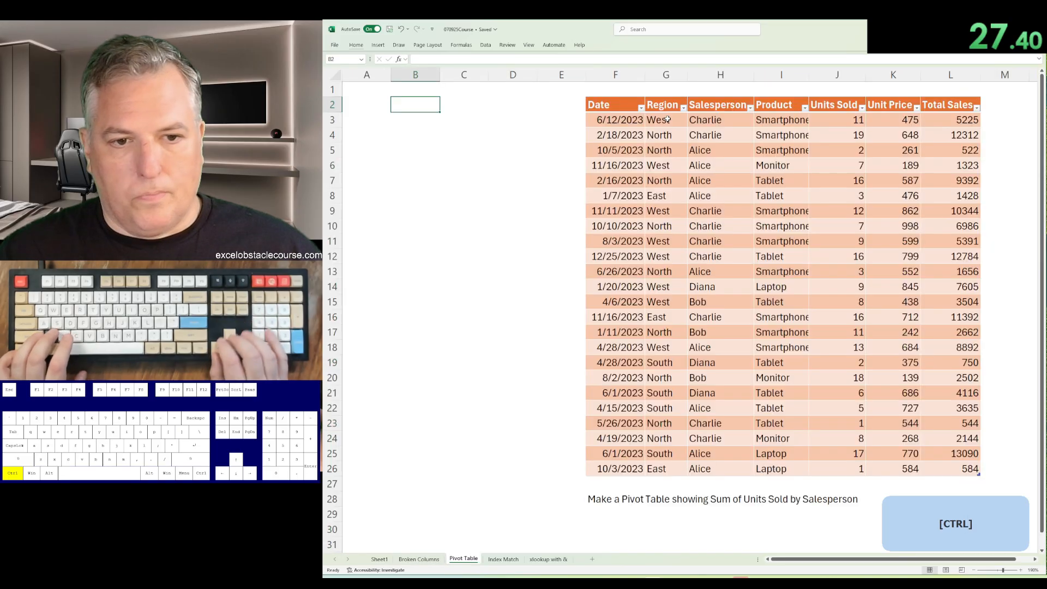
{"action": "key", "text": "alt+d"}
{"action": "key", "text": "p"}
{"action": "key", "text": "Return"}
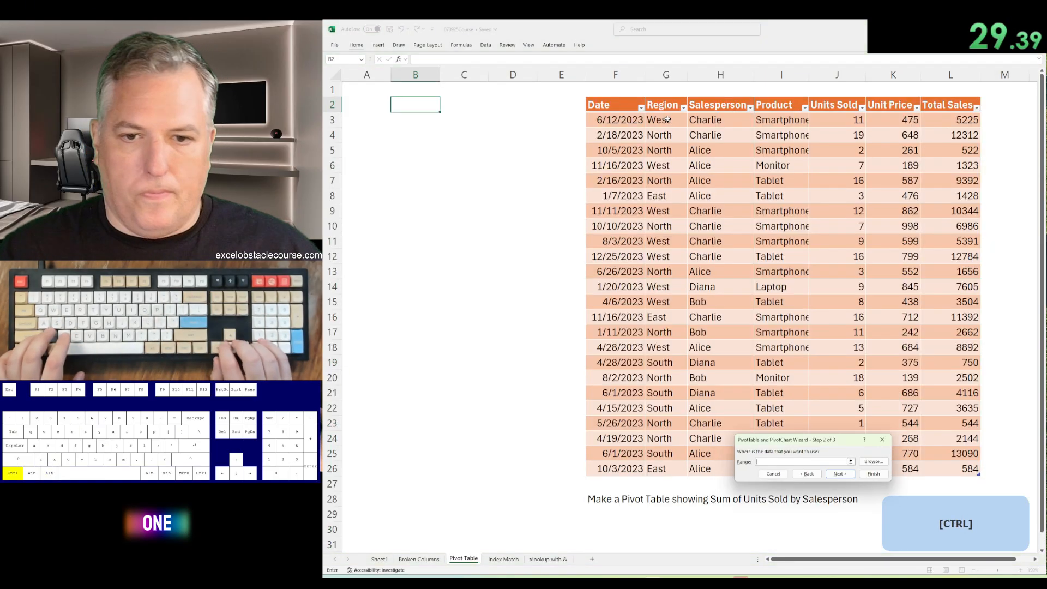
{"action": "key", "text": "ctrl+Right"}
{"action": "key", "text": "ctrl+shift+Down"}
{"action": "key", "text": "ctrl+shift+Right"}
{"action": "key", "text": "Return"}
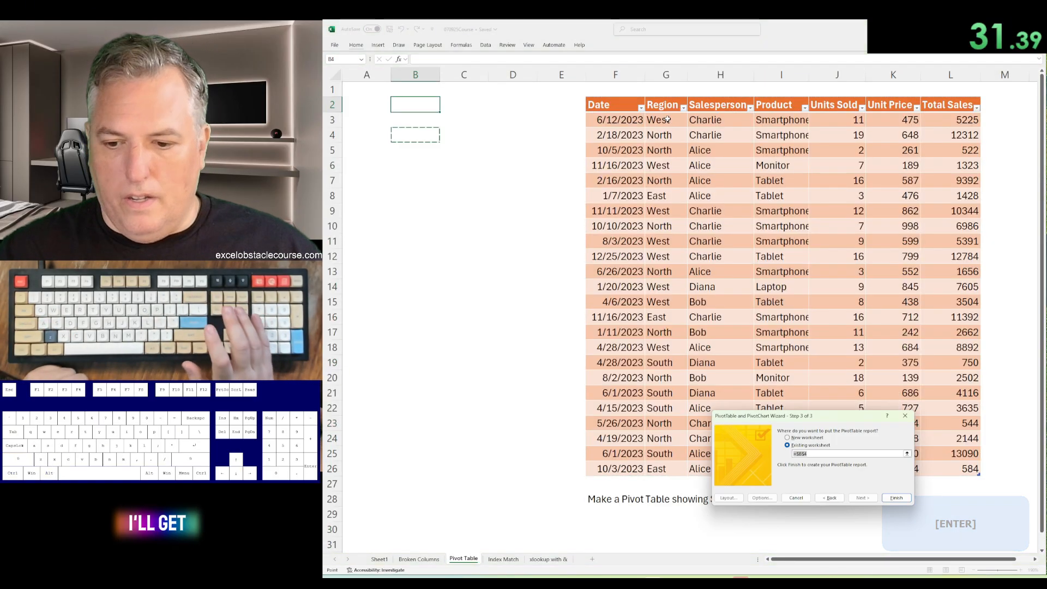
{"action": "key", "text": "Return"}
Step: Add Salesperson as rows and Units Sold as summed values to the PivotTable, then leave the field list
{"action": "key", "text": "shift+F6"}
{"action": "key", "text": "shift+F6"}
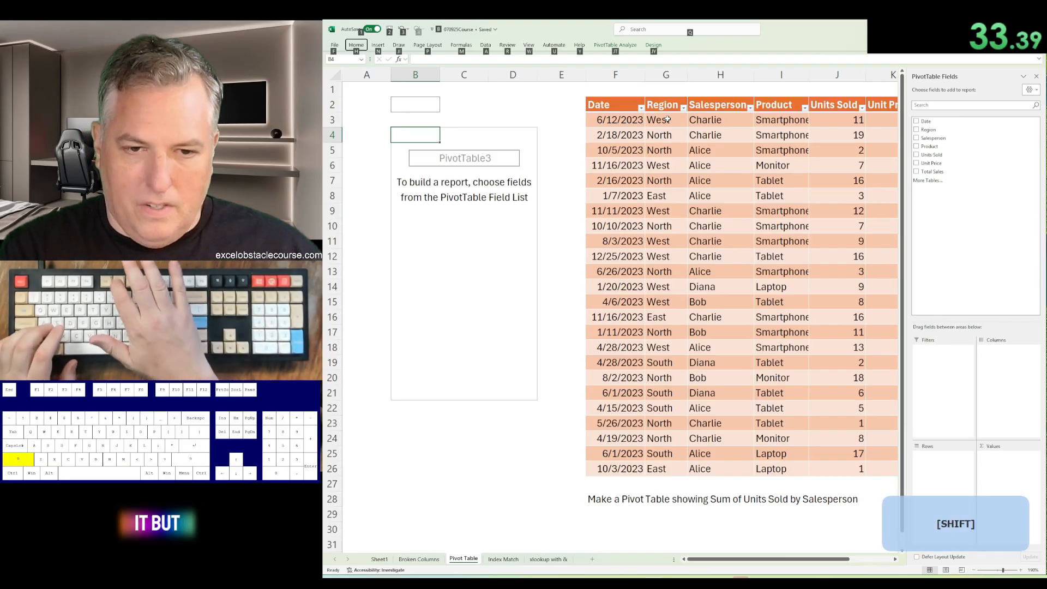
{"action": "key", "text": "Down"}
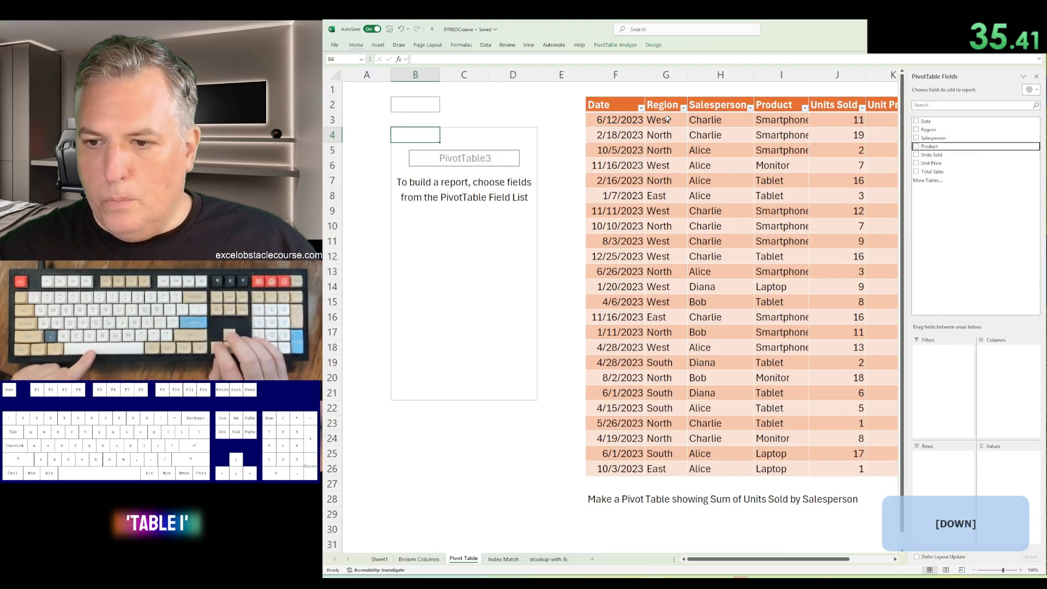
{"action": "key", "text": "Up"}
{"action": "key", "text": "space"}
{"action": "key", "text": "space"}
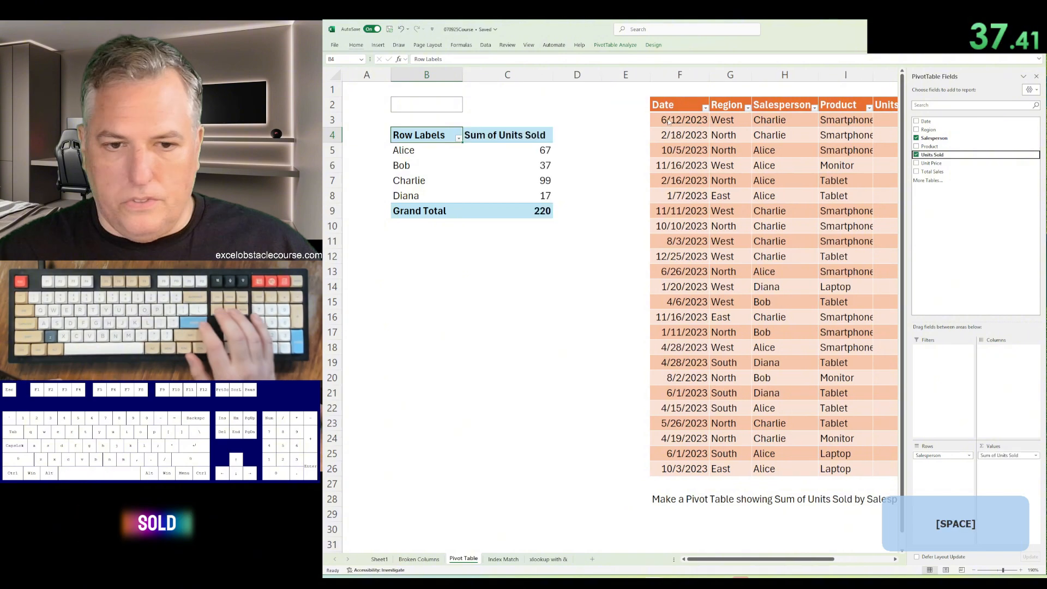
{"action": "key", "text": "ctrl+Page_Down"}
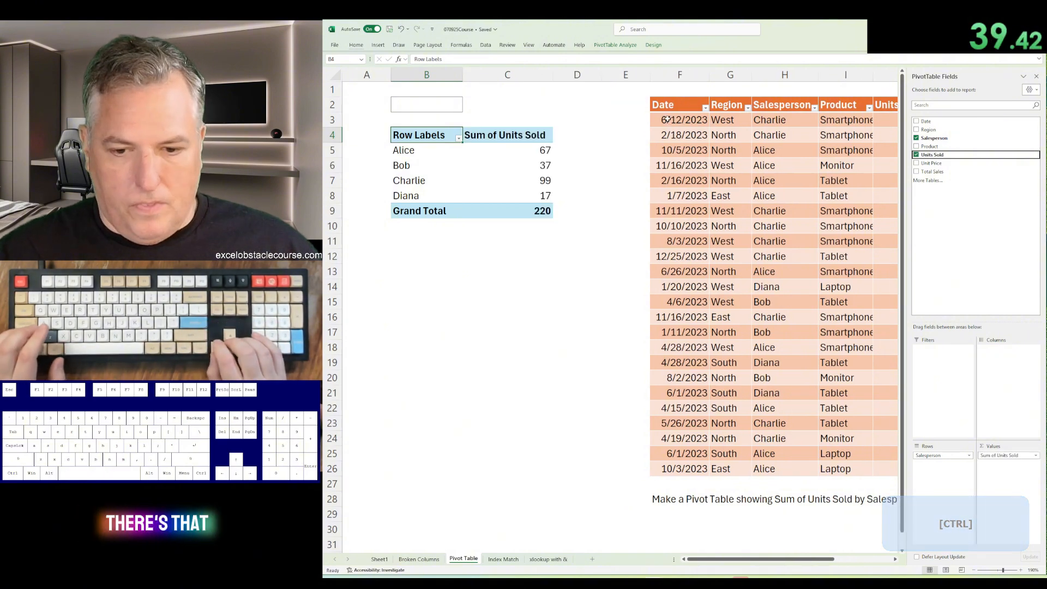
{"action": "key", "text": "Escape"}
Step: On the Index Match sheet, begin an INDEX formula in B25 with the absolute range $H$5:$L$14 as its array
{"action": "key", "text": "ctrl+Page_Down"}
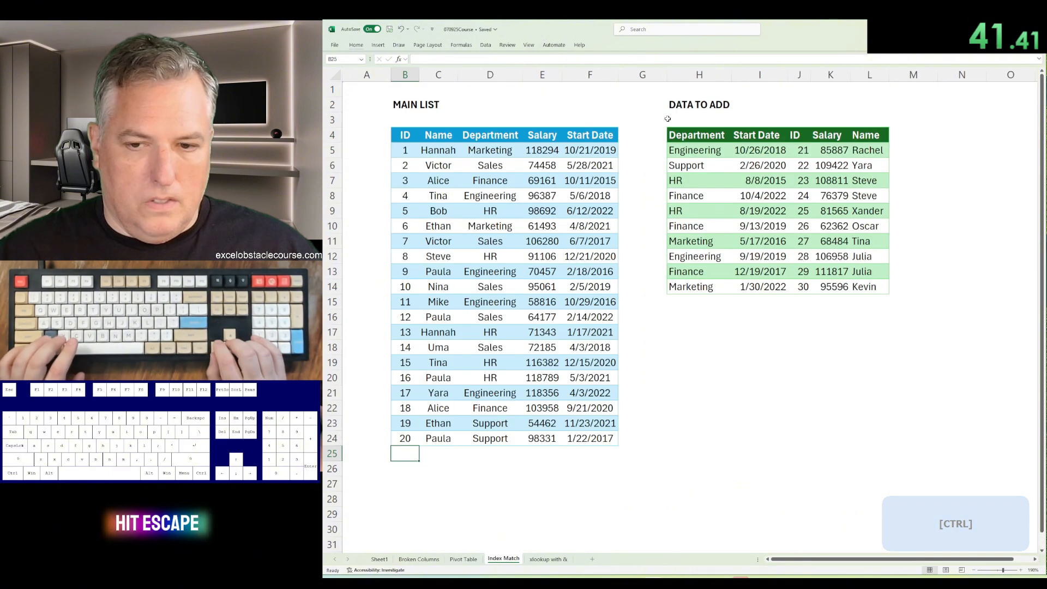
{"action": "type", "text": "=index("}
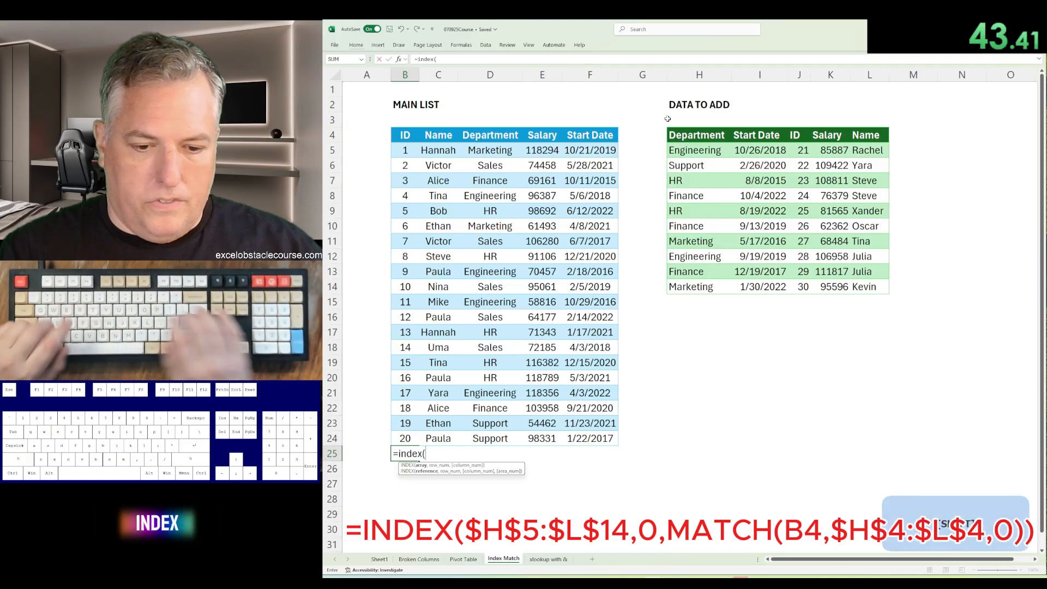
{"action": "key", "text": "ctrl+Up"}
{"action": "key", "text": "ctrl+Right"}
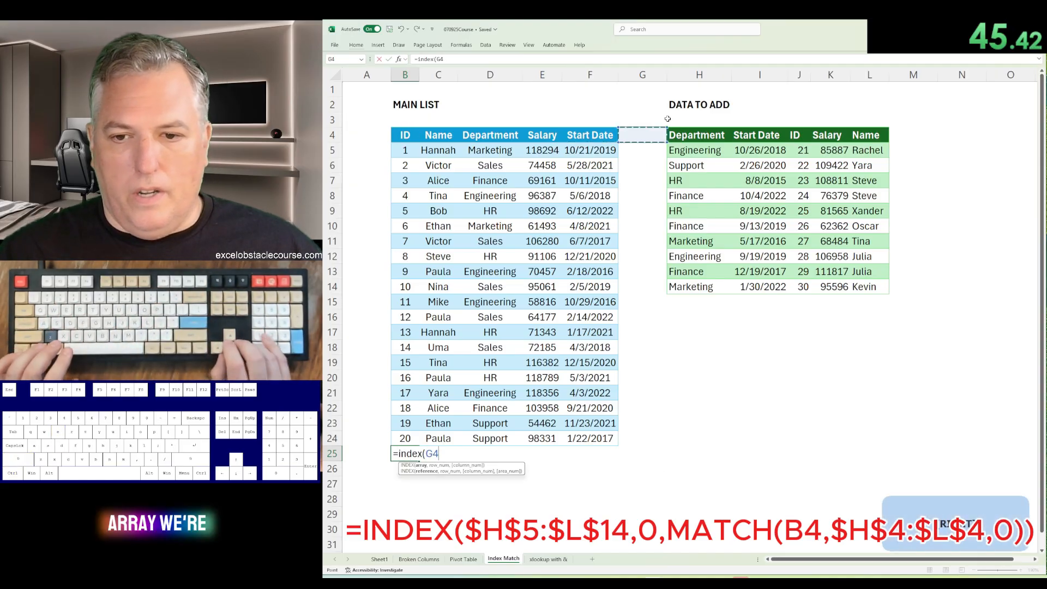
{"action": "key", "text": "ctrl+Right"}
{"action": "key", "text": "Down"}
{"action": "key", "text": "ctrl+shift+Right"}
{"action": "key", "text": "ctrl+shift+Down"}
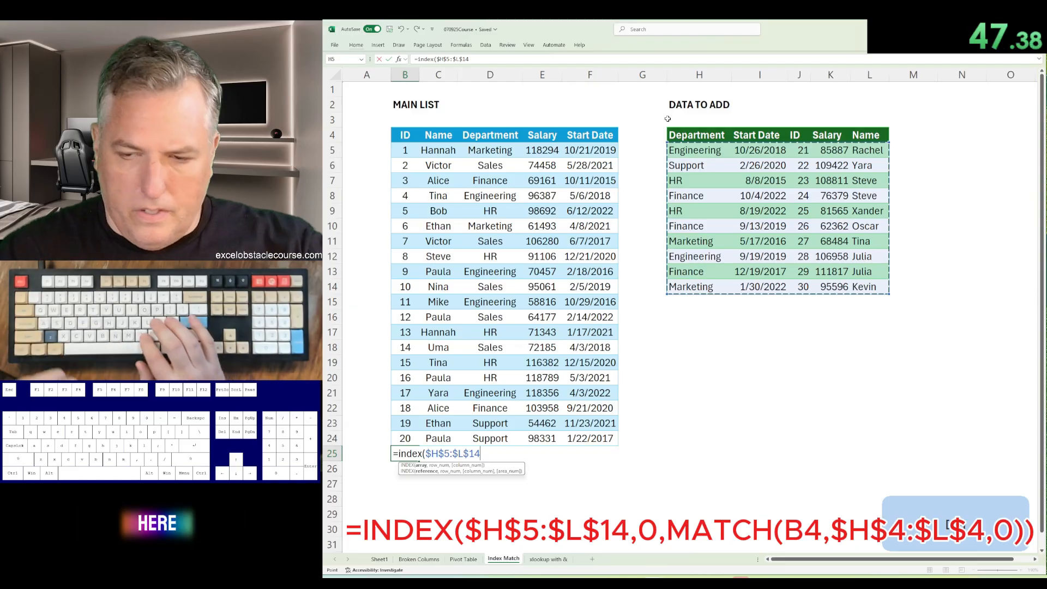
Step: Complete the B25 formula with row number 0 and MATCH(B4,$H$4:$L$4,0) as the column, accepting the closing-parenthesis correction
{"action": "type", "text": ",0,match("}
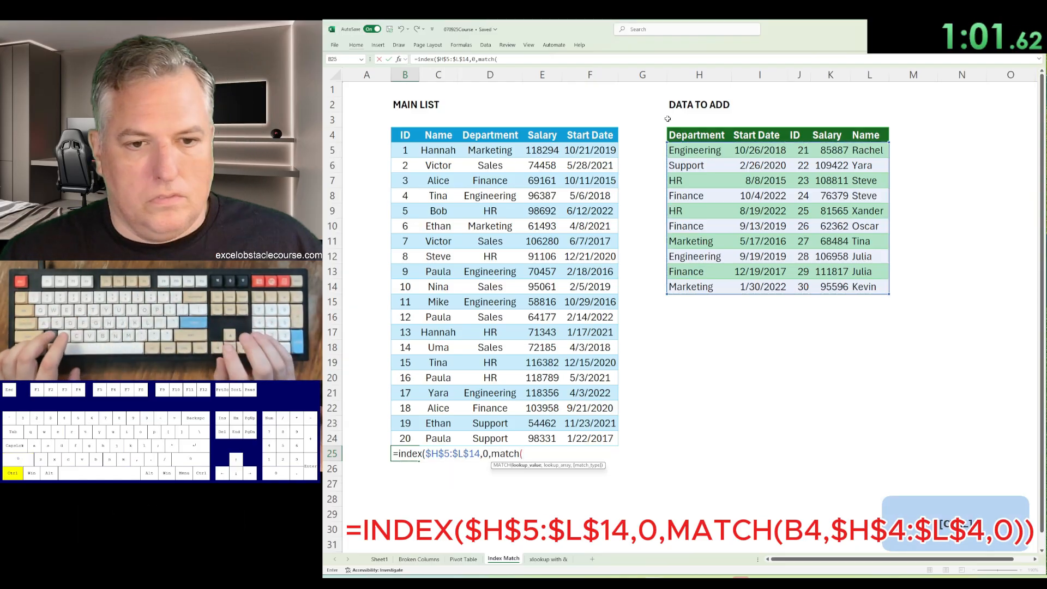
{"action": "key", "text": "ctrl+Up"}
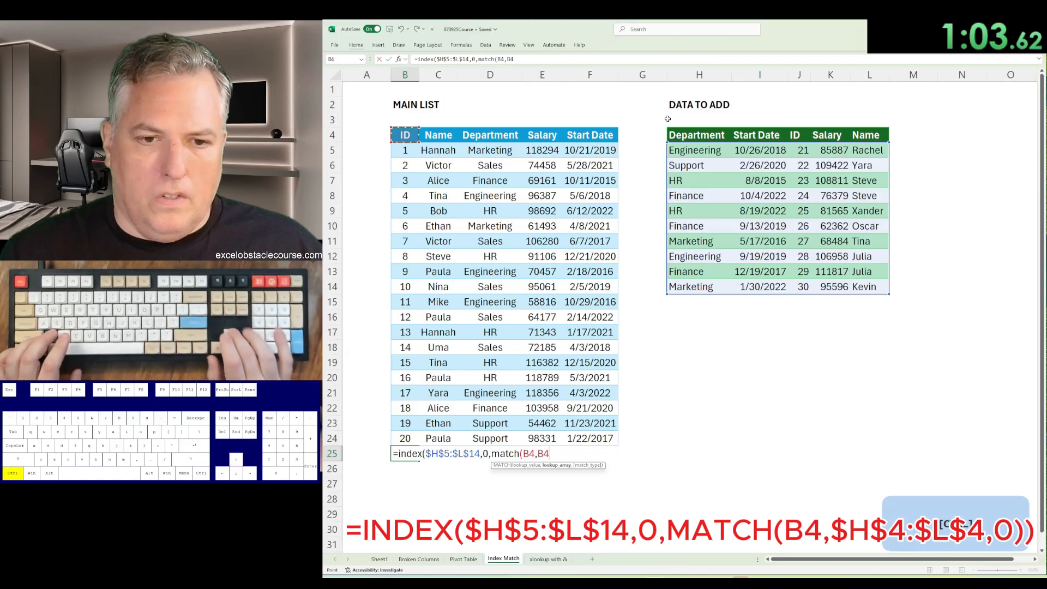
{"action": "key", "text": "ctrl+Right"}
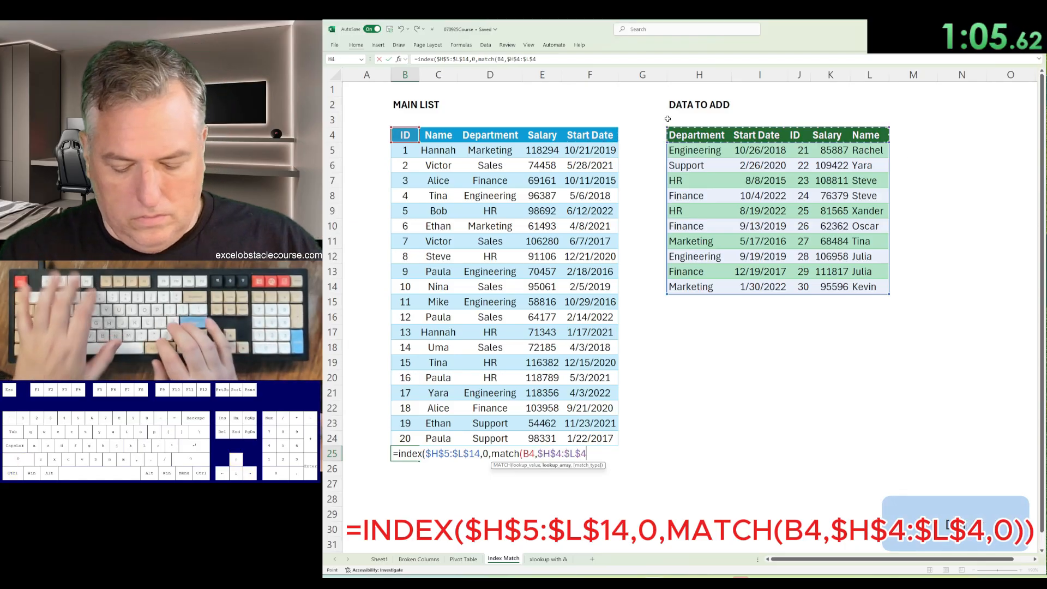
{"action": "type", "text": ",0"}
{"action": "key", "text": "Return"}
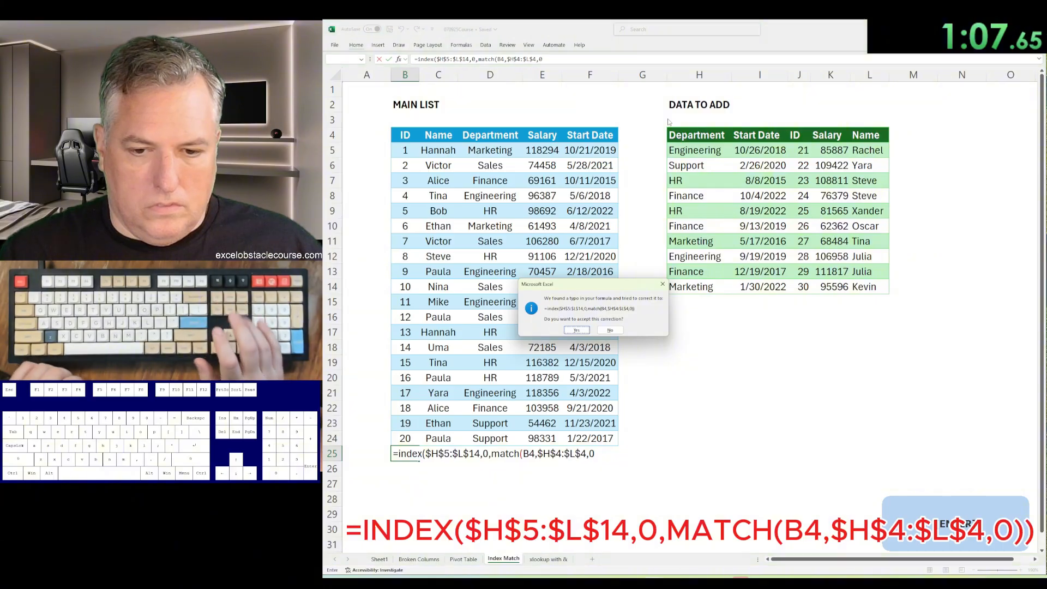
{"action": "key", "text": "Return"}
Step: Fill the INDEX MATCH formula from B25 right across to F25
{"action": "key", "text": "Up"}
{"action": "key", "text": "Right"}
{"action": "key", "text": "Right"}
{"action": "key", "text": "Right"}
{"action": "key", "text": "Right"}
{"action": "key", "text": "ctrl+shift+Left"}
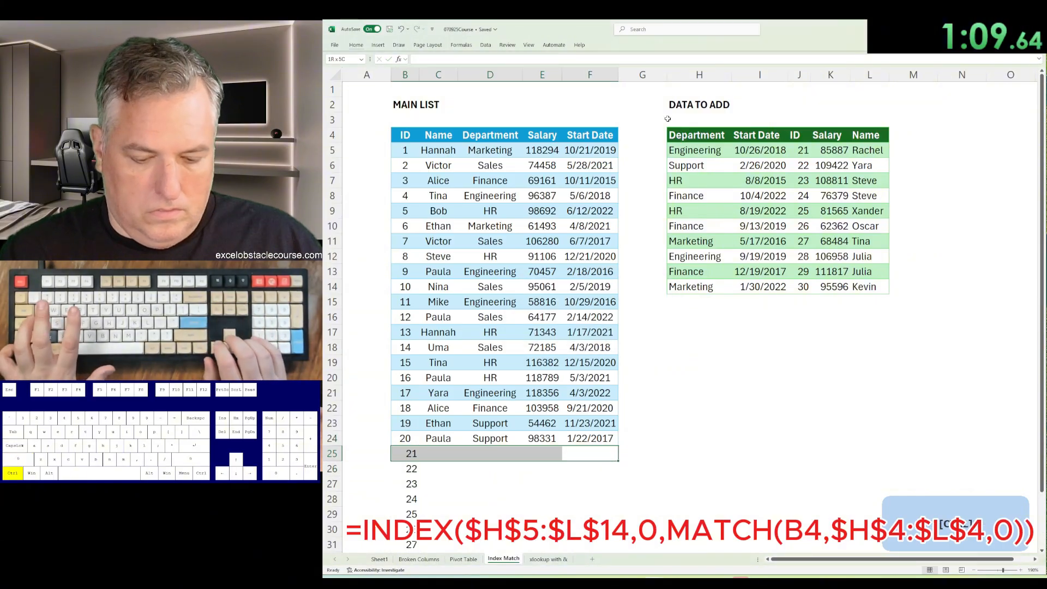
{"action": "key", "text": "ctrl+r"}
Step: On the "xlookup with &" sheet, try starting an XLOOKUP formula in G3 with D3:E12 as the lookup value
{"action": "key", "text": "ctrl+Page_Down"}
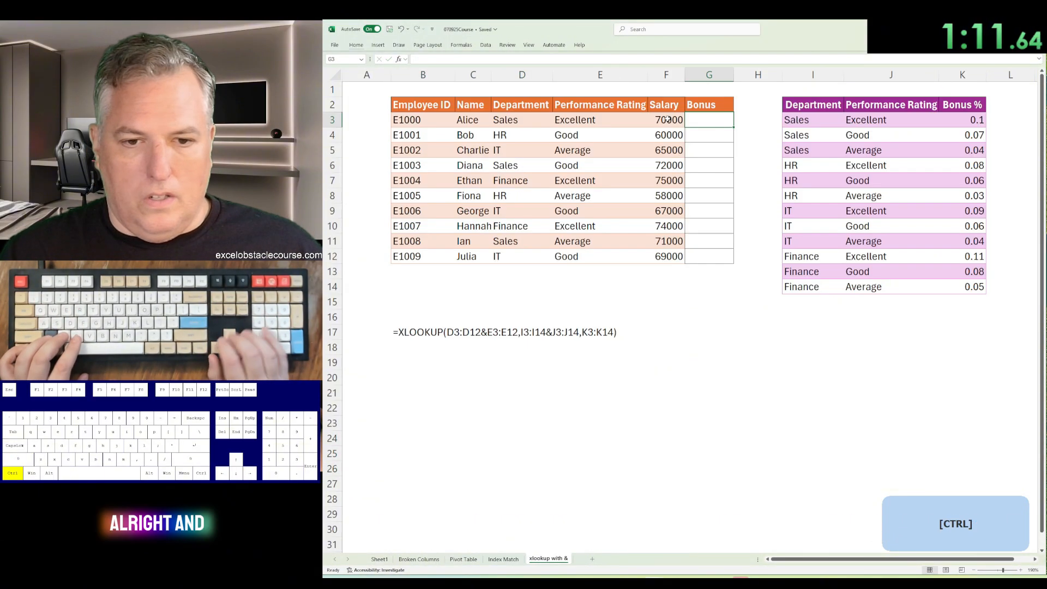
{"action": "type", "text": "=xl"}
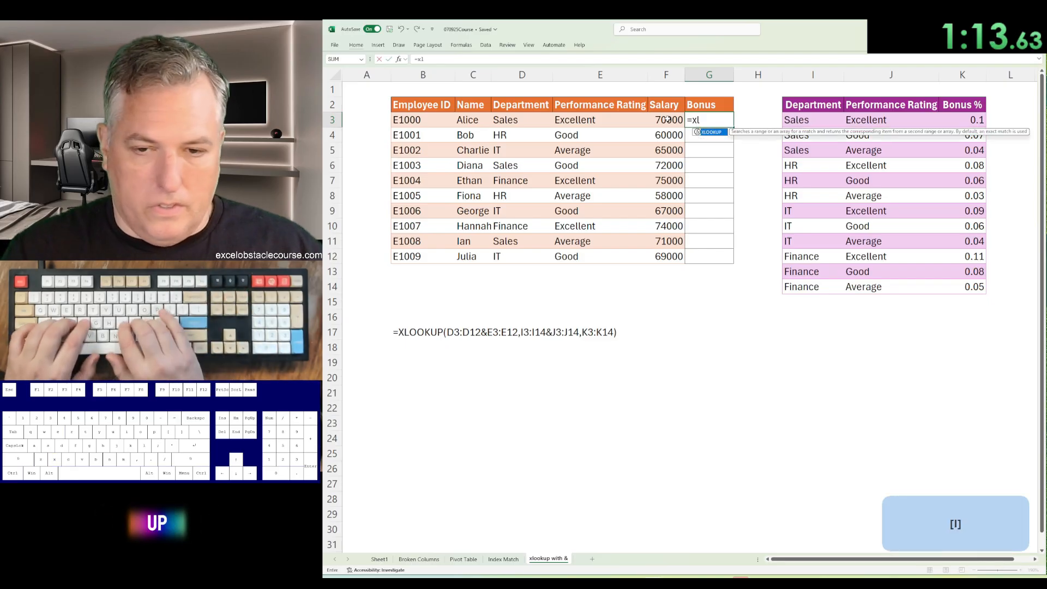
{"action": "type", "text": "ookup("}
{"action": "key", "text": "Left"}
{"action": "key", "text": "Left"}
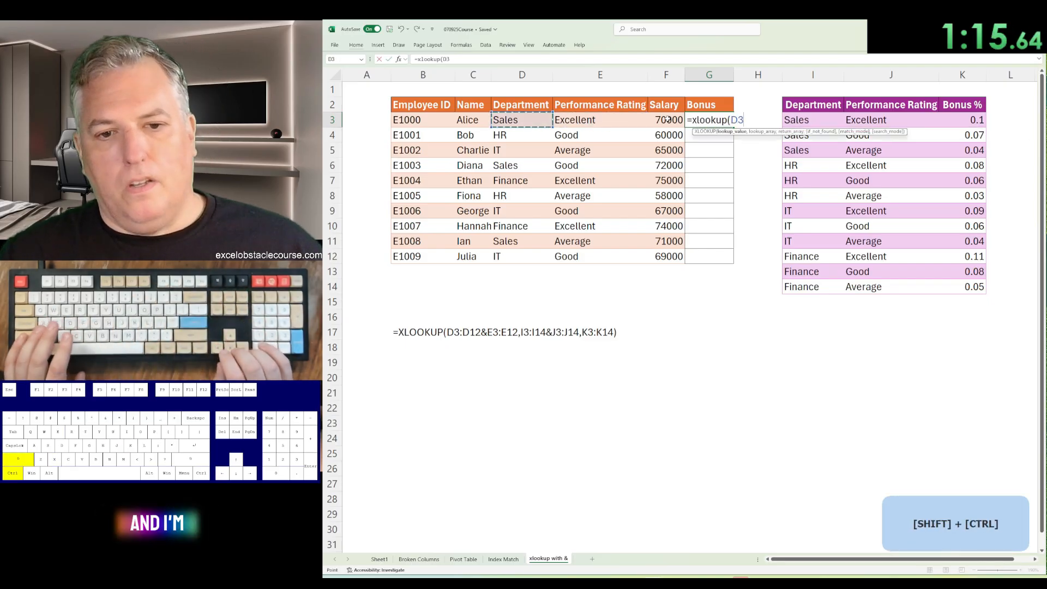
{"action": "key", "text": "ctrl+shift+Down"}
{"action": "key", "text": "shift+Right"}
{"action": "type", "text": ","}
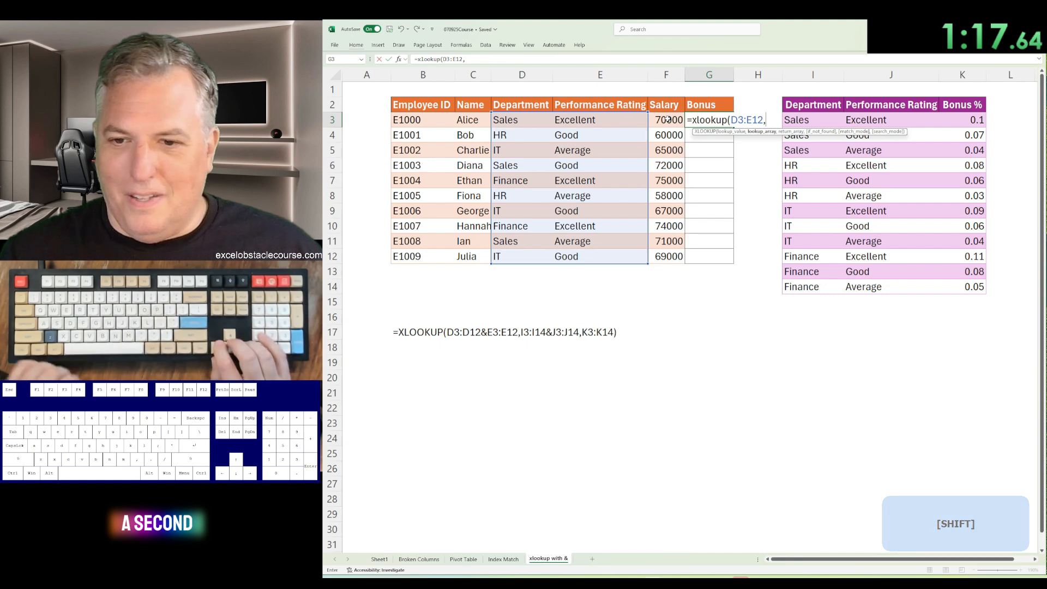
Step: Try completing the G3 XLOOKUP with I3:J14 as lookup array and K3:K14 as return array, then clear the formula
{"action": "key", "text": "Right"}
{"action": "key", "text": "Right"}
{"action": "key", "text": "ctrl+shift+Down"}
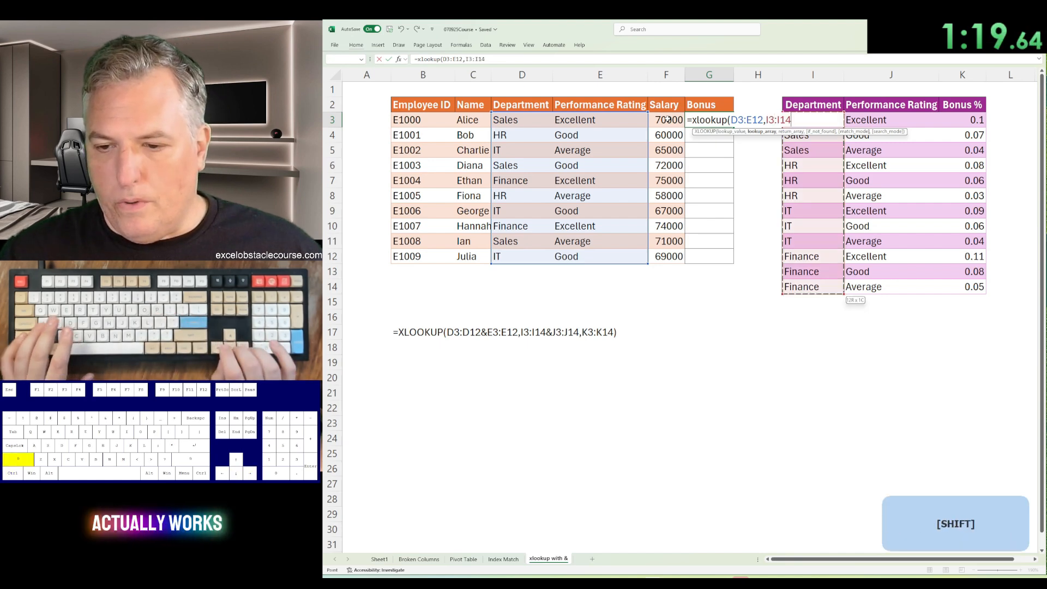
{"action": "key", "text": "shift+Right"}
{"action": "type", "text": ","}
{"action": "key", "text": "Right"}
{"action": "key", "text": "Right"}
{"action": "key", "text": "Right"}
{"action": "key", "text": "Right"}
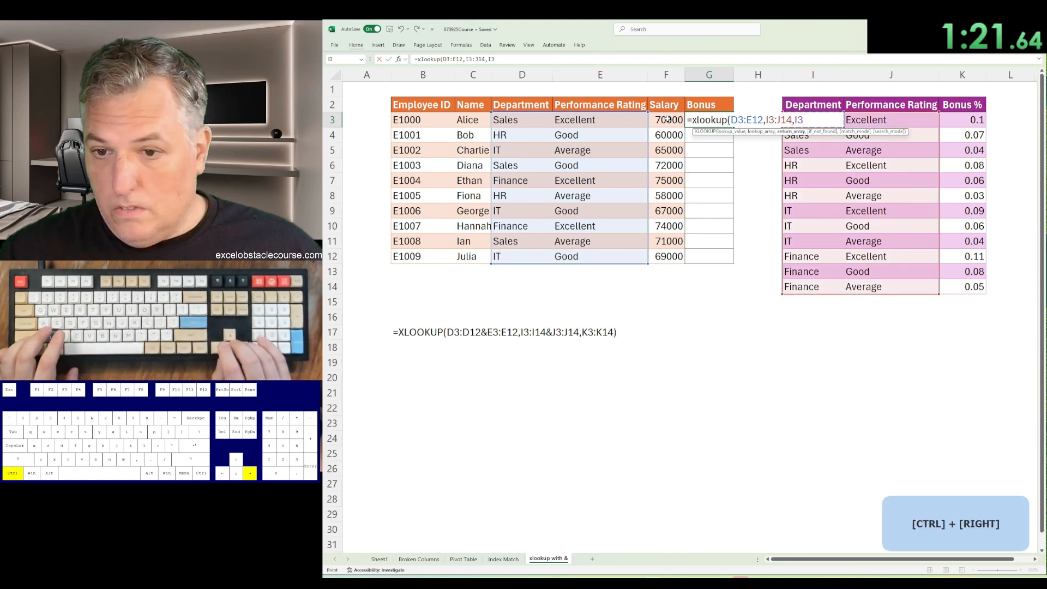
{"action": "key", "text": "ctrl+shift+Down"}
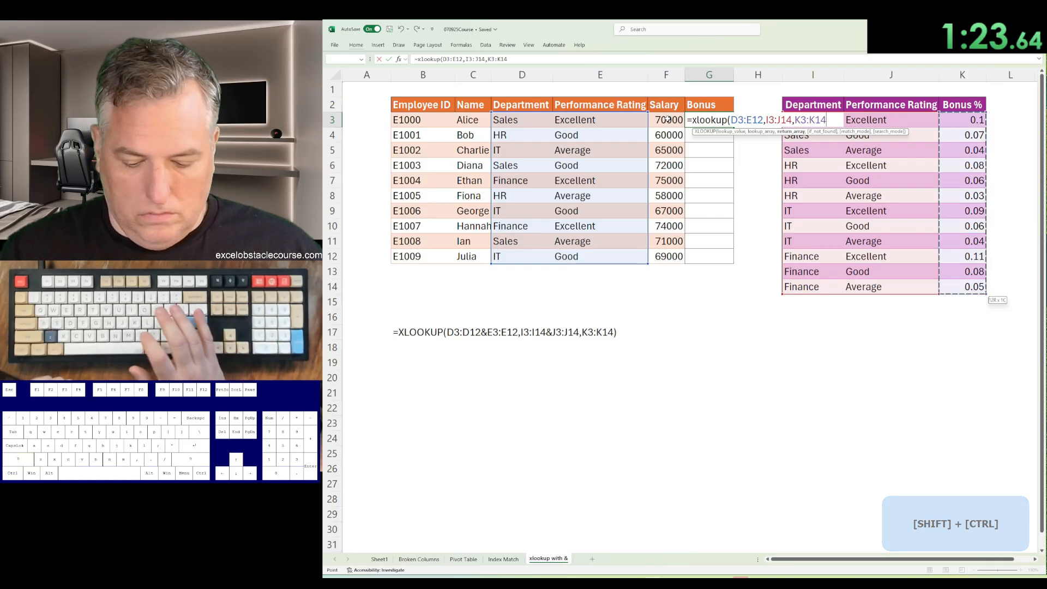
{"action": "key", "text": "Return"}
{"action": "key", "text": "Up"}
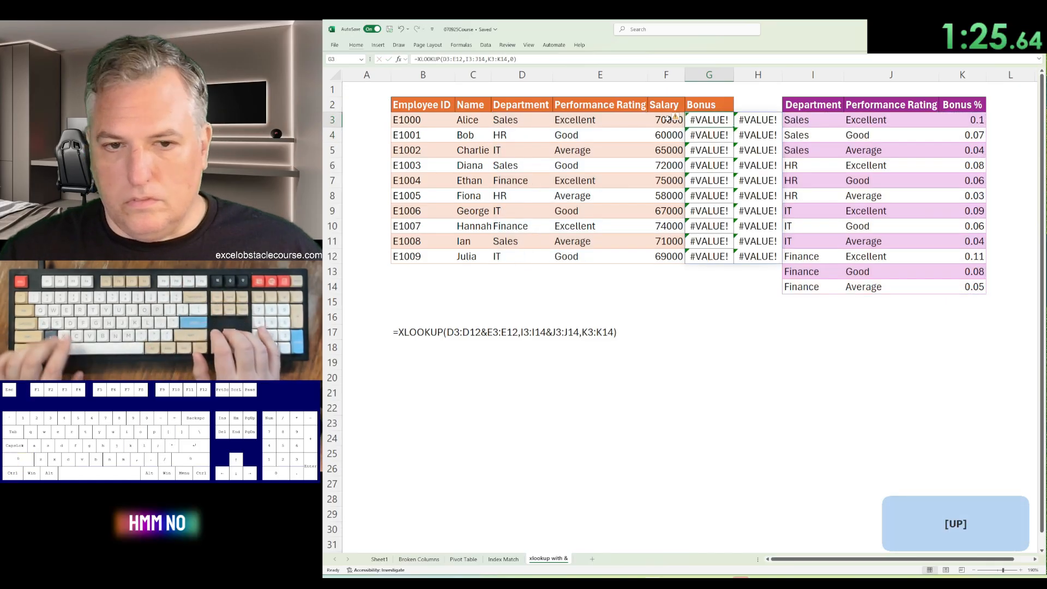
{"action": "key", "text": "Delete"}
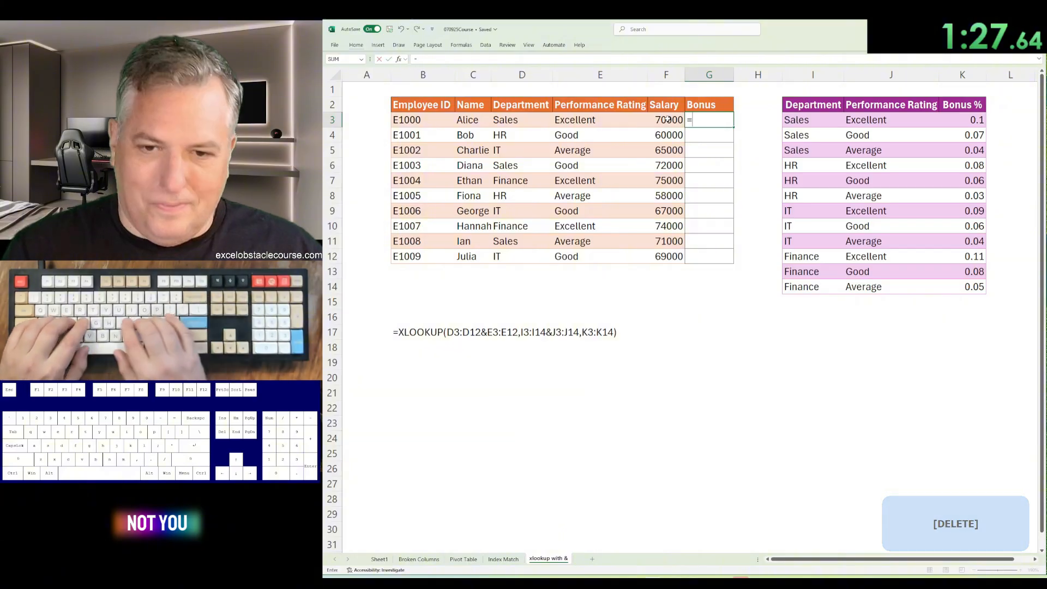
{"action": "type", "text": "="}
{"action": "key", "text": "Left"}
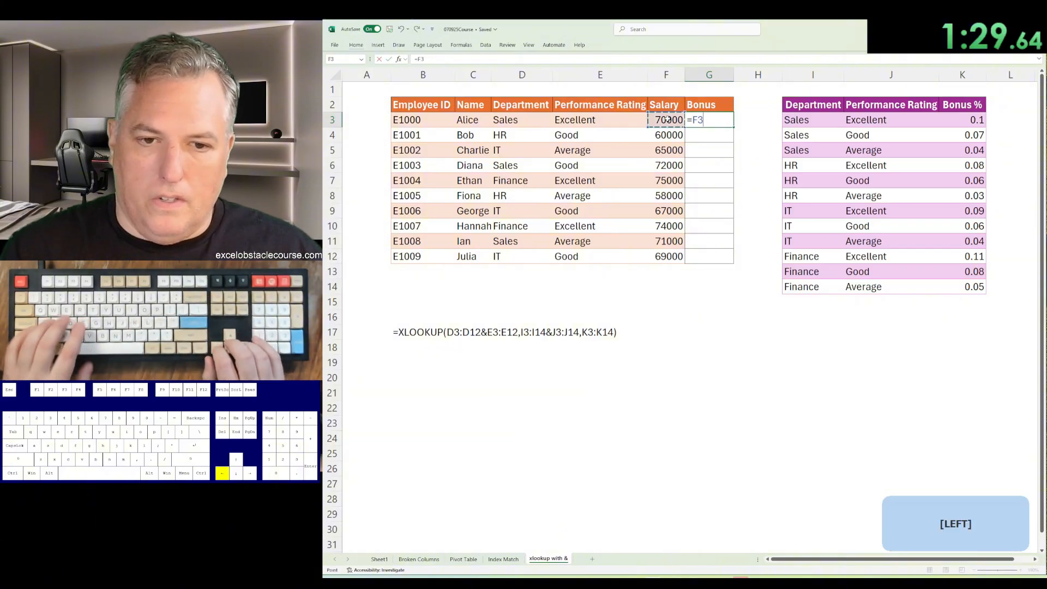
{"action": "key", "text": "Left"}
{"action": "key", "text": "Left"}
{"action": "key", "text": "ctrl+shift+Down"}
{"action": "type", "text": "&"}
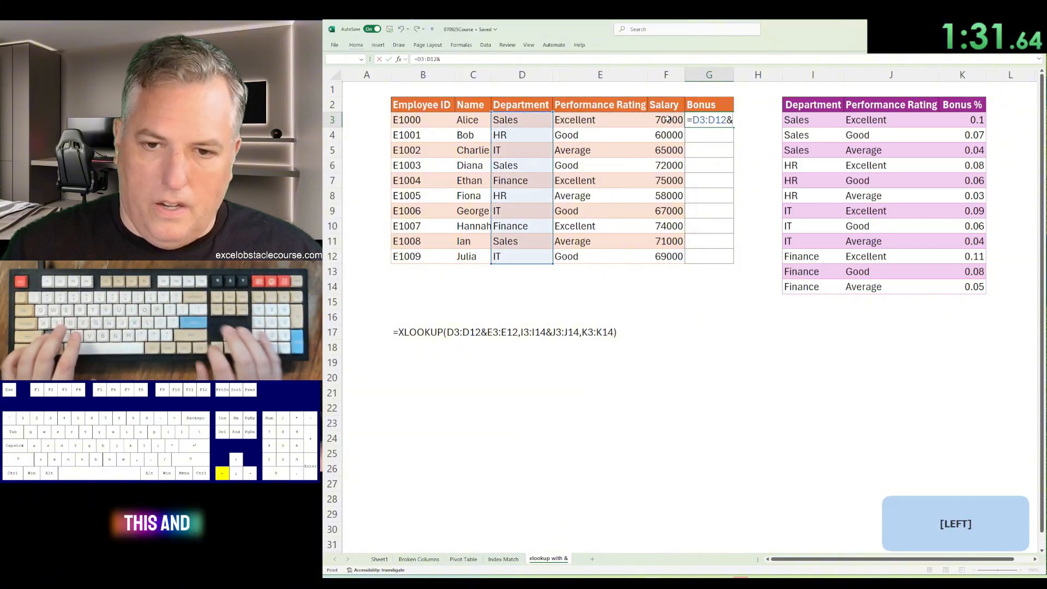
{"action": "key", "text": "Left"}
{"action": "key", "text": "Left"}
{"action": "key", "text": "ctrl+shift+Down"}
{"action": "key", "text": "BackSpace"}
{"action": "key", "text": "BackSpace"}
{"action": "key", "text": "BackSpace"}
{"action": "key", "text": "BackSpace"}
{"action": "key", "text": "BackSpace"}
{"action": "key", "text": "BackSpace"}
{"action": "key", "text": "BackSpace"}
{"action": "key", "text": "BackSpace"}
{"action": "key", "text": "BackSpace"}
{"action": "key", "text": "BackSpace"}
{"action": "key", "text": "BackSpace"}
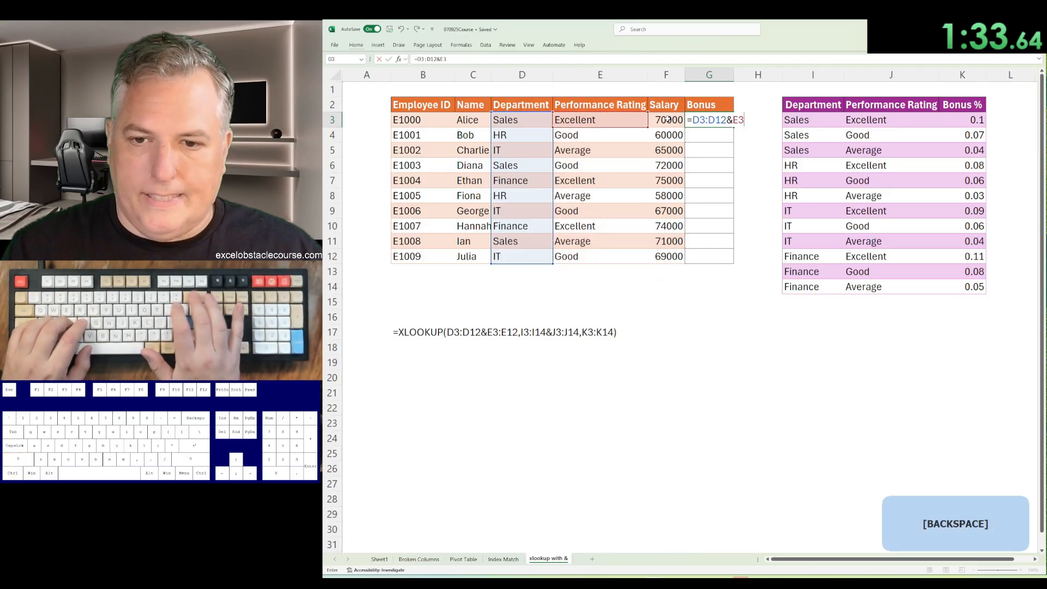
{"action": "key", "text": "BackSpace"}
{"action": "key", "text": "BackSpace"}
Step: Begin an XLOOKUP formula in G3 with the joined ranges D3:D12&E3:E12 as the lookup value
{"action": "type", "text": "xlookup("}
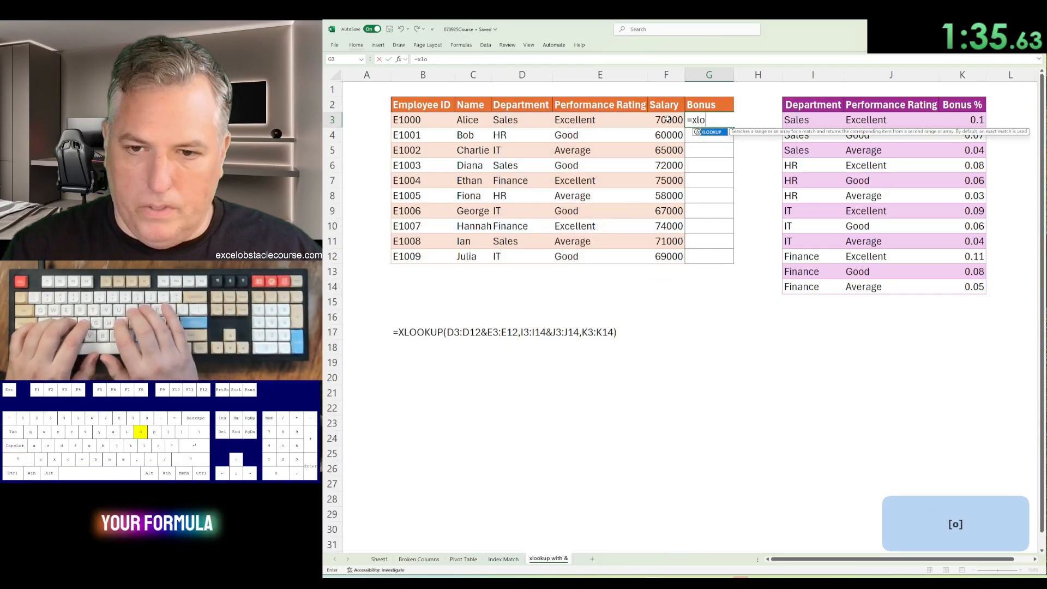
{"action": "key", "text": "Left"}
{"action": "key", "text": "Left"}
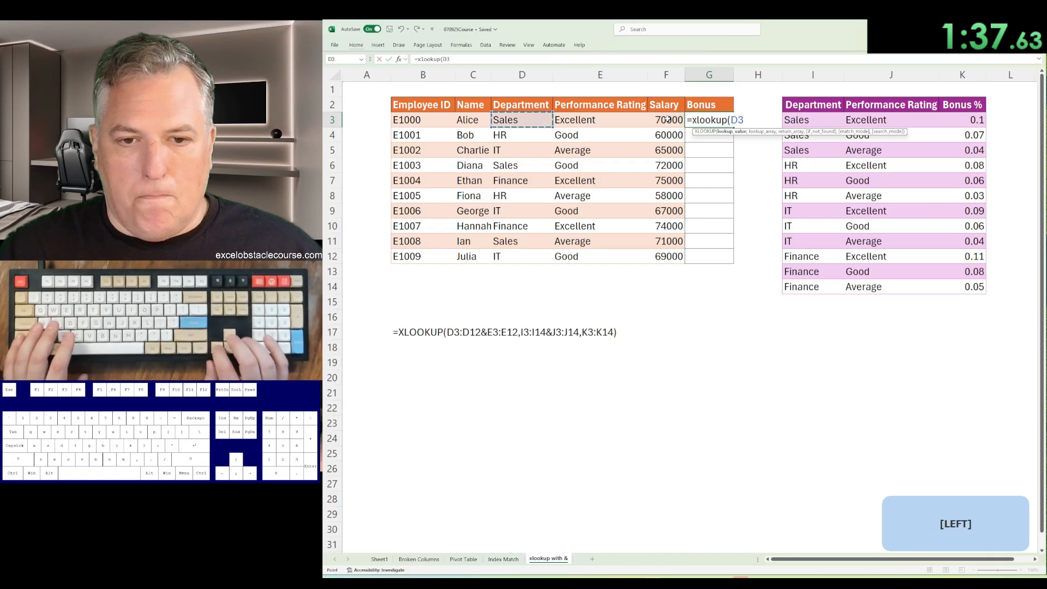
{"action": "key", "text": "ctrl+shift+Down"}
{"action": "type", "text": "&"}
{"action": "key", "text": "Left"}
{"action": "key", "text": "Left"}
{"action": "key", "text": "ctrl+shift+Down"}
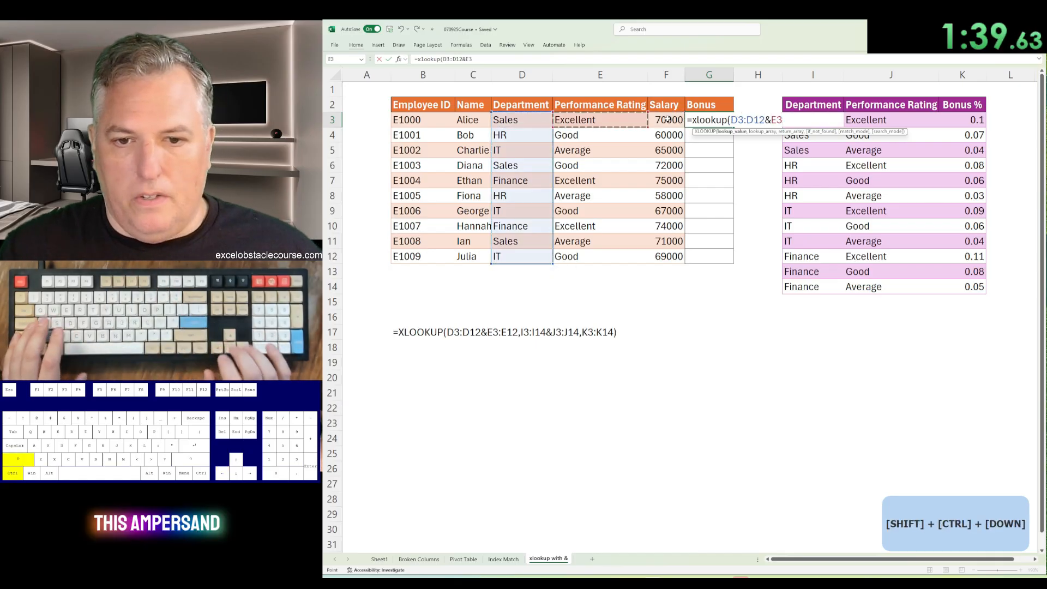
{"action": "type", "text": ","}
Step: Enter the joined ranges I3:I14&J3:J14 as the lookup array of the G3 XLOOKUP formula
{"action": "key", "text": "ctrl+Right"}
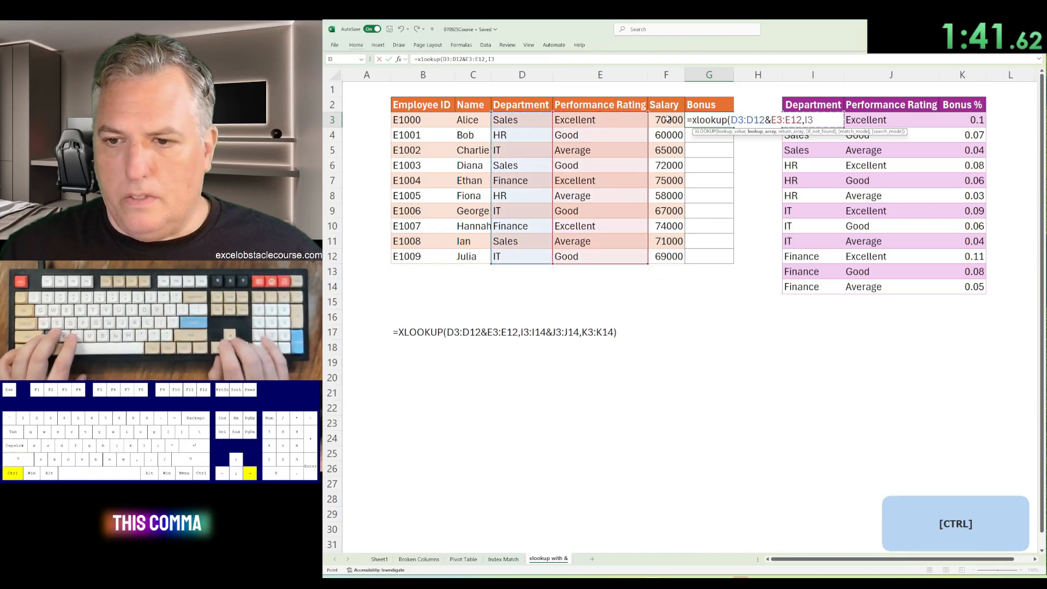
{"action": "key", "text": "ctrl+Right"}
{"action": "key", "text": "ctrl+Left"}
{"action": "key", "text": "ctrl+shift+Down"}
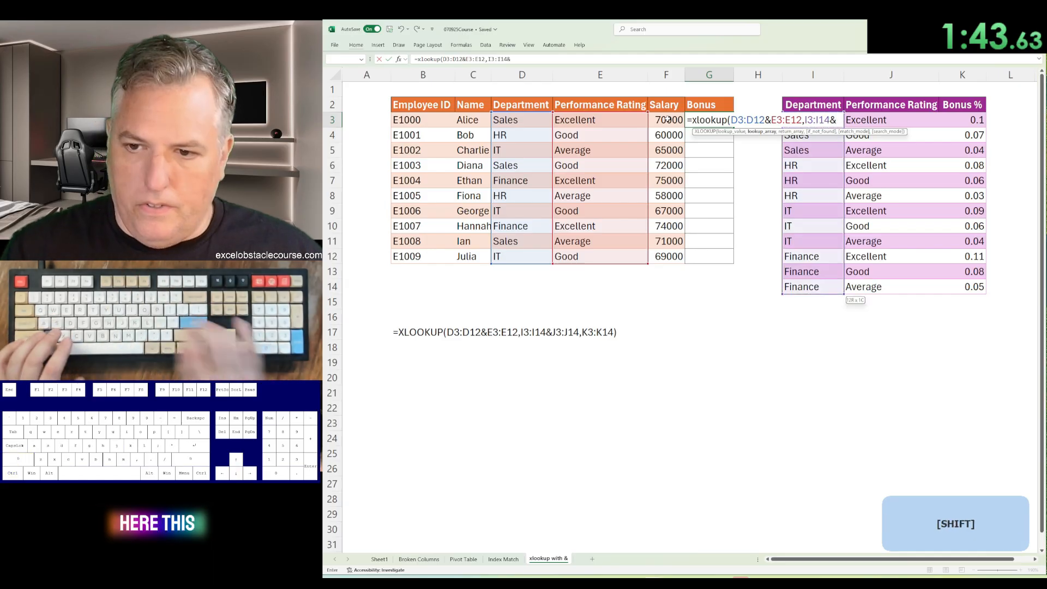
{"action": "type", "text": "&"}
{"action": "key", "text": "Right"}
{"action": "key", "text": "Right"}
{"action": "key", "text": "ctrl+shift+Down"}
{"action": "key", "text": "Right"}
{"action": "key", "text": "ctrl+shift+Down"}
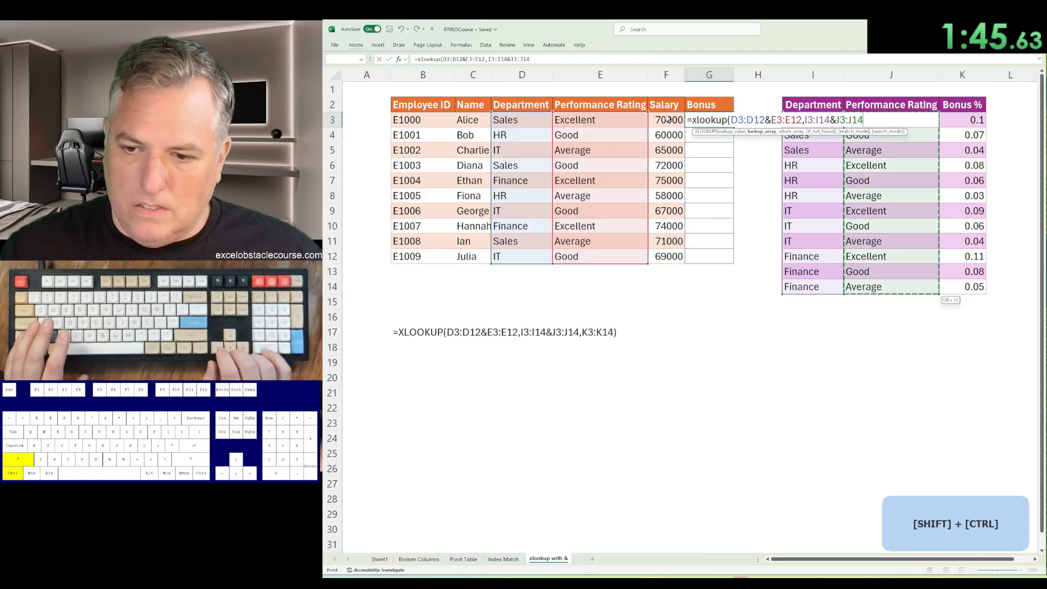
{"action": "type", "text": ","}
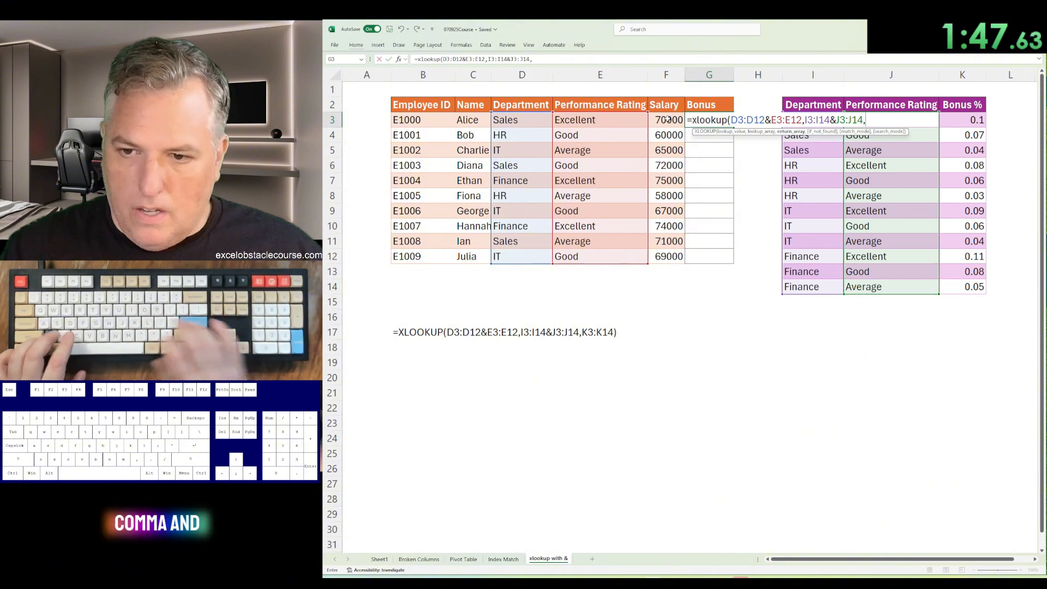
Step: Complete the G3 XLOOKUP formula with K3:K14 as the return array and return to G3
{"action": "key", "text": "ctrl+Right"}
{"action": "key", "text": "ctrl+Right"}
{"action": "key", "text": "ctrl+shift+Down"}
{"action": "key", "text": "Return"}
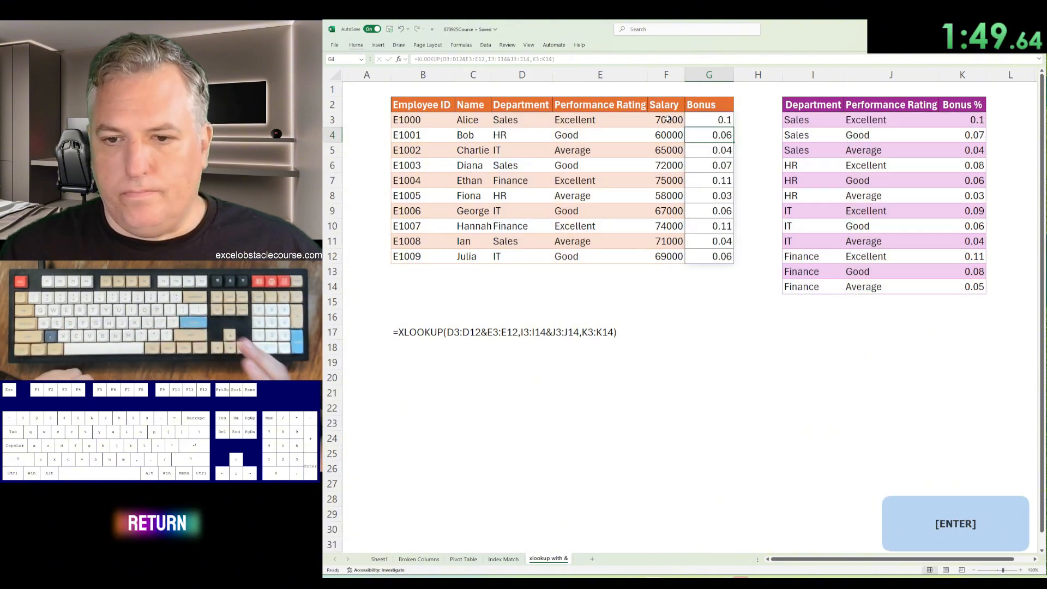
{"action": "key", "text": "Up"}
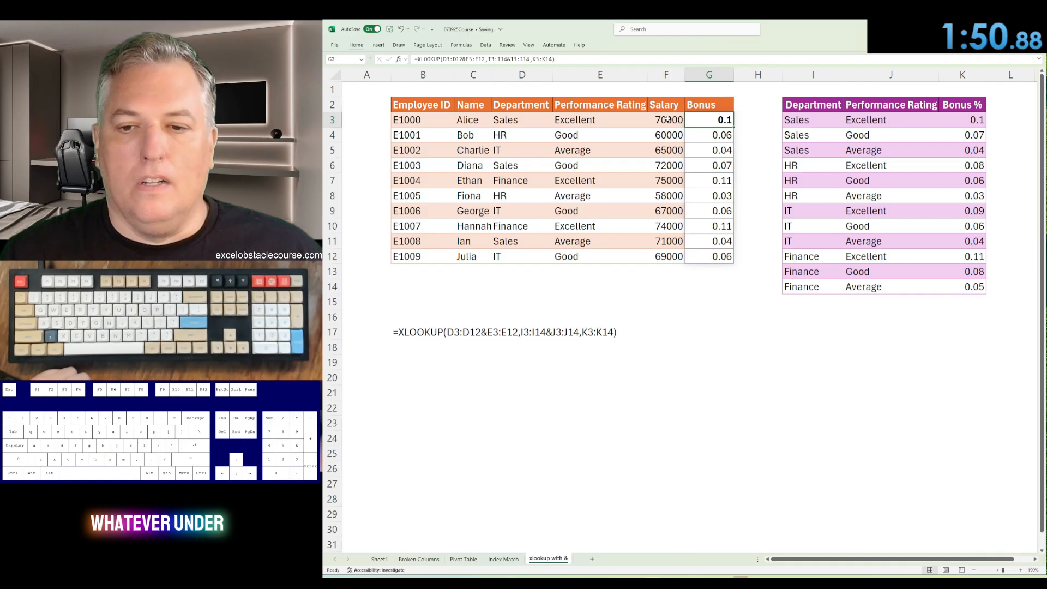
Step: Undo all edits of the timed attempt back to the Broken Columns start, then check the Index Match sheet's reset
{"action": "key", "text": "ctrl+z"}
{"action": "key", "text": "ctrl+z"}
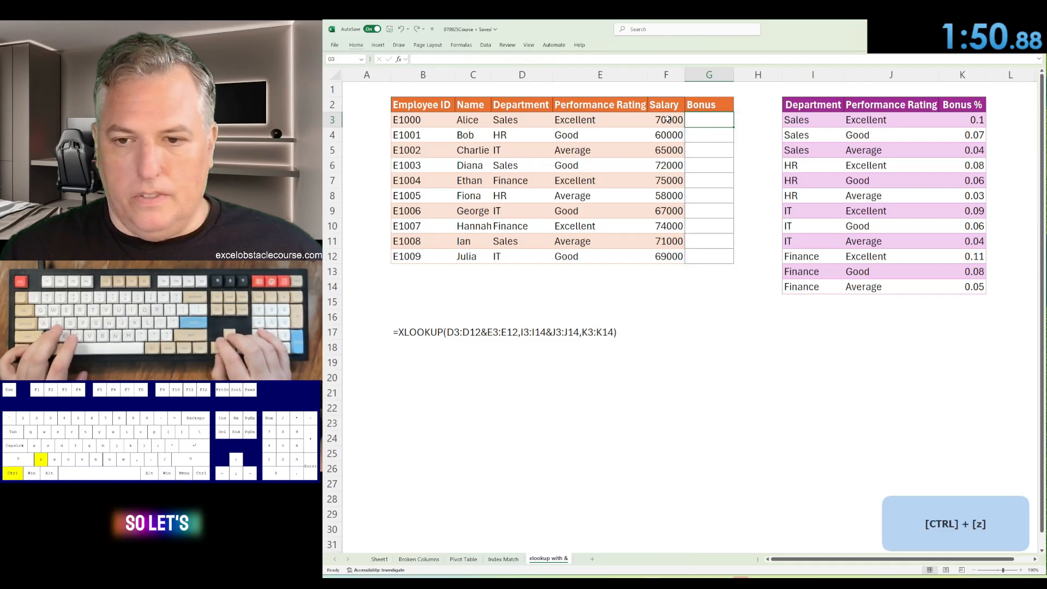
{"action": "key", "text": "ctrl+z"}
{"action": "key", "text": "ctrl+z"}
{"action": "key", "text": "ctrl+z"}
{"action": "key", "text": "ctrl+z"}
{"action": "key", "text": "ctrl+z"}
{"action": "key", "text": "ctrl+z"}
{"action": "key", "text": "ctrl+z"}
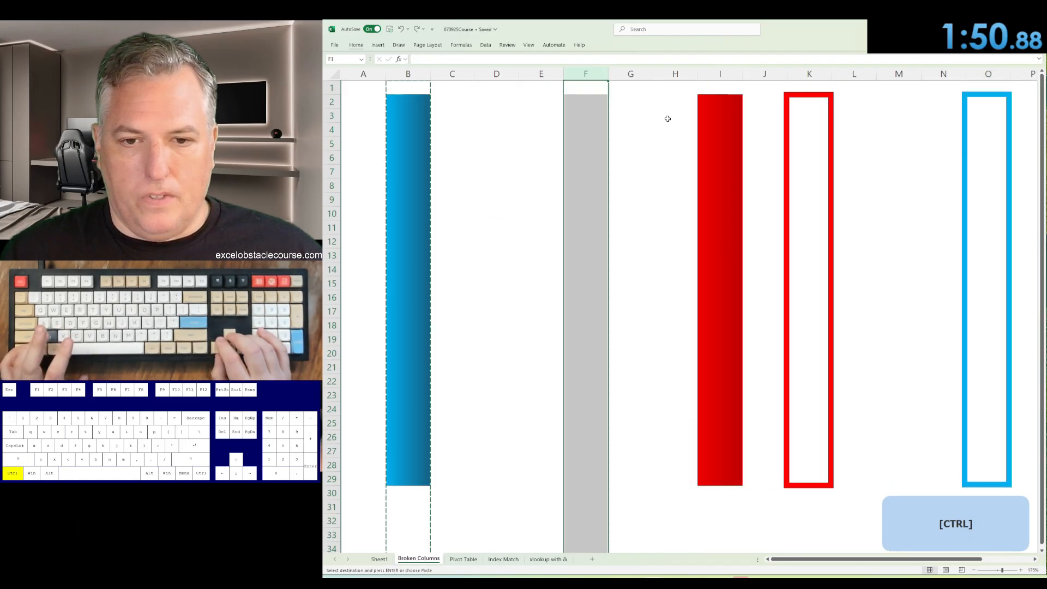
{"action": "key", "text": "ctrl+z"}
{"action": "key", "text": "ctrl+z"}
{"action": "key", "text": "ctrl+z"}
{"action": "key", "text": "ctrl+z"}
{"action": "key", "text": "ctrl+z"}
{"action": "key", "text": "ctrl+z"}
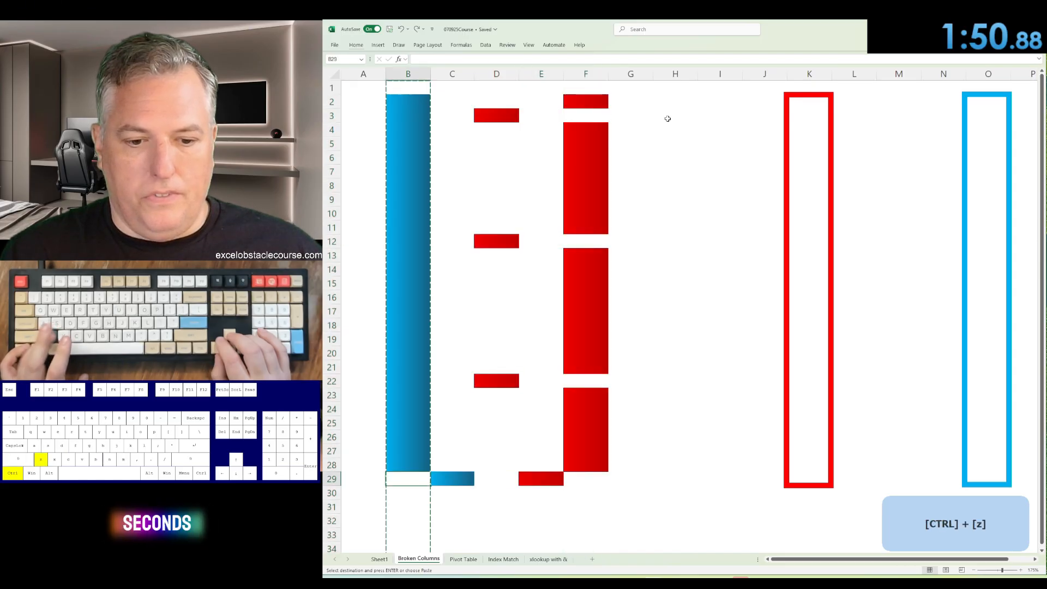
{"action": "key", "text": "ctrl+z"}
{"action": "key", "text": "Escape"}
{"action": "key", "text": "Right"}
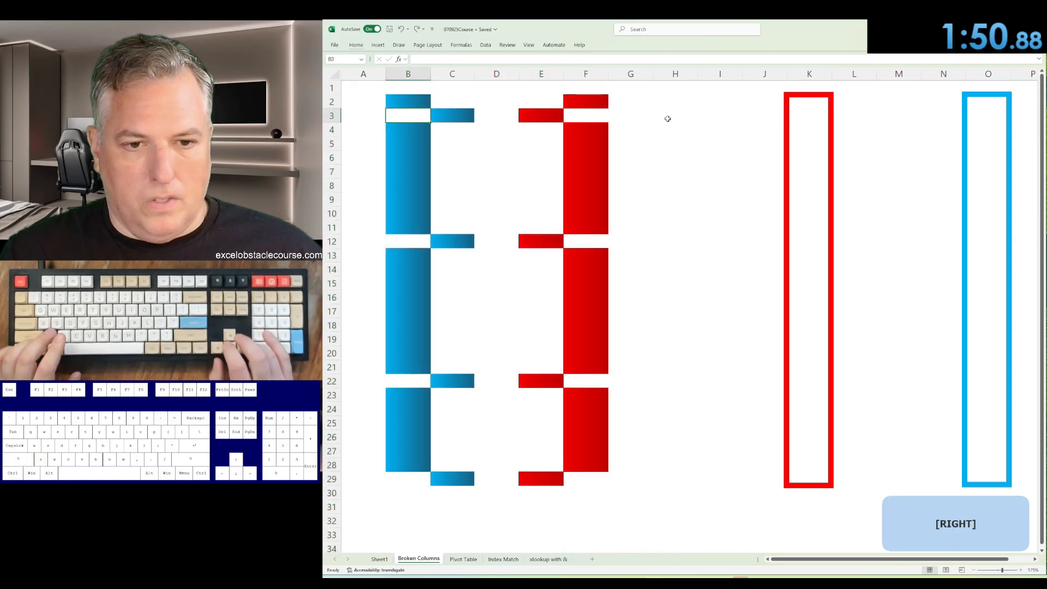
{"action": "key", "text": "ctrl+Page_Down"}
{"action": "key", "text": "ctrl+Page_Down"}
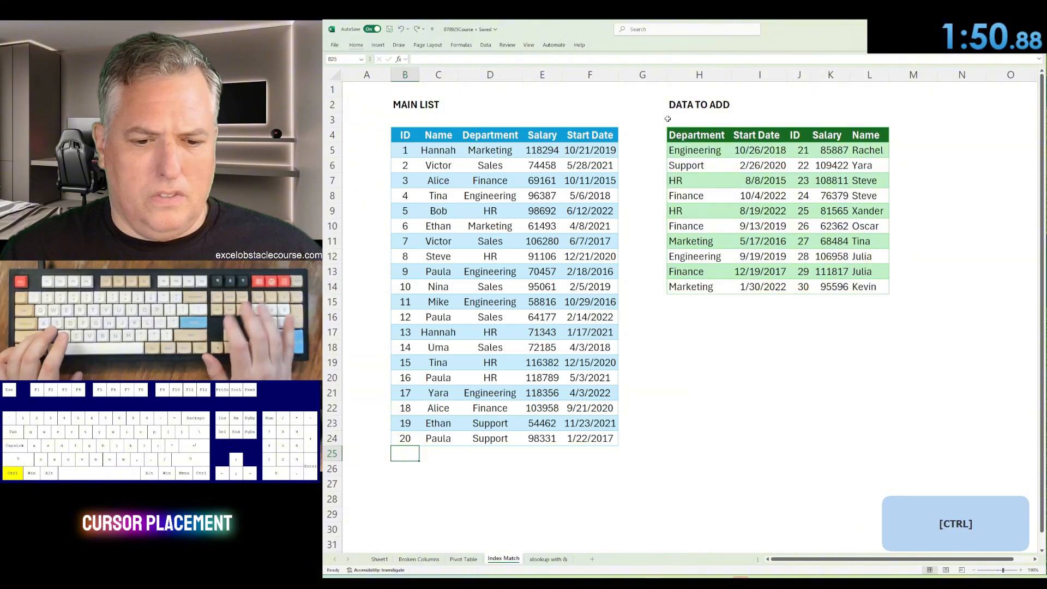
{"action": "key", "text": "ctrl+Page_Up"}
{"action": "key", "text": "ctrl+Page_Up"}
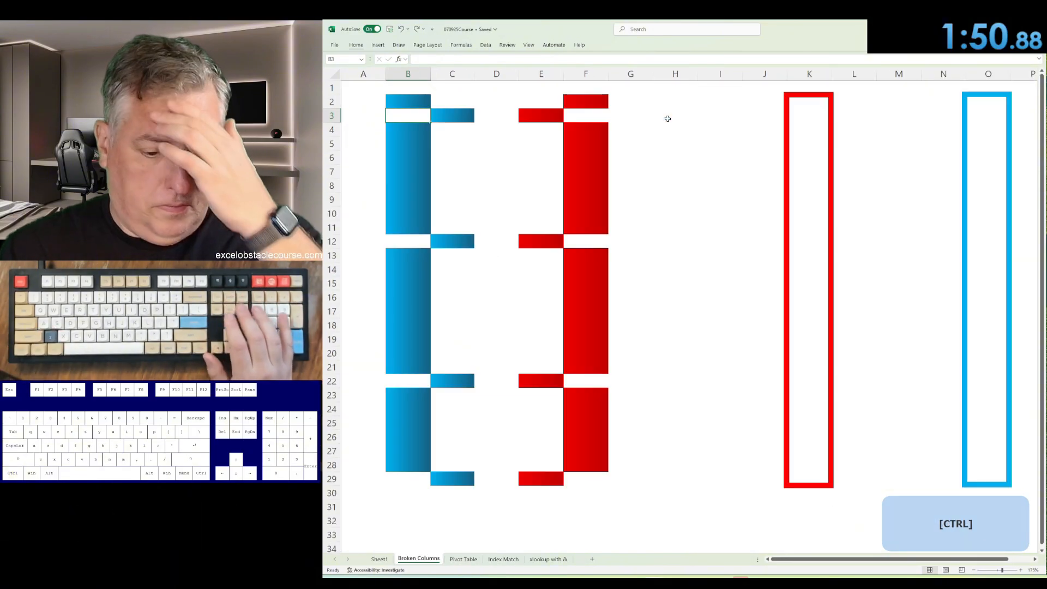
Step: On Sheet1, record 1:50.88 as the result for attempt 2 in cell C4
{"action": "key", "text": "ctrl+Page_Up"}
{"action": "key", "text": "Right"}
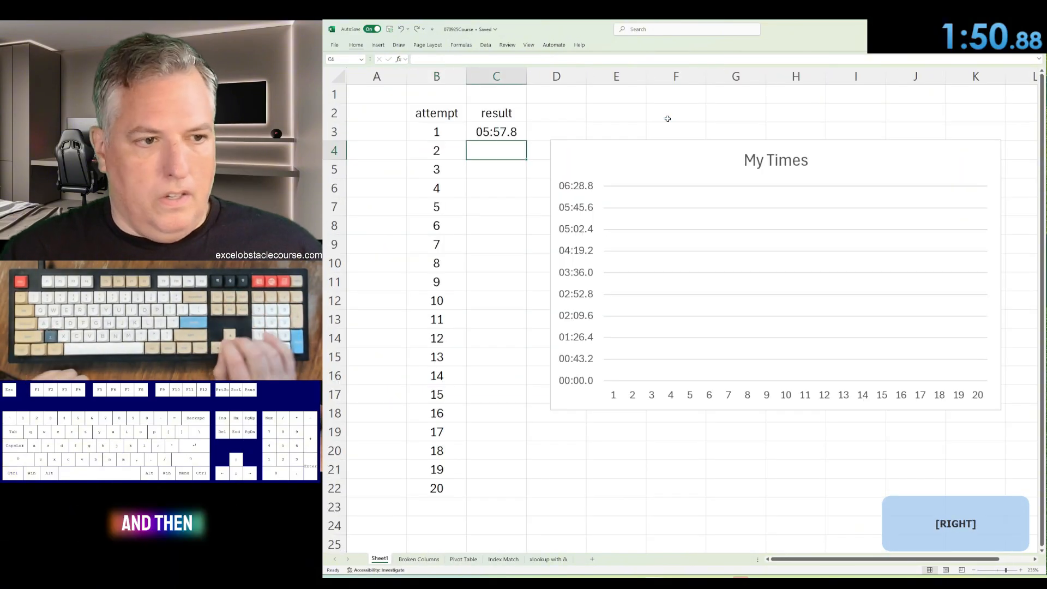
{"action": "type", "text": "1:50.88"}
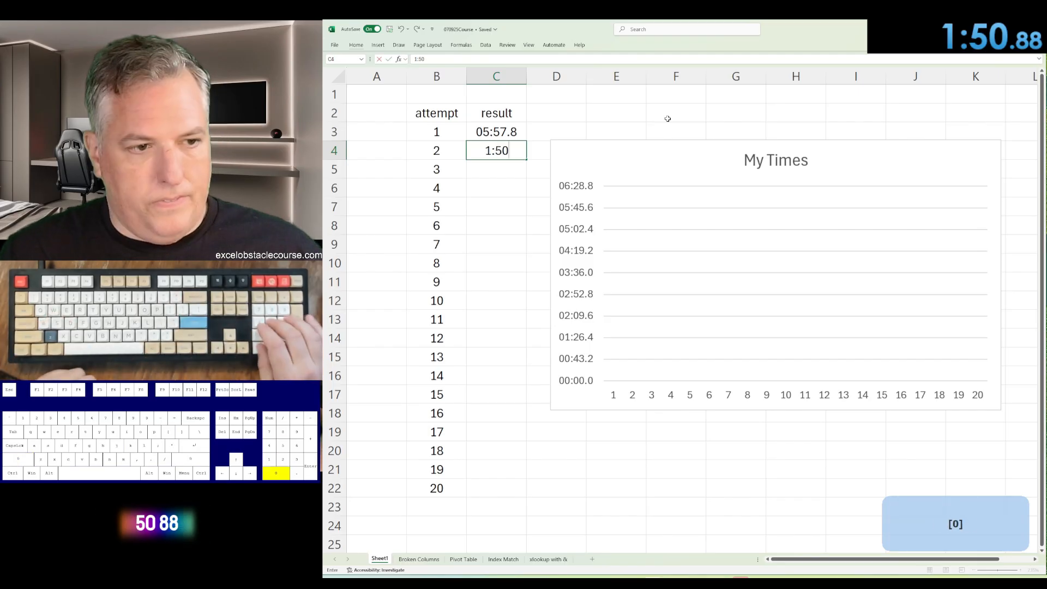
{"action": "key", "text": "Return"}
Step: Add a linear trendline with its R-squared value to the My Times chart, then leave the chart for cell C2
{"action": "left_click", "coordinate": [996, 158]}
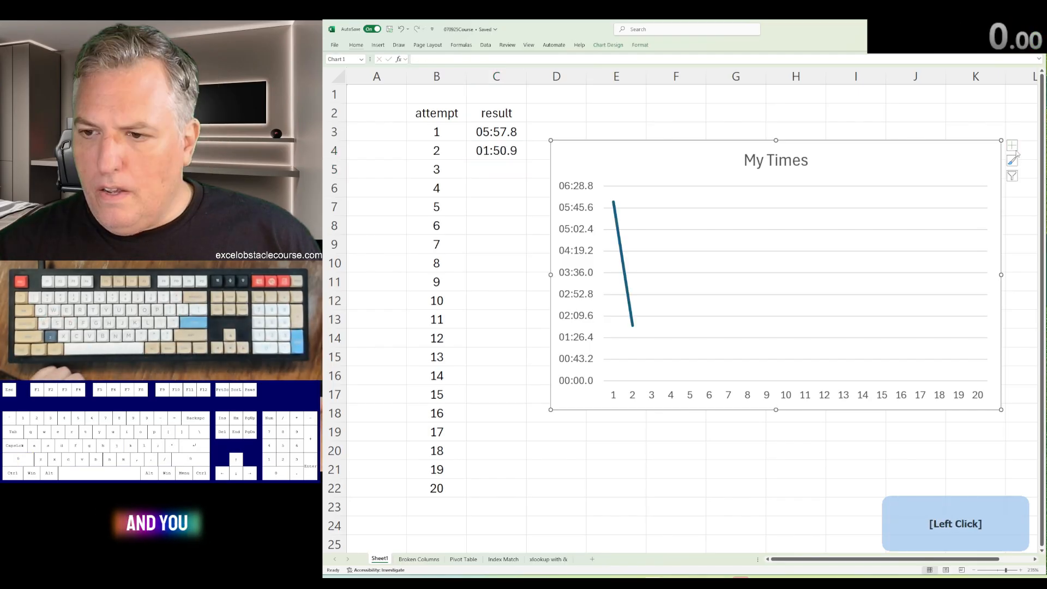
{"action": "left_click", "coordinate": [1012, 145]}
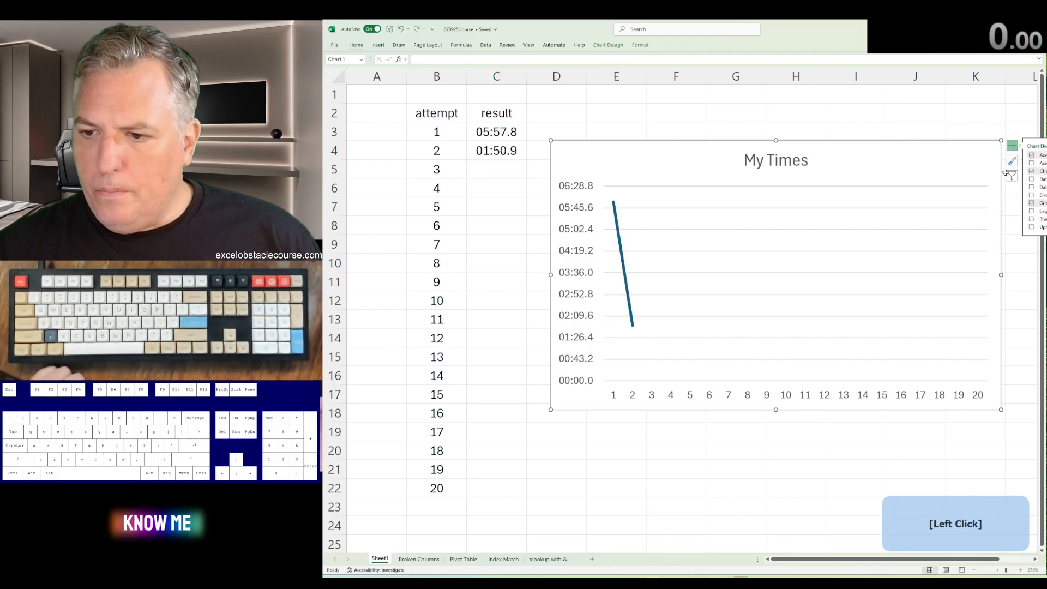
{"action": "left_click", "coordinate": [1033, 219]}
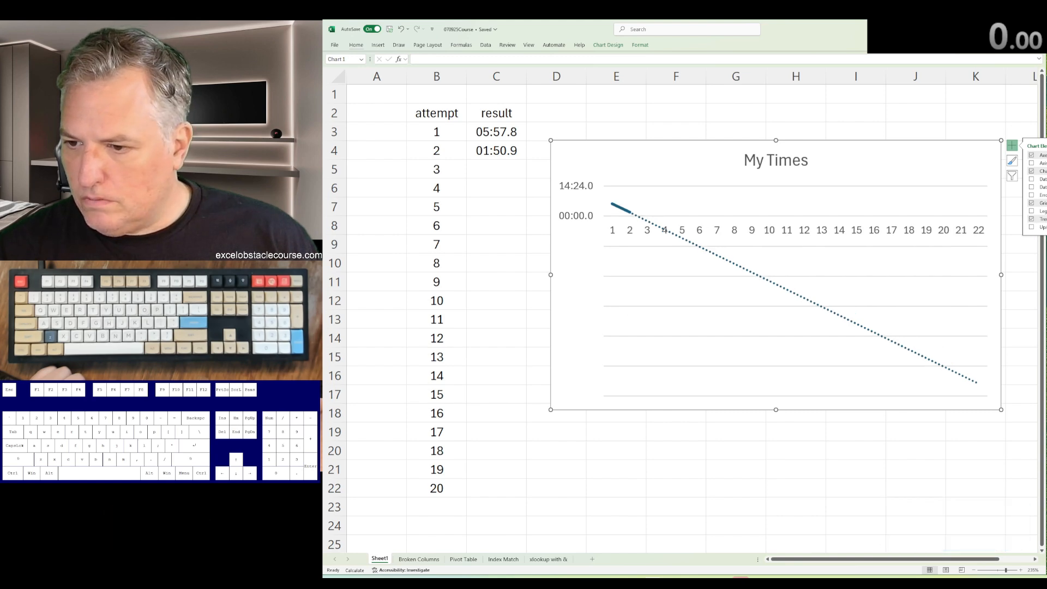
{"action": "left_click", "coordinate": [1046, 251]}
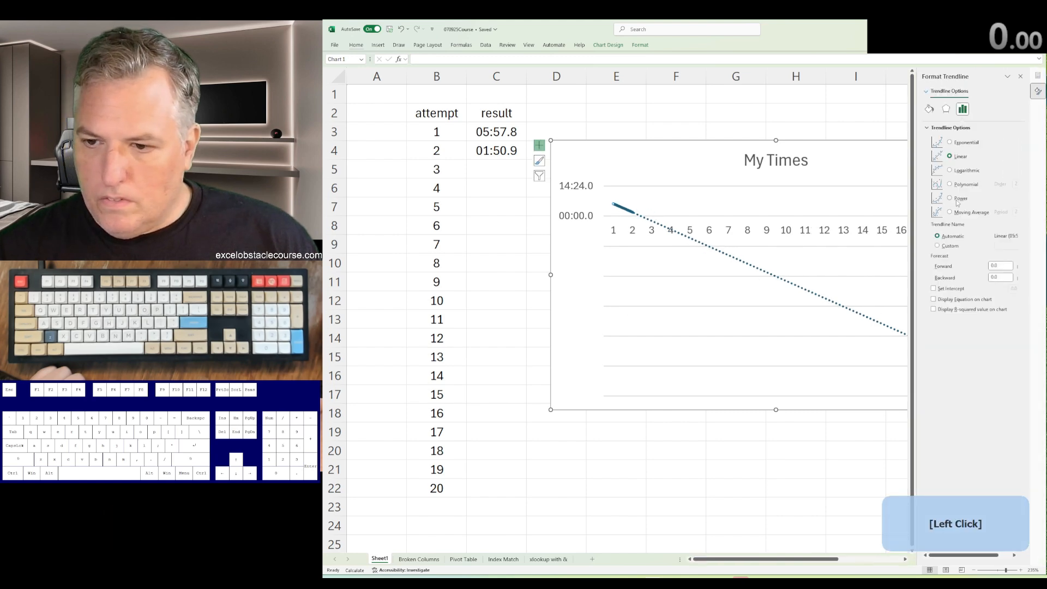
{"action": "left_click", "coordinate": [956, 310]}
{"action": "left_click", "coordinate": [1021, 77]}
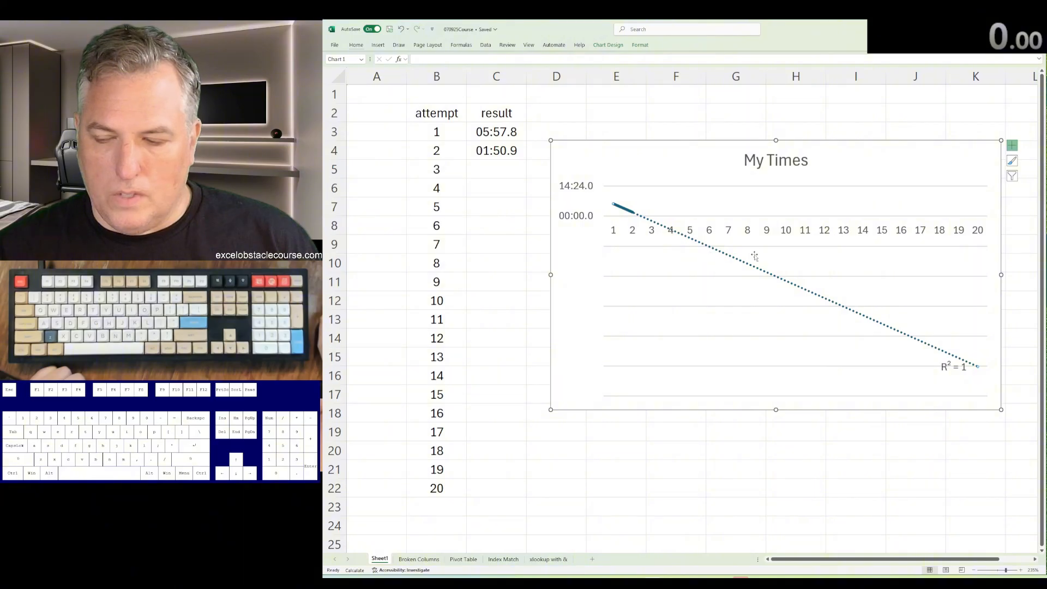
{"action": "left_click", "coordinate": [866, 117]}
{"action": "key", "text": "ctrl+Left"}
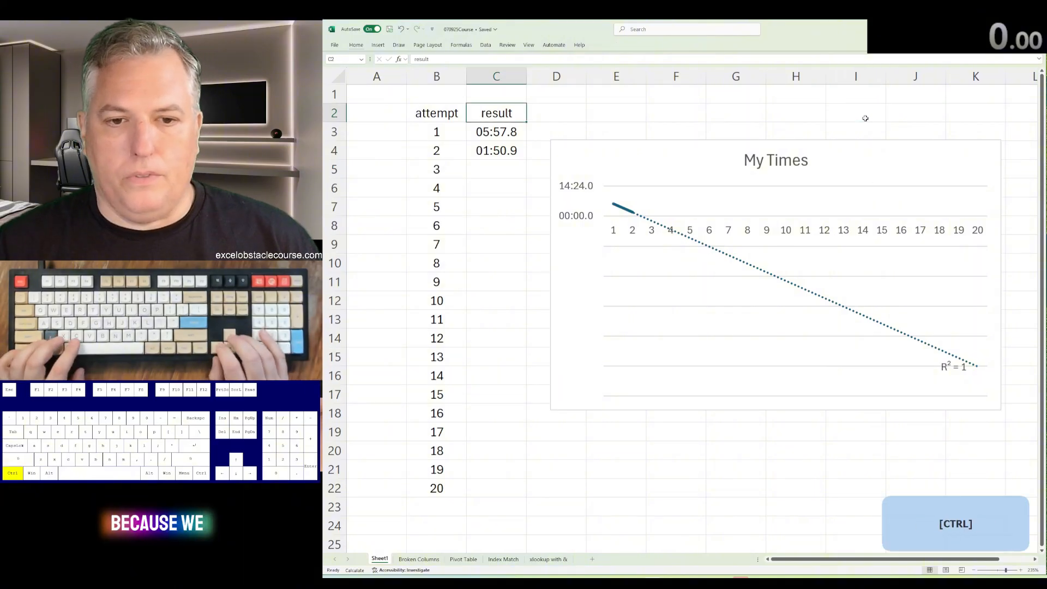
Step: On the Broken Columns sheet, delete the blank gap cells B3 and B12 with cells shifted left
{"action": "key", "text": "Down"}
{"action": "key", "text": "ctrl+Page_Down"}
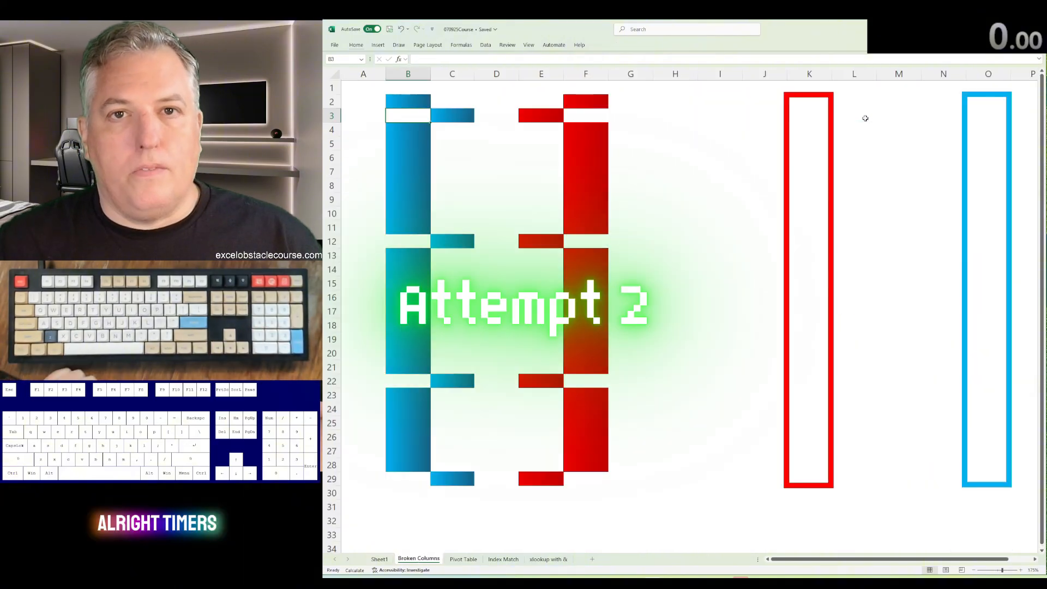
{"action": "key", "text": "ctrl+minus"}
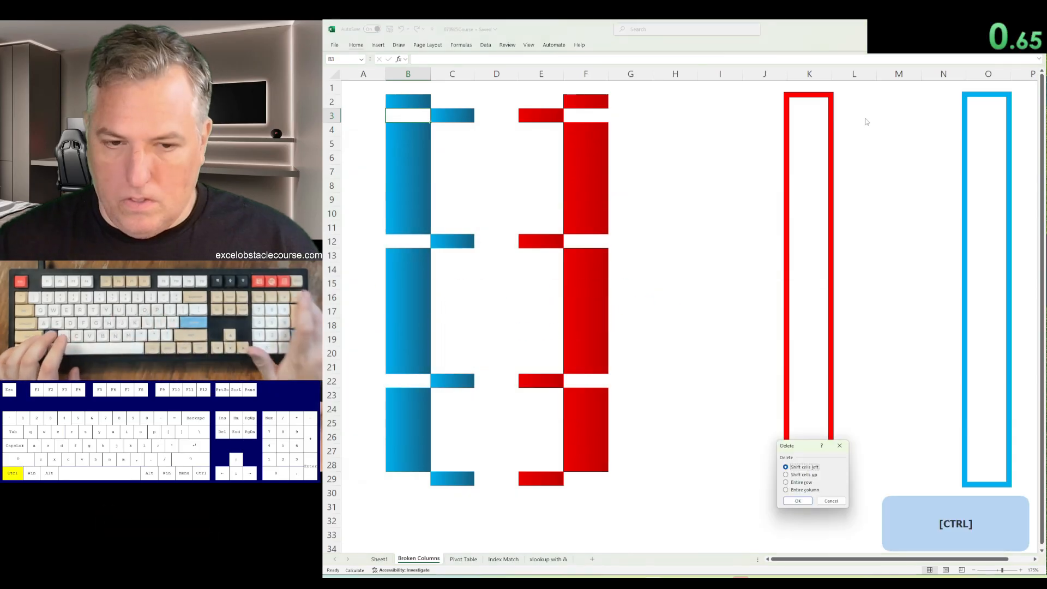
{"action": "key", "text": "Return"}
{"action": "key", "text": "ctrl+Down"}
{"action": "key", "text": "Down"}
{"action": "key", "text": "F4"}
Step: Close the blue column's remaining gaps by deleting cells B22 and B29 with cells shifted left
{"action": "key", "text": "ctrl+Down"}
{"action": "key", "text": "Down"}
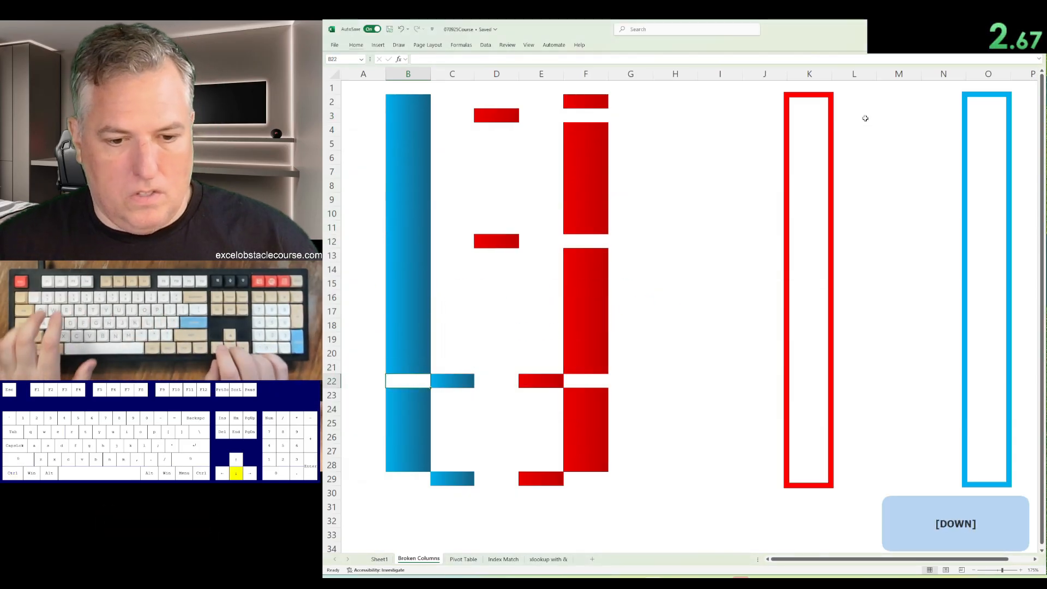
{"action": "key", "text": "F4"}
{"action": "key", "text": "ctrl+Down"}
{"action": "key", "text": "Down"}
{"action": "key", "text": "F4"}
Step: Try to close the red column's row 3 gap by deleting cells E3:F3
{"action": "key", "text": "ctrl+Up"}
{"action": "key", "text": "ctrl+Right"}
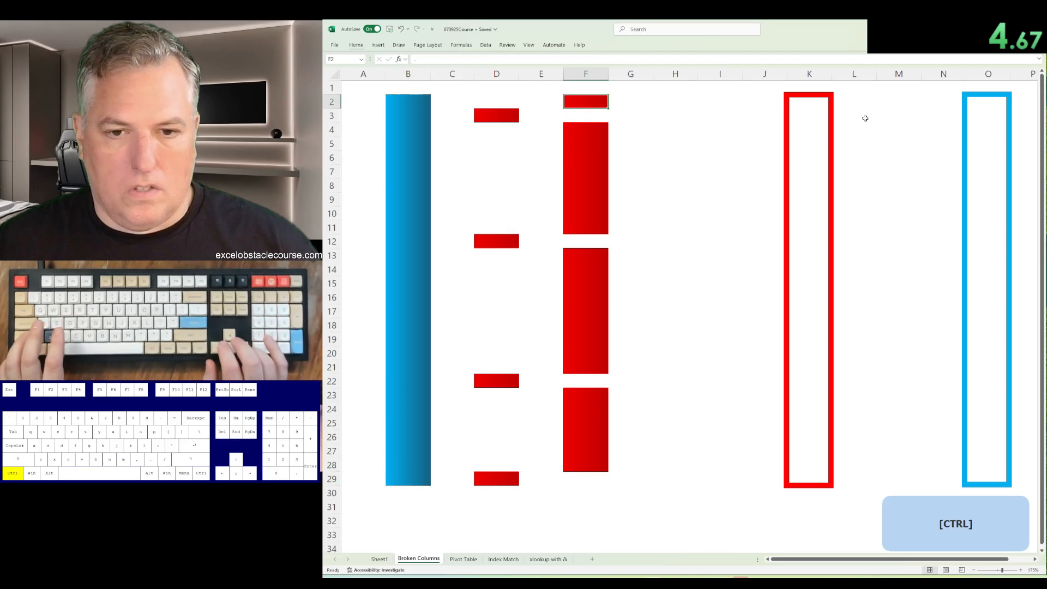
{"action": "key", "text": "Down"}
{"action": "key", "text": "shift+Left"}
{"action": "key", "text": "ctrl+minus"}
{"action": "key", "text": "Return"}
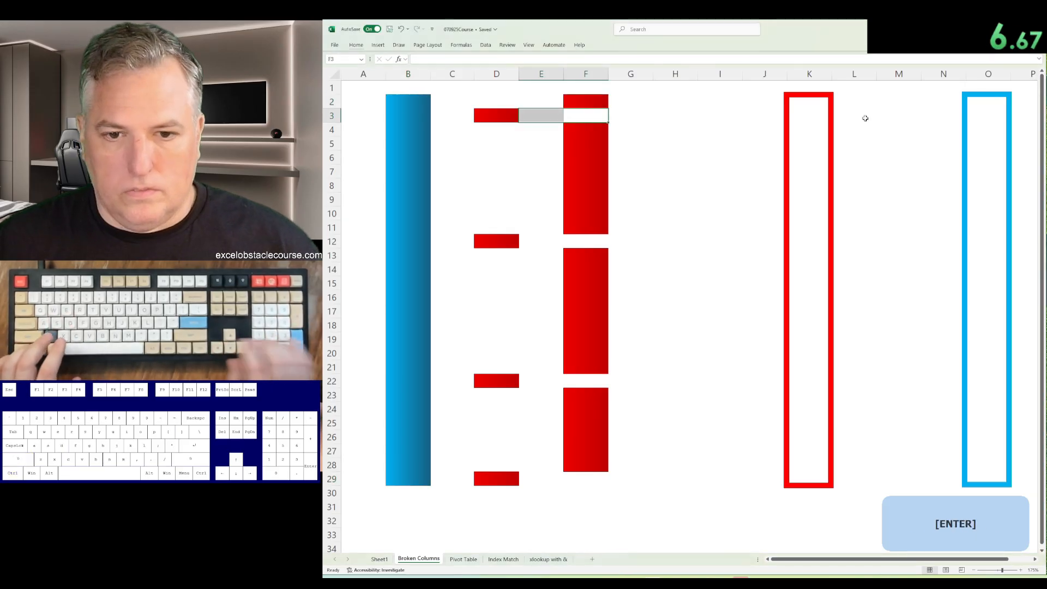
Step: Insert cells at D3:E3 with existing cells shifted right, moving the red piece into column F
{"action": "key", "text": "Left"}
{"action": "key", "text": "shift+Right"}
{"action": "key", "text": "Left"}
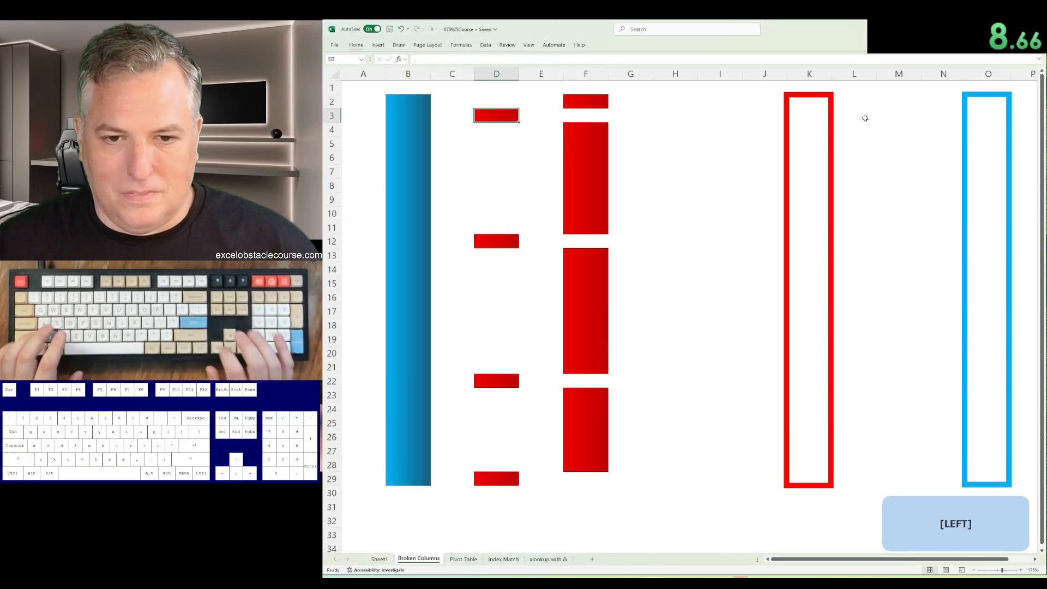
{"action": "key", "text": "shift+Right"}
{"action": "key", "text": "ctrl+plus"}
{"action": "key", "text": "Return"}
Step: Repeat the two-cell insertion at columns D:E in rows 12, 22 and 29 to complete the red column
{"action": "key", "text": "ctrl+Down"}
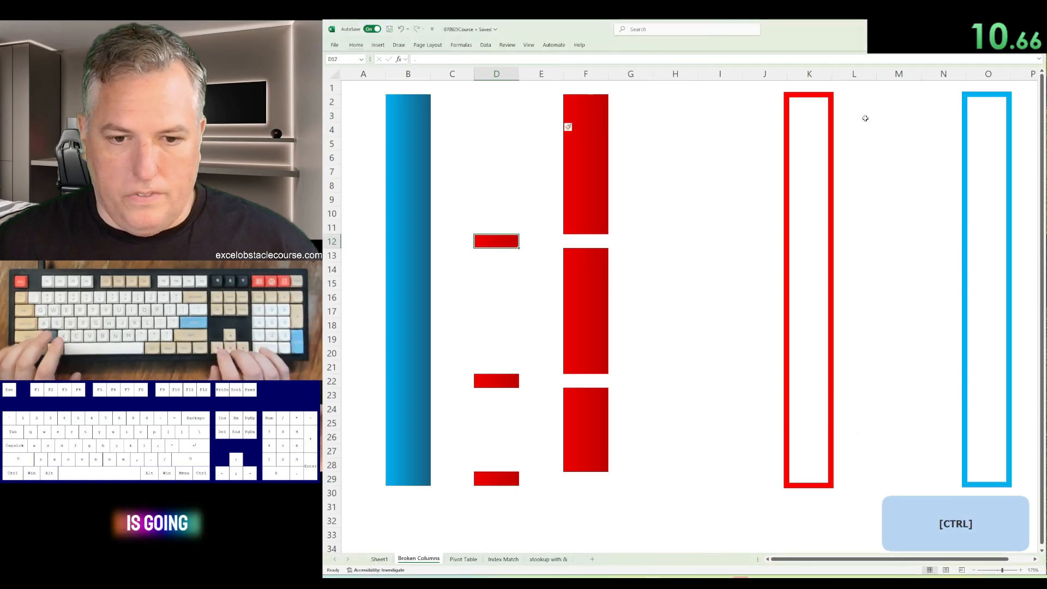
{"action": "key", "text": "shift+Right"}
{"action": "key", "text": "F5"}
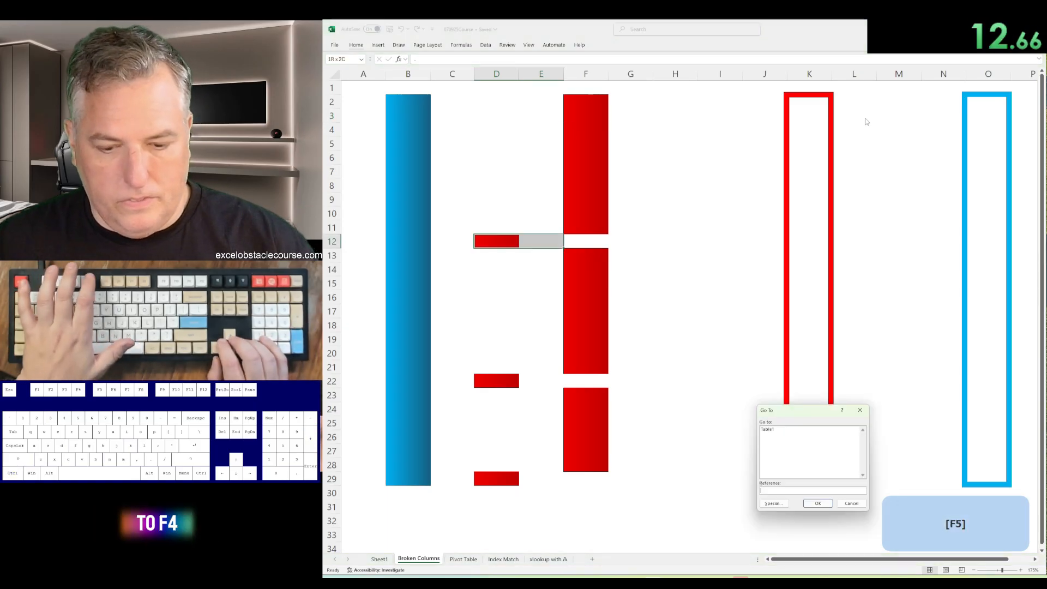
{"action": "key", "text": "Escape"}
{"action": "key", "text": "F4"}
{"action": "key", "text": "ctrl+Down"}
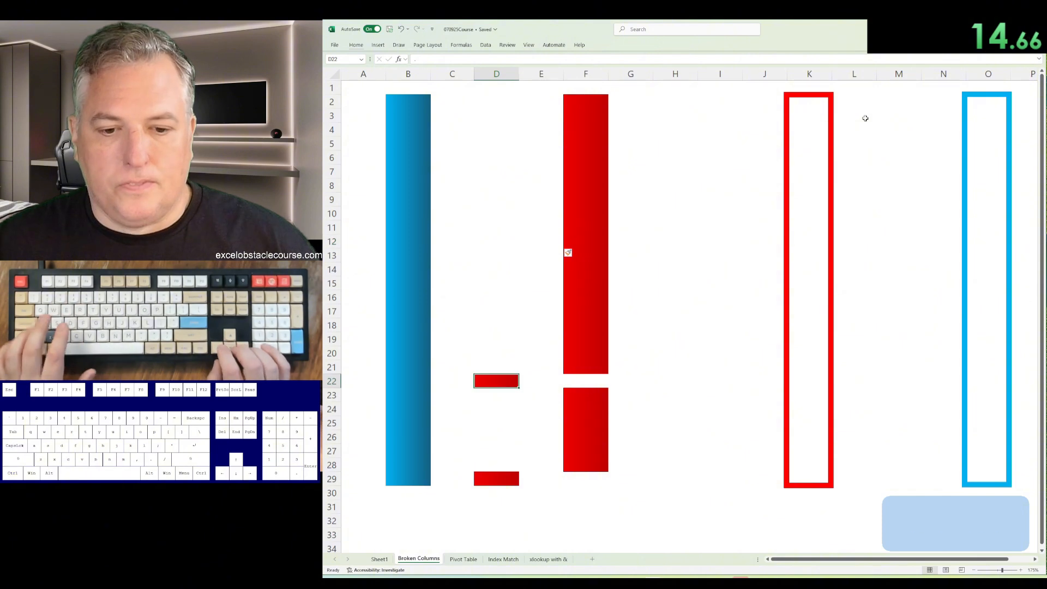
{"action": "key", "text": "F4"}
{"action": "key", "text": "ctrl+Down"}
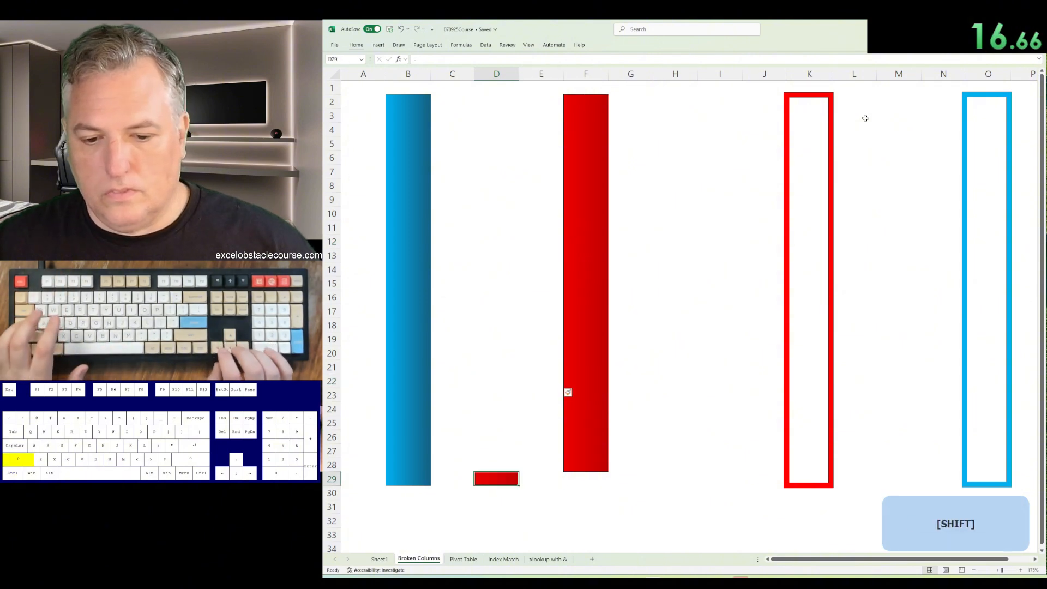
{"action": "key", "text": "shift+Right"}
{"action": "key", "text": "F4"}
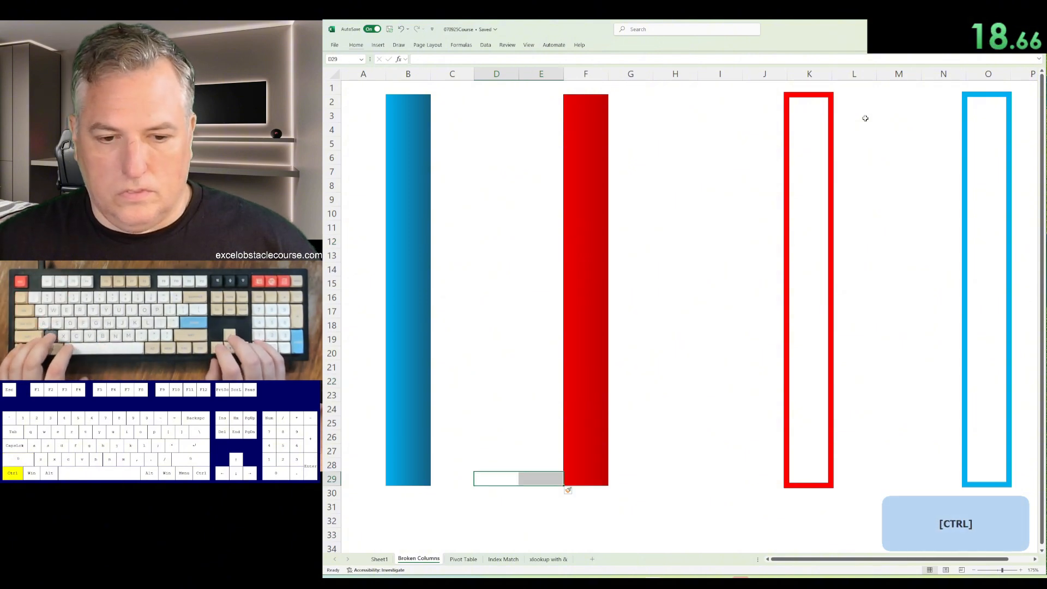
Step: Insert blank columns before column F until the red column fills the red outline at column K
{"action": "key", "text": "ctrl+Left"}
{"action": "key", "text": "ctrl+Right"}
{"action": "key", "text": "ctrl+space"}
{"action": "key", "text": "ctrl+plus"}
{"action": "key", "text": "ctrl+plus"}
{"action": "key", "text": "ctrl+plus"}
{"action": "key", "text": "ctrl+plus"}
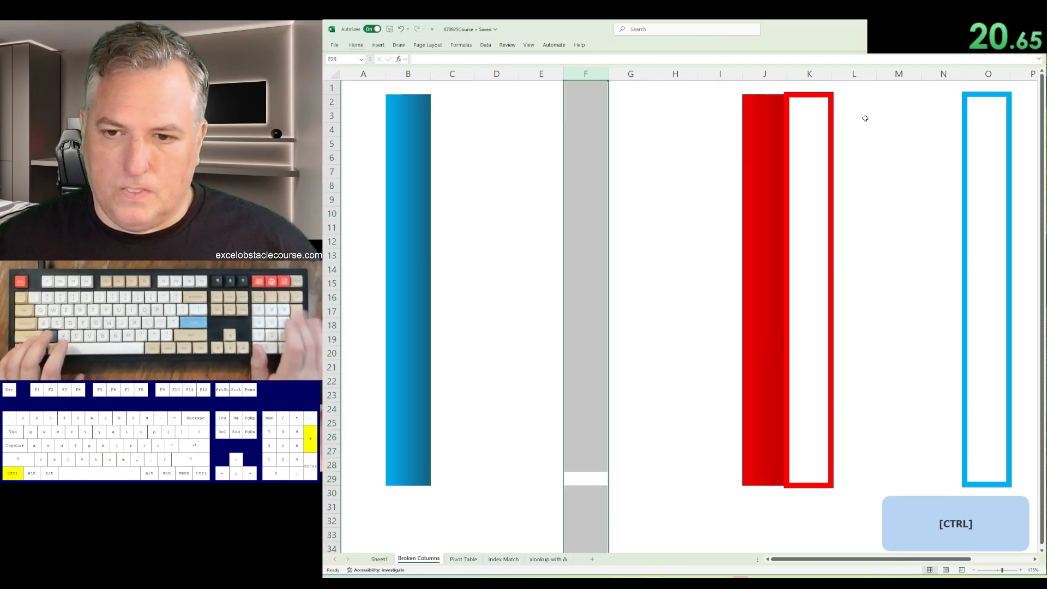
Step: Cut the blue column B and paste it into the blue outline at column O
{"action": "key", "text": "ctrl+Left"}
{"action": "key", "text": "ctrl+space"}
{"action": "key", "text": "ctrl+c"}
{"action": "key", "text": "ctrl+Right"}
{"action": "key", "text": "ctrl+Up"}
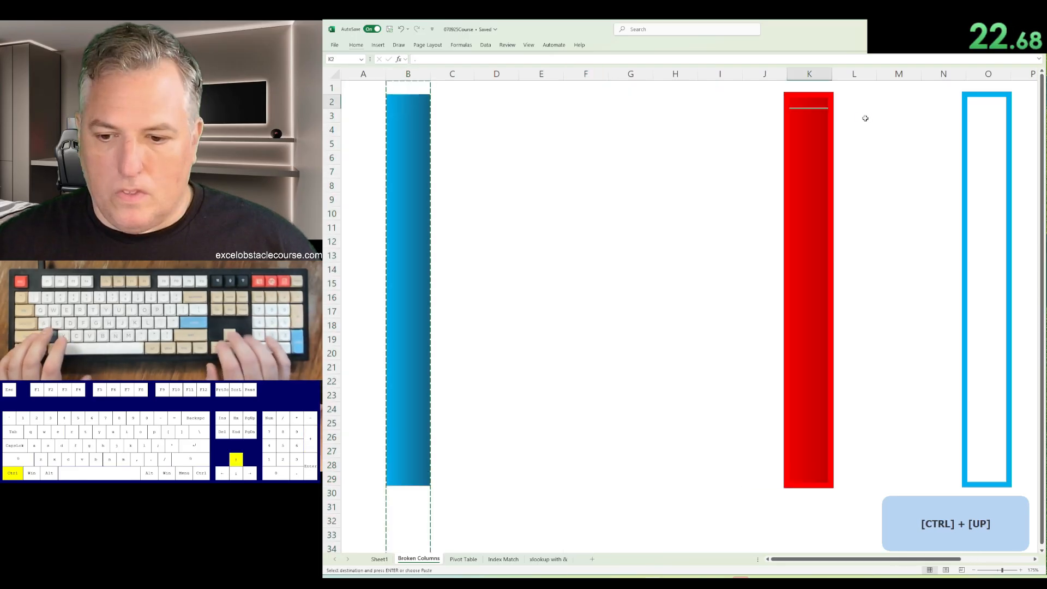
{"action": "key", "text": "Right"}
{"action": "key", "text": "Right"}
{"action": "key", "text": "Right"}
{"action": "key", "text": "Right"}
{"action": "key", "text": "Right"}
{"action": "key", "text": "ctrl+v"}
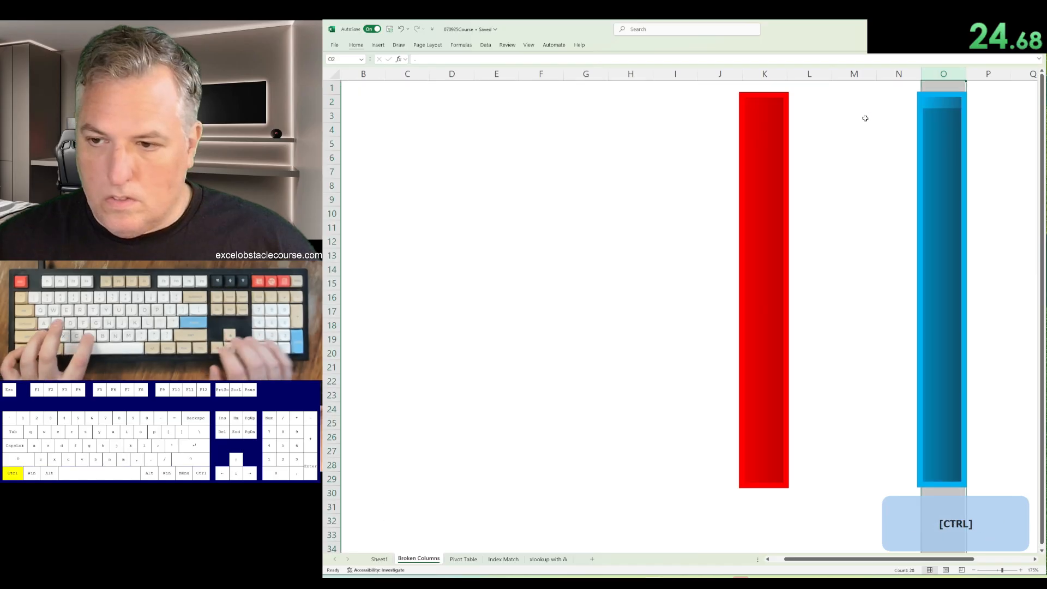
Step: On the Pivot Table sheet, create a PivotTable from the orange sales table on the same sheet with the PivotTable Wizard
{"action": "key", "text": "ctrl+Page_Down"}
{"action": "key", "text": "alt"}
{"action": "key", "text": "d"}
{"action": "key", "text": "p"}
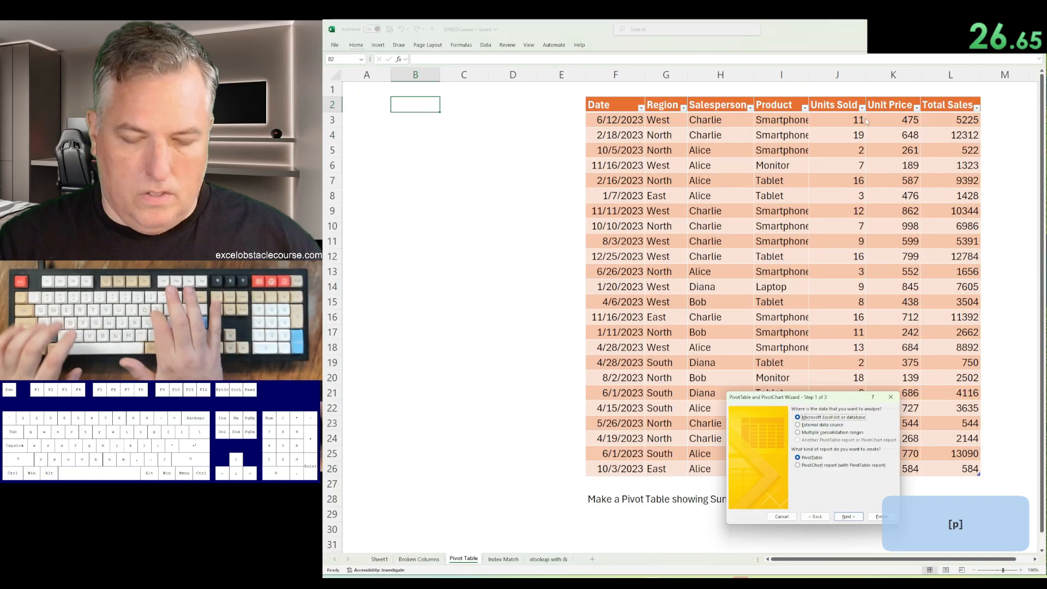
{"action": "key", "text": "Return"}
{"action": "key", "text": "ctrl+Right"}
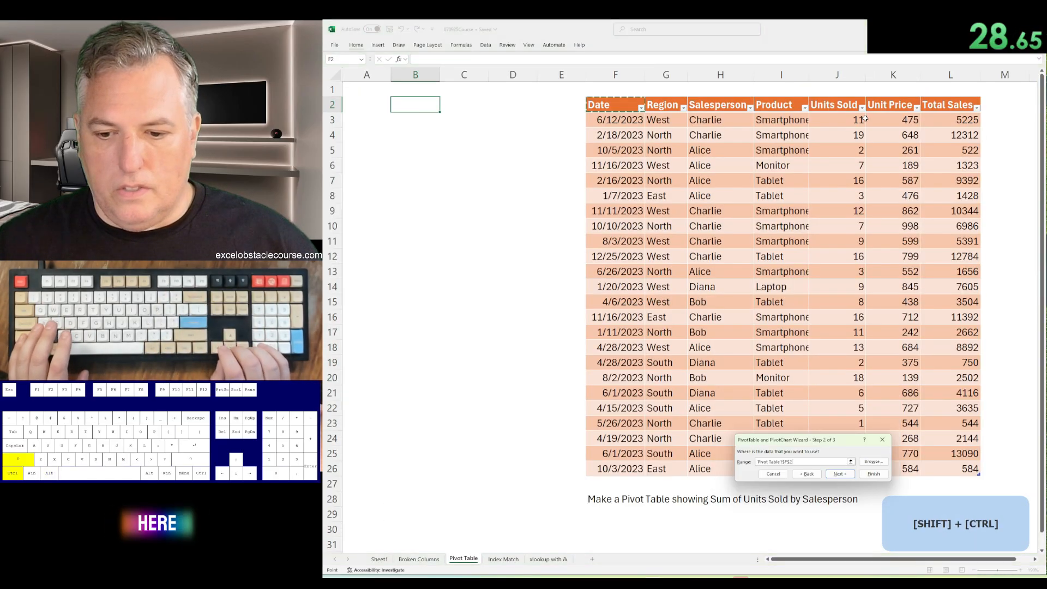
{"action": "key", "text": "Return"}
{"action": "key", "text": "Return"}
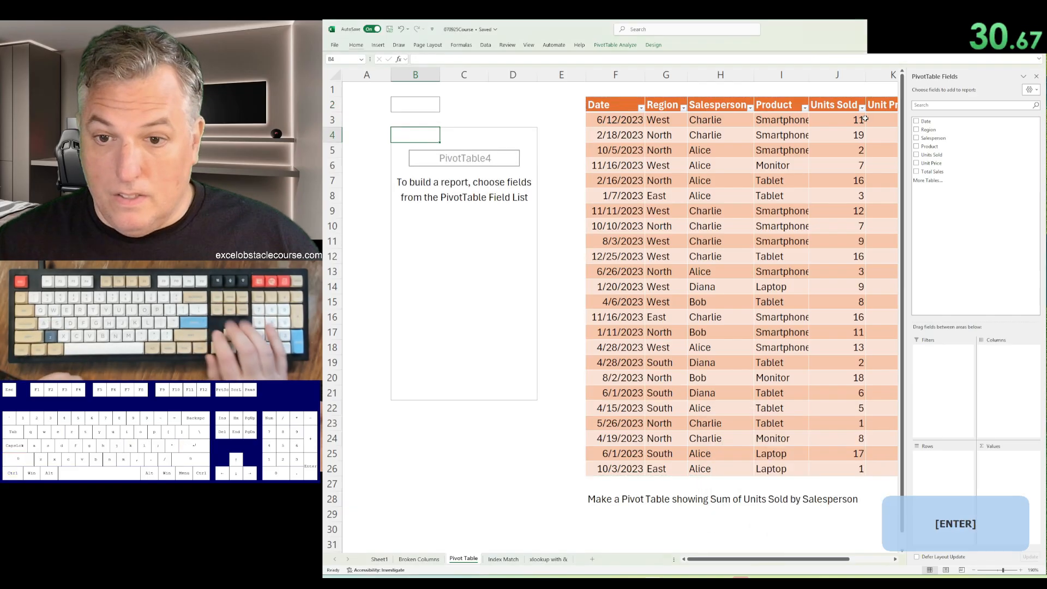
Step: Add Salesperson as the PivotTable's rows and Units Sold as its summed values
{"action": "key", "text": "alt"}
{"action": "key", "text": "shift+F6"}
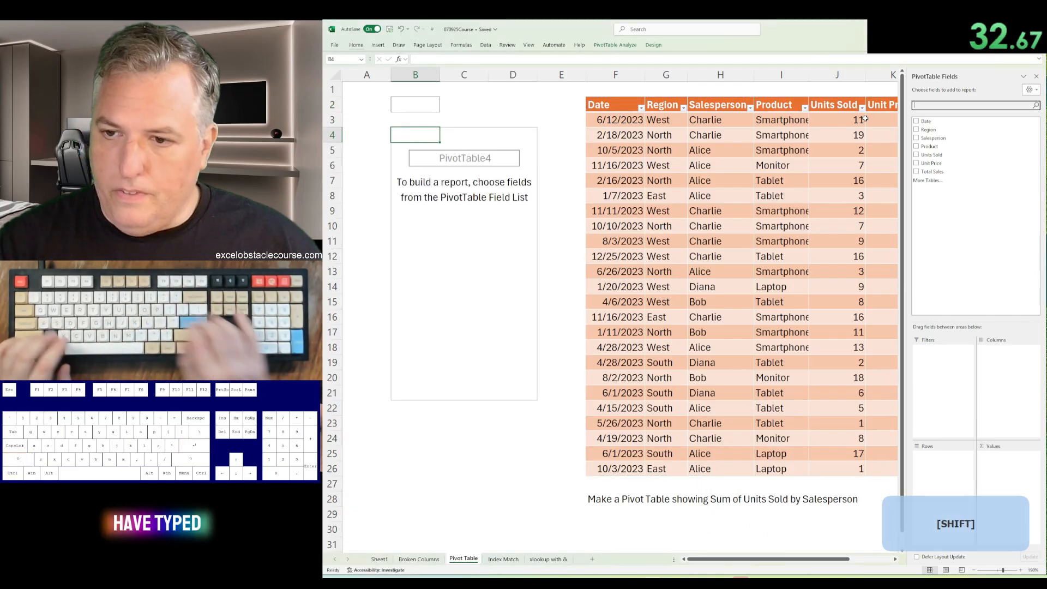
{"action": "key", "text": "Down"}
{"action": "key", "text": "Down"}
{"action": "key", "text": "space"}
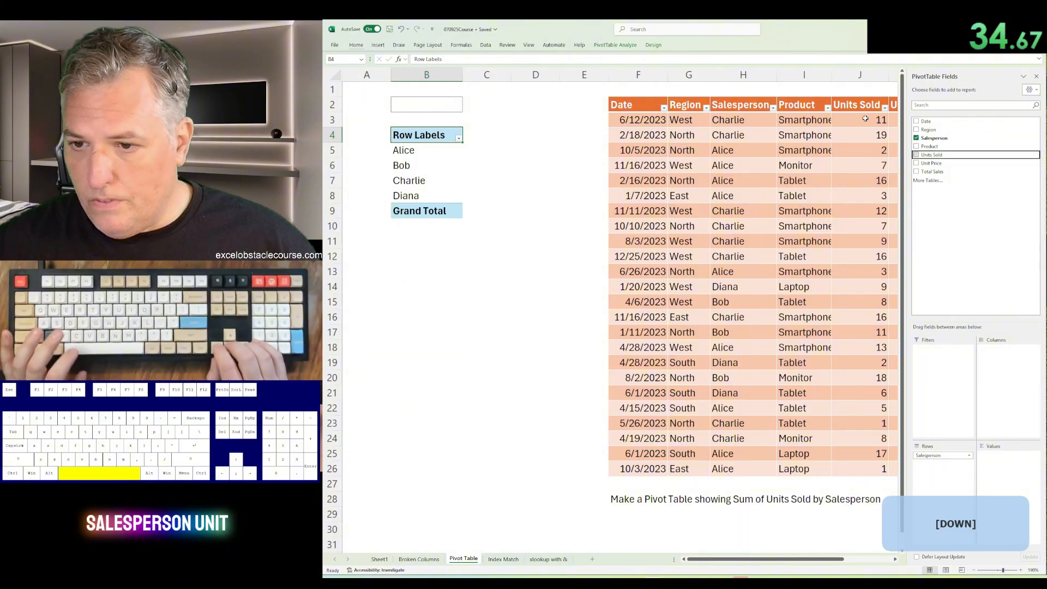
{"action": "key", "text": "space"}
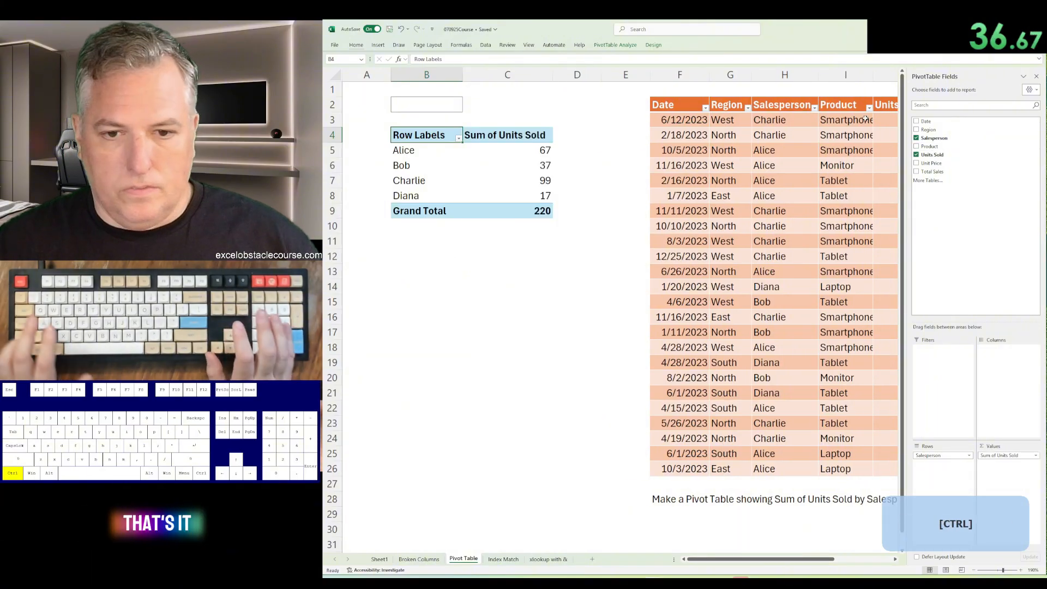
Step: On the Index Match sheet, start an INDEX formula in B25 with the locked array $H$5:$L$14
{"action": "key", "text": "ctrl+Page_Down"}
{"action": "type", "text": "=inde"}
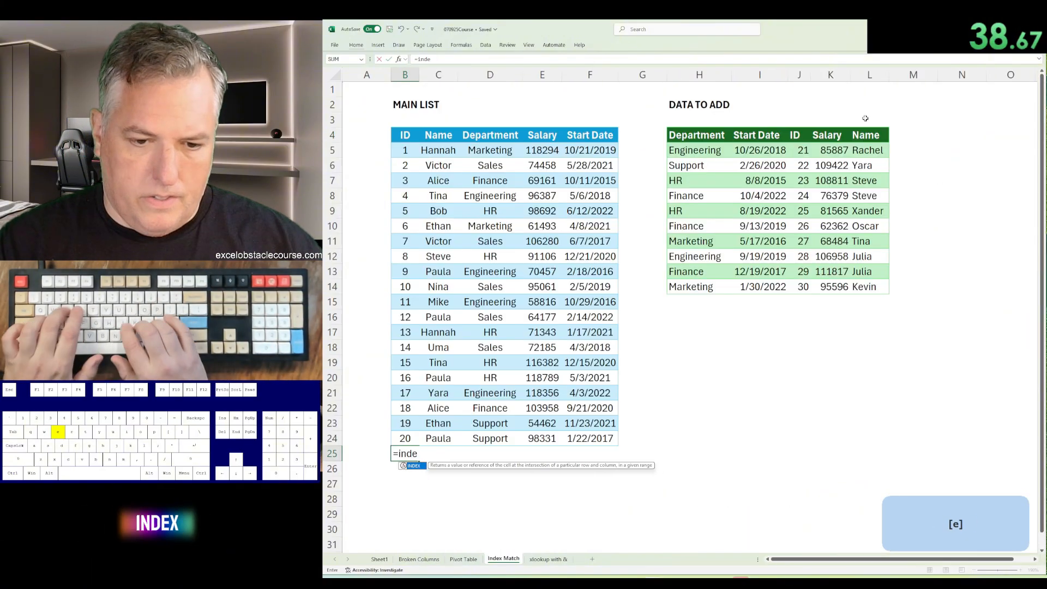
{"action": "type", "text": "x("}
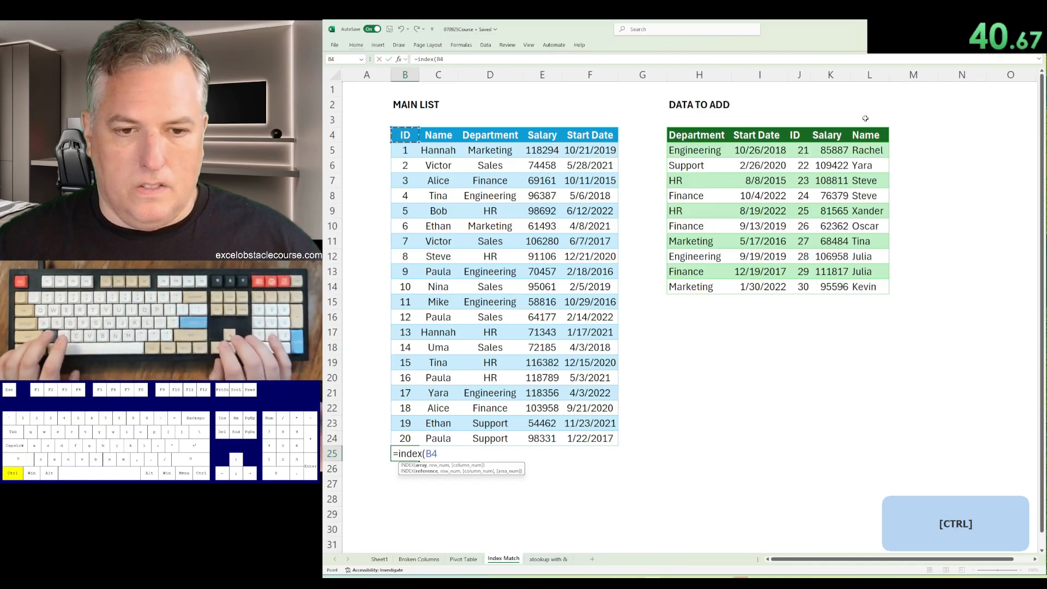
{"action": "key", "text": "ctrl+Right"}
{"action": "key", "text": "ctrl+Right"}
{"action": "key", "text": "Down"}
{"action": "key", "text": "ctrl+shift+Right"}
{"action": "key", "text": "ctrl+shift+Down"}
{"action": "key", "text": "F4"}
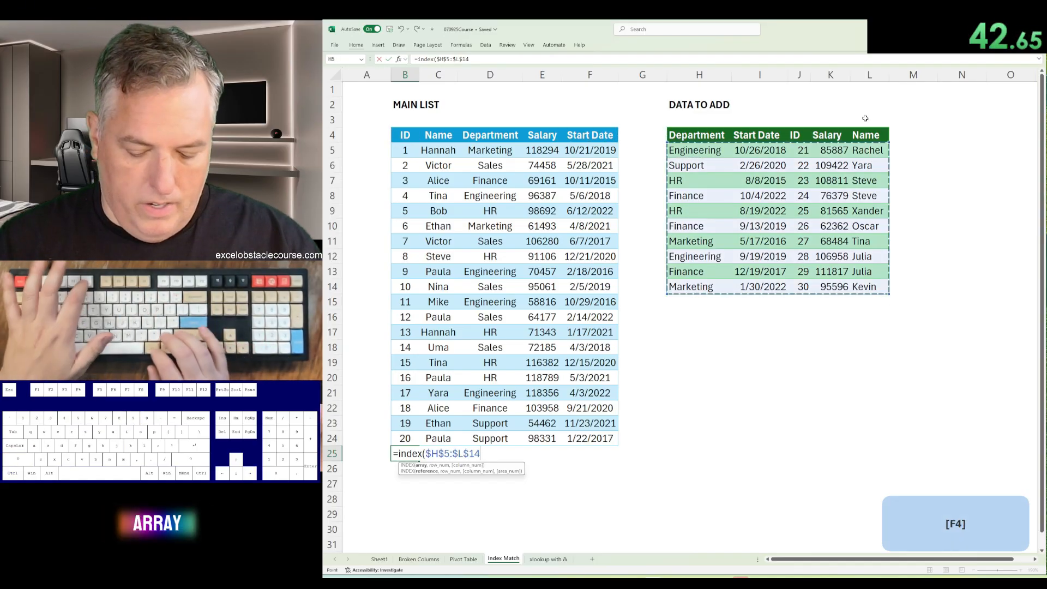
Step: Complete the B25 formula with row number 0 and MATCH(B4,$H$4:$L$4,0) as the column number
{"action": "type", "text": ","}
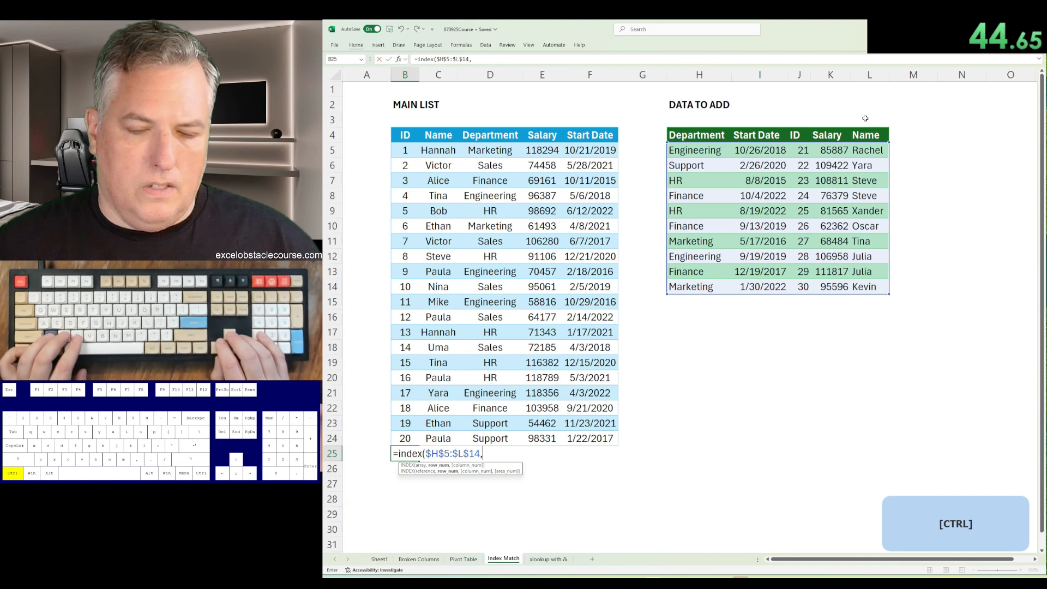
{"action": "type", "text": "0"}
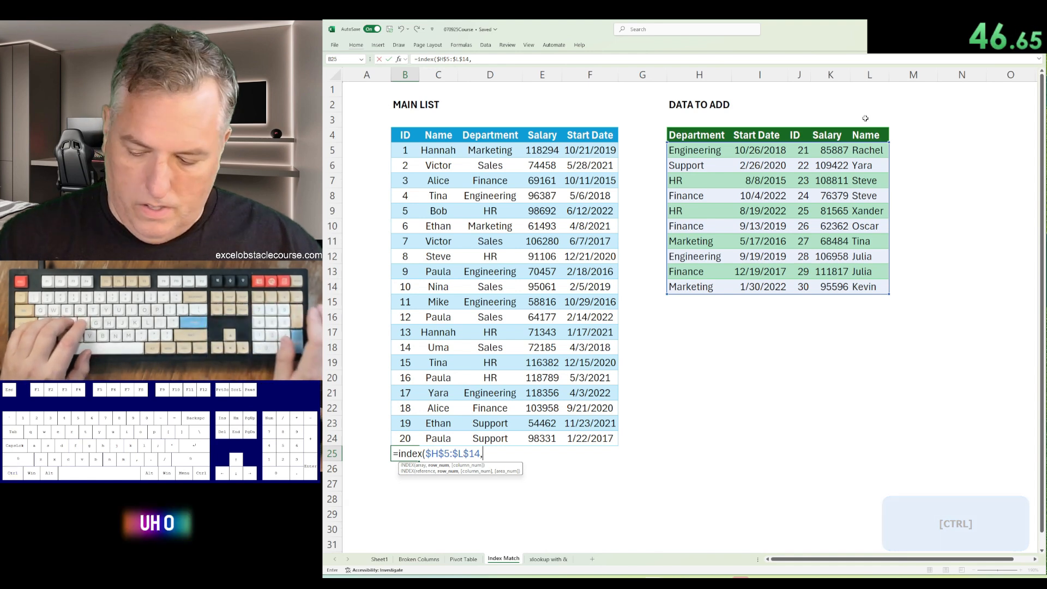
{"action": "type", "text": ",match("}
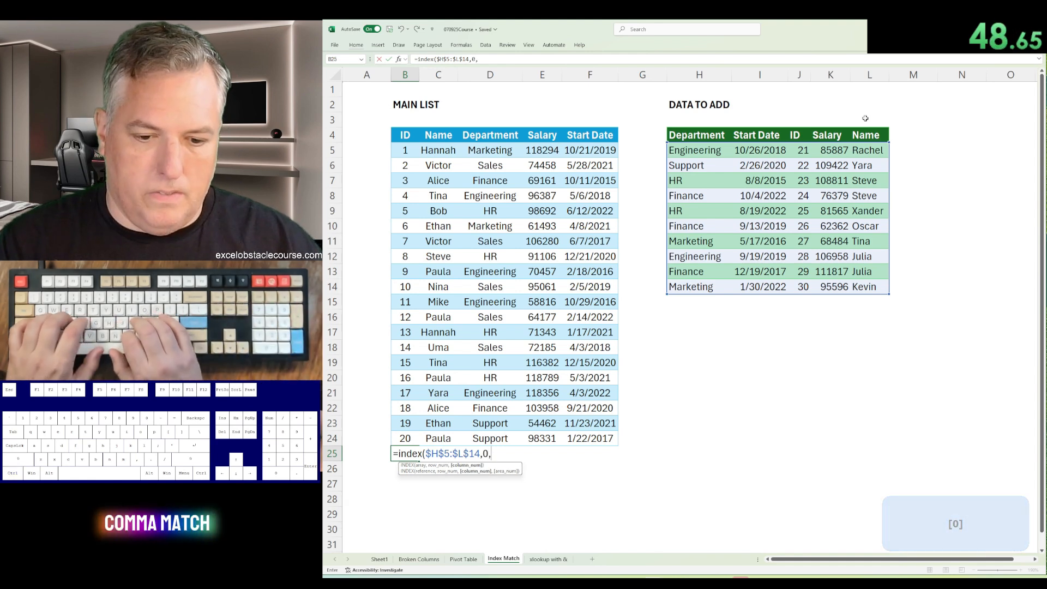
{"action": "key", "text": "ctrl+Up"}
{"action": "key", "text": "ctrl+Up"}
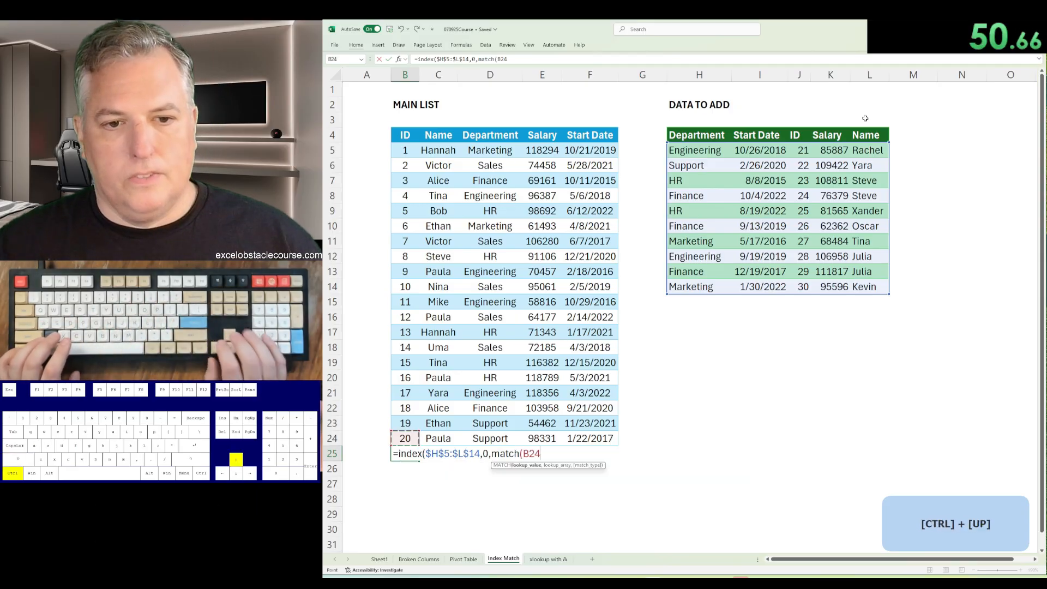
{"action": "key", "text": "ctrl+Right"}
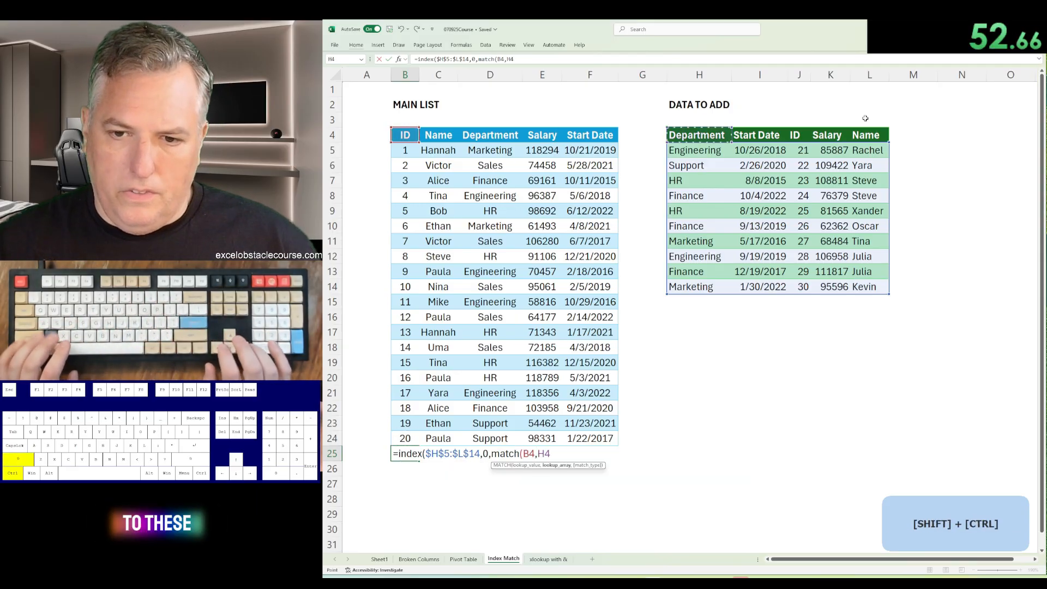
{"action": "key", "text": "F4"}
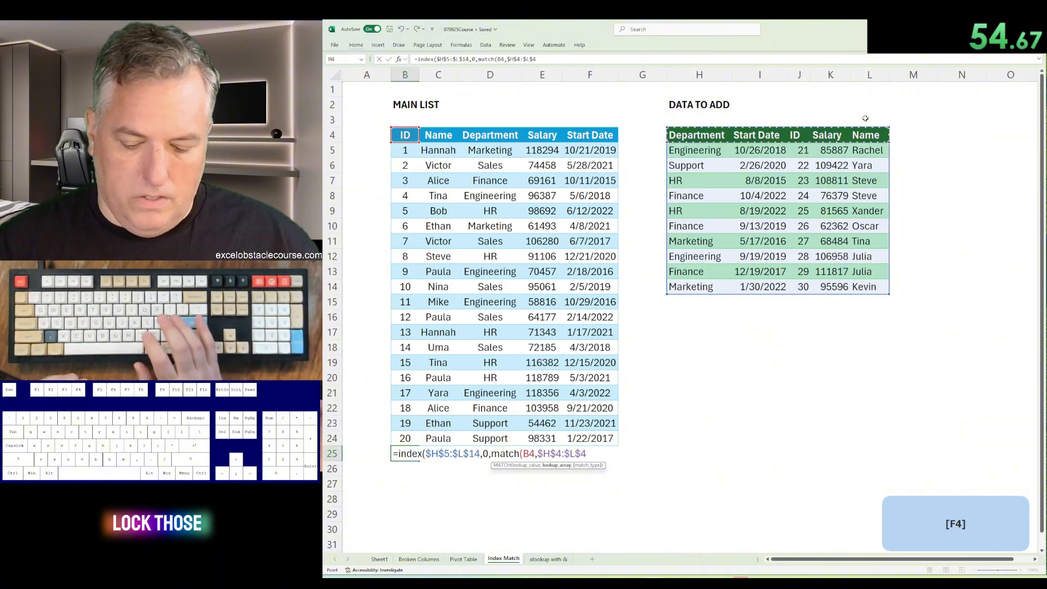
{"action": "type", "text": ",0"}
{"action": "key", "text": "Return"}
{"action": "key", "text": "Return"}
Step: Fill the B25 formula right across B25:F25
{"action": "key", "text": "Up"}
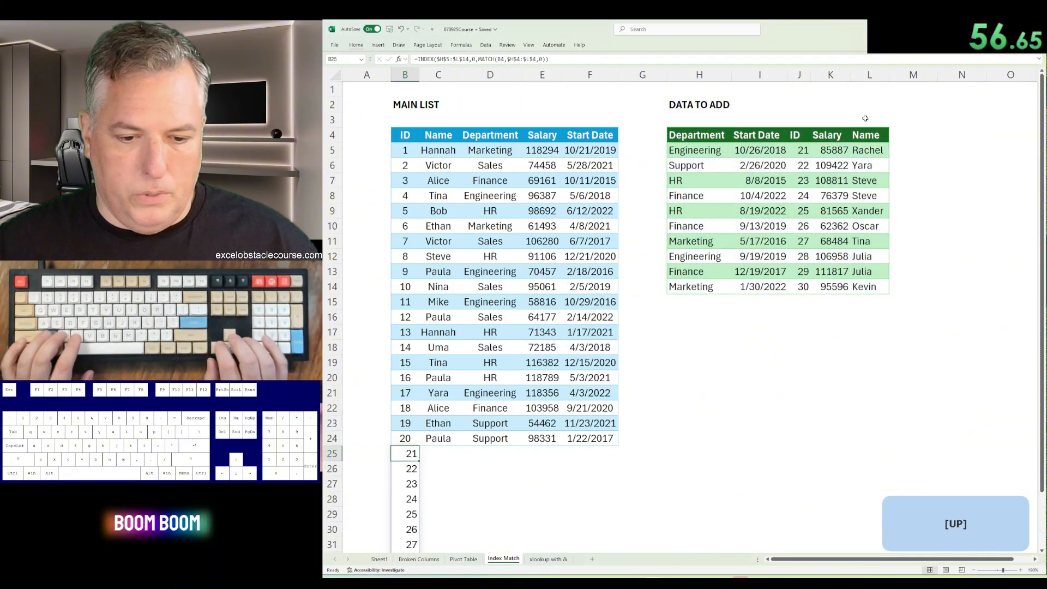
{"action": "key", "text": "ctrl+shift+Right"}
{"action": "key", "text": "ctrl+r"}
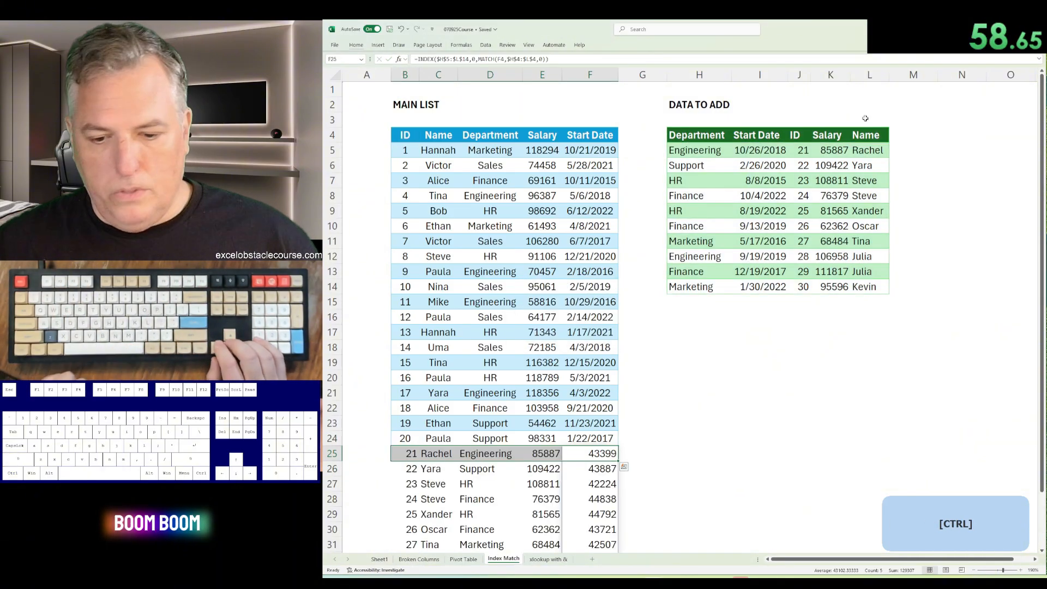
Step: On the xlookup with & sheet, start an XLOOKUP formula in G3 with D3:D12&E3:E12 as the lookup value
{"action": "key", "text": "ctrl+Page_Down"}
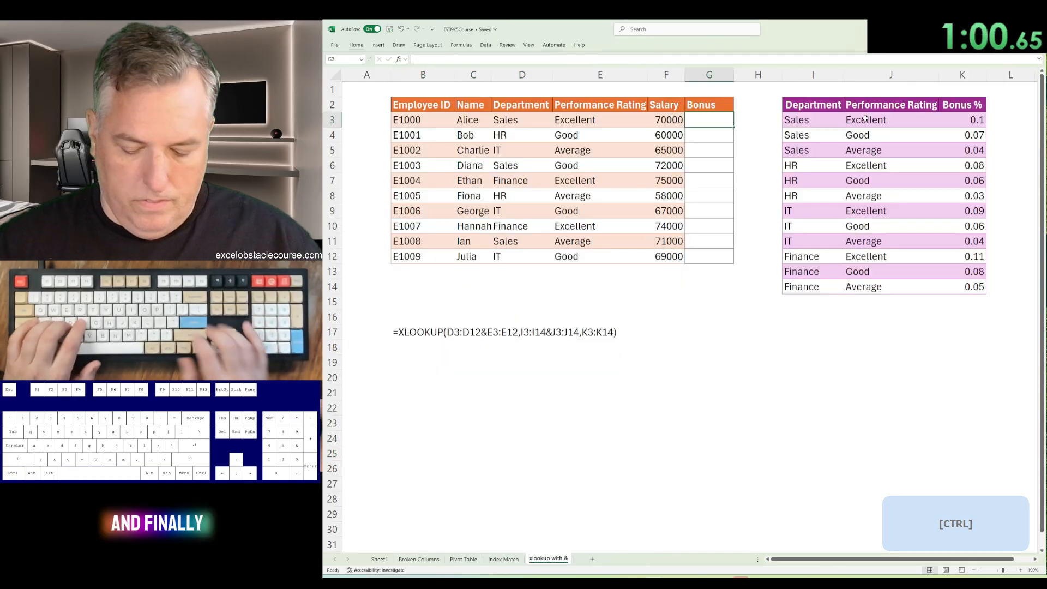
{"action": "type", "text": "=xlookup("}
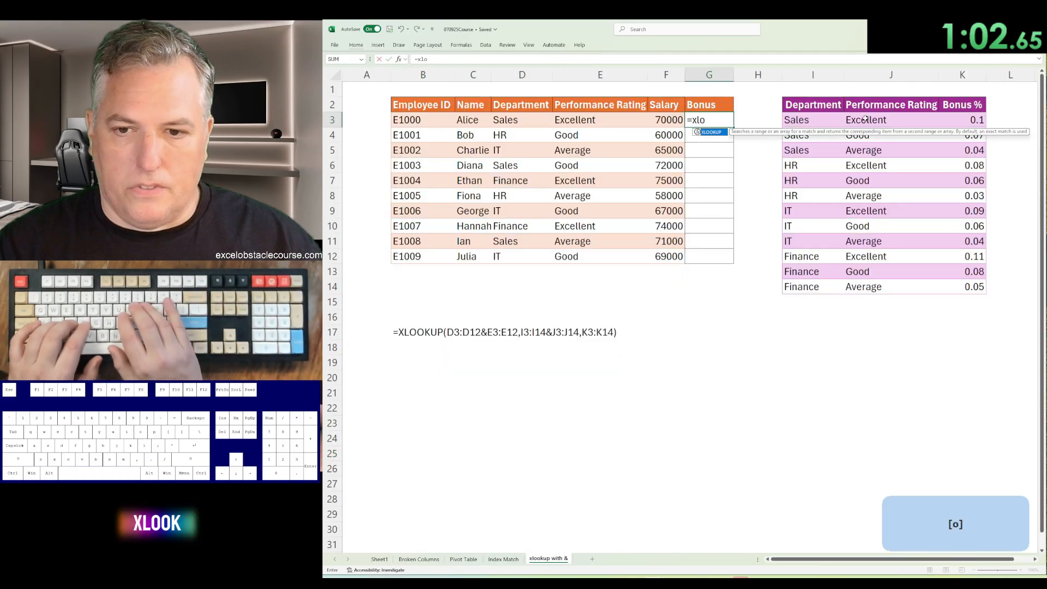
{"action": "key", "text": "Left"}
{"action": "key", "text": "Left"}
{"action": "key", "text": "Left"}
{"action": "key", "text": "ctrl+shift+Down"}
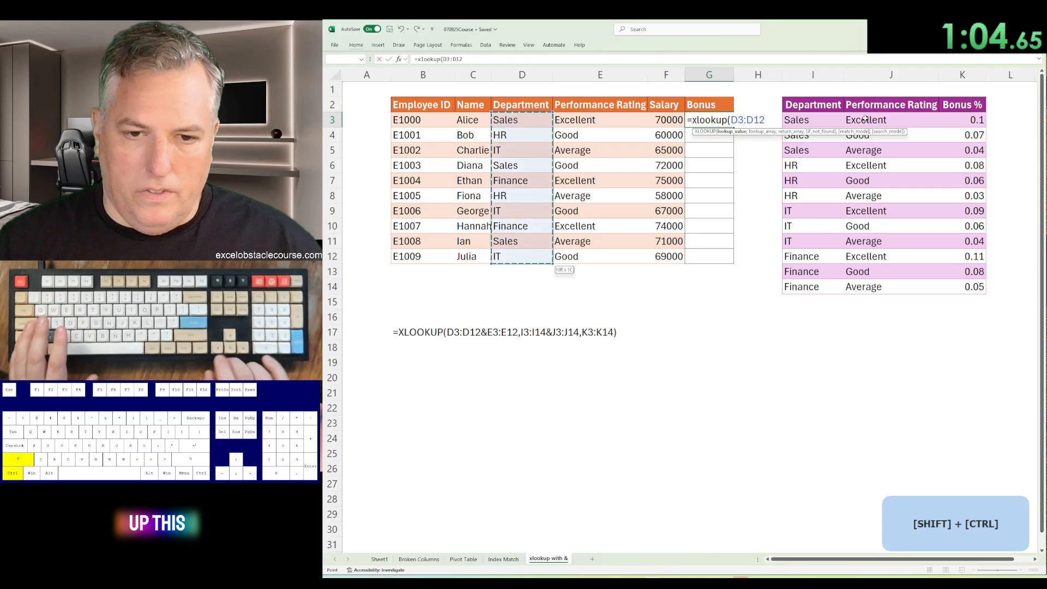
{"action": "type", "text": "&"}
{"action": "key", "text": "Left"}
{"action": "key", "text": "Left"}
{"action": "key", "text": "ctrl+shift+Down"}
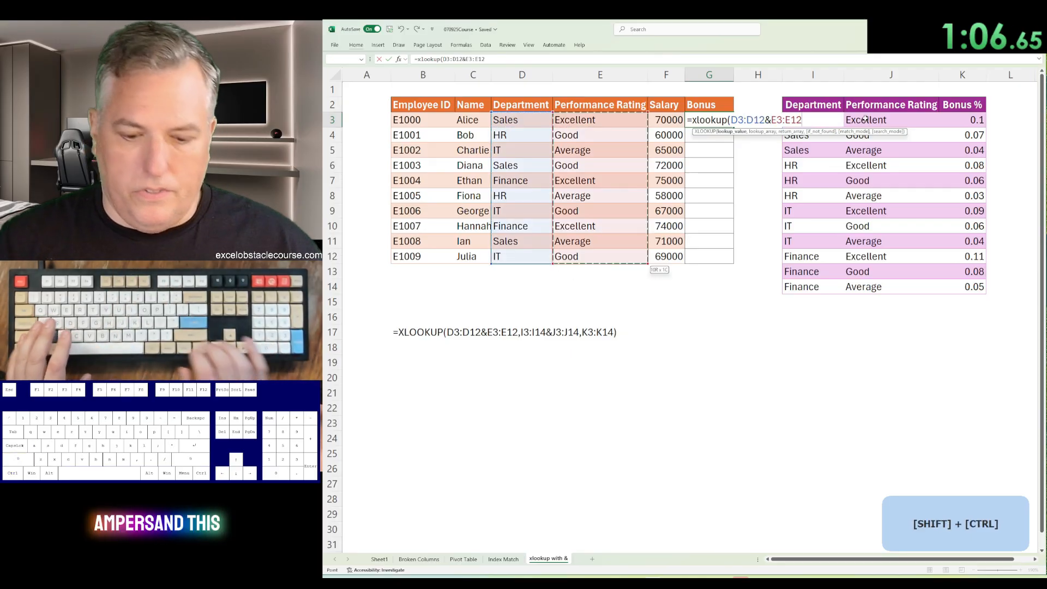
Step: Continue the G3 XLOOKUP formula with I3:I14& as the first part of the lookup array
{"action": "type", "text": ","}
{"action": "key", "text": "ctrl+Right"}
{"action": "key", "text": "ctrl+shift+Down"}
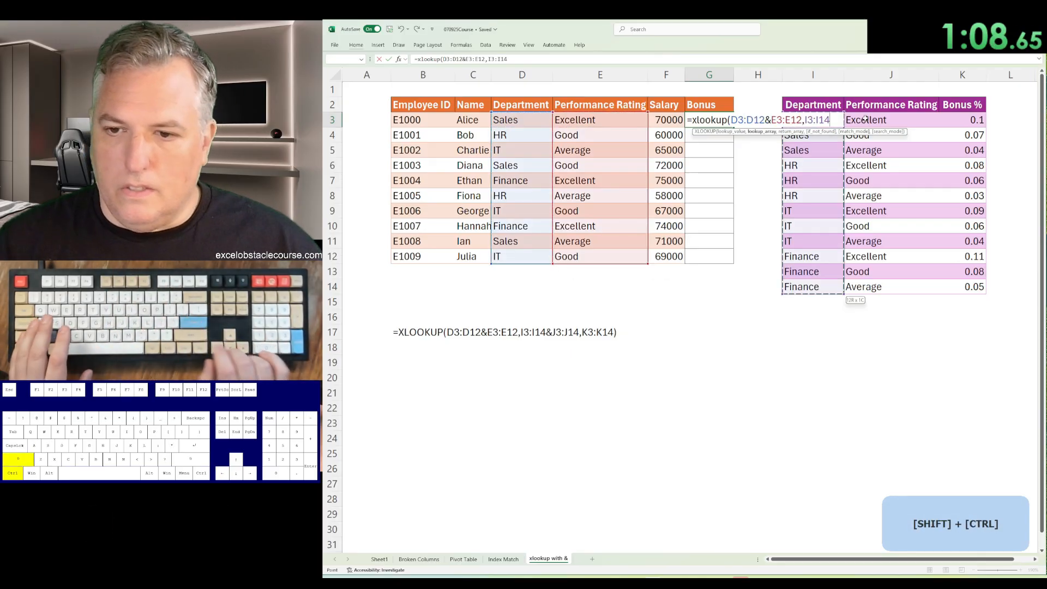
{"action": "type", "text": "&"}
{"action": "key", "text": "ctrl+Right"}
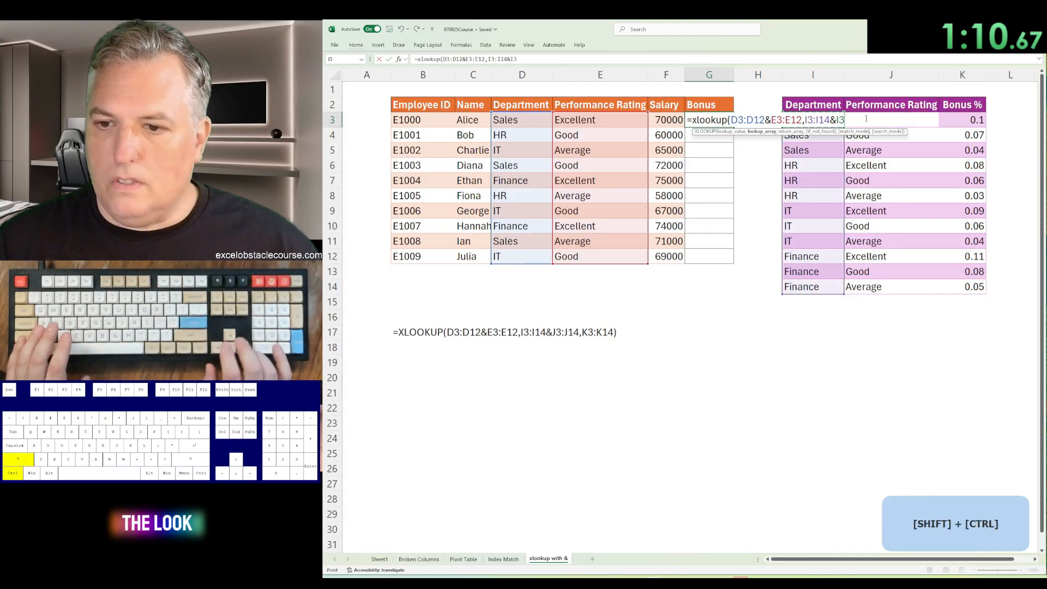
{"action": "key", "text": "ctrl+shift+Down"}
{"action": "type", "text": "0"}
{"action": "key", "text": "Left"}
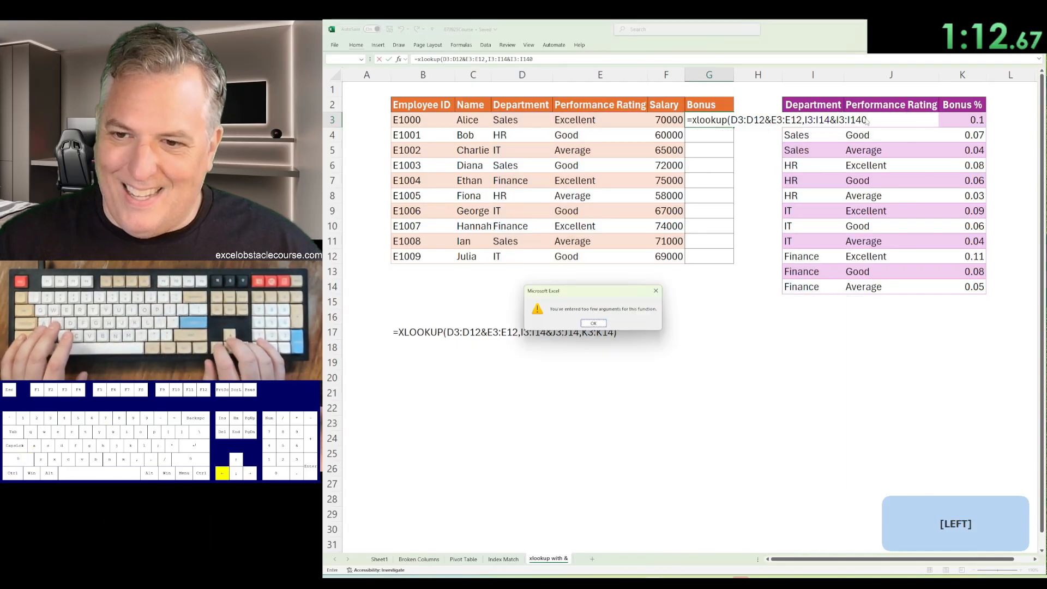
{"action": "key", "text": "Return"}
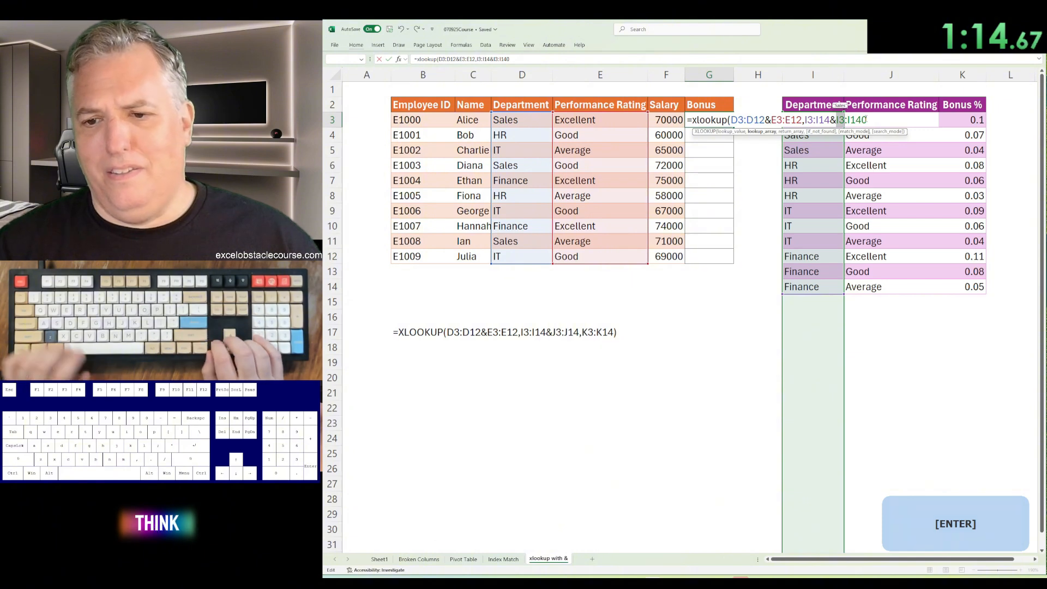
{"action": "key", "text": "shift+Right"}
{"action": "key", "text": "shift+Right"}
{"action": "key", "text": "shift+Right"}
{"action": "key", "text": "shift+Right"}
{"action": "key", "text": "shift+Right"}
{"action": "key", "text": "shift+Right"}
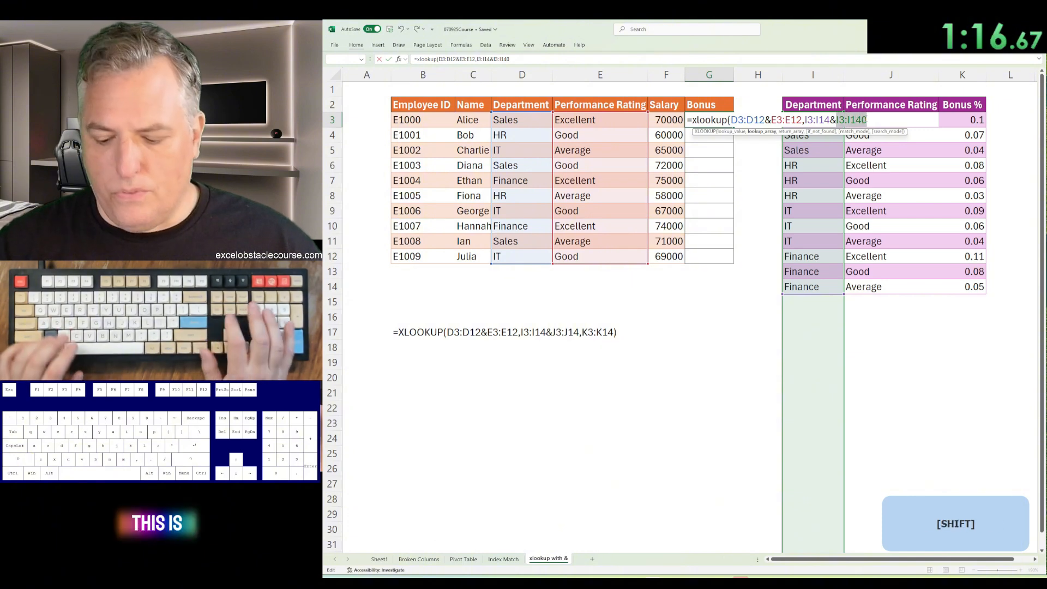
{"action": "key", "text": "BackSpace"}
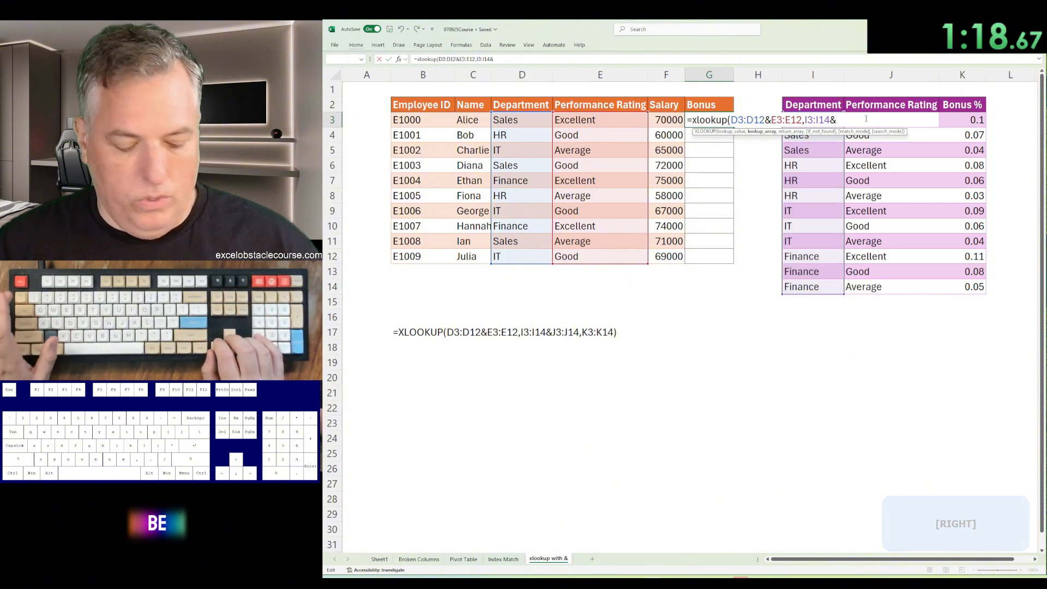
Step: Complete the G3 XLOOKUP formula with J3:J14 joined to the lookup array and K3:K14 as the return array
{"action": "key", "text": "F2"}
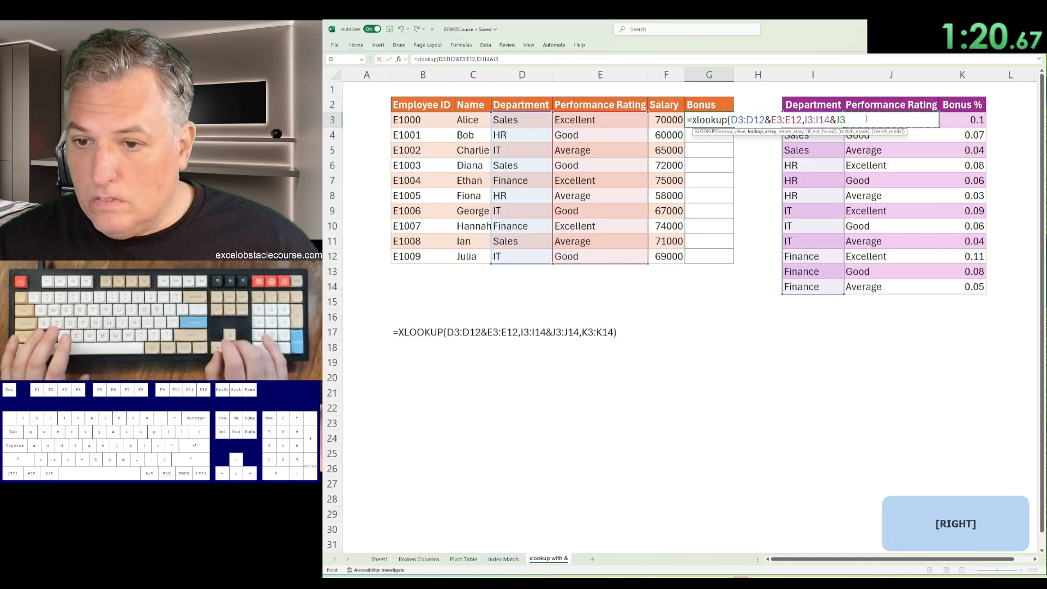
{"action": "key", "text": "ctrl+shift+Down"}
{"action": "type", "text": ","}
{"action": "key", "text": "ctrl+Right"}
{"action": "key", "text": "ctrl+Right"}
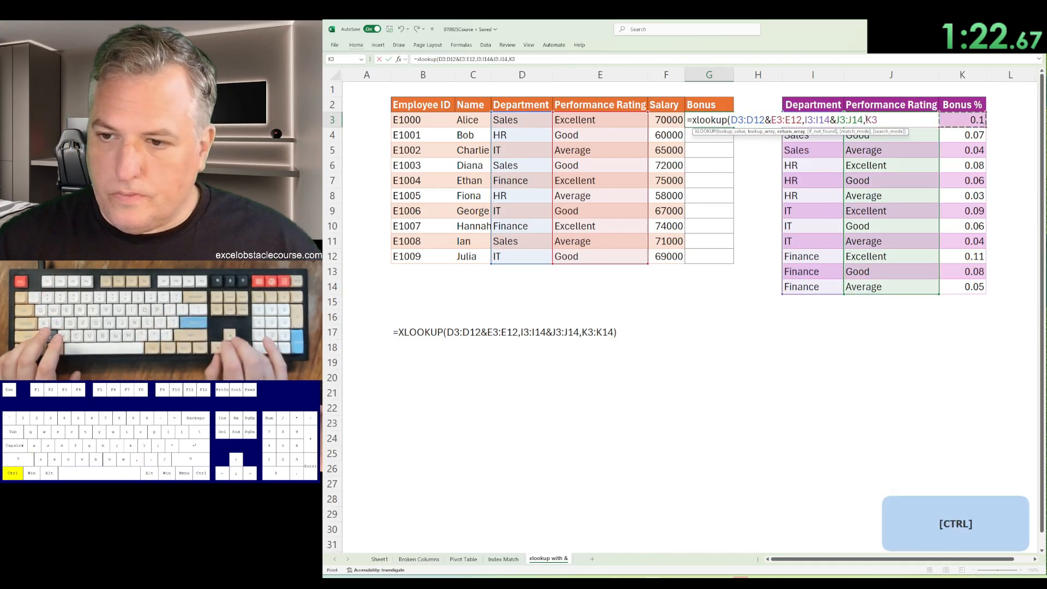
{"action": "key", "text": "ctrl+shift+Down"}
{"action": "key", "text": "Return"}
{"action": "key", "text": "ctrl+n"}
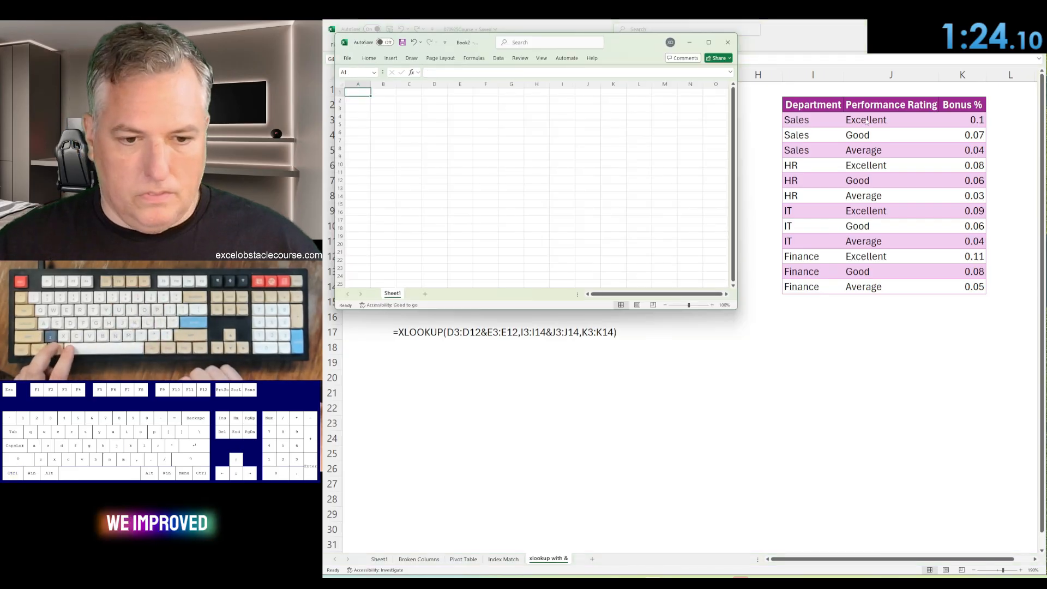
{"action": "key", "text": "ctrl+w"}
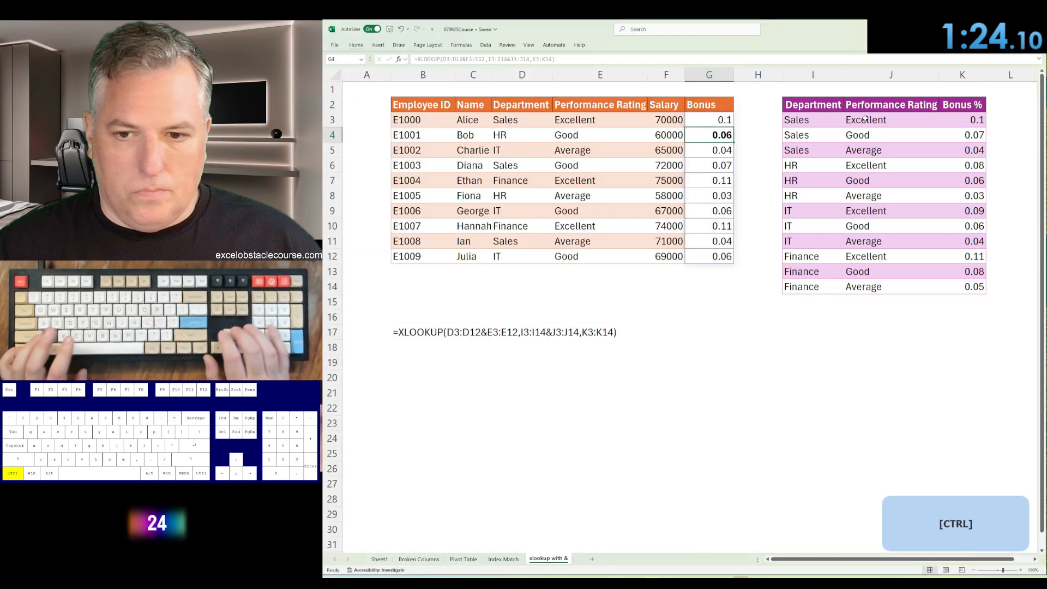
Step: Undo the attempt's edits until the Broken Columns sheet is back to its original broken layout
{"action": "key", "text": "ctrl+Page_Up"}
{"action": "key", "text": "ctrl+z"}
{"action": "key", "text": "ctrl+z"}
{"action": "key", "text": "ctrl+z"}
{"action": "key", "text": "ctrl+z"}
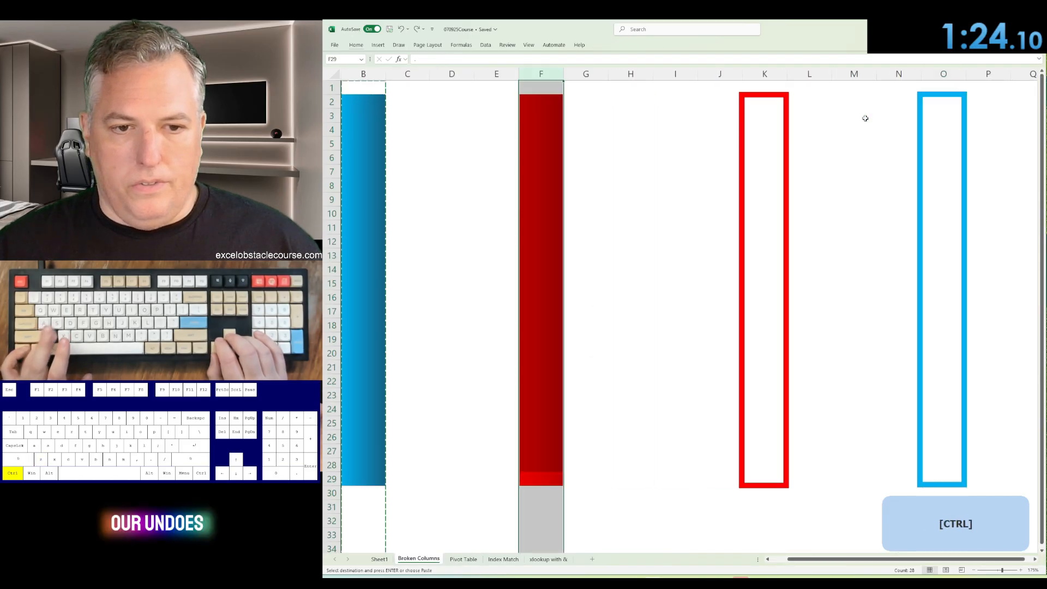
{"action": "key", "text": "ctrl+z"}
{"action": "key", "text": "ctrl+z"}
{"action": "key", "text": "ctrl+z"}
{"action": "key", "text": "ctrl+z"}
{"action": "key", "text": "ctrl+z"}
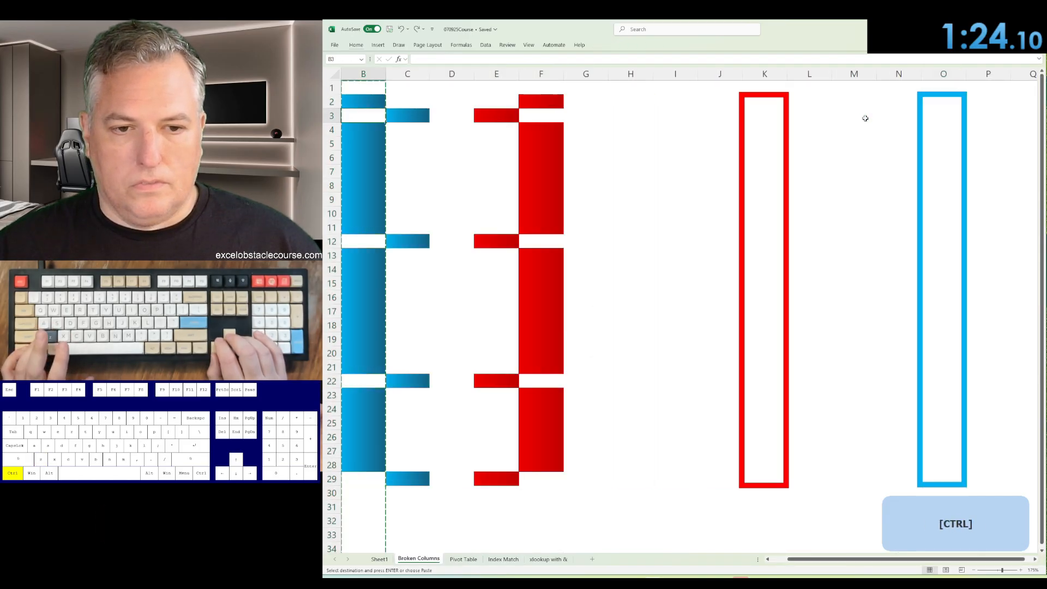
{"action": "key", "text": "Left"}
{"action": "key", "text": "Escape"}
{"action": "key", "text": "ctrl+z"}
{"action": "key", "text": "ctrl+z"}
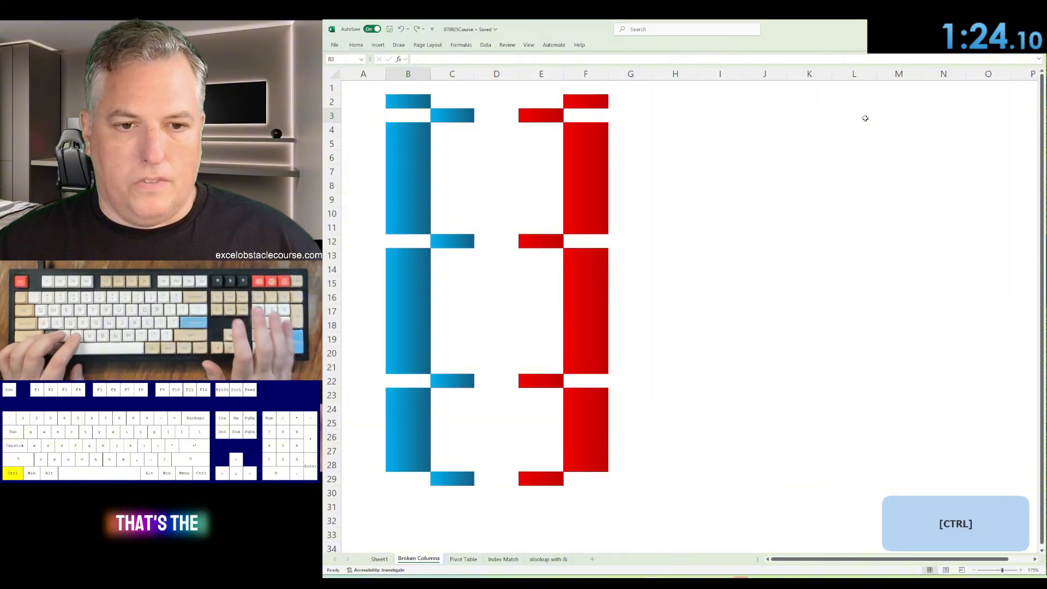
Step: Check that the Pivot Table, Index Match and xlookup with & sheets are reset, then return to Broken Columns
{"action": "key", "text": "ctrl+Page_Down"}
{"action": "key", "text": "ctrl+Page_Down"}
{"action": "key", "text": "ctrl+Page_Down"}
{"action": "key", "text": "ctrl+Page_Up"}
{"action": "key", "text": "ctrl+Page_Up"}
{"action": "key", "text": "ctrl+Page_Up"}
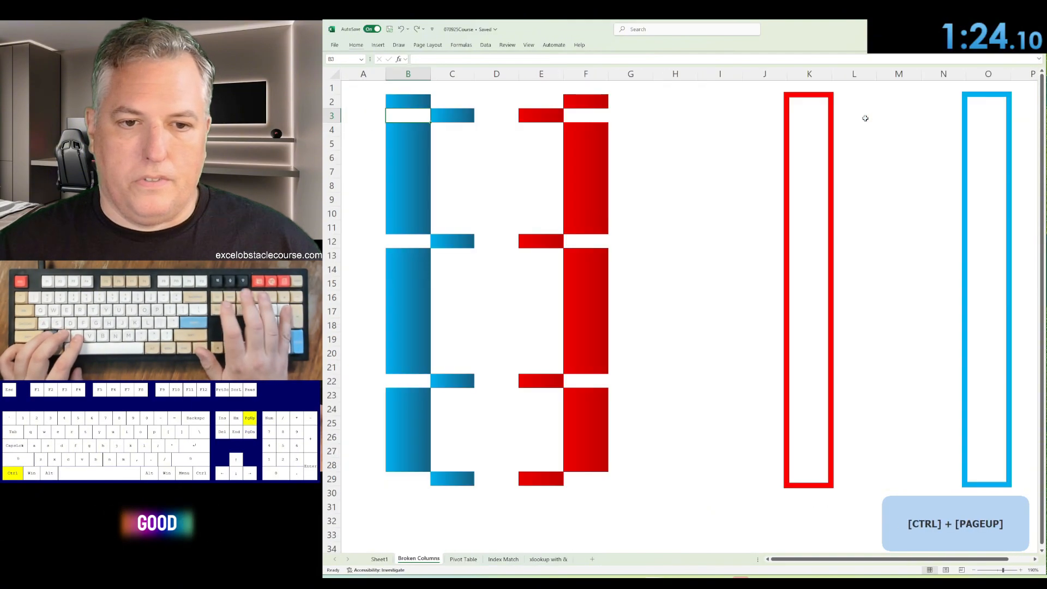
Step: On Sheet1, log 1:24.1 in C5 as the result of attempt 3
{"action": "key", "text": "ctrl+Page_Up"}
{"action": "key", "text": "Down"}
{"action": "key", "text": "Down"}
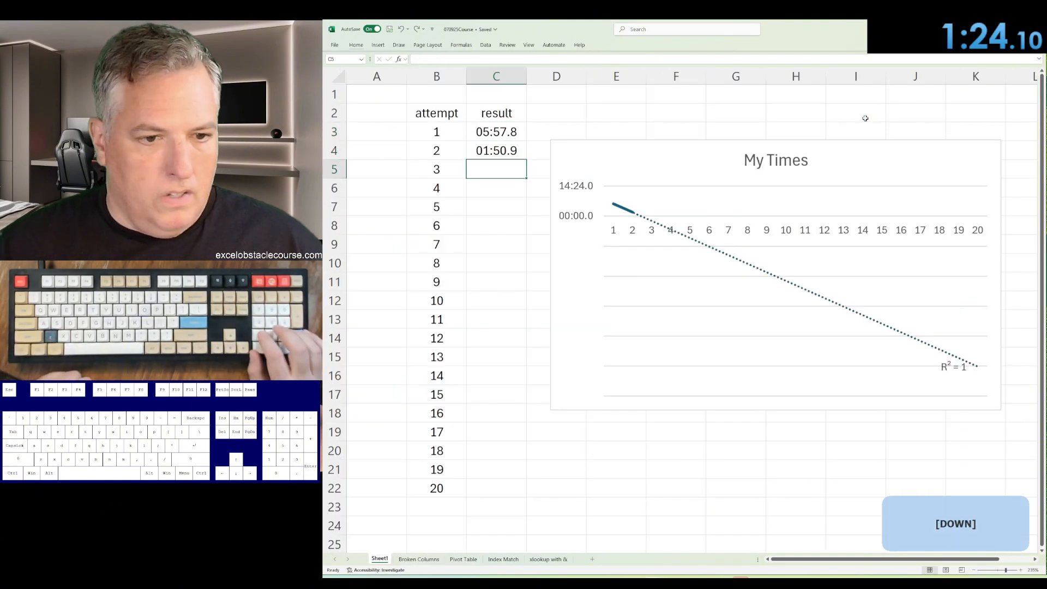
{"action": "type", "text": "1:24."}
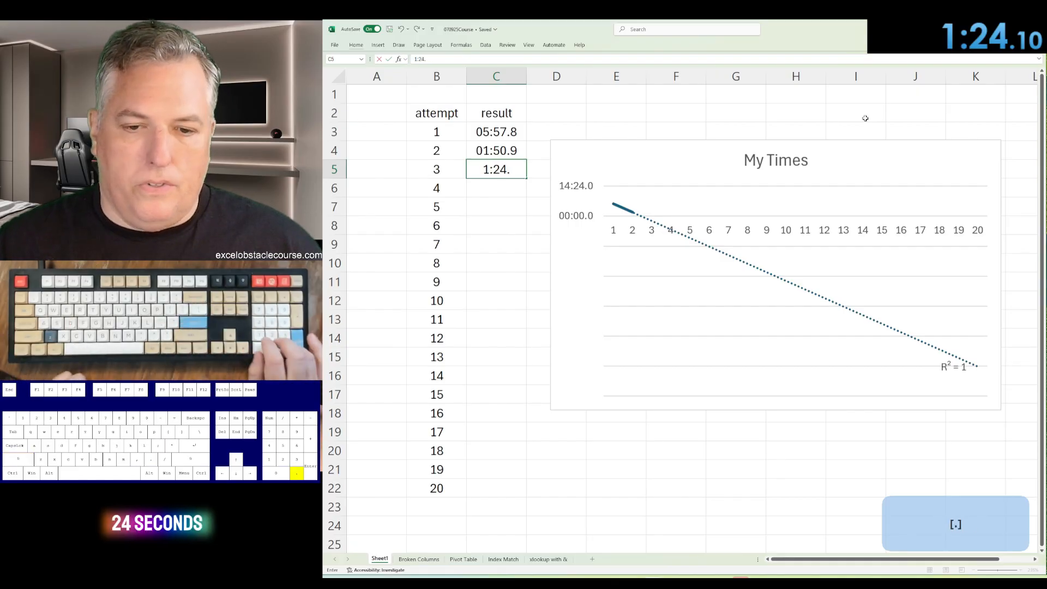
{"action": "type", "text": "1"}
{"action": "key", "text": "Return"}
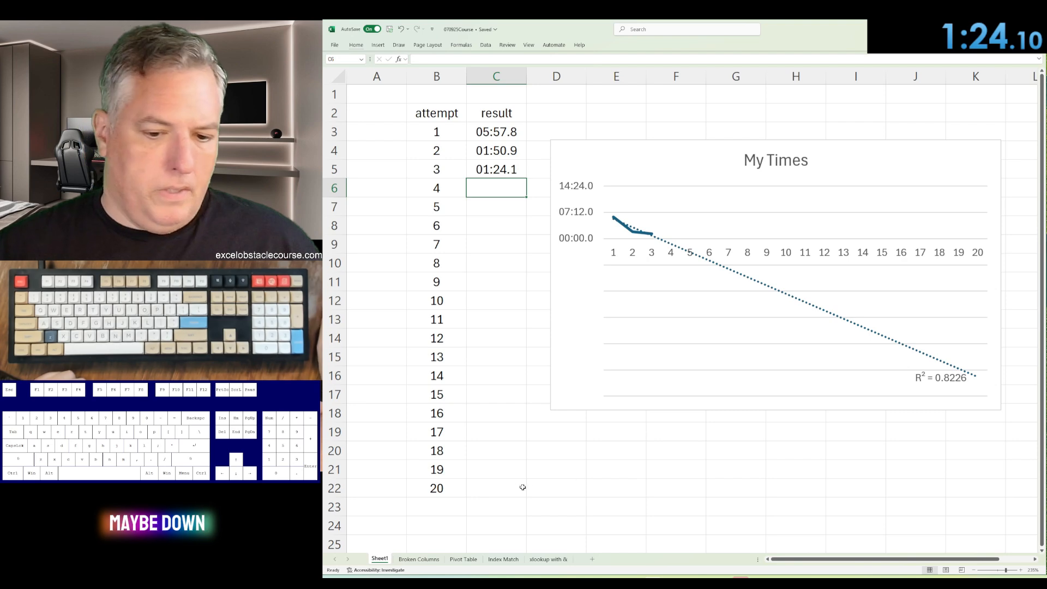
Step: Enter 0 in C22 as a placeholder result for attempt 20, then go back to C5
{"action": "left_click", "coordinate": [474, 487]}
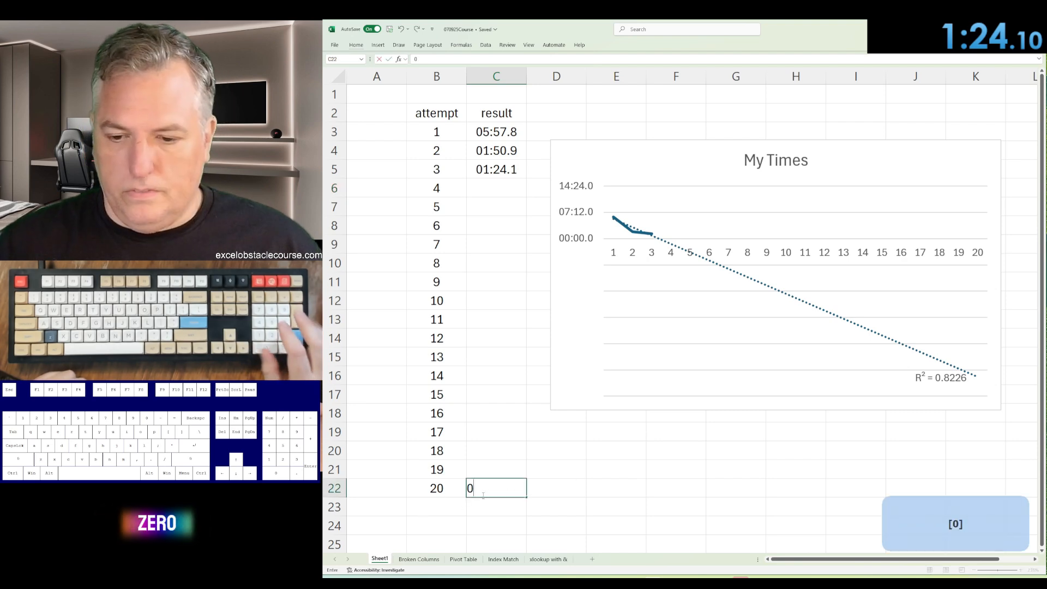
{"action": "key", "text": "Return"}
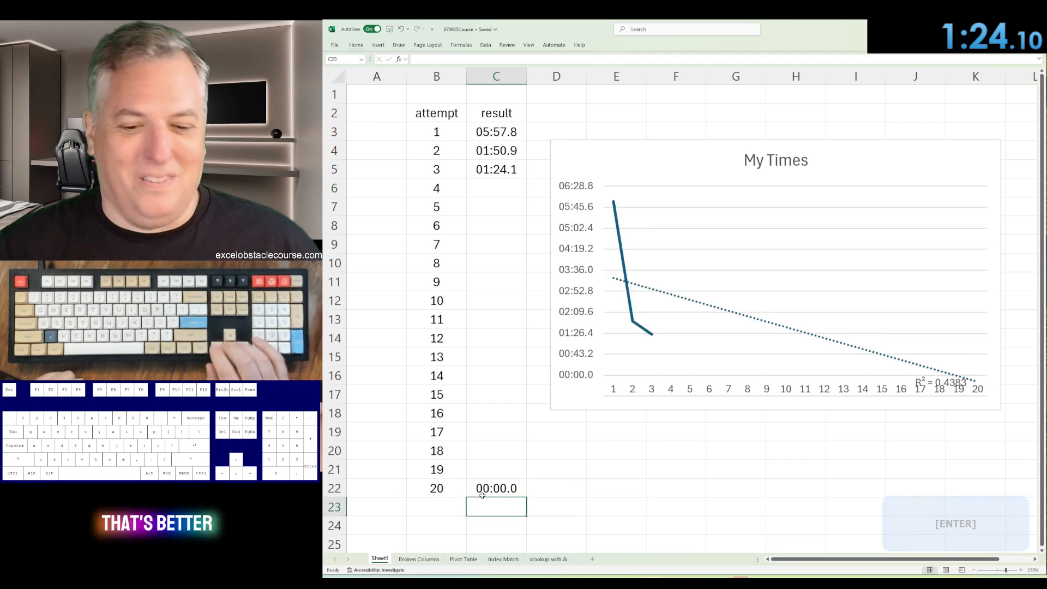
{"action": "key", "text": "Up"}
{"action": "key", "text": "ctrl+Up"}
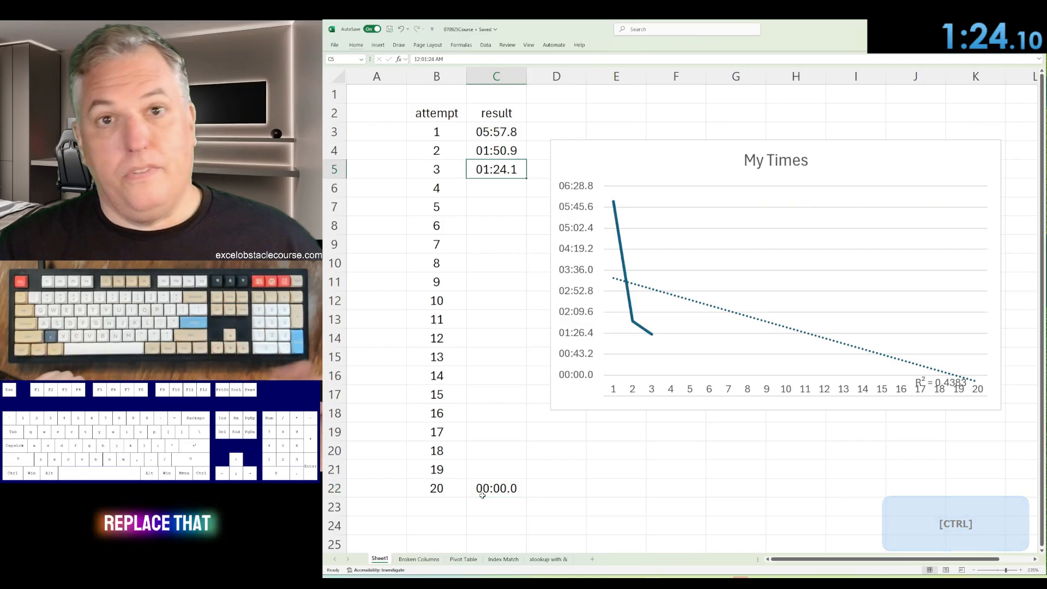
Step: On Broken Columns, delete the blank cells in column B at rows 3, 12, 22 and 29, shifting cells left
{"action": "key", "text": "ctrl+Page_Down"}
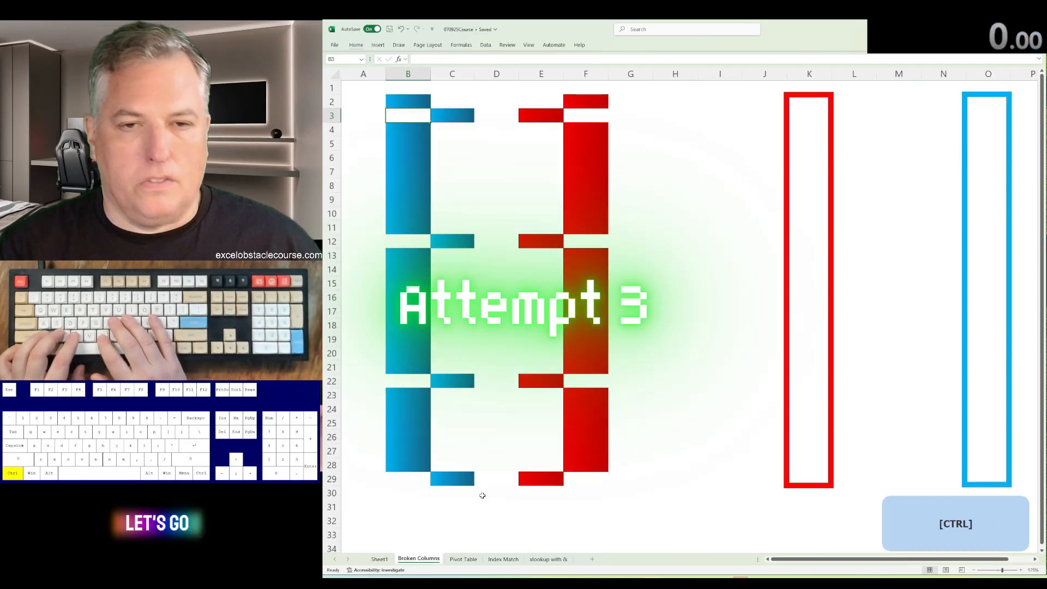
{"action": "key", "text": "ctrl+minus"}
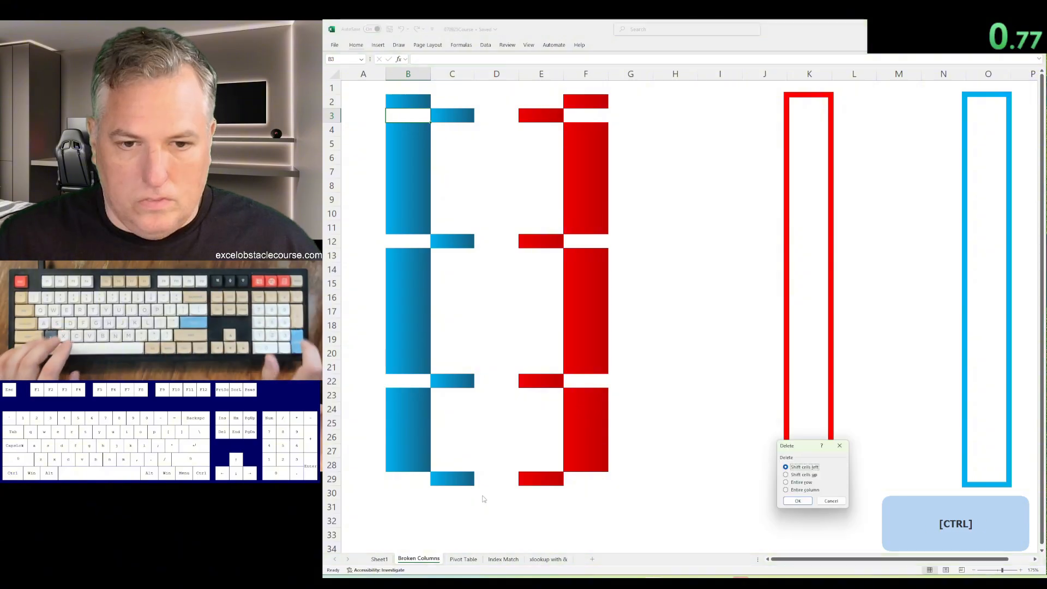
{"action": "key", "text": "Return"}
{"action": "key", "text": "F4"}
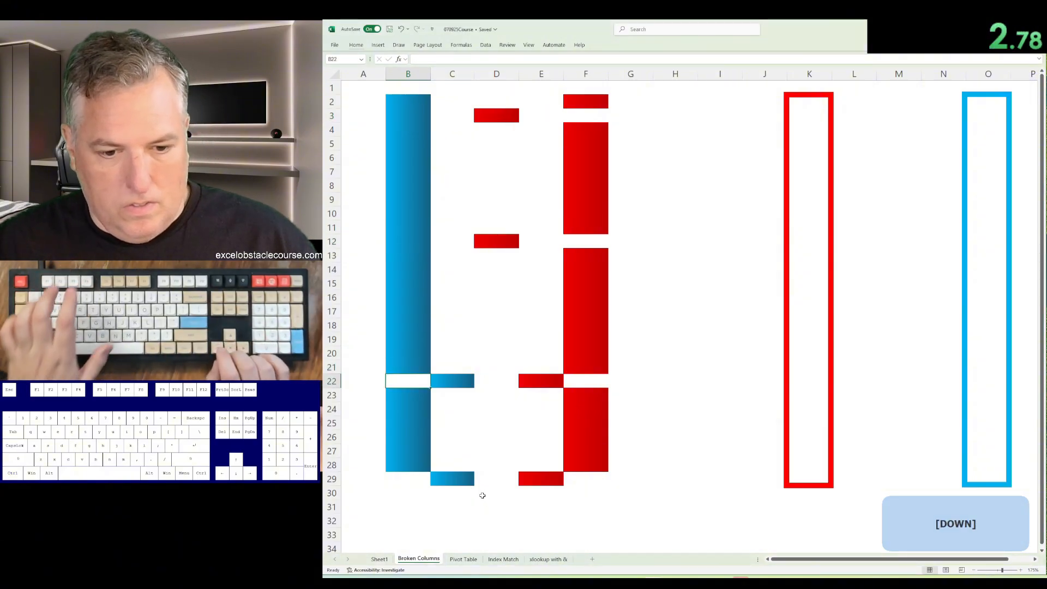
{"action": "key", "text": "F4"}
{"action": "key", "text": "ctrl+Down"}
{"action": "key", "text": "Down"}
{"action": "key", "text": "F4"}
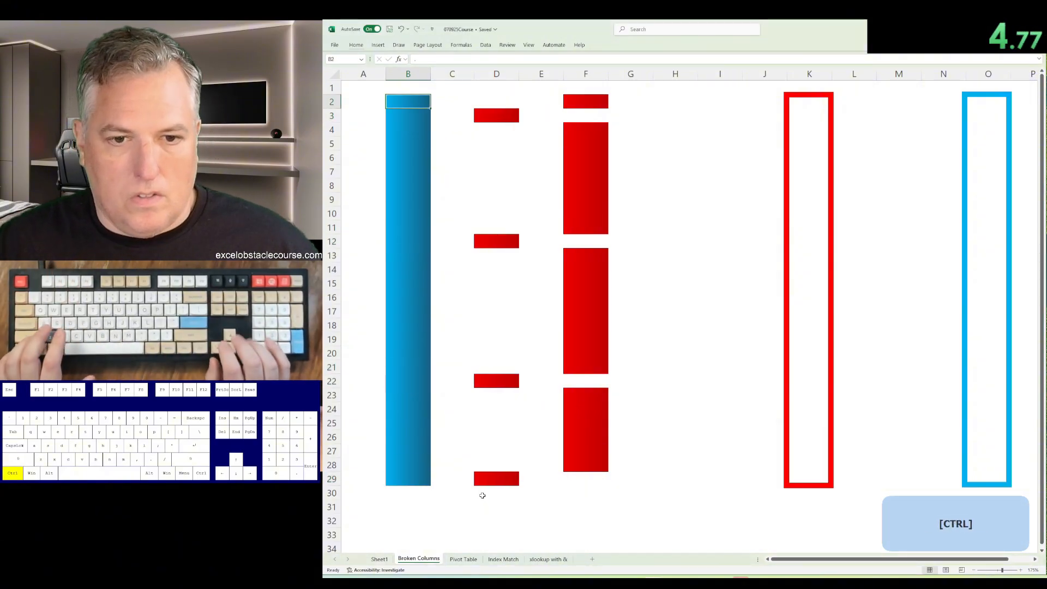
Step: Insert two cells at D3:E3, shifting cells right so the red piece lines up in column F
{"action": "key", "text": "Down"}
{"action": "key", "text": "Right"}
{"action": "key", "text": "Right"}
{"action": "key", "text": "shift+Right"}
{"action": "key", "text": "ctrl+plus"}
{"action": "key", "text": "Return"}
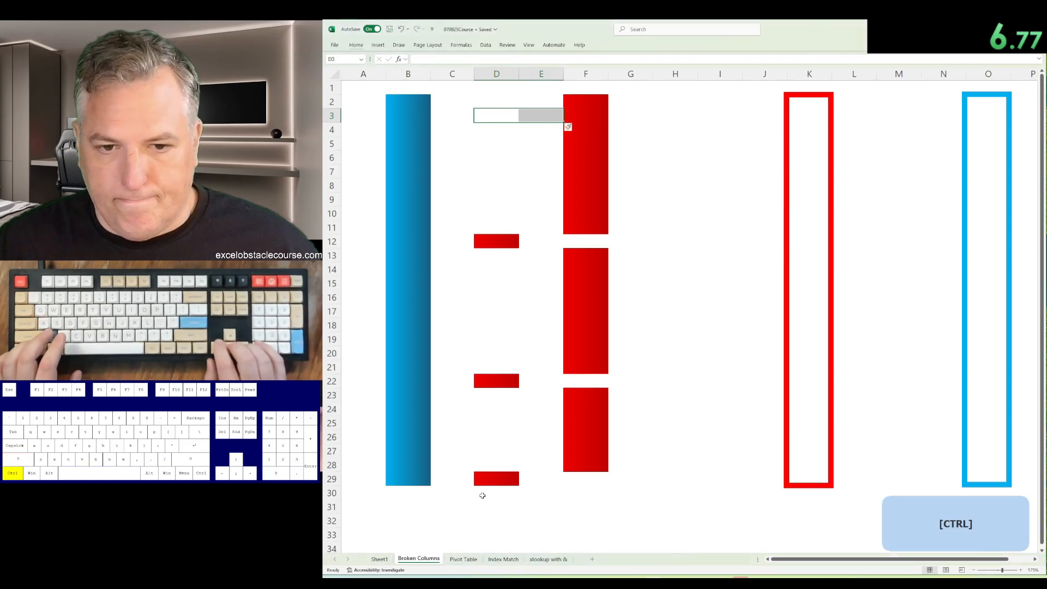
Step: Repeat the two-cell insertion at columns D:E in rows 12, 22 and 29 to complete the red column
{"action": "key", "text": "ctrl+Down"}
{"action": "key", "text": "shift+Right"}
{"action": "key", "text": "F4"}
{"action": "key", "text": "ctrl+Down"}
{"action": "key", "text": "shift+Right"}
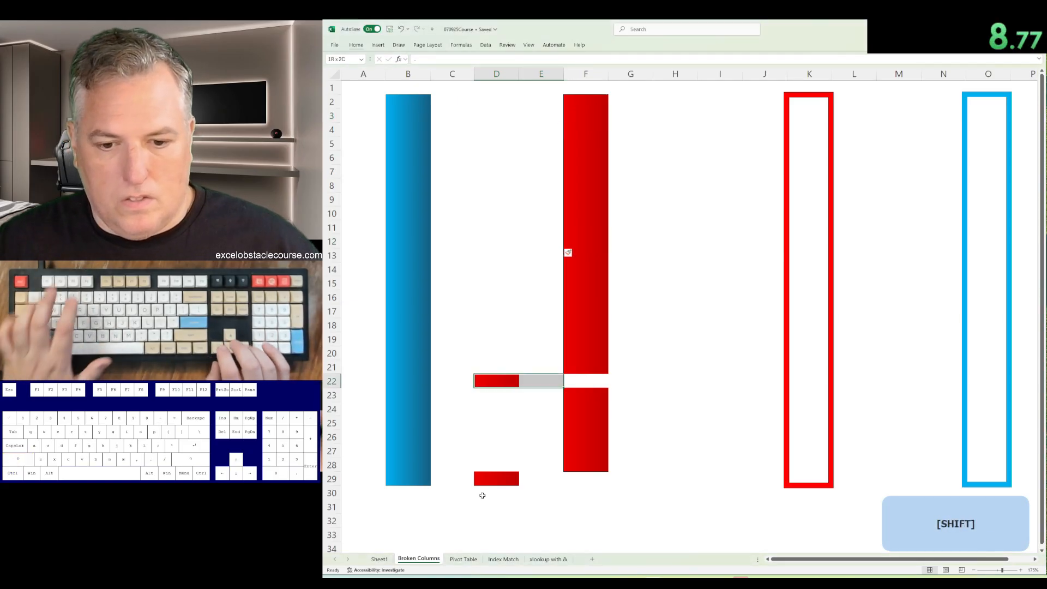
{"action": "key", "text": "F4"}
{"action": "key", "text": "ctrl+Down"}
{"action": "key", "text": "shift+Right"}
{"action": "key", "text": "F4"}
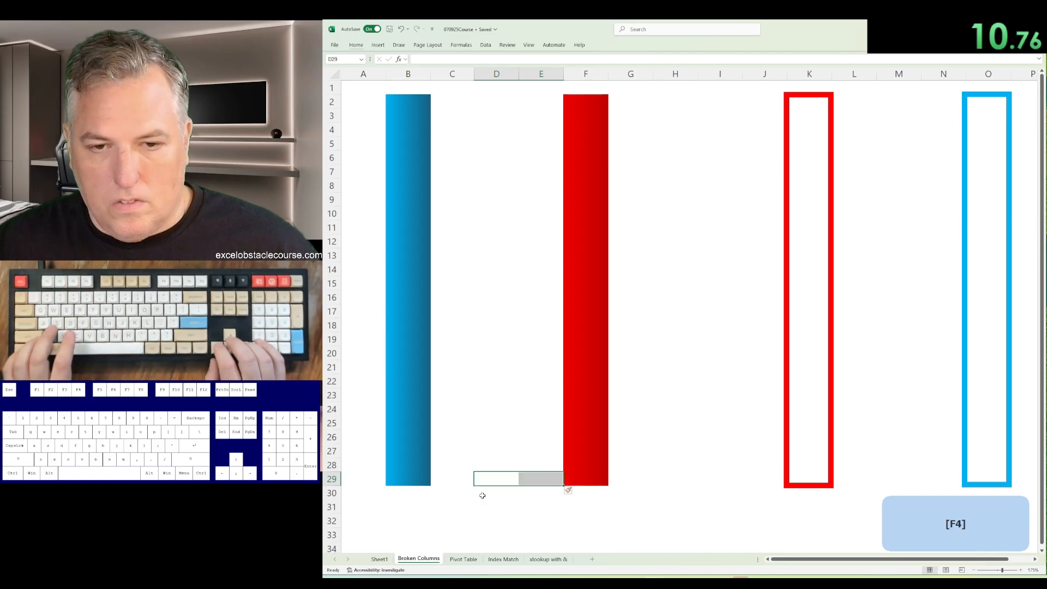
Step: Insert five columns at column E to move the red column into the red outline at column K
{"action": "key", "text": "Right"}
{"action": "key", "text": "ctrl+space"}
{"action": "key", "text": "ctrl+plus"}
{"action": "key", "text": "ctrl+plus"}
{"action": "key", "text": "ctrl+plus"}
{"action": "key", "text": "ctrl+plus"}
{"action": "key", "text": "ctrl+plus"}
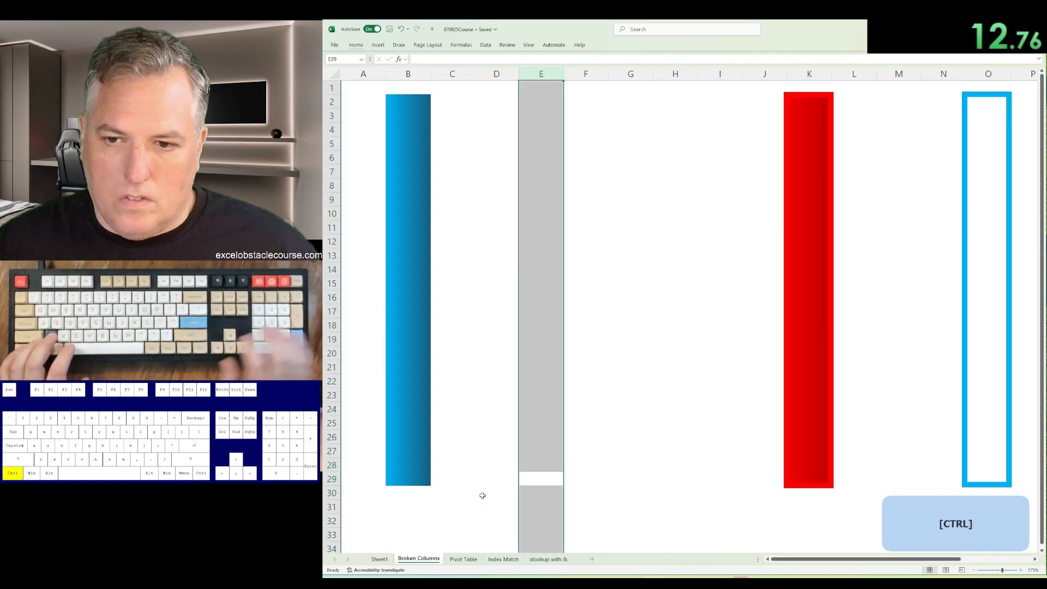
Step: Copy the blue column B and insert it at the blue outline in column O
{"action": "key", "text": "ctrl+Left"}
{"action": "key", "text": "ctrl+space"}
{"action": "key", "text": "ctrl+c"}
{"action": "key", "text": "ctrl+Right"}
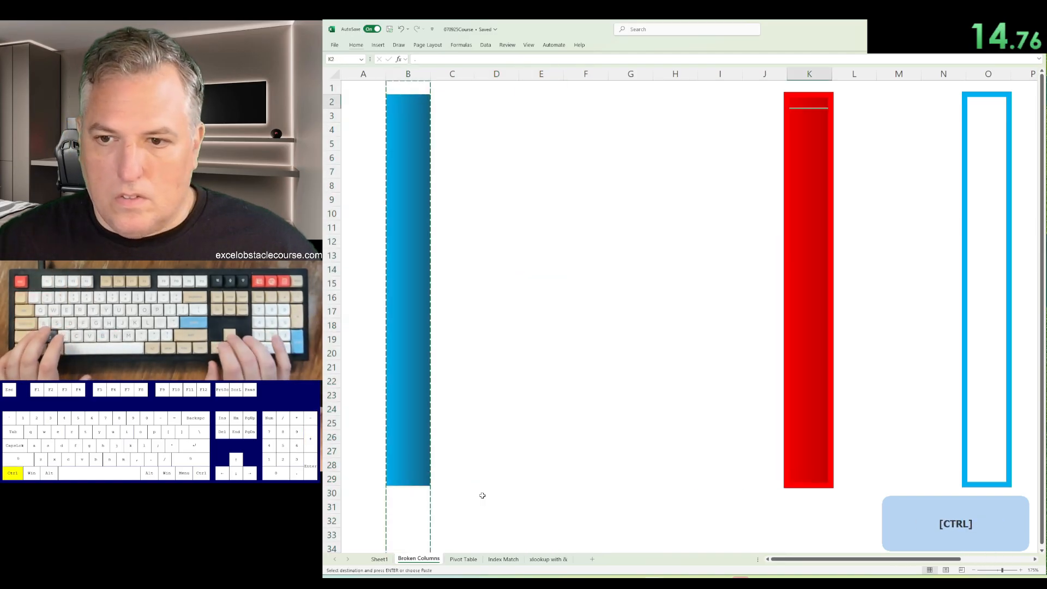
{"action": "key", "text": "Right"}
{"action": "key", "text": "Right"}
{"action": "key", "text": "Right"}
{"action": "key", "text": "ctrl+space"}
{"action": "key", "text": "ctrl+plus"}
Step: On the Pivot Table sheet, create a PivotTable from table1 on the existing sheet with the PivotTable Wizard
{"action": "key", "text": "ctrl+Page_Down"}
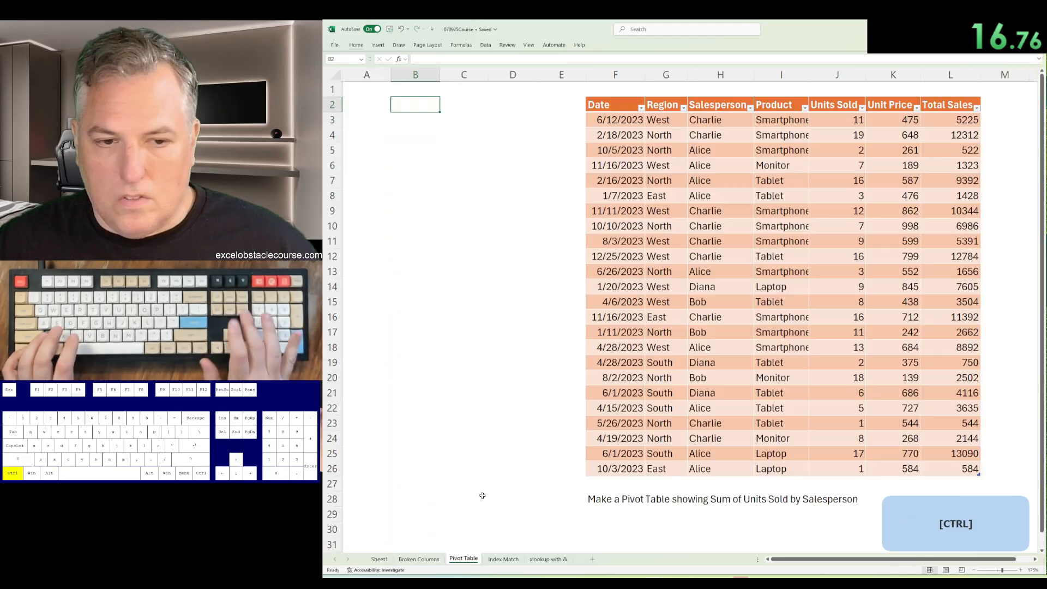
{"action": "key", "text": "alt+d"}
{"action": "key", "text": "p"}
{"action": "key", "text": "Return"}
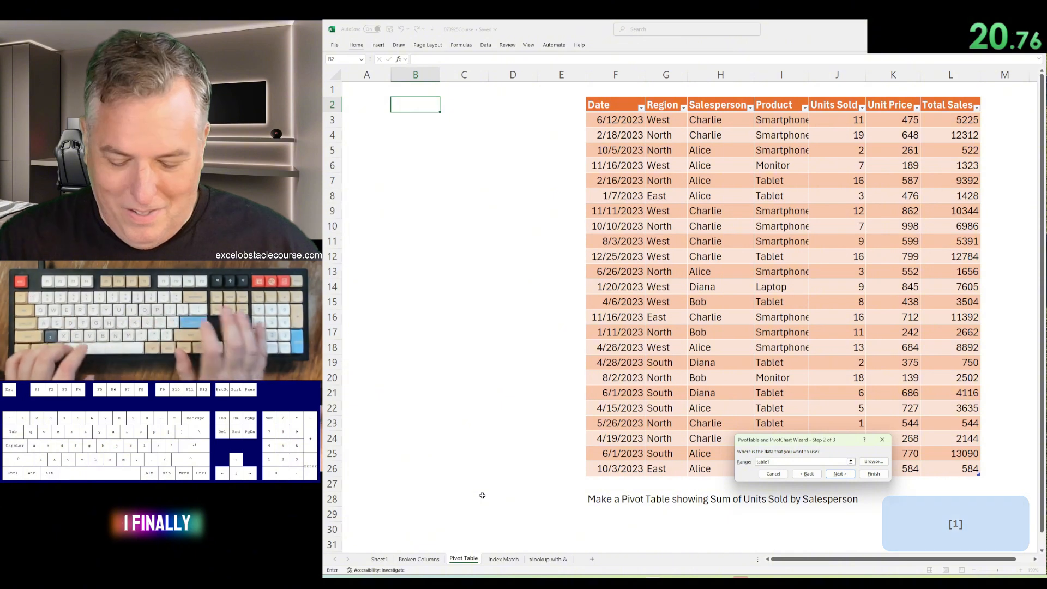
{"action": "key", "text": "Return"}
{"action": "key", "text": "Return"}
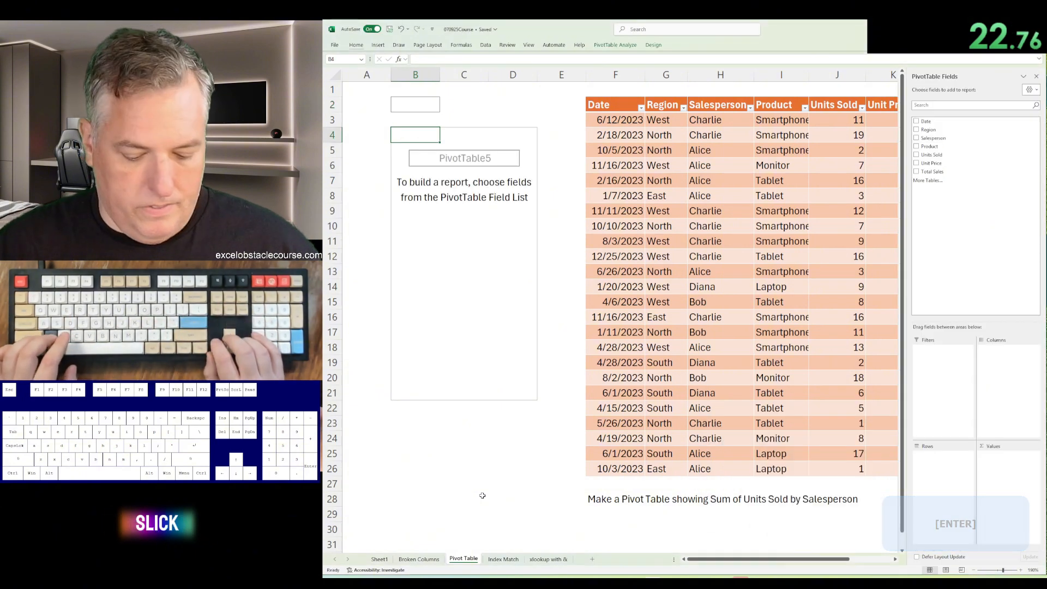
Step: Add the Salesperson and Units Sold fields to the PivotTable to show Sum of Units Sold by Salesperson
{"action": "key", "text": "shift+F6"}
{"action": "key", "text": "Down"}
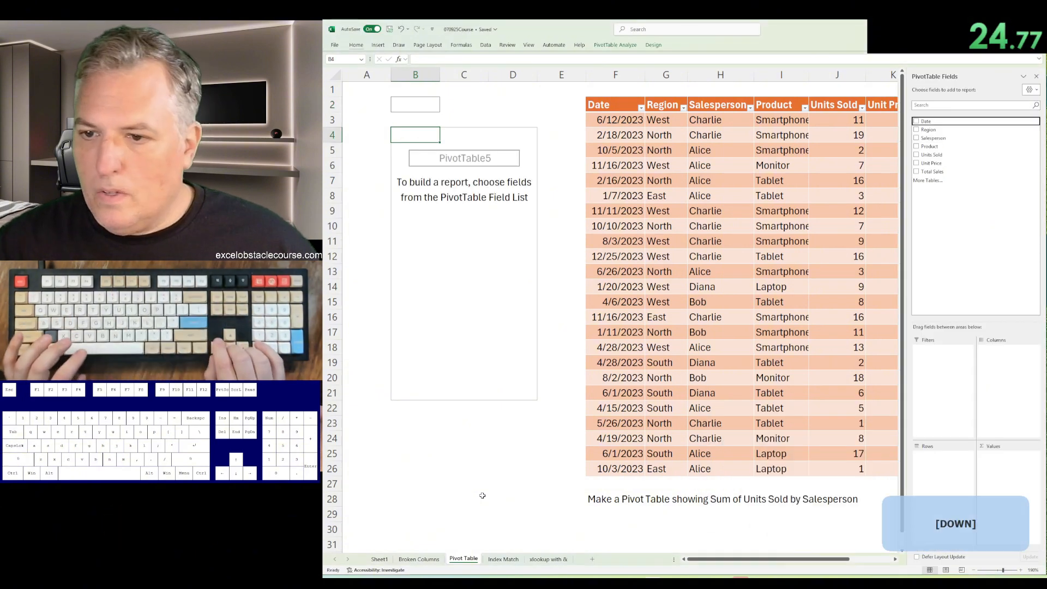
{"action": "key", "text": "space"}
{"action": "key", "text": "Down"}
{"action": "key", "text": "Down"}
{"action": "key", "text": "space"}
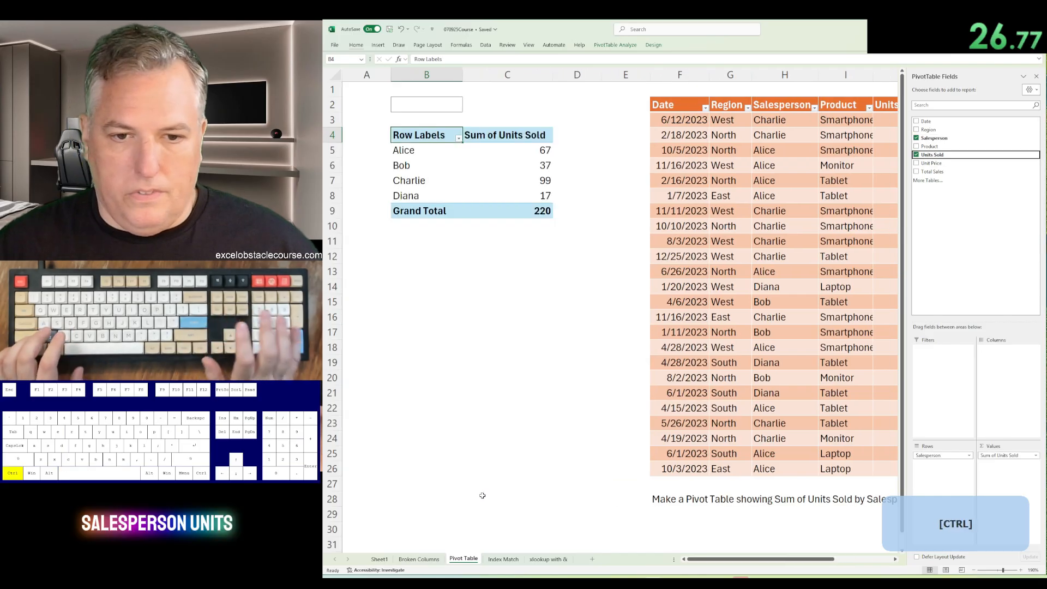
Step: On the Index Match sheet, start an INDEX formula in B25 with the absolute array $H$5:$L$14
{"action": "key", "text": "ctrl+Page_Down"}
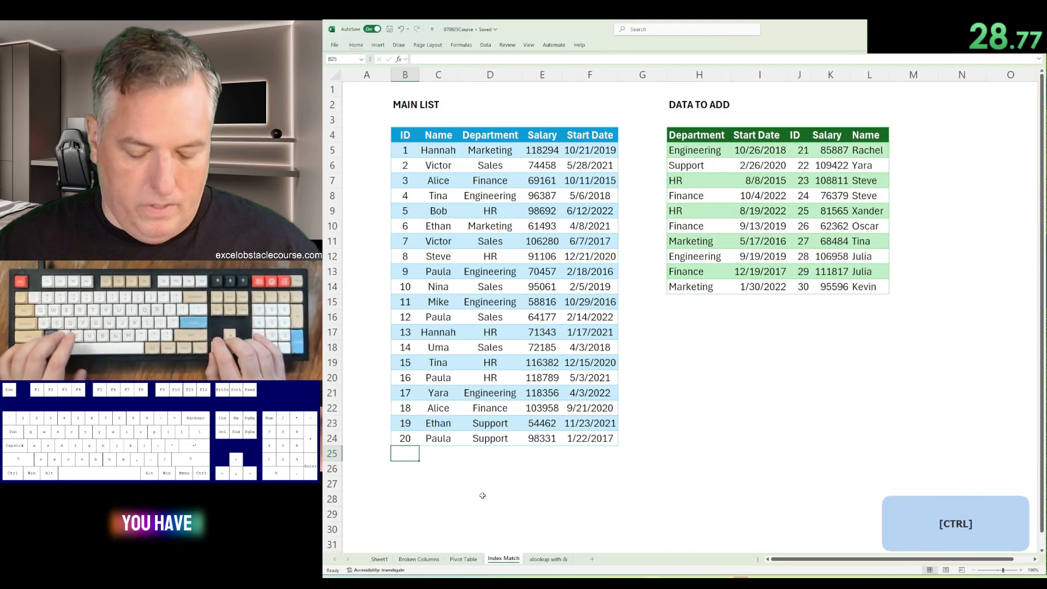
{"action": "type", "text": "=index("}
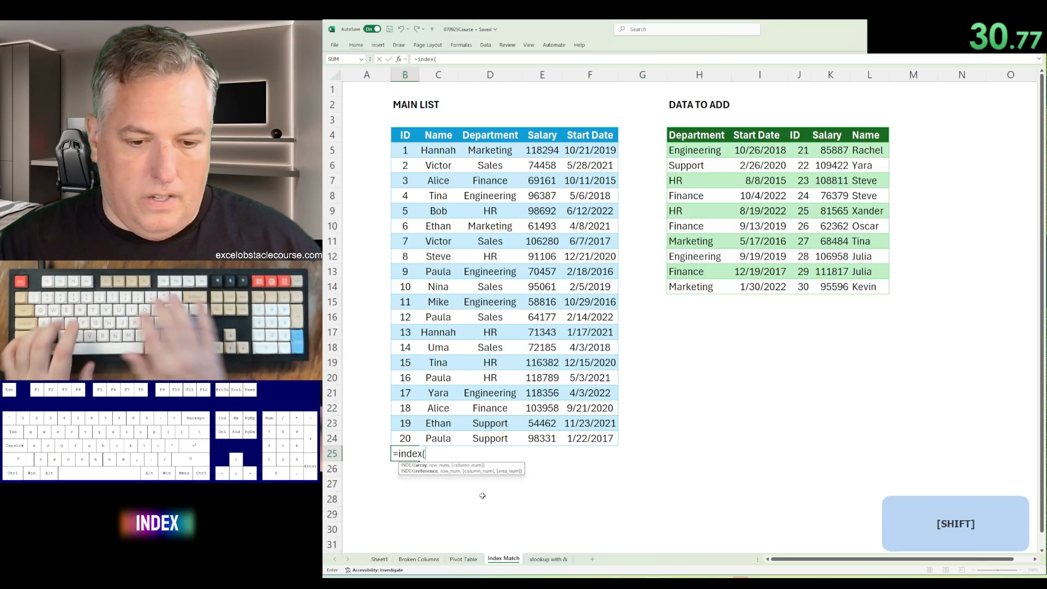
{"action": "key", "text": "ctrl+Up"}
{"action": "key", "text": "ctrl+Up"}
{"action": "key", "text": "ctrl+Right"}
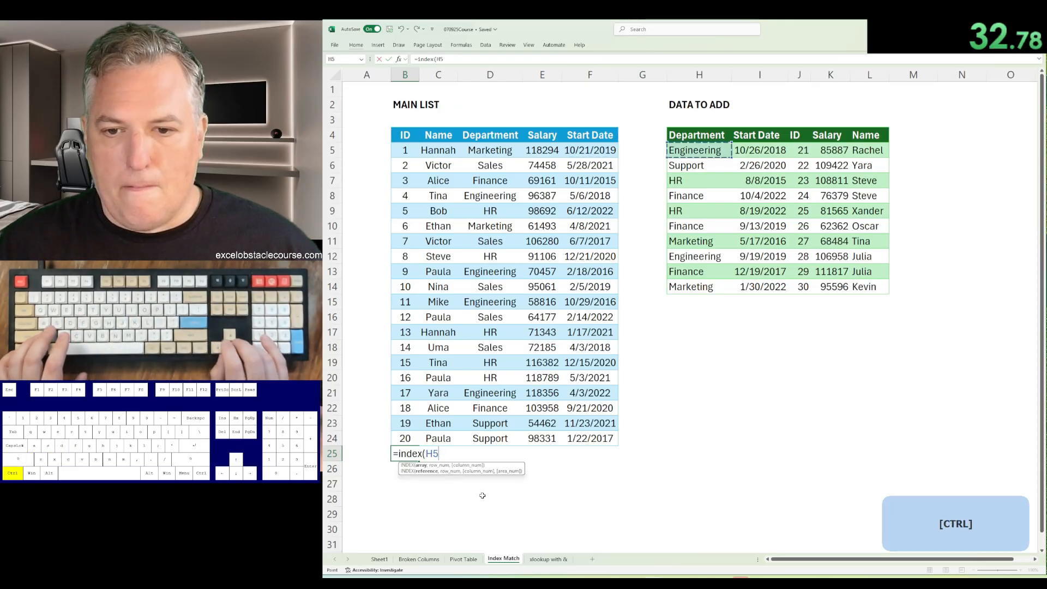
{"action": "key", "text": "ctrl+shift+Down"}
{"action": "key", "text": "ctrl+shift+Right"}
{"action": "type", "text": ","}
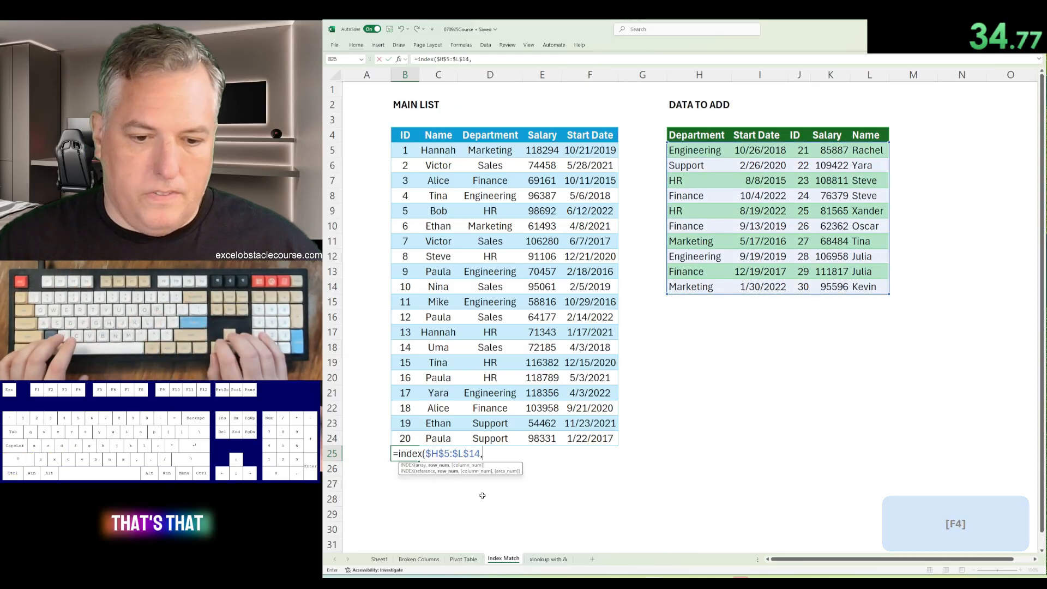
Step: Complete the INDEX formula with row 0 and an exact MATCH of B4 in $H$4:$L$4, accepting the suggested typo correction
{"action": "type", "text": "0,matc h("}
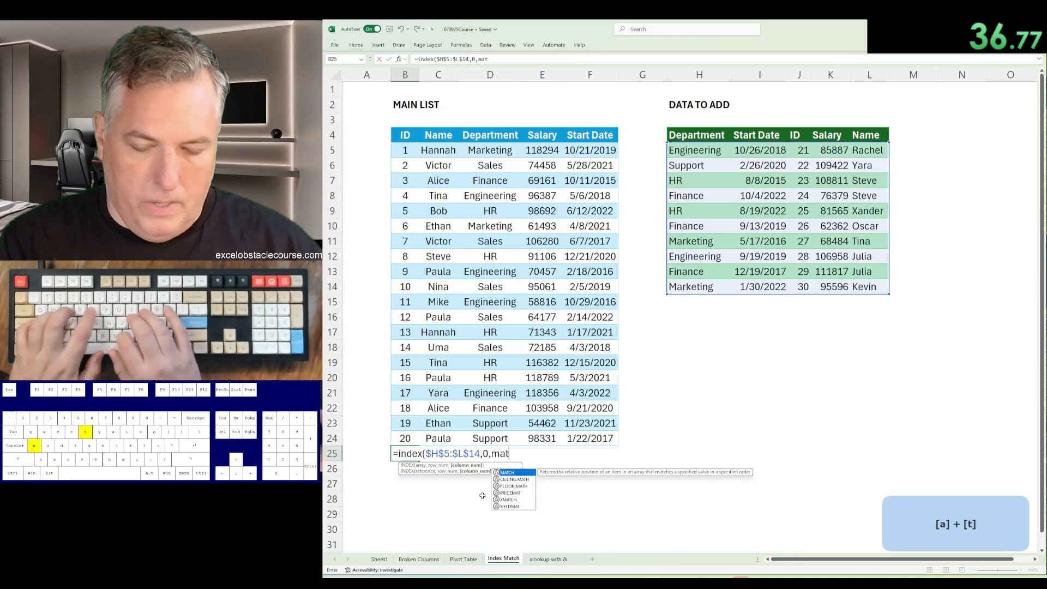
{"action": "key", "text": "ctrl+Up"}
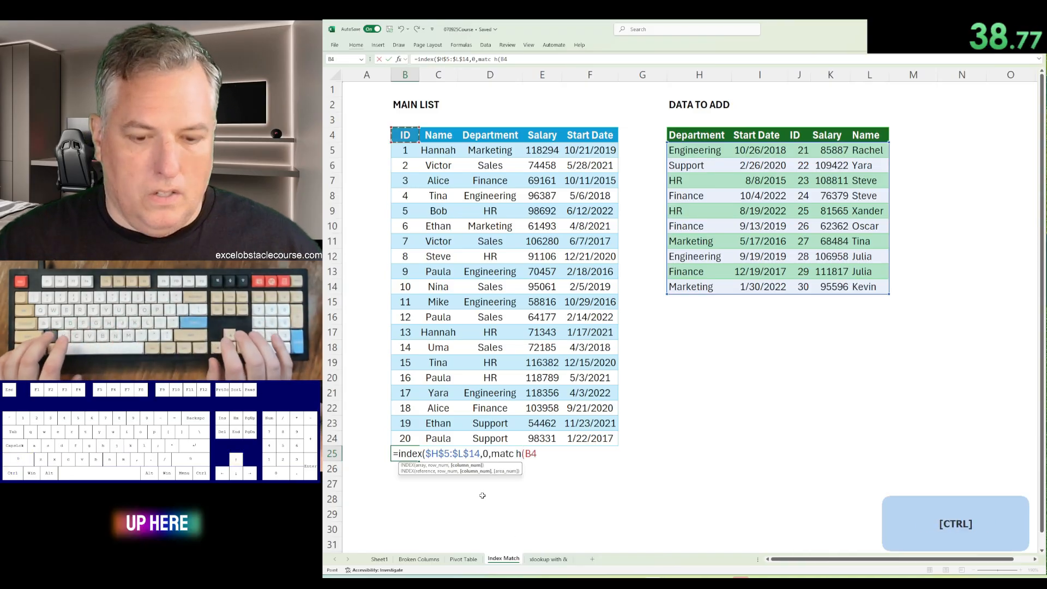
{"action": "key", "text": "ctrl+shift+Right"}
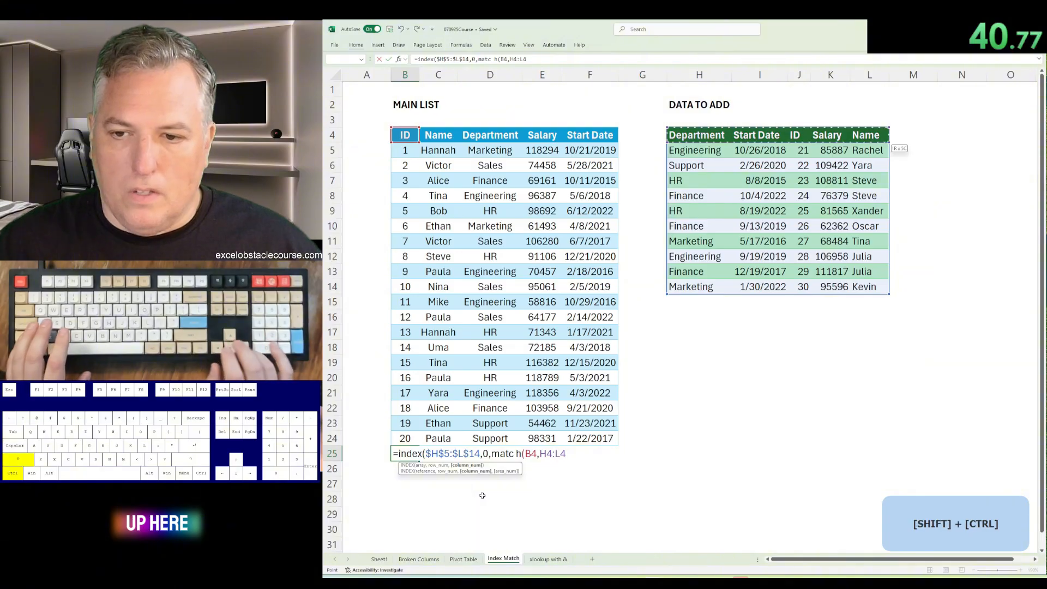
{"action": "key", "text": "F4"}
{"action": "type", "text": ",0"}
{"action": "key", "text": "Return"}
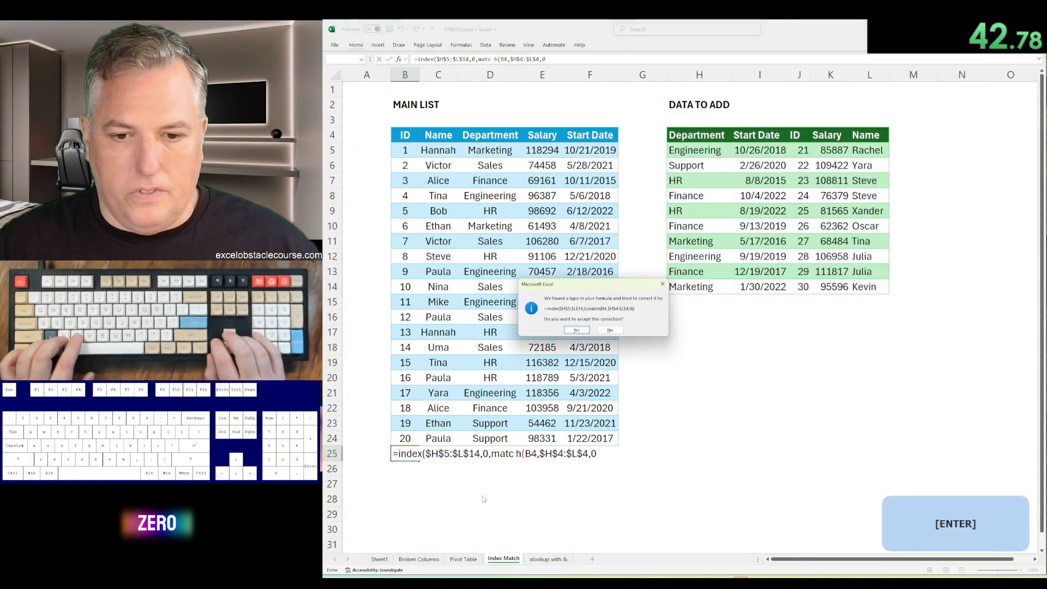
{"action": "key", "text": "Return"}
Step: Fill the INDEX MATCH formula from B25 across to F25
{"action": "key", "text": "Up"}
{"action": "key", "text": "Up"}
{"action": "key", "text": "ctrl+Right"}
{"action": "key", "text": "Down"}
{"action": "key", "text": "ctrl+shift+Left"}
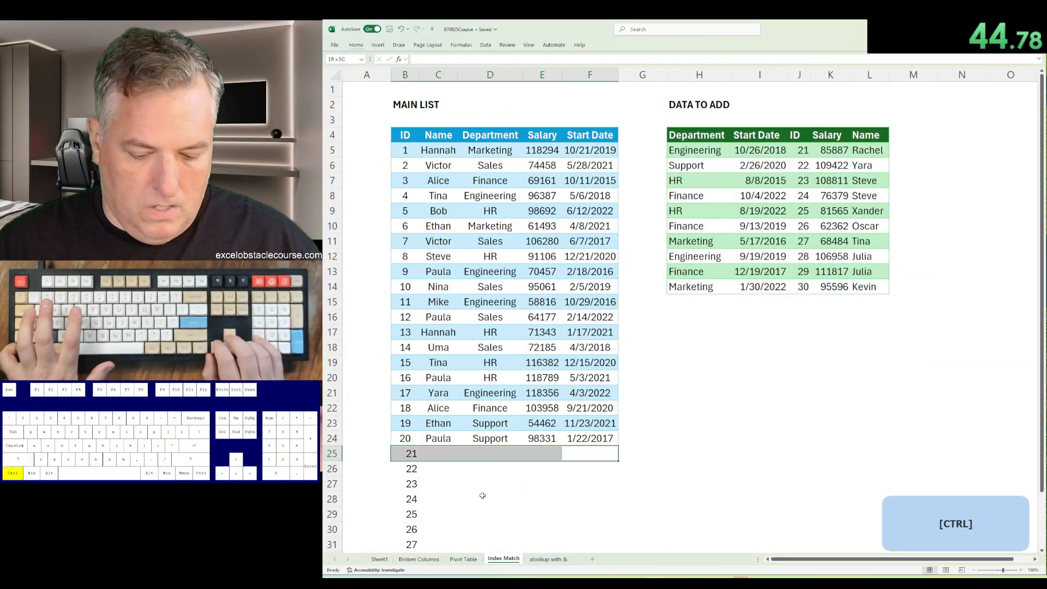
Step: On the xlookup with & sheet, start an XLOOKUP formula in G3 with D3:D12&E3:E12 as the lookup value
{"action": "key", "text": "ctrl+Page_Down"}
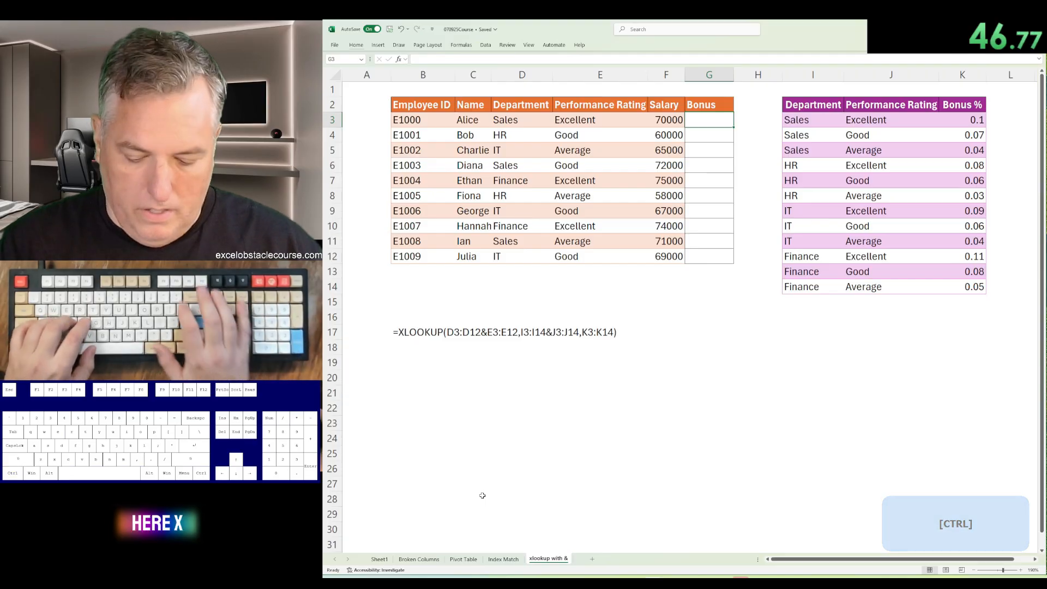
{"action": "type", "text": "=xlookup("}
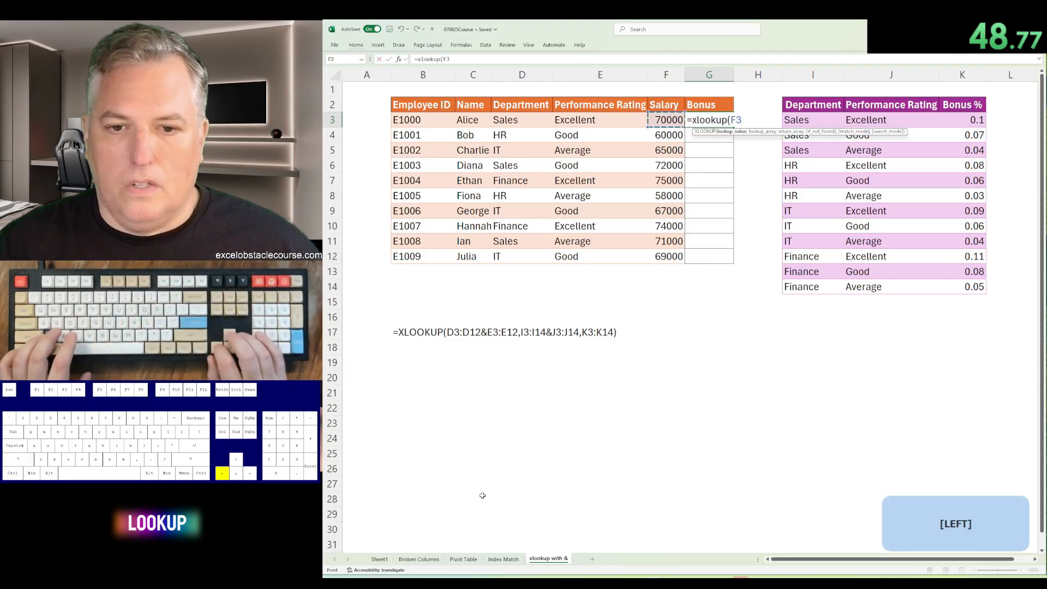
{"action": "key", "text": "Left"}
{"action": "key", "text": "Left"}
{"action": "key", "text": "ctrl+shift+Down"}
{"action": "type", "text": "&"}
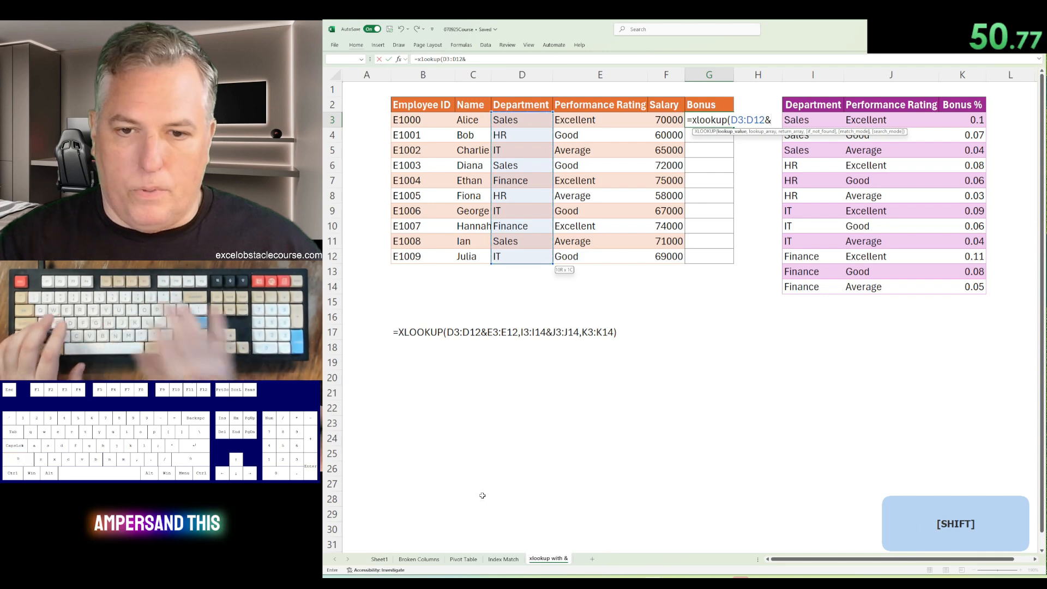
{"action": "key", "text": "Left"}
{"action": "key", "text": "Left"}
{"action": "key", "text": "ctrl+shift+Down"}
{"action": "type", "text": ","}
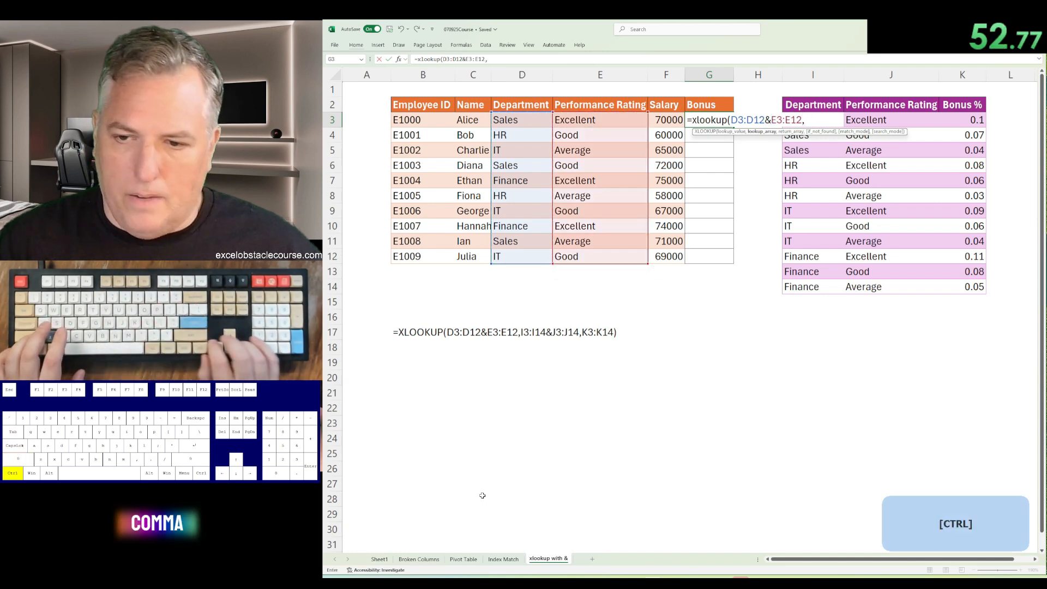
Step: Enter the XLOOKUP lookup array as I3:I14 joined by & with the lookup table's Performance Rating column, starting at J3
{"action": "key", "text": "ctrl+Down"}
{"action": "key", "text": "ctrl+Right"}
{"action": "key", "text": "ctrl+Up"}
{"action": "key", "text": "ctrl+Left"}
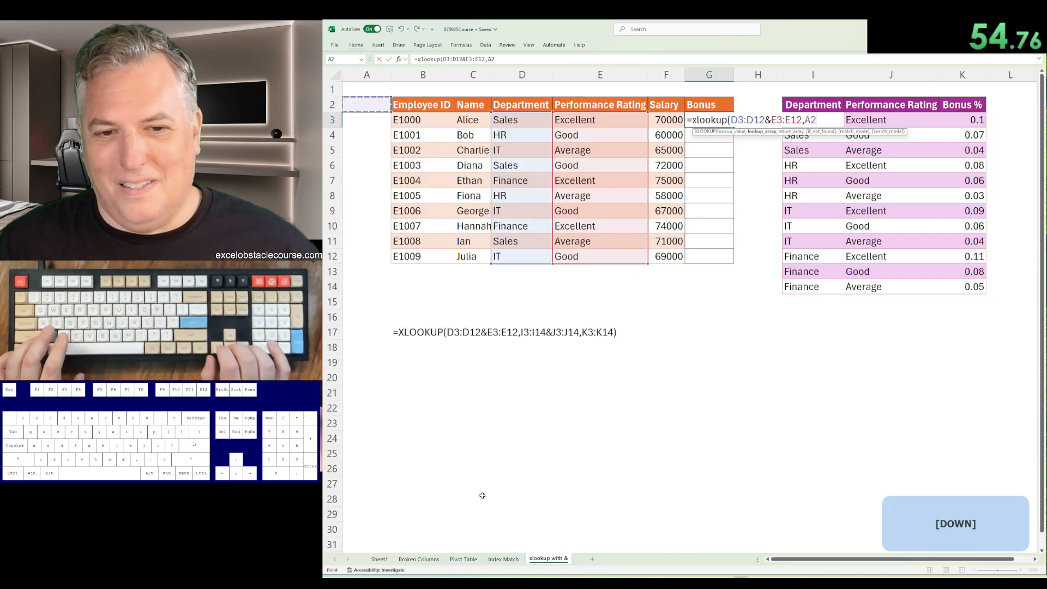
{"action": "key", "text": "Down"}
{"action": "key", "text": "ctrl+Right"}
{"action": "key", "text": "ctrl+Right"}
{"action": "key", "text": "ctrl+Right"}
{"action": "key", "text": "ctrl+shift+Down"}
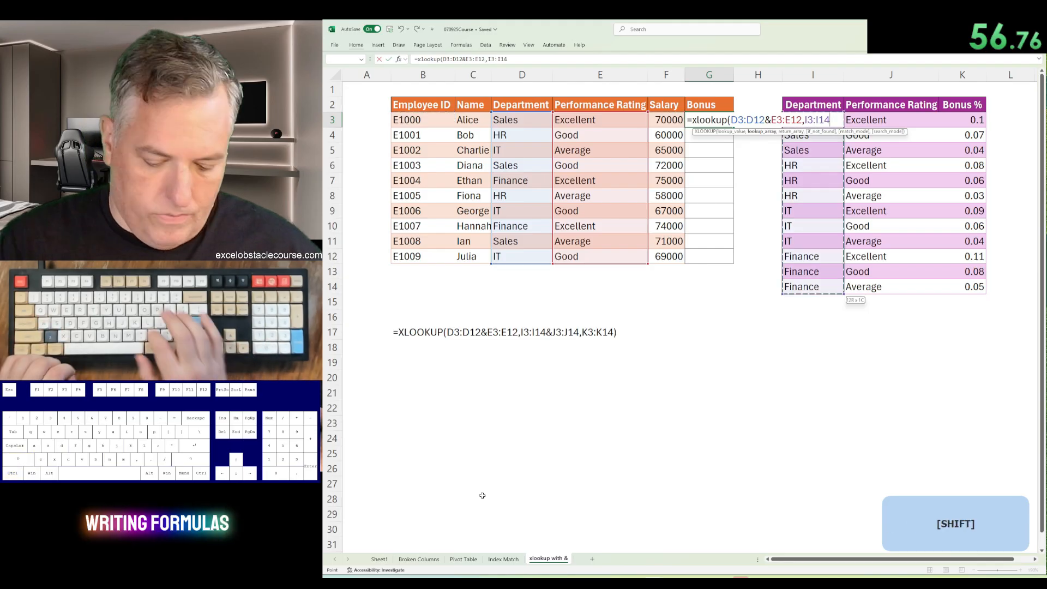
{"action": "type", "text": "&"}
{"action": "key", "text": "Right"}
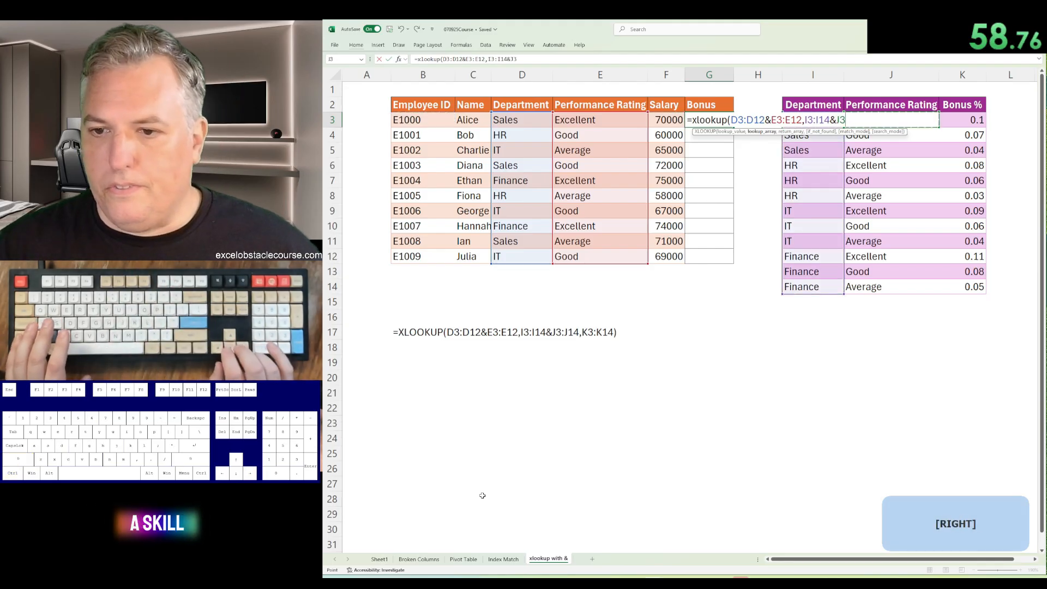
Step: Complete the G3 formula as =XLOOKUP(D3:D12&E3:E12,I3:I14&J3:J14,K3:K14) and make cell G4 bold
{"action": "key", "text": "ctrl+shift+Down"}
{"action": "type", "text": ","}
{"action": "key", "text": "ctrl+Right"}
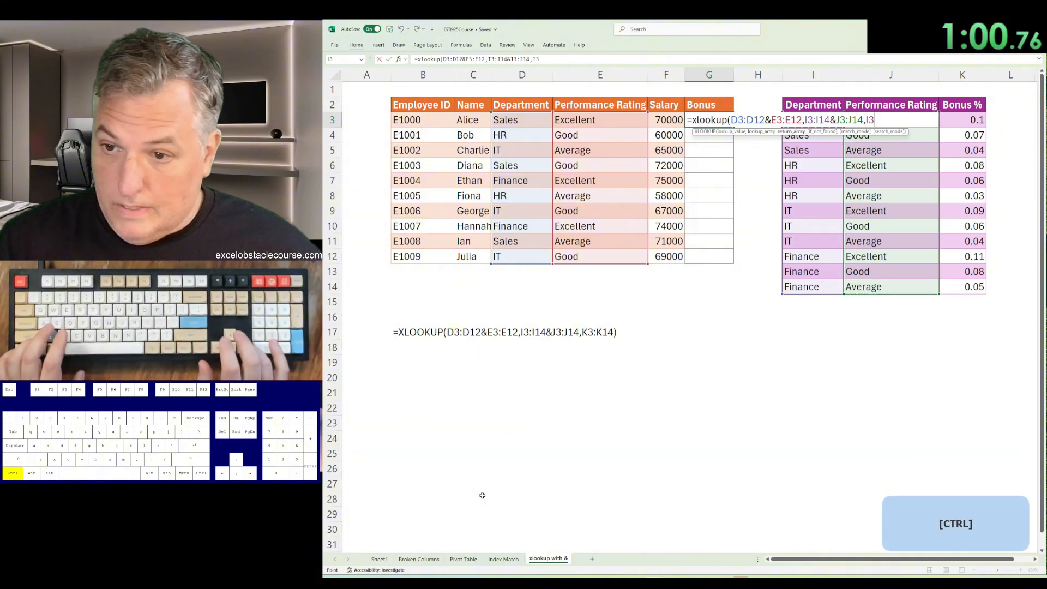
{"action": "key", "text": "ctrl+shift+Down"}
{"action": "key", "text": "Return"}
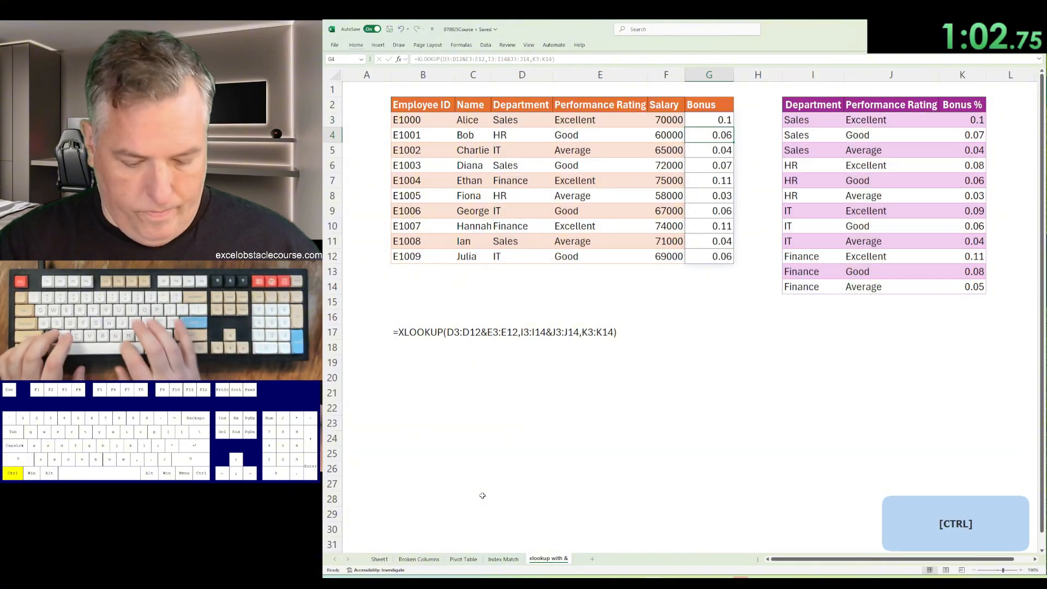
{"action": "key", "text": "ctrl+b"}
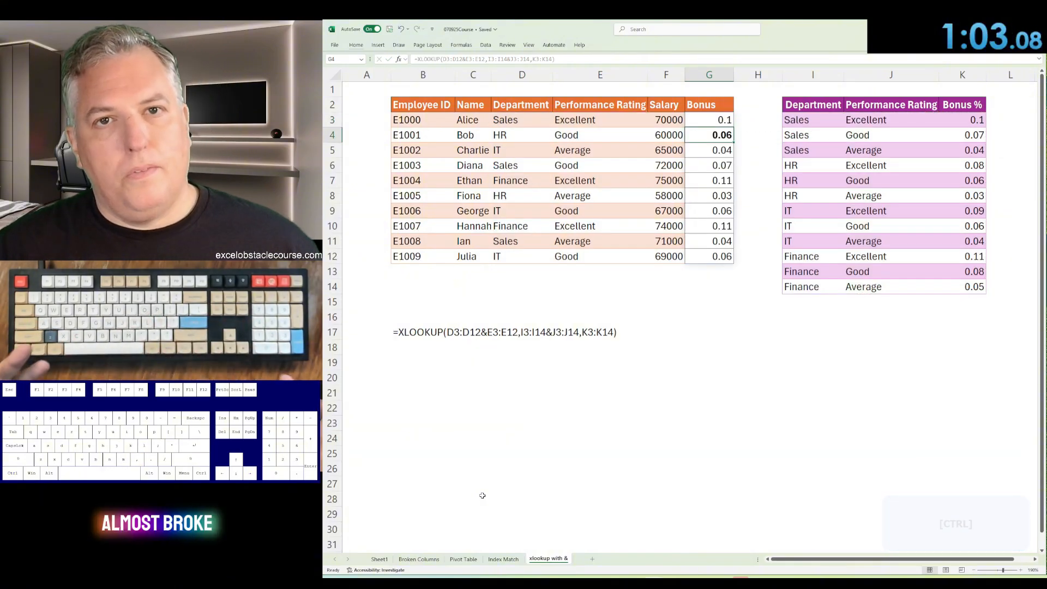
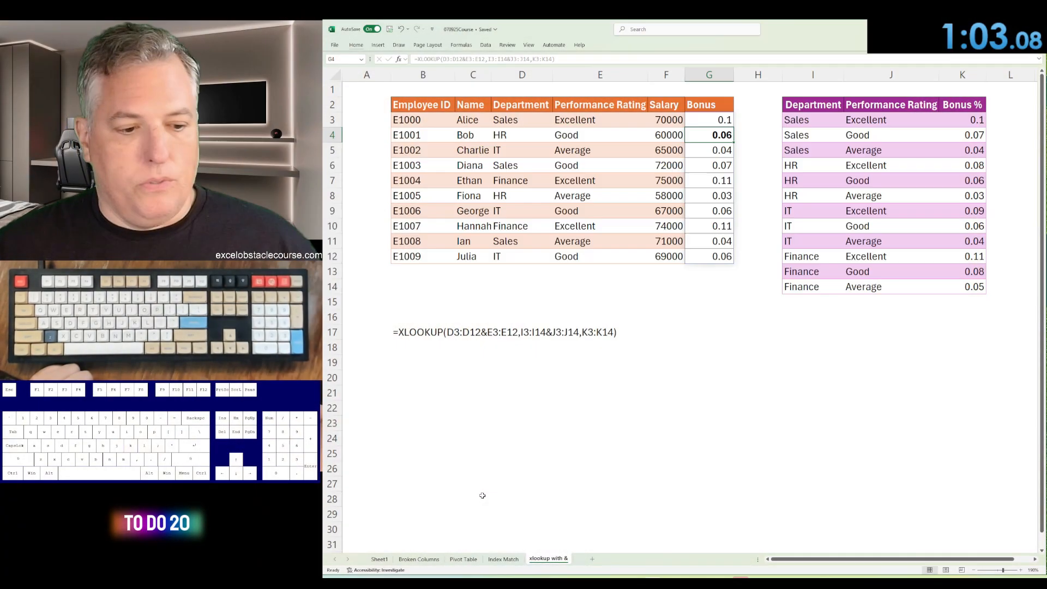
Step: Undo all edits of the finished attempt back to the original broken layout on the Broken Columns sheet
{"action": "key", "text": "ctrl+z"}
{"action": "key", "text": "ctrl+z"}
{"action": "key", "text": "ctrl+z"}
{"action": "key", "text": "ctrl+z"}
{"action": "key", "text": "ctrl+z"}
{"action": "key", "text": "ctrl+z"}
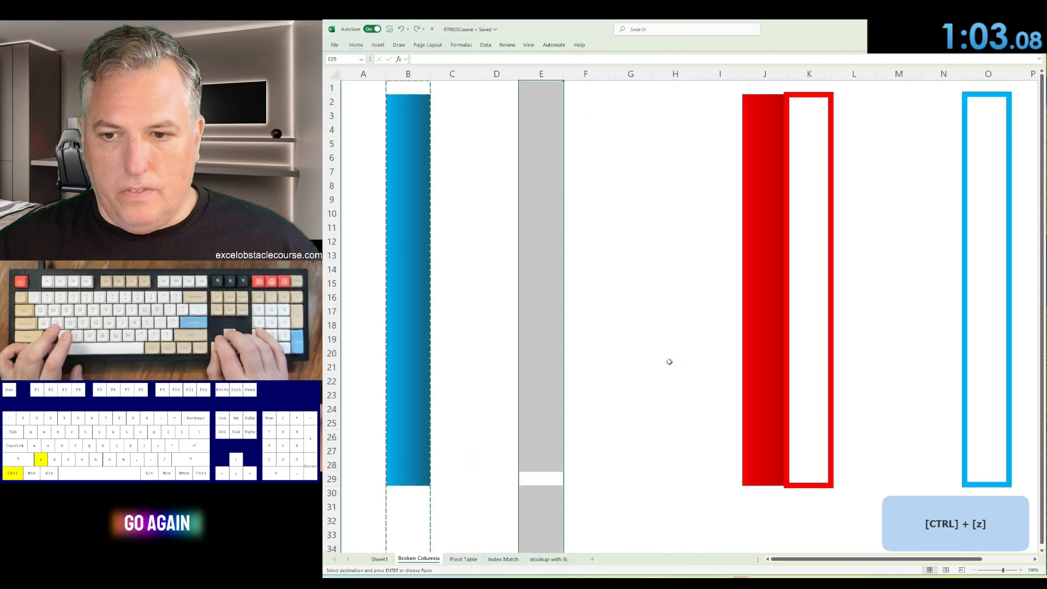
{"action": "key", "text": "Escape"}
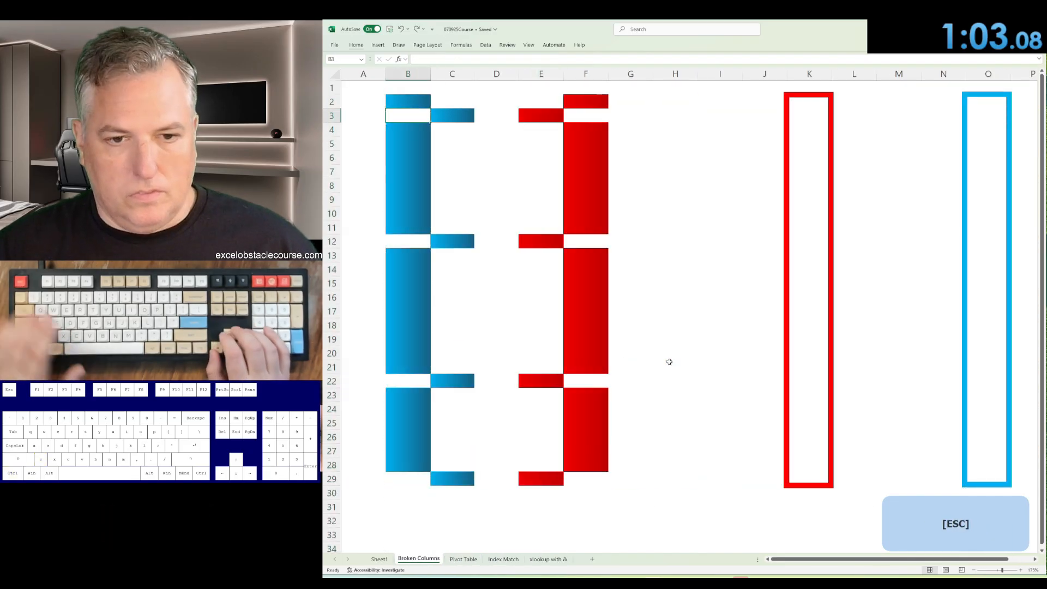
Step: Record 1:03.5 as the result of attempt 4 in cell C6 of Sheet1
{"action": "key", "text": "ctrl+Page_Up"}
{"action": "key", "text": "Down"}
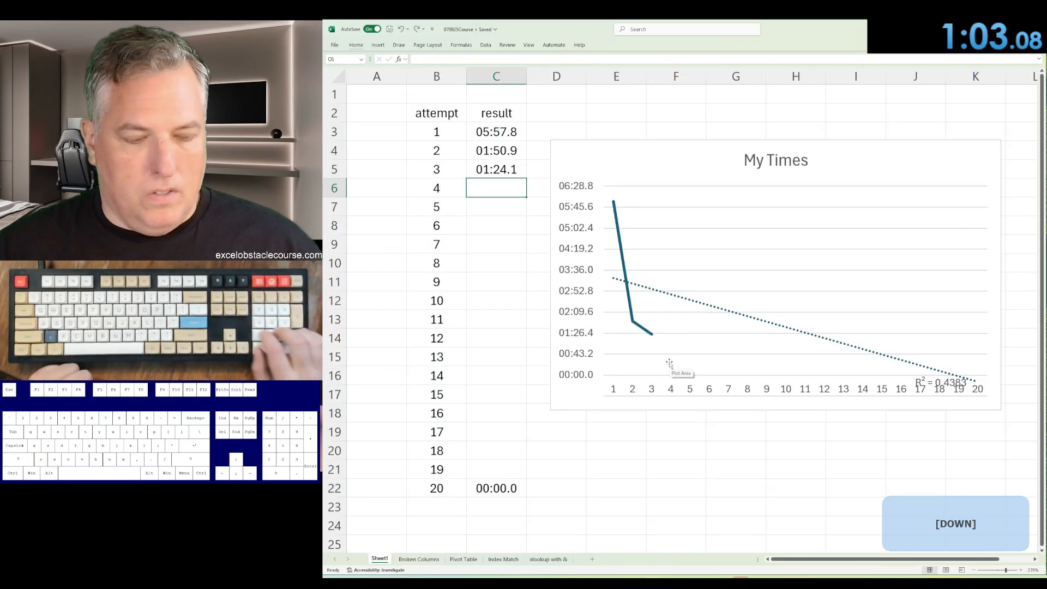
{"action": "type", "text": "1:03"}
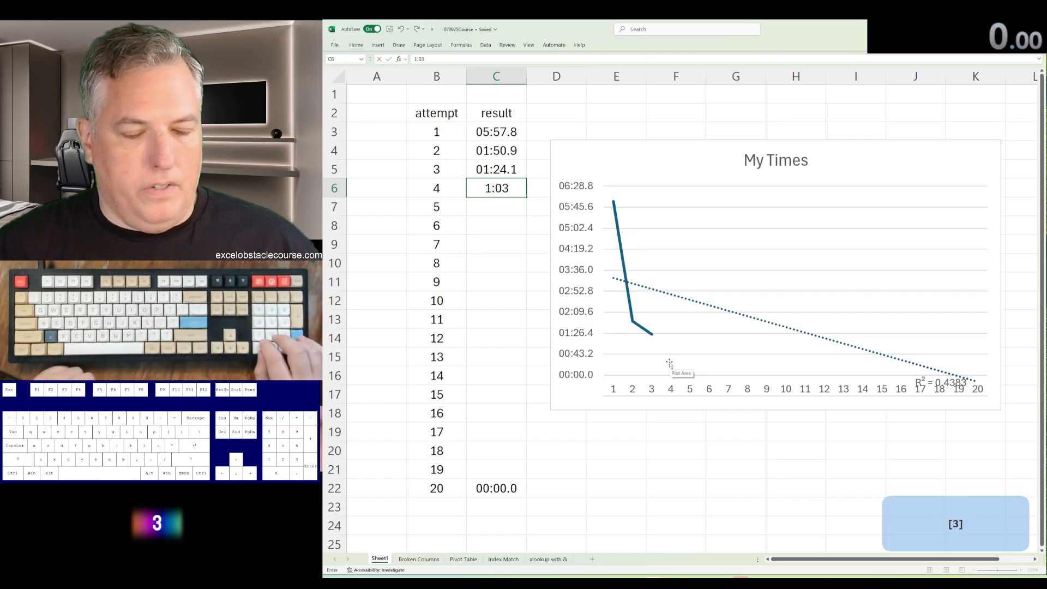
{"action": "type", "text": "."}
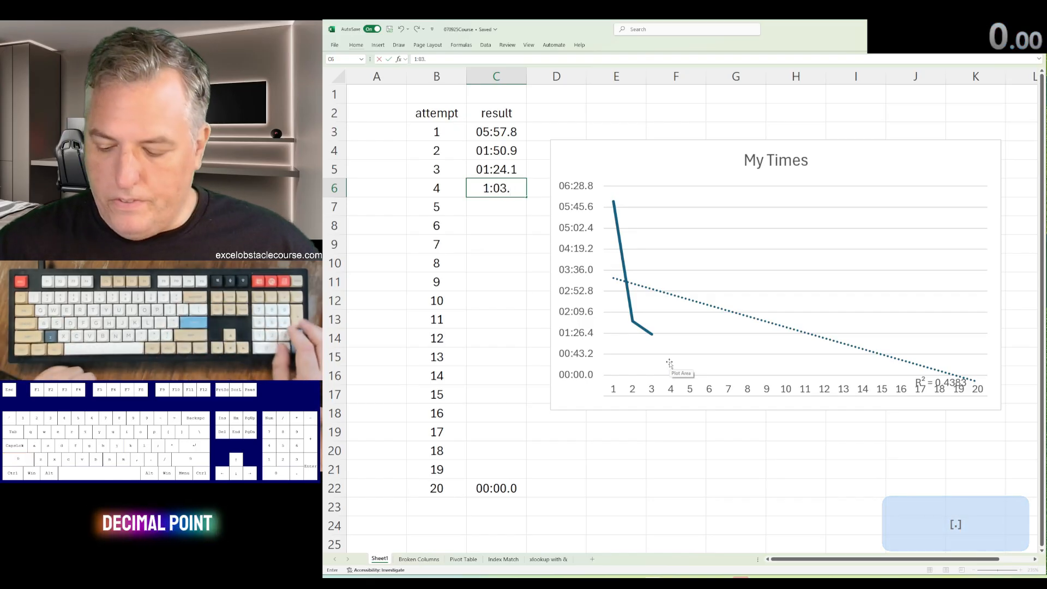
{"action": "type", "text": "5"}
{"action": "key", "text": "Return"}
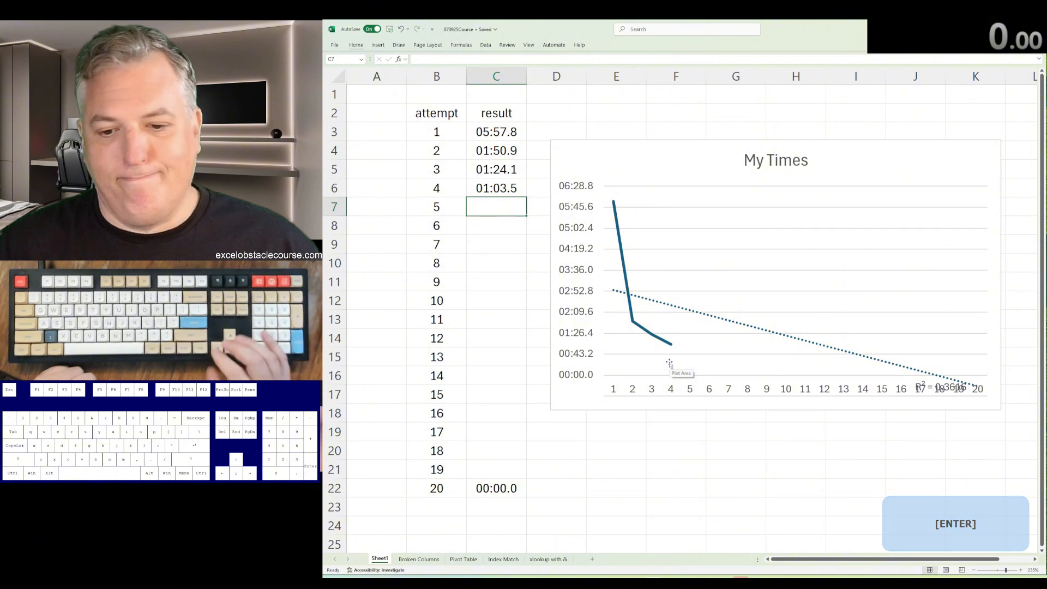
Step: Move the results in C4:C6 up one row to start at C3, replacing the first attempt's time
{"action": "key", "text": "Up"}
{"action": "key", "text": "Up"}
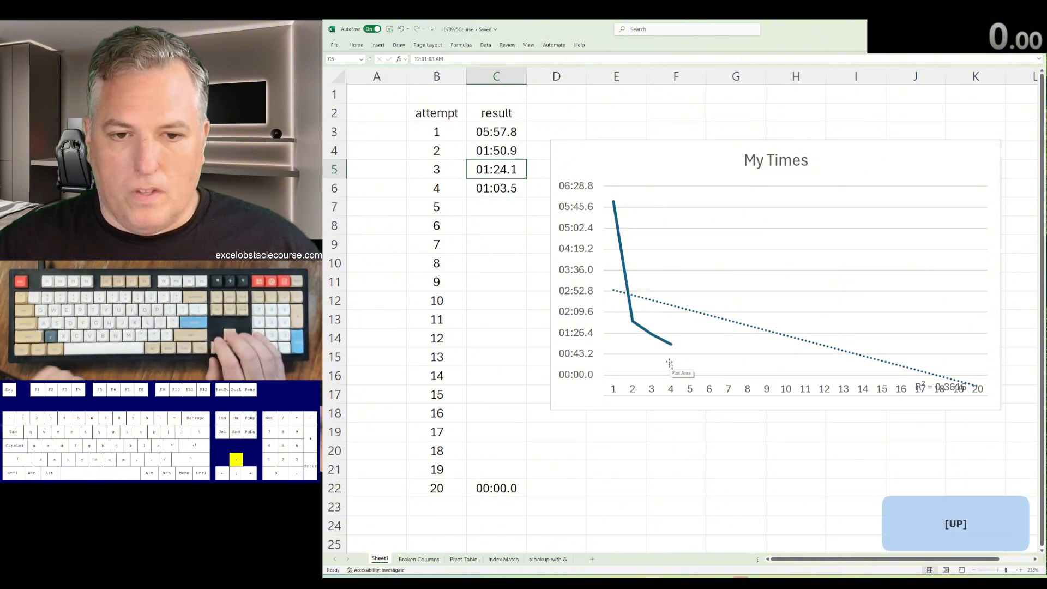
{"action": "key", "text": "Up"}
{"action": "key", "text": "ctrl+shift+Down"}
{"action": "key", "text": "ctrl+x"}
{"action": "key", "text": "Up"}
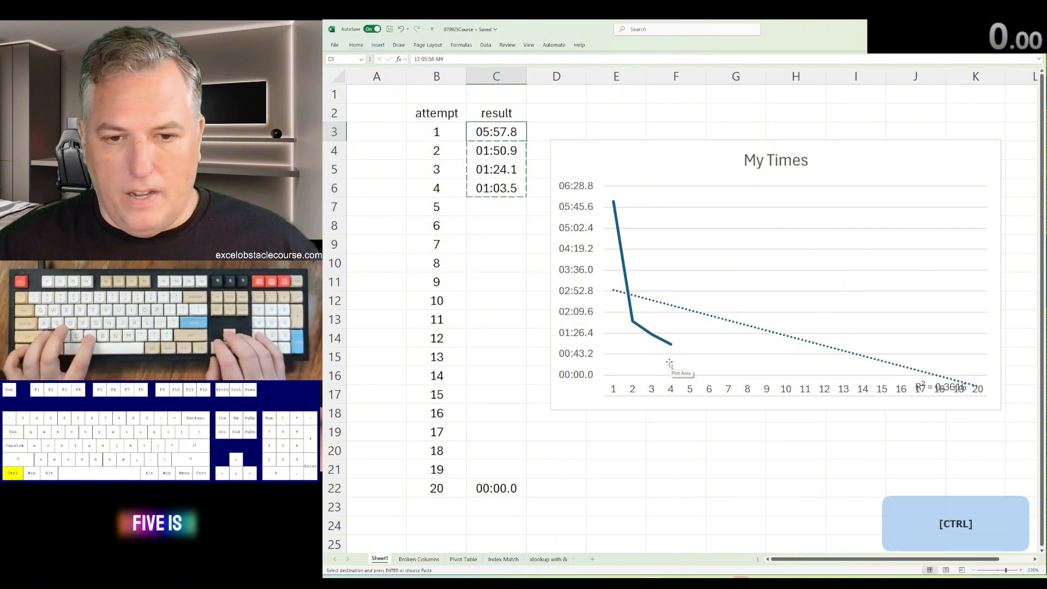
{"action": "key", "text": "ctrl+v"}
{"action": "key", "text": "Return"}
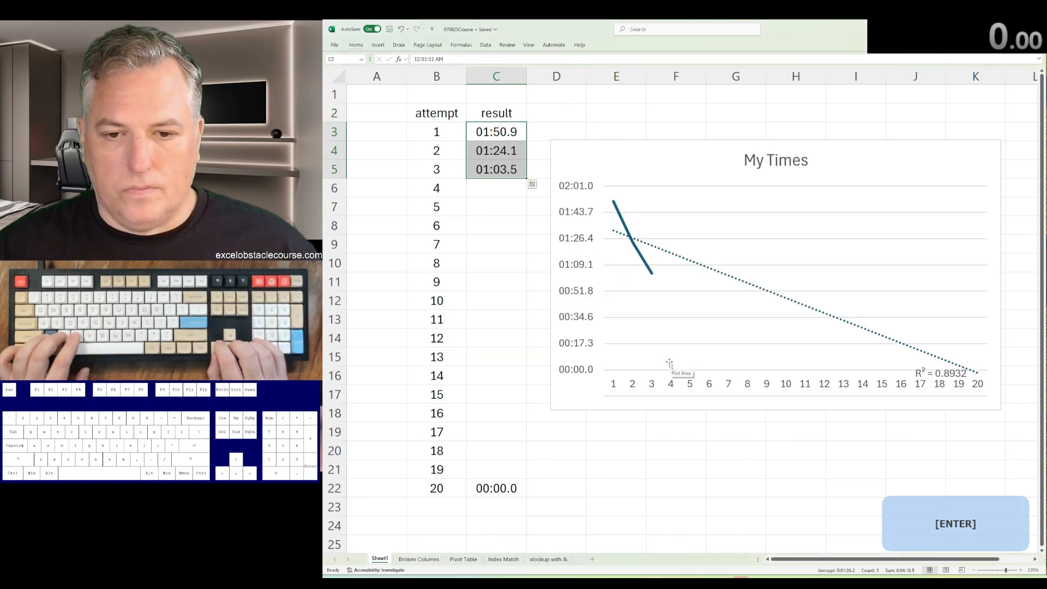
{"action": "key", "text": "Down"}
{"action": "key", "text": "Down"}
{"action": "key", "text": "Down"}
{"action": "key", "text": "Left"}
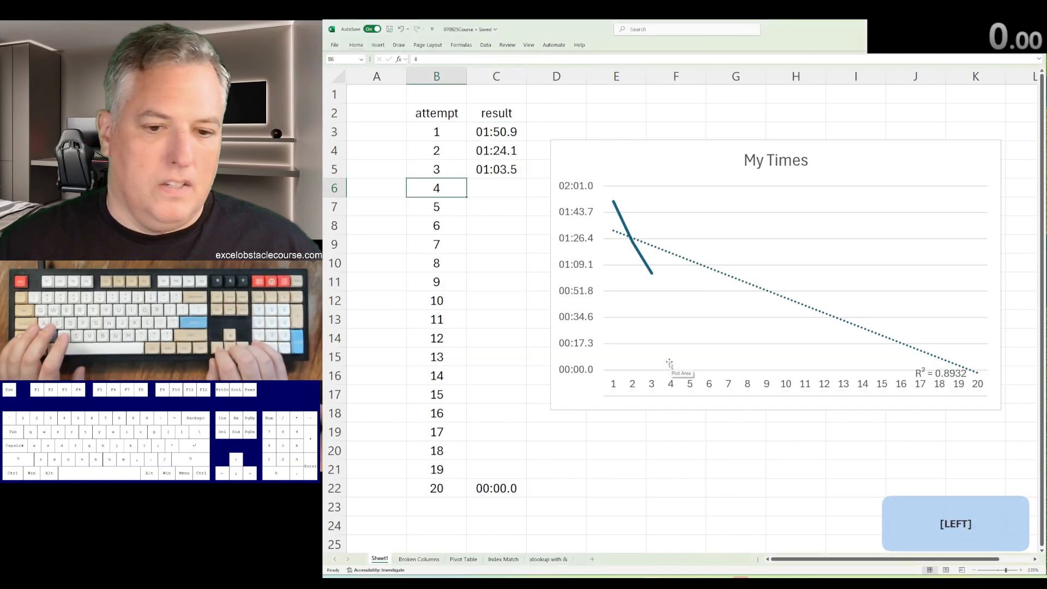
{"action": "key", "text": "ctrl+shift+Down"}
{"action": "key", "text": "Right"}
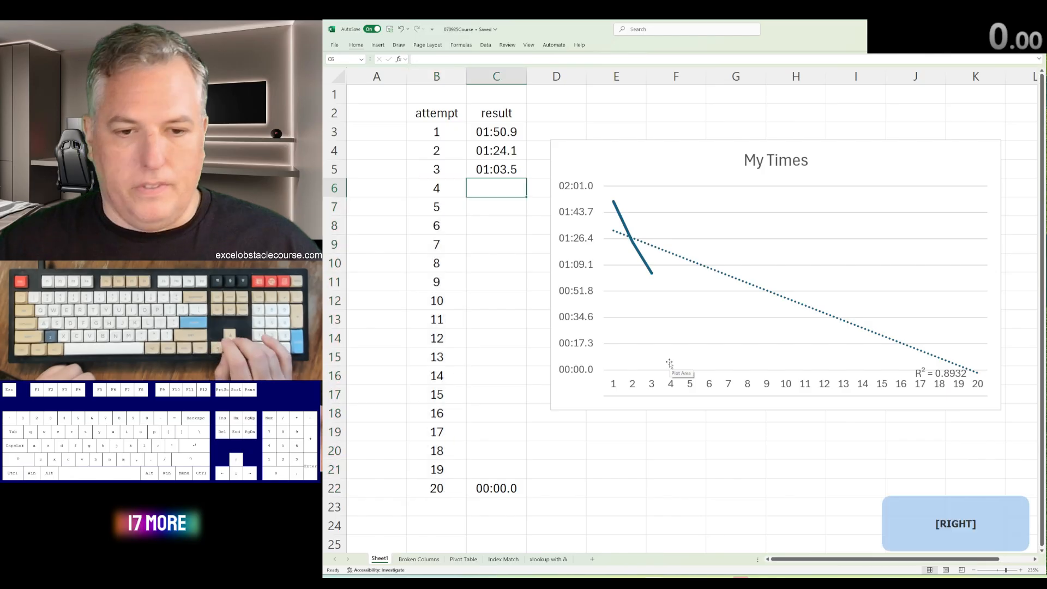
Step: On the Broken Columns sheet, delete the blank cells B3, B12, B22 and B29, shifting cells left to complete the blue column
{"action": "key", "text": "ctrl+Page_Down"}
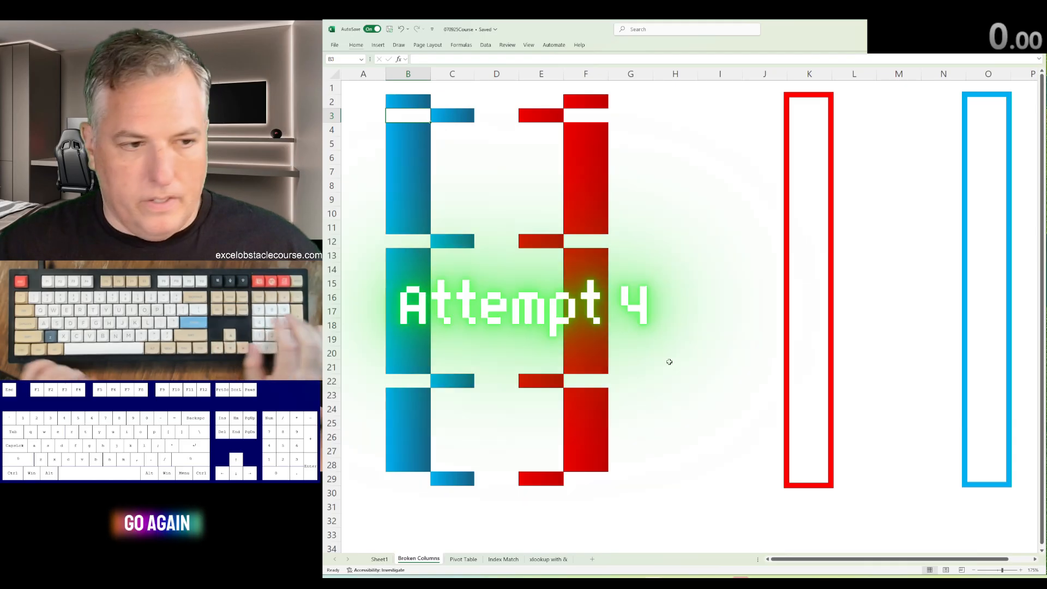
{"action": "key", "text": "ctrl+minus"}
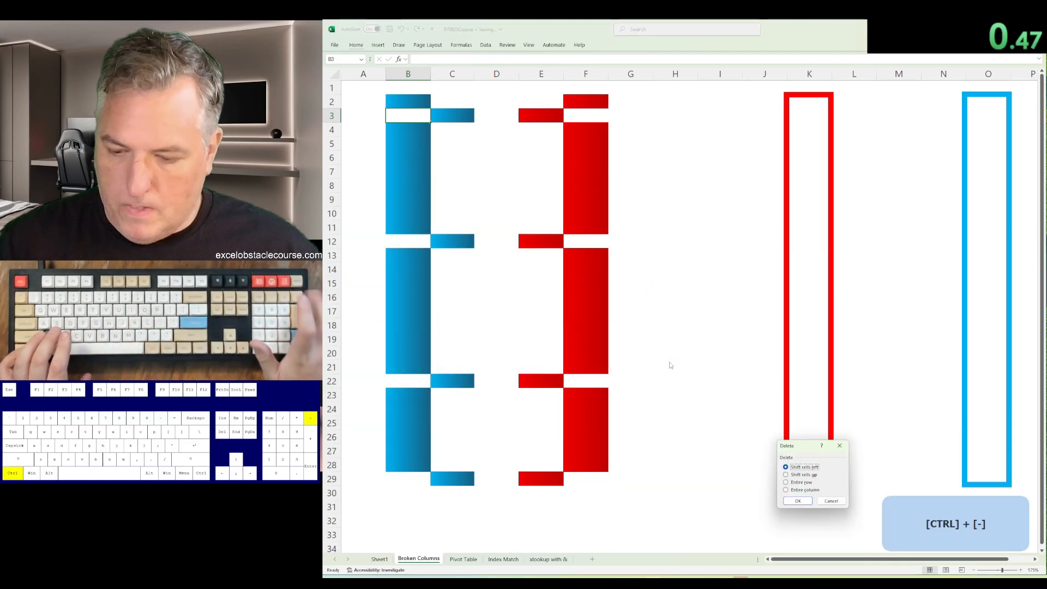
{"action": "key", "text": "Return"}
{"action": "key", "text": "ctrl+minus"}
{"action": "key", "text": "Return"}
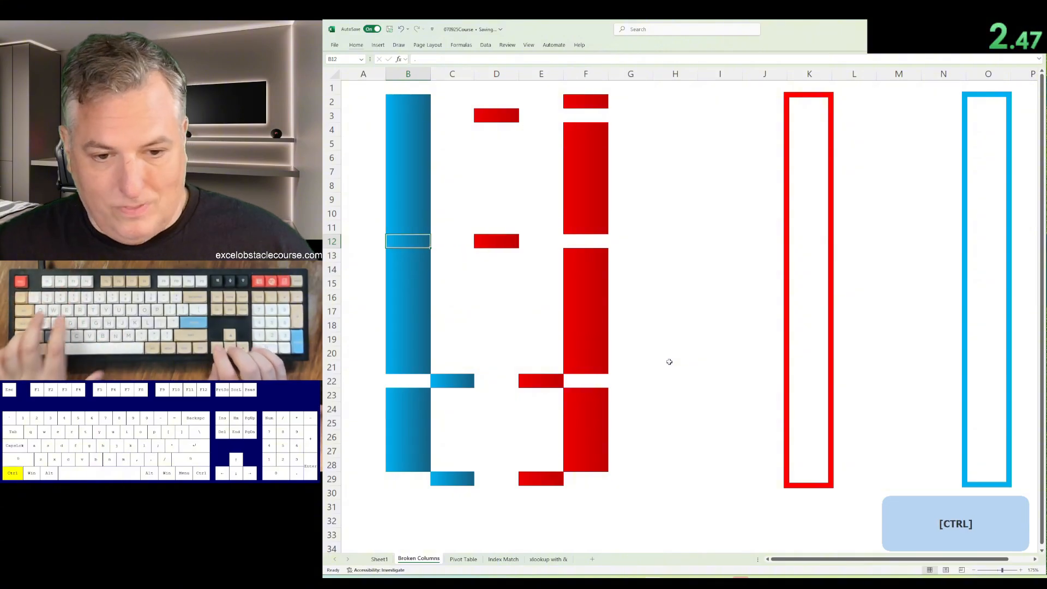
{"action": "key", "text": "F4"}
{"action": "key", "text": "Down"}
{"action": "key", "text": "ctrl+Down"}
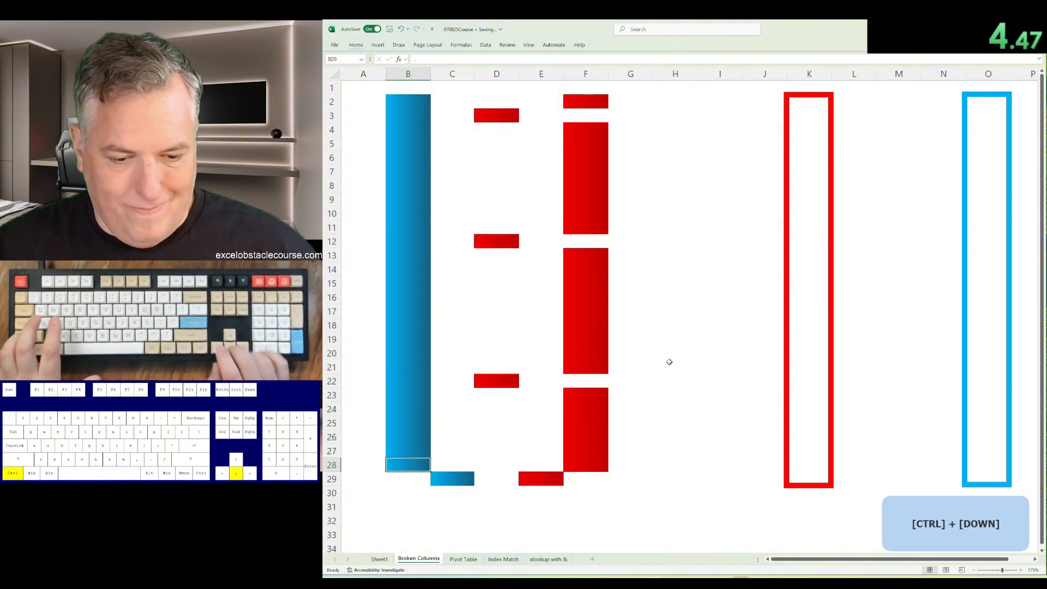
{"action": "key", "text": "Down"}
{"action": "key", "text": "F4"}
Step: Insert two cells at D3:E3, shifting cells right so the stray red piece lines up in column F
{"action": "key", "text": "ctrl+Up"}
{"action": "key", "text": "Right"}
{"action": "key", "text": "Down"}
{"action": "key", "text": "Right"}
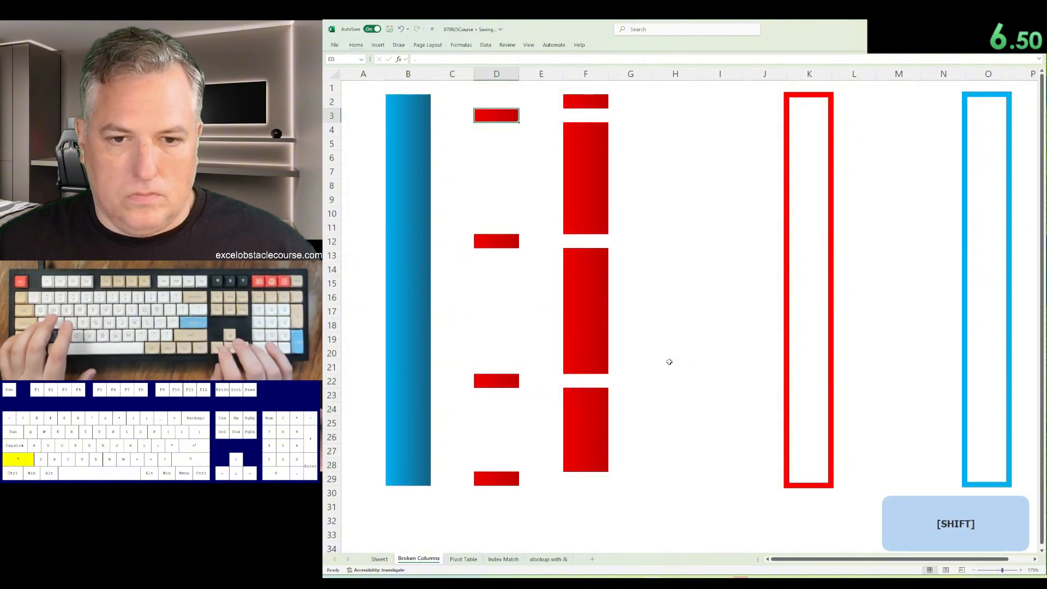
{"action": "key", "text": "shift+Right"}
{"action": "key", "text": "ctrl+shift+plus"}
{"action": "key", "text": "Return"}
Step: Repeat the two-cell insertion at D12:E12, D22:E22 and D29:E29 to complete the red column
{"action": "key", "text": "ctrl+Down"}
{"action": "key", "text": "shift+Right"}
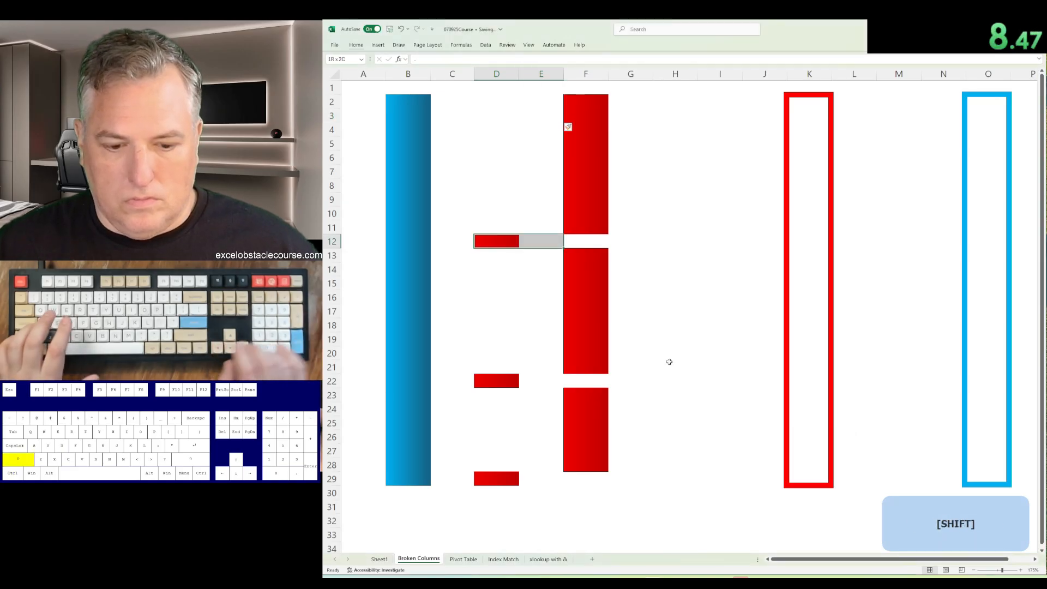
{"action": "key", "text": "F4"}
{"action": "key", "text": "ctrl+Down"}
{"action": "key", "text": "shift+Right"}
{"action": "key", "text": "F4"}
{"action": "key", "text": "ctrl+Down"}
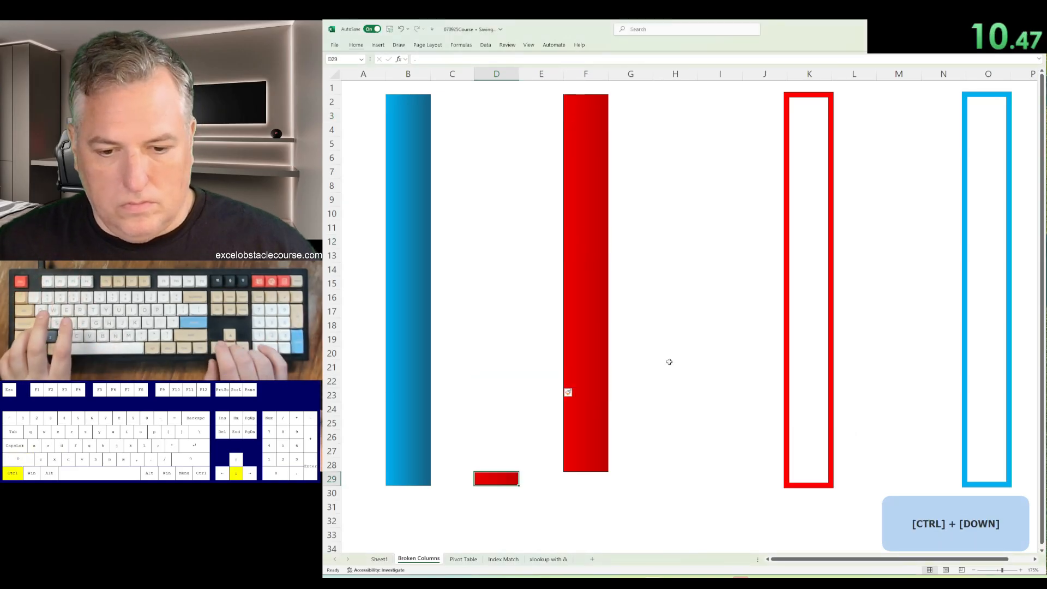
{"action": "key", "text": "shift+Right"}
{"action": "key", "text": "F4"}
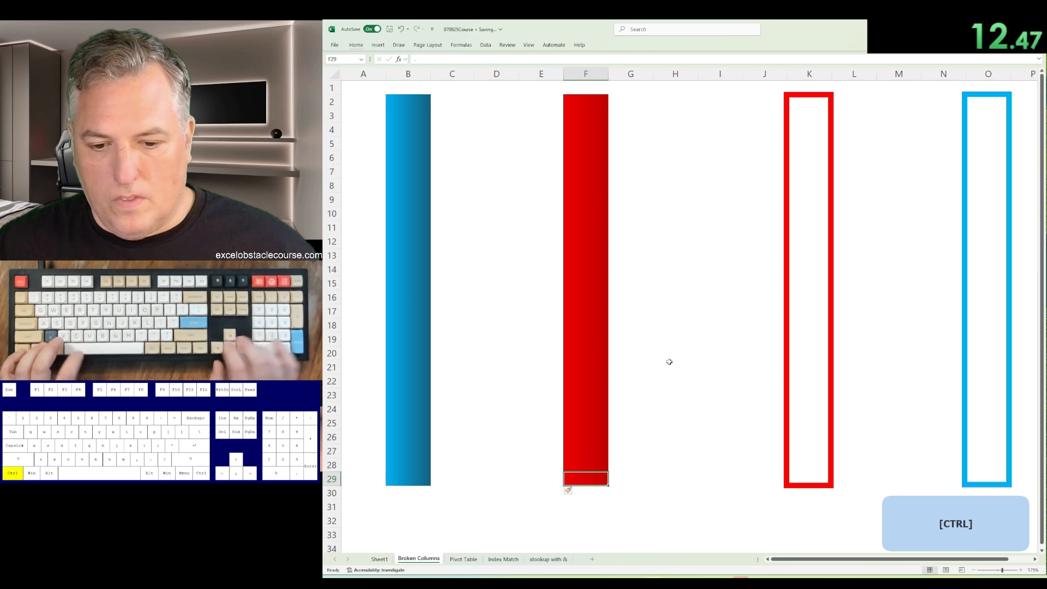
Step: Insert five columns before column F to shift the red column into the red frame at column K
{"action": "key", "text": "ctrl+space"}
{"action": "key", "text": "ctrl+plus"}
{"action": "key", "text": "ctrl+plus"}
{"action": "key", "text": "ctrl+plus"}
{"action": "key", "text": "ctrl+plus"}
{"action": "key", "text": "ctrl+plus"}
Step: Cut the blue column B and paste it into column O inside the blue frame
{"action": "key", "text": "ctrl+space"}
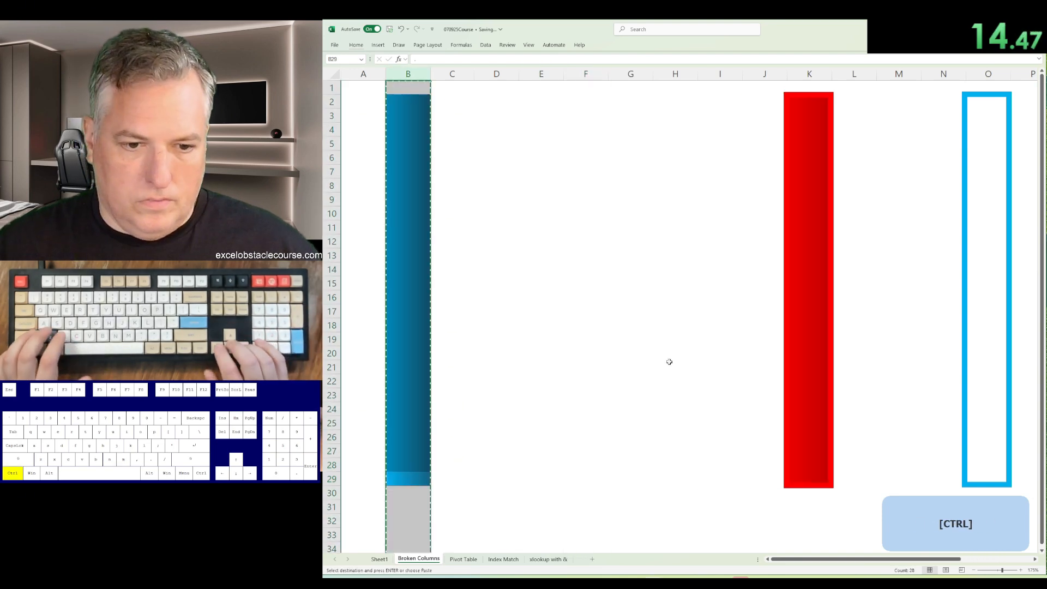
{"action": "key", "text": "ctrl+x"}
{"action": "key", "text": "ctrl+Right"}
{"action": "key", "text": "ctrl+Up"}
{"action": "key", "text": "Right"}
{"action": "key", "text": "Right"}
{"action": "key", "text": "Right"}
{"action": "key", "text": "Right"}
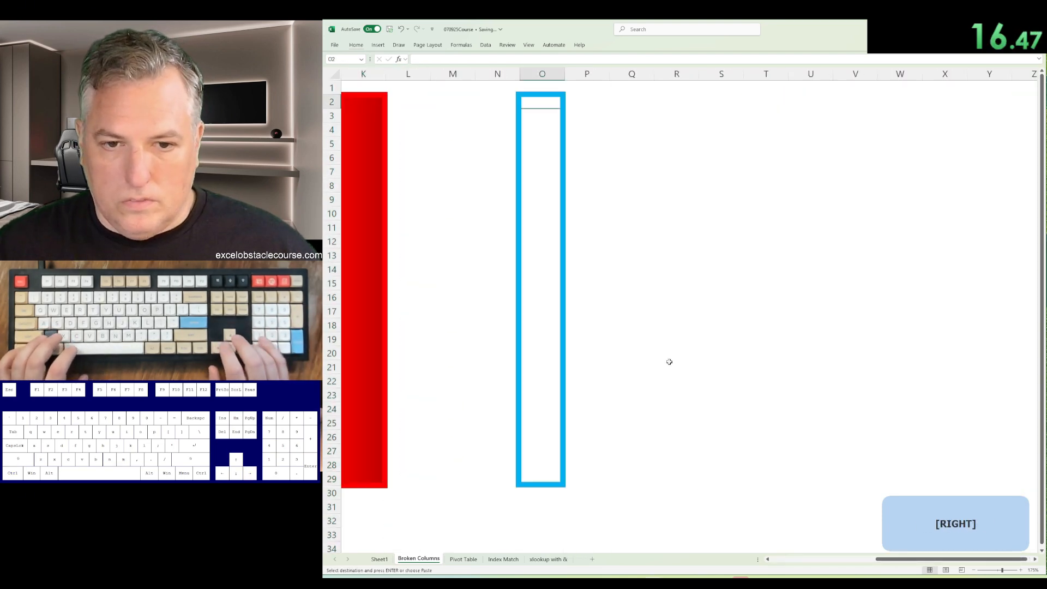
{"action": "key", "text": "ctrl+space"}
{"action": "key", "text": "ctrl+v"}
Step: On the Pivot Table sheet, create a PivotTable from the sales table at cell B4 of the existing worksheet
{"action": "key", "text": "ctrl+Page_Down"}
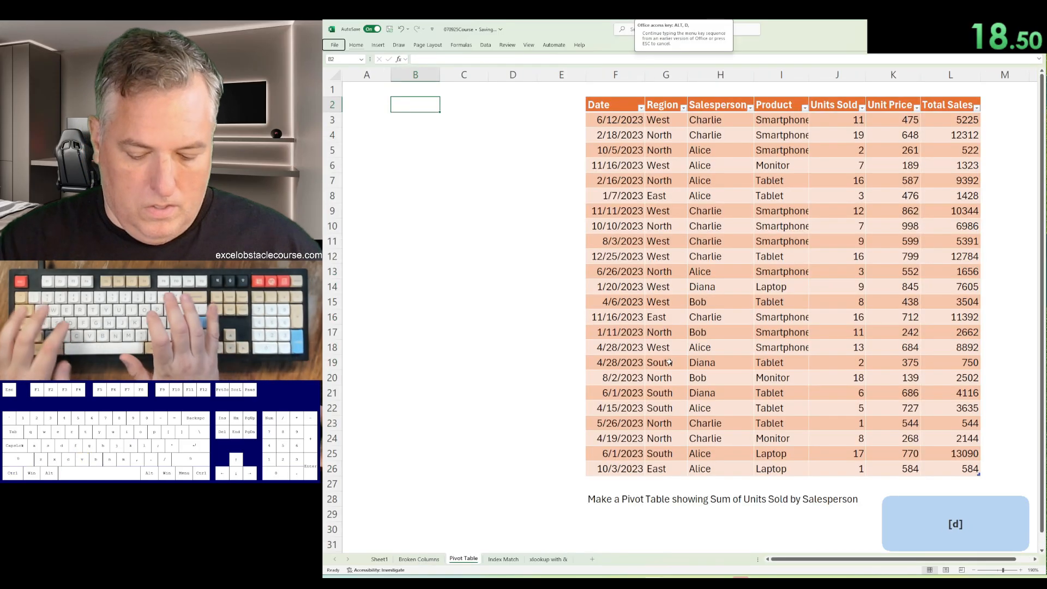
{"action": "key", "text": "alt+d"}
{"action": "key", "text": "p"}
{"action": "key", "text": "n"}
{"action": "key", "text": "ctrl+shift+8"}
{"action": "key", "text": "Return"}
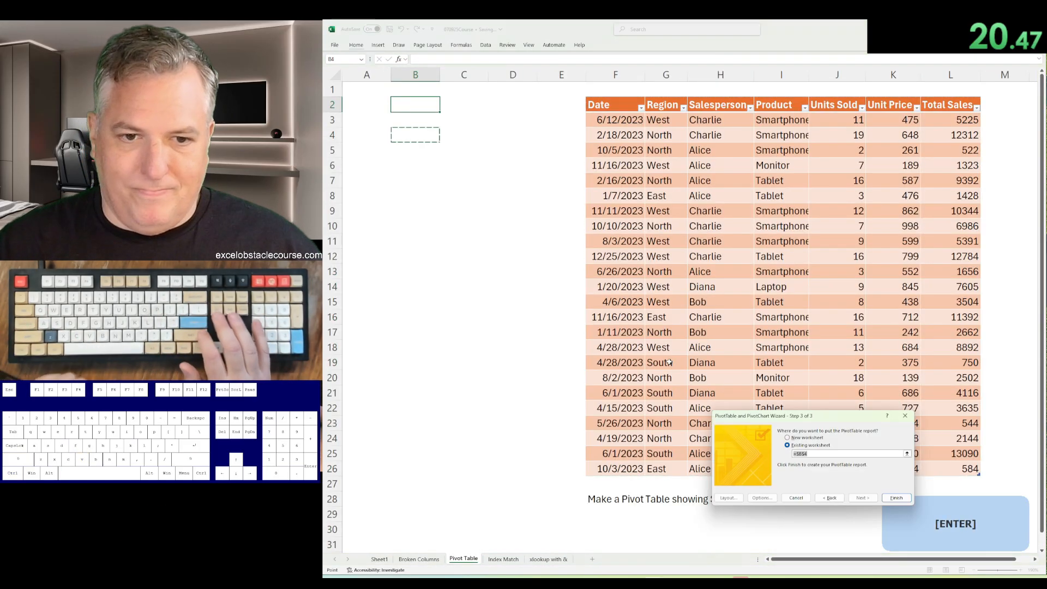
{"action": "key", "text": "Return"}
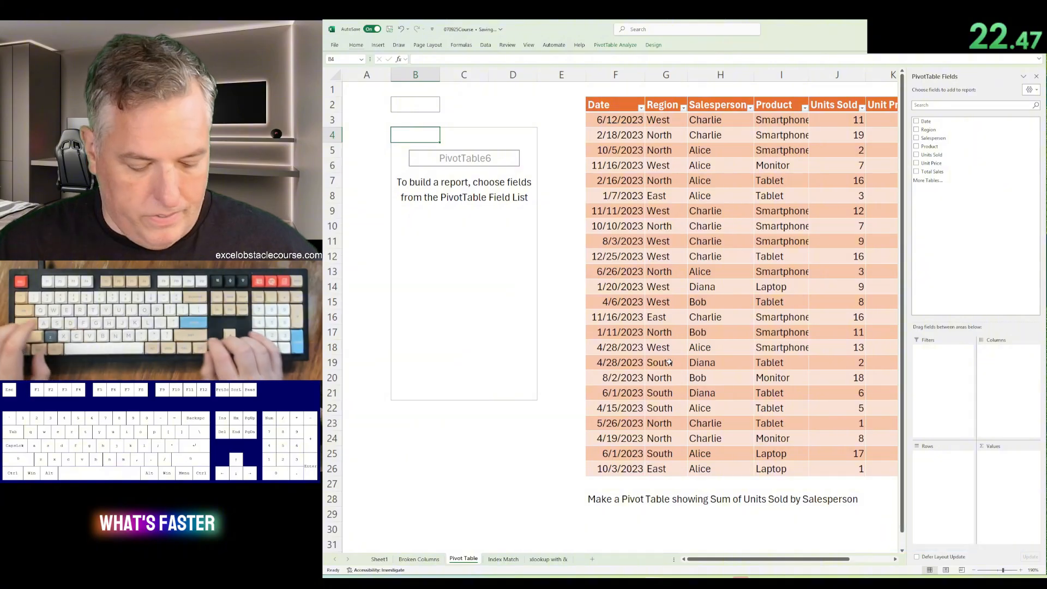
Step: Add Salesperson as the PivotTable's rows and Units Sold as its summed values
{"action": "key", "text": "shift+F6"}
{"action": "key", "text": "Down"}
{"action": "key", "text": "Down"}
{"action": "key", "text": "Down"}
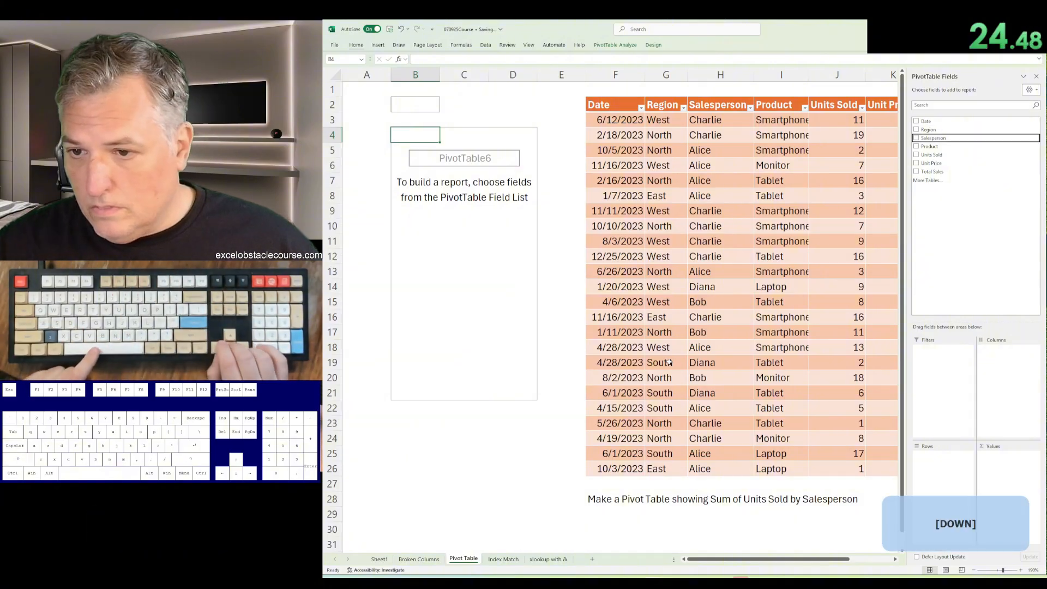
{"action": "key", "text": "space"}
{"action": "key", "text": "Down"}
{"action": "key", "text": "Down"}
{"action": "key", "text": "space"}
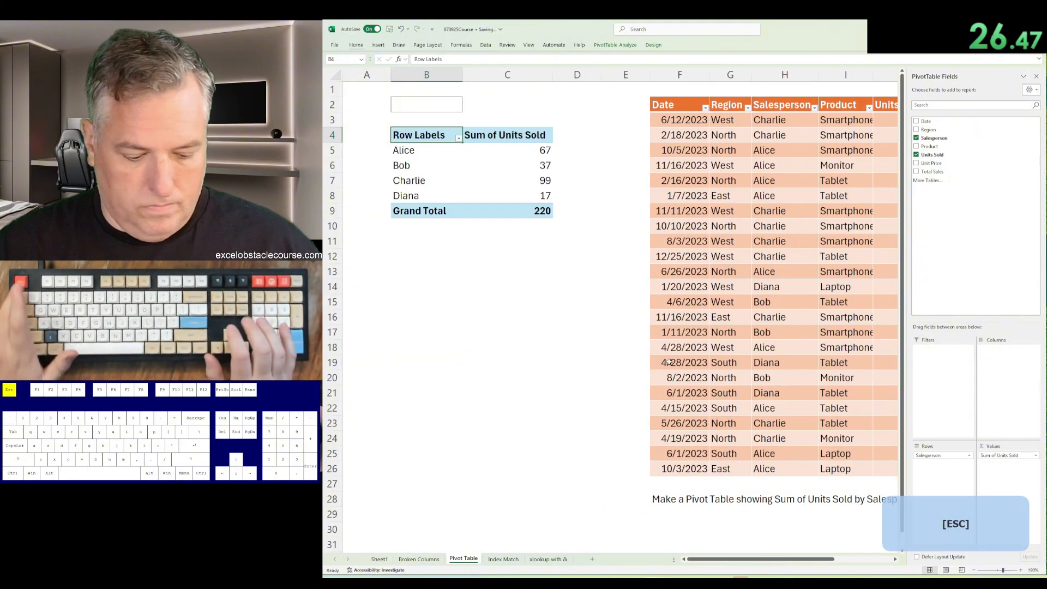
Step: On the Index Match sheet, begin an INDEX formula in B25 with the absolute array $H$5:$L$14
{"action": "key", "text": "ctrl+Page_Down"}
{"action": "type", "text": "="}
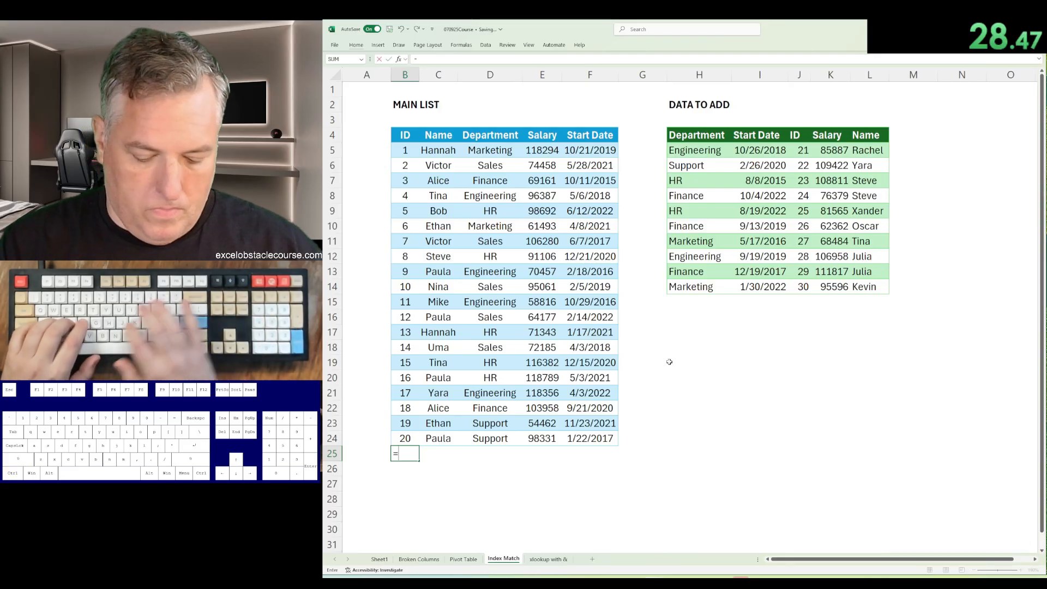
{"action": "type", "text": "index("}
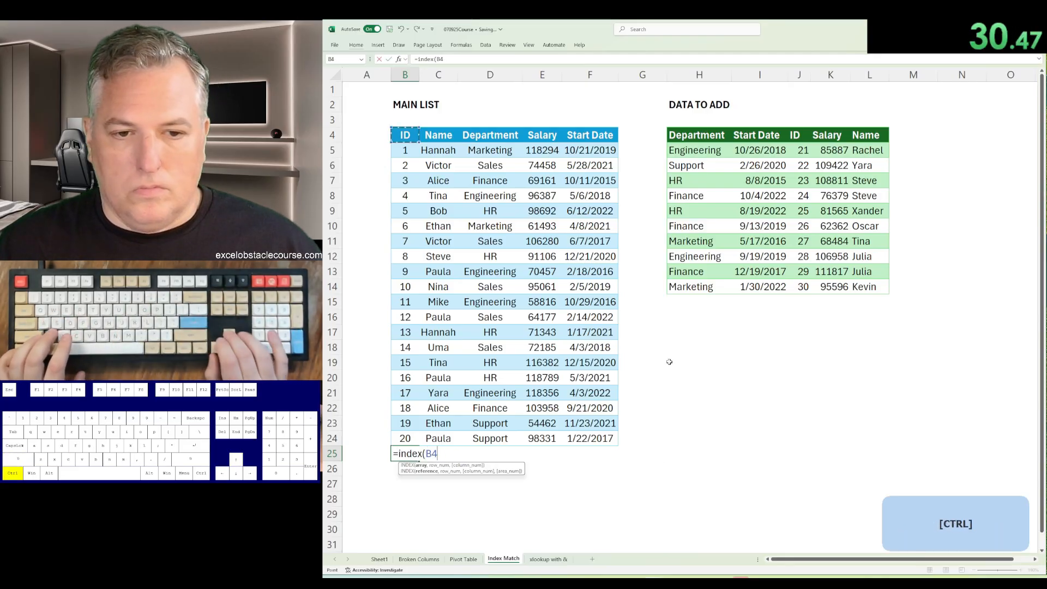
{"action": "key", "text": "ctrl+Right"}
{"action": "key", "text": "Down"}
{"action": "key", "text": "ctrl+shift+Right"}
{"action": "key", "text": "ctrl+shift+Down"}
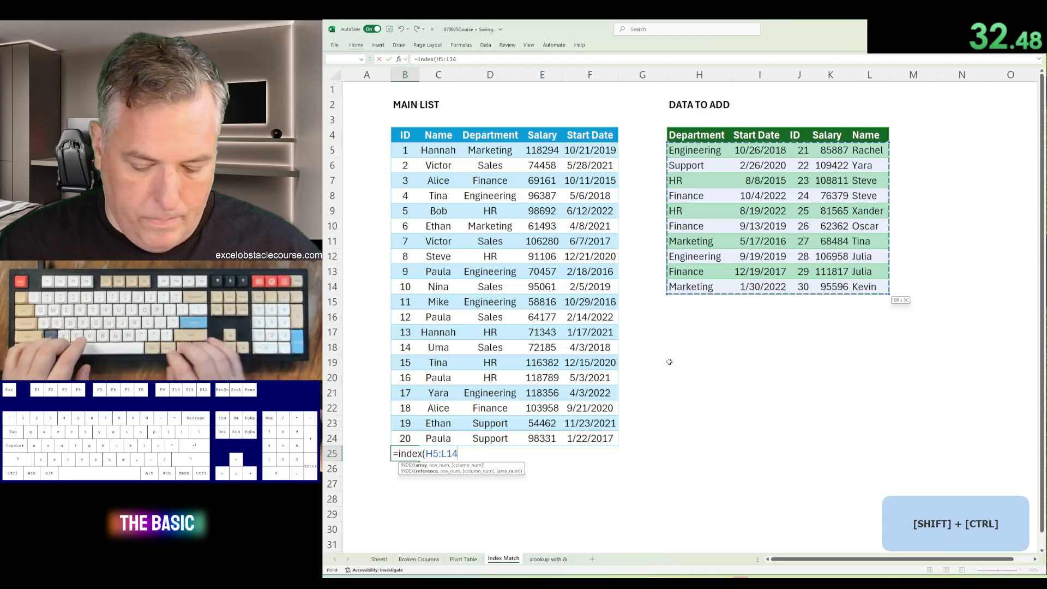
{"action": "key", "text": "F4"}
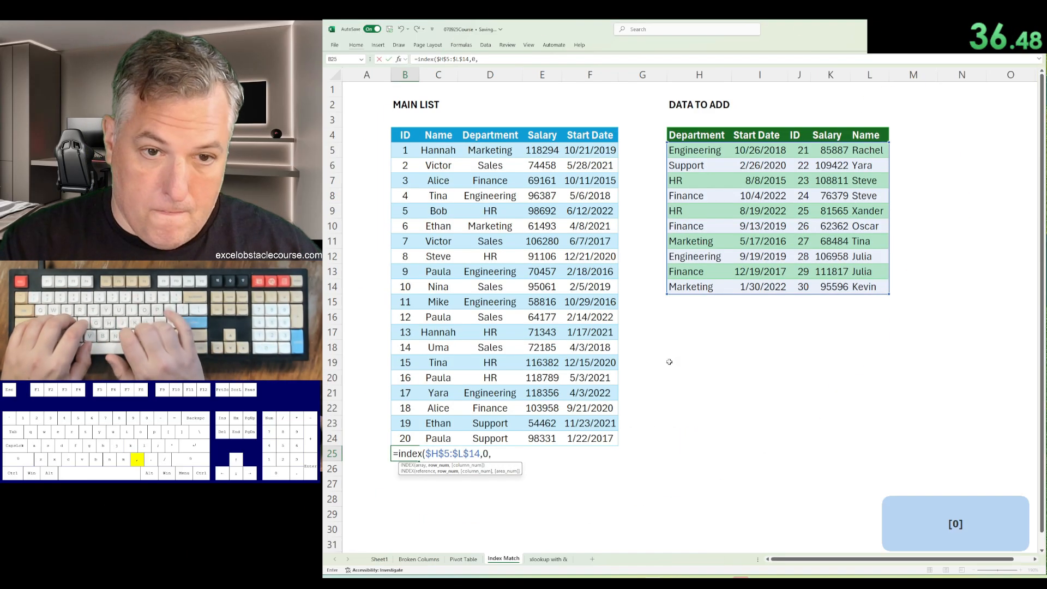
Step: Complete the INDEX formula with row 0 and an exact MATCH of B4 in $H$4:$L$4 for the column
{"action": "type", "text": "0,match("}
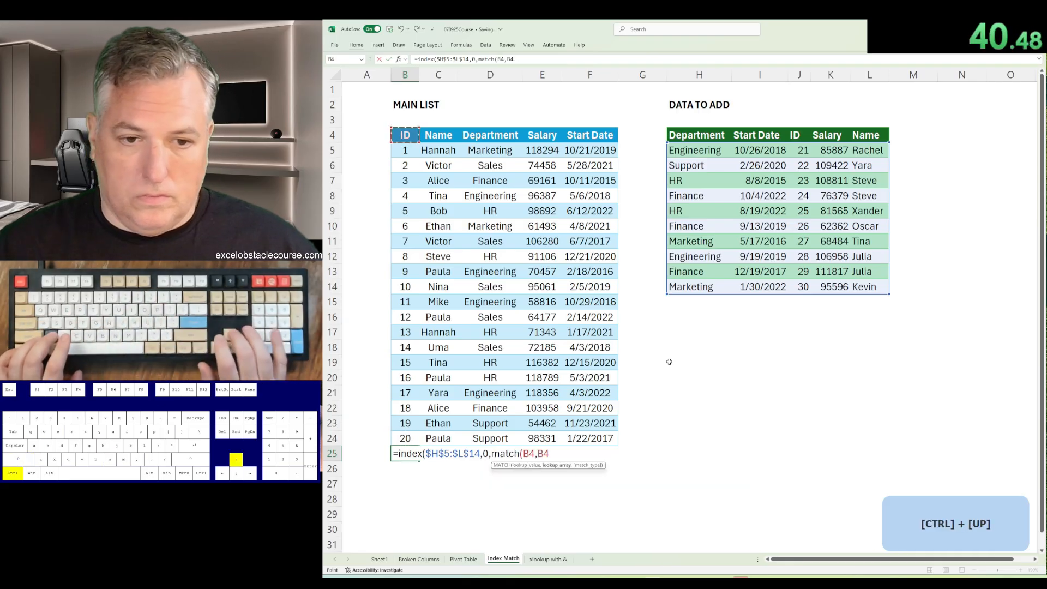
{"action": "key", "text": "F4"}
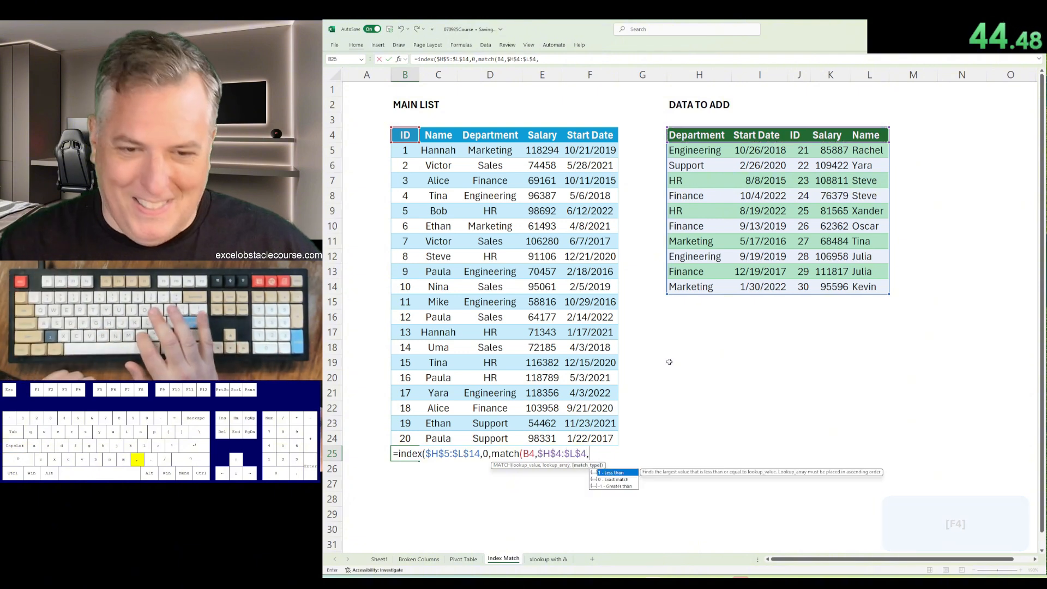
{"action": "type", "text": ",0"}
{"action": "key", "text": "Return"}
{"action": "key", "text": "Up"}
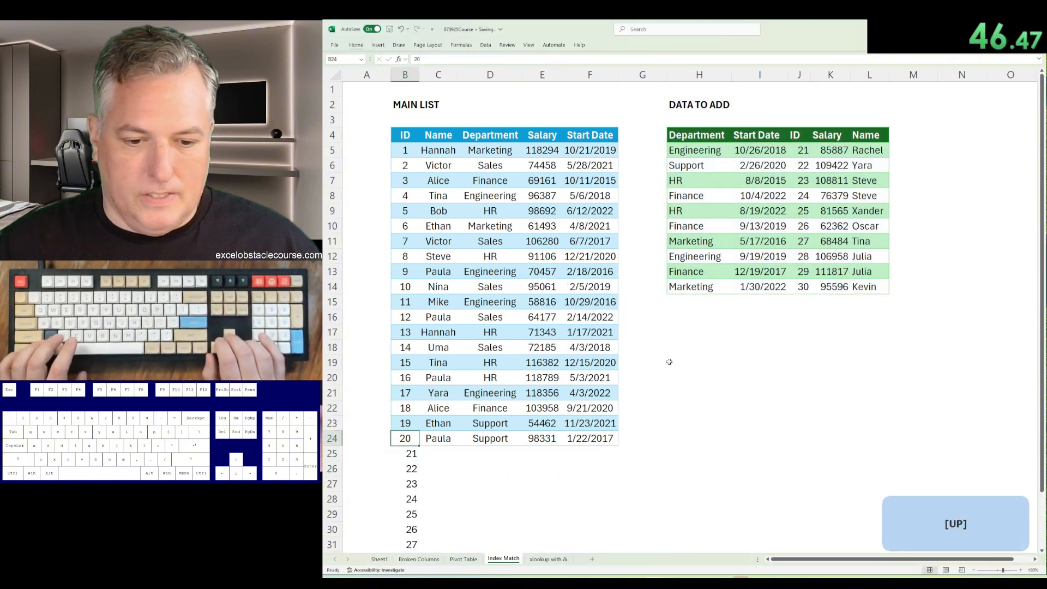
Step: Fill the INDEX/MATCH formula from B25 across row 25 to the Start Date column F
{"action": "key", "text": "Right"}
{"action": "key", "text": "Right"}
{"action": "key", "text": "Right"}
{"action": "key", "text": "Right"}
{"action": "key", "text": "shift+Left"}
{"action": "key", "text": "shift+Left"}
{"action": "key", "text": "shift+Left"}
{"action": "key", "text": "shift+Left"}
{"action": "key", "text": "ctrl+r"}
Step: On the xlookup with & sheet, begin an XLOOKUP in G3 with D3:D12&E3:E12 as the lookup value
{"action": "key", "text": "ctrl+Page_Down"}
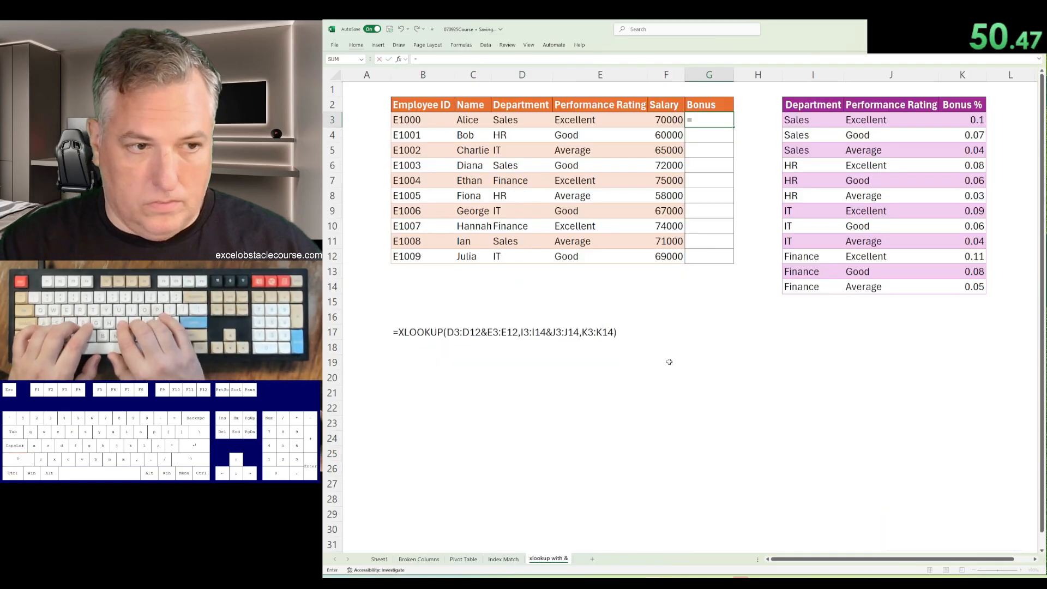
{"action": "type", "text": "=xlookup("}
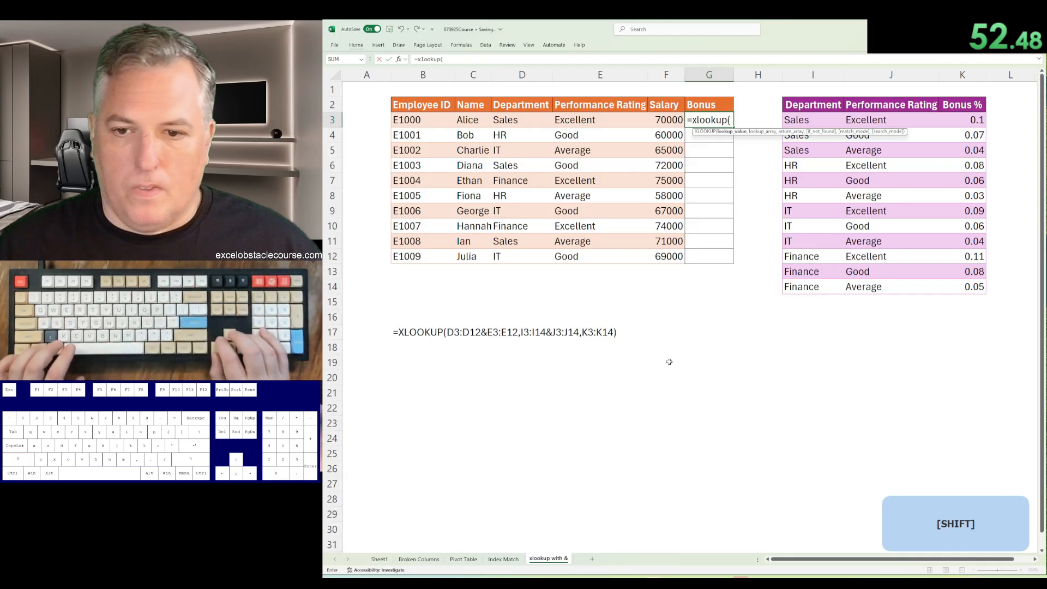
{"action": "key", "text": "Left"}
{"action": "key", "text": "Left"}
{"action": "key", "text": "ctrl+shift+Down"}
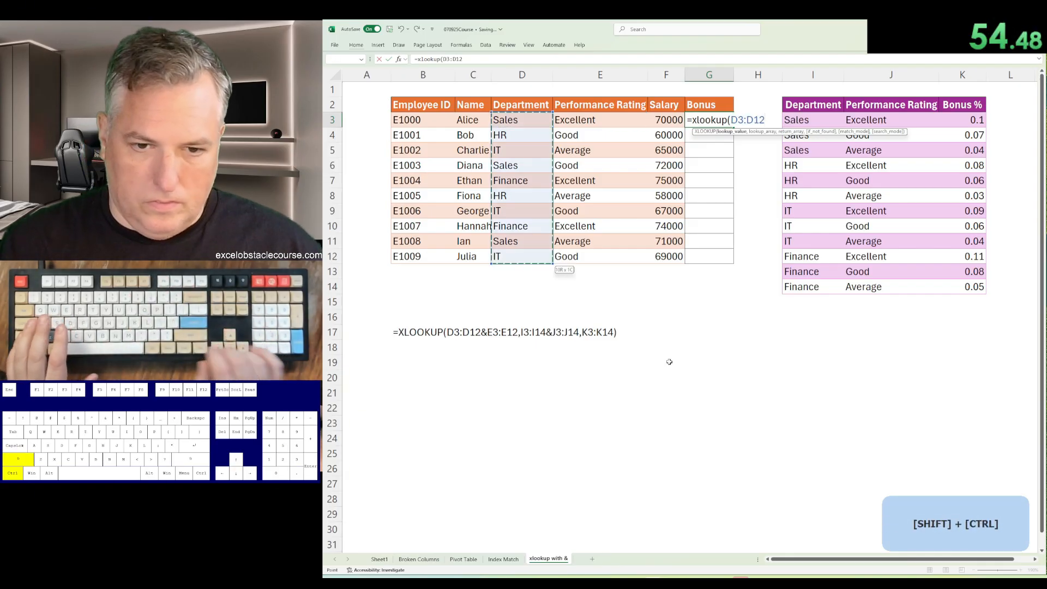
{"action": "type", "text": "&"}
{"action": "key", "text": "Left"}
{"action": "key", "text": "Left"}
{"action": "key", "text": "ctrl+shift+Down"}
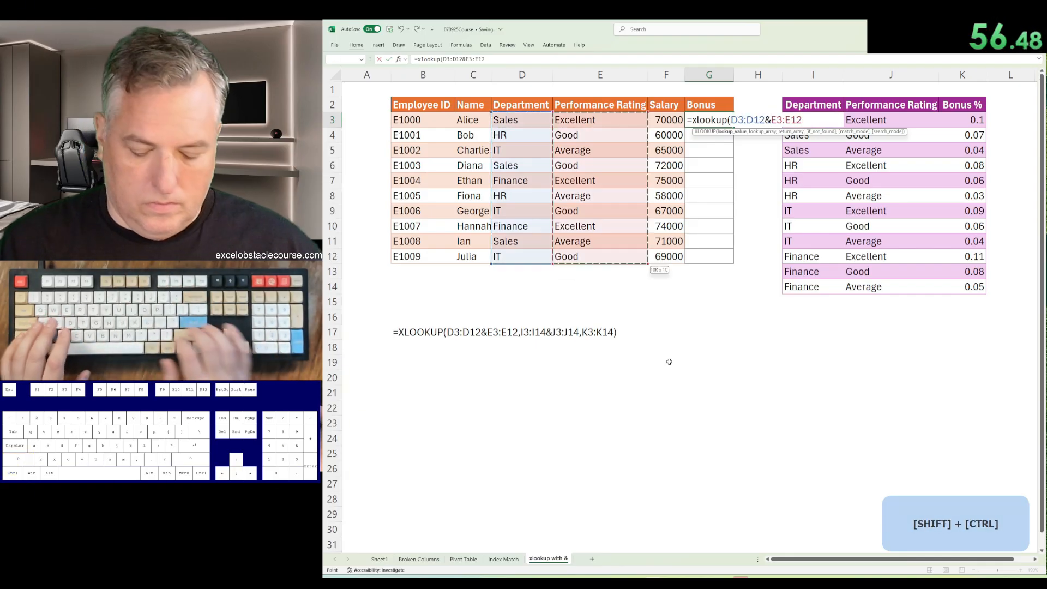
Step: Complete the XLOOKUP with lookup array I3:I14&J3:J14 and return array K3:K14
{"action": "type", "text": ","}
{"action": "key", "text": "ctrl+Right"}
{"action": "key", "text": "ctrl+shift+Down"}
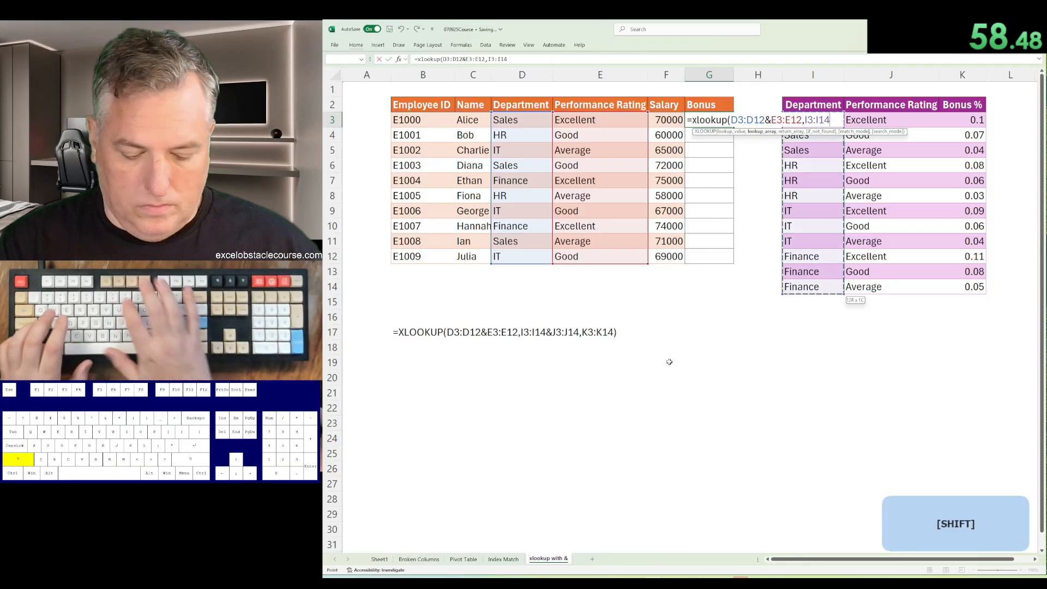
{"action": "type", "text": "&"}
{"action": "key", "text": "Right"}
{"action": "key", "text": "ctrl+shift+Down"}
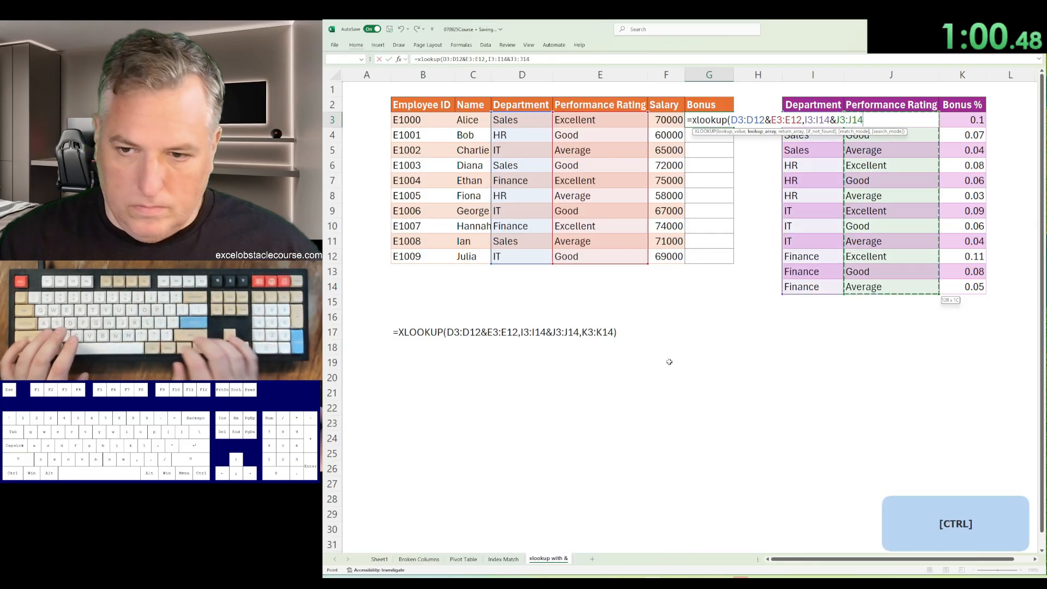
{"action": "type", "text": ","}
{"action": "key", "text": "ctrl+shift+Down"}
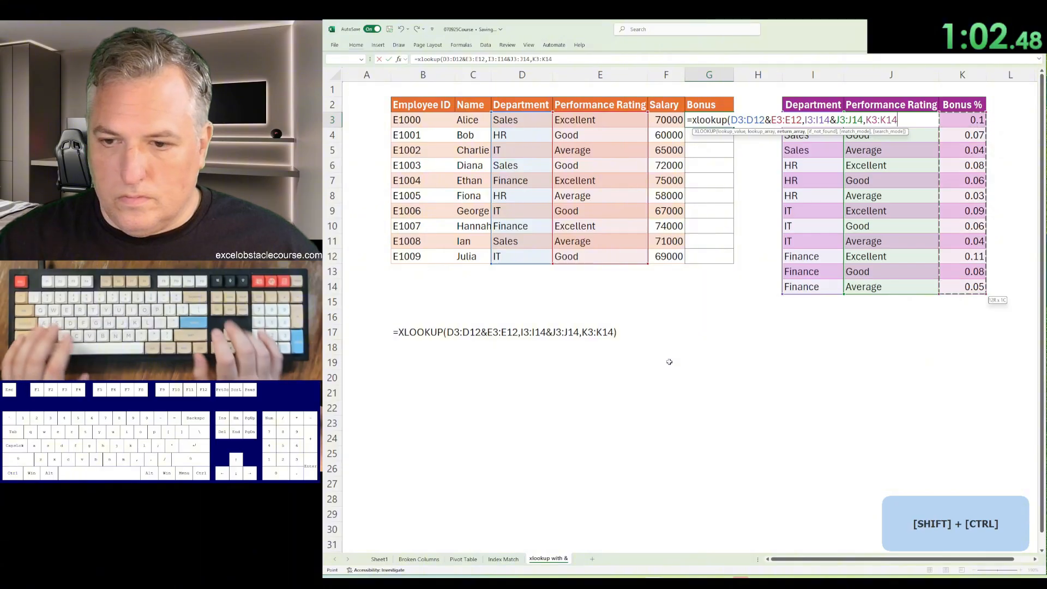
{"action": "key", "text": "Return"}
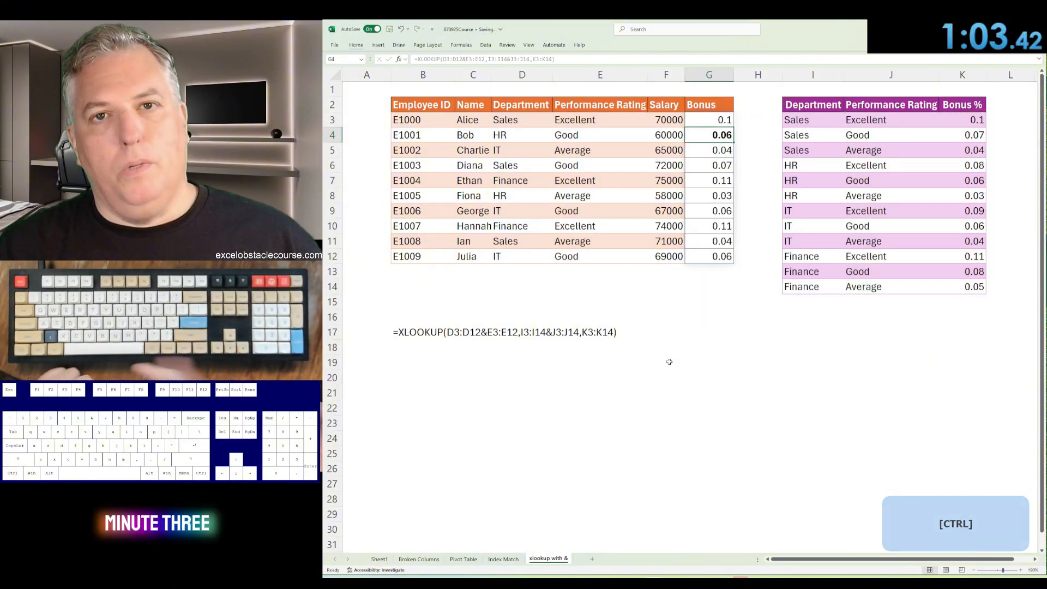
Step: Undo all of the attempt's edits on the lookup, PivotTable and Broken Columns sheets
{"action": "key", "text": "ctrl+z"}
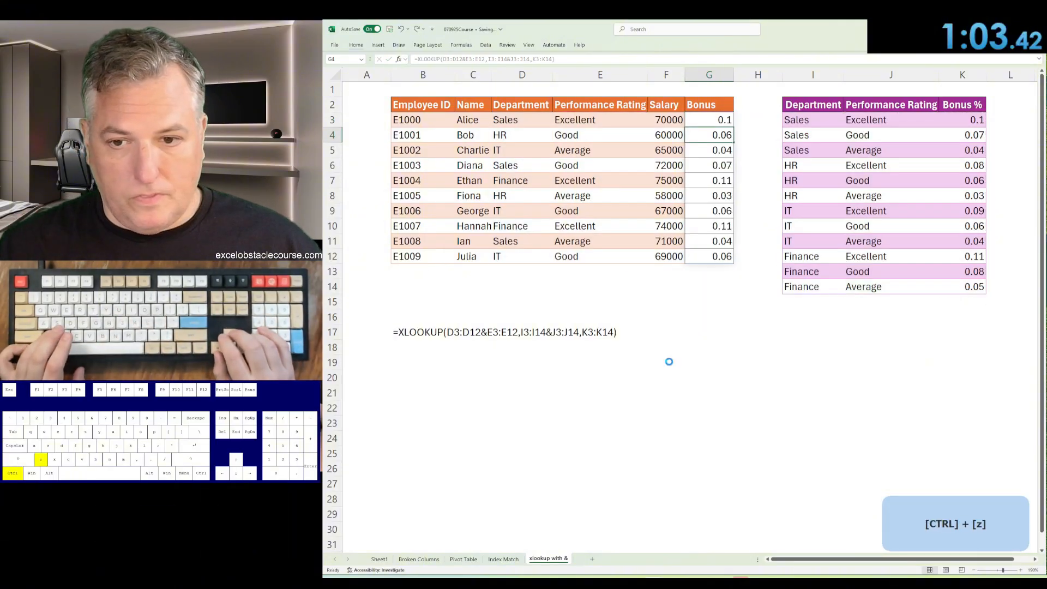
{"action": "key", "text": "ctrl+z"}
{"action": "key", "text": "ctrl+z"}
{"action": "key", "text": "ctrl+z"}
{"action": "key", "text": "ctrl+z"}
{"action": "key", "text": "ctrl+z"}
{"action": "key", "text": "ctrl+z"}
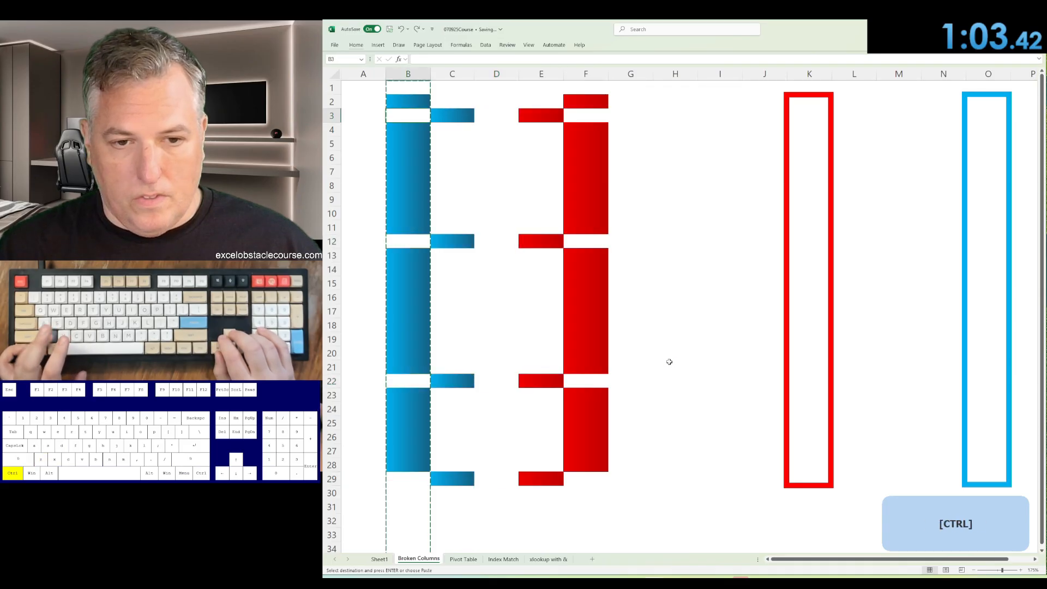
{"action": "key", "text": "Escape"}
{"action": "key", "text": "Right"}
Step: On Sheet1, log 1:03.4 as the result of attempt 4 in cell C6
{"action": "key", "text": "ctrl+Page_Up"}
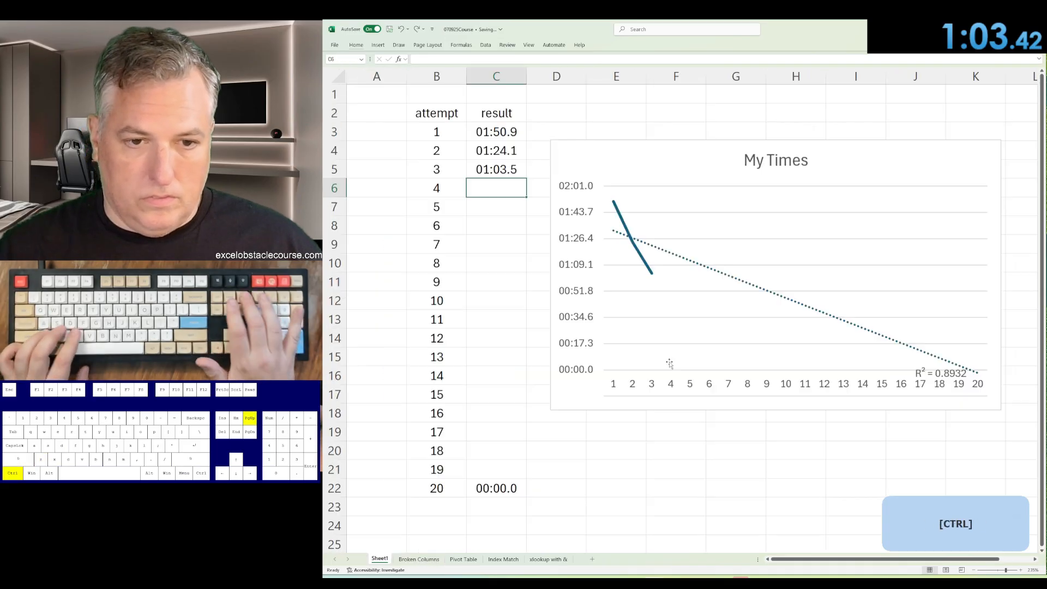
{"action": "type", "text": "1:"}
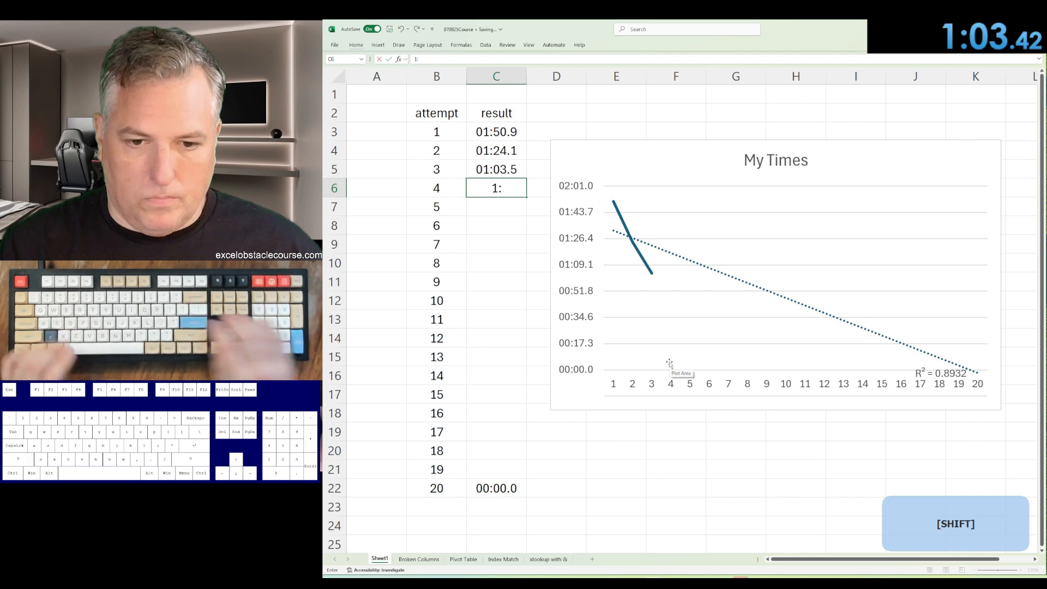
{"action": "type", "text": "03.4"}
{"action": "key", "text": "Return"}
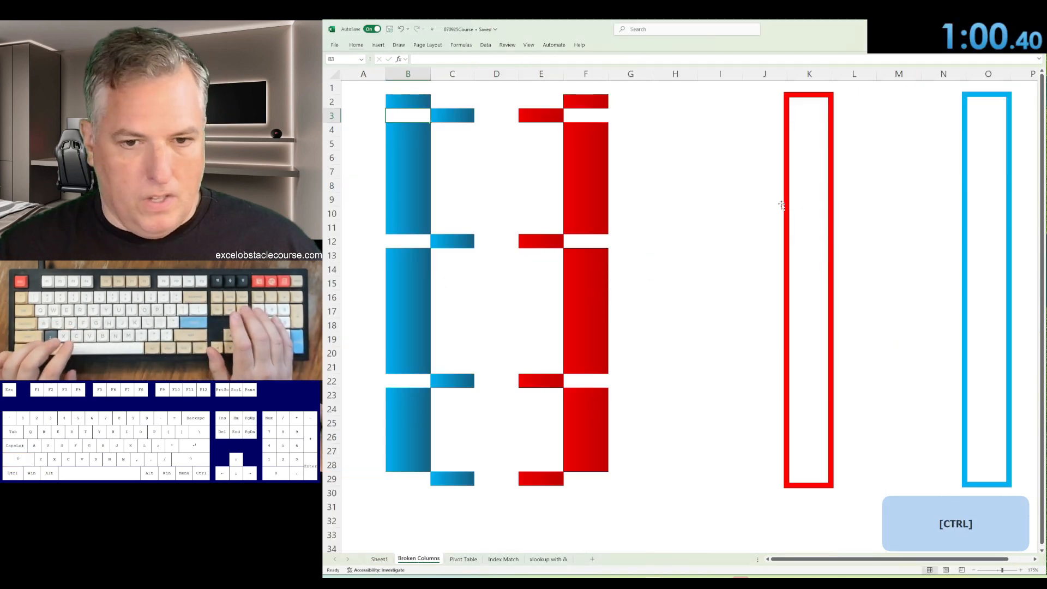
Step: Check that the exercise sheets are reset and return to the Broken Columns sheet
{"action": "key", "text": "ctrl+Page_Down"}
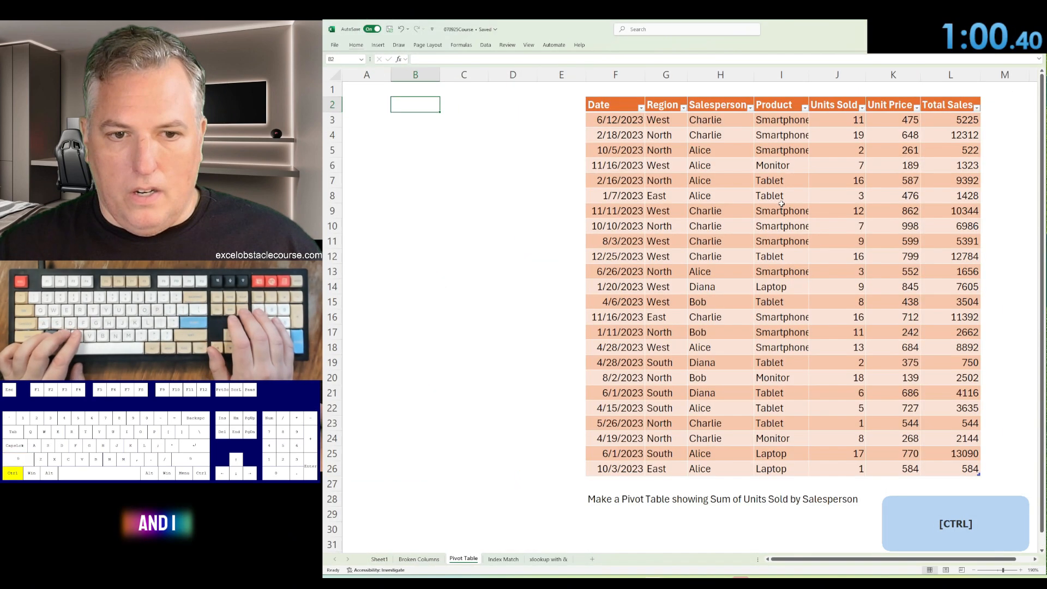
{"action": "key", "text": "ctrl+Page_Down"}
{"action": "key", "text": "ctrl+Page_Down"}
{"action": "key", "text": "ctrl+Page_Up"}
{"action": "key", "text": "ctrl+Page_Up"}
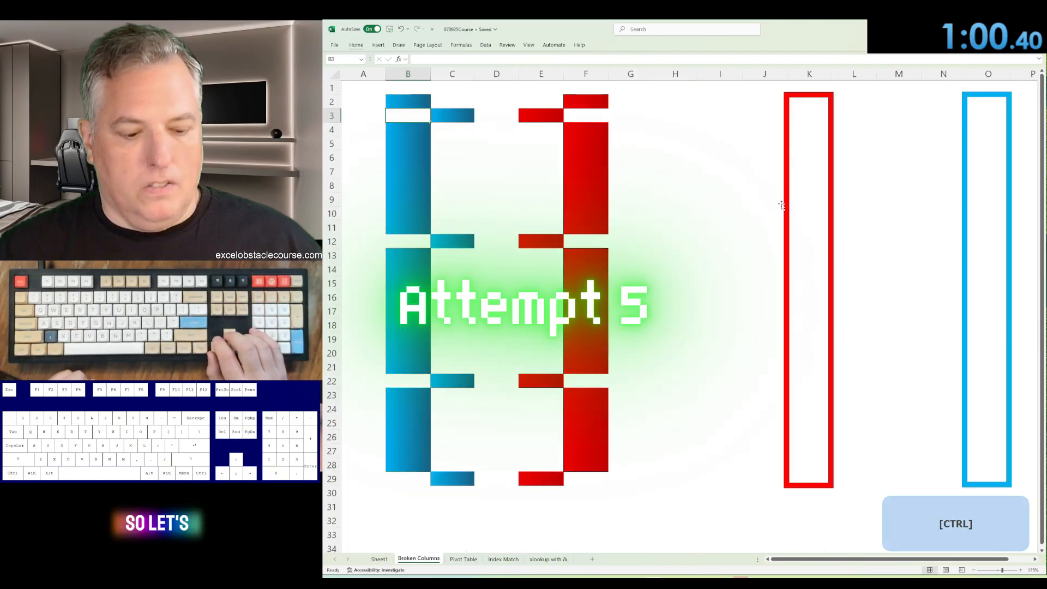
Step: Delete the blank cells B3, B12, B22 and B29, shifting cells left to complete the blue column
{"action": "key", "text": "ctrl"}
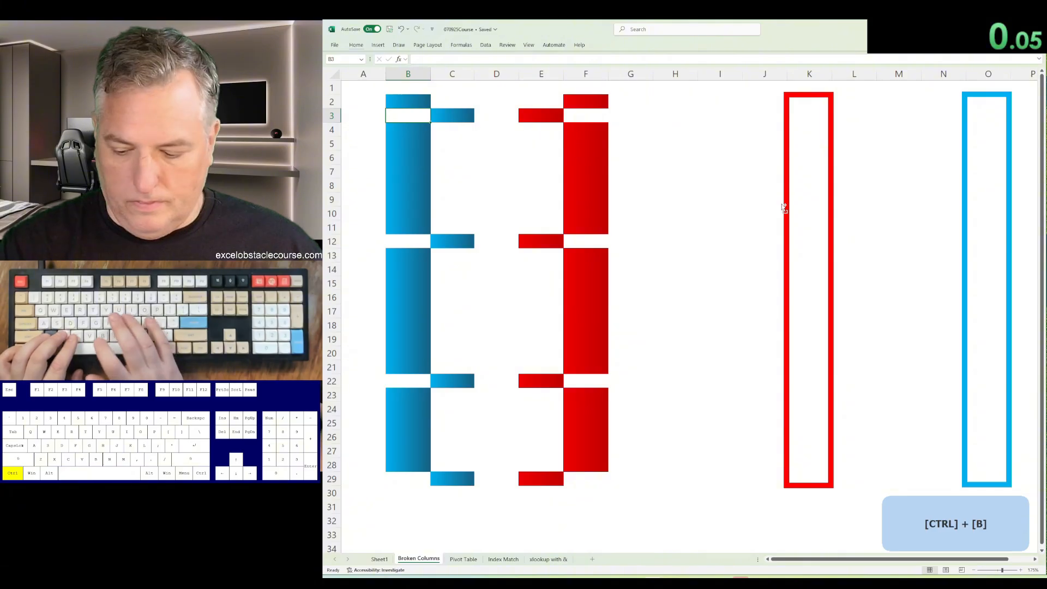
{"action": "key", "text": "ctrl+minus"}
{"action": "key", "text": "Return"}
{"action": "key", "text": "ctrl+minus"}
{"action": "key", "text": "Return"}
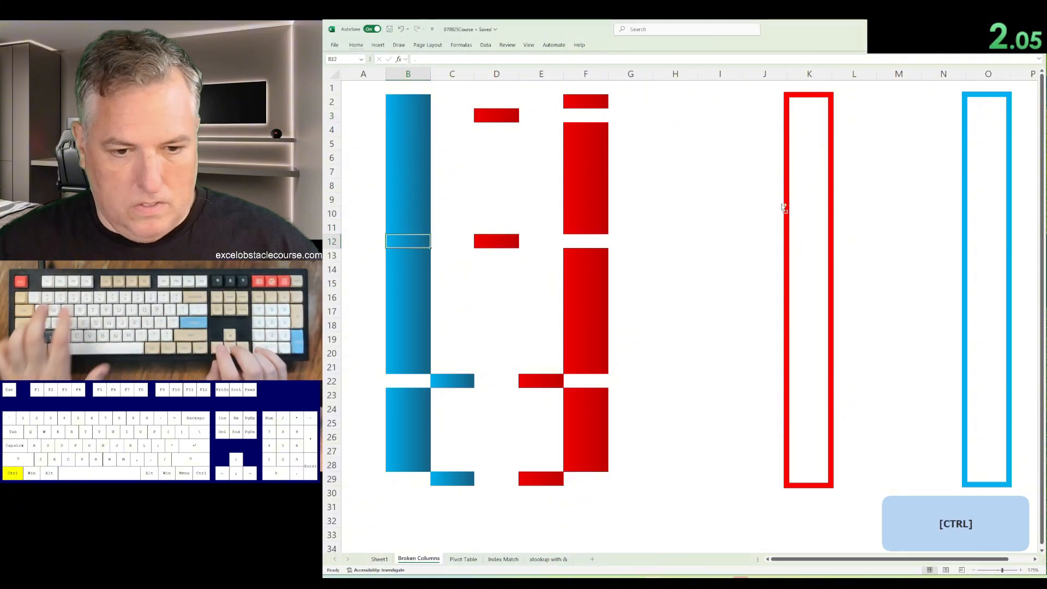
{"action": "key", "text": "F4"}
{"action": "key", "text": "ctrl+Down"}
{"action": "key", "text": "Down"}
{"action": "key", "text": "F4"}
Step: Insert two cells at D29:E29 and D22:E22, shifting the red pieces right into column F
{"action": "key", "text": "ctrl+Right"}
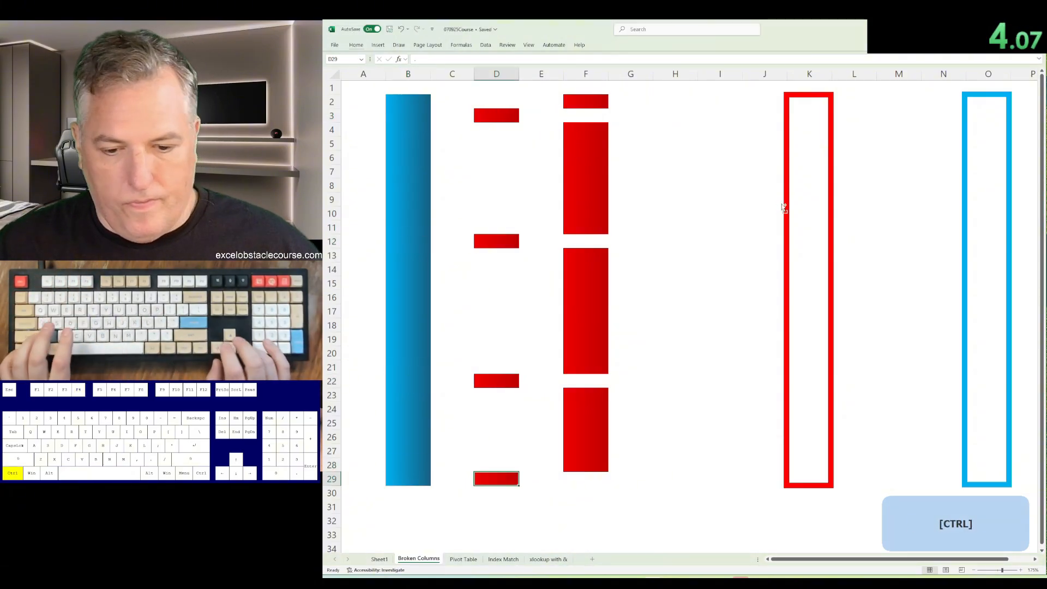
{"action": "key", "text": "shift+Right"}
{"action": "key", "text": "ctrl+minus"}
{"action": "key", "text": "Return"}
{"action": "key", "text": "ctrl+Up"}
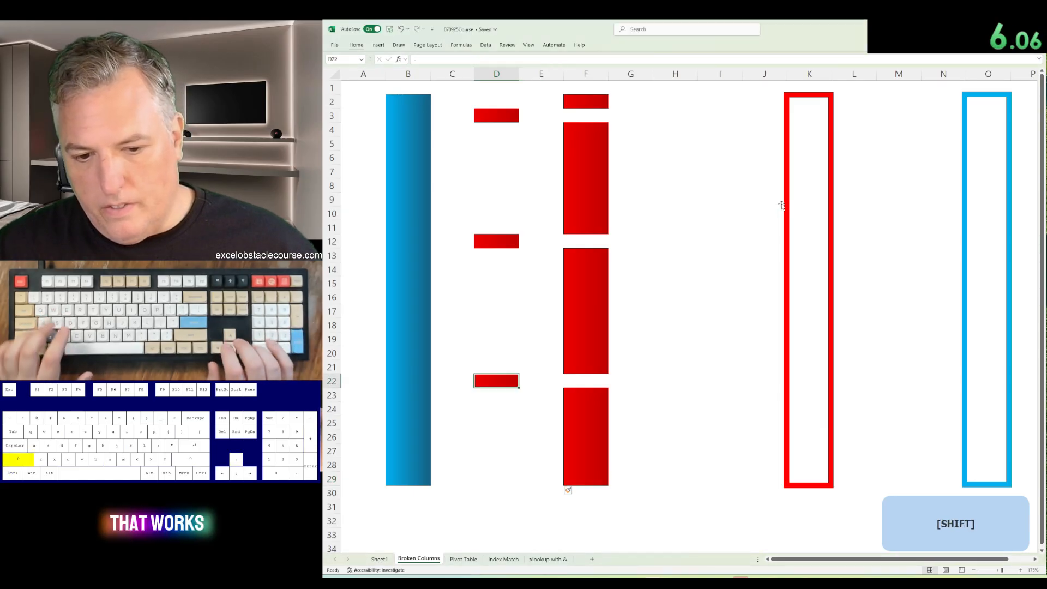
{"action": "key", "text": "shift+Right"}
{"action": "key", "text": "F4"}
Step: Insert two cells at D12:E12 and D3:E3, shifting the remaining red pieces right to complete column F
{"action": "key", "text": "ctrl+Up"}
{"action": "key", "text": "shift+Right"}
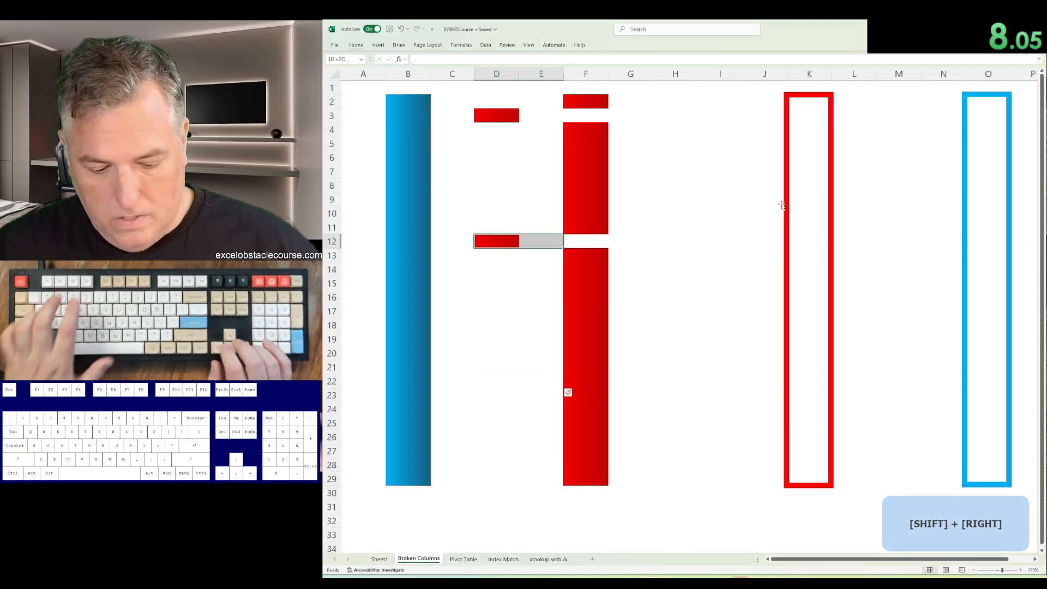
{"action": "key", "text": "F4"}
{"action": "key", "text": "ctrl+Up"}
{"action": "key", "text": "shift+Right"}
{"action": "key", "text": "shift+Left"}
{"action": "key", "text": "shift+Right"}
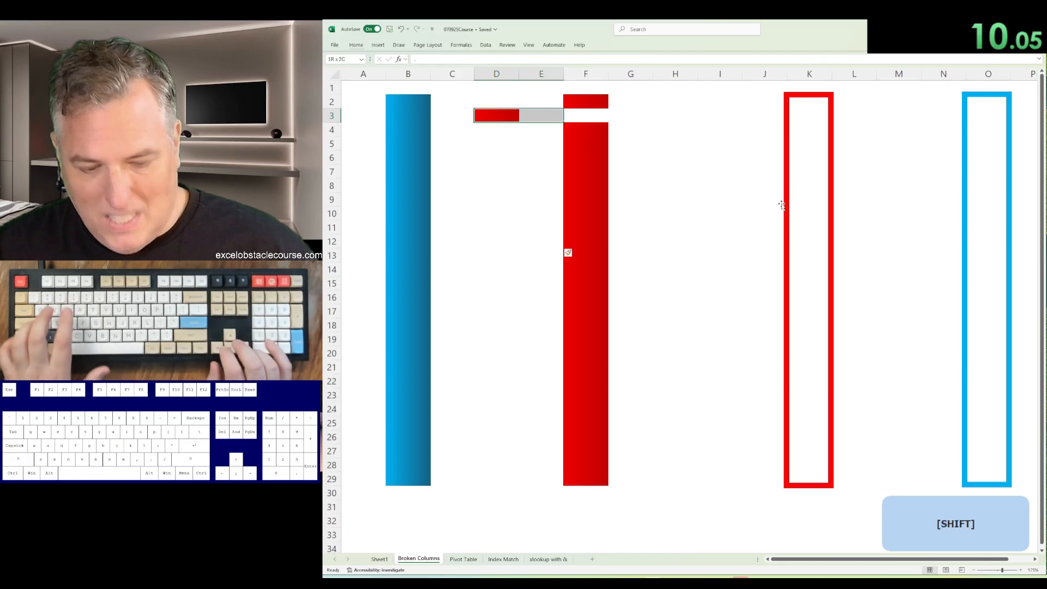
{"action": "key", "text": "F4"}
Step: Insert columns before the completed red column to shift it into the red frame at column K
{"action": "key", "text": "ctrl+space"}
{"action": "key", "text": "ctrl+minus"}
Step: Cut the blue column B and paste it into column O inside the blue frame
{"action": "key", "text": "ctrl+Left"}
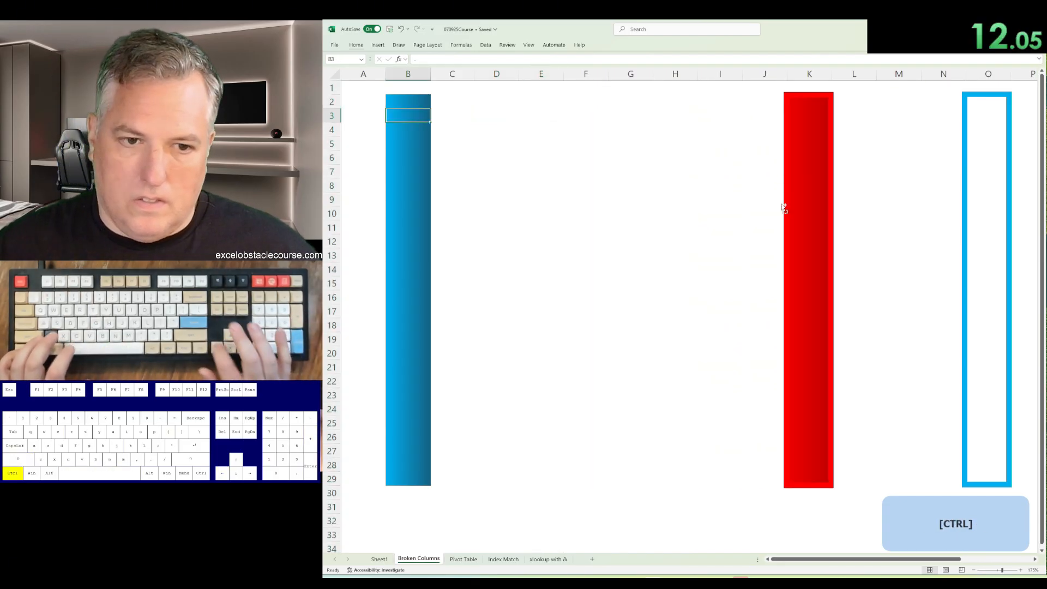
{"action": "key", "text": "ctrl+space"}
{"action": "key", "text": "ctrl+x"}
{"action": "key", "text": "ctrl+Right"}
{"action": "key", "text": "Right"}
{"action": "key", "text": "Right"}
{"action": "key", "text": "Right"}
{"action": "key", "text": "Right"}
{"action": "key", "text": "ctrl+space"}
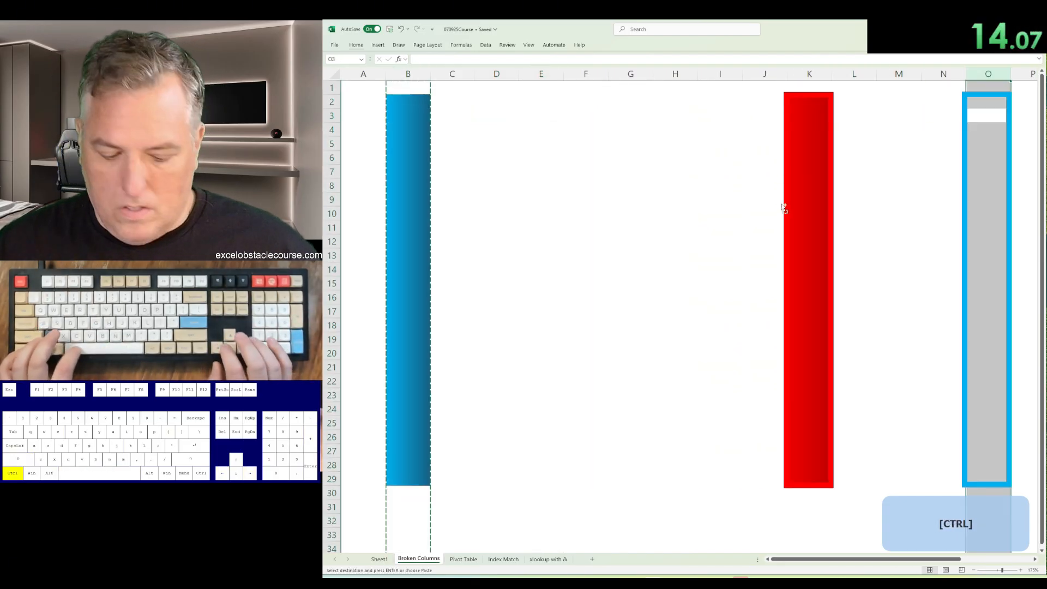
{"action": "key", "text": "ctrl+v"}
Step: On the Pivot Table sheet, create a PivotTable from the sales table at cell B4 using the PivotTable Wizard
{"action": "key", "text": "ctrl+Page_Down"}
{"action": "key", "text": "alt+d"}
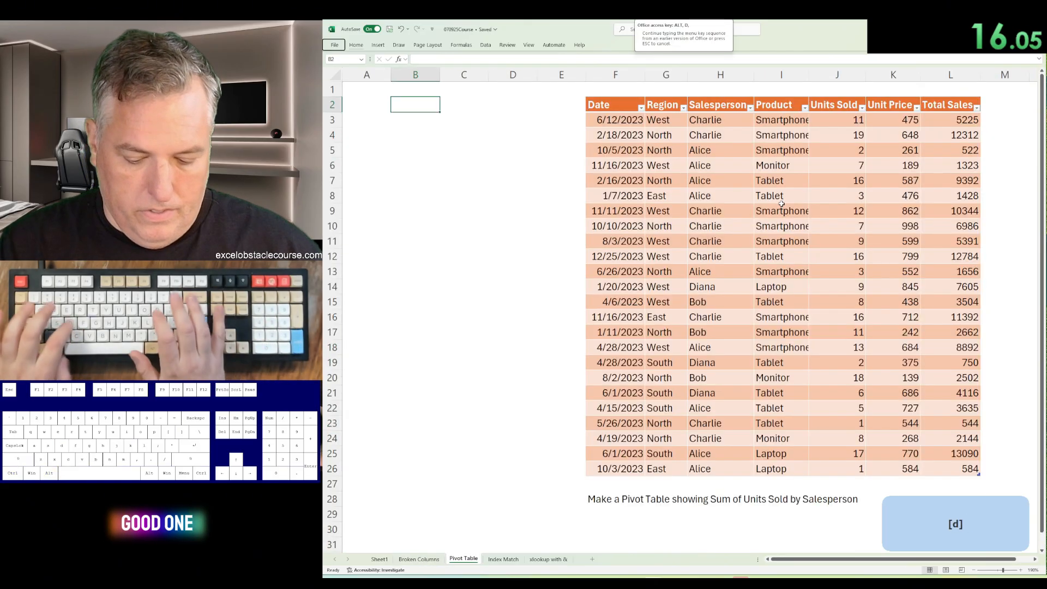
{"action": "key", "text": "p"}
{"action": "key", "text": "Return"}
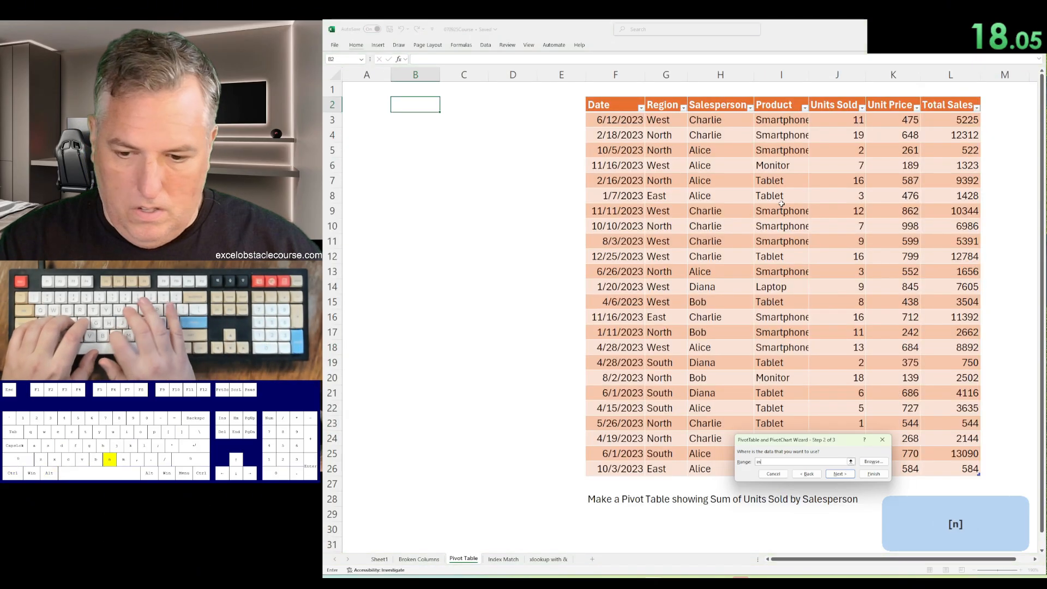
{"action": "type", "text": "n"}
{"action": "key", "text": "BackSpace"}
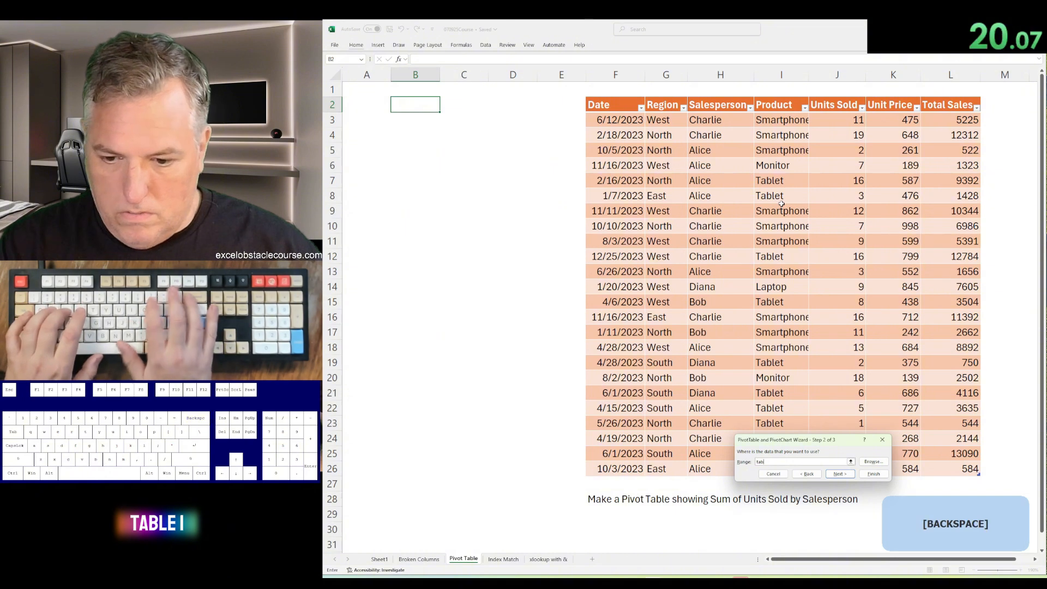
{"action": "key", "text": "Return"}
{"action": "key", "text": "Return"}
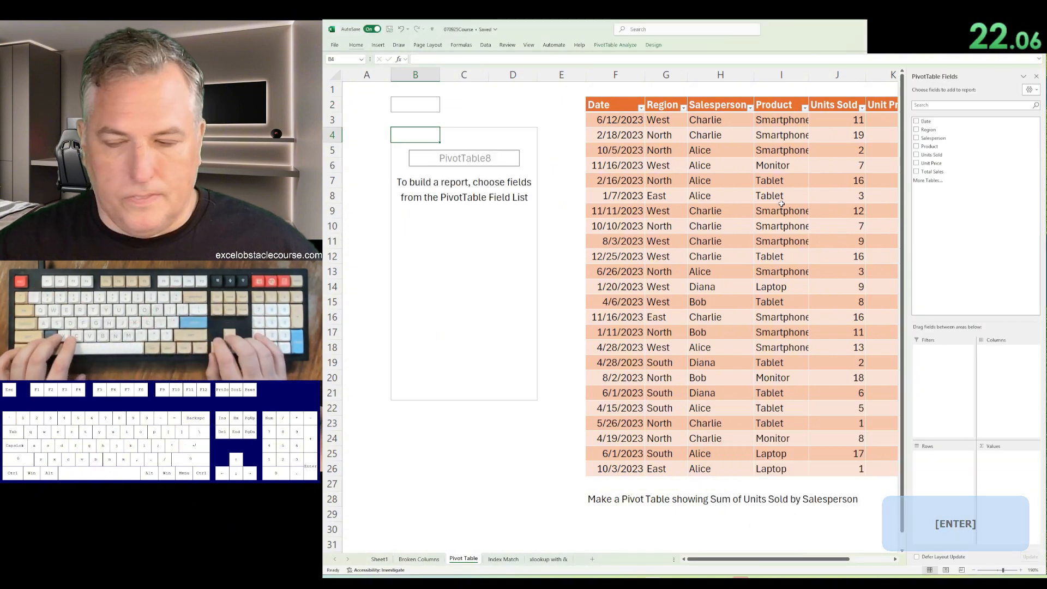
Step: Add the Salesperson and Units Sold fields to the PivotTable to show the sum of units sold by salesperson
{"action": "key", "text": "shift+F6"}
{"action": "key", "text": "Down"}
{"action": "key", "text": "Down"}
{"action": "key", "text": "Down"}
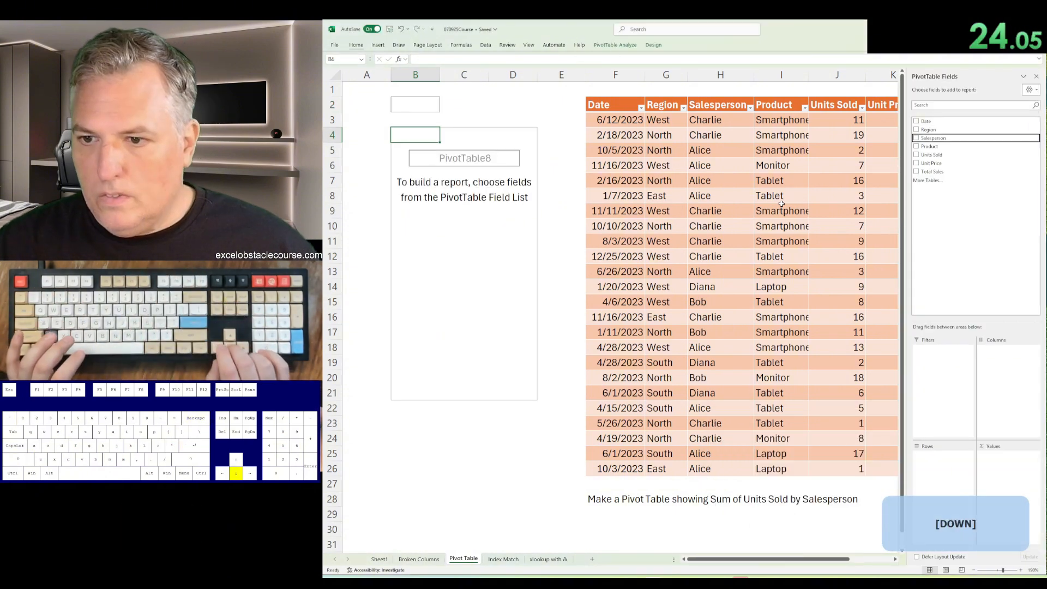
{"action": "key", "text": "space"}
{"action": "key", "text": "Down"}
{"action": "key", "text": "Down"}
{"action": "key", "text": "space"}
{"action": "key", "text": "Escape"}
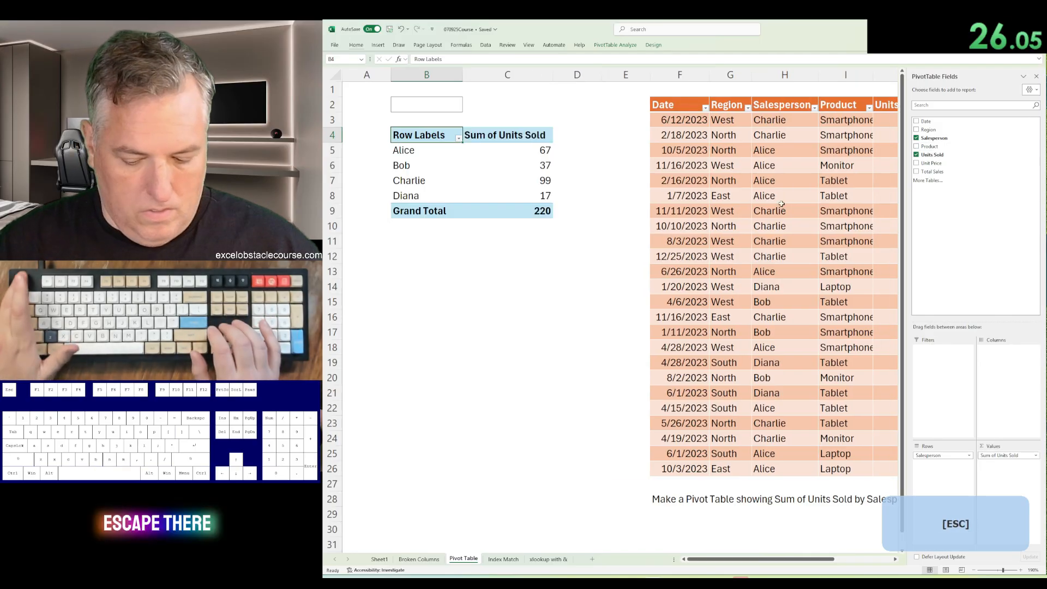
Step: On the Index Match sheet, enter =INDEX($H$5:$L$14,0,MATCH(B4,$H$4:$L$4,0)) in cell B25 below the main list
{"action": "key", "text": "ctrl+Page_Down"}
{"action": "type", "text": "=index("}
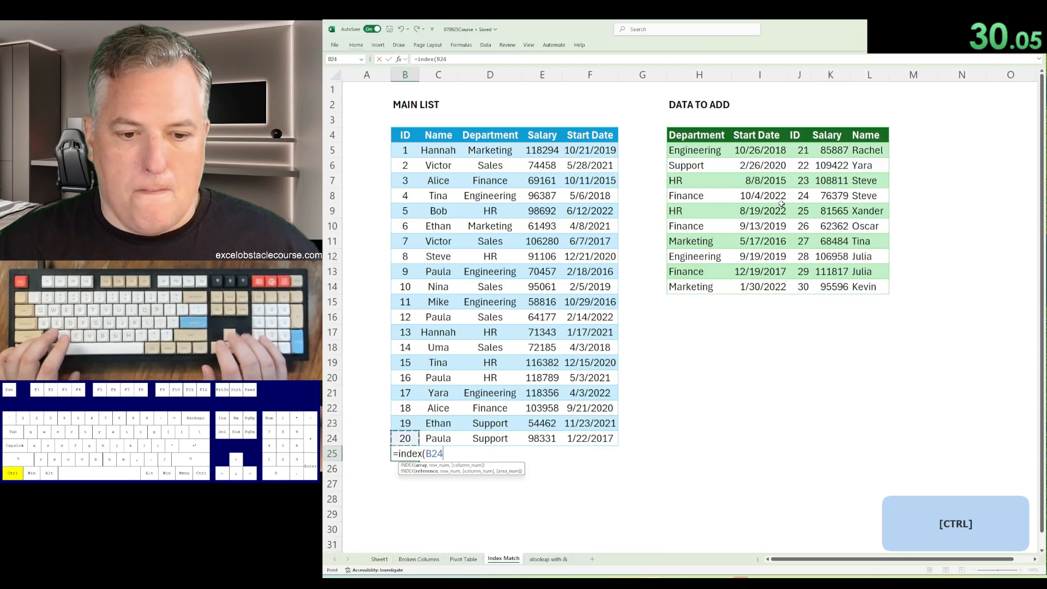
{"action": "key", "text": "Down"}
{"action": "key", "text": "ctrl+shift+Down"}
{"action": "key", "text": "ctrl+shift+Right"}
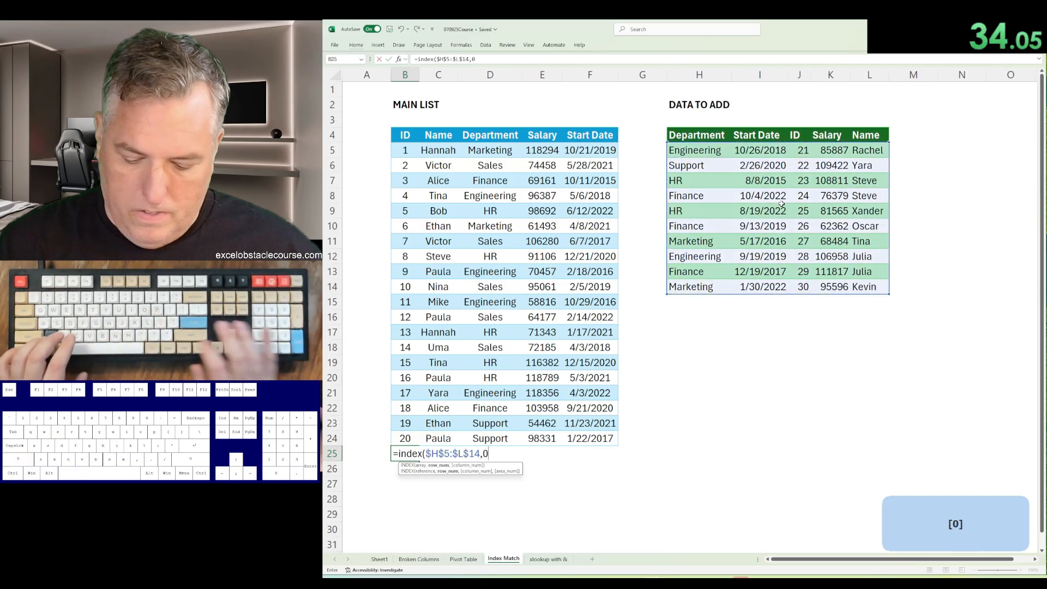
{"action": "type", "text": ",0,match("}
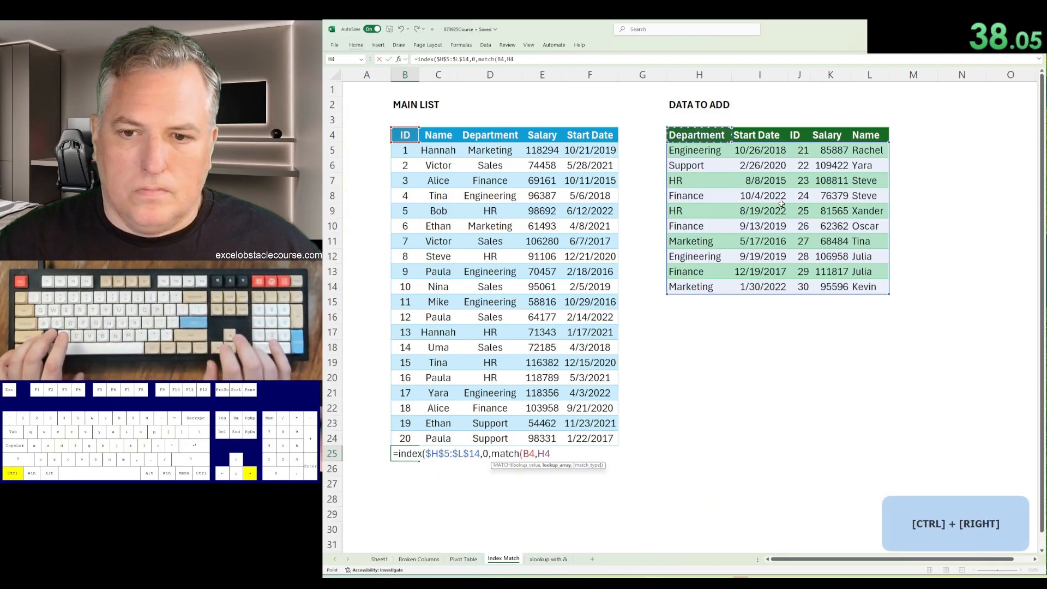
{"action": "key", "text": "ctrl+shift+Right"}
{"action": "key", "text": "F4"}
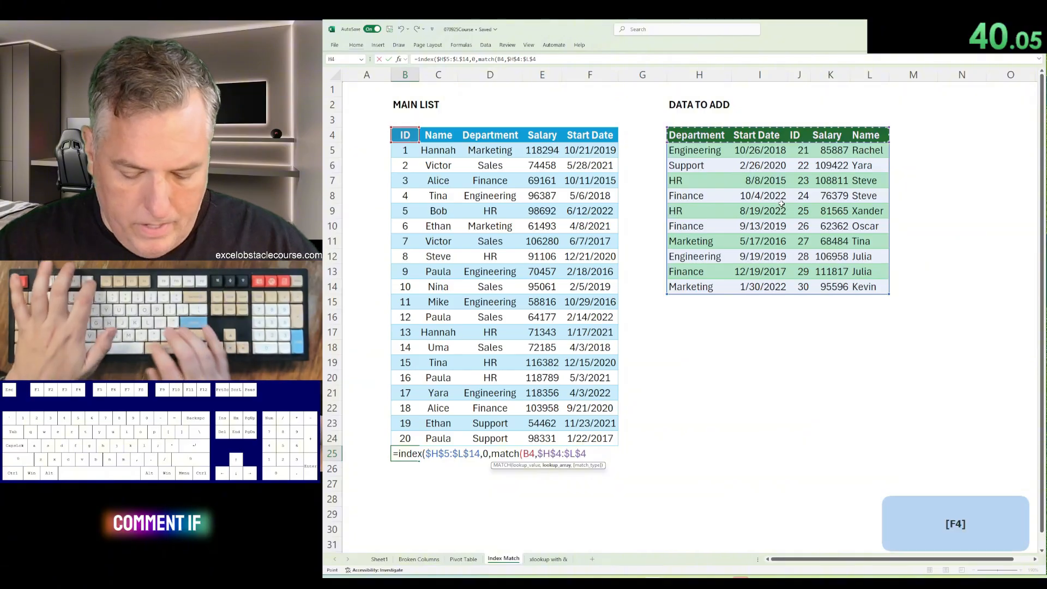
{"action": "type", "text": ",0"}
{"action": "key", "text": "Return"}
{"action": "key", "text": "Return"}
Step: Fill the B25 formula right across B25:F25 to bring in the remaining columns of the added data
{"action": "key", "text": "Up"}
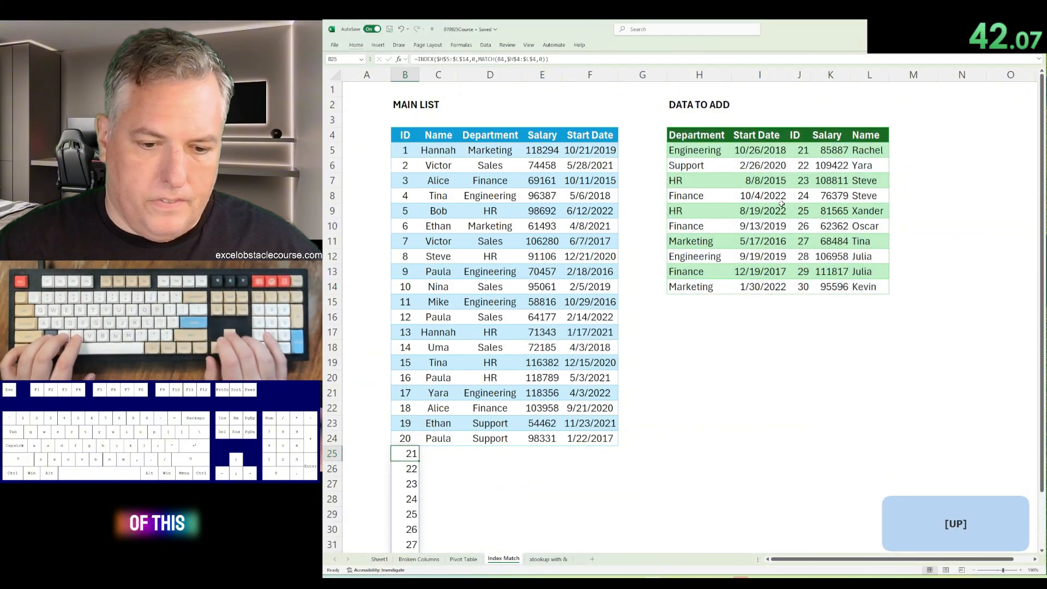
{"action": "key", "text": "Up"}
{"action": "key", "text": "ctrl+Right"}
{"action": "key", "text": "Down"}
{"action": "key", "text": "ctrl+shift+Left"}
{"action": "key", "text": "ctrl+r"}
Step: On the xlookup with & sheet, start an XLOOKUP formula in G3 with the lookup value D3:D12&E3:E12
{"action": "key", "text": "ctrl+Page_Down"}
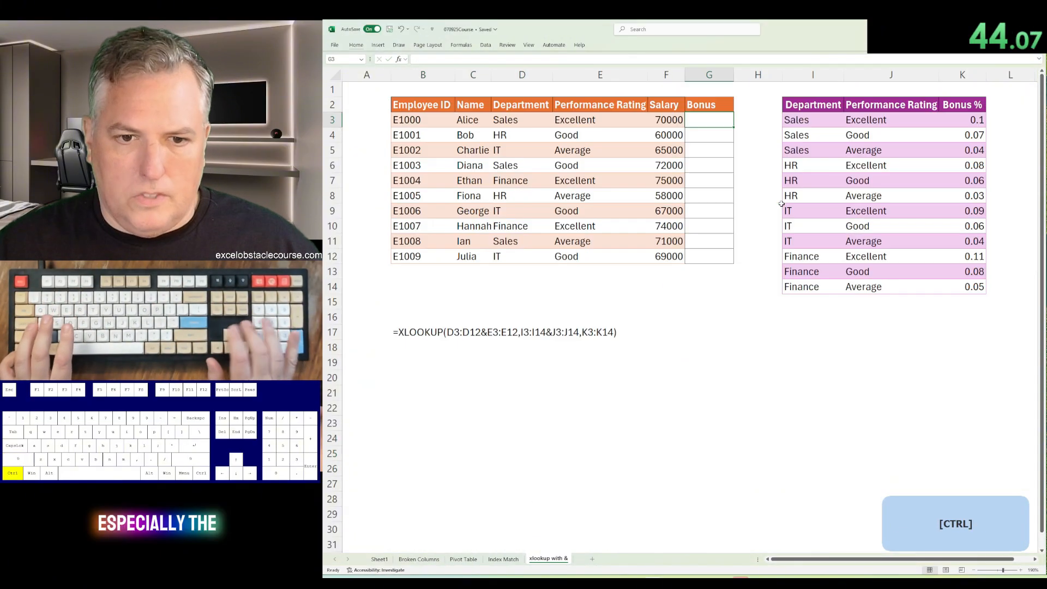
{"action": "type", "text": "="}
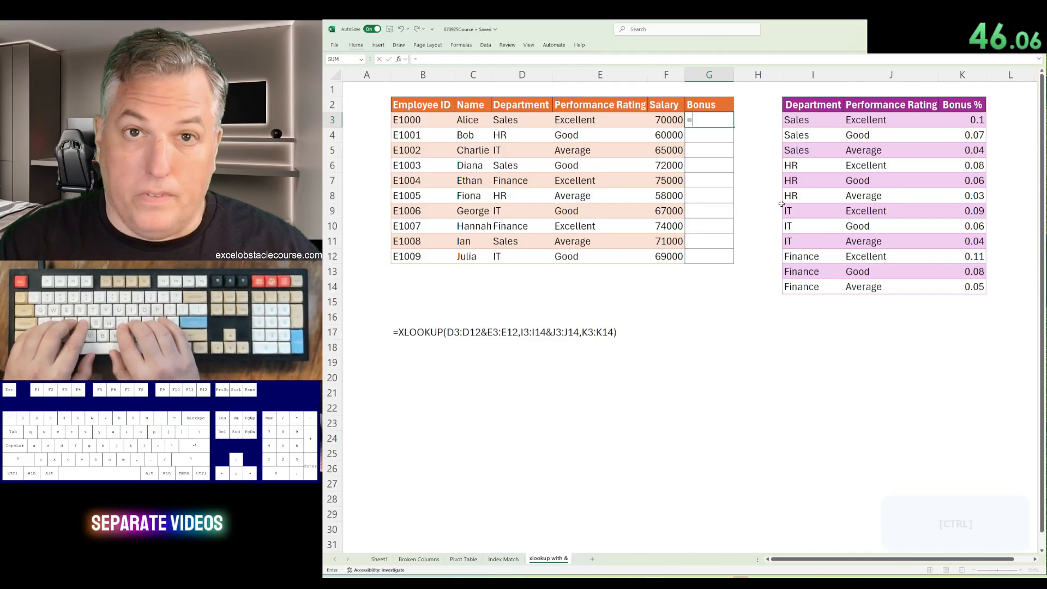
{"action": "type", "text": "xlooku"}
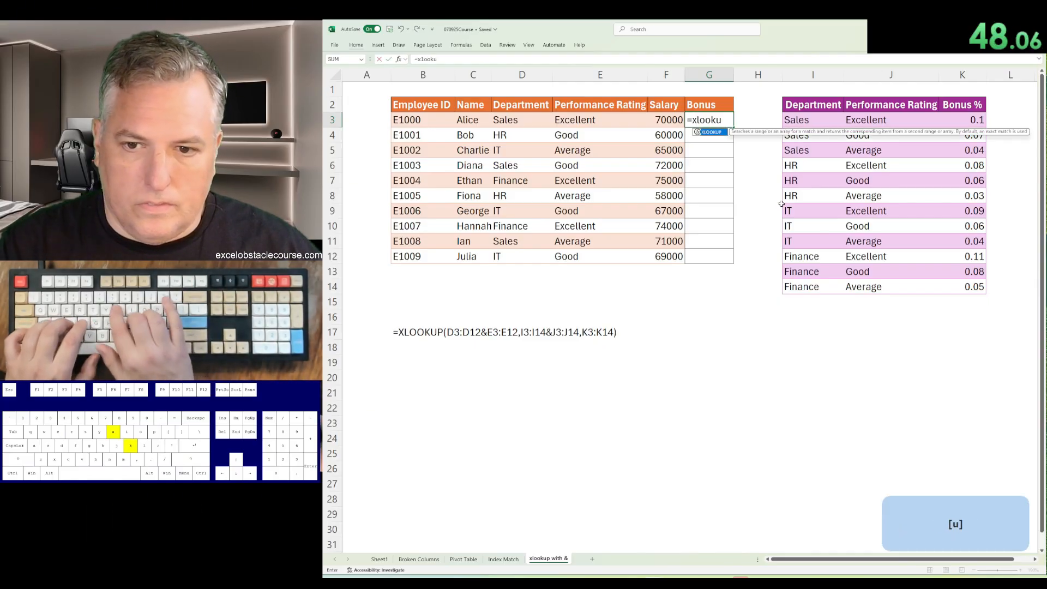
{"action": "type", "text": "p("}
{"action": "key", "text": "Left"}
{"action": "key", "text": "Left"}
{"action": "key", "text": "Left"}
{"action": "key", "text": "ctrl+shift+Down"}
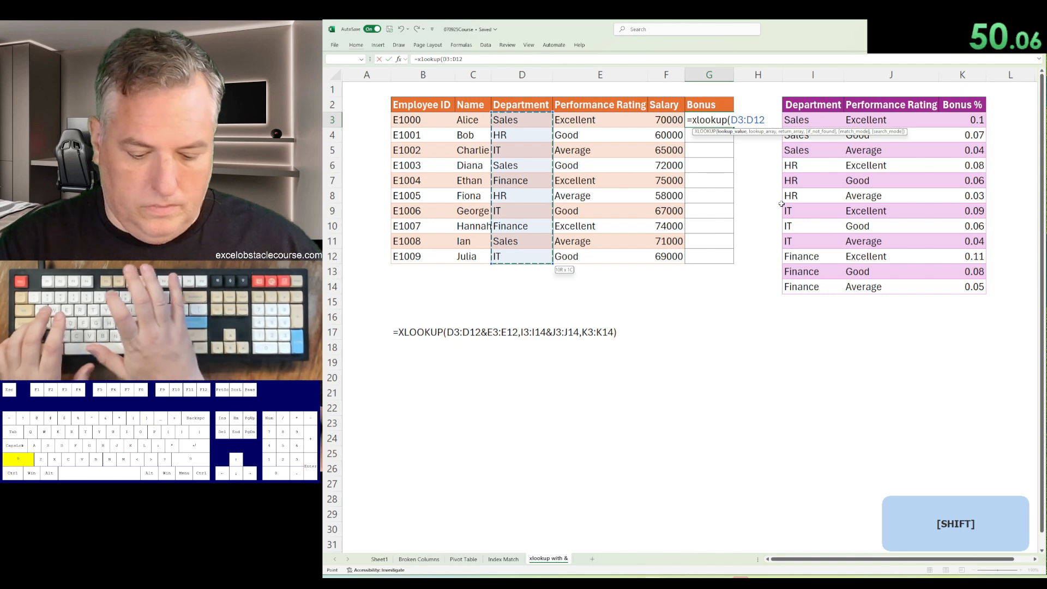
{"action": "type", "text": "&"}
{"action": "key", "text": "Left"}
{"action": "key", "text": "Left"}
{"action": "key", "text": "ctrl+shift+Down"}
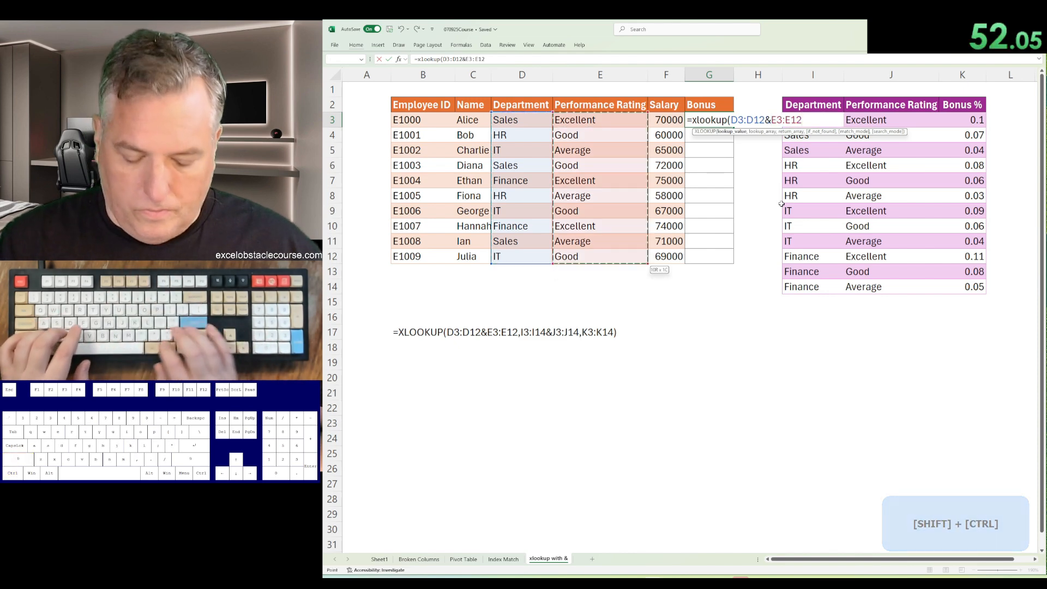
Step: Complete the XLOOKUP with lookup array I3:I14&J3:J14 and return array K3:K14, and make cell G4 bold
{"action": "type", "text": ","}
{"action": "key", "text": "ctrl+shift+Down"}
{"action": "type", "text": "&"}
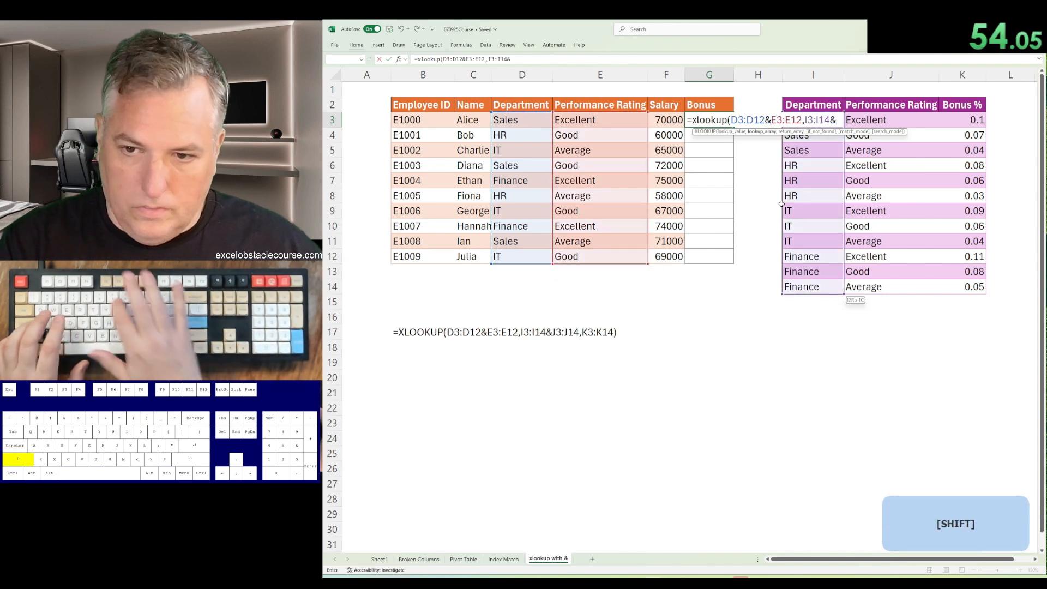
{"action": "key", "text": "Right"}
{"action": "key", "text": "ctrl+shift+Down"}
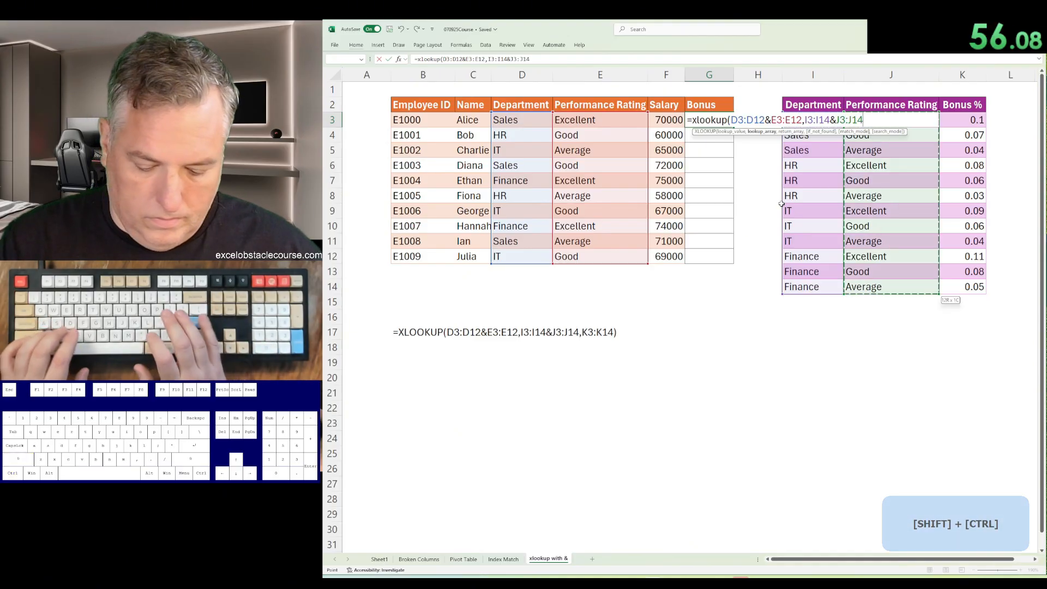
{"action": "type", "text": ","}
{"action": "key", "text": "Right"}
{"action": "key", "text": "ctrl+shift+Down"}
{"action": "key", "text": "Return"}
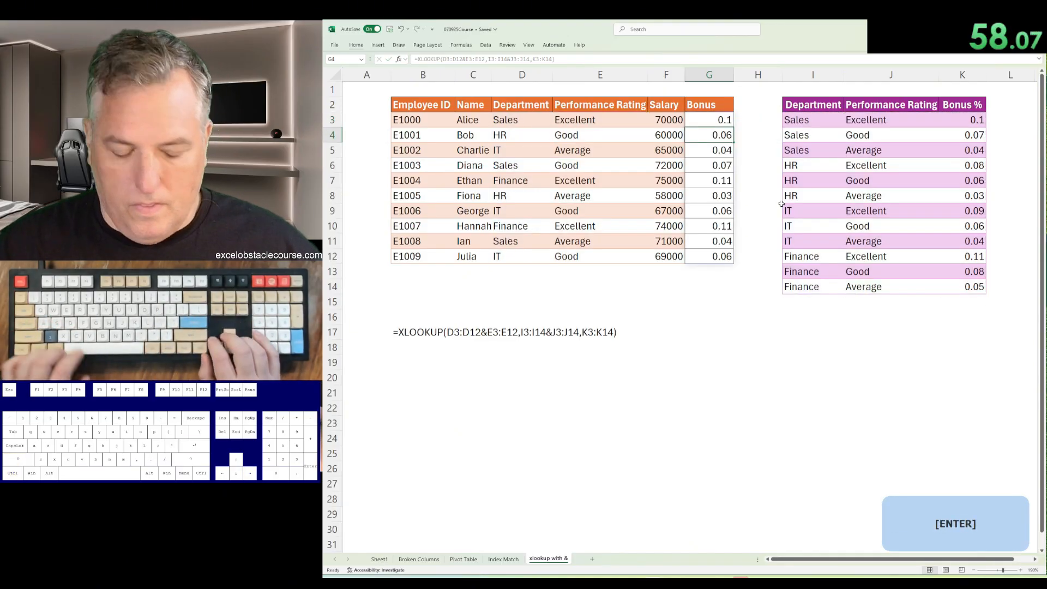
{"action": "key", "text": "ctrl+b"}
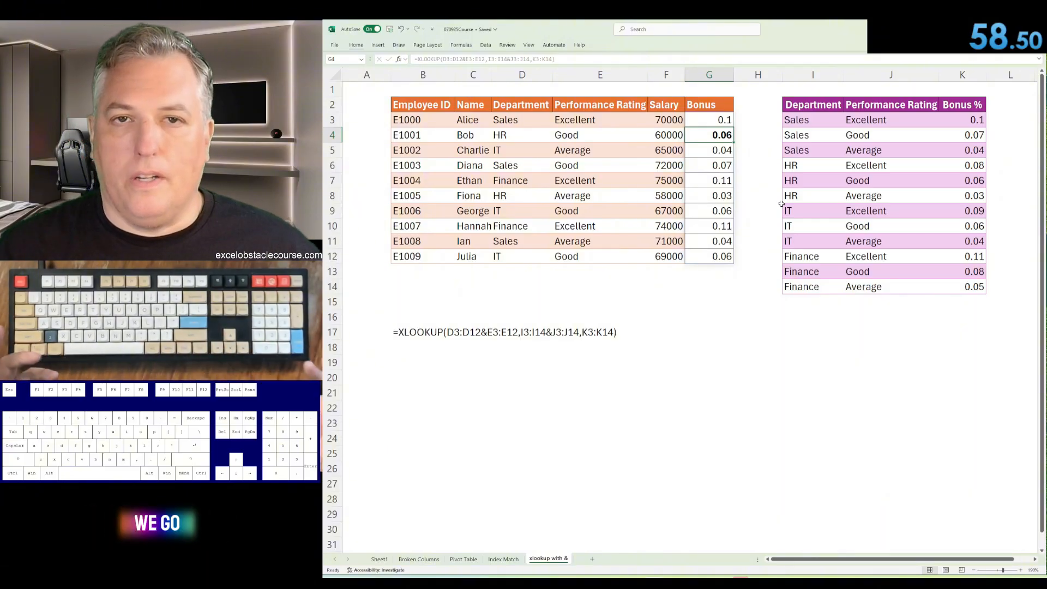
Step: Undo all changes of this attempt, back to the original broken blue and red columns
{"action": "key", "text": "ctrl"}
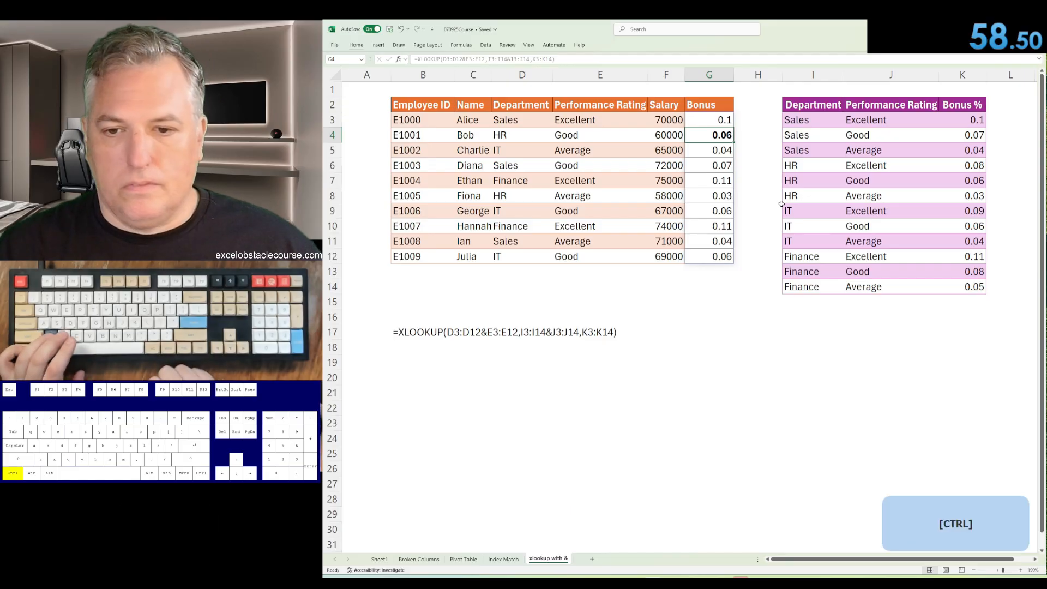
{"action": "key", "text": "ctrl+z"}
{"action": "key", "text": "ctrl+z"}
{"action": "key", "text": "ctrl+z"}
{"action": "key", "text": "ctrl+z"}
{"action": "key", "text": "ctrl+z"}
{"action": "key", "text": "ctrl+z"}
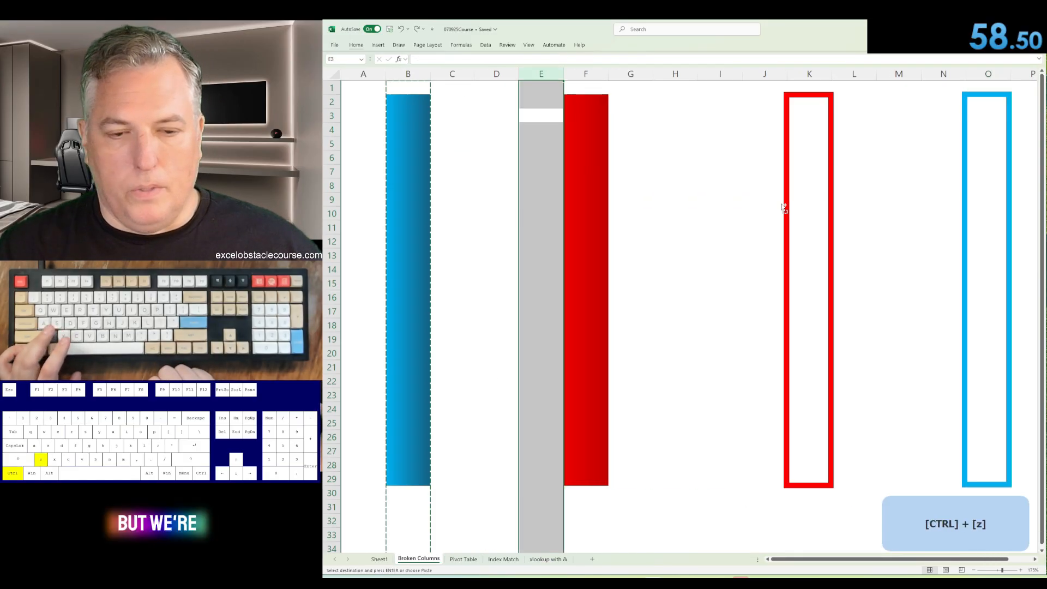
{"action": "key", "text": "ctrl+z"}
{"action": "key", "text": "ctrl+z"}
{"action": "key", "text": "ctrl+z"}
{"action": "key", "text": "ctrl+z"}
{"action": "key", "text": "ctrl+z"}
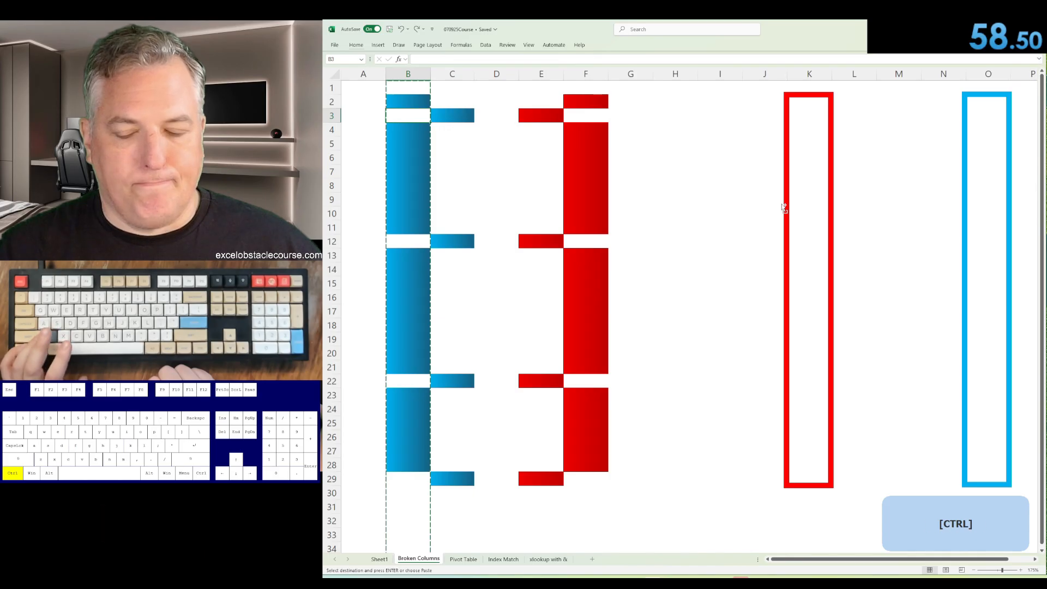
{"action": "key", "text": "ctrl+z"}
Step: On Sheet1, log 0:58.50 as the result of attempt 5 in cell C7
{"action": "key", "text": "ctrl+Page_Up"}
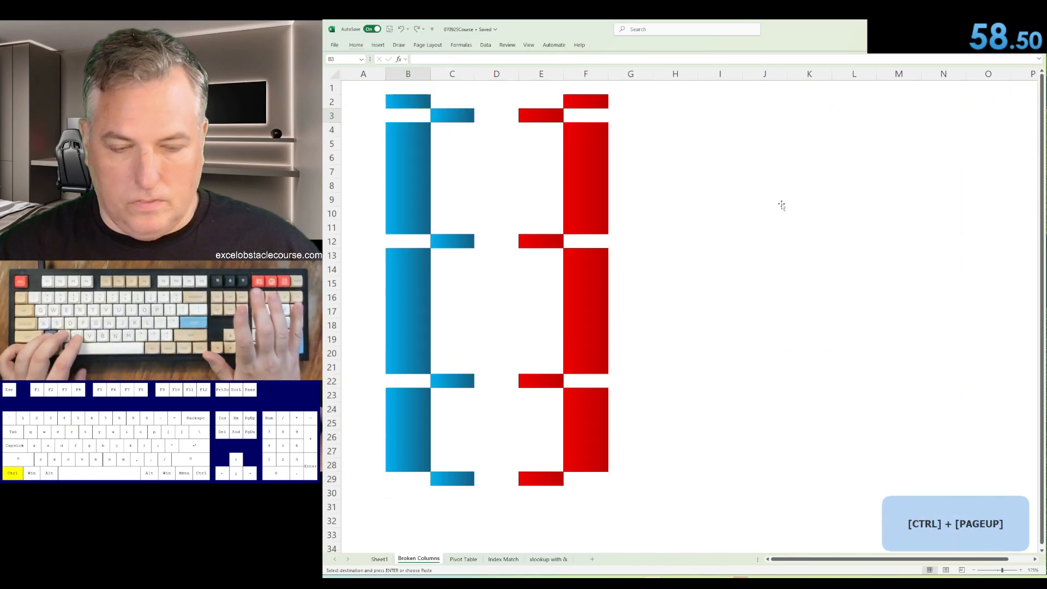
{"action": "type", "text": "0:"}
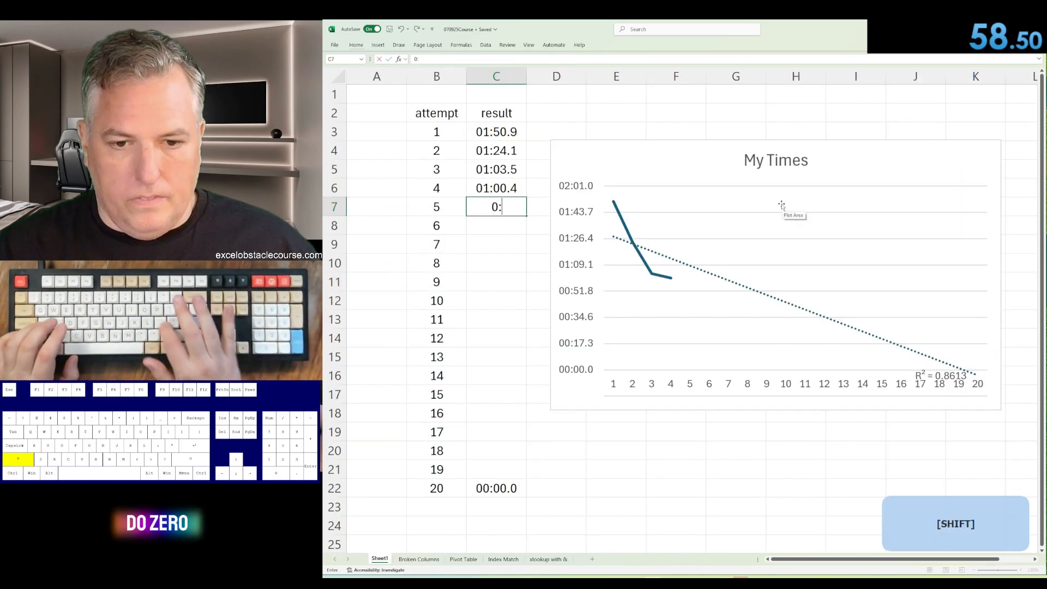
{"action": "type", "text": "58"}
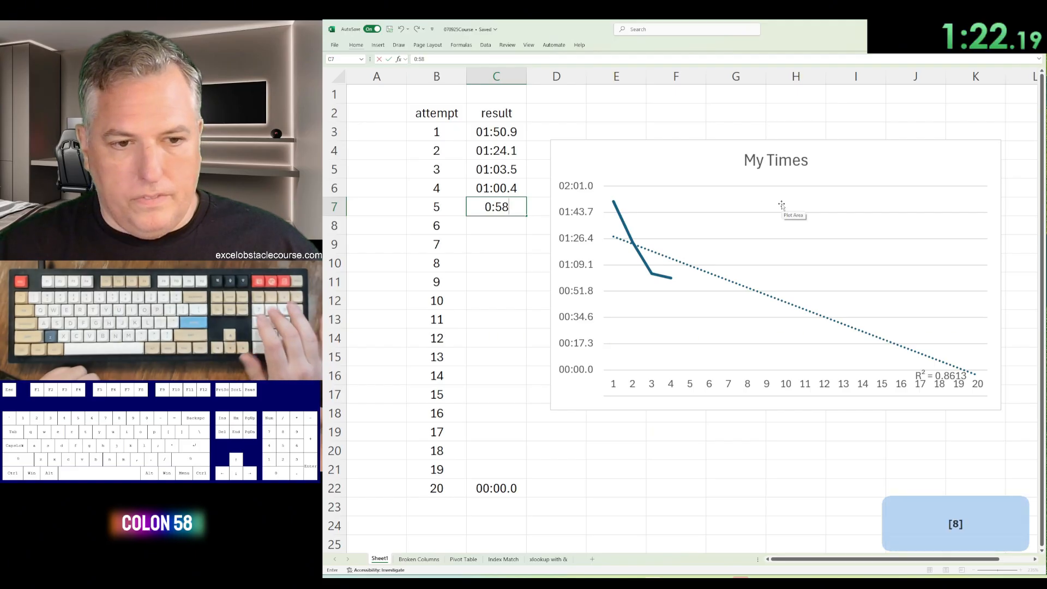
{"action": "type", "text": ".50"}
{"action": "key", "text": "Return"}
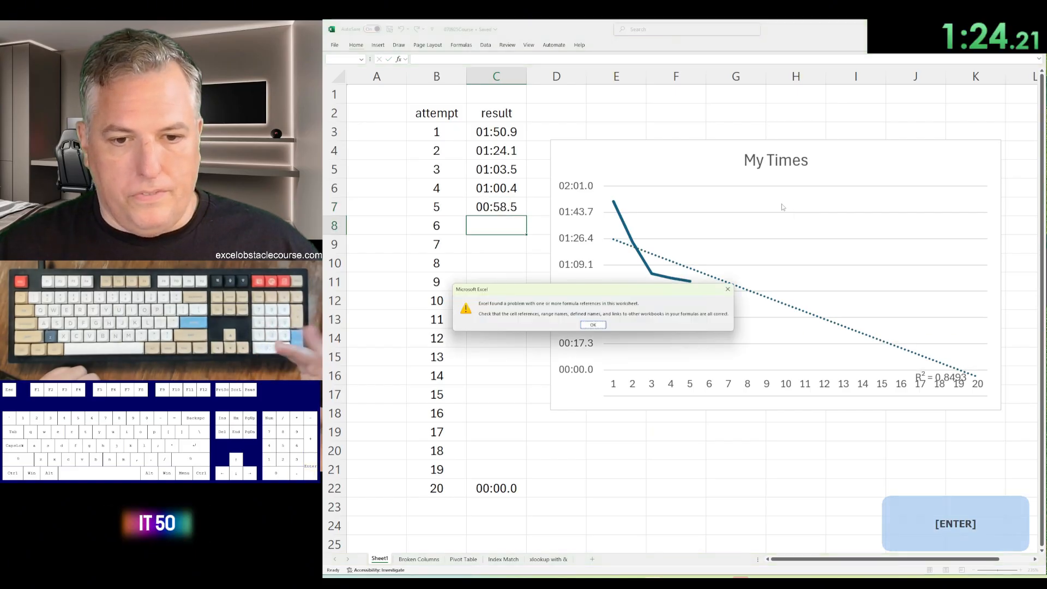
Step: On the Broken Columns sheet, delete the blank cells B3, B12, B22 and B29, shifting cells left to complete the blue column
{"action": "key", "text": "ctrl+Page_Down"}
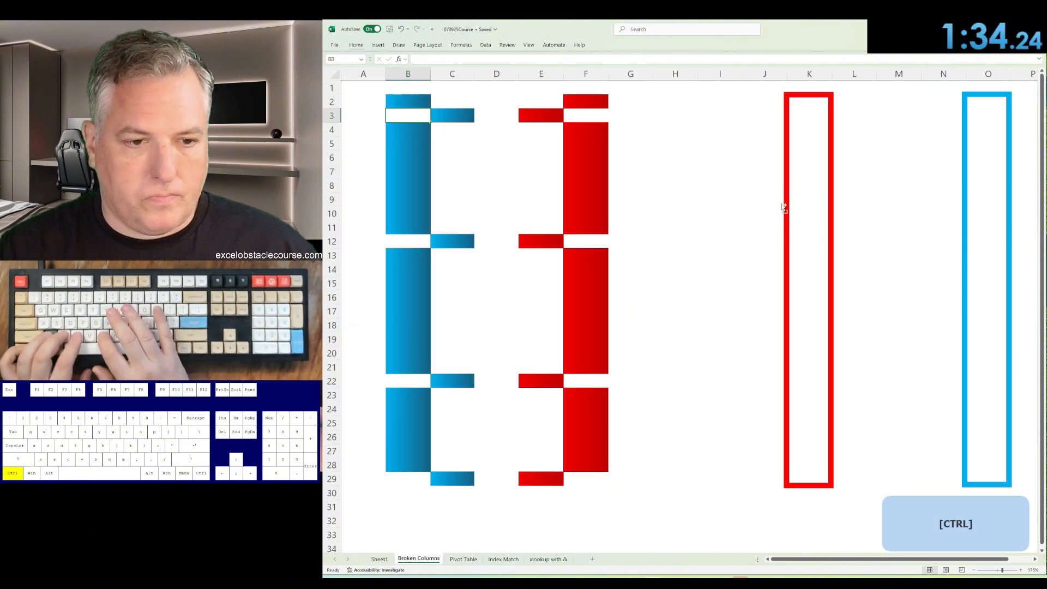
{"action": "key", "text": "ctrl+b"}
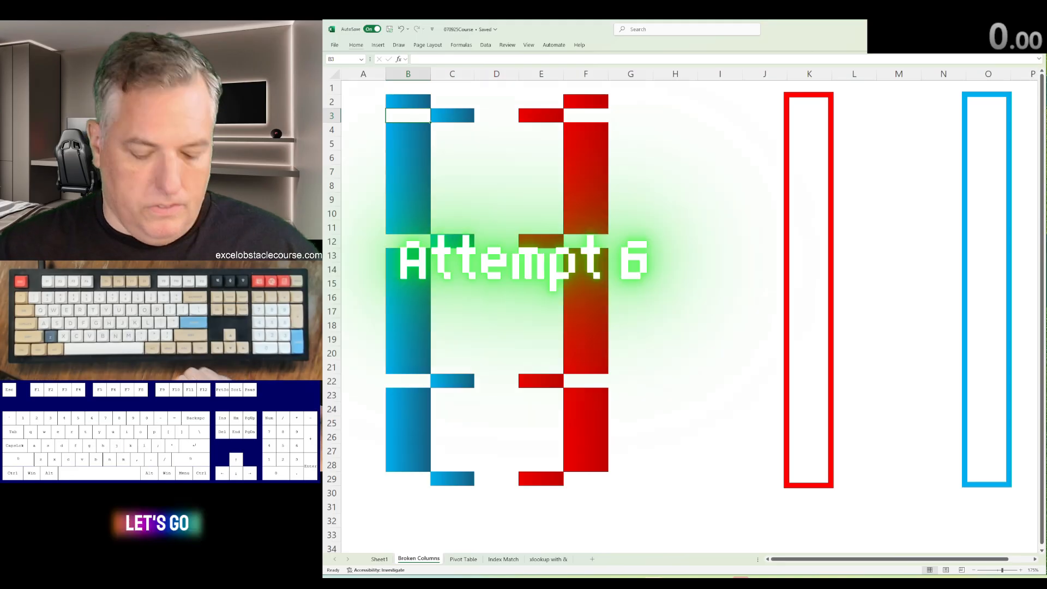
{"action": "key", "text": "ctrl+minus"}
{"action": "key", "text": "Return"}
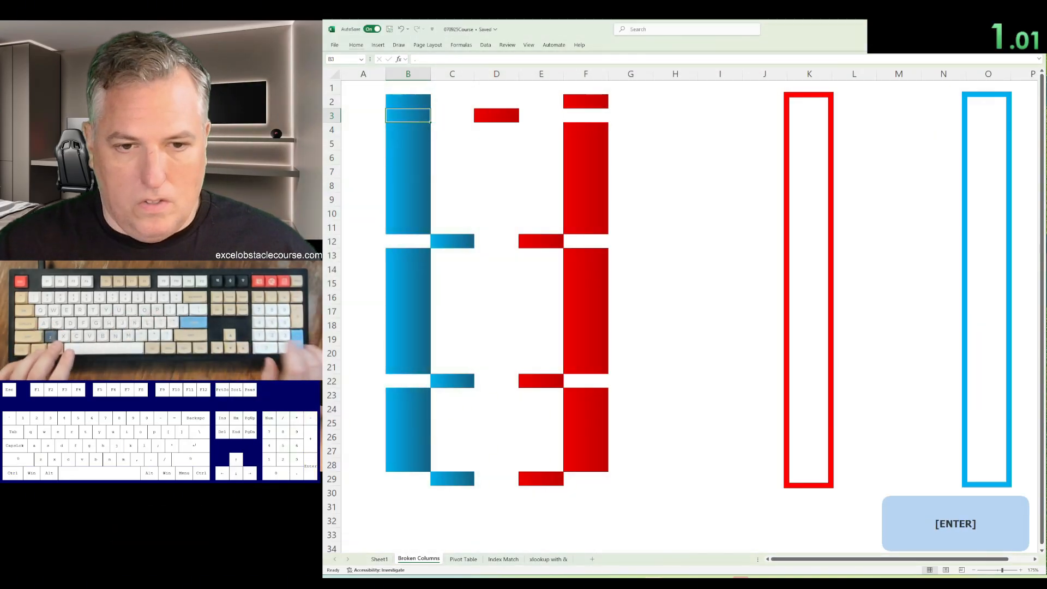
{"action": "key", "text": "Down"}
{"action": "key", "text": "F4"}
{"action": "key", "text": "ctrl+Down"}
{"action": "key", "text": "Down"}
{"action": "key", "text": "F4"}
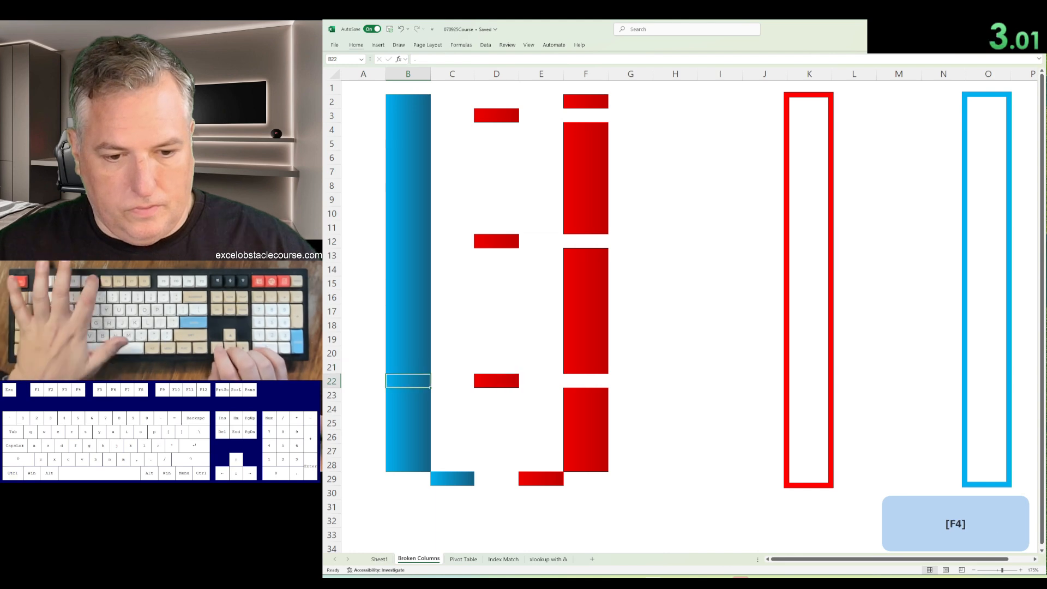
{"action": "key", "text": "ctrl+Down"}
{"action": "key", "text": "Down"}
{"action": "key", "text": "F4"}
Step: Insert two cells at D29:E29, D22:E22 and D12:E12, shifting those red pieces right into column F
{"action": "key", "text": "ctrl+Right"}
{"action": "key", "text": "shift+Right"}
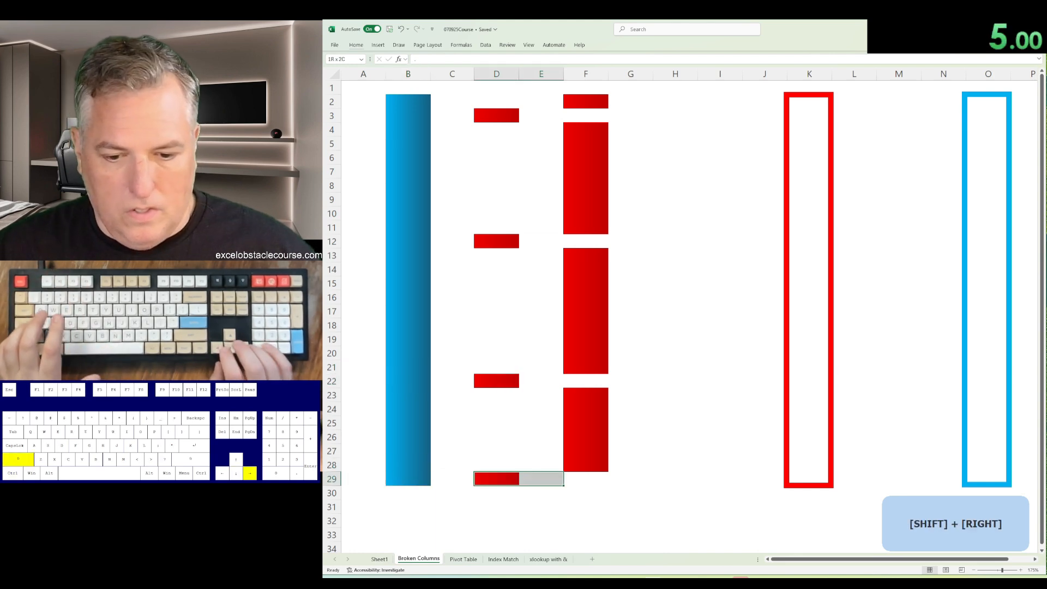
{"action": "key", "text": "ctrl+minus"}
{"action": "key", "text": "Return"}
{"action": "key", "text": "ctrl+Up"}
{"action": "key", "text": "shift+Right"}
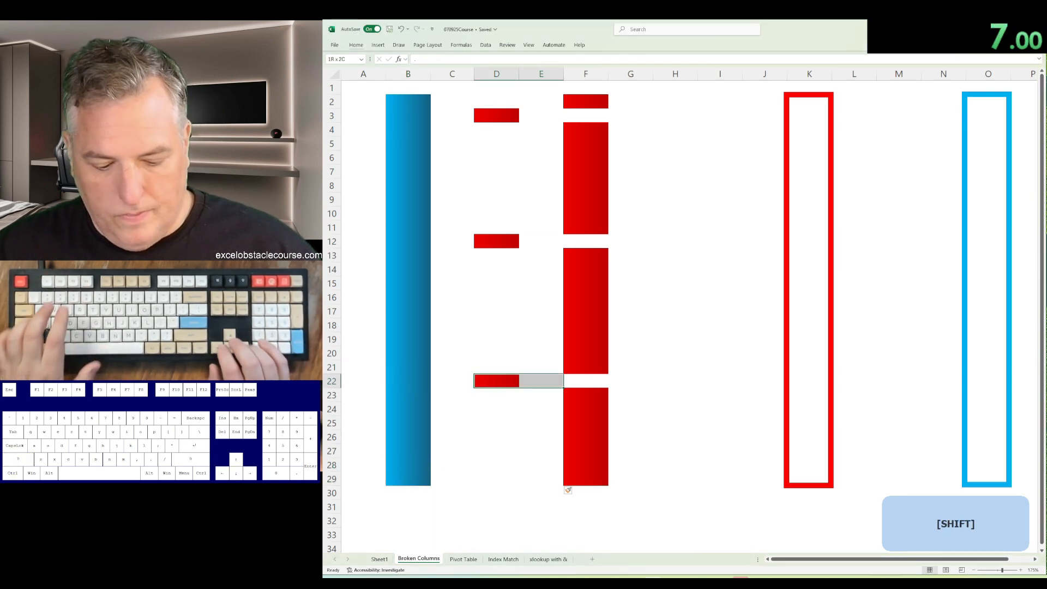
{"action": "key", "text": "F4"}
{"action": "key", "text": "ctrl+Up"}
{"action": "key", "text": "shift+Right"}
{"action": "key", "text": "F4"}
Step: Insert two cells at D3:E3 to complete the red column, and insert columns before it to shift it into the red frame at column K
{"action": "key", "text": "ctrl+Up"}
{"action": "key", "text": "shift+Right"}
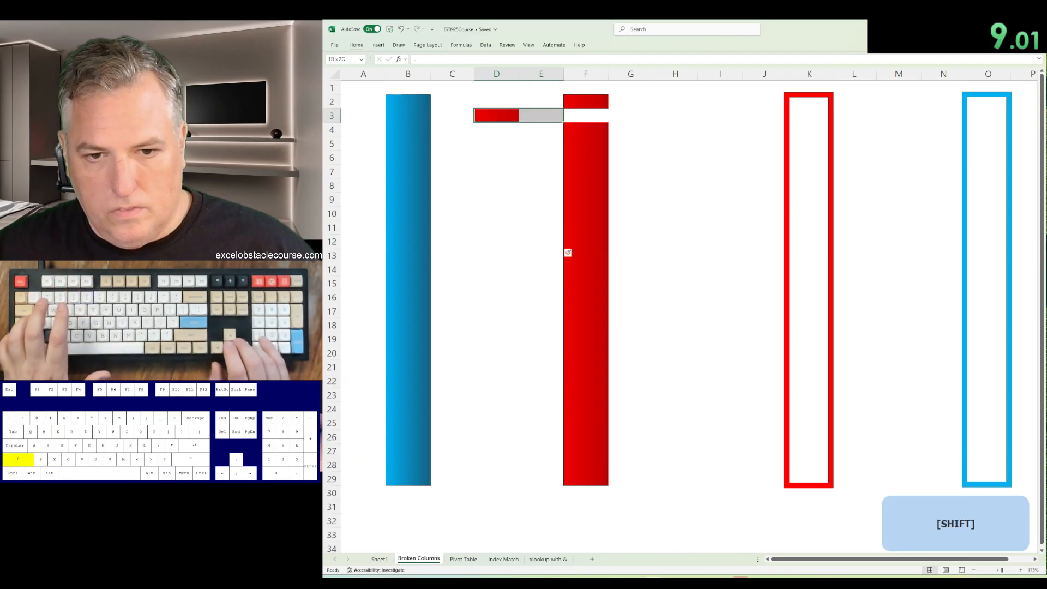
{"action": "key", "text": "F4"}
{"action": "key", "text": "ctrl+space"}
{"action": "key", "text": "ctrl+minus"}
Step: Move the blue column B into column O inside the blue frame
{"action": "key", "text": "ctrl+Left"}
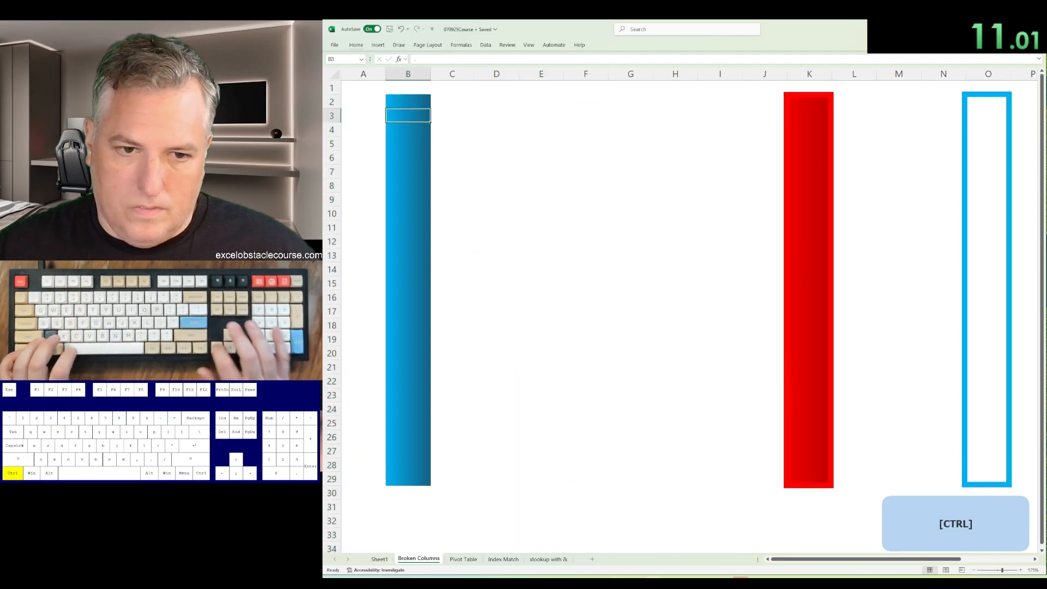
{"action": "key", "text": "ctrl+space"}
{"action": "key", "text": "ctrl+c"}
{"action": "key", "text": "ctrl+Right"}
{"action": "key", "text": "ctrl+Right"}
{"action": "key", "text": "ctrl+Left"}
{"action": "key", "text": "Right"}
{"action": "key", "text": "Right"}
{"action": "key", "text": "Right"}
{"action": "key", "text": "Right"}
{"action": "key", "text": "ctrl+space"}
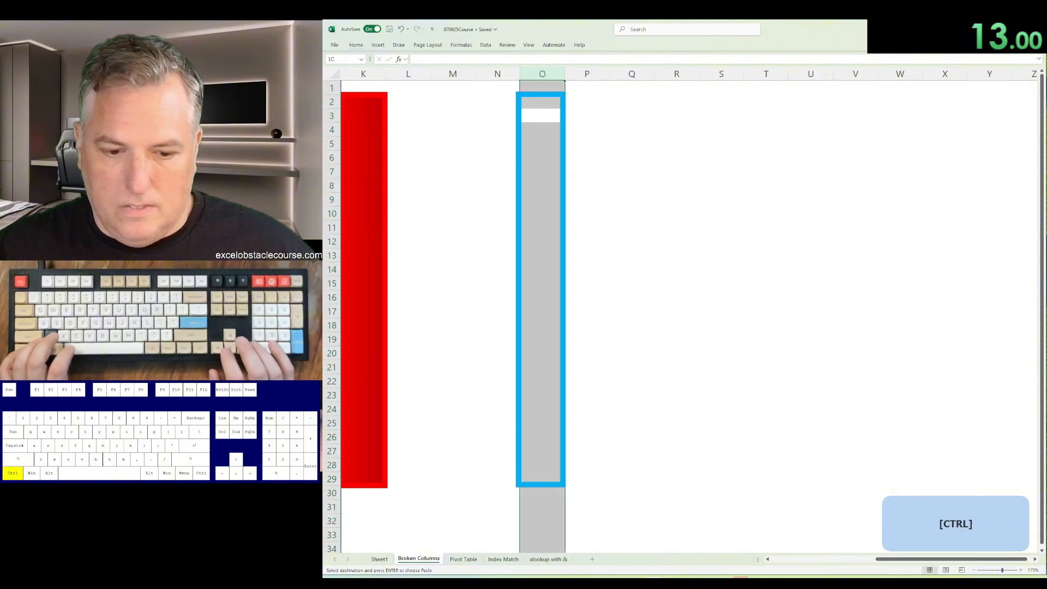
{"action": "key", "text": "ctrl+v"}
Step: On the Pivot Table sheet, create a PivotTable from the sales table on the existing worksheet at cell B4 with the PivotTable Wizard
{"action": "key", "text": "ctrl+Page_Down"}
{"action": "key", "text": "alt+d"}
{"action": "key", "text": "p"}
{"action": "key", "text": "Return"}
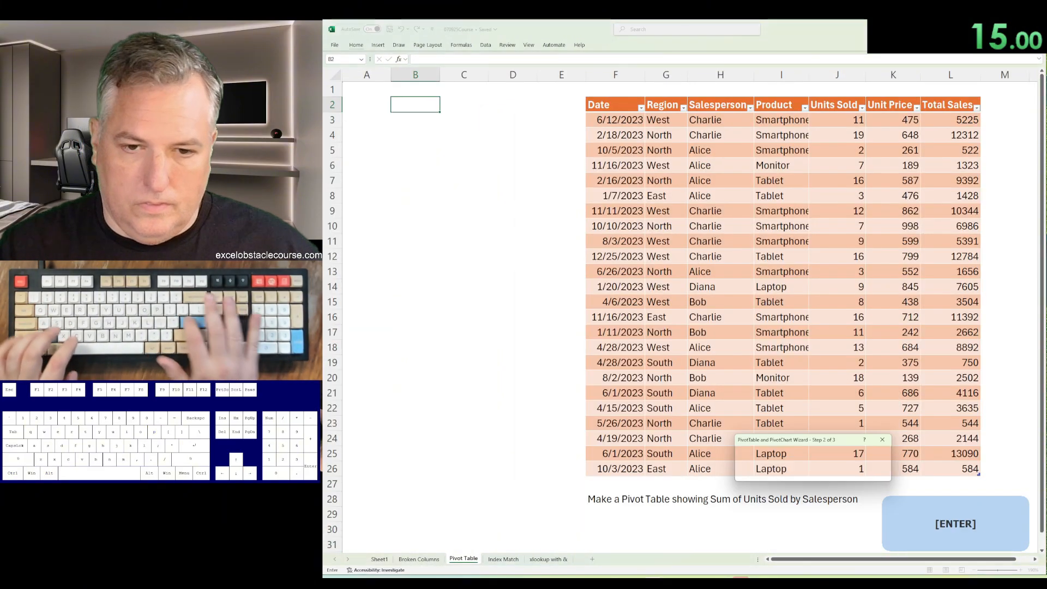
{"action": "key", "text": "Return"}
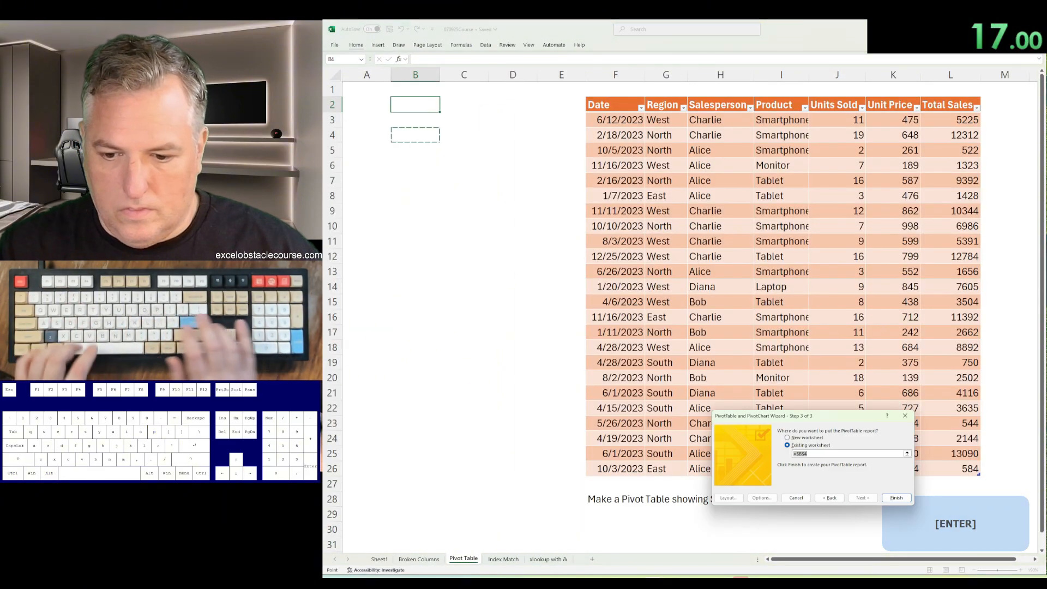
{"action": "key", "text": "Return"}
{"action": "key", "text": "shift+F6"}
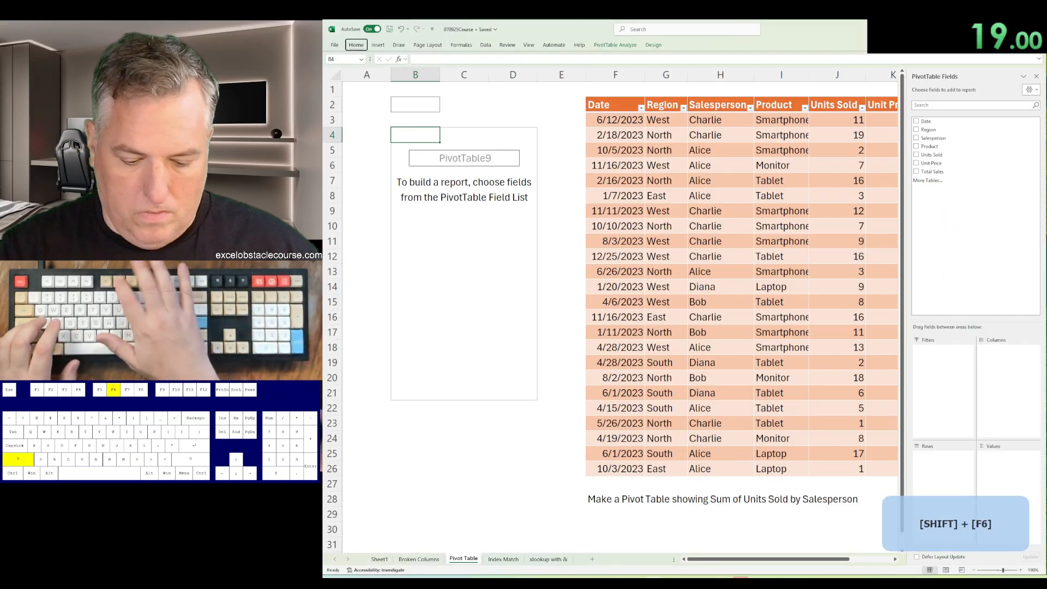
Step: Add the Salesperson field as rows and the Units Sold field as values to the new PivotTable
{"action": "key", "text": "Down"}
{"action": "key", "text": "Down"}
{"action": "key", "text": "Down"}
{"action": "key", "text": "space"}
{"action": "key", "text": "Down"}
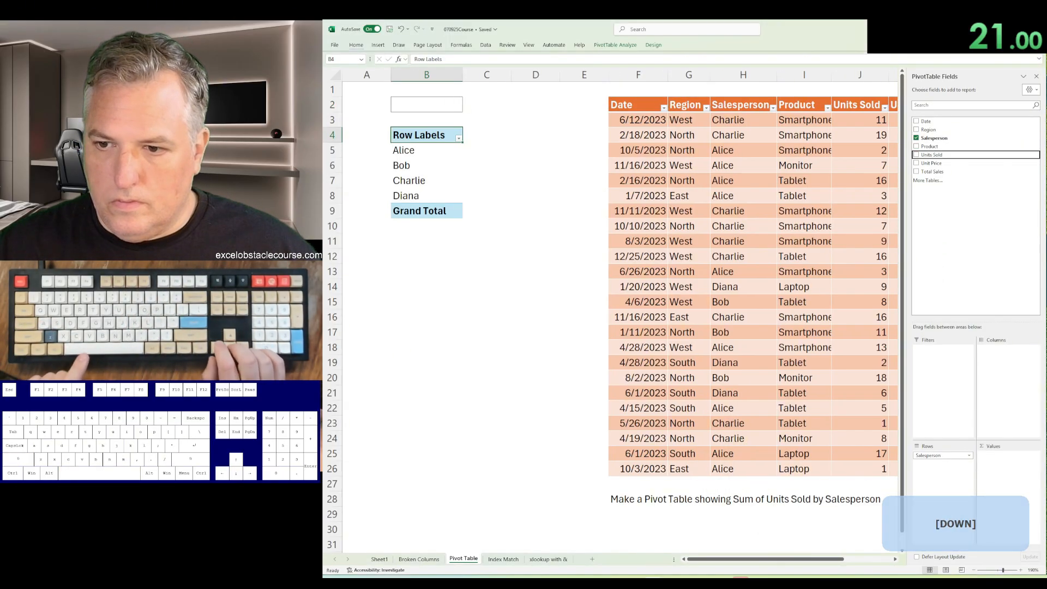
{"action": "key", "text": "space"}
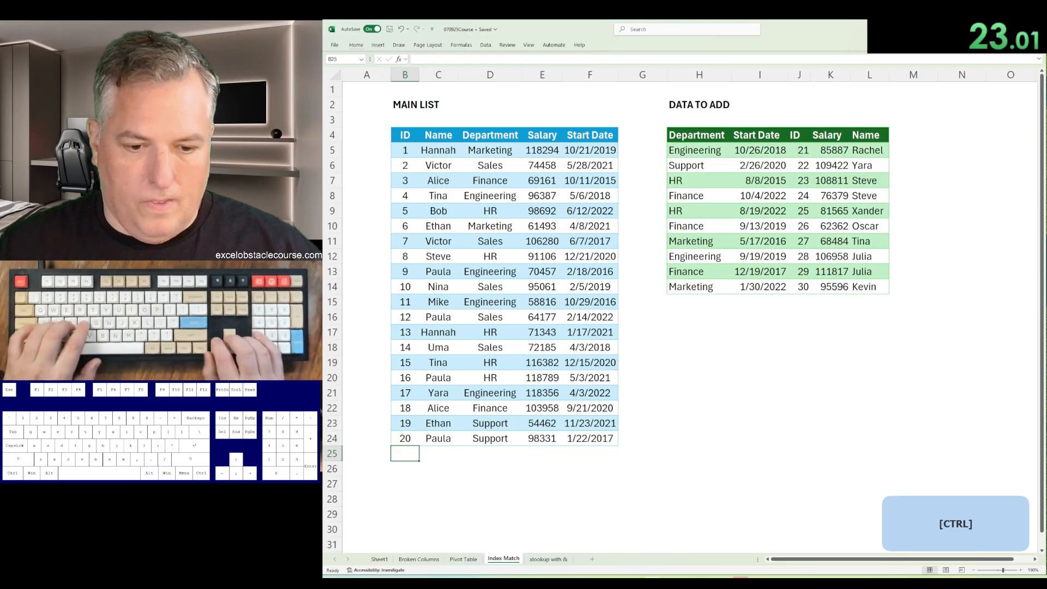
Step: On the Index Match sheet, start an INDEX formula in B25 with array $H$5:$L$14 and row number 0
{"action": "type", "text": "index("}
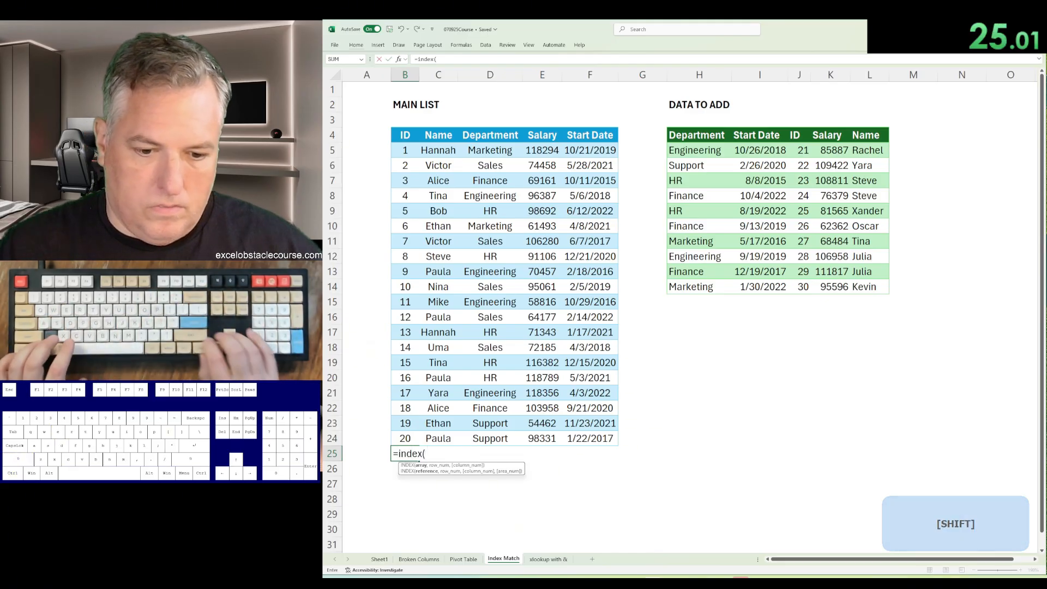
{"action": "key", "text": "ctrl+Right"}
{"action": "key", "text": "Down"}
{"action": "key", "text": "ctrl+shift+Down"}
{"action": "key", "text": "ctrl+shift+Right"}
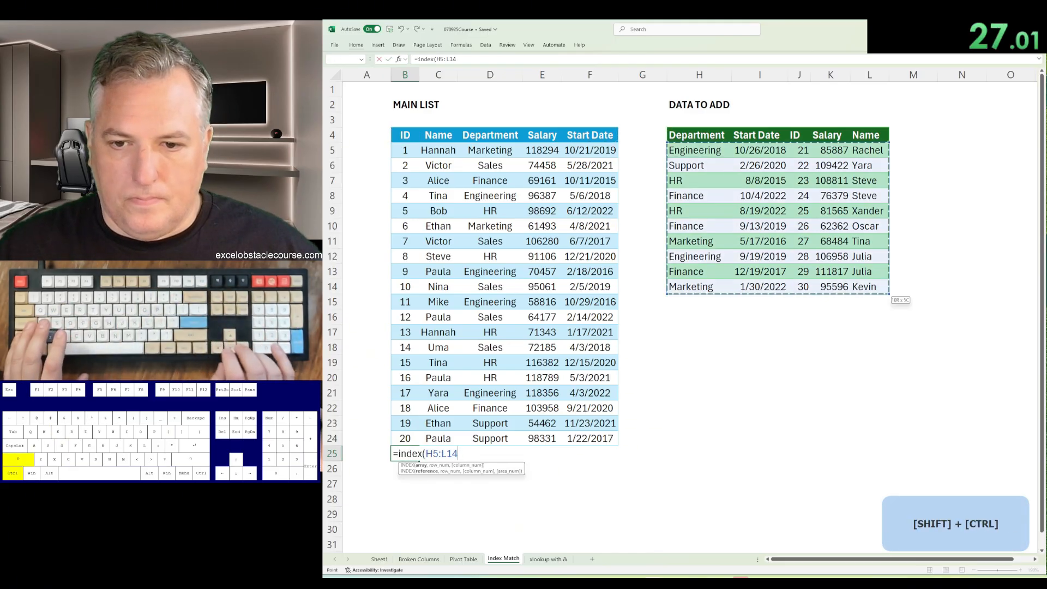
{"action": "type", "text": ",0"}
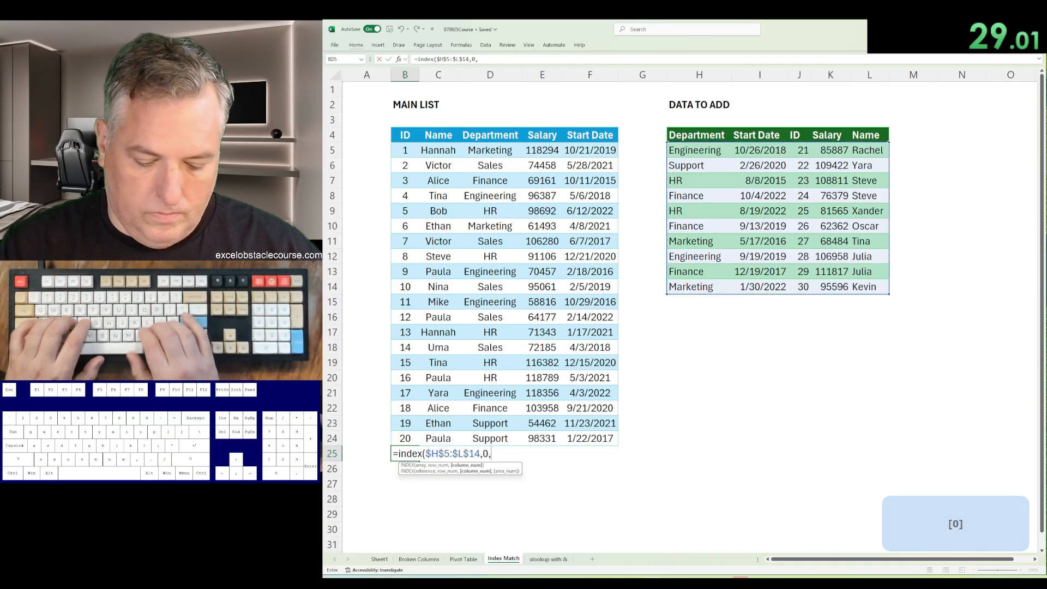
Step: Complete the INDEX formula with MATCH(B4,$H$4:$L$4,0) as the column number and accept the suggested correction
{"action": "type", "text": ",match("}
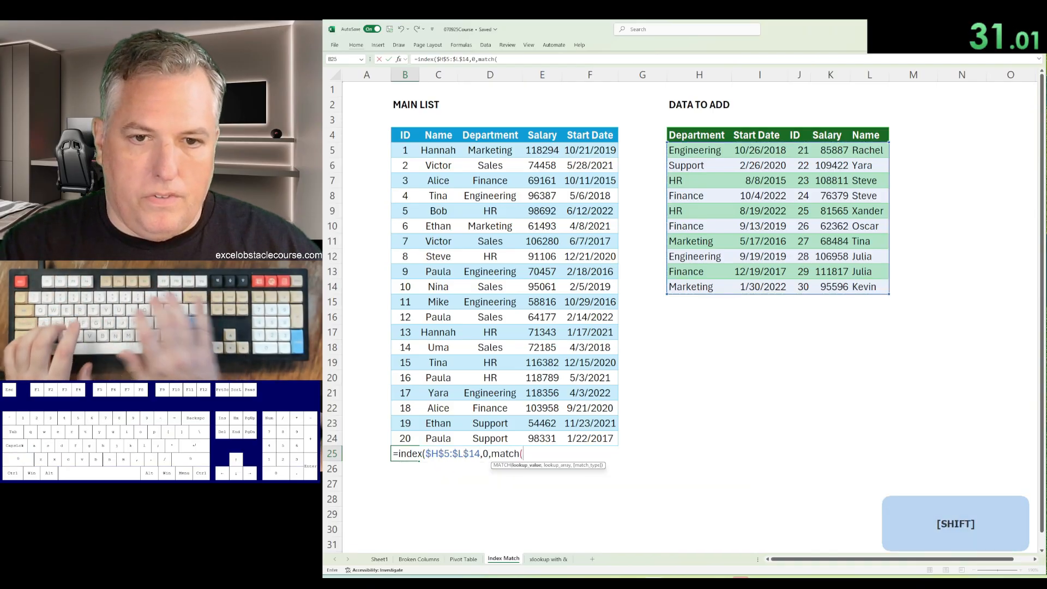
{"action": "type", "text": "B4,"}
{"action": "key", "text": "ctrl+Up"}
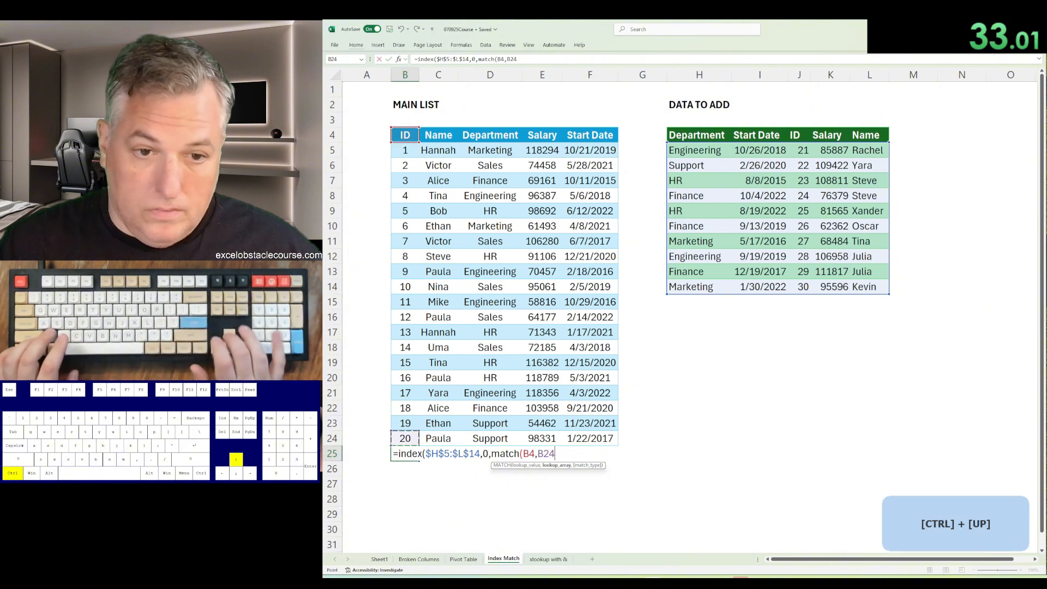
{"action": "key", "text": "ctrl+Right"}
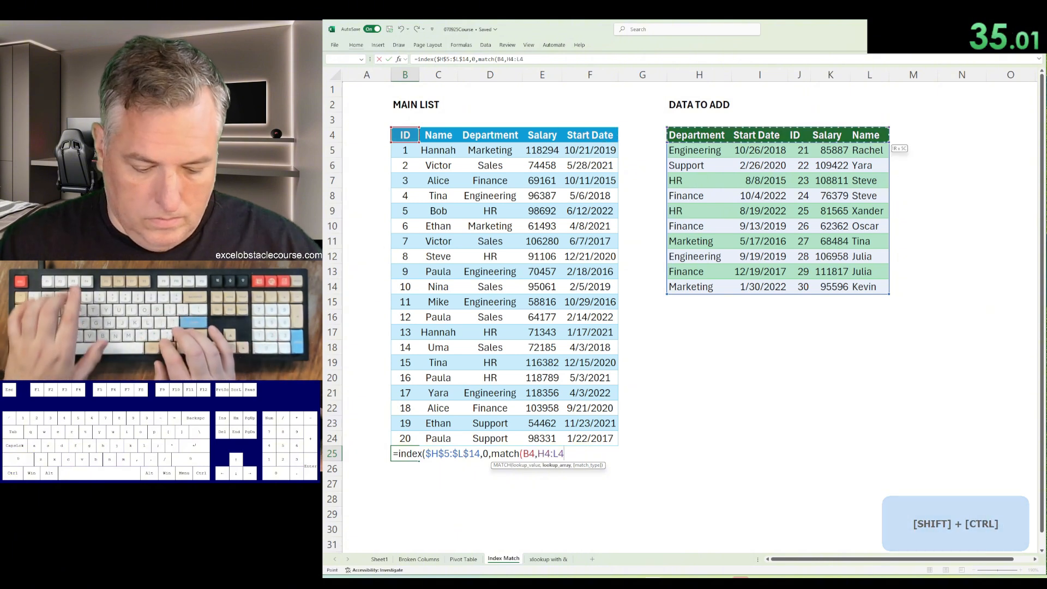
{"action": "key", "text": "F4"}
{"action": "type", "text": ",0"}
{"action": "key", "text": "Return"}
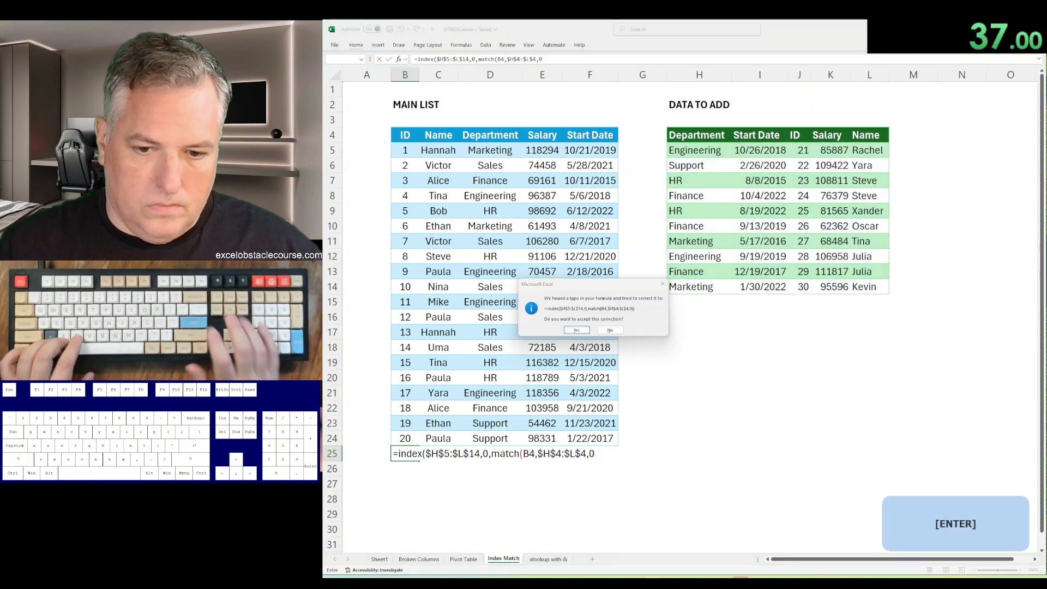
{"action": "key", "text": "Return"}
Step: Fill the B25 formula across B25:F25 to bring in the remaining employee columns
{"action": "key", "text": "Up"}
{"action": "key", "text": "Up"}
{"action": "key", "text": "ctrl+Right"}
{"action": "key", "text": "Down"}
{"action": "key", "text": "ctrl+shift+Left"}
{"action": "key", "text": "ctrl+r"}
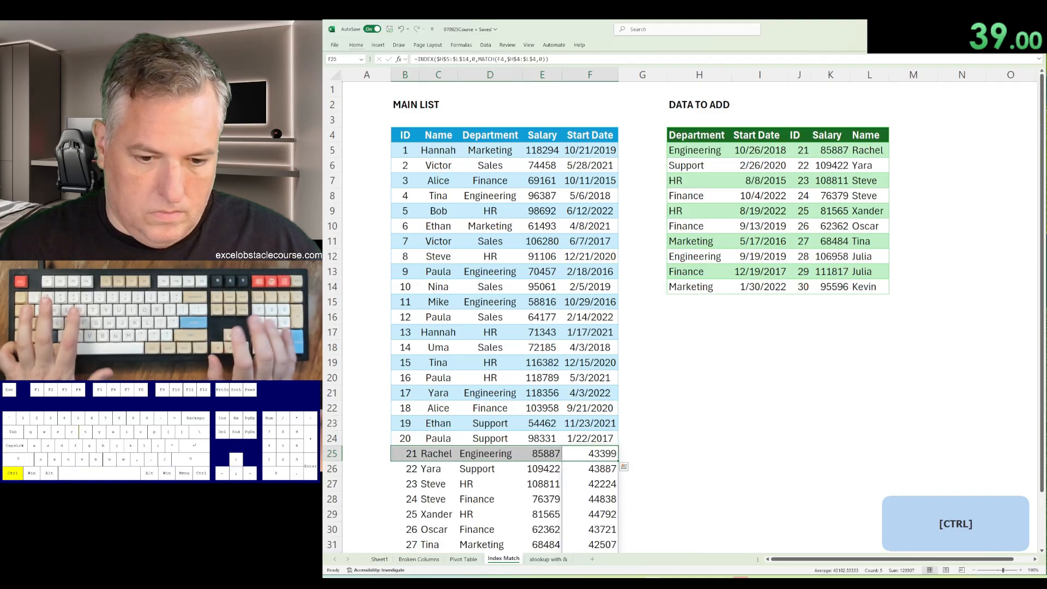
Step: On the xlookup with & sheet, start an XLOOKUP formula in G3 with D3:D12&E3:E12 as the lookup value
{"action": "key", "text": "ctrl+Page_Down"}
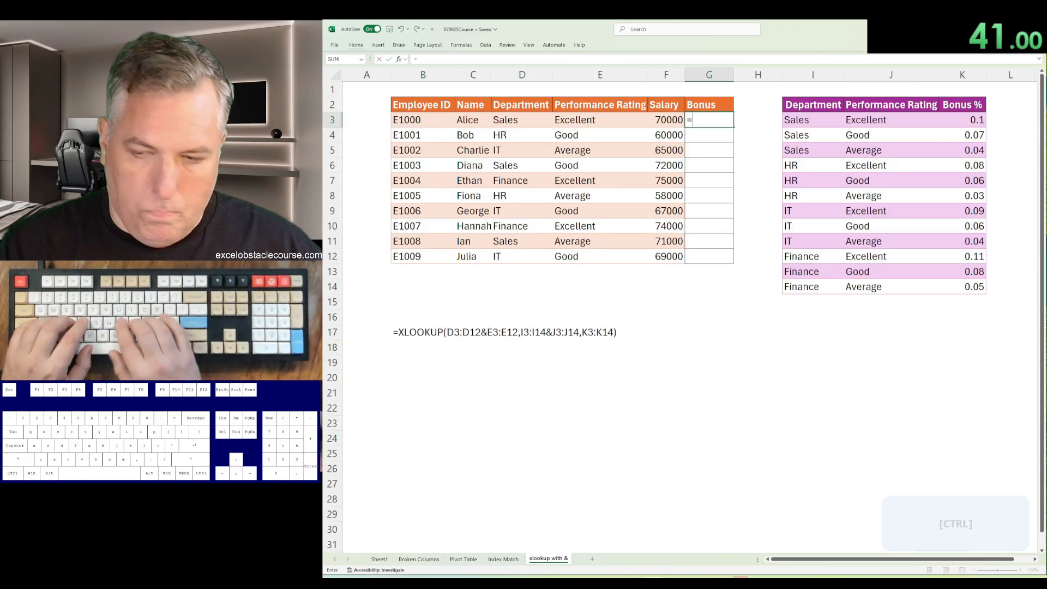
{"action": "type", "text": "=xlookup("}
{"action": "key", "text": "Left"}
{"action": "key", "text": "Left"}
{"action": "key", "text": "Left"}
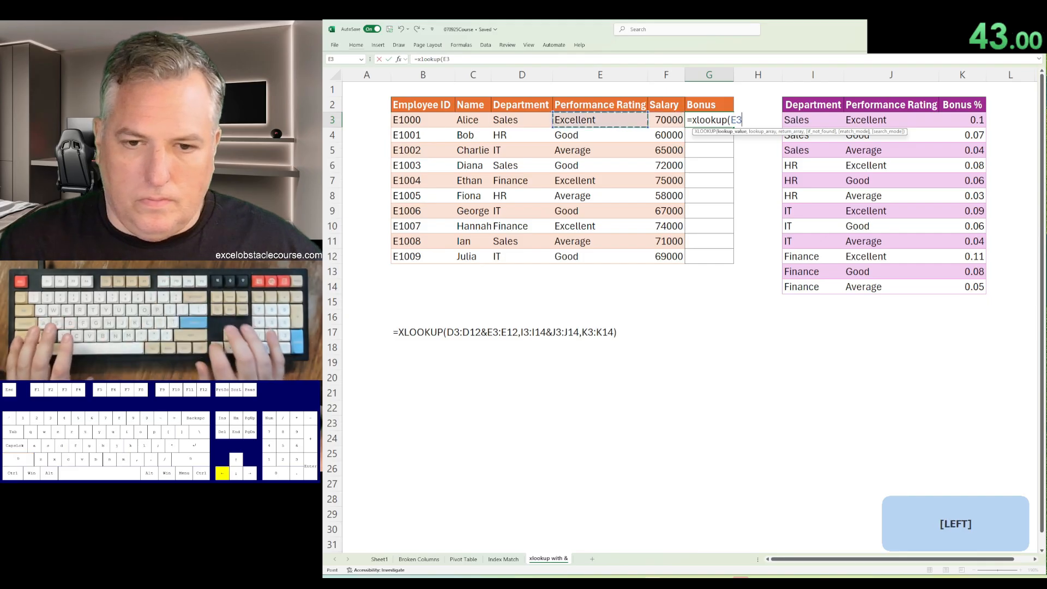
{"action": "key", "text": "ctrl+shift+Down"}
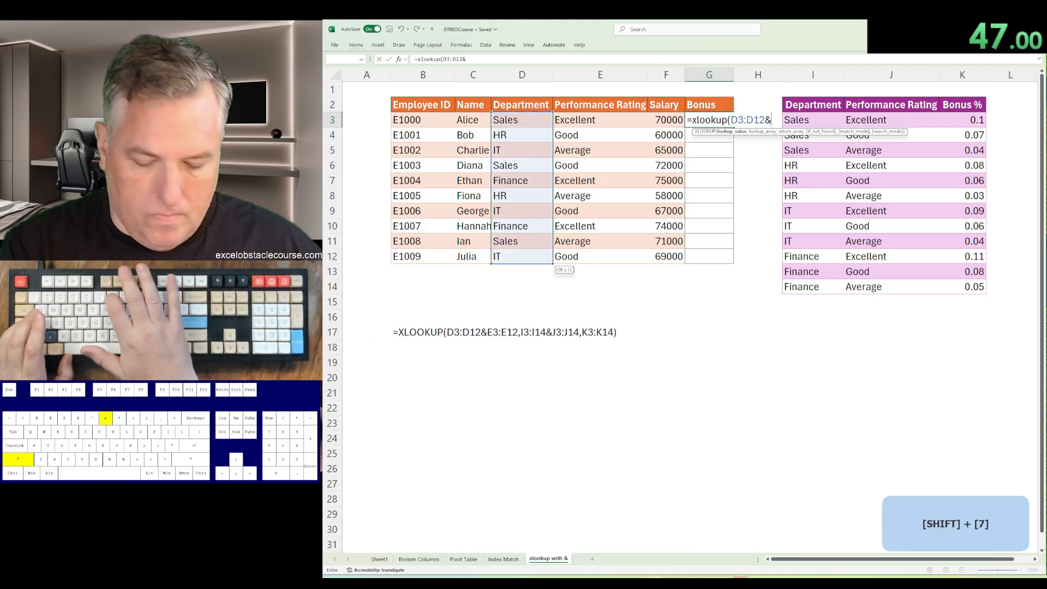
{"action": "type", "text": "&"}
{"action": "key", "text": "Left"}
{"action": "key", "text": "Left"}
{"action": "key", "text": "ctrl+shift+Down"}
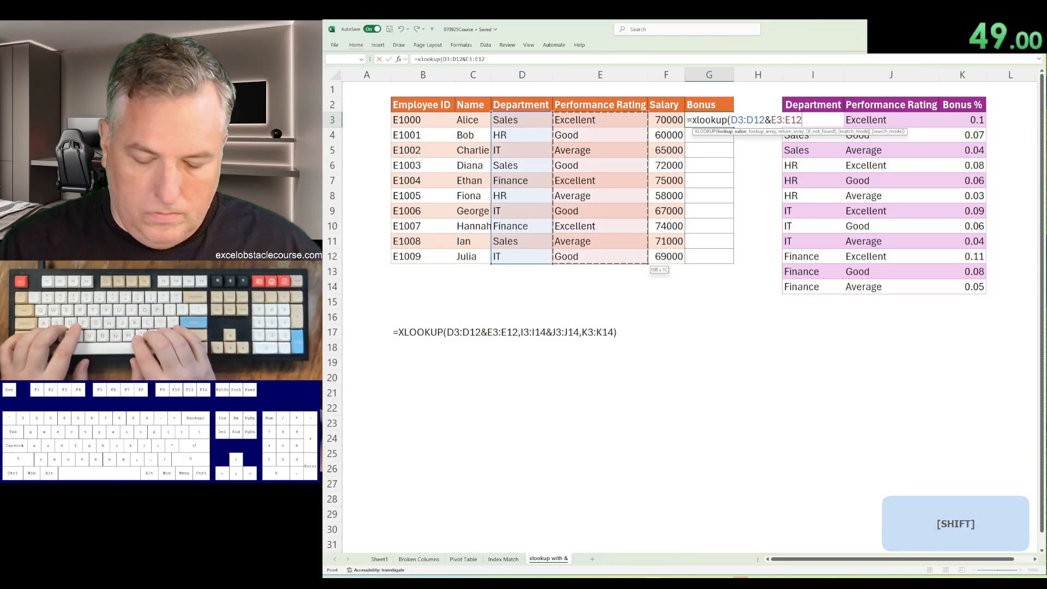
Step: Add I3:I14&J3:J14 as the lookup array of the XLOOKUP formula
{"action": "type", "text": ","}
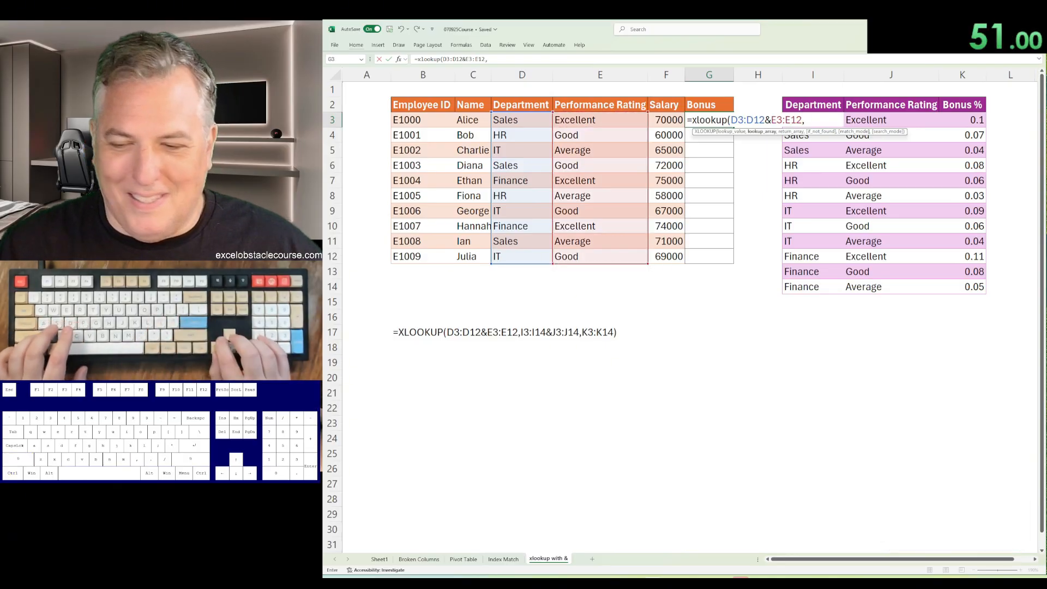
{"action": "key", "text": "Right"}
{"action": "key", "text": "Right"}
{"action": "key", "text": "ctrl+shift+Down"}
{"action": "type", "text": "&"}
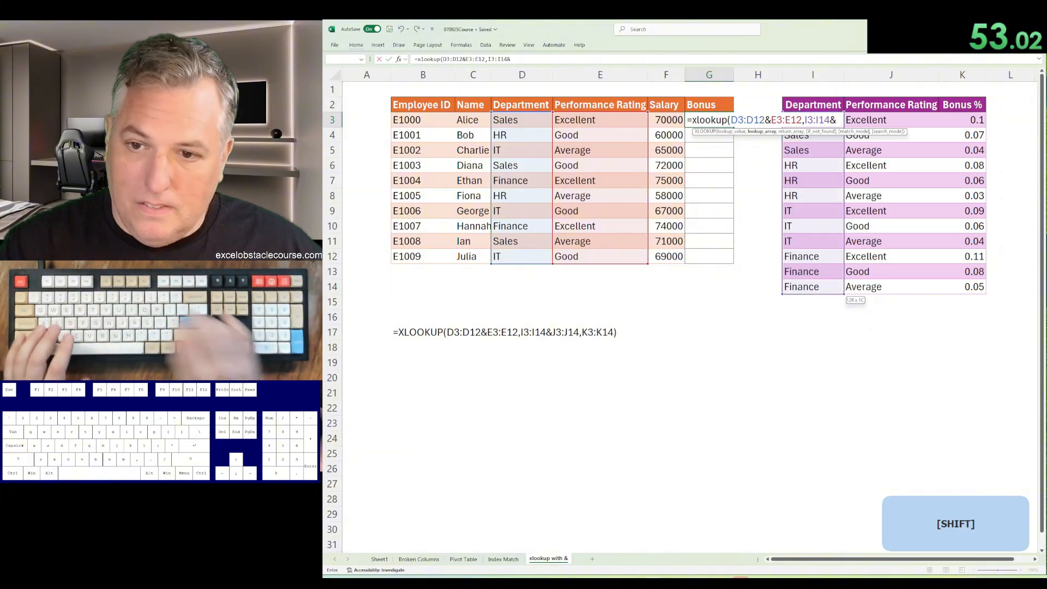
{"action": "key", "text": "Right"}
{"action": "key", "text": "Right"}
{"action": "key", "text": "Right"}
{"action": "key", "text": "ctrl+shift+Down"}
Step: Finish the XLOOKUP formula with K3:K14 as the return array and enter it
{"action": "type", "text": ","}
{"action": "key", "text": "Right"}
{"action": "key", "text": "Right"}
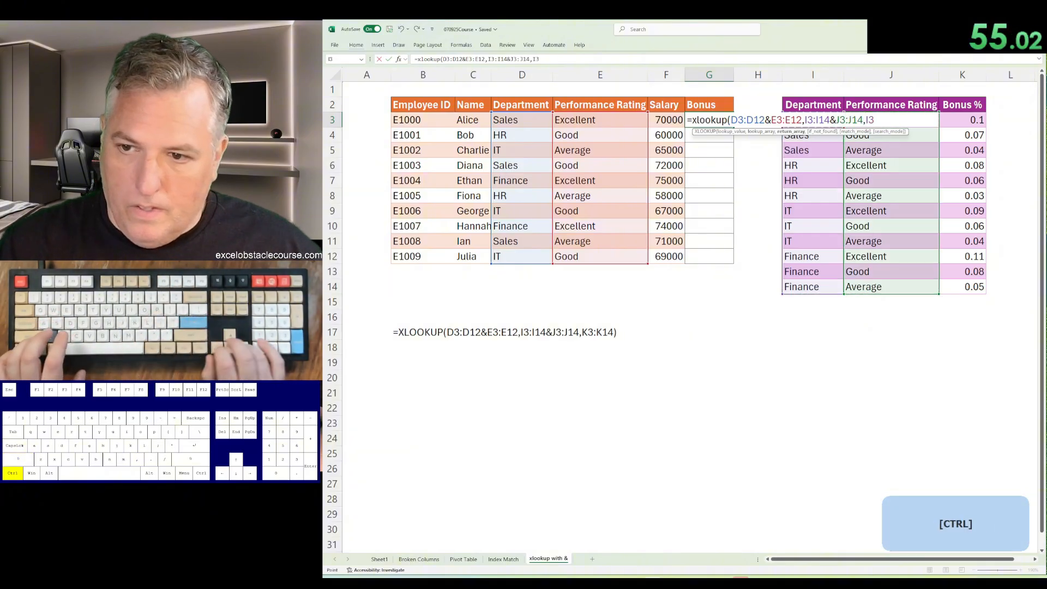
{"action": "key", "text": "Return"}
{"action": "key", "text": "ctrl+b"}
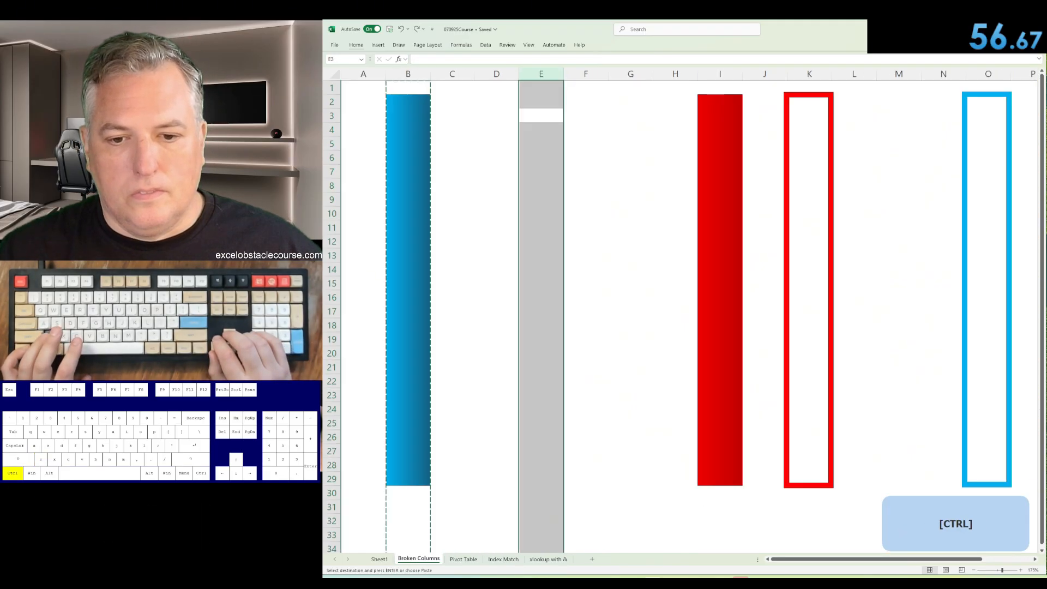
Step: Undo the edits on the Broken Columns sheet back to the starting layout and cancel the pending cut of column B
{"action": "key", "text": "ctrl+z"}
{"action": "key", "text": "ctrl+z"}
{"action": "key", "text": "ctrl+z"}
{"action": "key", "text": "ctrl+z"}
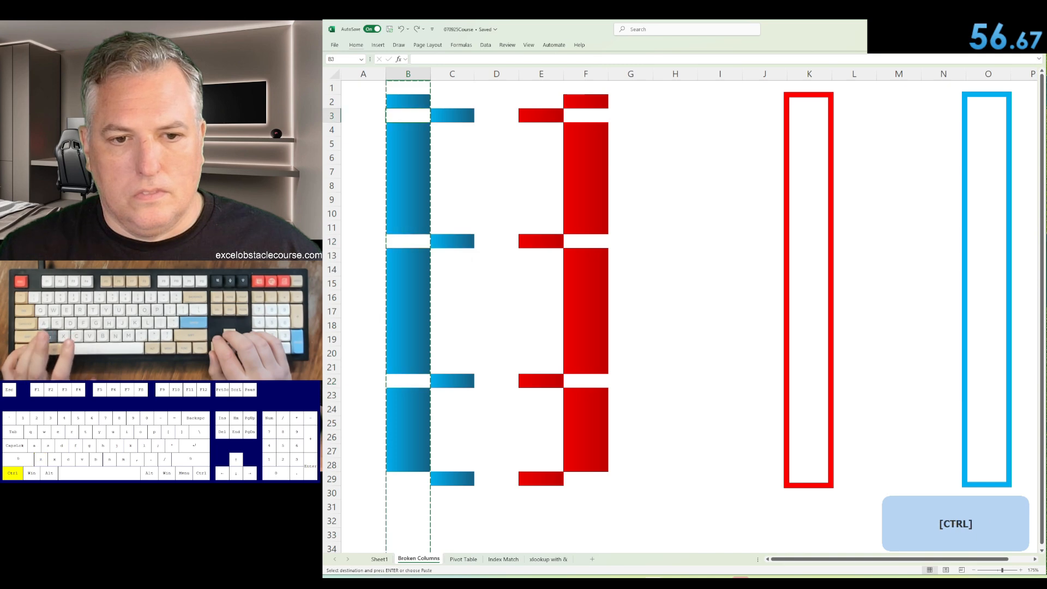
{"action": "key", "text": "Escape"}
Step: Record 00:56.67 as the result of attempt 6 in cell C8 of Sheet1 and dismiss the formula reference warning
{"action": "key", "text": "ctrl+Page_Up"}
{"action": "type", "text": "56."}
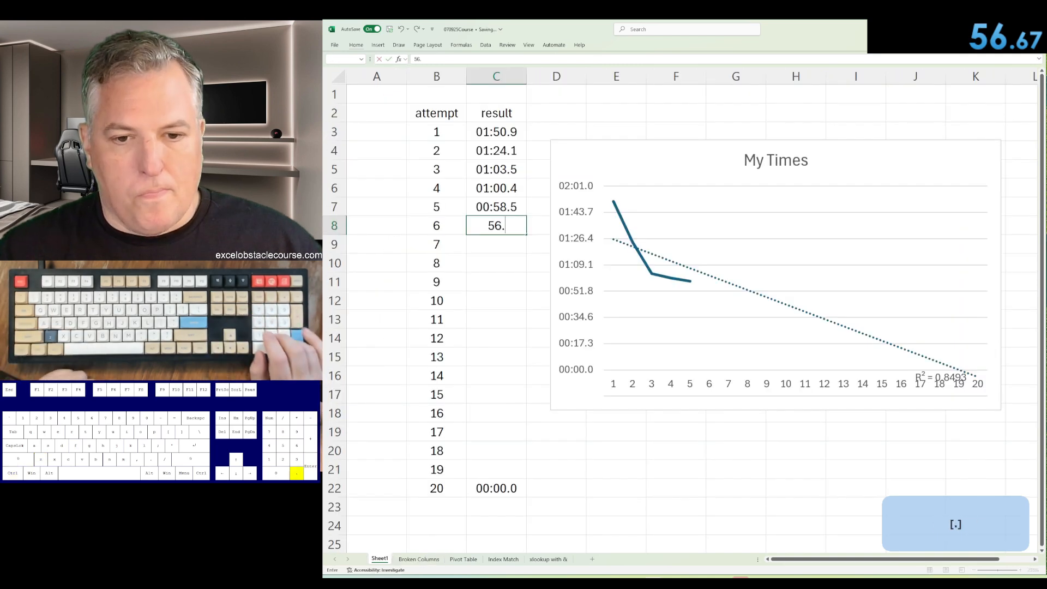
{"action": "type", "text": "67"}
{"action": "key", "text": "F2"}
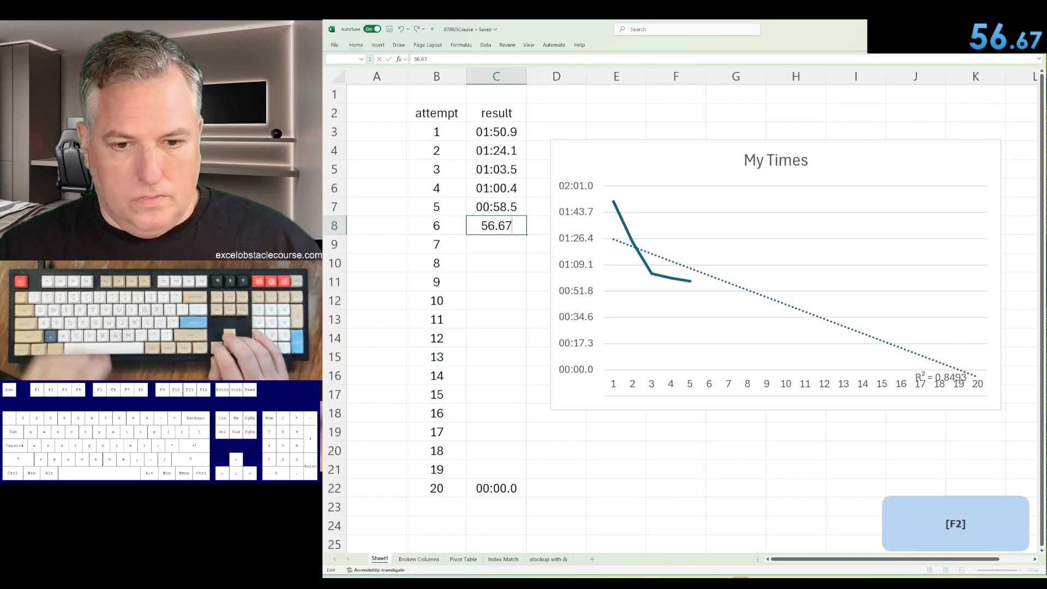
{"action": "type", "text": "00"}
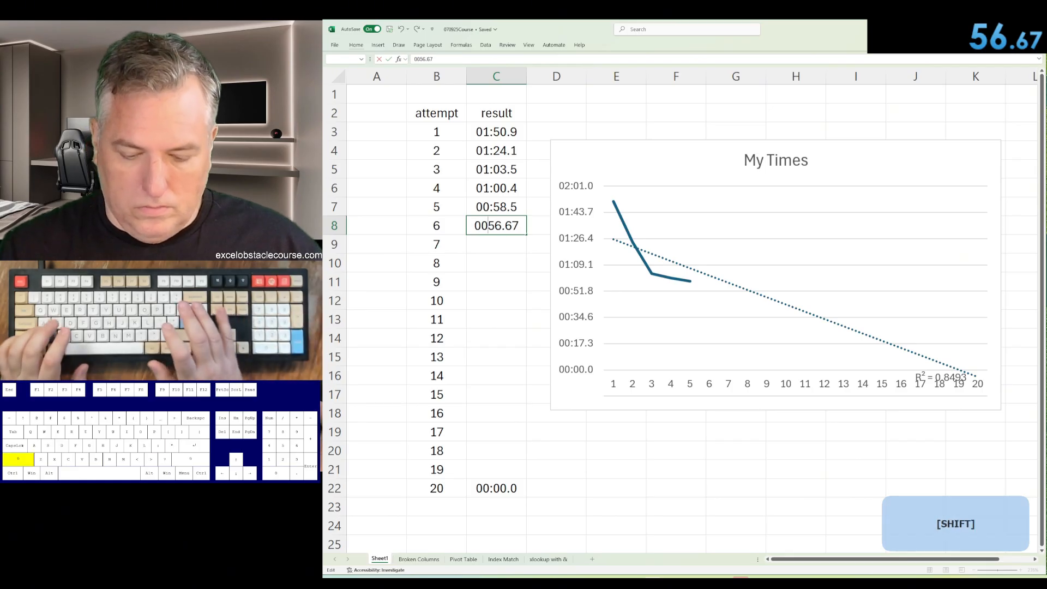
{"action": "type", "text": ":"}
{"action": "key", "text": "Return"}
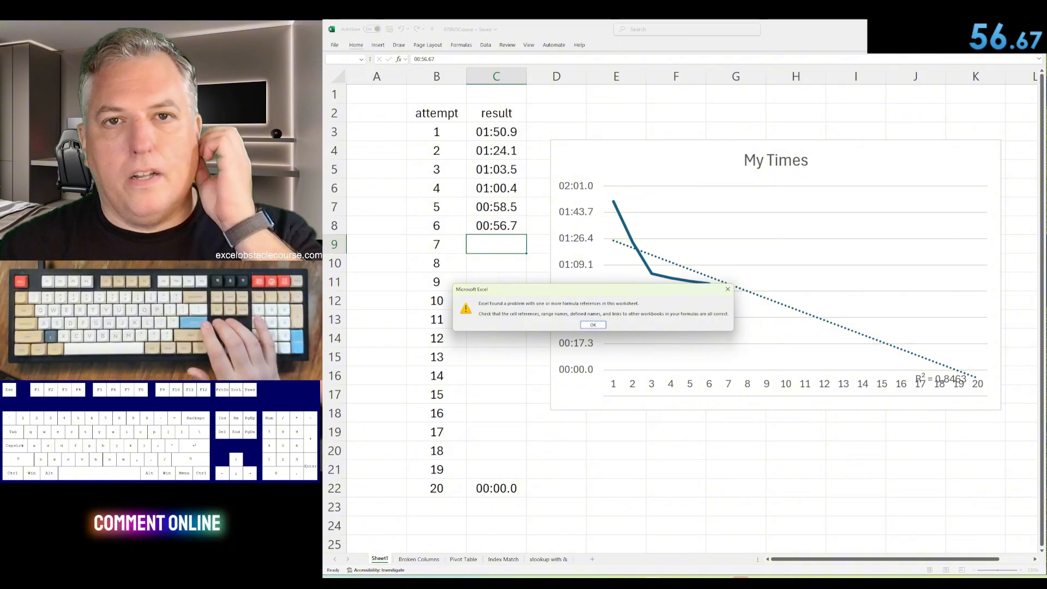
{"action": "key", "text": "Return"}
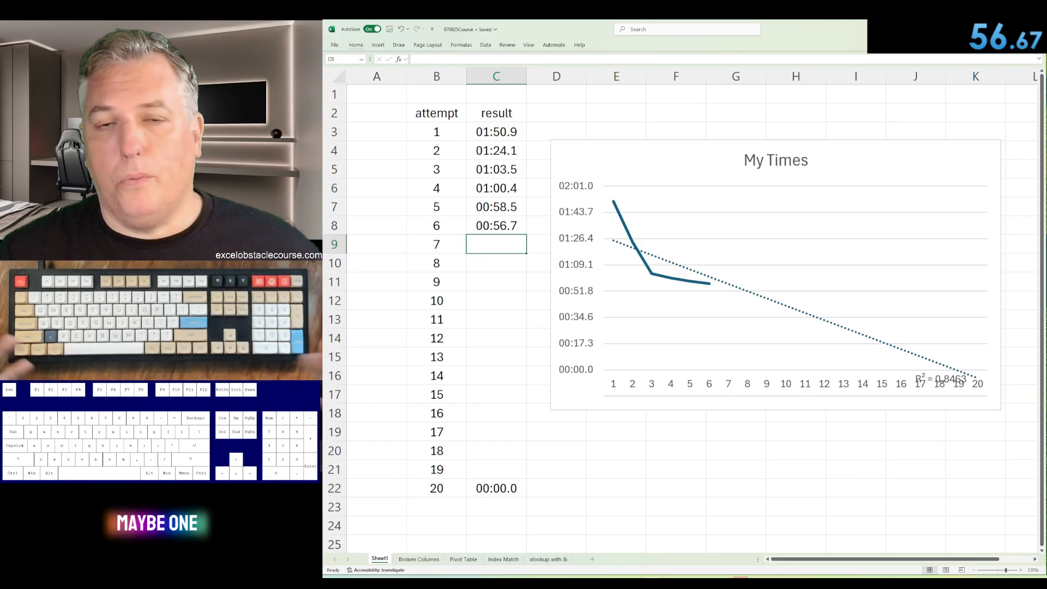
Step: Check the four obstacle sheets for their starting state before the next attempt and return to Sheet1
{"action": "key", "text": "ctrl+Page_Down"}
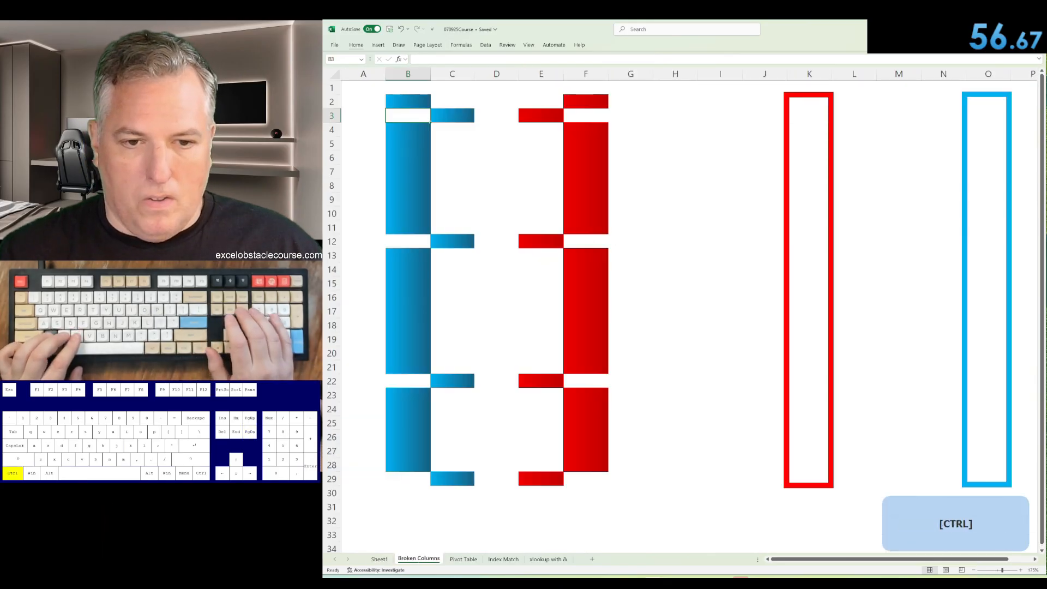
{"action": "key", "text": "ctrl+Page_Down"}
{"action": "key", "text": "ctrl+Page_Down"}
{"action": "key", "text": "ctrl+Page_Down"}
{"action": "key", "text": "ctrl+Page_Up"}
{"action": "key", "text": "ctrl+Page_Up"}
{"action": "key", "text": "ctrl+Page_Up"}
{"action": "key", "text": "ctrl+Page_Up"}
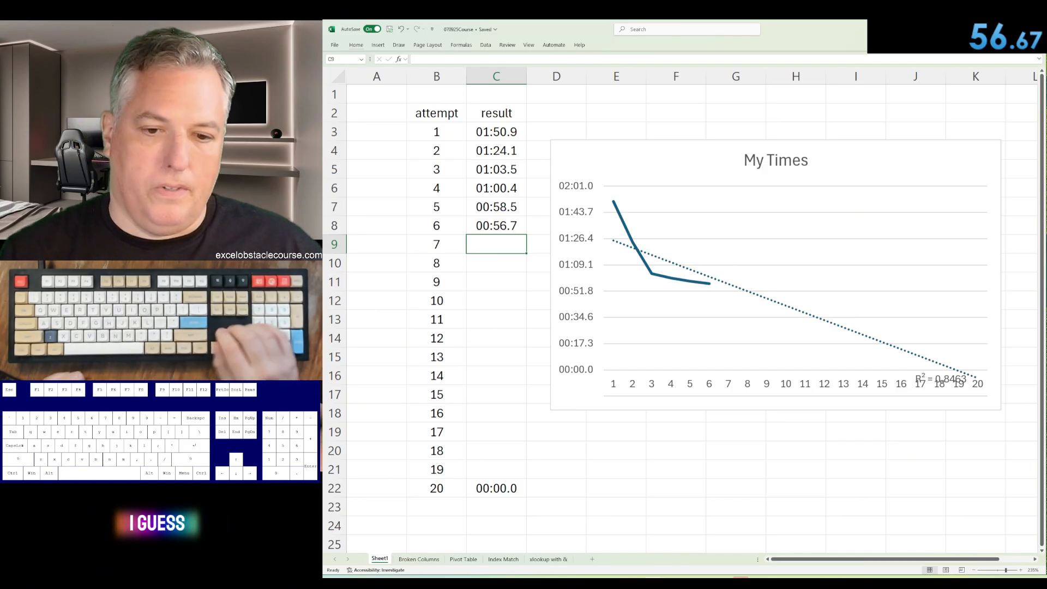
Step: On the Broken Columns sheet, delete cells B3, B12, B22 and B29 with cells shifted left to complete the blue column
{"action": "key", "text": "ctrl+Page_Down"}
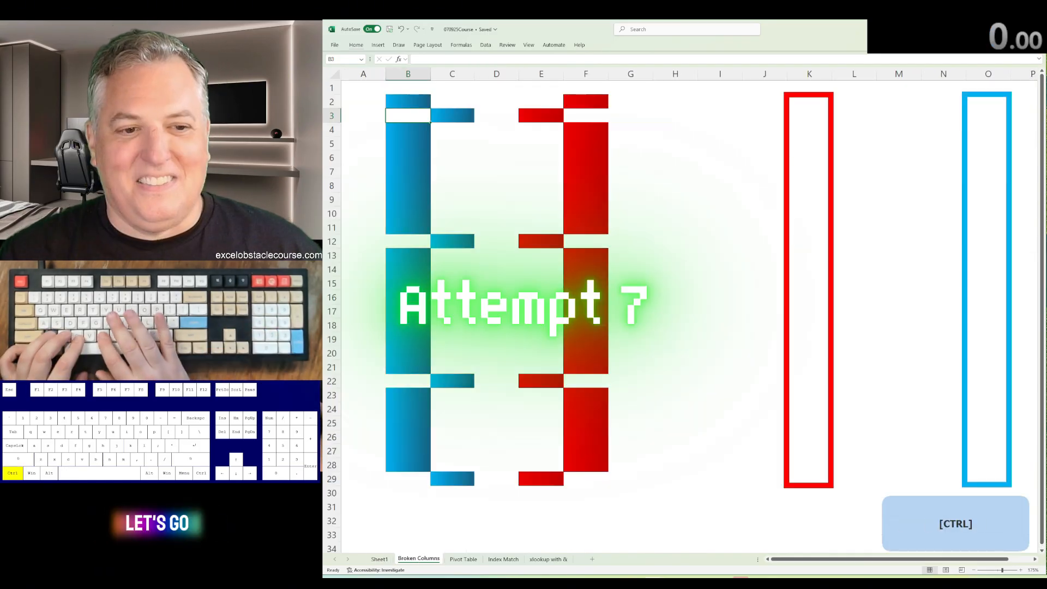
{"action": "key", "text": "ctrl+minus"}
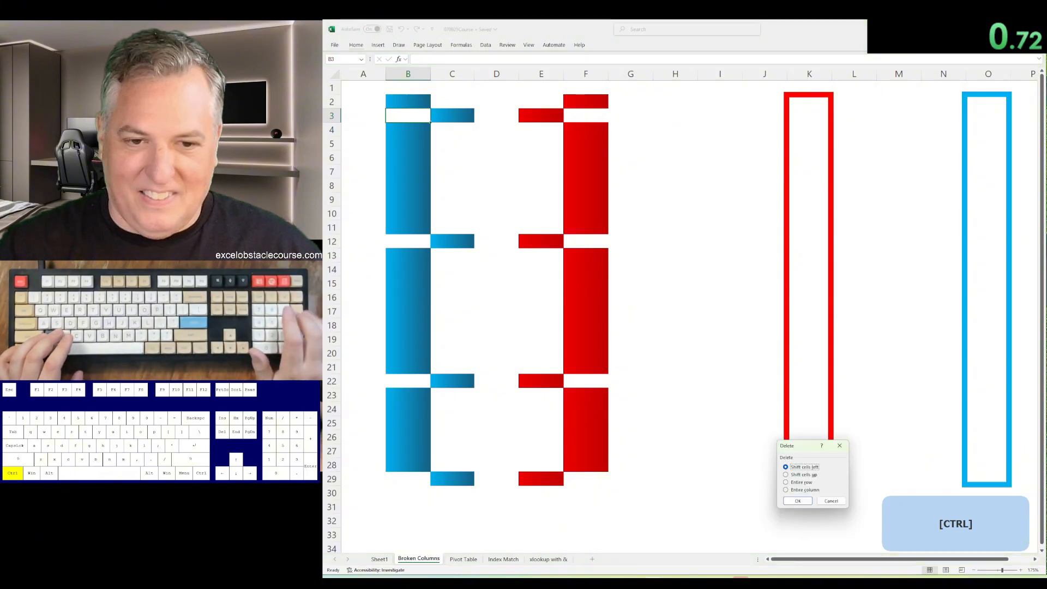
{"action": "key", "text": "Return"}
{"action": "key", "text": "Down"}
{"action": "key", "text": "F4"}
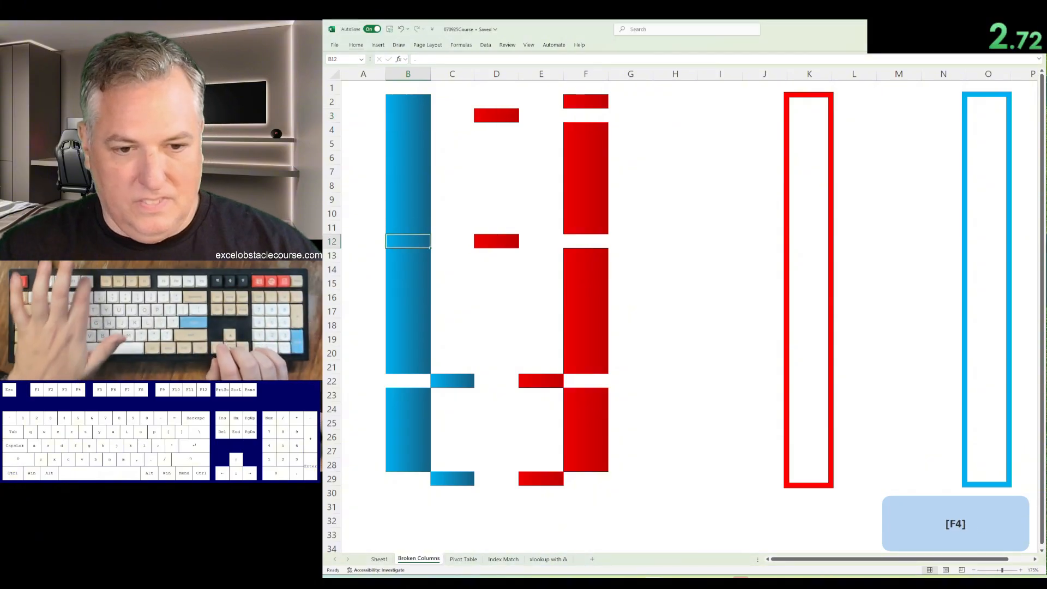
{"action": "key", "text": "ctrl+Down"}
{"action": "key", "text": "Down"}
{"action": "key", "text": "F4"}
{"action": "key", "text": "ctrl+Down"}
{"action": "key", "text": "Down"}
{"action": "key", "text": "F4"}
Step: Insert two cells at D29:E29, D22:E22 and D12:E12, shifting those red pieces right into column F
{"action": "key", "text": "ctrl+Right"}
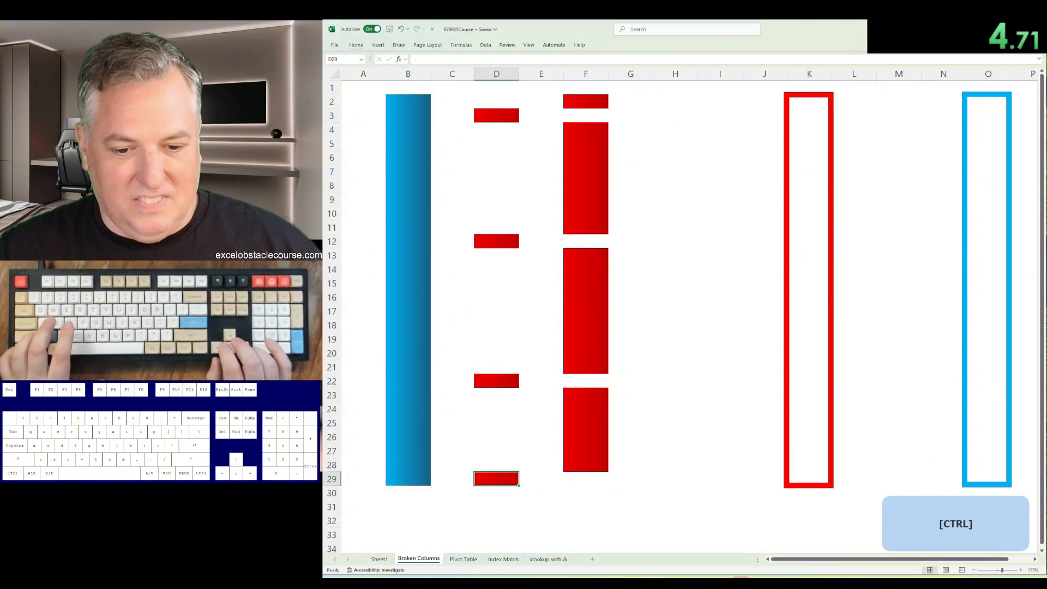
{"action": "key", "text": "shift+Right"}
{"action": "key", "text": "ctrl+shift+plus"}
{"action": "key", "text": "Return"}
{"action": "key", "text": "ctrl+Up"}
{"action": "key", "text": "shift+Right"}
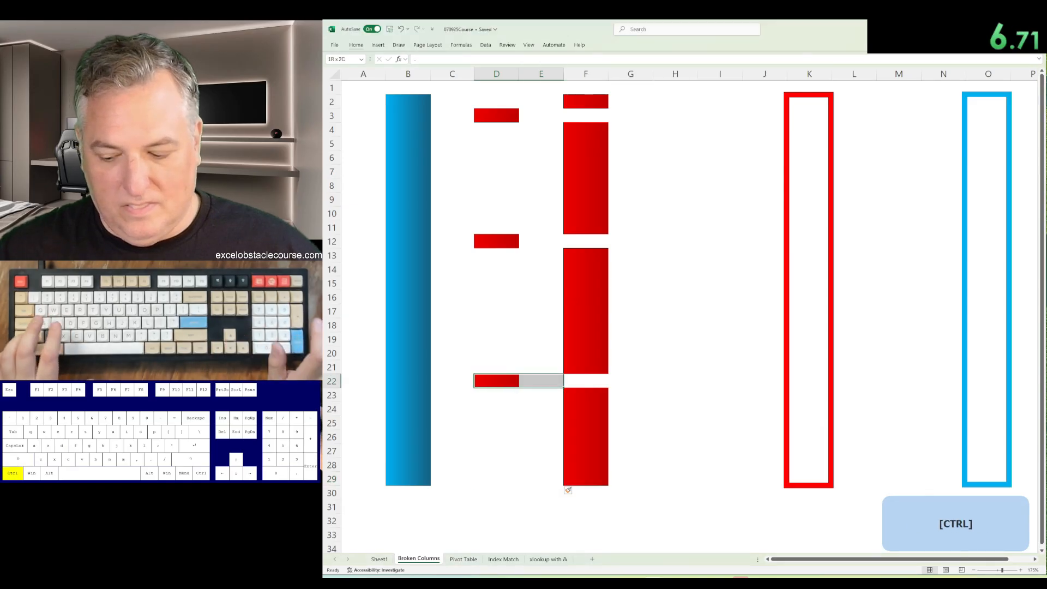
{"action": "key", "text": "F4"}
{"action": "key", "text": "ctrl+Up"}
{"action": "key", "text": "shift+Right"}
{"action": "key", "text": "F4"}
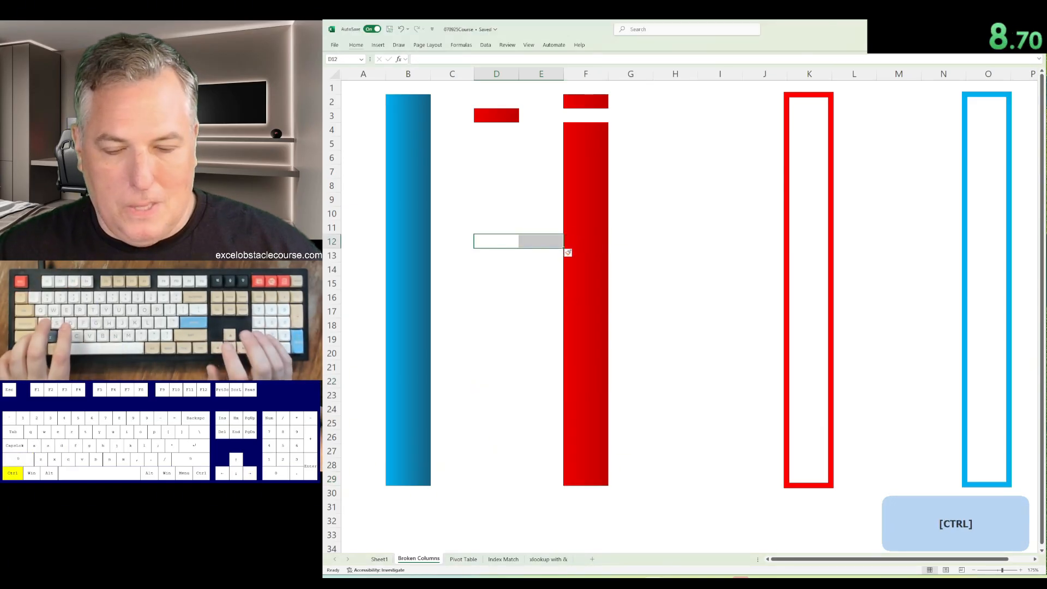
Step: Insert two cells at D3:E3 to complete the red column, and insert five columns before it to shift it into the red frame at column K
{"action": "key", "text": "ctrl+Up"}
{"action": "key", "text": "shift+Right"}
{"action": "key", "text": "F4"}
{"action": "key", "text": "ctrl+Right"}
{"action": "key", "text": "ctrl+space"}
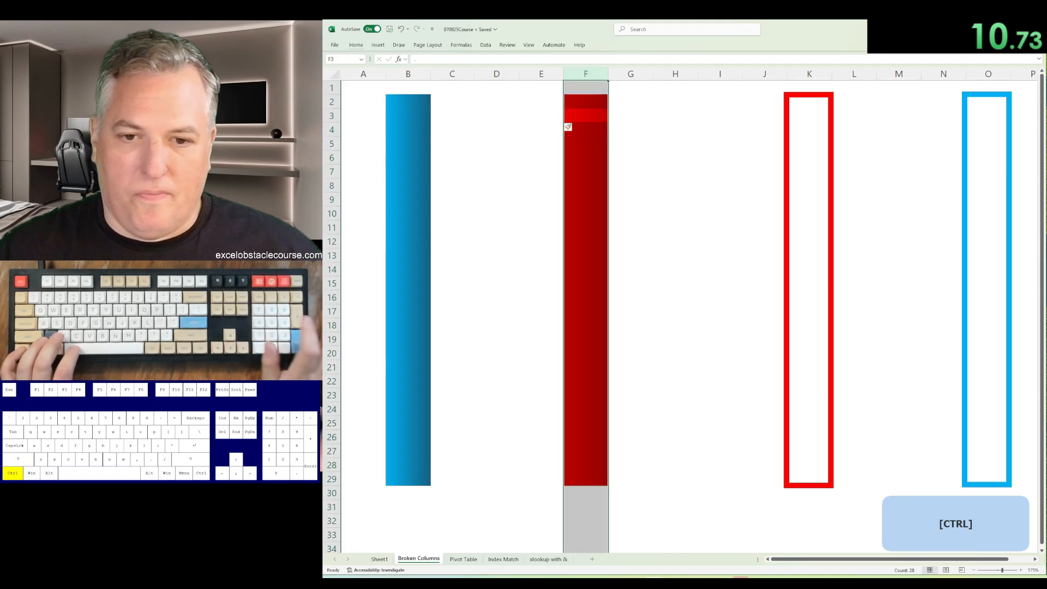
{"action": "key", "text": "ctrl+plus"}
{"action": "key", "text": "ctrl+plus"}
{"action": "key", "text": "ctrl+plus"}
{"action": "key", "text": "ctrl+plus"}
{"action": "key", "text": "ctrl+plus"}
Step: Move the blue column B into column O inside the blue frame and go to the Pivot Table sheet
{"action": "key", "text": "ctrl+Left"}
{"action": "key", "text": "ctrl+space"}
{"action": "key", "text": "ctrl+x"}
{"action": "key", "text": "ctrl+Right"}
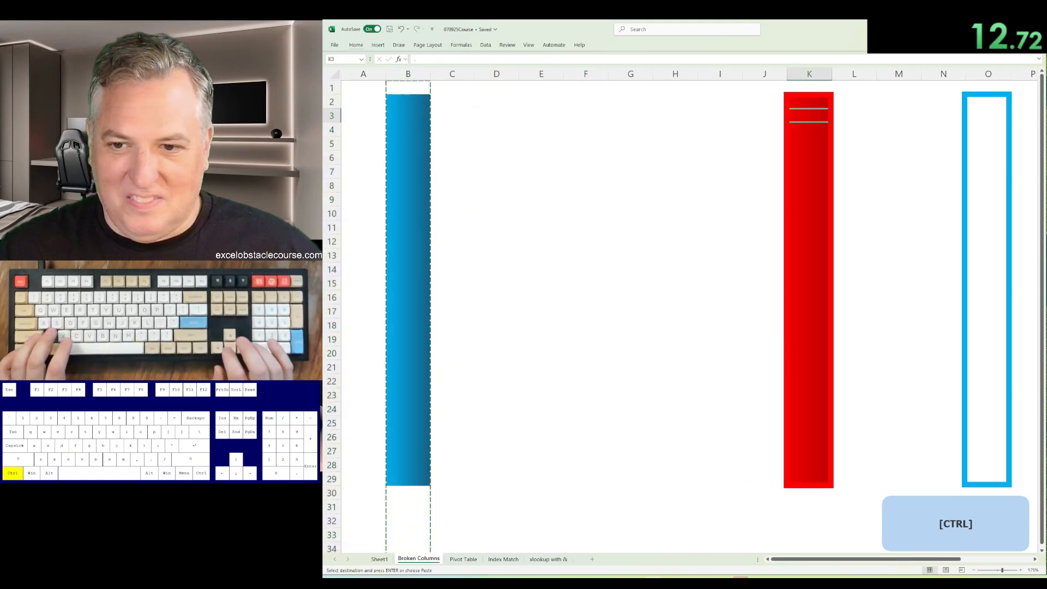
{"action": "key", "text": "Right"}
{"action": "key", "text": "Right"}
{"action": "key", "text": "Right"}
{"action": "key", "text": "Right"}
{"action": "key", "text": "ctrl+space"}
{"action": "key", "text": "ctrl+v"}
{"action": "key", "text": "ctrl+Page_Down"}
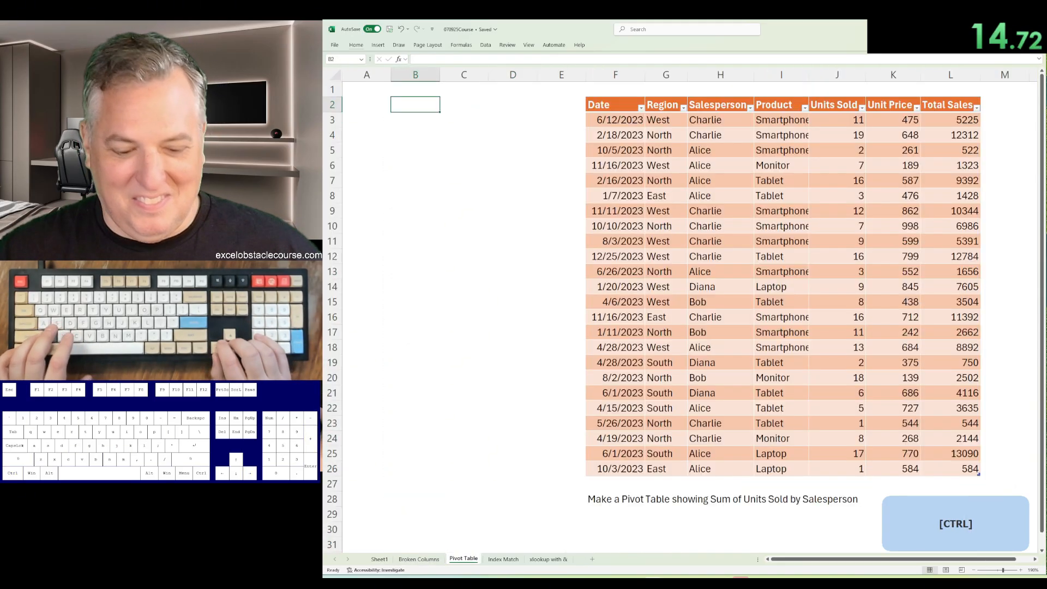
Step: Create a PivotTable from table1 on the existing Pivot Table worksheet, located at cell B2
{"action": "key", "text": "alt+d"}
{"action": "key", "text": "p"}
{"action": "key", "text": "Return"}
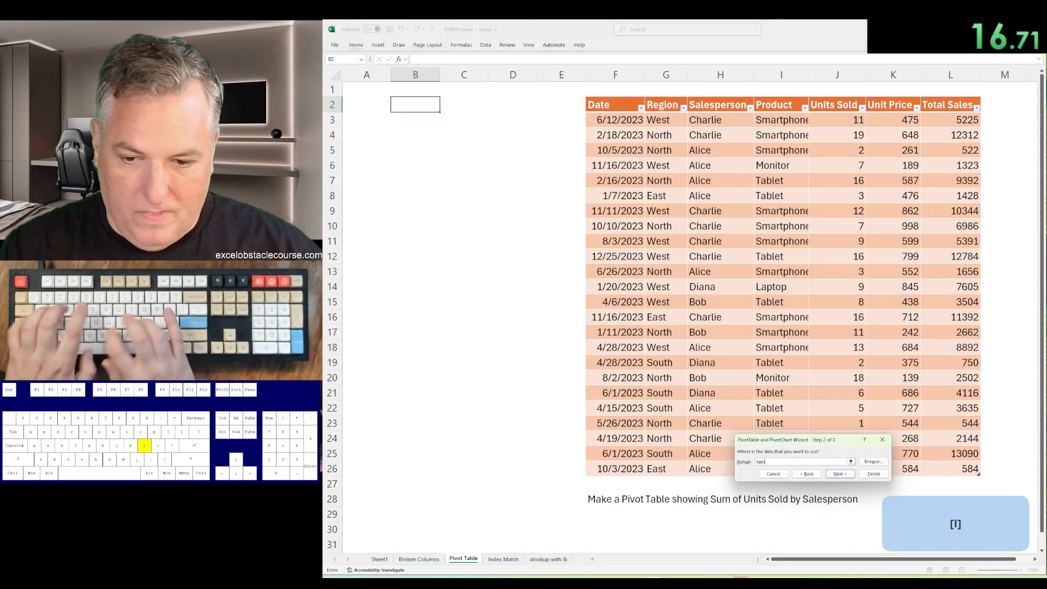
{"action": "type", "text": "table1"}
{"action": "key", "text": "Return"}
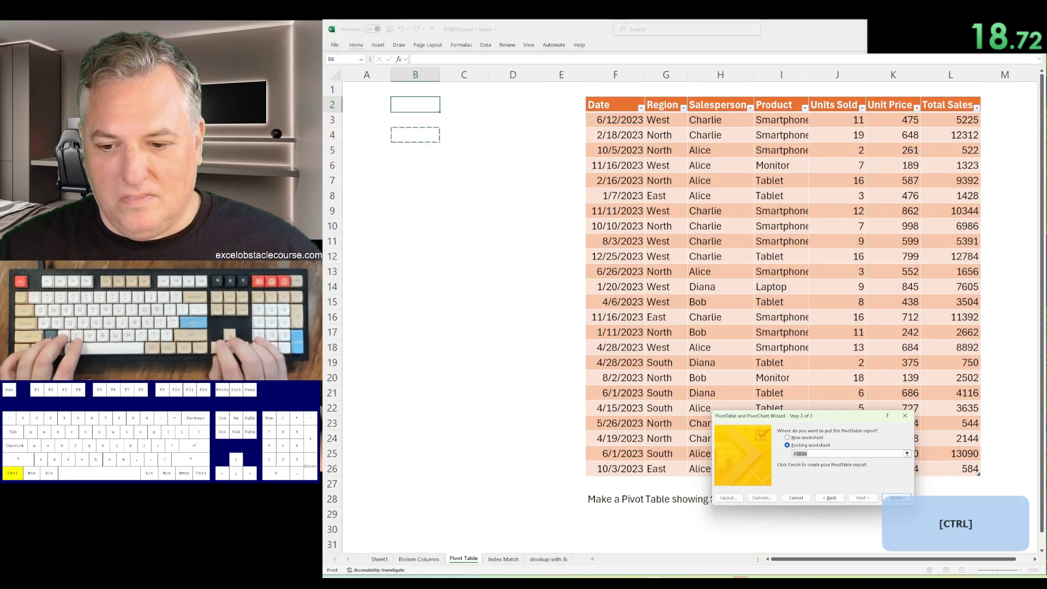
{"action": "key", "text": "ctrl+Left"}
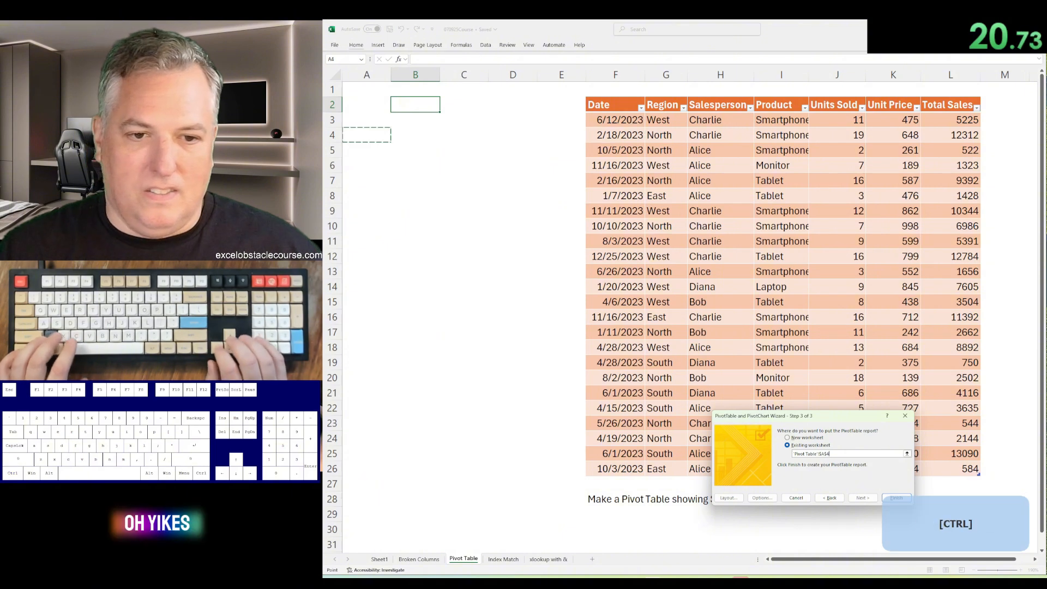
{"action": "key", "text": "Return"}
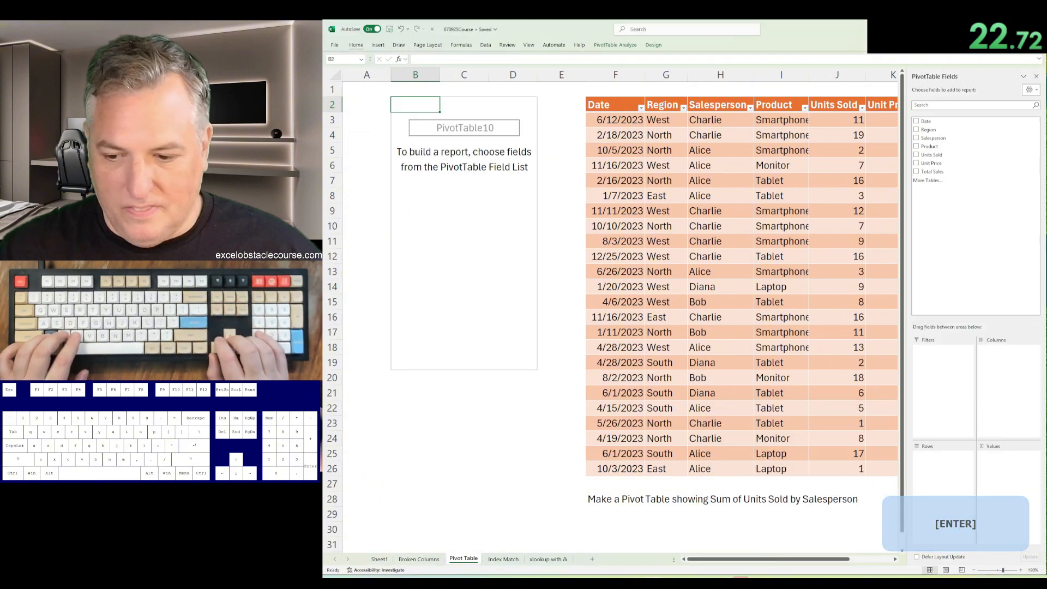
Step: Add the Salesperson and Units Sold fields to the PivotTable to show Sum of Units Sold by Salesperson
{"action": "key", "text": "shift+F6"}
{"action": "key", "text": "shift+F6"}
{"action": "key", "text": "Down"}
{"action": "key", "text": "Down"}
{"action": "key", "text": "Down"}
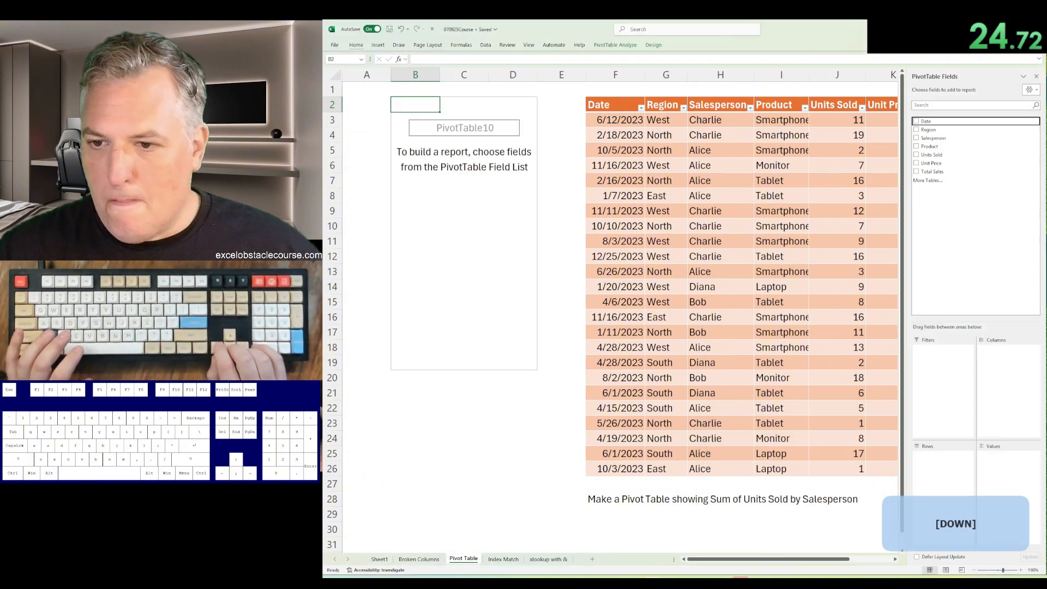
{"action": "key", "text": "space"}
{"action": "key", "text": "Down"}
{"action": "key", "text": "Down"}
{"action": "key", "text": "space"}
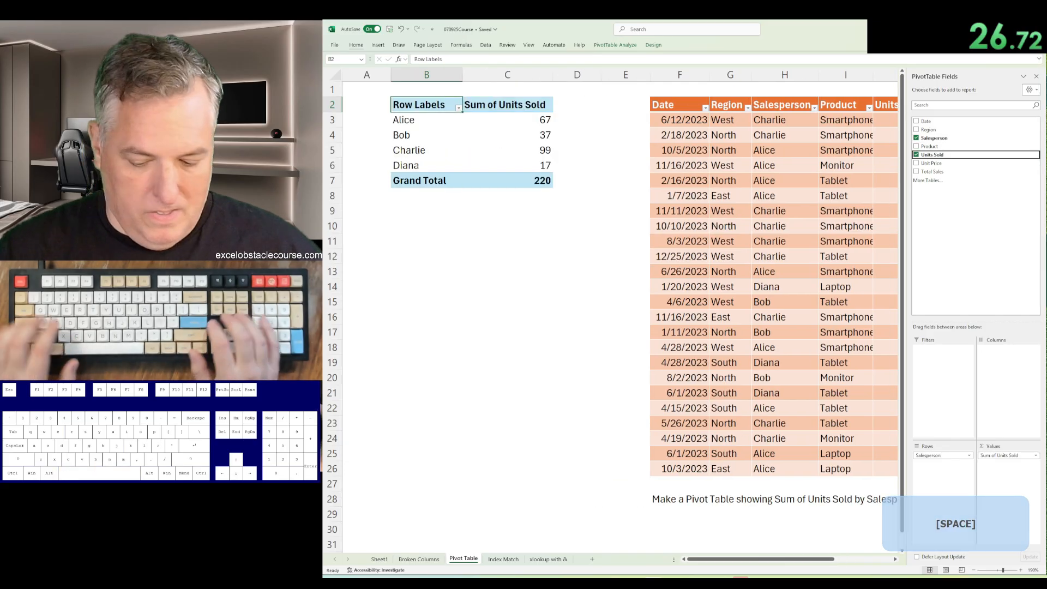
Step: On the Index Match sheet, enter =INDEX($H$5:$L$14,0,MATCH(B4,$H$4:$L$4,0)) in cell B25
{"action": "key", "text": "ctrl+Page_Down"}
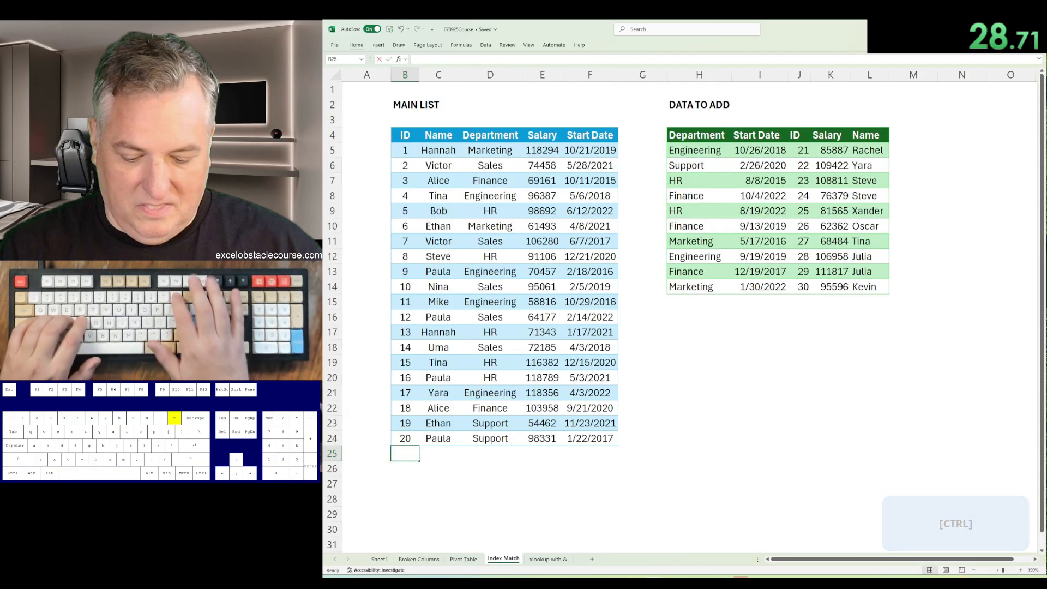
{"action": "type", "text": "=index("}
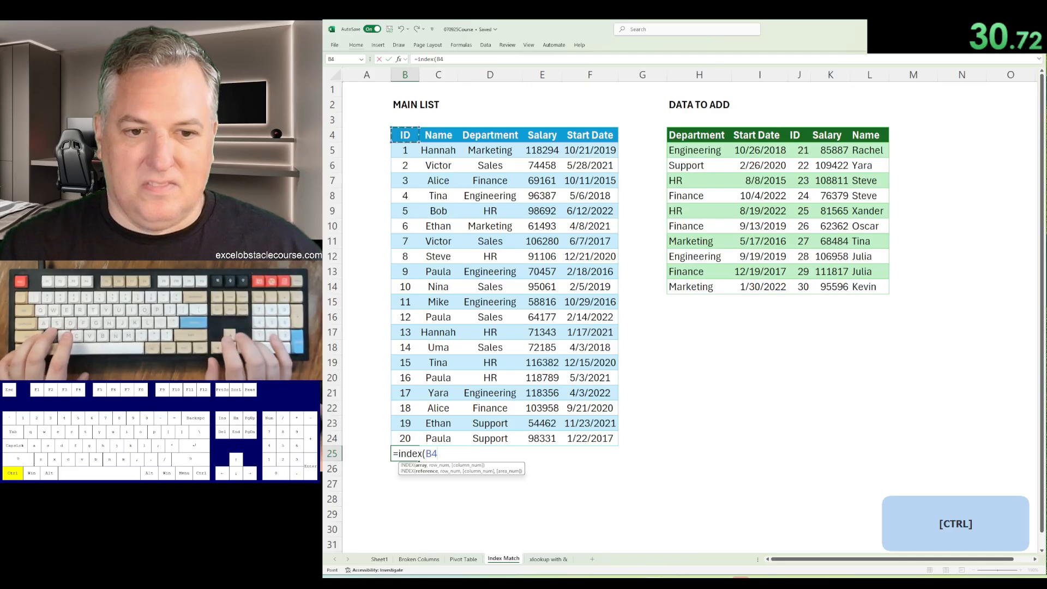
{"action": "key", "text": "Down"}
{"action": "key", "text": "ctrl+shift+Down"}
{"action": "key", "text": "ctrl+shift+Right"}
{"action": "key", "text": "F4"}
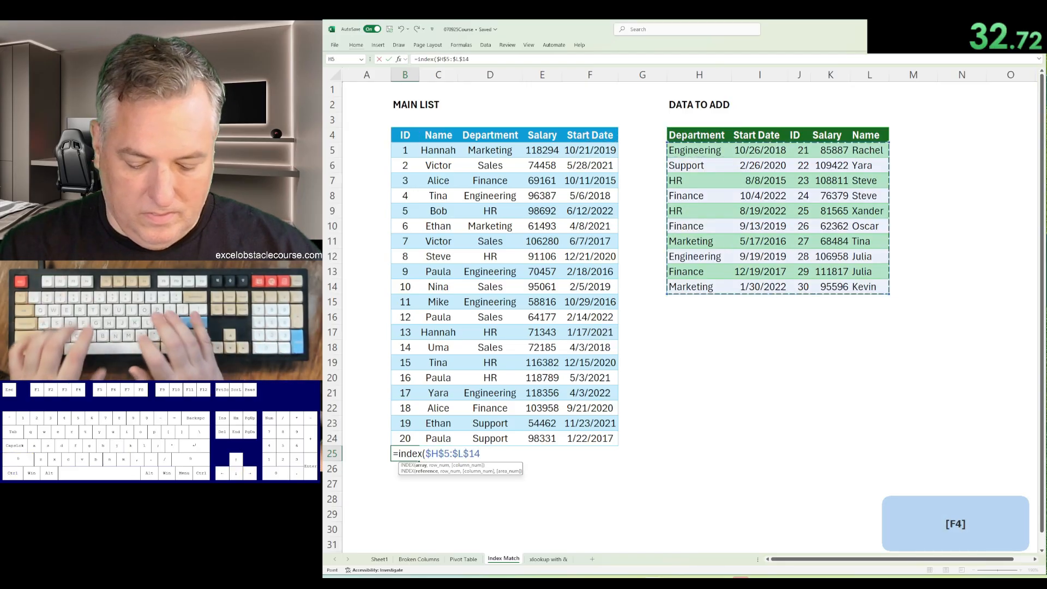
{"action": "type", "text": ",0,match("}
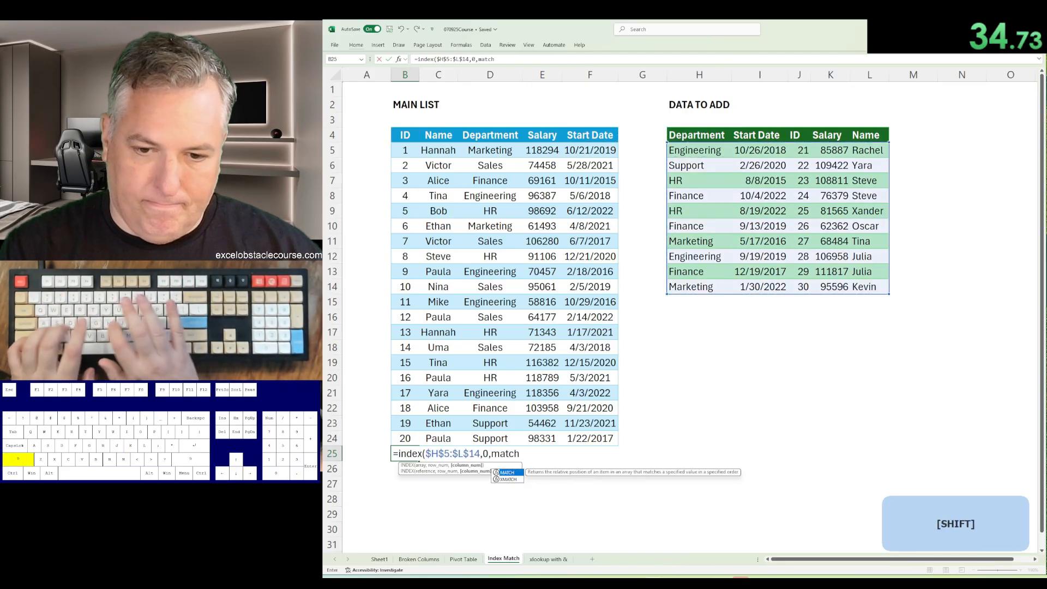
{"action": "key", "text": "ctrl+Up"}
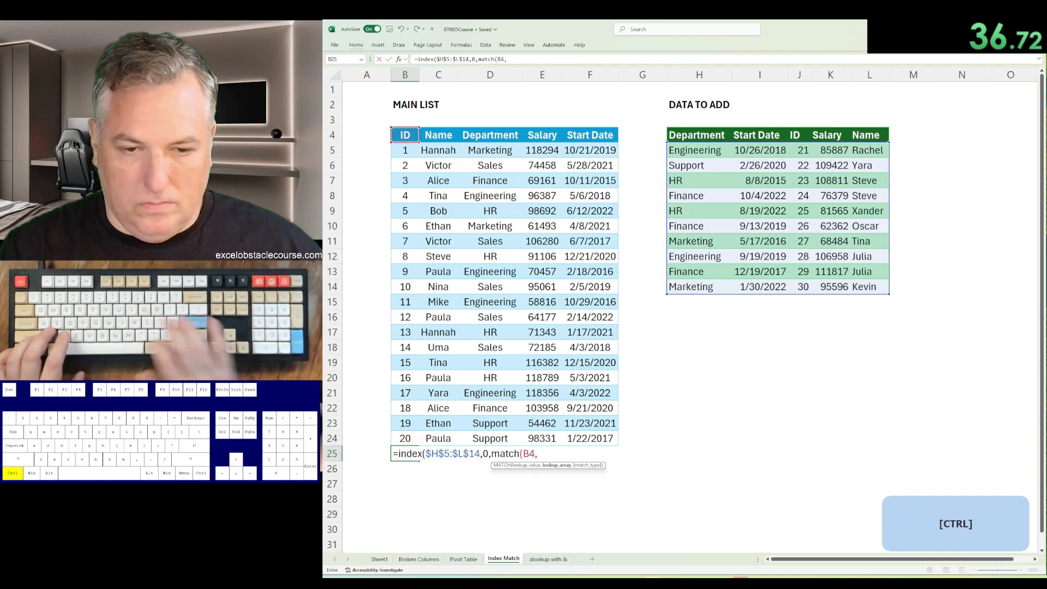
{"action": "key", "text": "ctrl+shift+Right"}
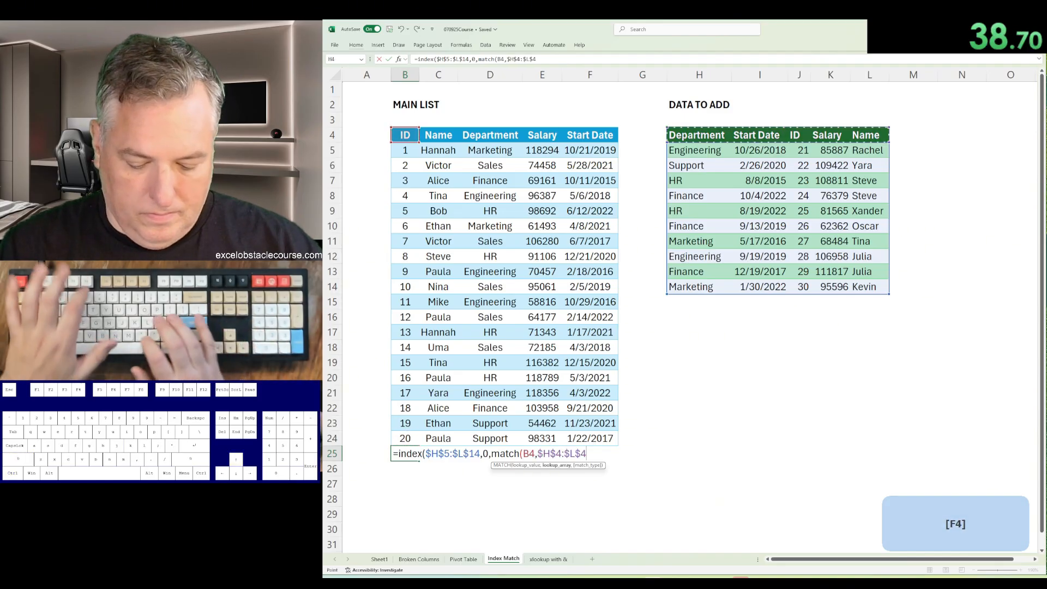
{"action": "type", "text": ",0))"}
{"action": "key", "text": "Return"}
Step: Fill the formula in B25 right through F25 to bring in the remaining Main List columns
{"action": "key", "text": "Up"}
{"action": "key", "text": "Up"}
{"action": "key", "text": "ctrl+Right"}
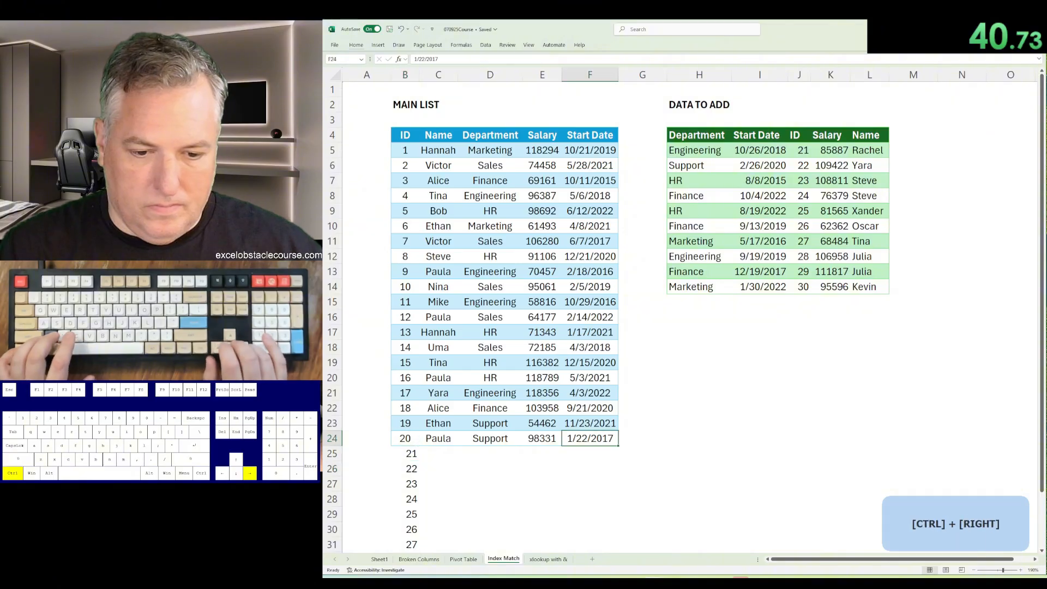
{"action": "key", "text": "Down"}
{"action": "key", "text": "ctrl+shift+Left"}
{"action": "key", "text": "ctrl+r"}
Step: On the xlookup with & sheet, start an XLOOKUP formula in G3 with D3:D12&E3:E12 as the lookup value
{"action": "key", "text": "ctrl+Page_Down"}
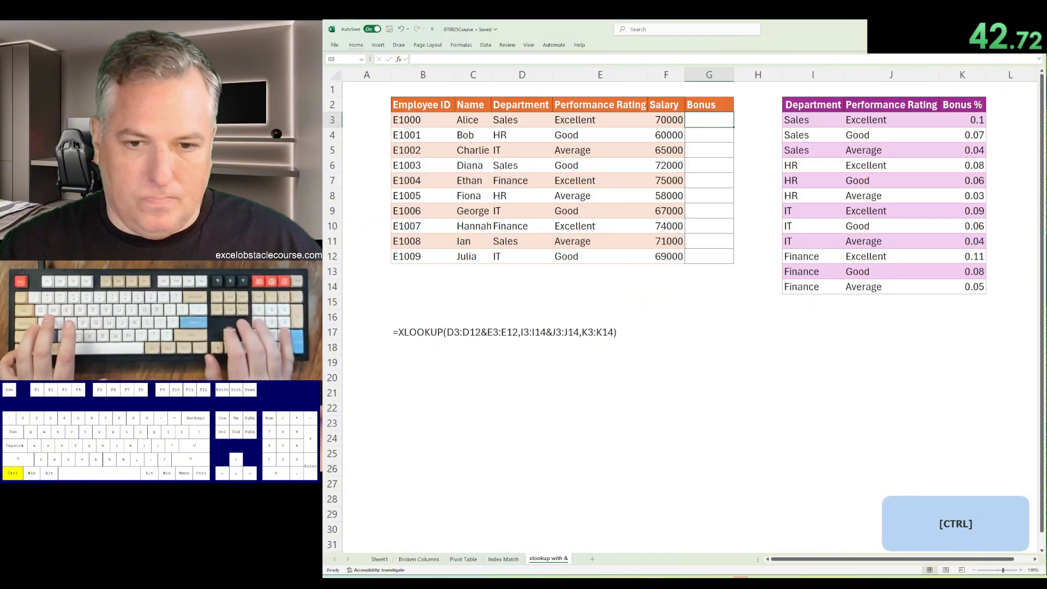
{"action": "type", "text": "=xlooku"}
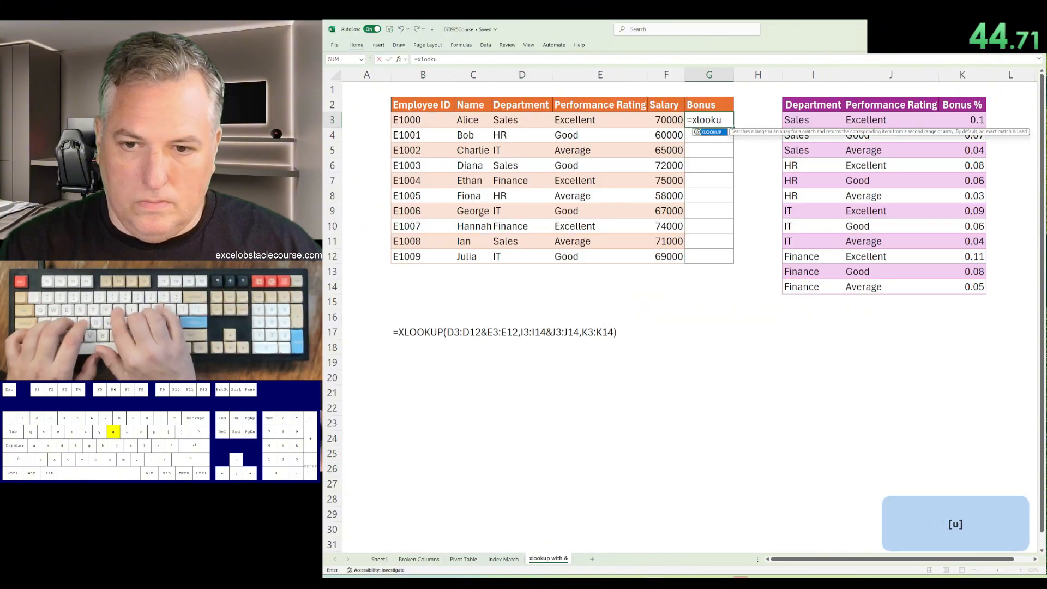
{"action": "type", "text": "p("}
{"action": "key", "text": "Left"}
{"action": "key", "text": "Left"}
{"action": "key", "text": "Left"}
{"action": "key", "text": "ctrl+shift+Down"}
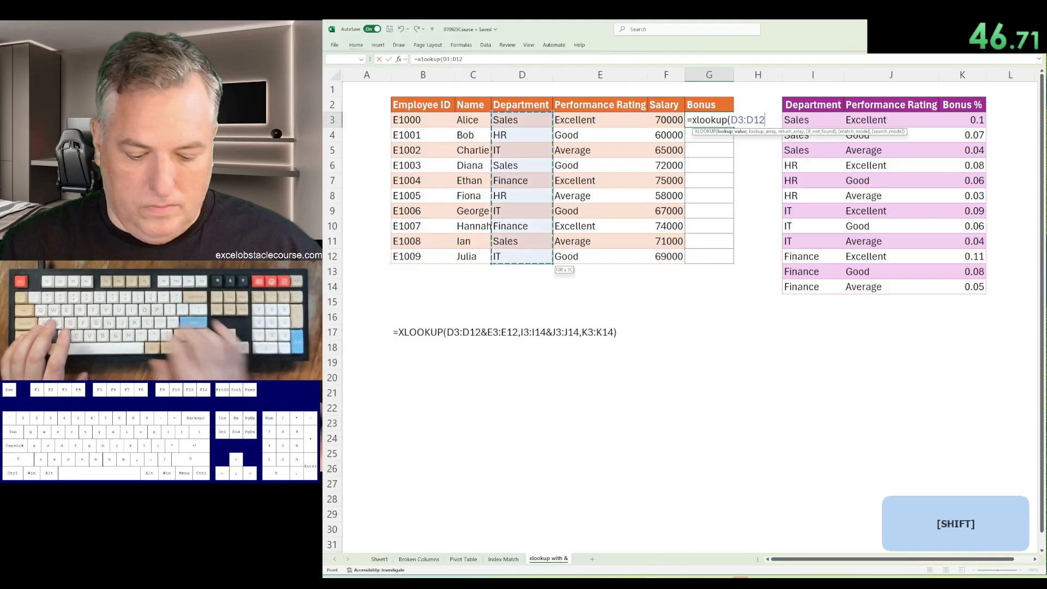
{"action": "type", "text": "&"}
{"action": "key", "text": "Left"}
{"action": "key", "text": "Left"}
{"action": "key", "text": "ctrl+shift+Down"}
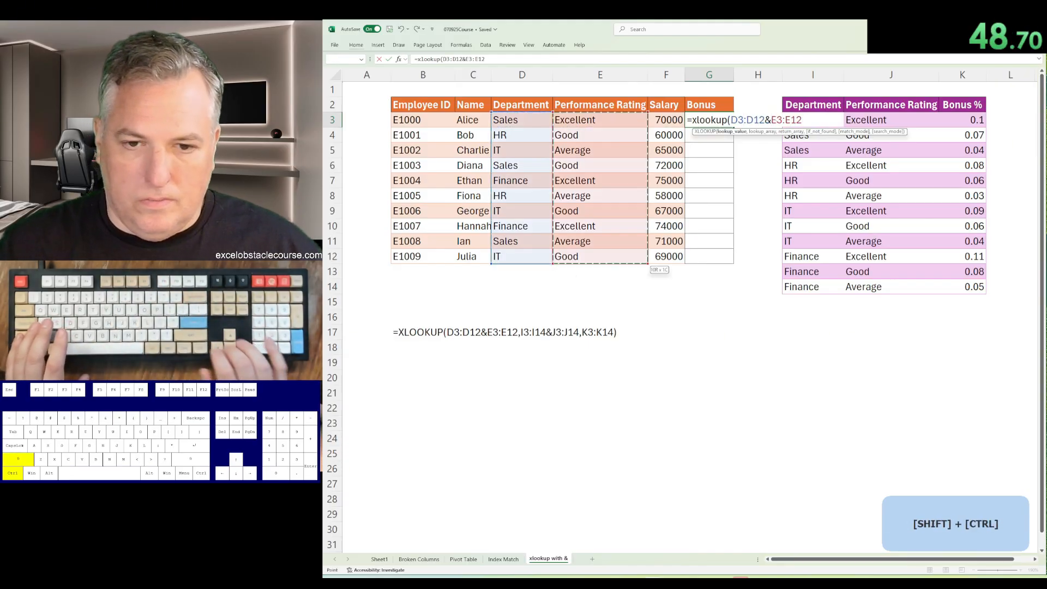
Step: Add I3:I14&J3:J14 as the XLOOKUP formula's lookup array
{"action": "type", "text": ","}
{"action": "key", "text": "Right"}
{"action": "key", "text": "Right"}
{"action": "key", "text": "ctrl+shift+Down"}
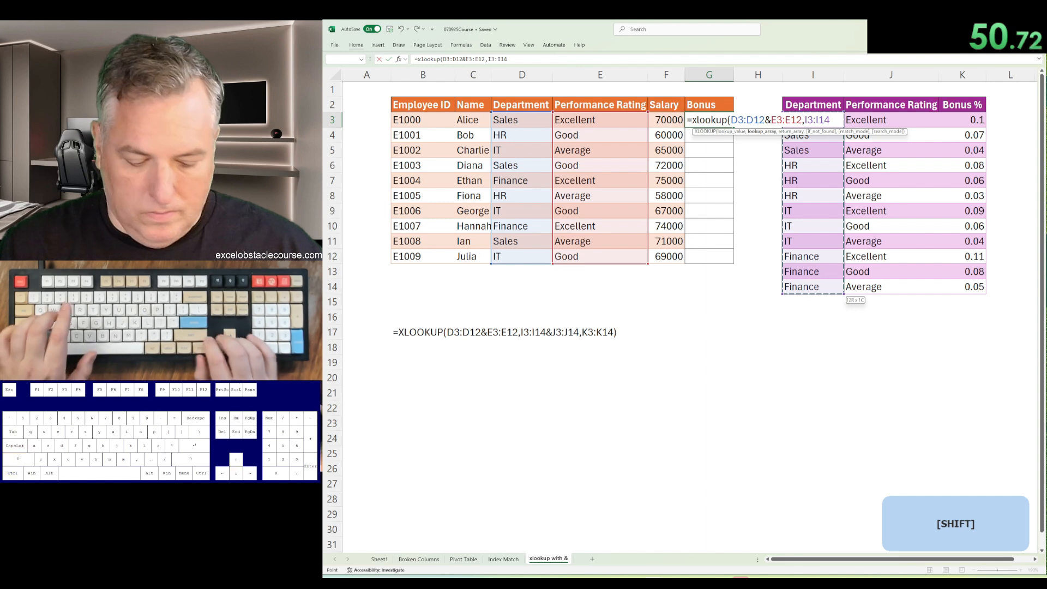
{"action": "type", "text": "&"}
{"action": "key", "text": "Right"}
{"action": "key", "text": "Right"}
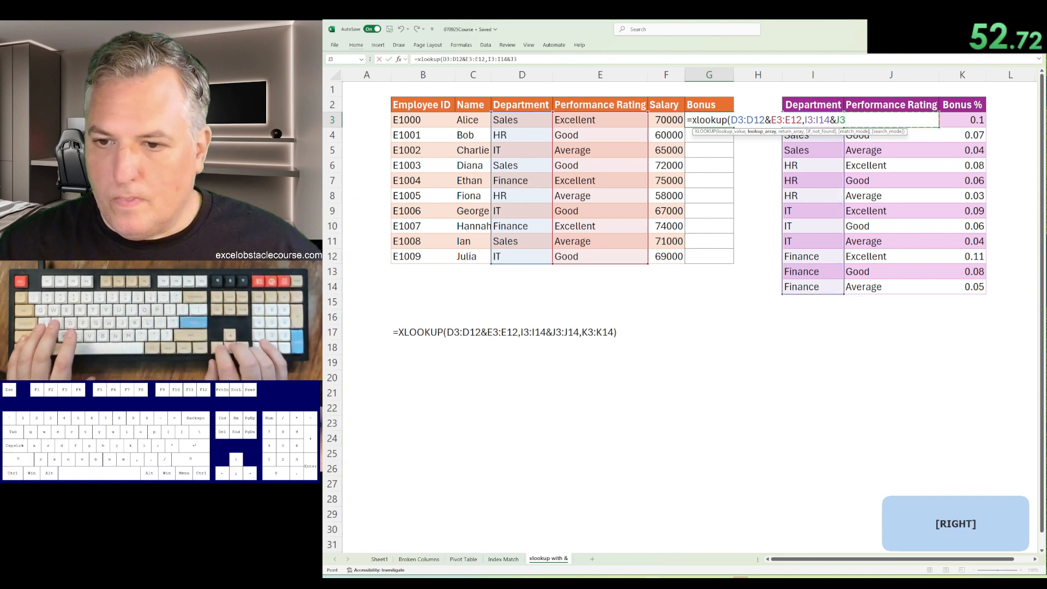
{"action": "key", "text": "ctrl+shift+Down"}
Step: Complete the XLOOKUP formula with K3:K14 as the return array, enter it and save the workbook
{"action": "type", "text": ","}
{"action": "key", "text": "ctrl+Right"}
{"action": "key", "text": "ctrl+Right"}
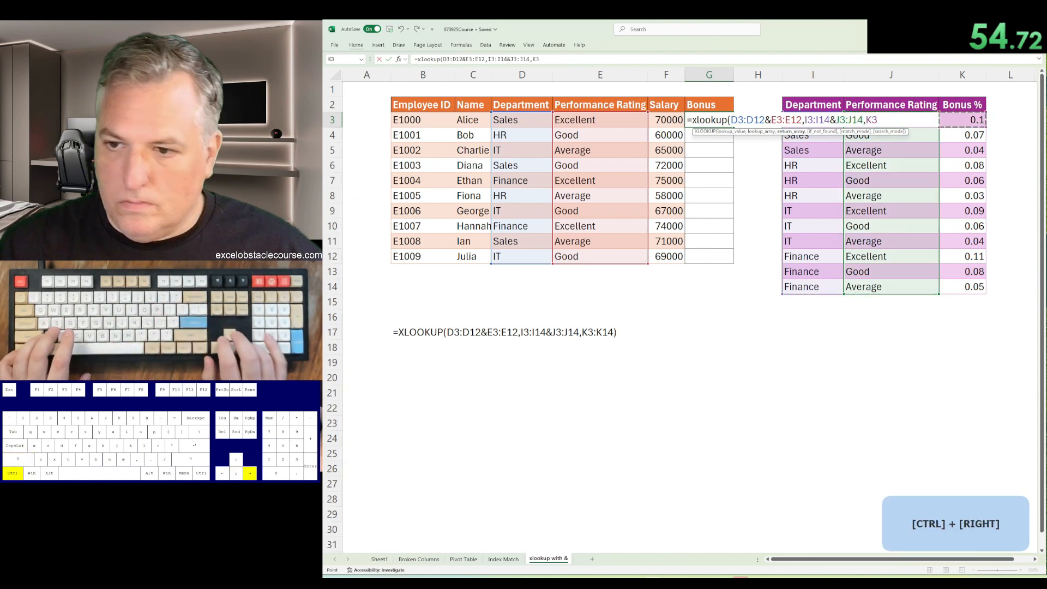
{"action": "key", "text": "ctrl+shift+Down"}
{"action": "key", "text": "Return"}
{"action": "key", "text": "ctrl+s"}
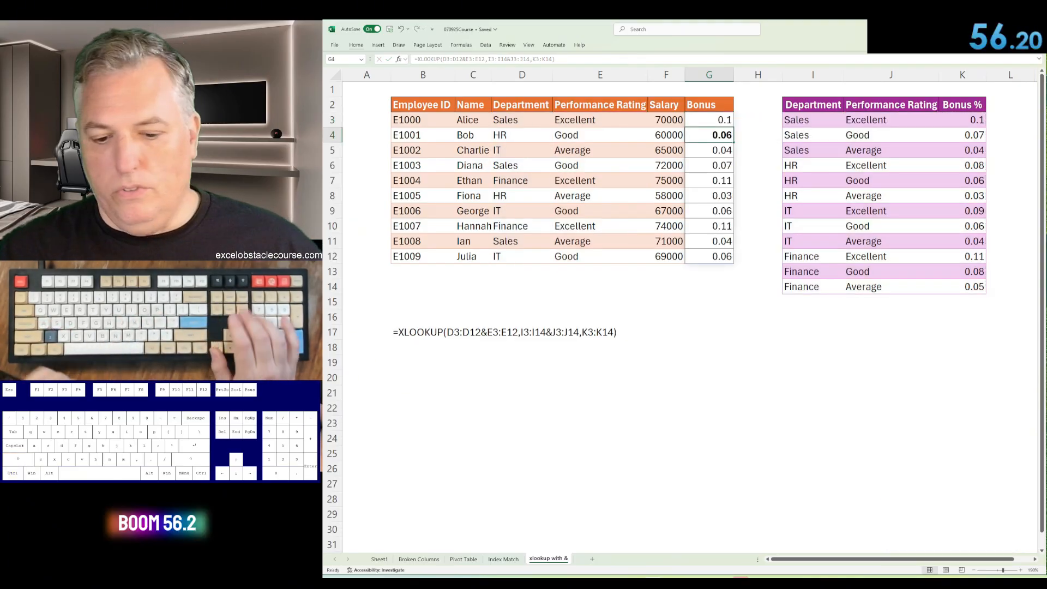
Step: Undo the finished attempt's edits to reset the course sheets, back through the last logged result on Sheet1
{"action": "key", "text": "ctrl+Page_Up"}
{"action": "key", "text": "ctrl+Page_Up"}
{"action": "key", "text": "ctrl+c"}
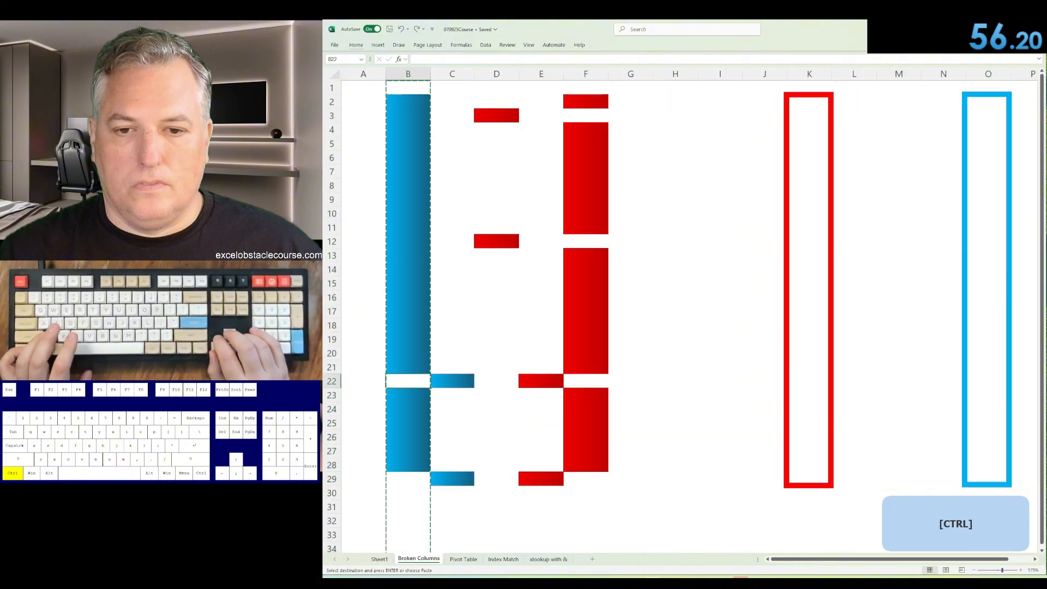
{"action": "key", "text": "ctrl+z"}
{"action": "key", "text": "ctrl+z"}
{"action": "key", "text": "ctrl+z"}
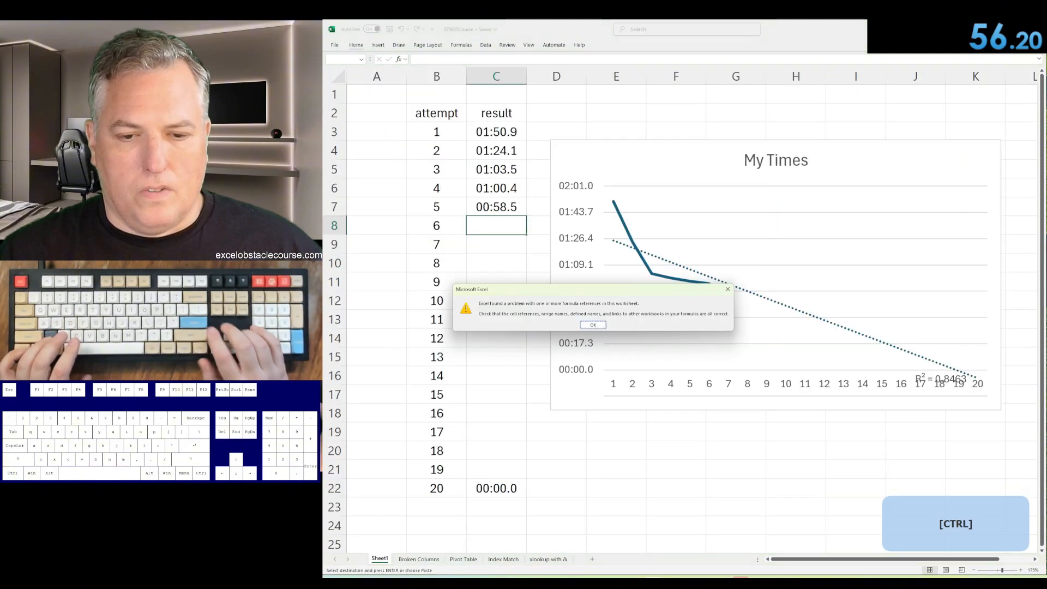
Step: Redo the undone result entry for attempt 6 in cell C8 and dismiss the formula reference warnings
{"action": "key", "text": "Return"}
{"action": "key", "text": "ctrl+v"}
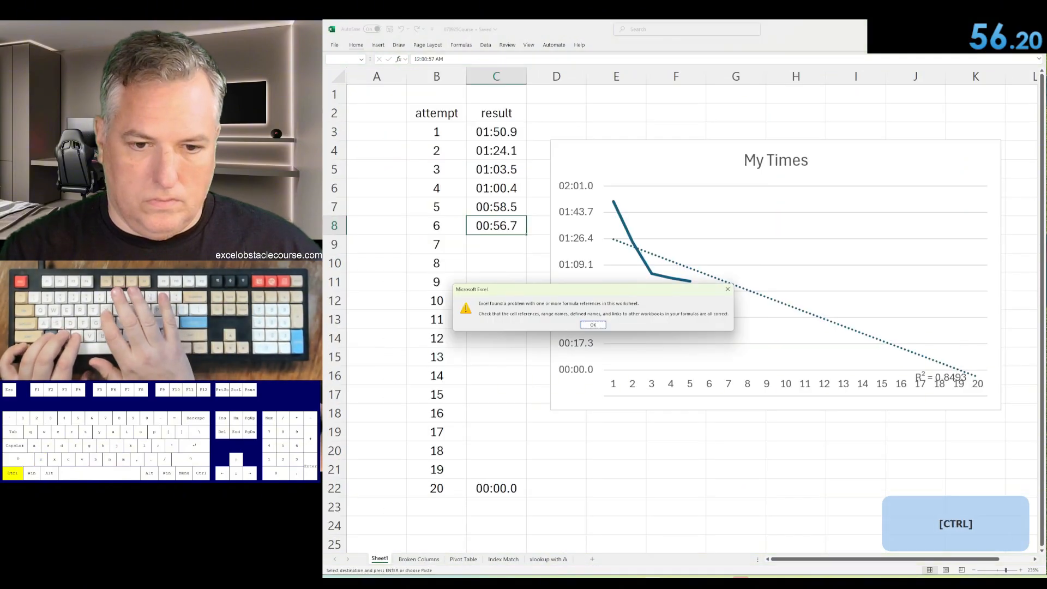
{"action": "key", "text": "Return"}
Step: Log 0:56.20 as the result of attempt 7 in cell C9 and dismiss the formula reference warning
{"action": "key", "text": "Down"}
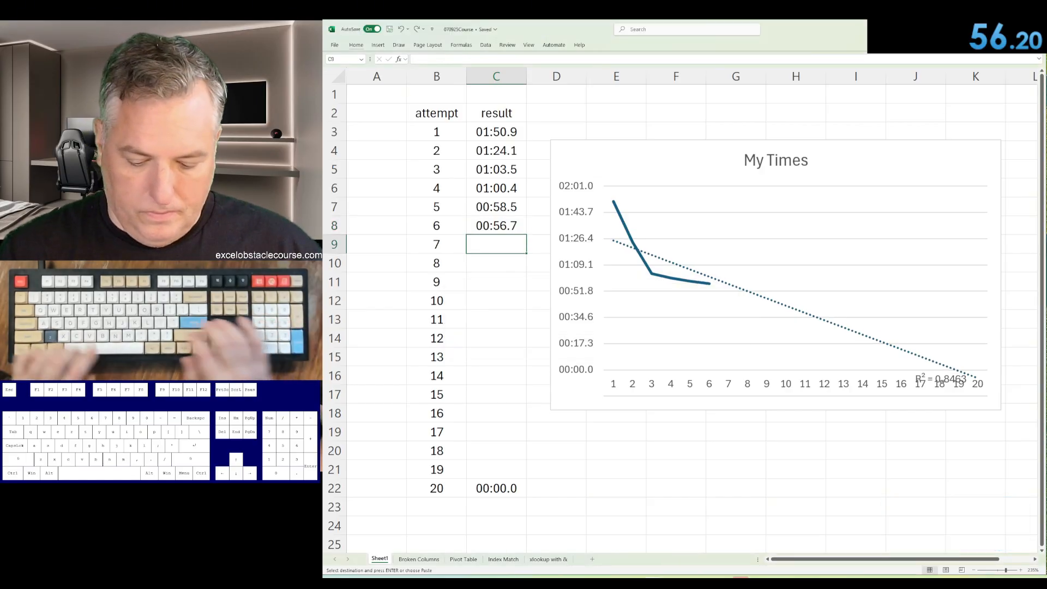
{"action": "type", "text": "0:56.20"}
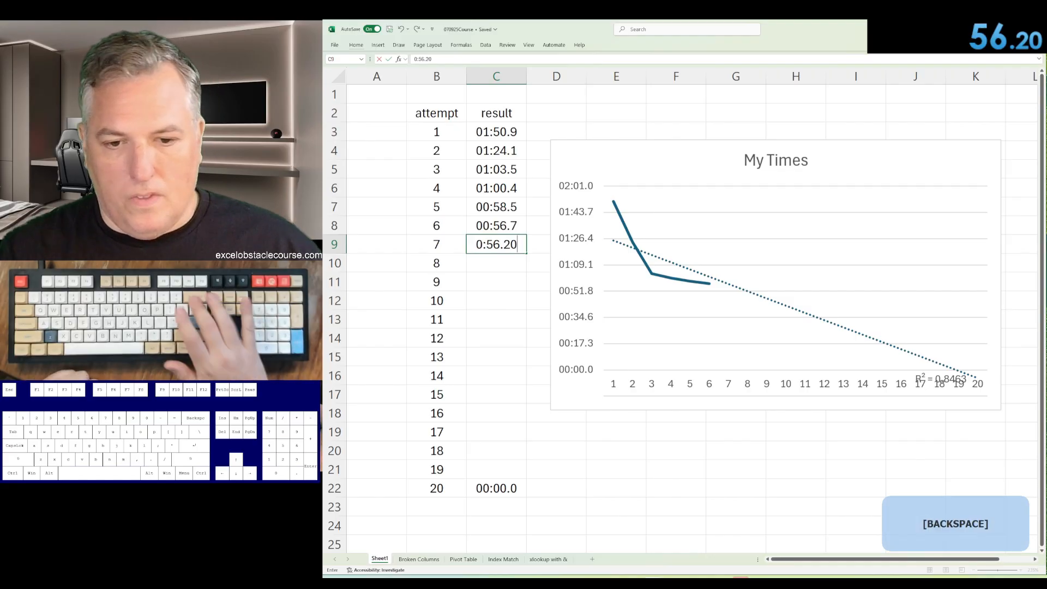
{"action": "key", "text": "Return"}
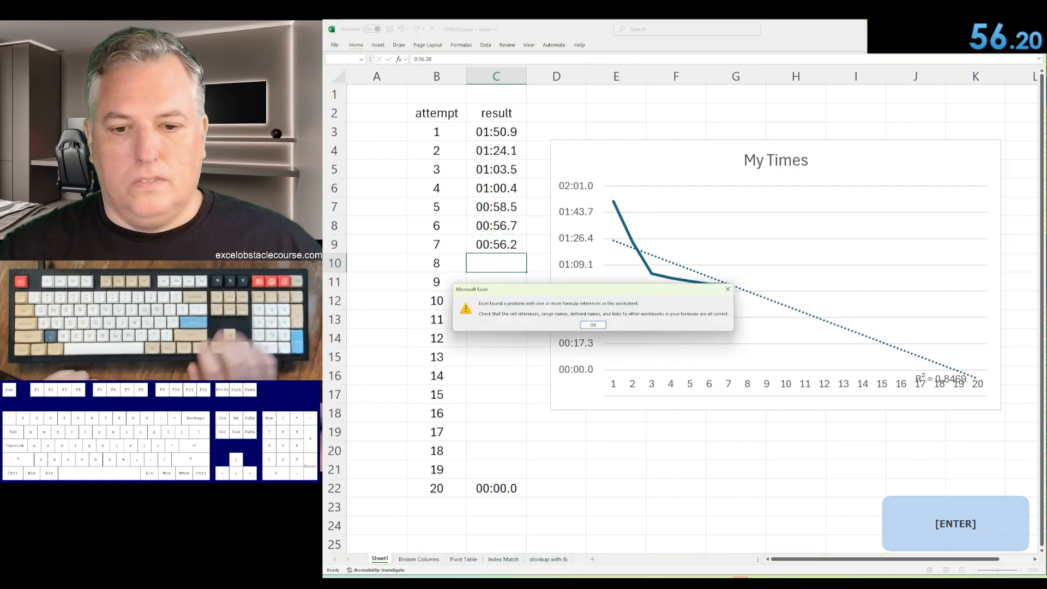
{"action": "key", "text": "Return"}
Step: On the Broken Columns sheet, delete cells B3, B12, B22 and B29 with cells shifted left to complete the blue column
{"action": "key", "text": "ctrl+Page_Down"}
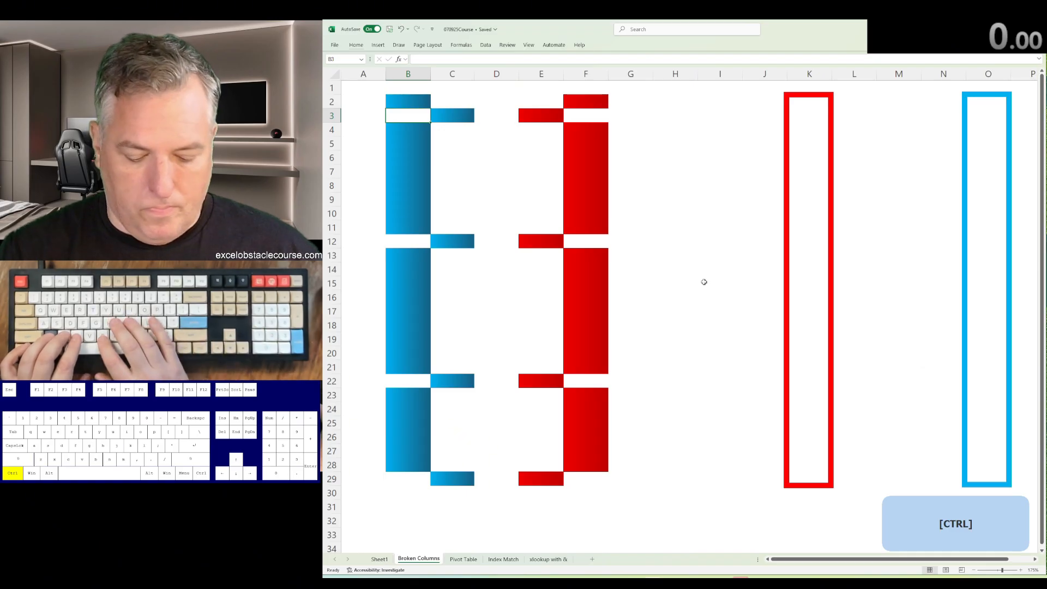
{"action": "key", "text": "ctrl+minus"}
{"action": "key", "text": "Return"}
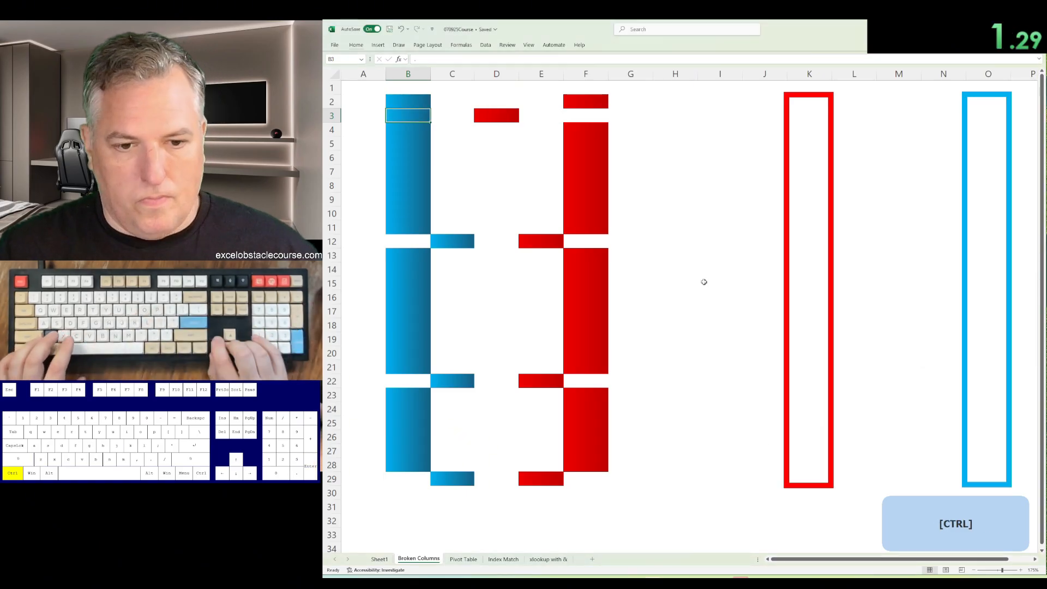
{"action": "key", "text": "ctrl+Down"}
{"action": "key", "text": "Down"}
{"action": "key", "text": "F4"}
{"action": "key", "text": "ctrl+Down"}
{"action": "key", "text": "Down"}
{"action": "key", "text": "F4"}
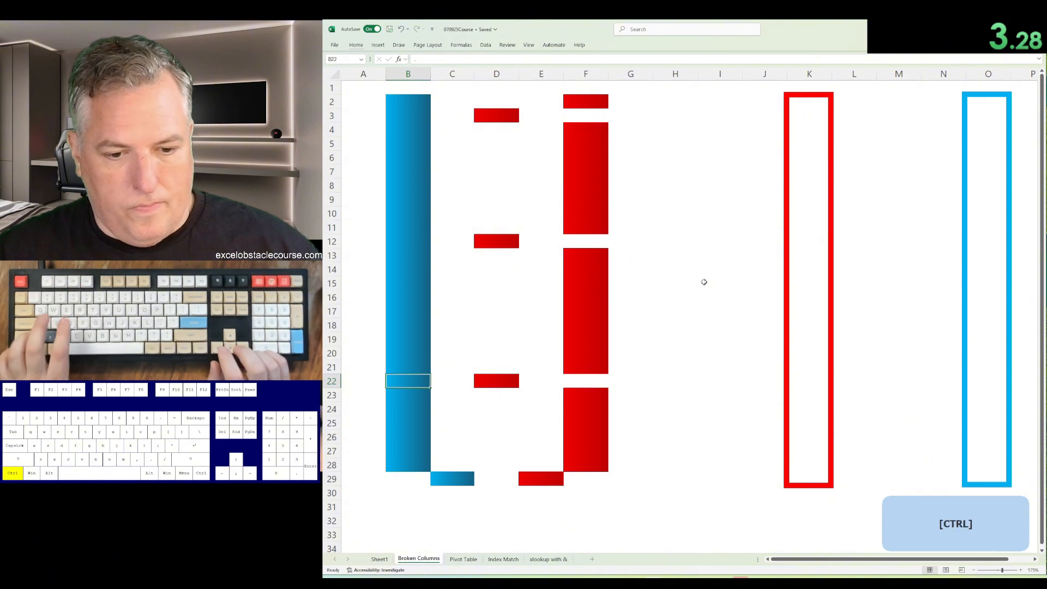
{"action": "key", "text": "ctrl+Down"}
{"action": "key", "text": "Down"}
{"action": "key", "text": "F4"}
Step: Insert two cells at D29:E29, D22:E22 and D12:E12, shifting those red pieces right into column F
{"action": "key", "text": "ctrl+Right"}
{"action": "key", "text": "shift+Right"}
{"action": "key", "text": "ctrl+plus"}
{"action": "key", "text": "Return"}
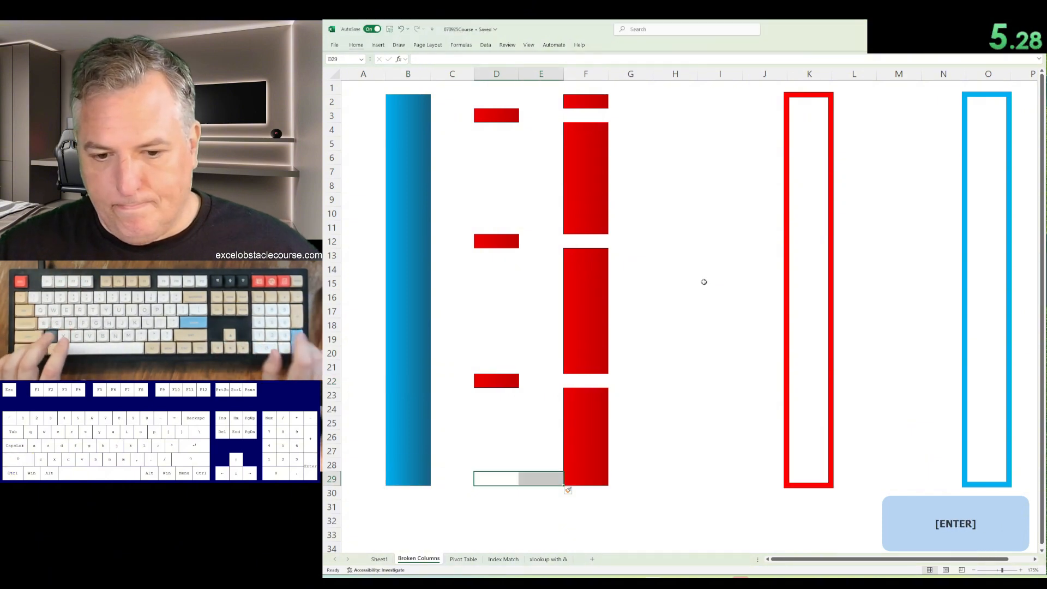
{"action": "key", "text": "ctrl+Up"}
{"action": "key", "text": "shift+Right"}
{"action": "key", "text": "ctrl+plus"}
{"action": "key", "text": "Return"}
{"action": "key", "text": "ctrl+Up"}
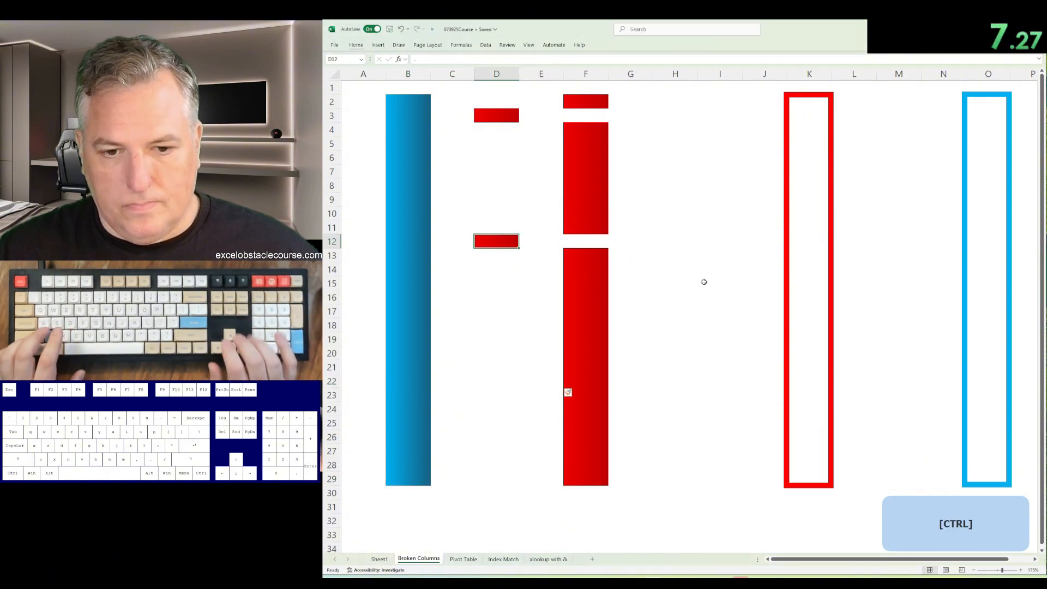
{"action": "key", "text": "shift+Right"}
{"action": "key", "text": "ctrl+plus"}
{"action": "key", "text": "Return"}
Step: Insert two cells at D3:E3 to complete the red column, and insert five columns before it to shift it into the red frame at column K
{"action": "key", "text": "ctrl+Up"}
{"action": "key", "text": "shift+Right"}
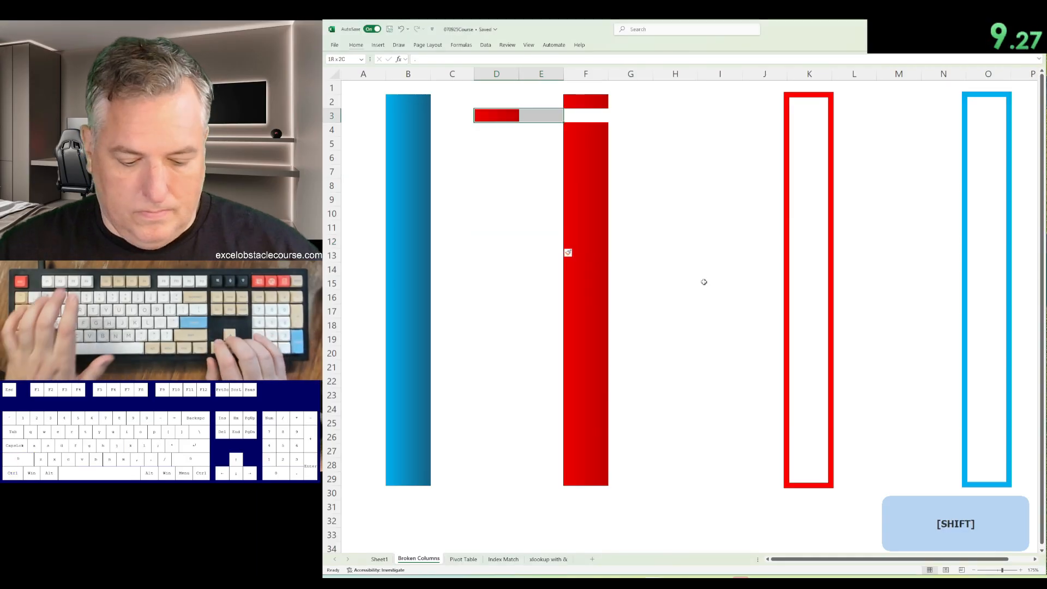
{"action": "key", "text": "ctrl+plus"}
{"action": "key", "text": "Return"}
{"action": "key", "text": "ctrl+Right"}
{"action": "key", "text": "ctrl+space"}
{"action": "key", "text": "ctrl+plus"}
{"action": "key", "text": "ctrl+plus"}
{"action": "key", "text": "ctrl+plus"}
{"action": "key", "text": "ctrl+plus"}
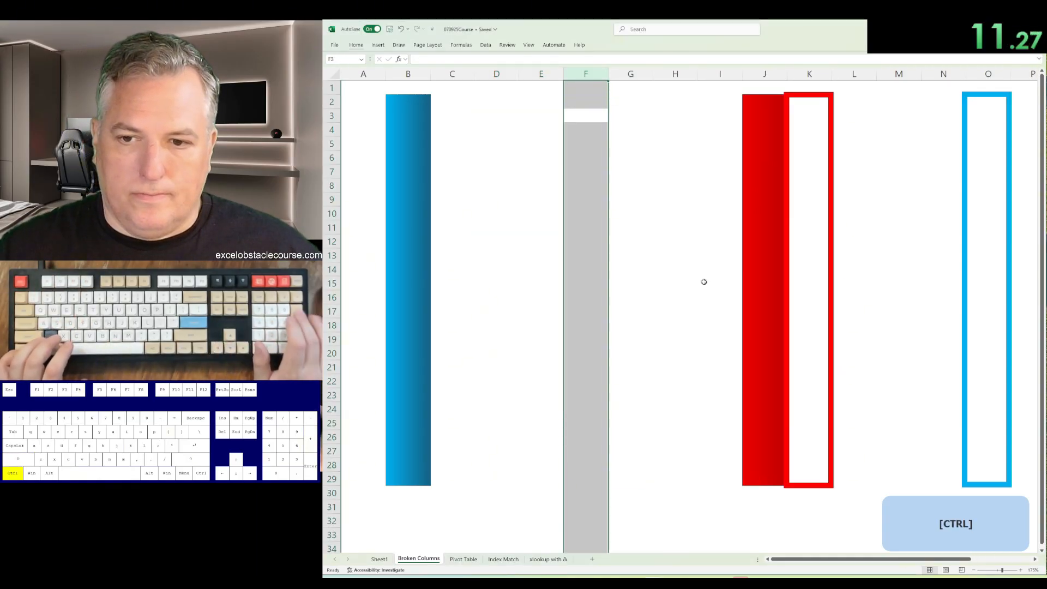
{"action": "key", "text": "ctrl+plus"}
Step: Copy the completed blue column B into the blue frame at column O
{"action": "key", "text": "ctrl+Left"}
{"action": "key", "text": "ctrl+space"}
{"action": "key", "text": "ctrl+c"}
{"action": "key", "text": "ctrl+Right"}
{"action": "key", "text": "Right"}
{"action": "key", "text": "Right"}
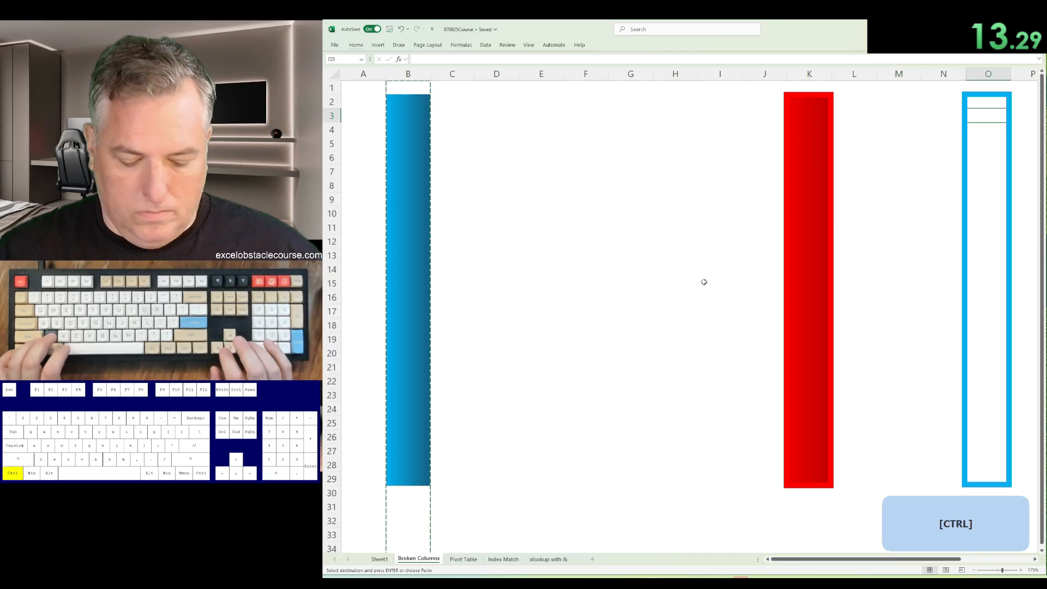
{"action": "key", "text": "ctrl+space"}
Step: On the Pivot Table sheet, create a PivotTable from the range table1 on the existing worksheet with the PivotTable wizard
{"action": "key", "text": "ctrl+Page_Down"}
{"action": "key", "text": "alt+d"}
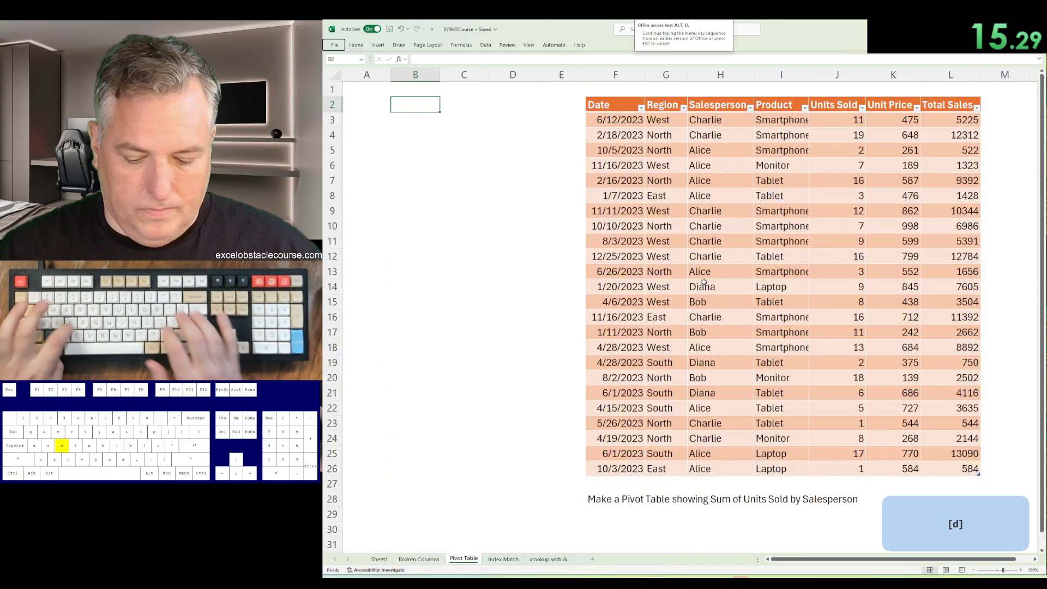
{"action": "key", "text": "p"}
{"action": "key", "text": "Return"}
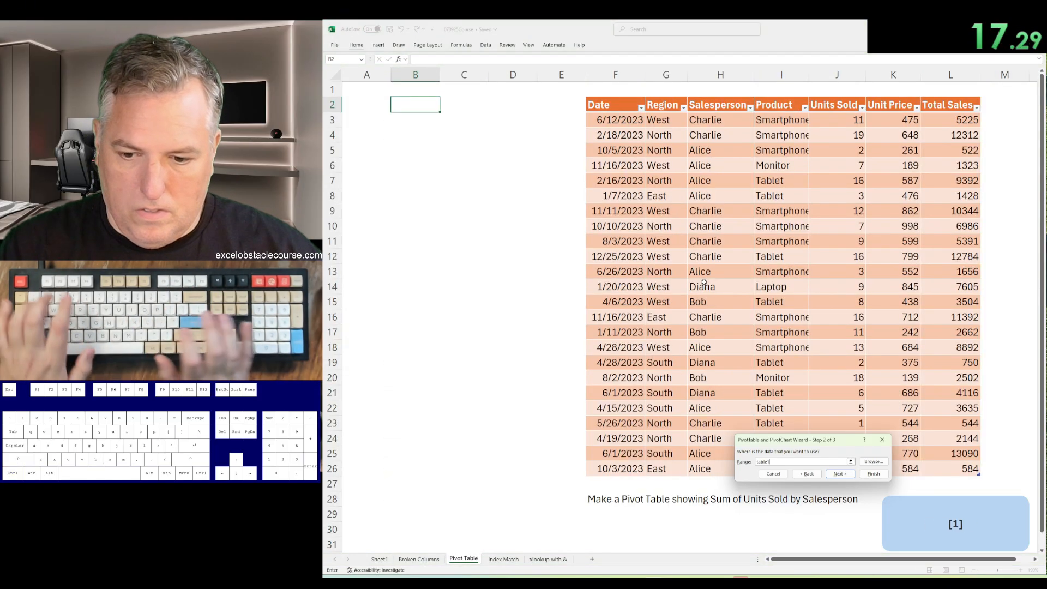
{"action": "key", "text": "Return"}
{"action": "key", "text": "Return"}
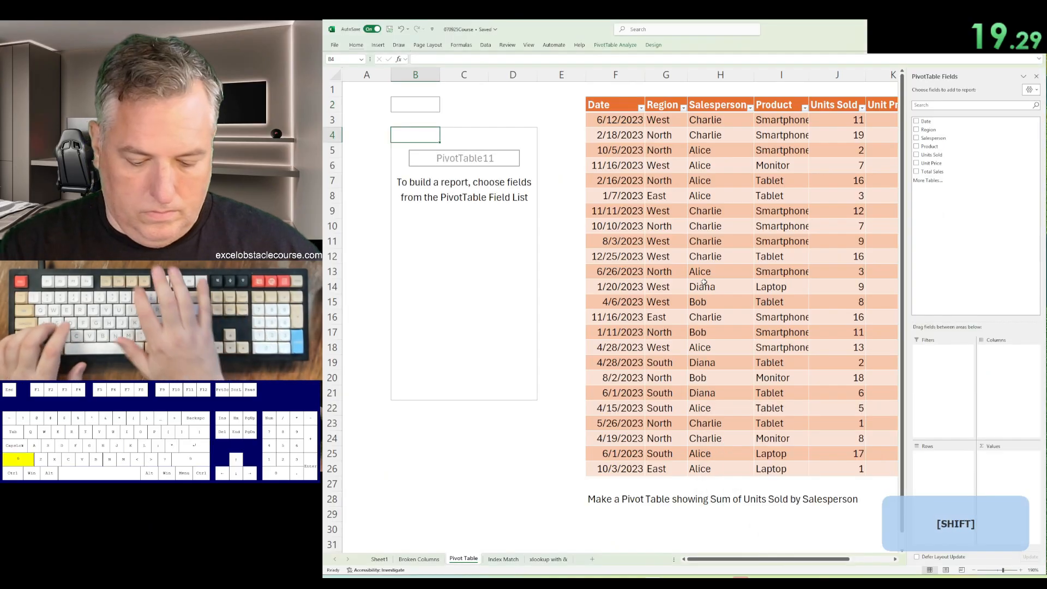
Step: Add the Salesperson field as rows and Units Sold as summed values to the PivotTable
{"action": "key", "text": "shift+F6"}
{"action": "key", "text": "Down"}
{"action": "key", "text": "Down"}
{"action": "key", "text": "Down"}
{"action": "key", "text": "space"}
{"action": "key", "text": "Down"}
{"action": "key", "text": "Down"}
{"action": "key", "text": "space"}
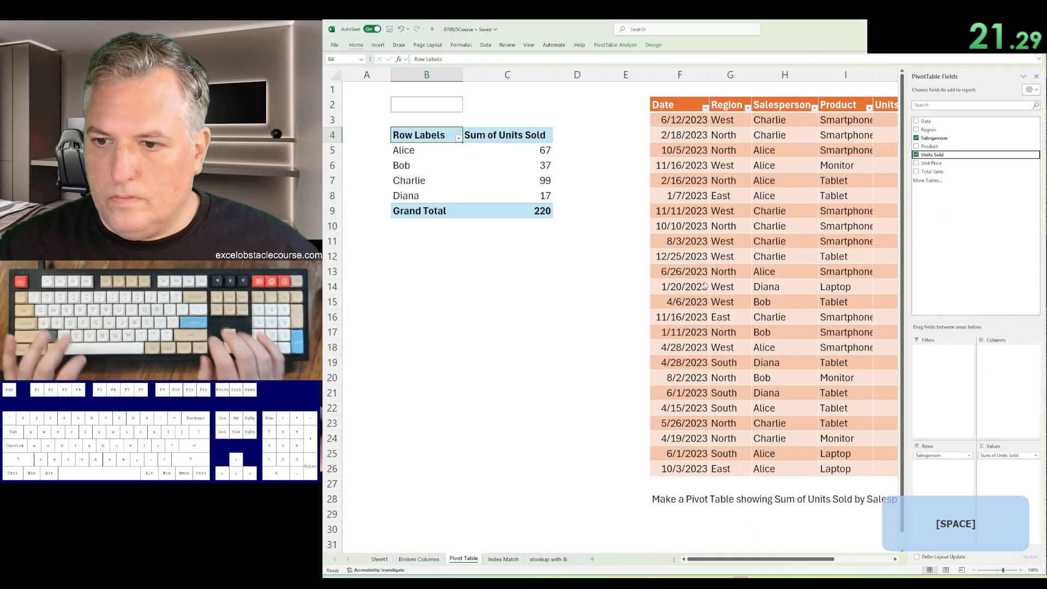
{"action": "key", "text": "Escape"}
Step: On the Index Match sheet, start an INDEX formula in B25 with the absolute array $H$5:$L$14 and row number 0
{"action": "key", "text": "ctrl+Page_Down"}
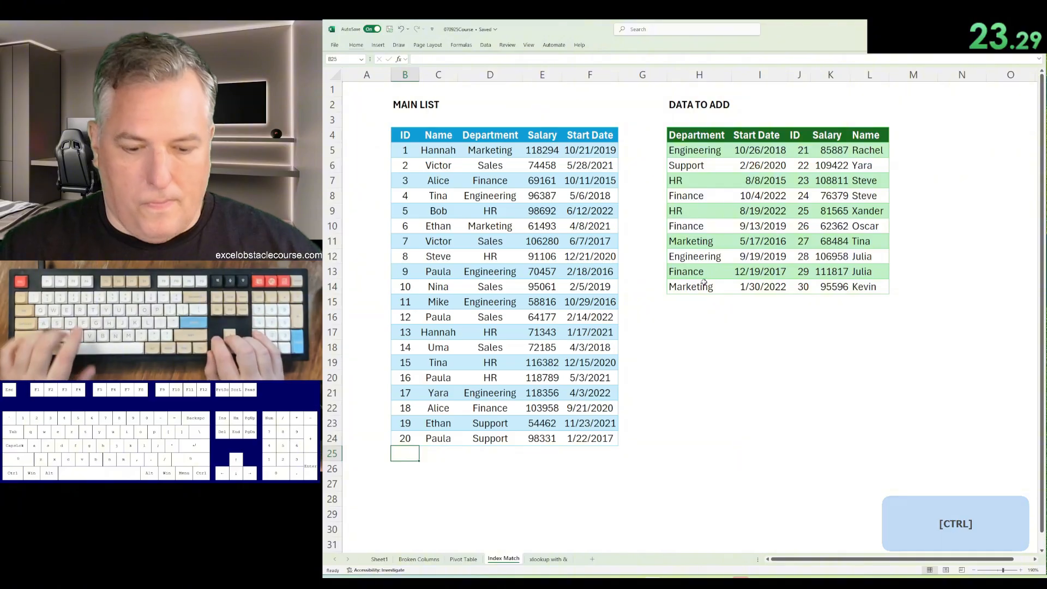
{"action": "type", "text": "=index("}
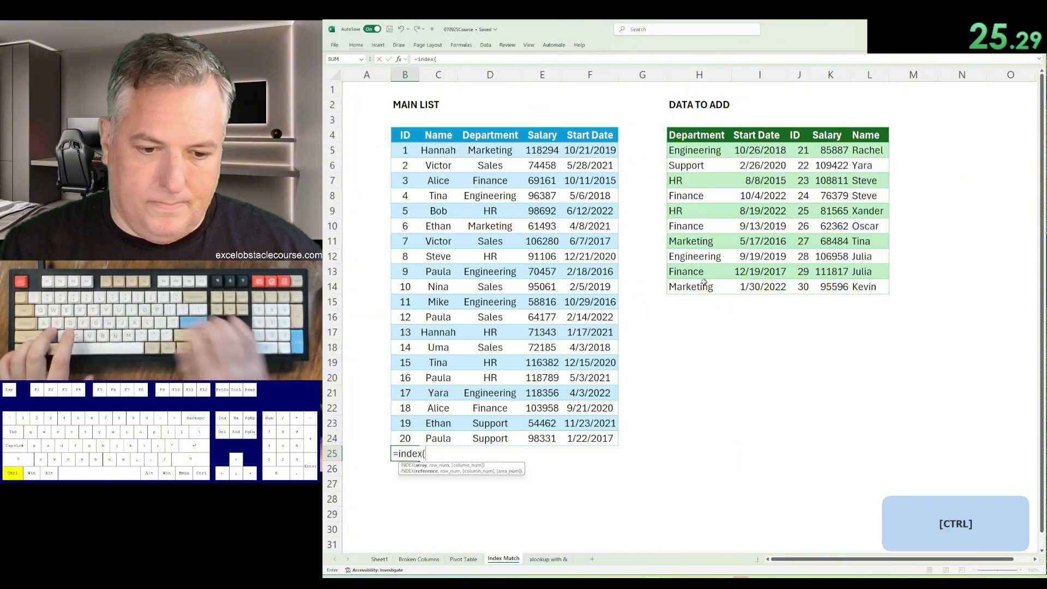
{"action": "key", "text": "ctrl+Right"}
{"action": "key", "text": "Down"}
{"action": "key", "text": "ctrl+shift+Down"}
{"action": "key", "text": "ctrl+shift+Right"}
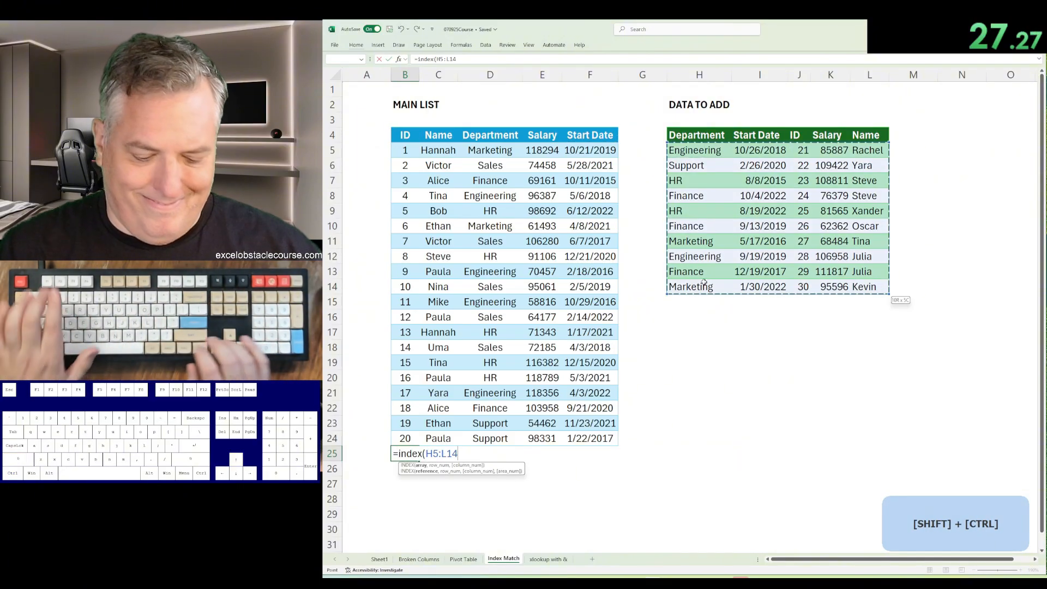
{"action": "type", "text": ",0"}
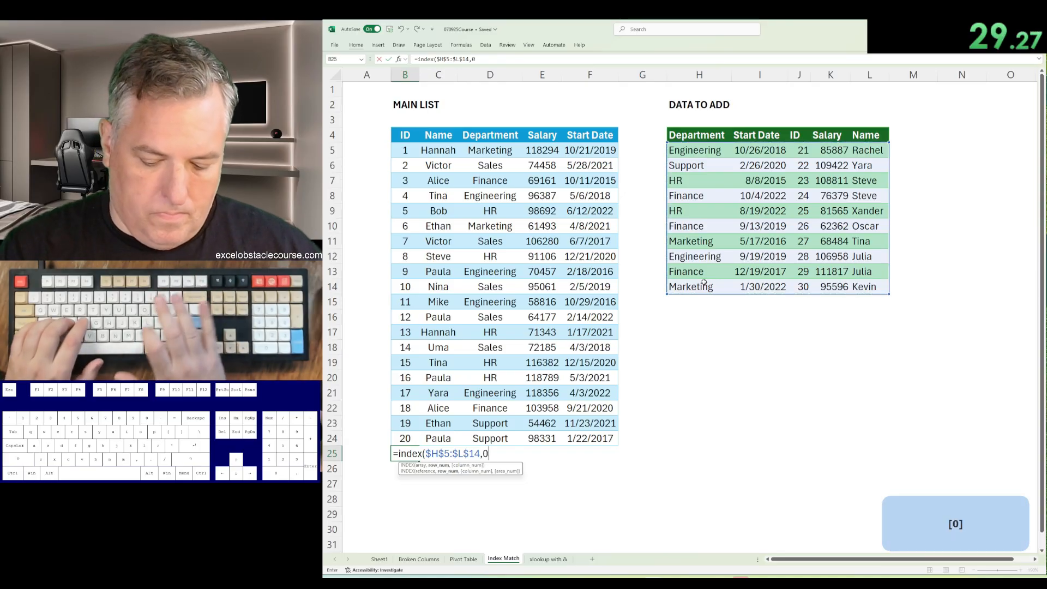
Step: Complete the column argument with MATCH(B4,$H$4:$L$4,0), enter the formula and accept the suggested correction
{"action": "type", "text": ",match("}
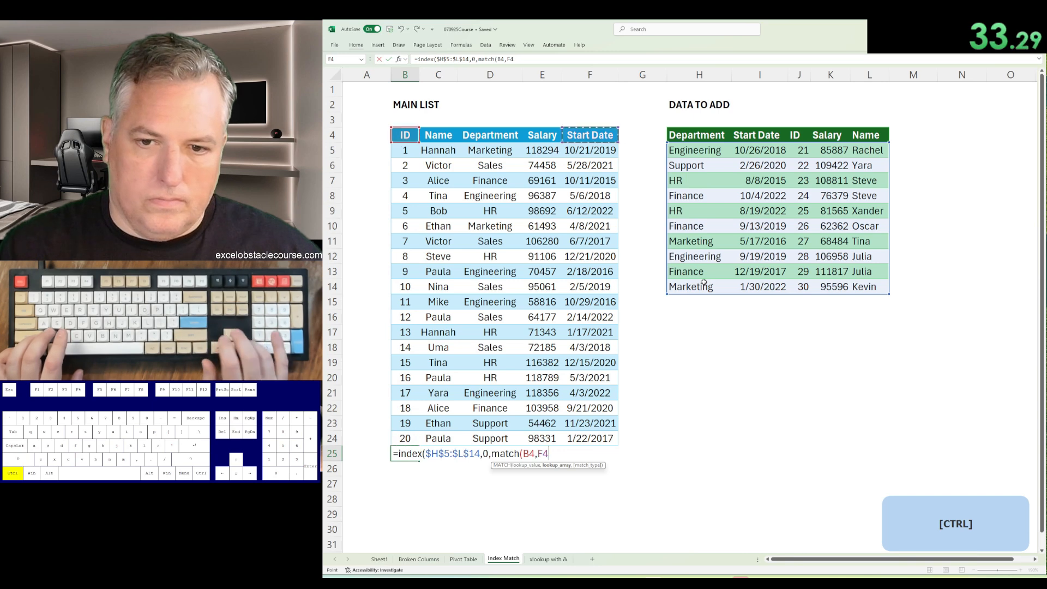
{"action": "key", "text": "ctrl+Right"}
{"action": "key", "text": "ctrl+shift+Right"}
{"action": "type", "text": ",0"}
{"action": "key", "text": "Return"}
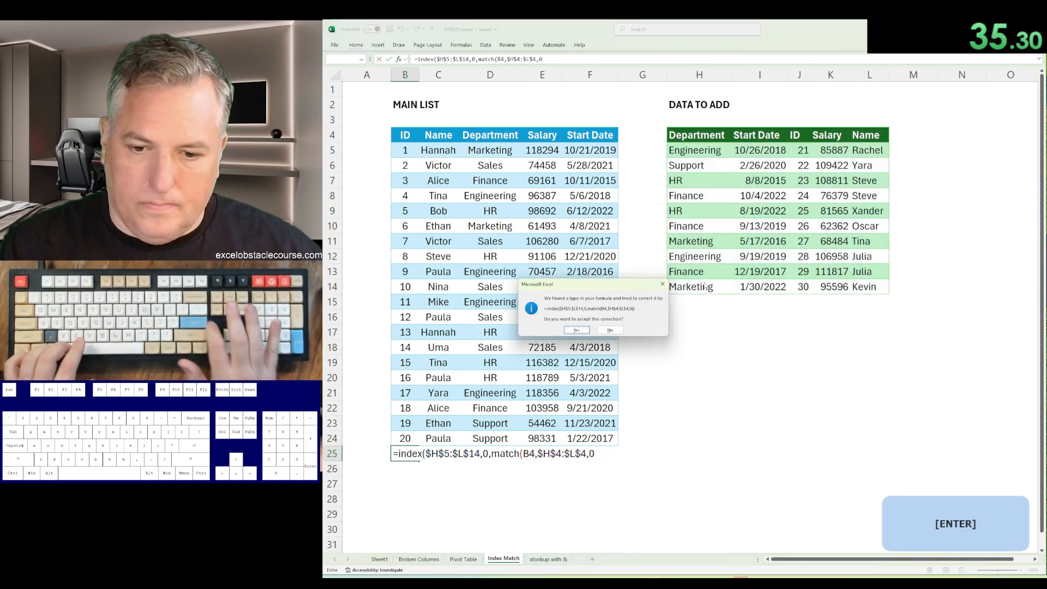
{"action": "key", "text": "Return"}
Step: Select B25:F25 to fill the INDEX/MATCH formula across the row
{"action": "key", "text": "Up"}
{"action": "key", "text": "ctrl+Right"}
{"action": "key", "text": "ctrl+shift+Left"}
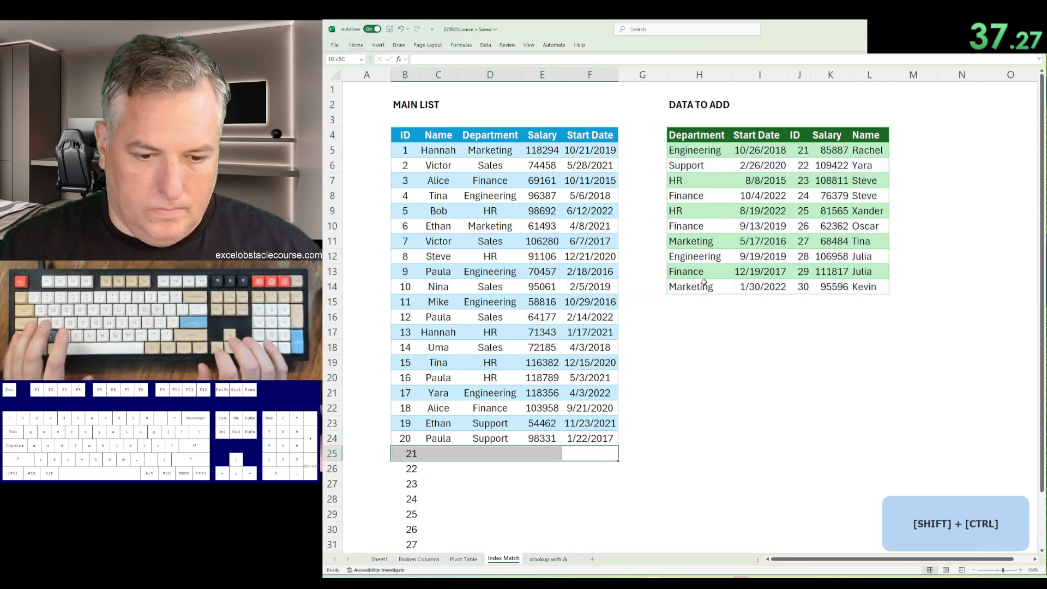
Step: On the xlookup with & sheet, start an XLOOKUP formula in G3 with the lookup value D3:D12&E3:E12
{"action": "key", "text": "ctrl+Page_Down"}
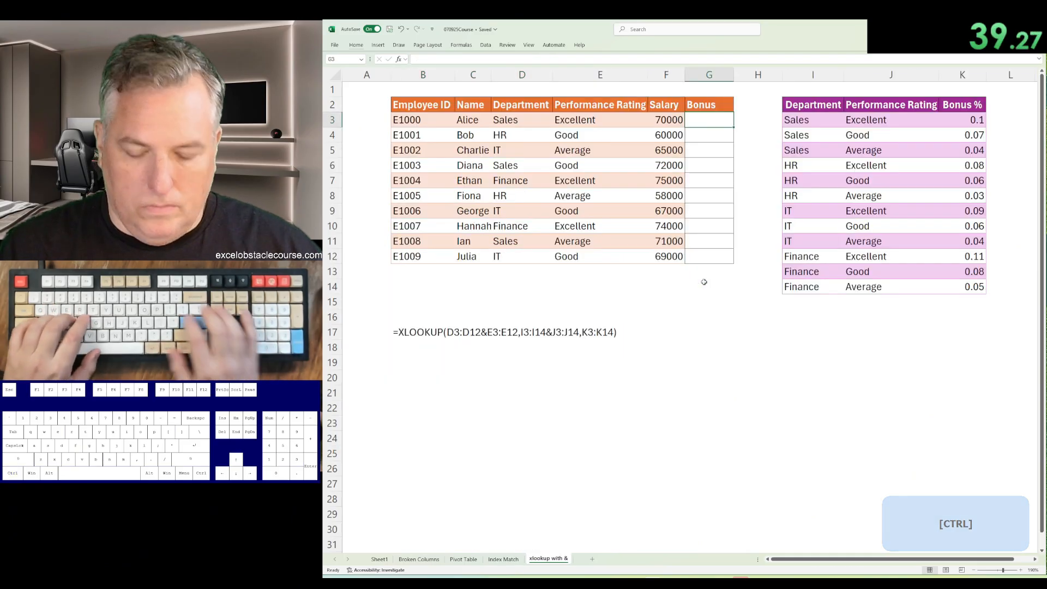
{"action": "type", "text": "=xlookup"}
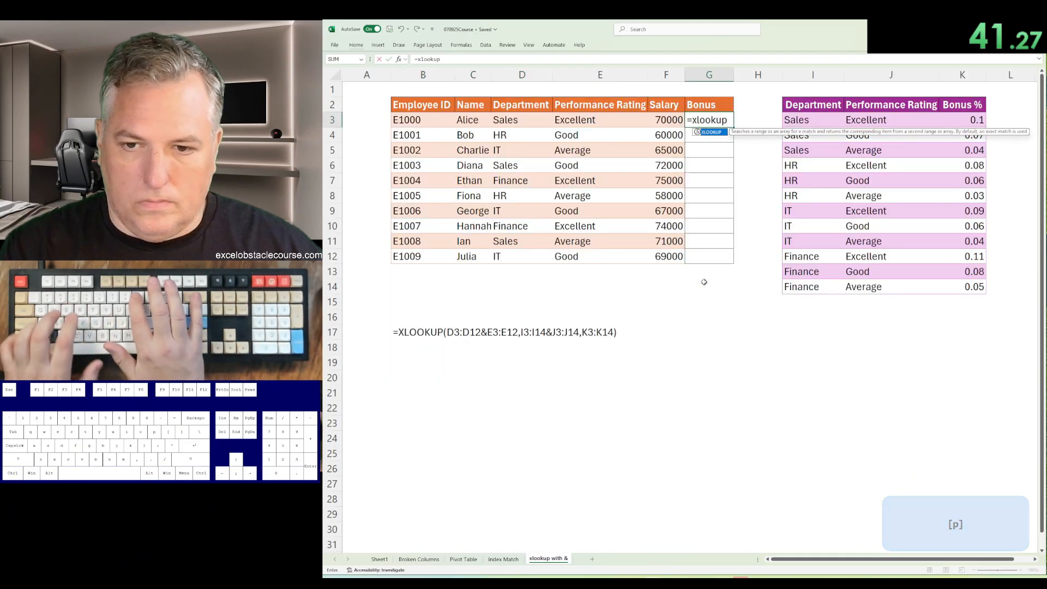
{"action": "type", "text": "("}
{"action": "key", "text": "Left"}
{"action": "key", "text": "Left"}
{"action": "key", "text": "ctrl+shift+Down"}
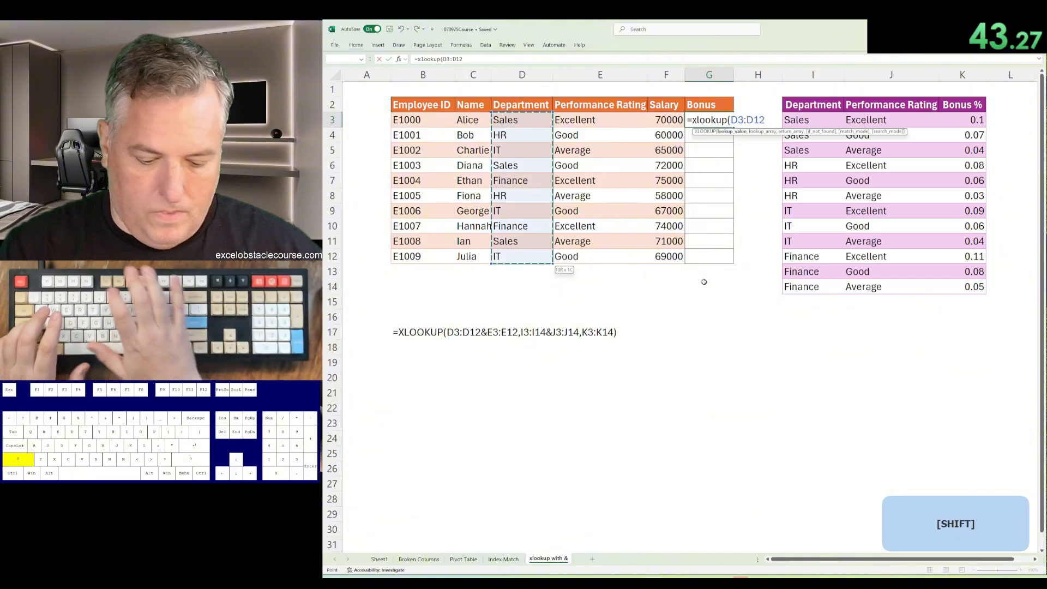
{"action": "type", "text": "&"}
{"action": "key", "text": "Left"}
{"action": "key", "text": "Left"}
{"action": "key", "text": "ctrl+shift+Down"}
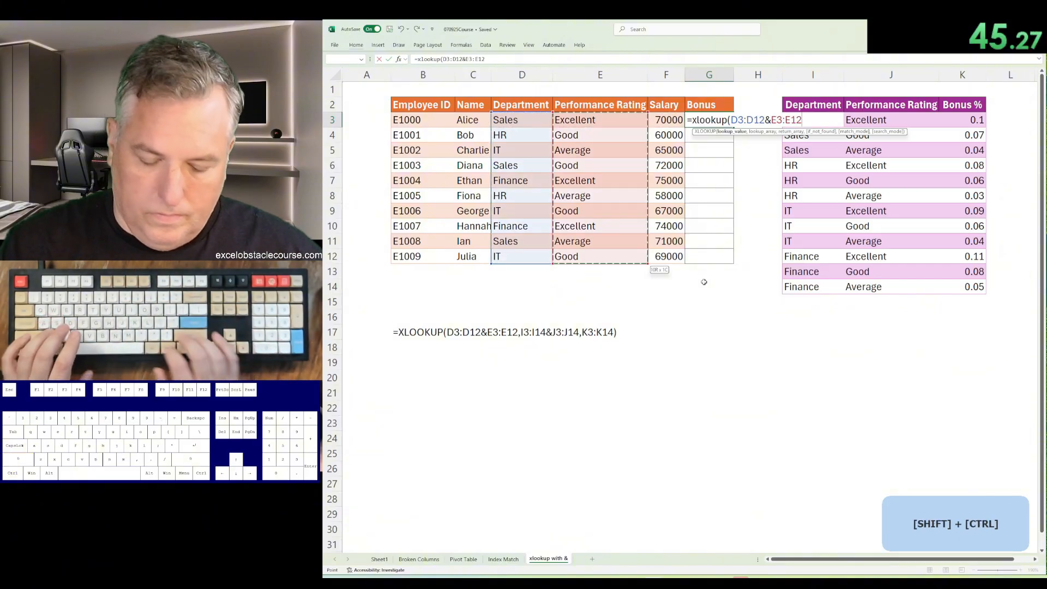
Step: Add I3:I14&J3:J14 as the lookup array of the XLOOKUP formula
{"action": "type", "text": ","}
{"action": "key", "text": "ctrl+Right"}
{"action": "key", "text": "ctrl+shift+Down"}
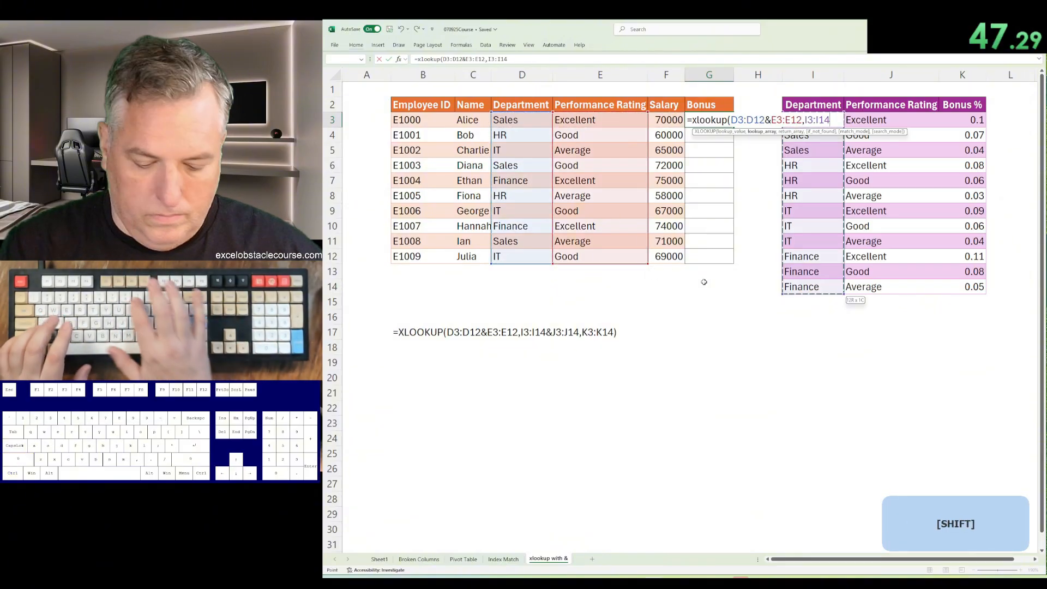
{"action": "type", "text": "&"}
{"action": "key", "text": "ctrl+Right"}
{"action": "key", "text": "Right"}
{"action": "key", "text": "ctrl+shift+Down"}
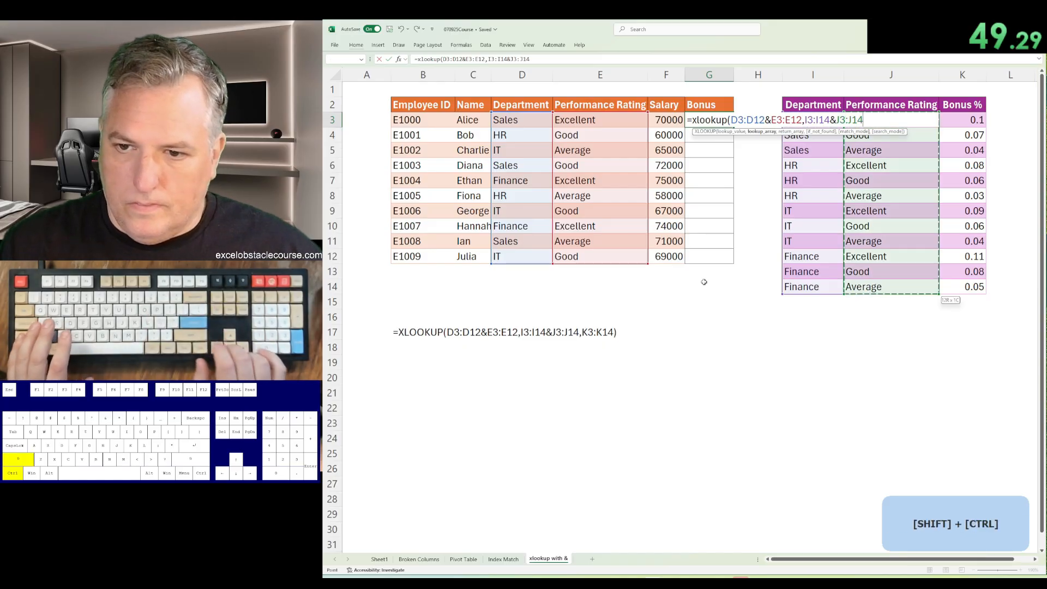
Step: Add K3:K14 as the return array, enter the XLOOKUP formula and make cell G4 bold
{"action": "type", "text": ","}
{"action": "key", "text": "ctrl+Right"}
{"action": "key", "text": "ctrl+Right"}
{"action": "key", "text": "ctrl+shift+Down"}
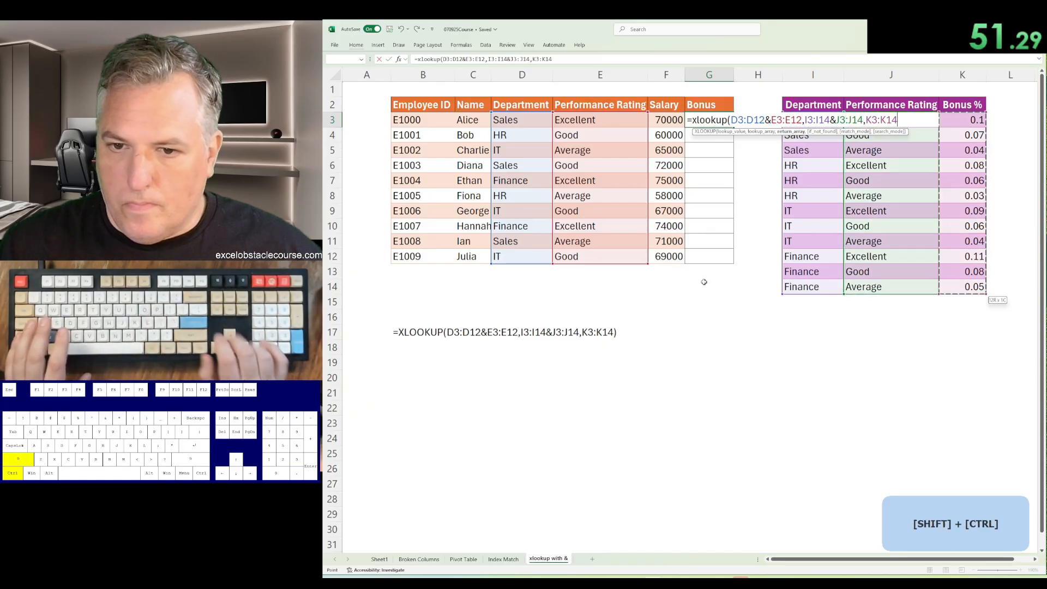
{"action": "key", "text": "Return"}
{"action": "key", "text": "ctrl+b"}
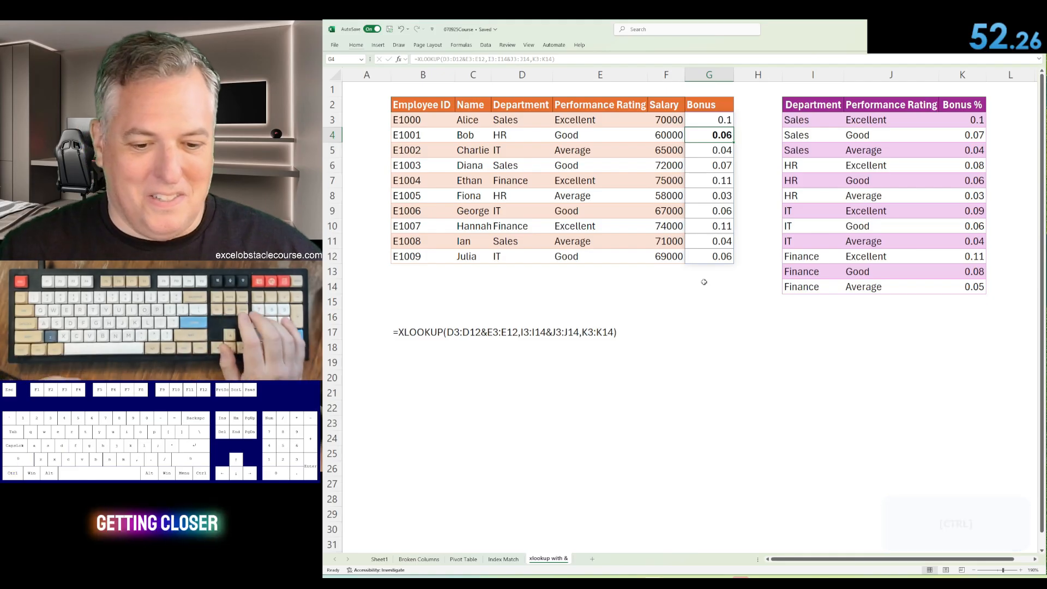
{"action": "key", "text": "Return"}
Step: Go back through the sheets to Broken Columns and undo the attempt's edits to reset the course
{"action": "key", "text": "ctrl+Page_Up"}
{"action": "key", "text": "ctrl+Page_Up"}
{"action": "key", "text": "ctrl+Page_Up"}
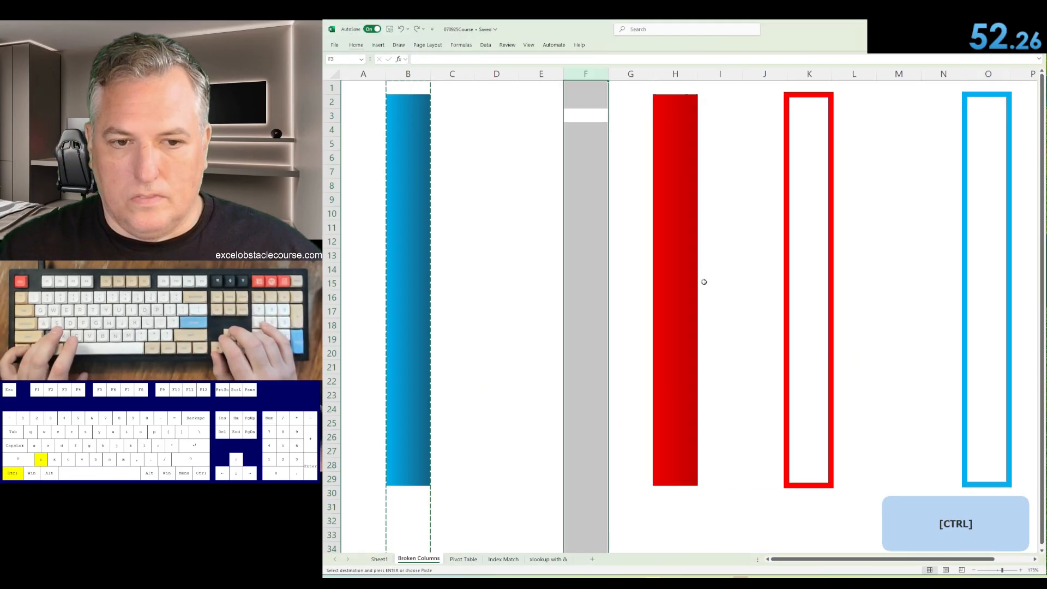
Step: On Sheet1, log 0:52.26 as the result of attempt 8 in cell C10
{"action": "key", "text": "ctrl+Page_Up"}
{"action": "type", "text": "52.26"}
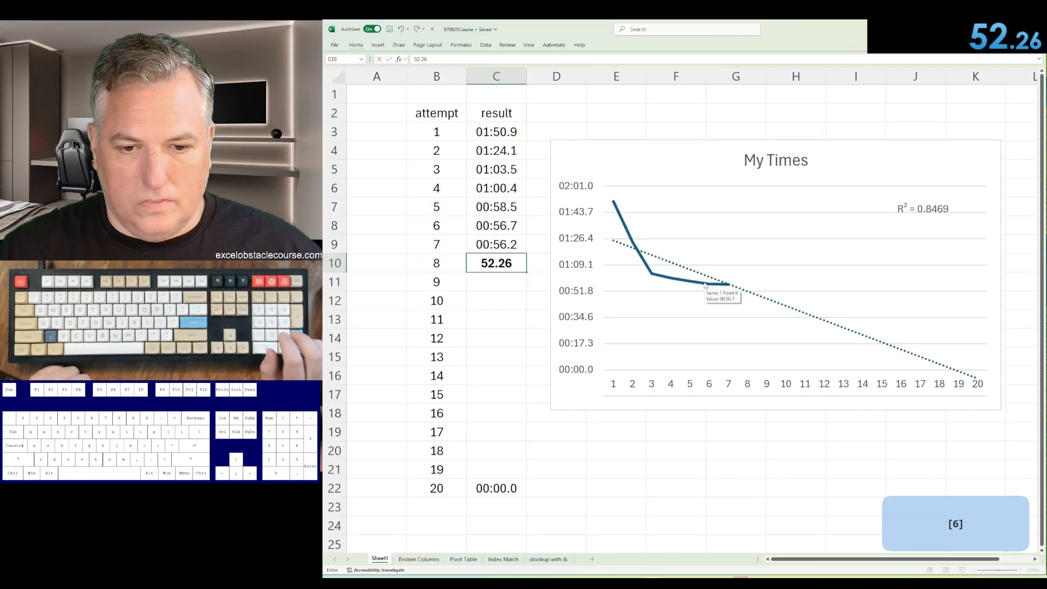
{"action": "key", "text": "F2"}
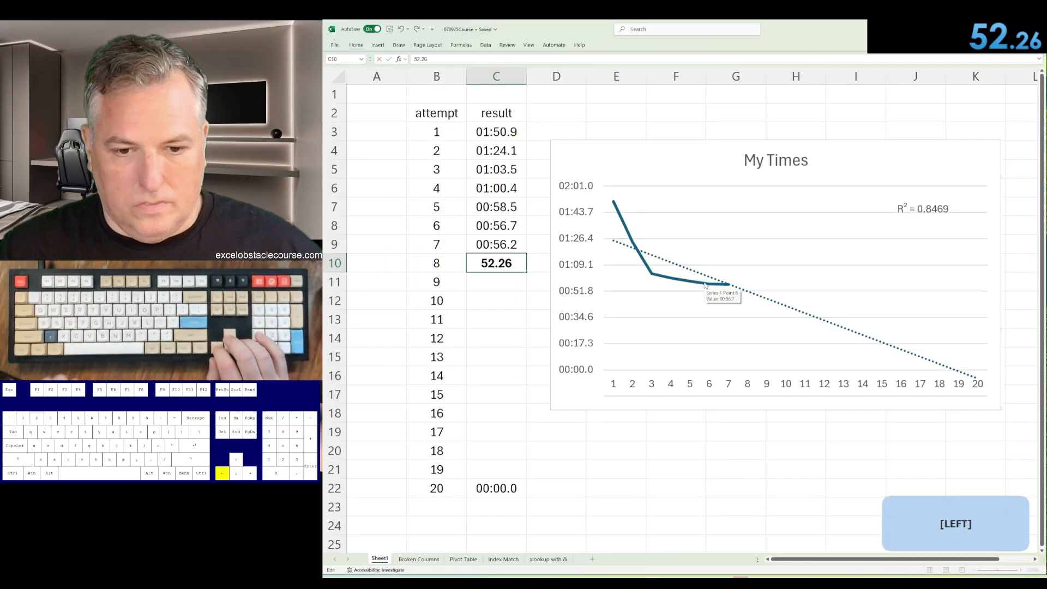
{"action": "type", "text": ":"}
{"action": "key", "text": "Return"}
{"action": "key", "text": "ctrl+shift+Down"}
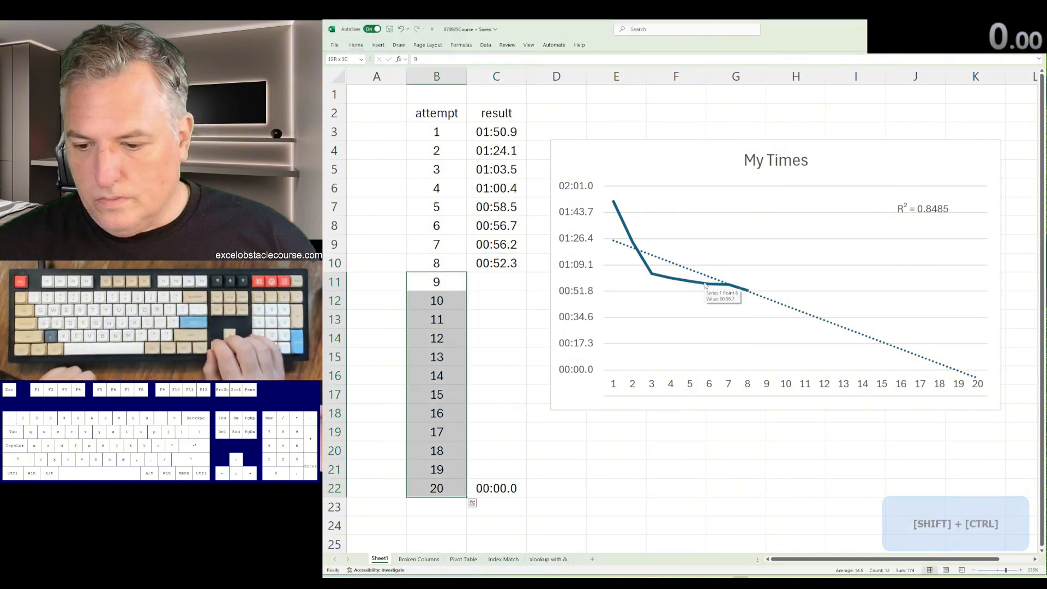
{"action": "key", "text": "ctrl+shift+Up"}
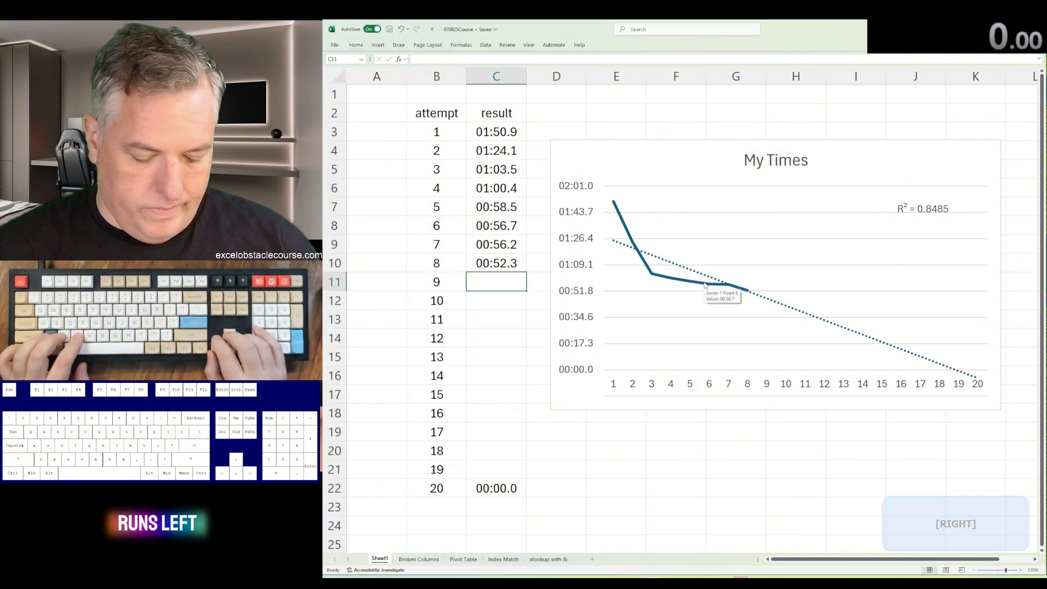
Step: On the Broken Columns sheet, delete cells B3, B12, B22 and B29, shifting cells left to complete the blue column
{"action": "key", "text": "ctrl+Page_Down"}
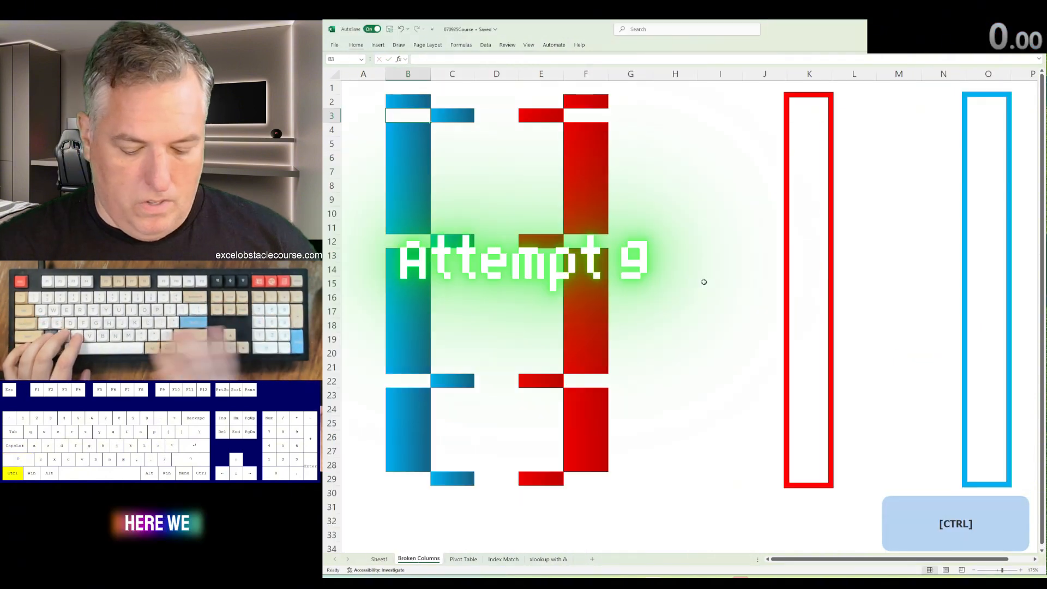
{"action": "key", "text": "ctrl+minus"}
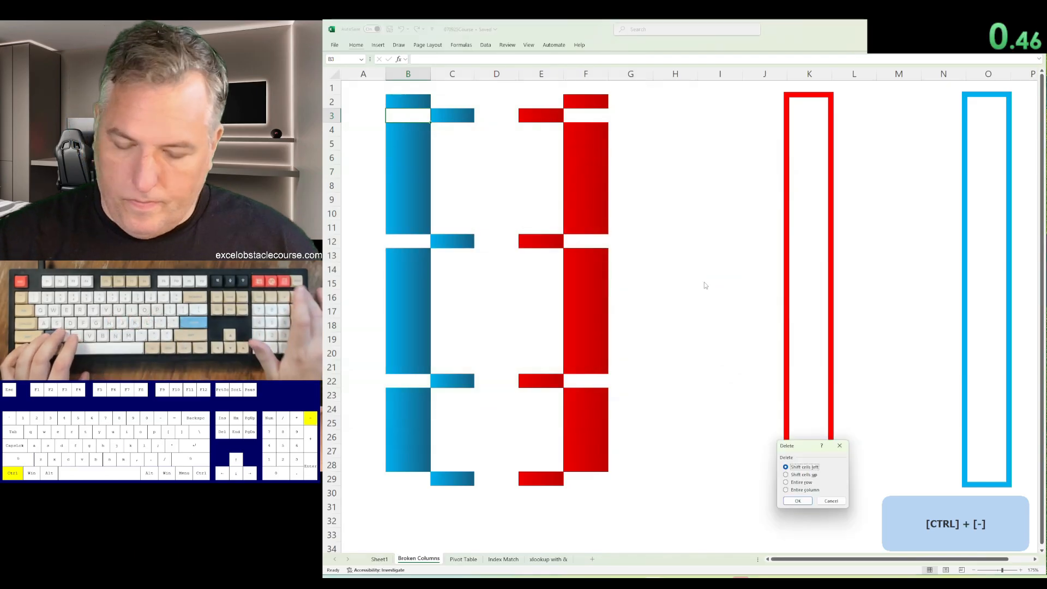
{"action": "key", "text": "Return"}
{"action": "key", "text": "ctrl+Down"}
{"action": "key", "text": "Down"}
{"action": "key", "text": "ctrl+minus"}
{"action": "key", "text": "Return"}
{"action": "key", "text": "ctrl+Down"}
{"action": "key", "text": "Down"}
{"action": "key", "text": "F4"}
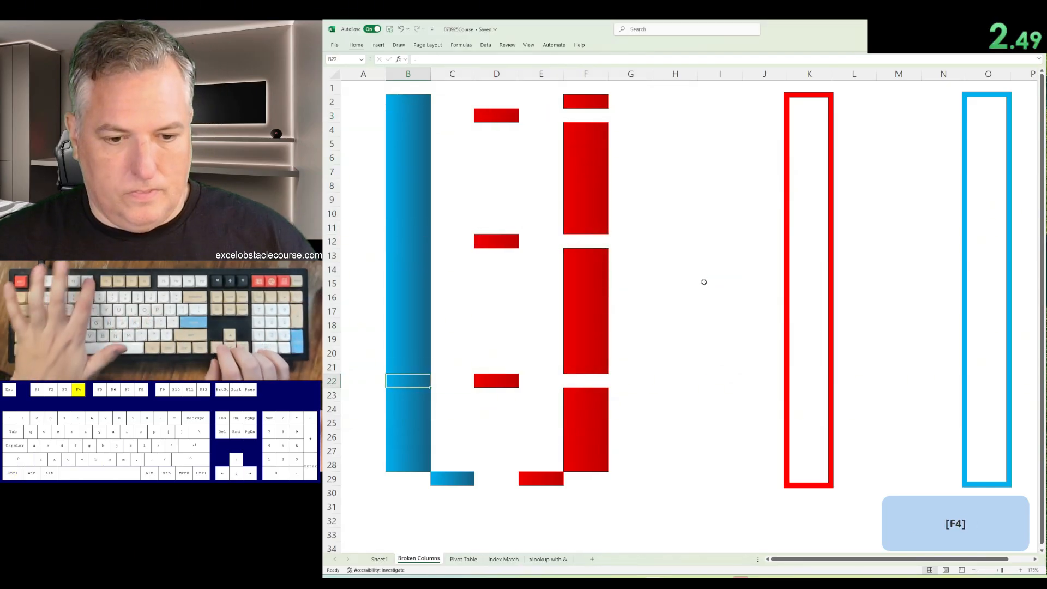
{"action": "key", "text": "ctrl+Down"}
{"action": "key", "text": "Down"}
{"action": "key", "text": "F4"}
Step: Insert two cells at D29:E29, D22:E22 and D12:E12, shifting those red pieces right into column F
{"action": "key", "text": "Right"}
{"action": "key", "text": "Right"}
{"action": "key", "text": "shift+Right"}
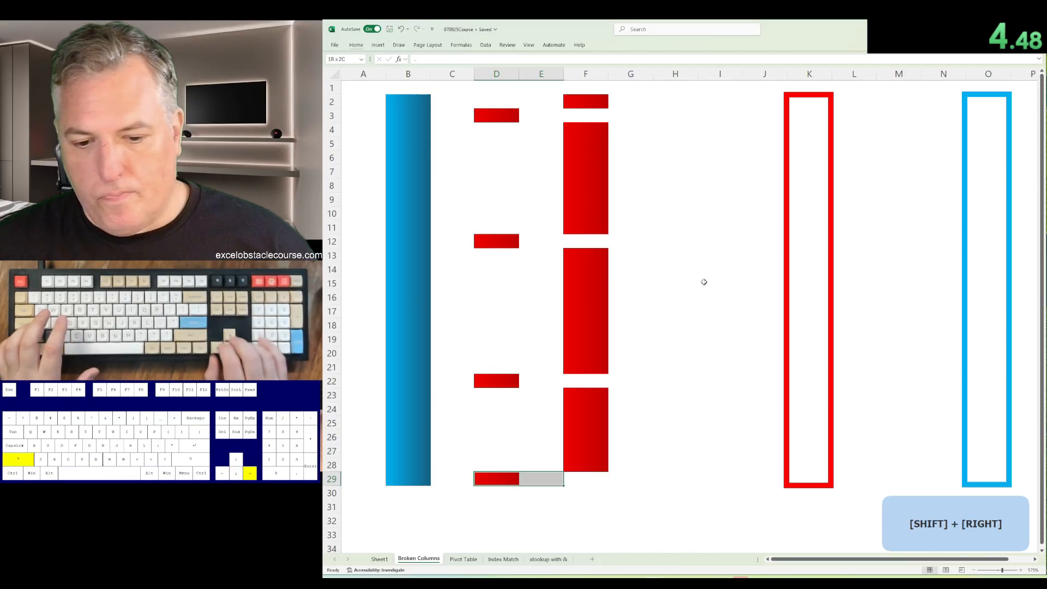
{"action": "key", "text": "ctrl+plus"}
{"action": "key", "text": "Return"}
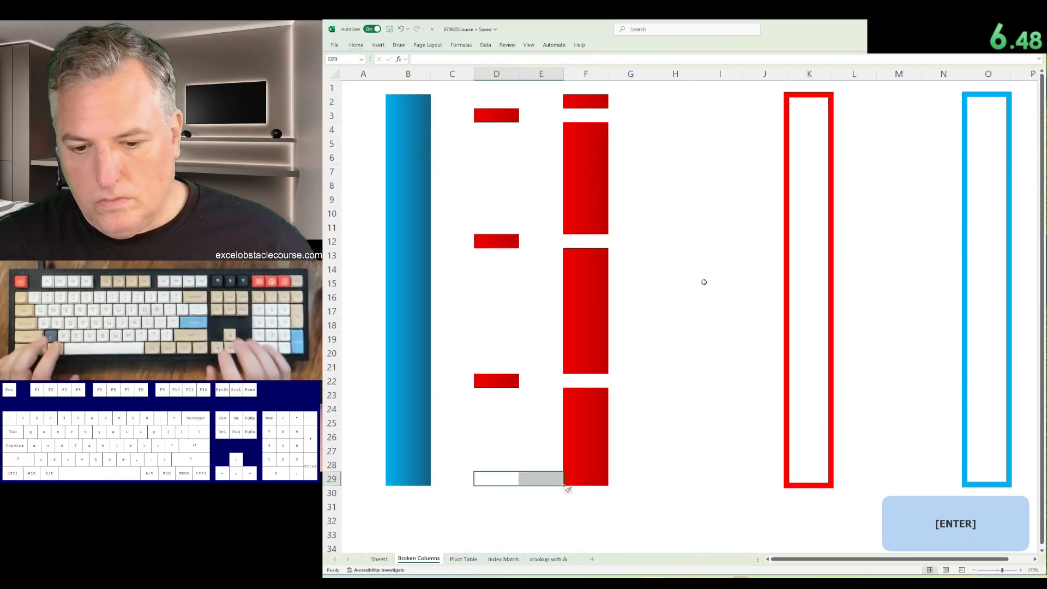
{"action": "key", "text": "ctrl+Up"}
{"action": "key", "text": "shift+Right"}
{"action": "key", "text": "F4"}
{"action": "key", "text": "ctrl+Up"}
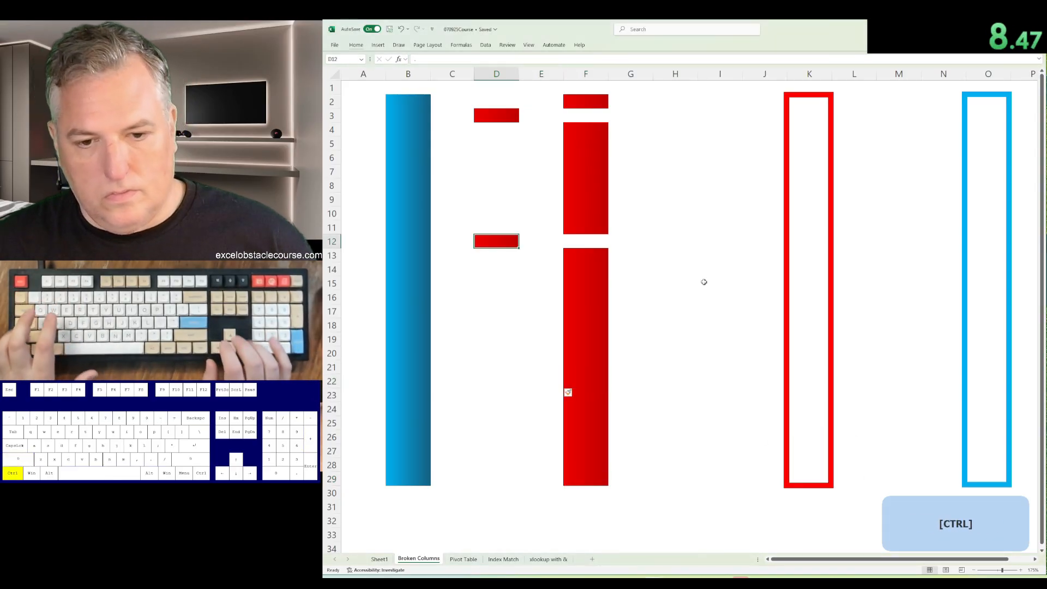
{"action": "key", "text": "shift+Right"}
{"action": "key", "text": "F4"}
Step: Insert two cells at D3:E3 to complete the red column, and insert two columns at D:E twice to shift it to column J
{"action": "key", "text": "ctrl+Up"}
{"action": "key", "text": "shift+Right"}
{"action": "key", "text": "F4"}
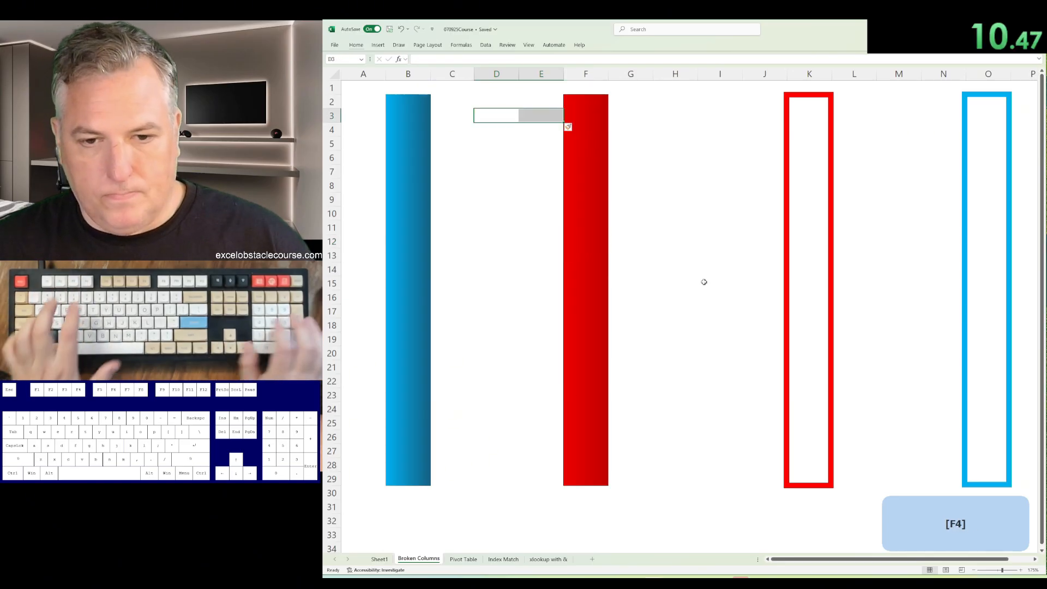
{"action": "key", "text": "ctrl+space"}
{"action": "key", "text": "ctrl+plus"}
{"action": "key", "text": "ctrl+plus"}
Step: Try to insert one column at column C, and undo the insertion
{"action": "key", "text": "Left"}
{"action": "key", "text": "ctrl+space"}
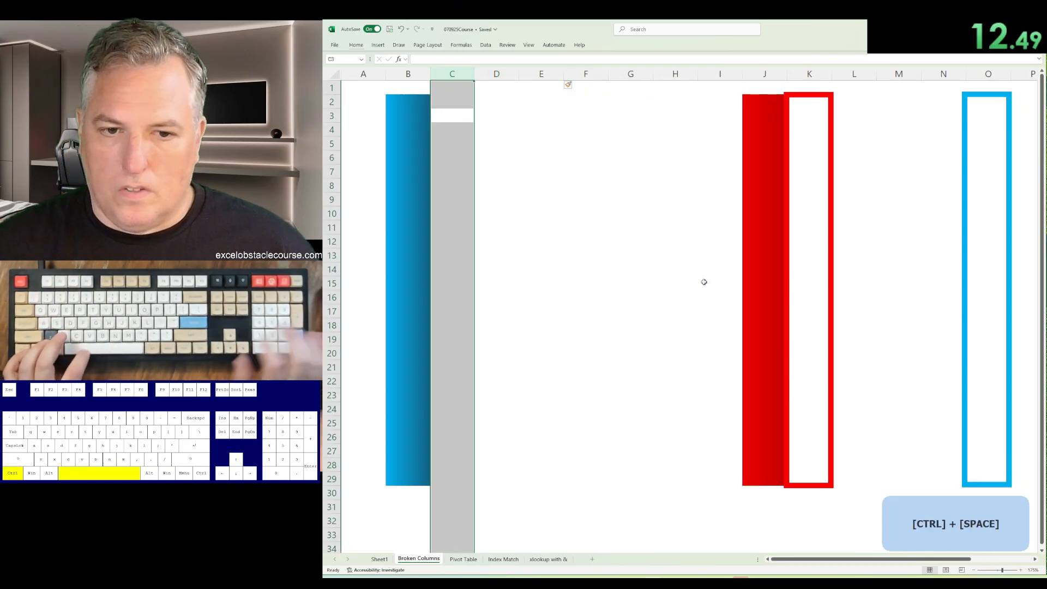
{"action": "key", "text": "ctrl+plus"}
{"action": "key", "text": "ctrl+z"}
{"action": "key", "text": "Left"}
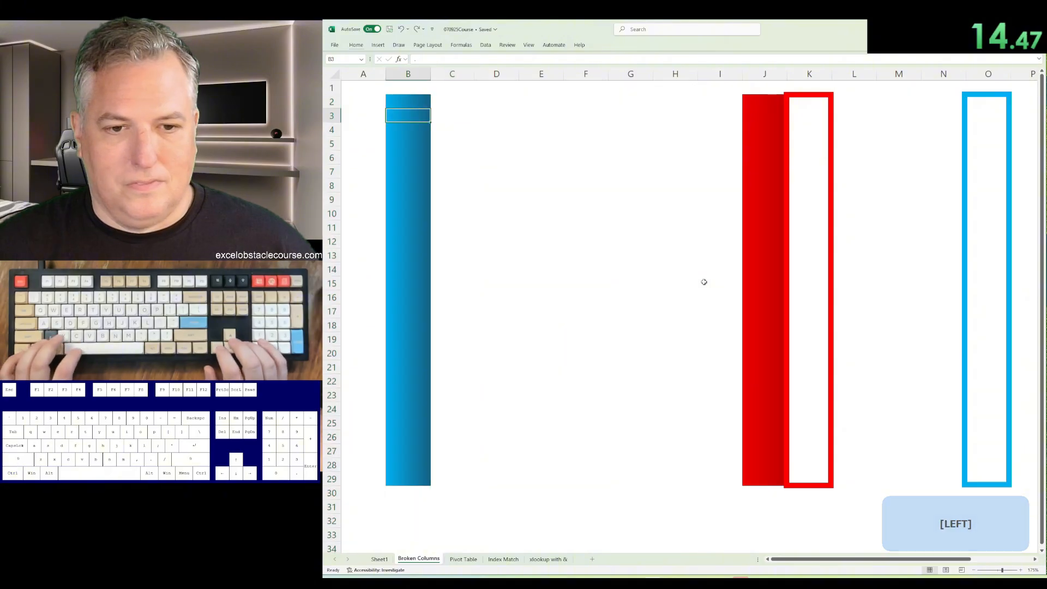
Step: Insert one column at column D to shift the red column into the red frame at column K
{"action": "key", "text": "Right"}
{"action": "key", "text": "Right"}
{"action": "key", "text": "ctrl+space"}
{"action": "key", "text": "ctrl+plus"}
Step: Cut the completed blue column B and paste it into the blue frame at column O
{"action": "key", "text": "Left"}
{"action": "key", "text": "Left"}
{"action": "key", "text": "ctrl+space"}
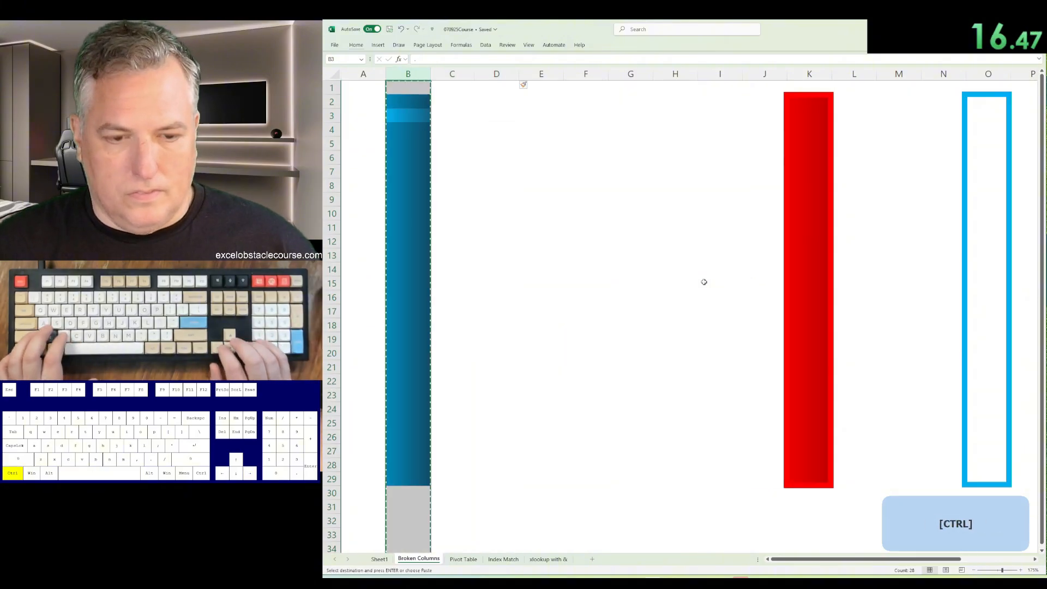
{"action": "key", "text": "ctrl+x"}
{"action": "key", "text": "Right"}
{"action": "key", "text": "Right"}
{"action": "key", "text": "Right"}
{"action": "key", "text": "Right"}
{"action": "key", "text": "Right"}
{"action": "key", "text": "Right"}
{"action": "key", "text": "Right"}
{"action": "key", "text": "Right"}
{"action": "key", "text": "Right"}
{"action": "key", "text": "Right"}
{"action": "key", "text": "Right"}
{"action": "key", "text": "Right"}
{"action": "key", "text": "Right"}
{"action": "key", "text": "ctrl+v"}
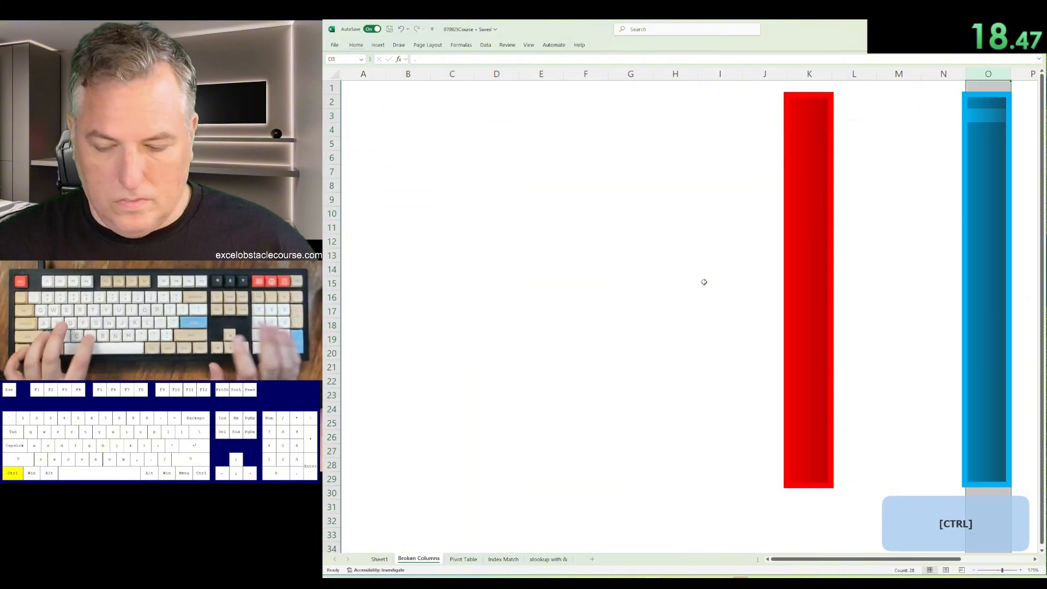
Step: Create an empty PivotTable beside the sales data on the Pivot Table sheet, using the sales table as its source
{"action": "key", "text": "ctrl+Page_Down"}
{"action": "type", "text": "dpnt"}
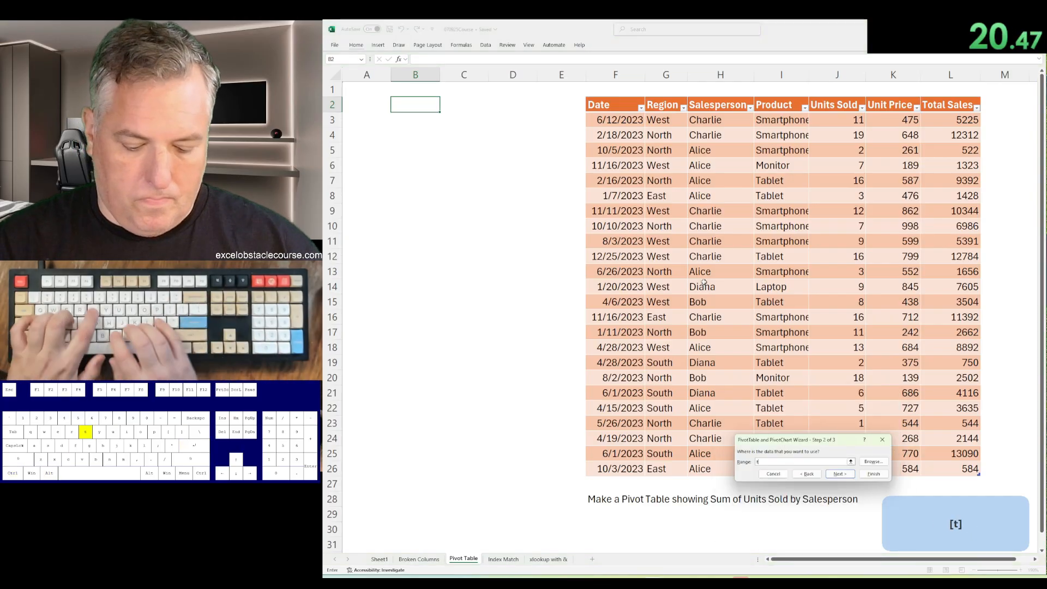
{"action": "key", "text": "Return"}
{"action": "key", "text": "Return"}
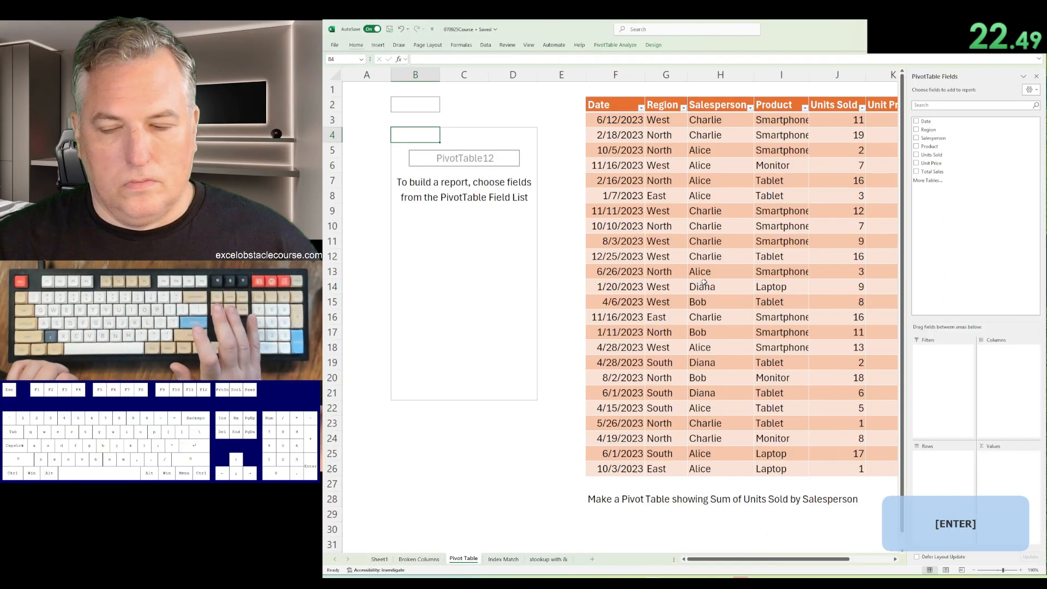
Step: Add the Salesperson and Units Sold fields to the PivotTable to show the sum of units by salesperson
{"action": "key", "text": "shift+F6"}
{"action": "key", "text": "Down"}
{"action": "key", "text": "Down"}
{"action": "key", "text": "Down"}
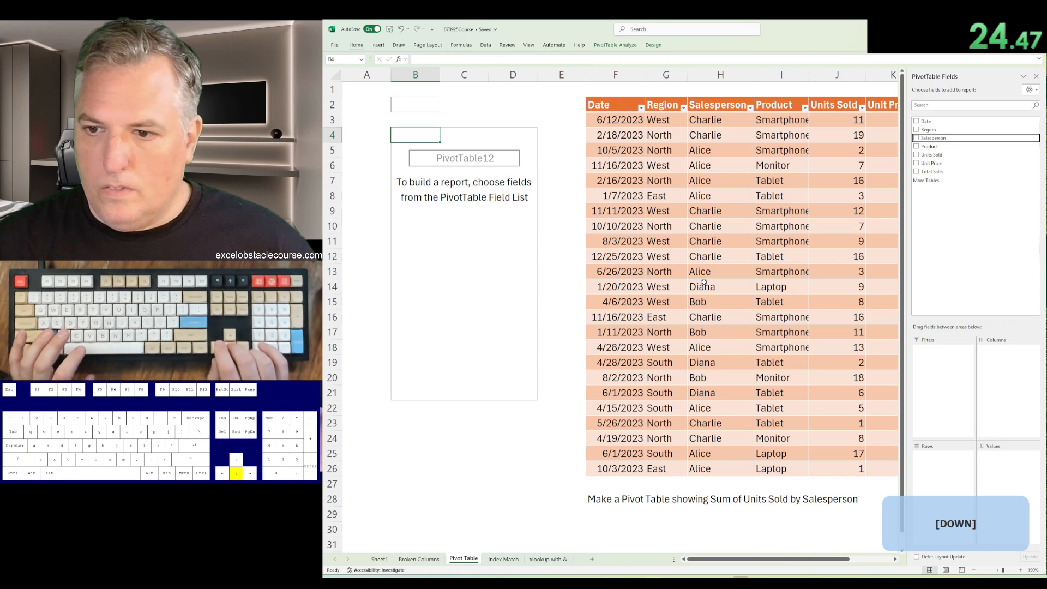
{"action": "key", "text": "space"}
{"action": "key", "text": "Down"}
{"action": "key", "text": "Down"}
{"action": "key", "text": "space"}
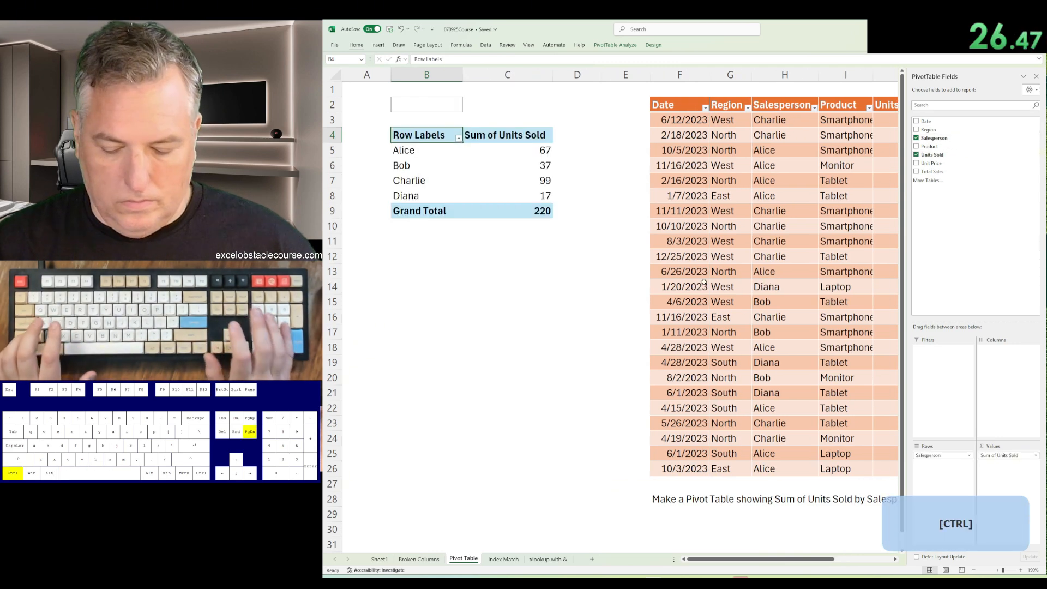
Step: Begin an INDEX formula in B25 of the Index Match sheet with array $H$5:$L$14 and row number 0
{"action": "key", "text": "ctrl+Page_Down"}
{"action": "type", "text": "=index("}
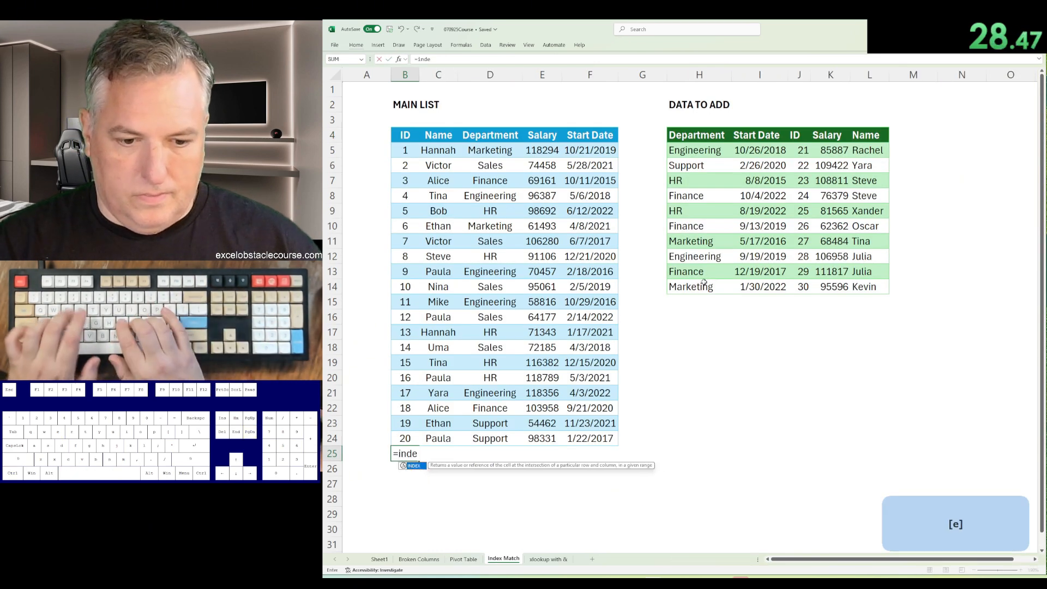
{"action": "key", "text": "ctrl+Up"}
{"action": "key", "text": "ctrl+Up"}
{"action": "key", "text": "ctrl+Right"}
{"action": "key", "text": "ctrl+Right"}
{"action": "key", "text": "Down"}
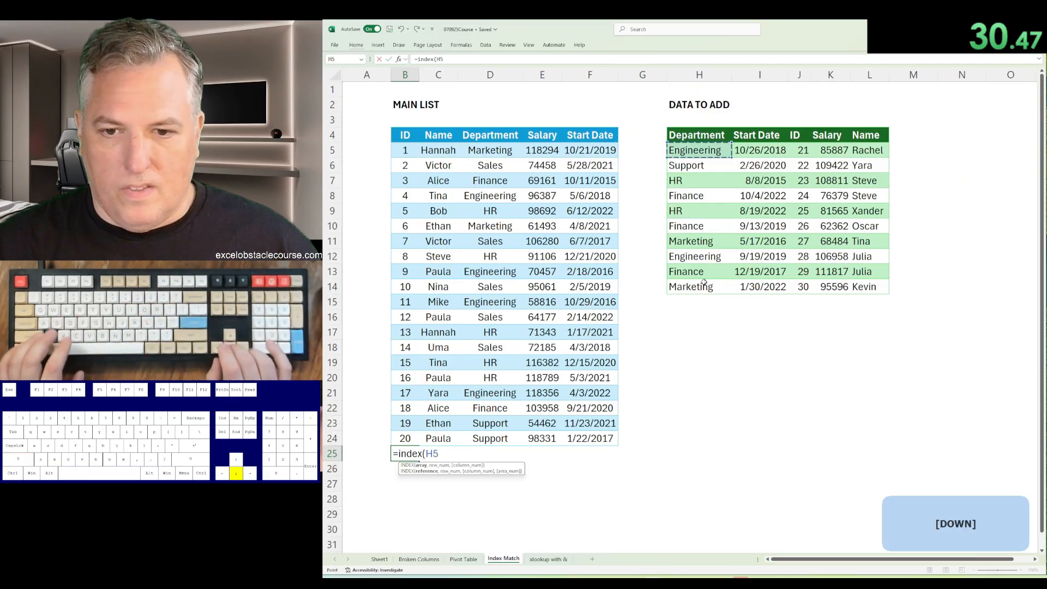
{"action": "key", "text": "ctrl+shift+Right"}
{"action": "key", "text": "ctrl+shift+Down"}
{"action": "key", "text": "F4"}
{"action": "type", "text": ",0"}
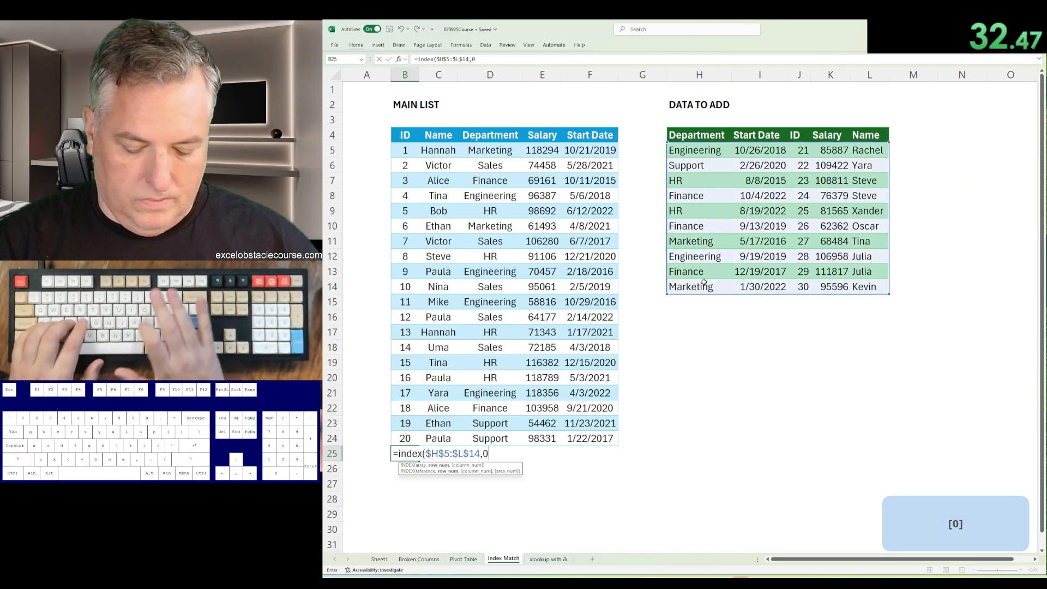
Step: Complete the B25 formula with MATCH(B4,$H$4:$L$4,0) as the column number and commit it
{"action": "type", "text": ",match("}
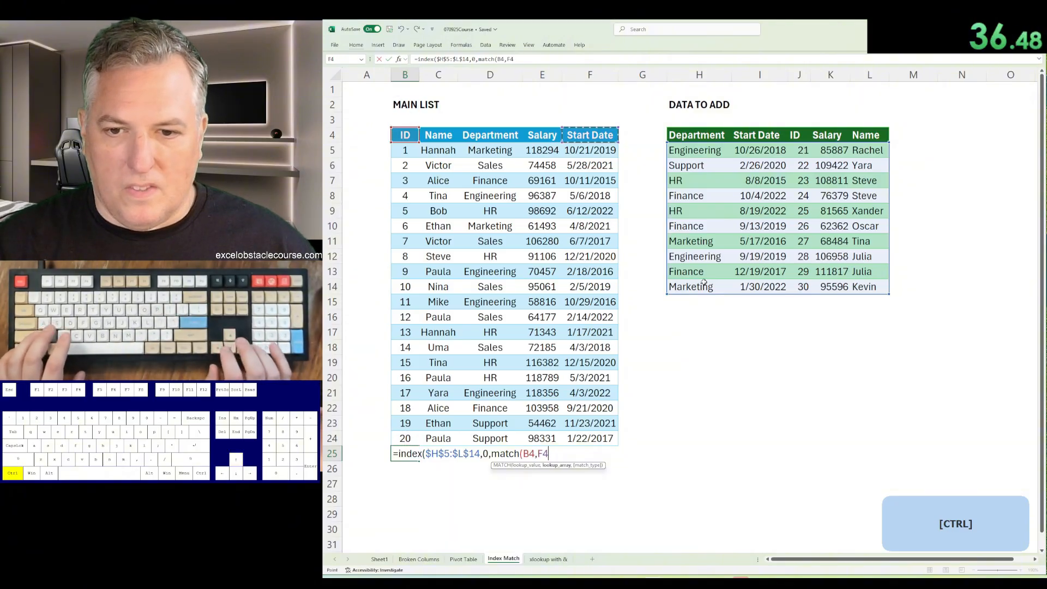
{"action": "key", "text": "ctrl+shift+Right"}
{"action": "type", "text": ",0"}
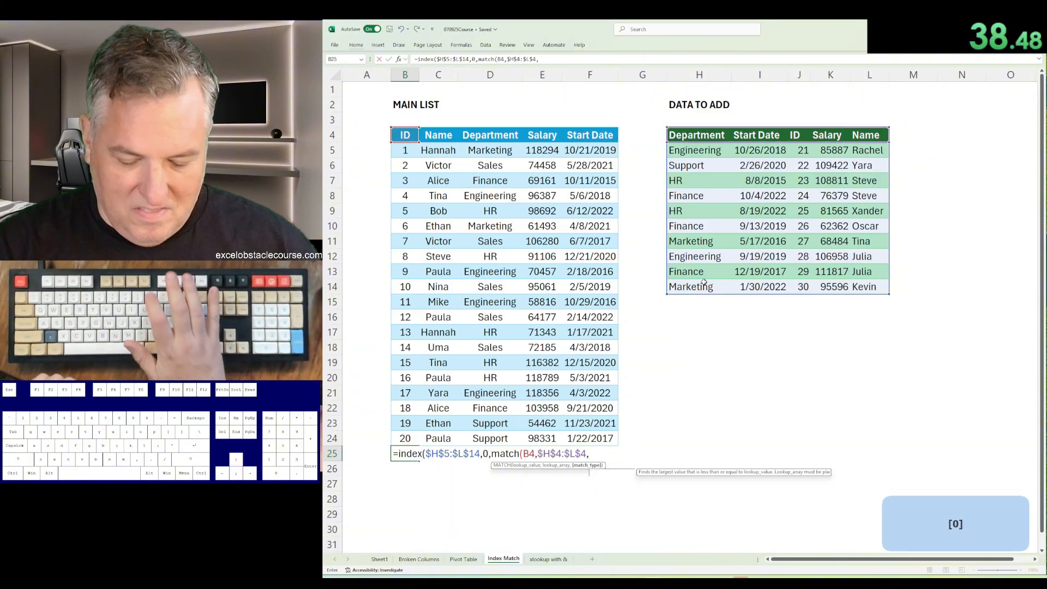
{"action": "key", "text": "Return"}
{"action": "key", "text": "Return"}
Step: Fill the INDEX/MATCH formula from B25 rightward across to F25
{"action": "key", "text": "Up"}
{"action": "key", "text": "Up"}
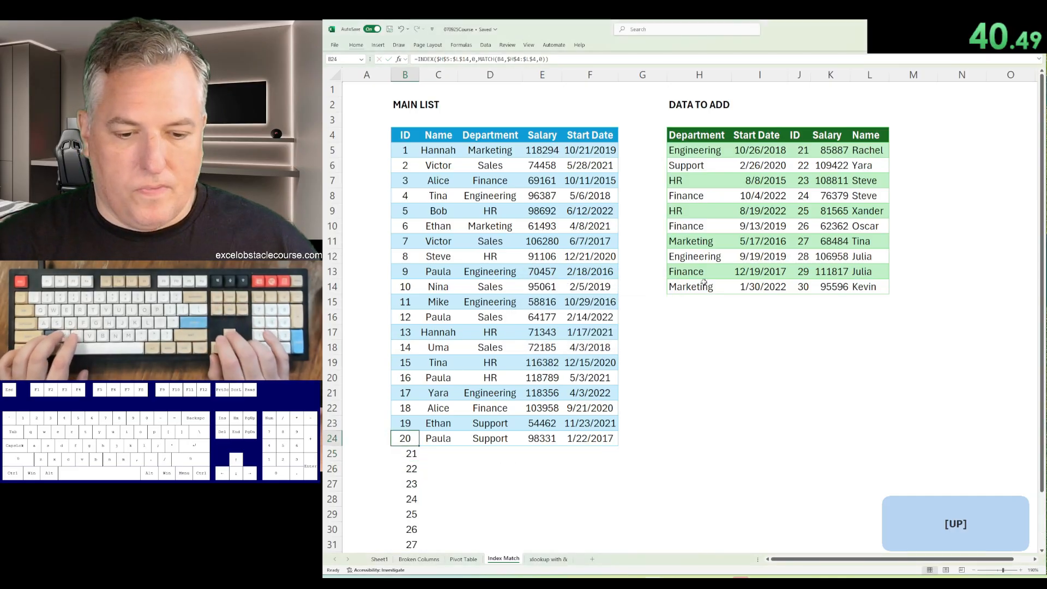
{"action": "key", "text": "ctrl+Right"}
{"action": "key", "text": "Down"}
{"action": "key", "text": "ctrl+shift+Left"}
{"action": "key", "text": "ctrl+r"}
Step: Begin an XLOOKUP formula in G3 of the xlookup with & sheet, with D3:D12&E3:E12 as the lookup value
{"action": "key", "text": "ctrl+Page_Down"}
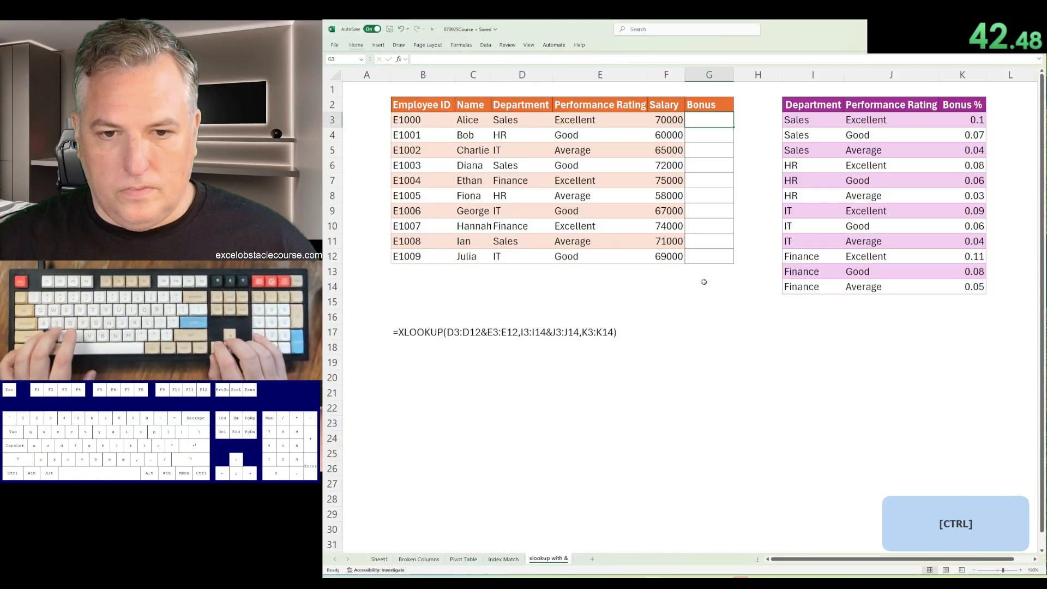
{"action": "type", "text": "=xlookup*("}
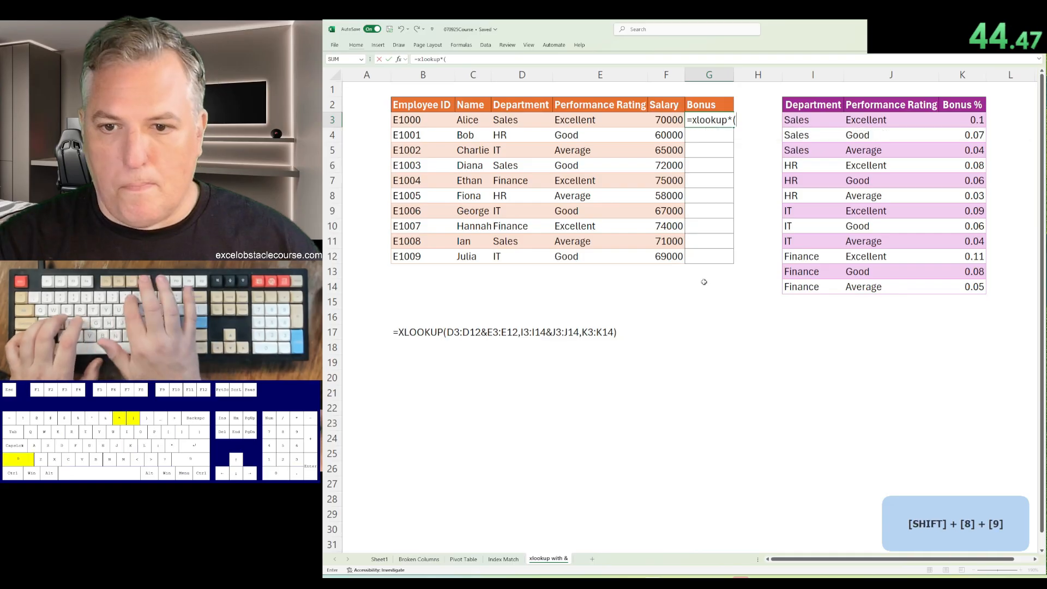
{"action": "key", "text": "BackSpace"}
{"action": "type", "text": "("}
{"action": "key", "text": "Left"}
{"action": "key", "text": "Left"}
{"action": "key", "text": "Left"}
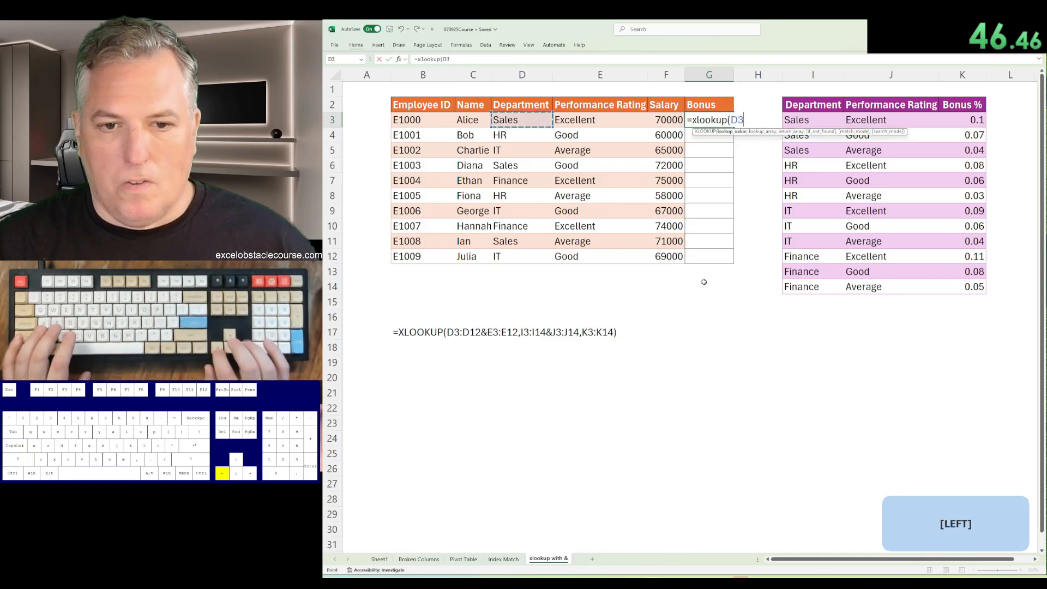
{"action": "key", "text": "ctrl+shift+Down"}
{"action": "type", "text": "&"}
{"action": "key", "text": "Left"}
{"action": "key", "text": "Left"}
{"action": "key", "text": "ctrl+shift+Down"}
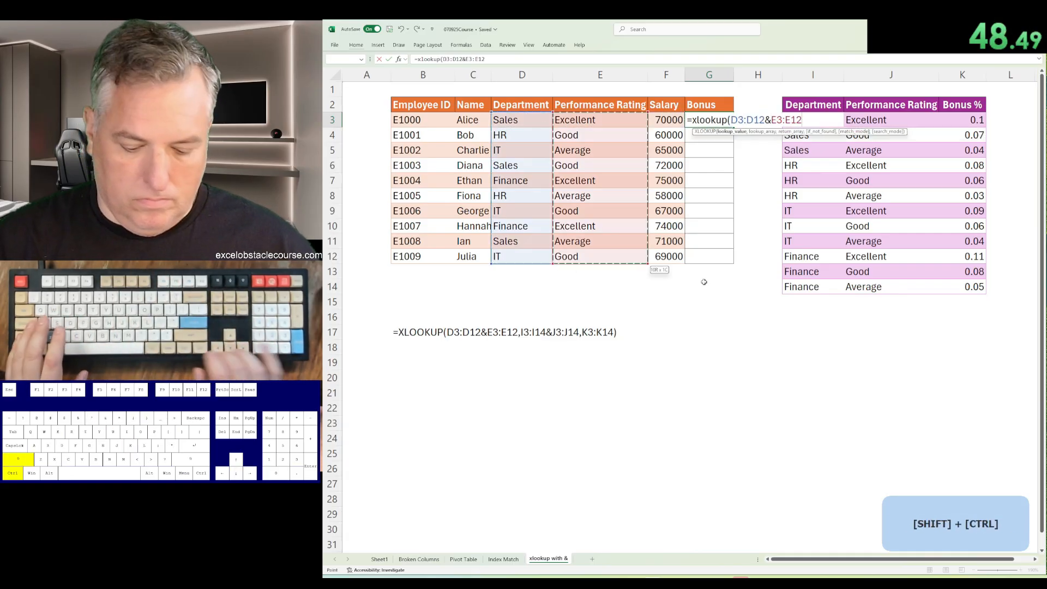
Step: Add I3:I14&J3:J14 as the lookup array of the XLOOKUP formula
{"action": "type", "text": ","}
{"action": "key", "text": "Right"}
{"action": "key", "text": "Right"}
{"action": "key", "text": "ctrl+shift+Down"}
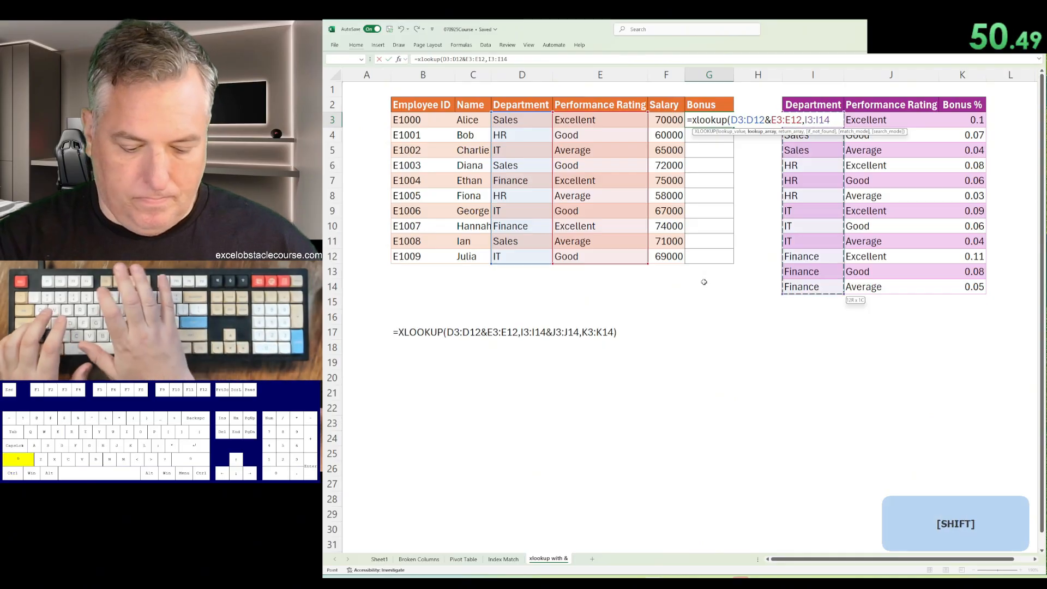
{"action": "type", "text": "&"}
{"action": "key", "text": "Right"}
{"action": "key", "text": "Right"}
{"action": "key", "text": "ctrl+shift+Down"}
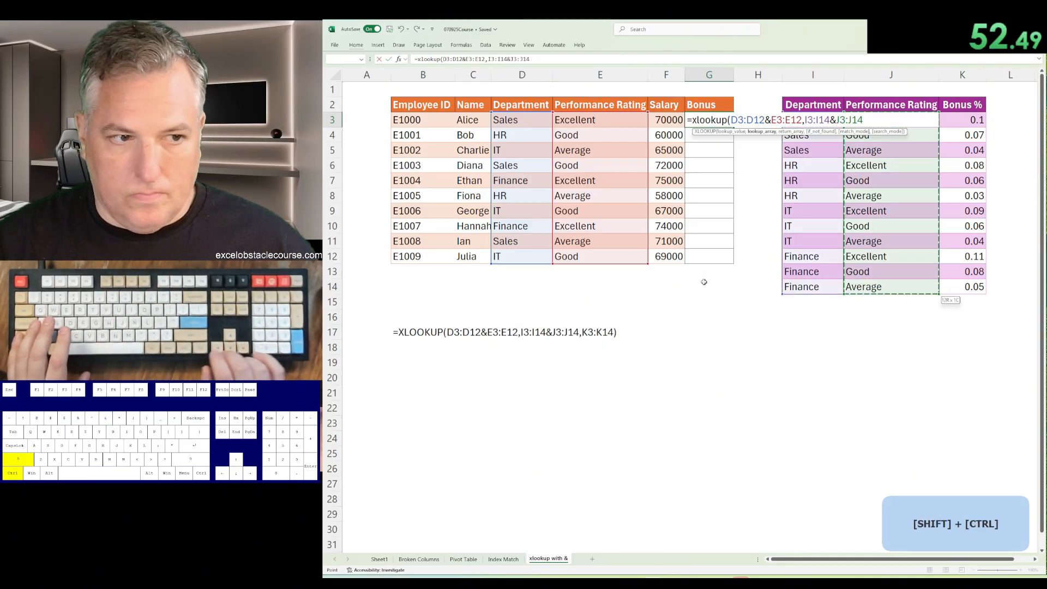
Step: Add K3:K14 as the XLOOKUP return array and commit the formula
{"action": "type", "text": ","}
{"action": "key", "text": "Right"}
{"action": "key", "text": "Right"}
{"action": "key", "text": "Right"}
{"action": "key", "text": "Right"}
{"action": "key", "text": "ctrl+shift+Down"}
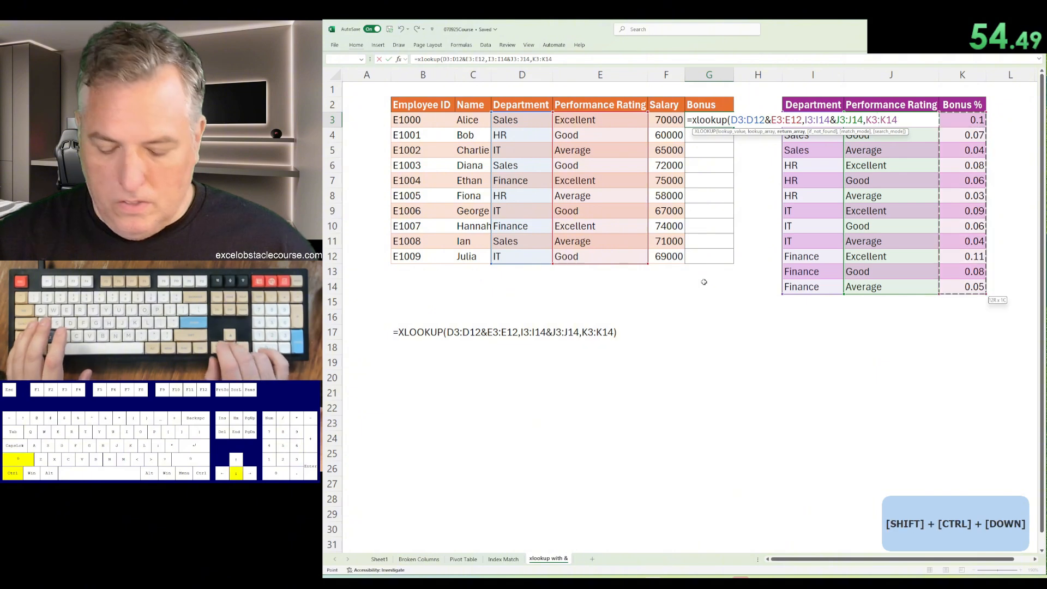
{"action": "key", "text": "Return"}
{"action": "key", "text": "ctrl+b"}
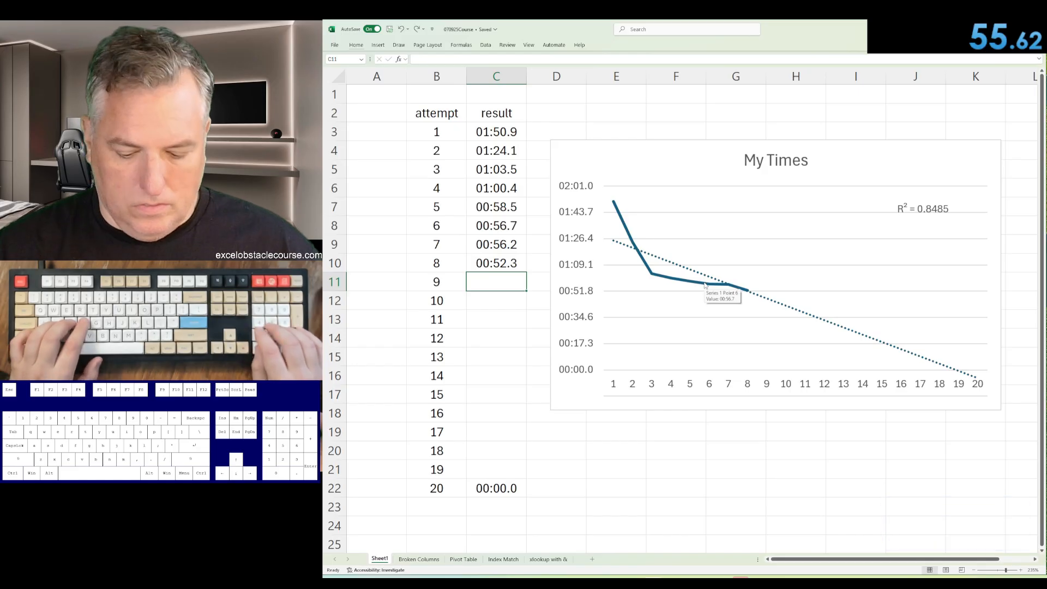
Step: Record 0:55.6 as the result for attempt 9 in C11 of Sheet1
{"action": "type", "text": "0:55."}
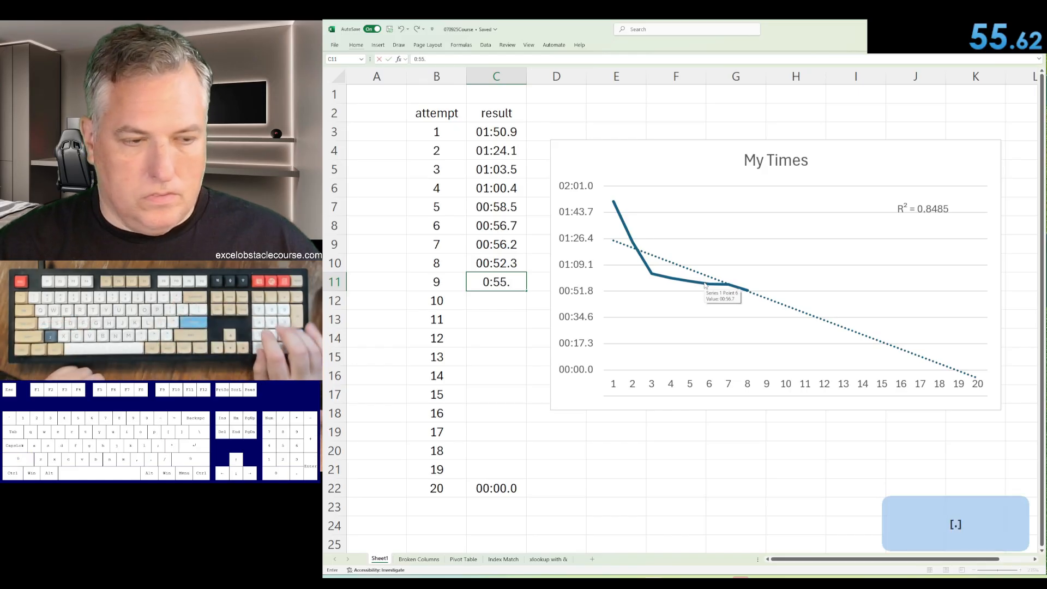
{"action": "type", "text": "6"}
{"action": "key", "text": "Return"}
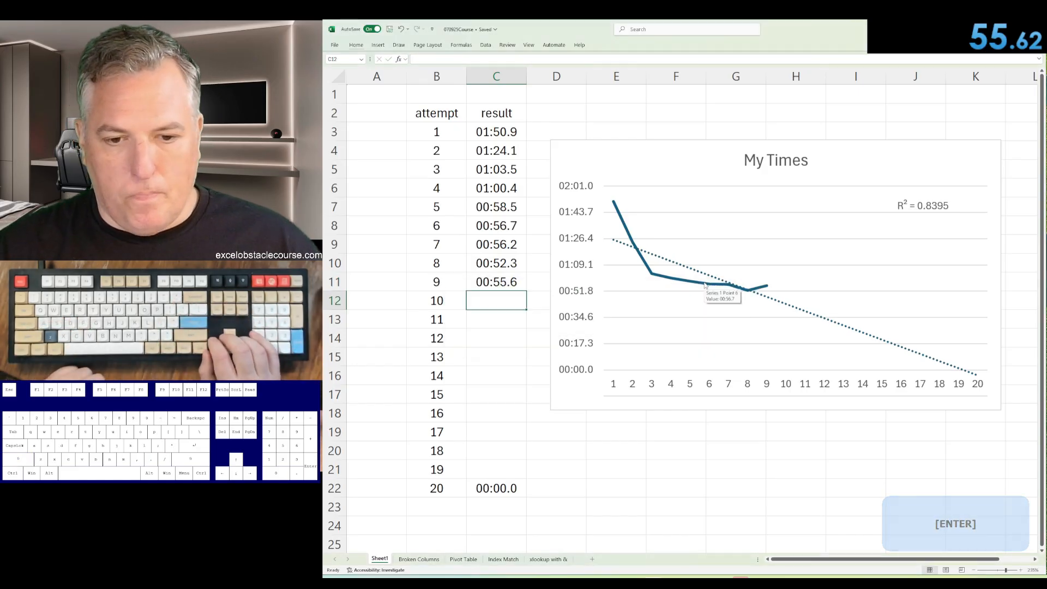
Step: On the Broken Columns sheet, delete the blank cells B3, B12, B22 and B29, shifting the blue pieces left into column B
{"action": "key", "text": "ctrl+Page_Down"}
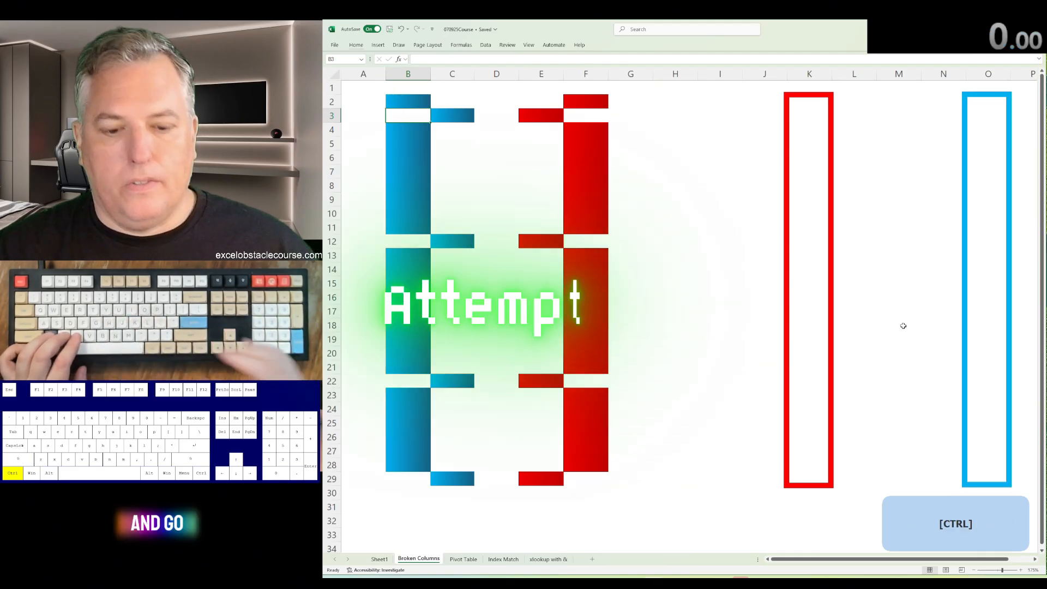
{"action": "key", "text": "ctrl+minus"}
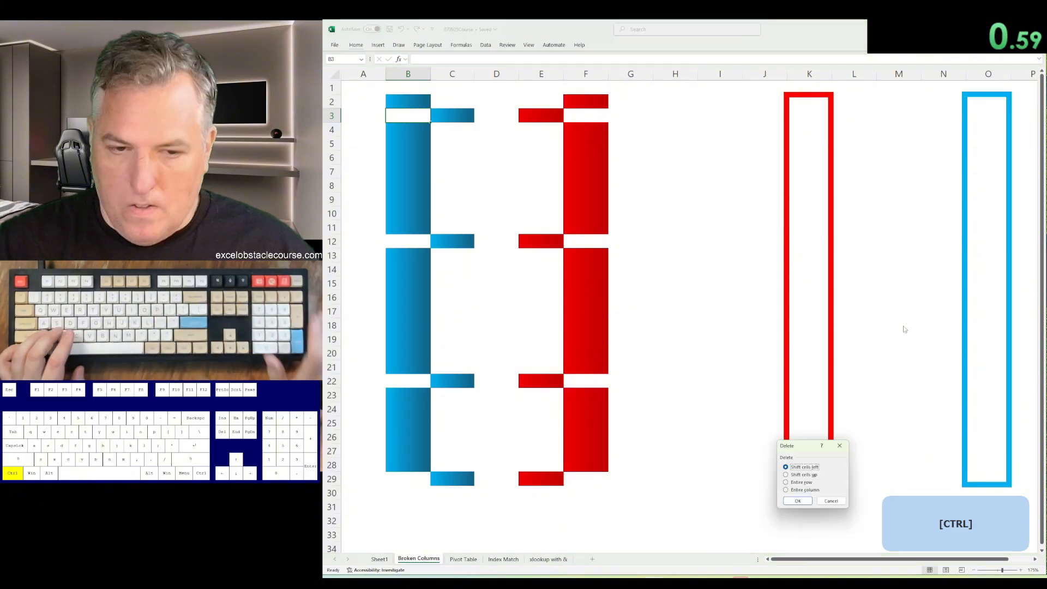
{"action": "key", "text": "Return"}
{"action": "key", "text": "ctrl+minus"}
{"action": "key", "text": "Return"}
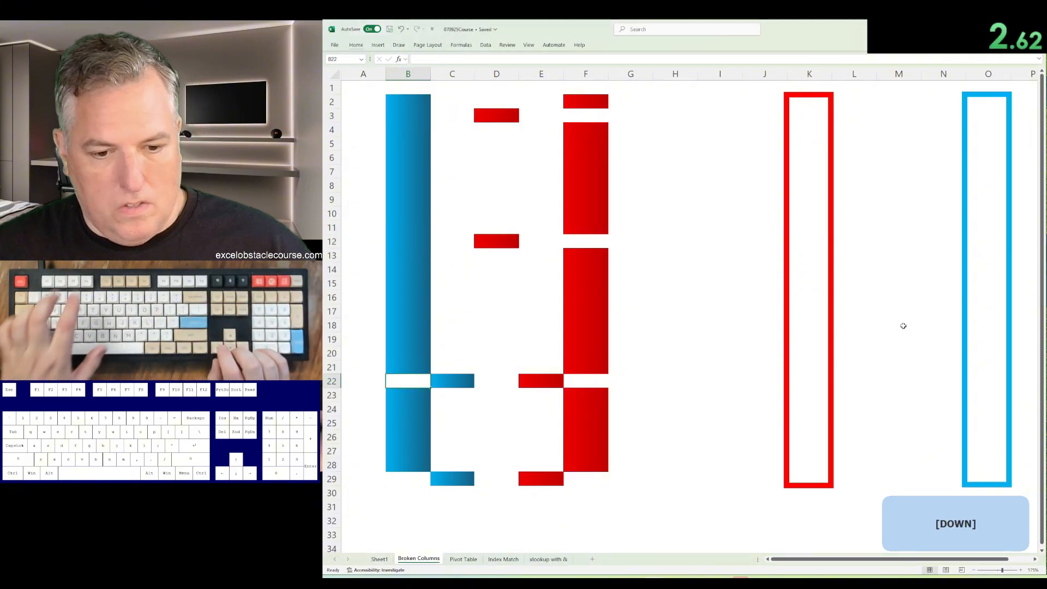
{"action": "key", "text": "F4"}
{"action": "key", "text": "ctrl+Down"}
{"action": "key", "text": "Down"}
{"action": "key", "text": "F4"}
Step: Insert two cells at D29:E29, D22:E22 and D12:E12, shifting the red pieces right into column F
{"action": "key", "text": "ctrl+Right"}
{"action": "key", "text": "shift+Right"}
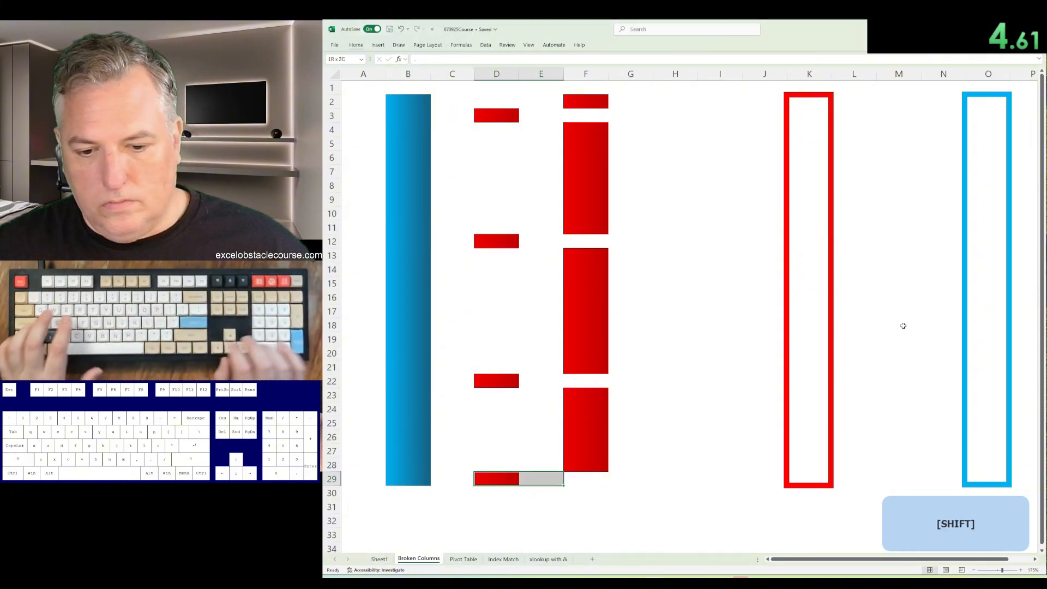
{"action": "key", "text": "ctrl+minus"}
{"action": "key", "text": "Return"}
{"action": "key", "text": "ctrl+Up"}
{"action": "key", "text": "shift+Right"}
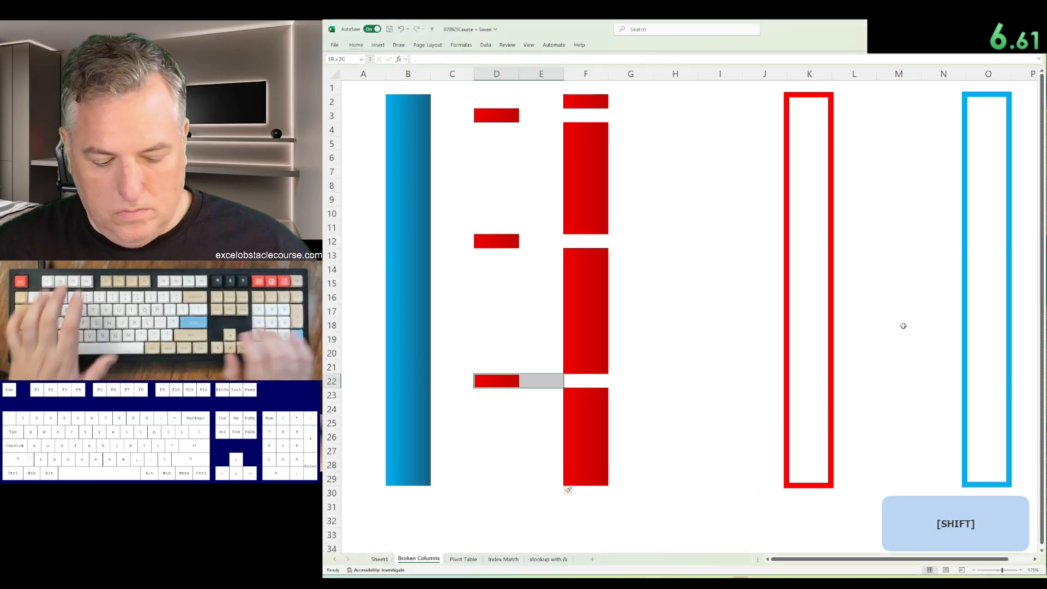
{"action": "key", "text": "ctrl+shift+equal"}
{"action": "key", "text": "Return"}
{"action": "key", "text": "ctrl+Up"}
{"action": "key", "text": "shift+Right"}
{"action": "key", "text": "F4"}
Step: Insert two cells at D3:E3 to complete the red column, and insert five columns at D to shift it to column K
{"action": "key", "text": "ctrl+shift+Up"}
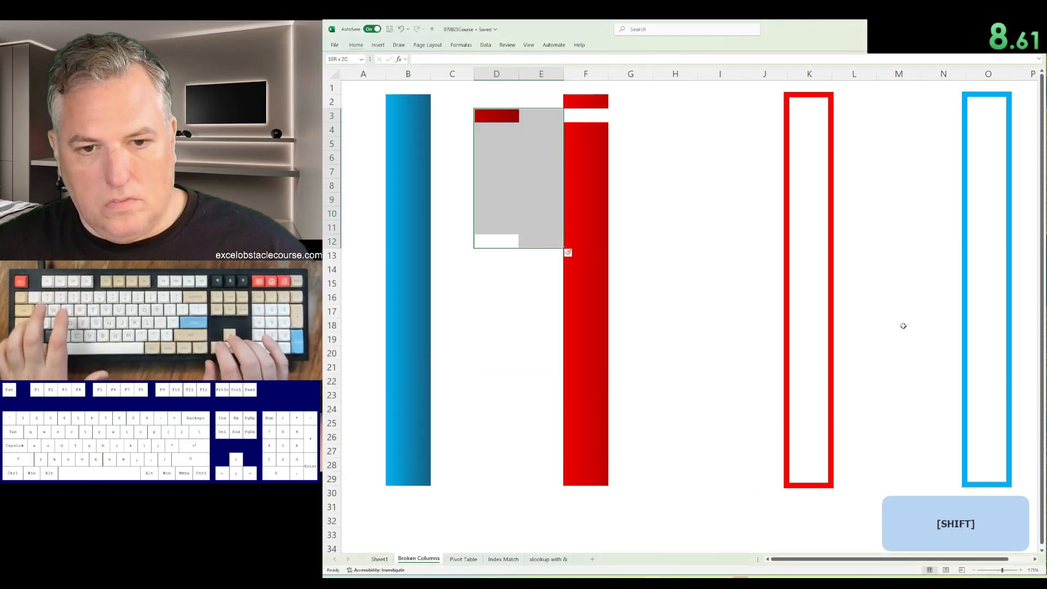
{"action": "key", "text": "Up"}
{"action": "key", "text": "ctrl+Up"}
{"action": "key", "text": "shift+Right"}
{"action": "key", "text": "F4"}
{"action": "key", "text": "Right"}
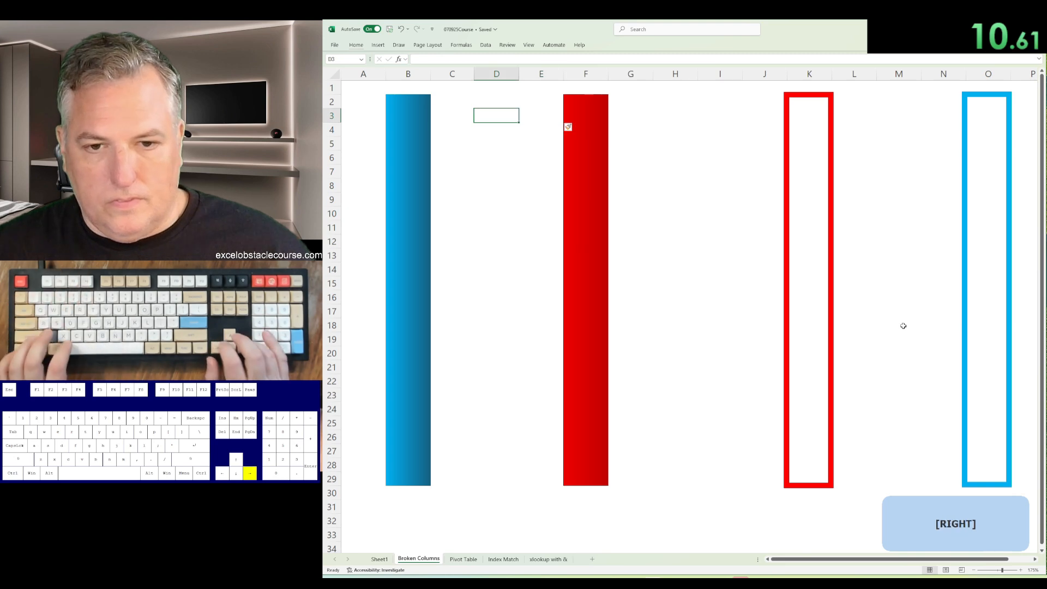
{"action": "key", "text": "ctrl+space"}
{"action": "key", "text": "ctrl+plus"}
{"action": "key", "text": "ctrl+plus"}
{"action": "key", "text": "ctrl+plus"}
{"action": "key", "text": "ctrl+plus"}
{"action": "key", "text": "ctrl+plus"}
Step: Move the blue column from column B into the blue frame at column O
{"action": "key", "text": "ctrl+Left"}
{"action": "key", "text": "ctrl+space"}
{"action": "key", "text": "ctrl+x"}
{"action": "key", "text": "ctrl+Right"}
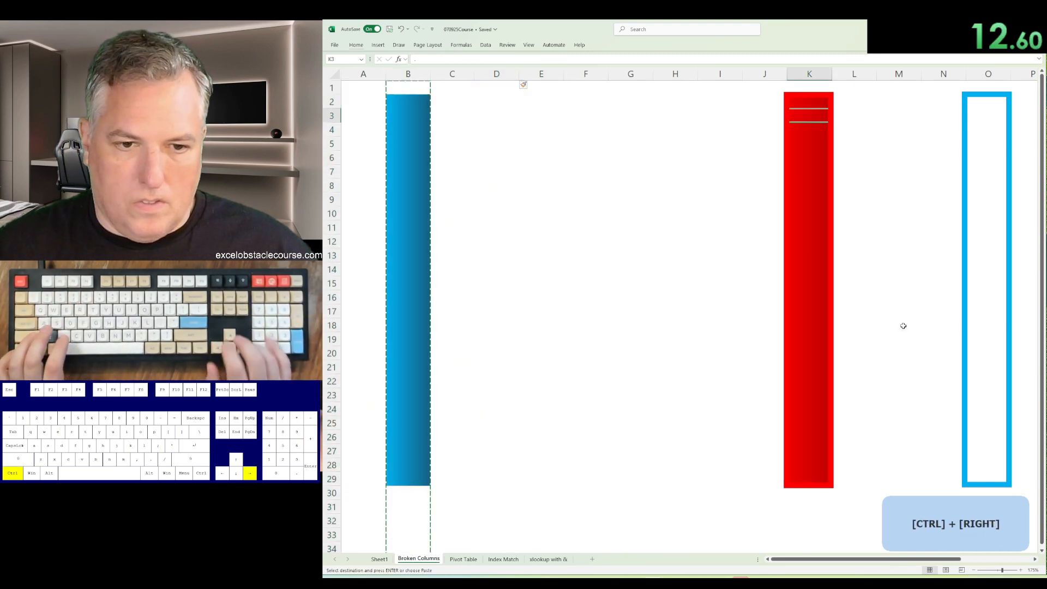
{"action": "key", "text": "Right"}
{"action": "key", "text": "Right"}
{"action": "key", "text": "Right"}
{"action": "key", "text": "Right"}
{"action": "key", "text": "ctrl+space"}
Step: Create an empty PivotTable on the existing Pivot Table sheet, with table1 as the source range
{"action": "key", "text": "ctrl+Page_Down"}
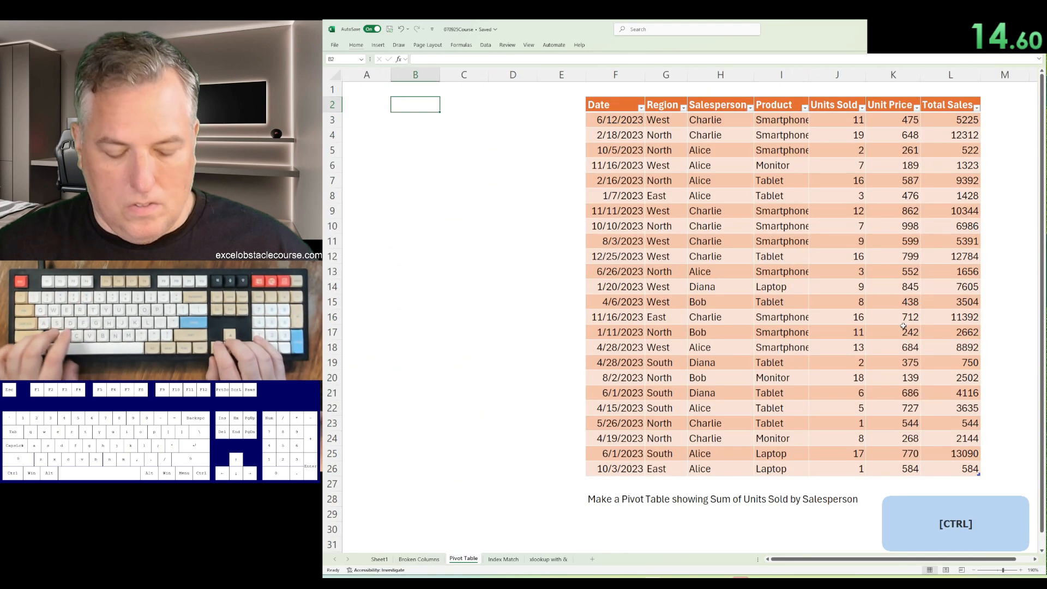
{"action": "key", "text": "alt+d"}
{"action": "key", "text": "p"}
{"action": "key", "text": "Return"}
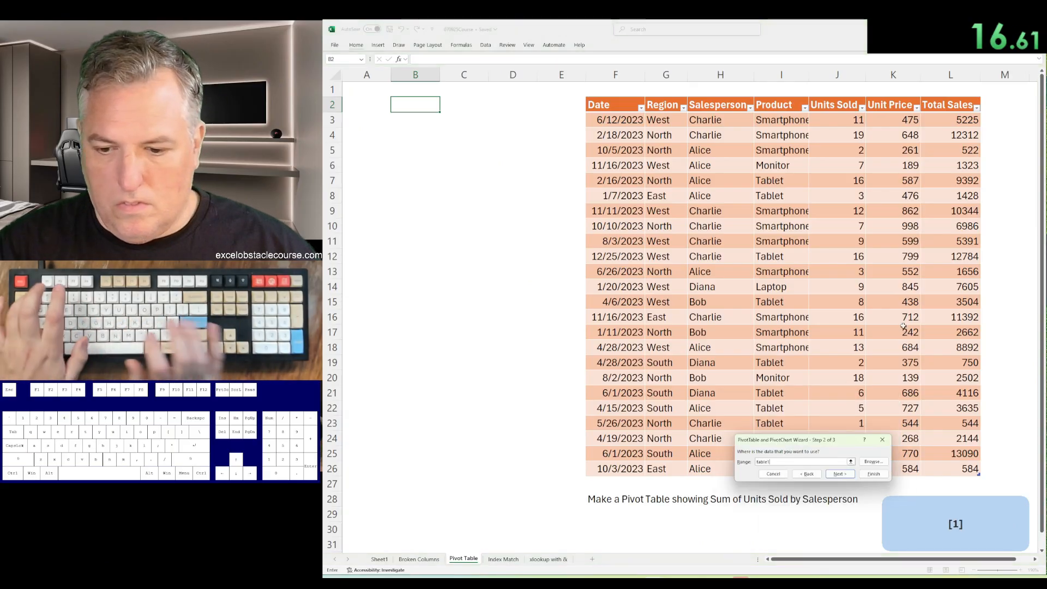
{"action": "key", "text": "Return"}
{"action": "key", "text": "Return"}
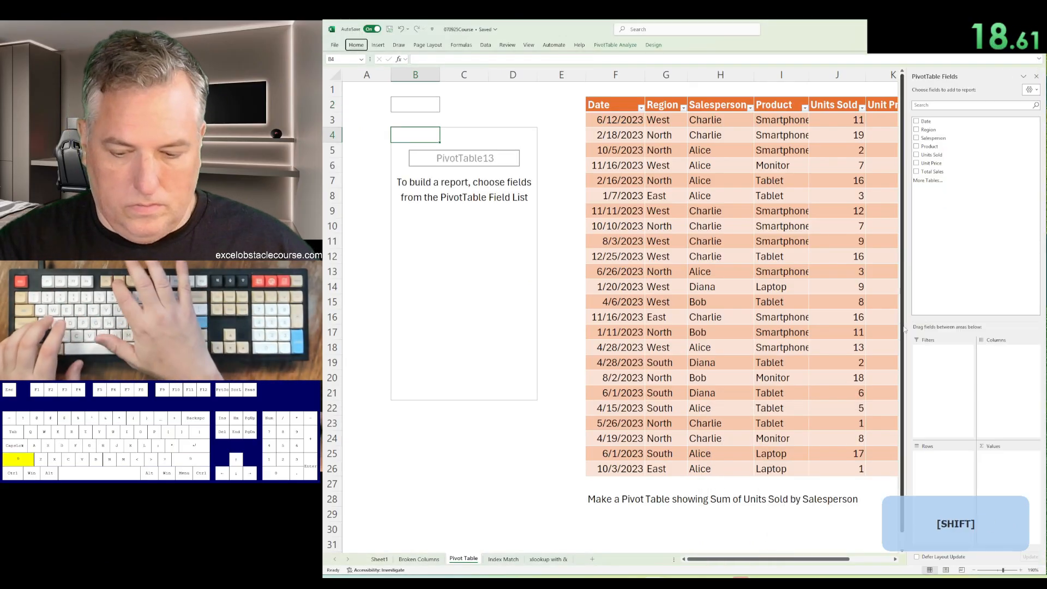
Step: Include Salesperson as rows and Units Sold as summed values in the new PivotTable
{"action": "key", "text": "Down"}
{"action": "key", "text": "Down"}
{"action": "key", "text": "Down"}
{"action": "key", "text": "space"}
{"action": "key", "text": "Down"}
{"action": "key", "text": "Down"}
{"action": "key", "text": "space"}
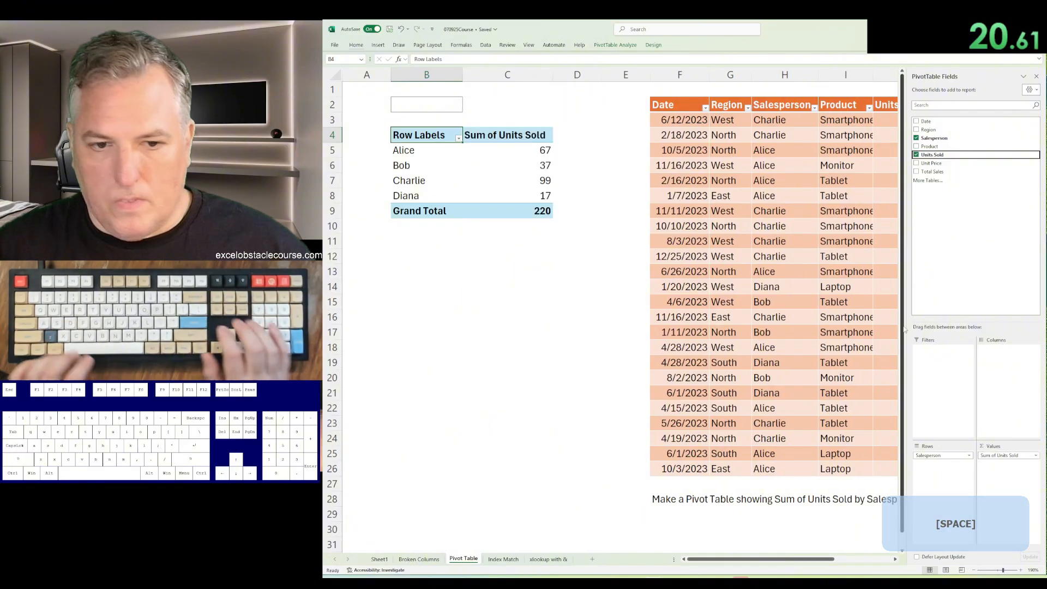
{"action": "key", "text": "Escape"}
Step: On the Index Match sheet, begin an INDEX formula in B25 with the absolute array $H$5:$L$14 from the data to add
{"action": "key", "text": "ctrl+Page_Down"}
{"action": "type", "text": "="}
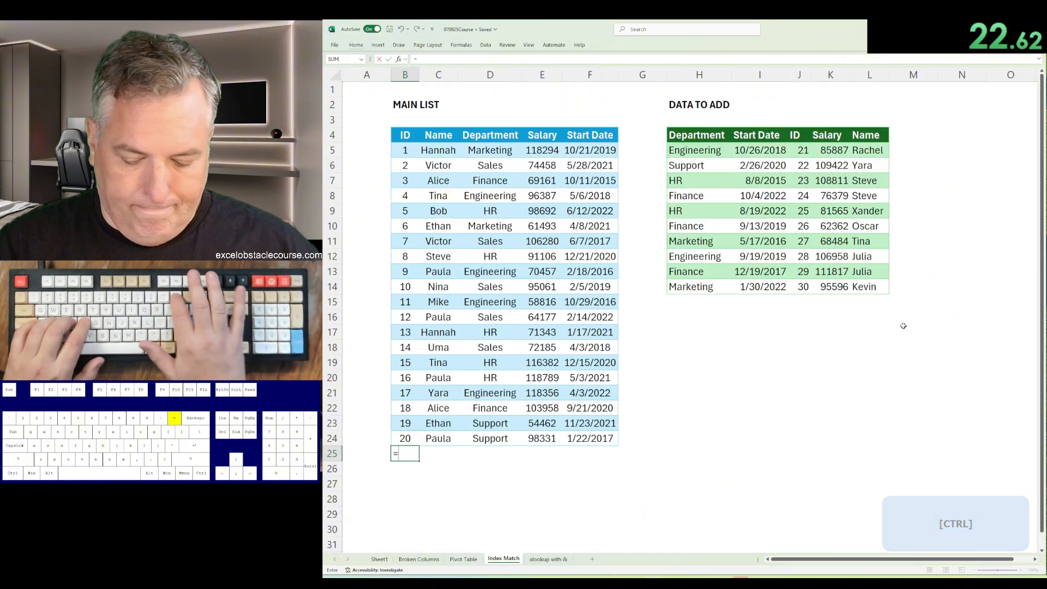
{"action": "type", "text": "index("}
{"action": "key", "text": "Up"}
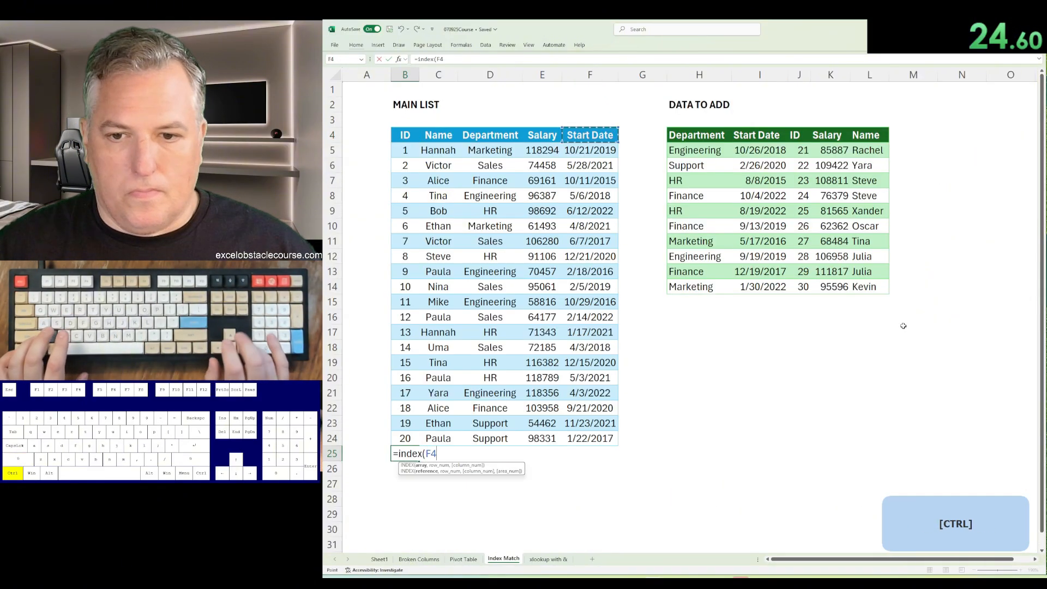
{"action": "key", "text": "ctrl+Right"}
{"action": "key", "text": "Down"}
{"action": "key", "text": "ctrl+shift+Down"}
{"action": "key", "text": "ctrl+shift+Right"}
{"action": "key", "text": "F4"}
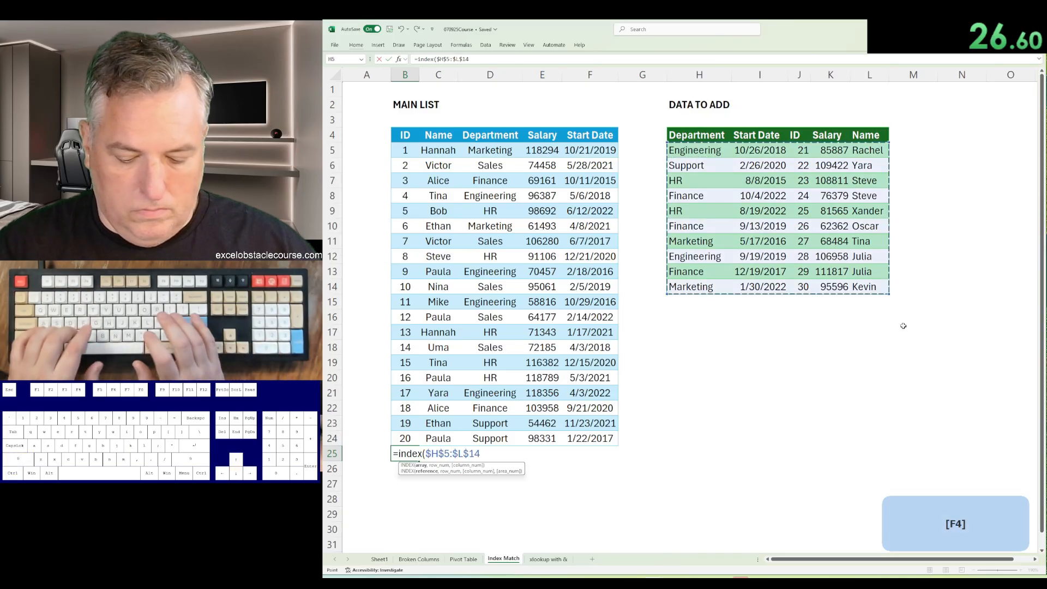
Step: Complete the INDEX formula with row 0 and column MATCH(B4,$H$4:$L$4,0), and enter it
{"action": "type", "text": ",0,match("}
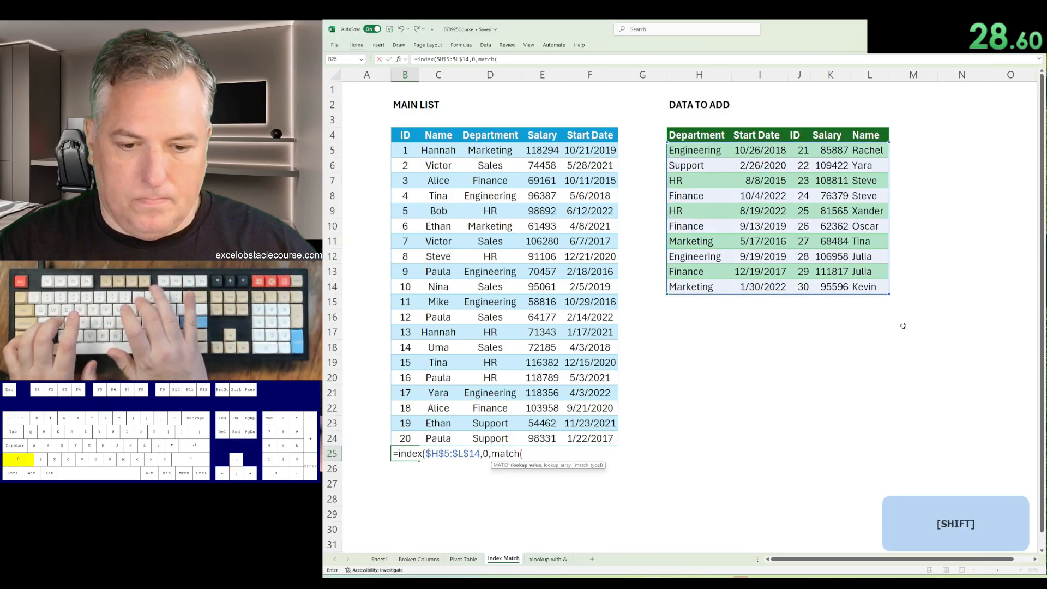
{"action": "key", "text": "Up"}
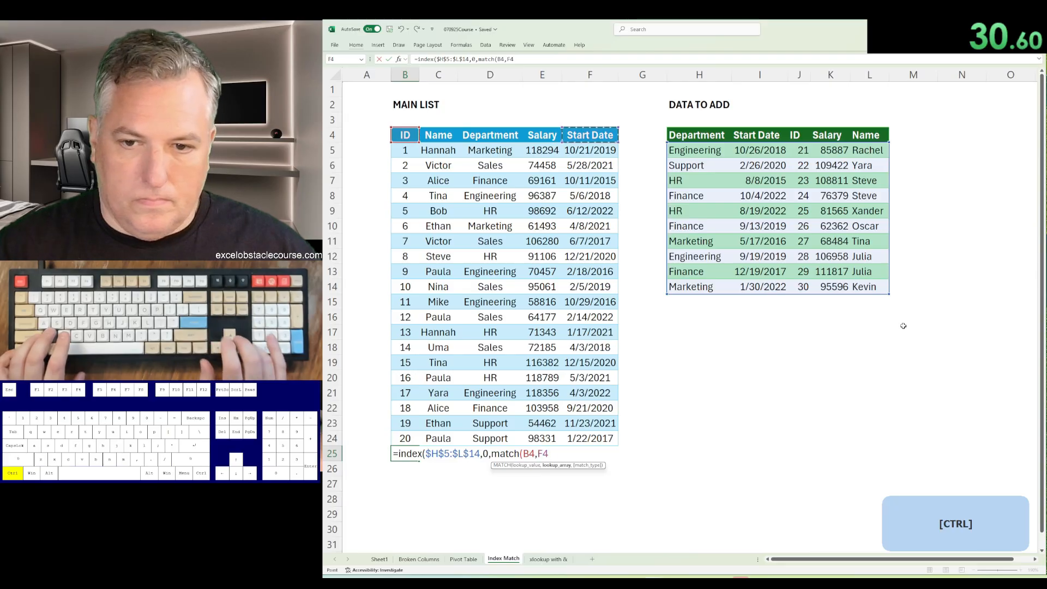
{"action": "key", "text": "ctrl+Right"}
{"action": "key", "text": "ctrl+shift+Right"}
{"action": "key", "text": "F4"}
{"action": "type", "text": ",0"}
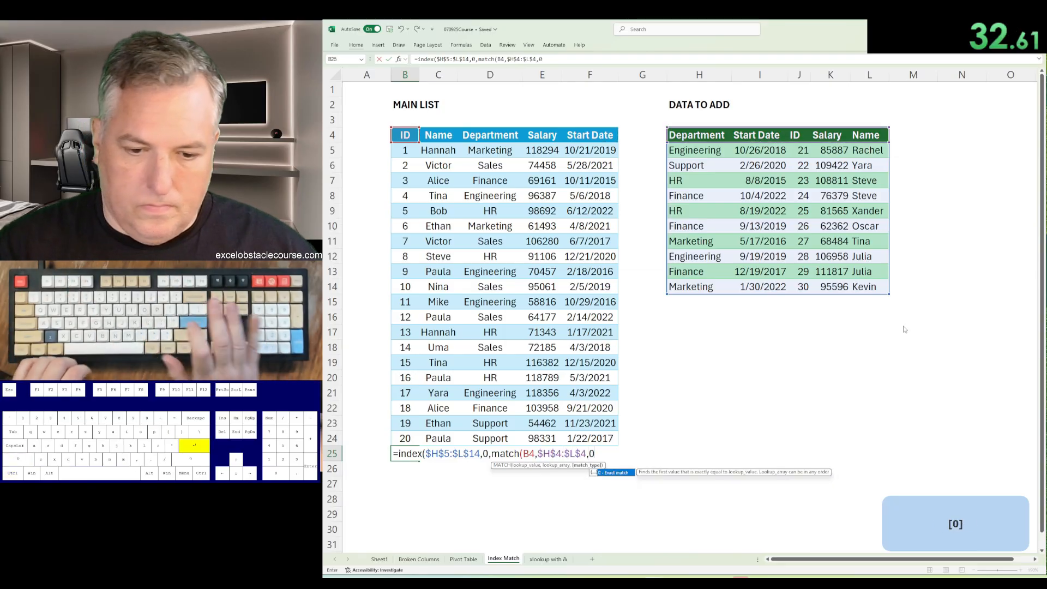
{"action": "key", "text": "Return"}
{"action": "key", "text": "Return"}
Step: Fill the B25 formula right across B25:F25 to bring in all columns of the main list
{"action": "key", "text": "Up"}
{"action": "key", "text": "Up"}
{"action": "key", "text": "ctrl+Right"}
{"action": "key", "text": "Down"}
{"action": "key", "text": "ctrl+shift+Left"}
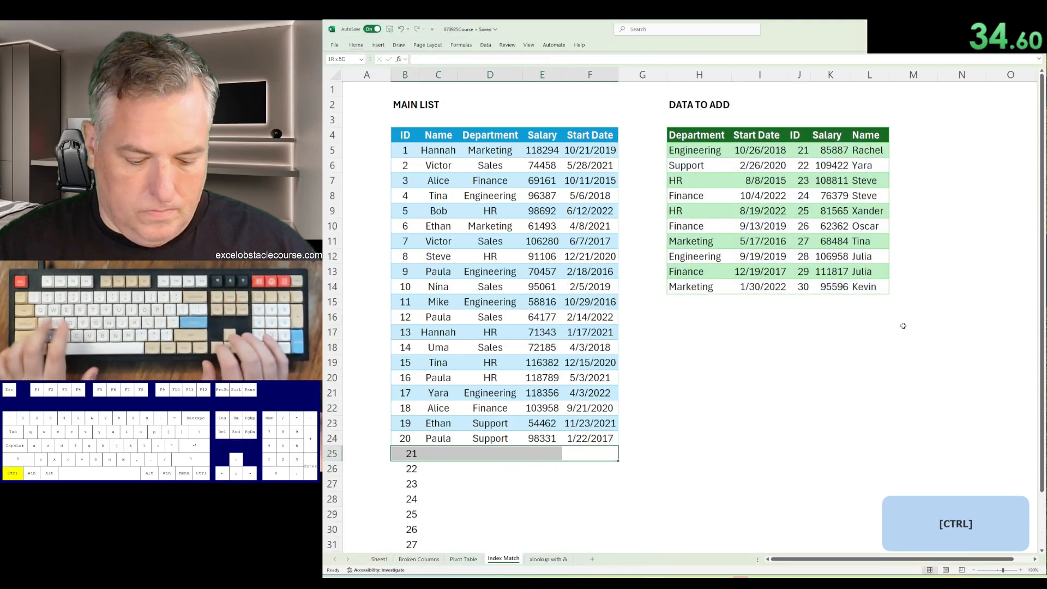
{"action": "key", "text": "ctrl+r"}
Step: On the xlookup with & sheet, begin an XLOOKUP formula in G3 with the lookup value D3:D12&E3:E12
{"action": "key", "text": "ctrl+Page_Down"}
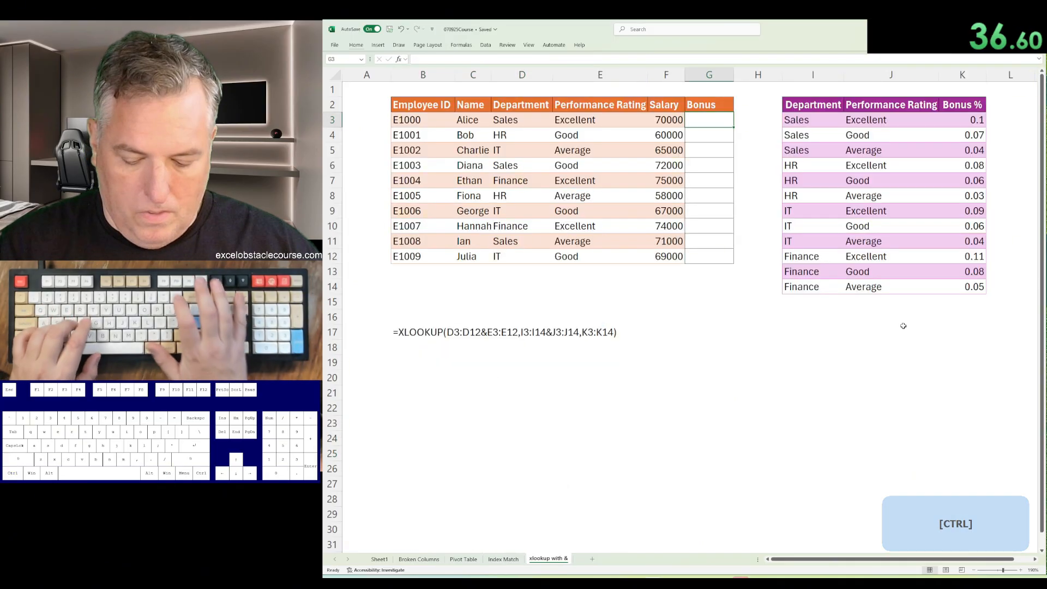
{"action": "type", "text": "=xlookup(*"}
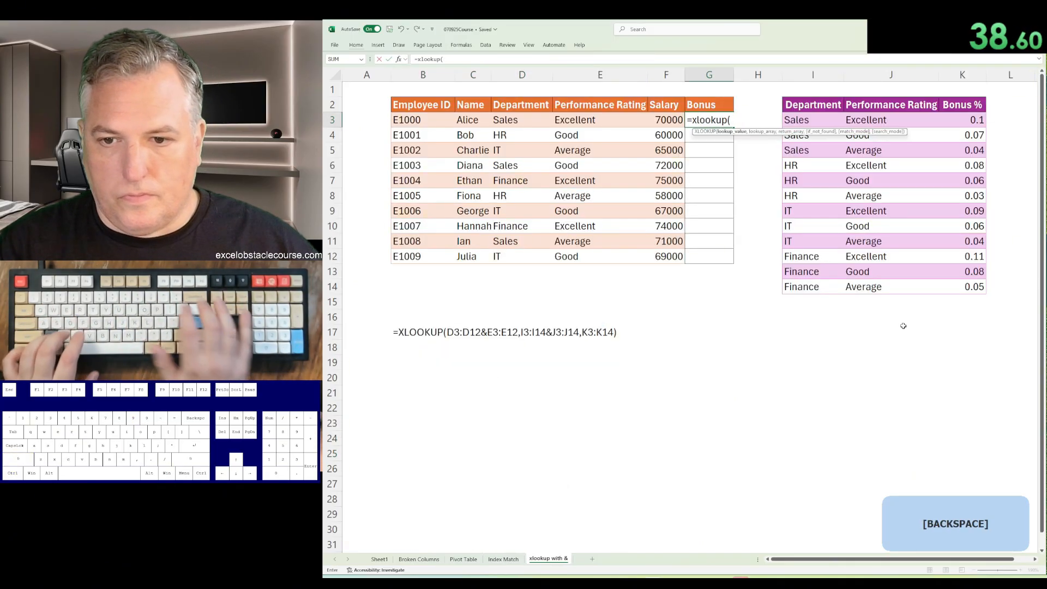
{"action": "key", "text": "Left"}
{"action": "key", "text": "Left"}
{"action": "key", "text": "Left"}
{"action": "key", "text": "shift+ctrl+Down"}
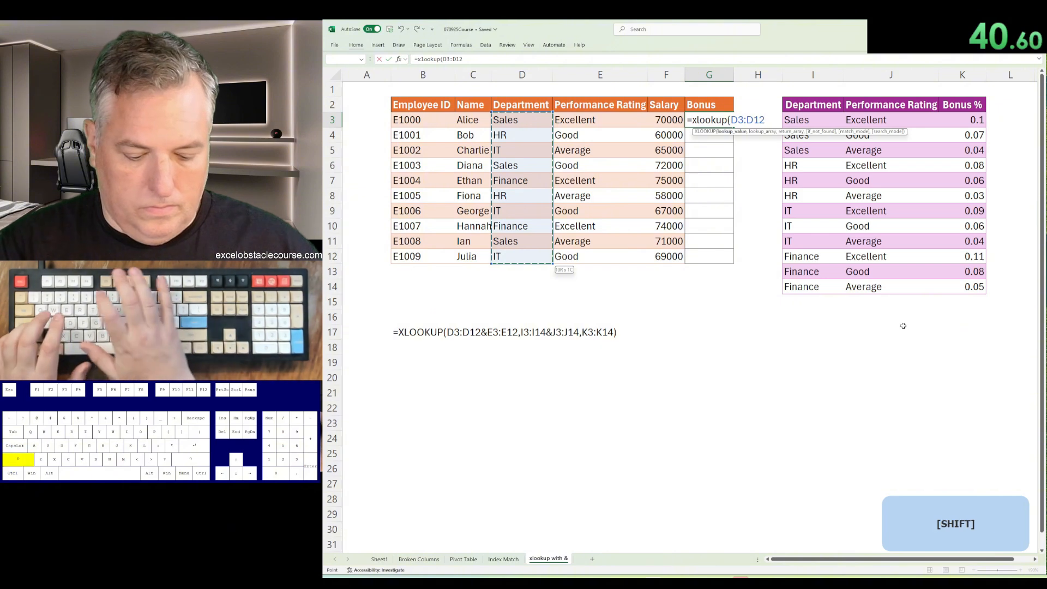
{"action": "type", "text": "&"}
{"action": "key", "text": "Left"}
{"action": "key", "text": "Left"}
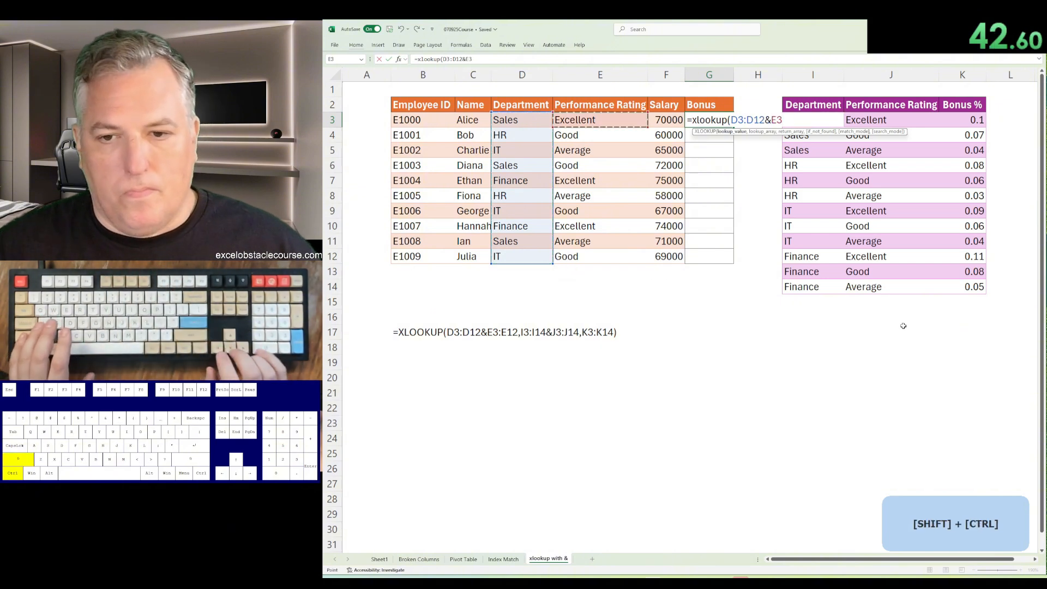
{"action": "key", "text": "shift+ctrl+Down"}
Step: Set the XLOOKUP lookup array to the combined department and rating ranges I3:I14&J3:J14
{"action": "type", "text": ","}
{"action": "key", "text": "Right"}
{"action": "key", "text": "Right"}
{"action": "key", "text": "Right"}
{"action": "key", "text": "Right"}
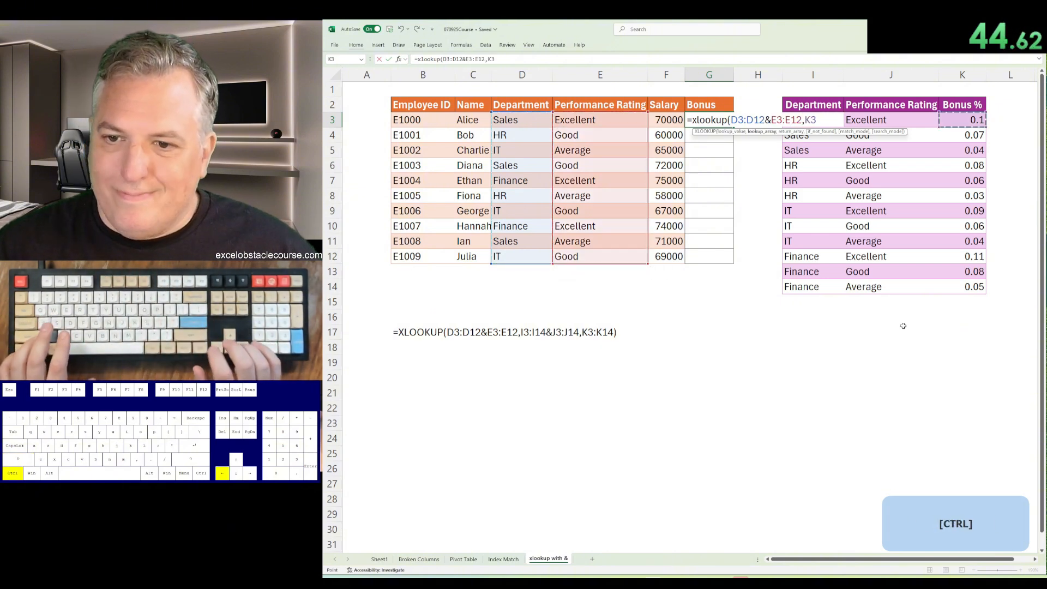
{"action": "key", "text": "ctrl+Left"}
{"action": "key", "text": "shift+ctrl+Down"}
{"action": "type", "text": "&"}
{"action": "key", "text": "Right"}
{"action": "key", "text": "Right"}
{"action": "key", "text": "Right"}
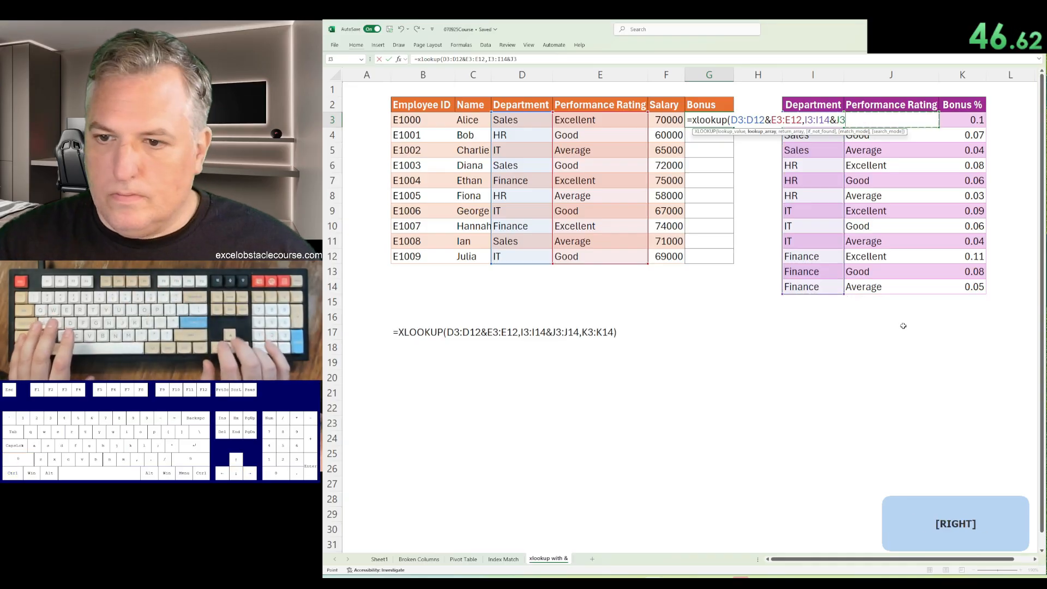
{"action": "key", "text": "shift+ctrl+Down"}
Step: Set the XLOOKUP return array to the Bonus % range K3:K14 and enter the formula
{"action": "type", "text": ","}
{"action": "key", "text": "ctrl+Right"}
{"action": "key", "text": "ctrl+Right"}
{"action": "key", "text": "shift+ctrl+Down"}
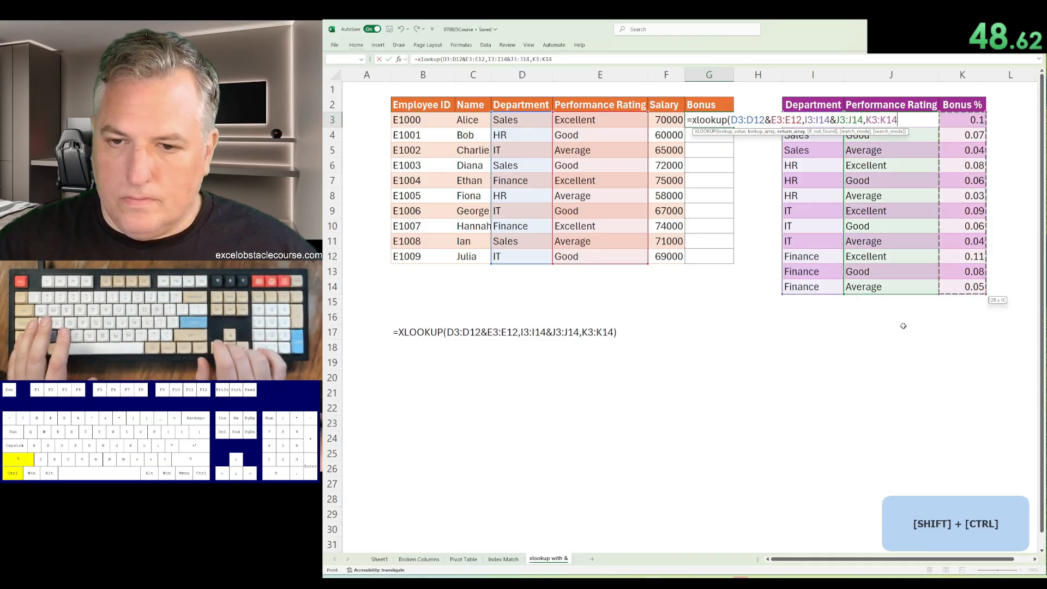
{"action": "key", "text": "Return"}
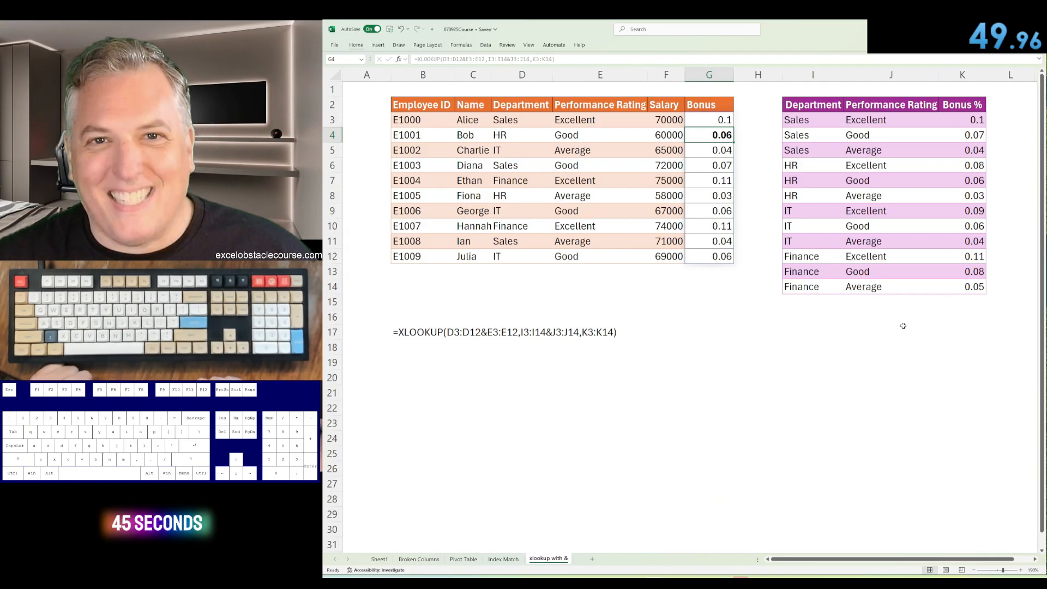
Step: Log 00:50.0 as the result of attempt 10 in C12 on Sheet1
{"action": "type", "text": "0"}
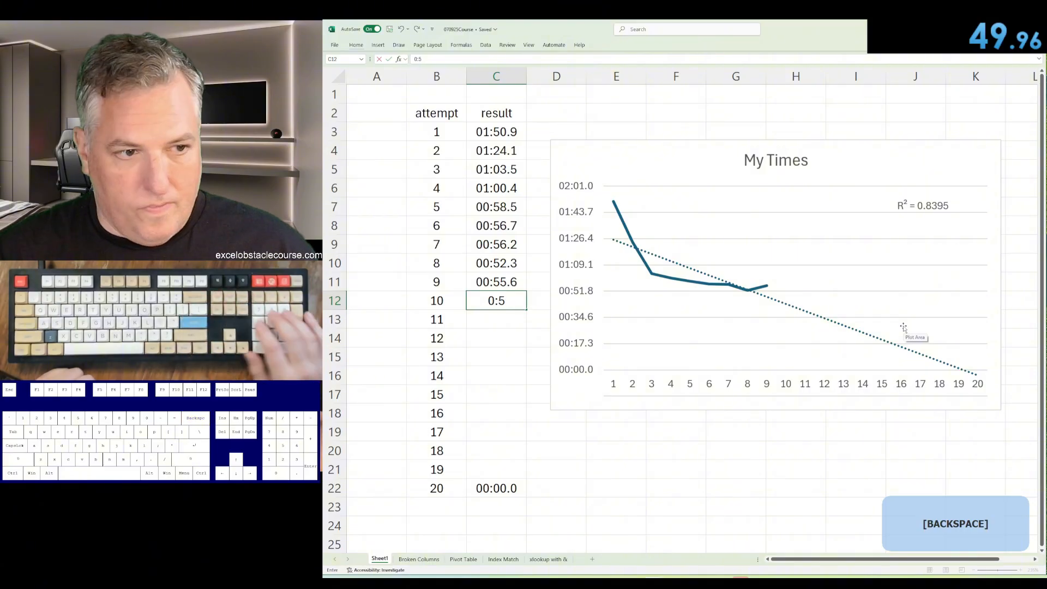
{"action": "type", "text": ":49.9"}
{"action": "key", "text": "Return"}
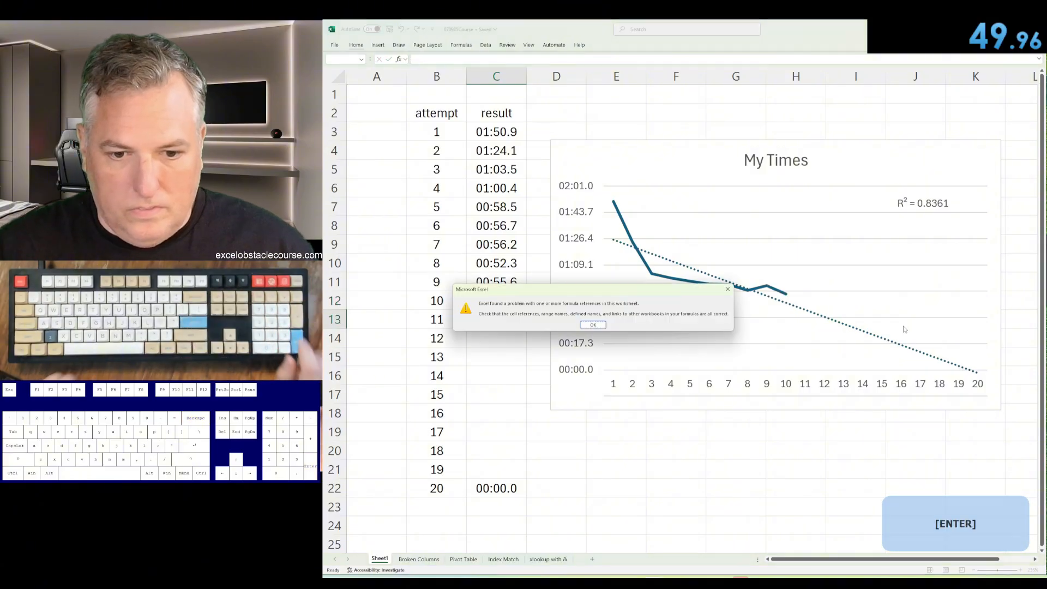
{"action": "key", "text": "Up"}
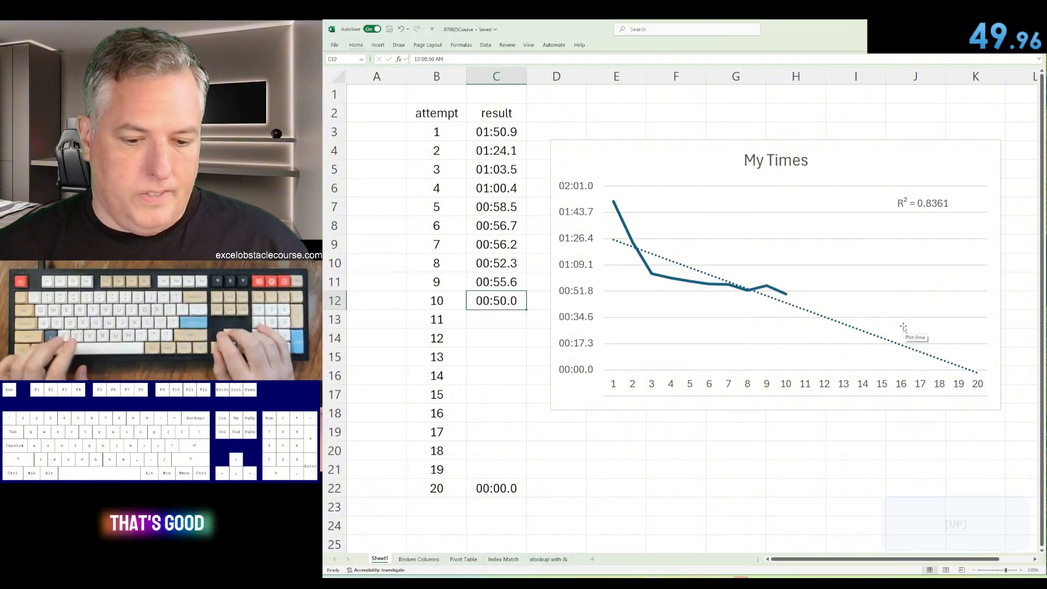
Step: On the Broken Columns sheet, delete cells B3, B12, B22 and B29 with cells shifted left to complete the blue column
{"action": "key", "text": "ctrl+Page_Down"}
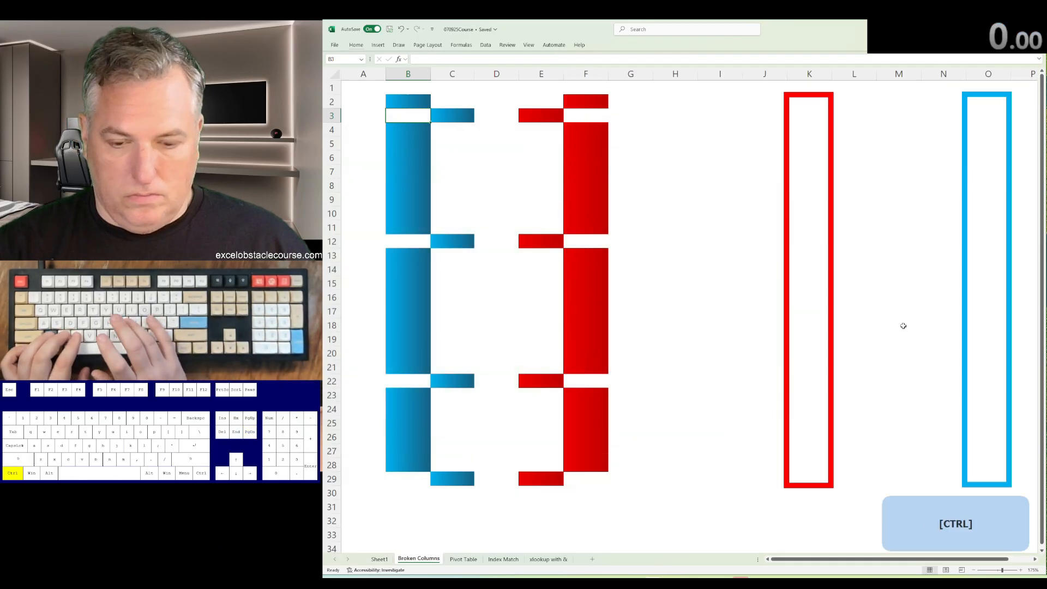
{"action": "key", "text": "ctrl+minus"}
{"action": "key", "text": "Return"}
{"action": "key", "text": "Down"}
{"action": "key", "text": "F4"}
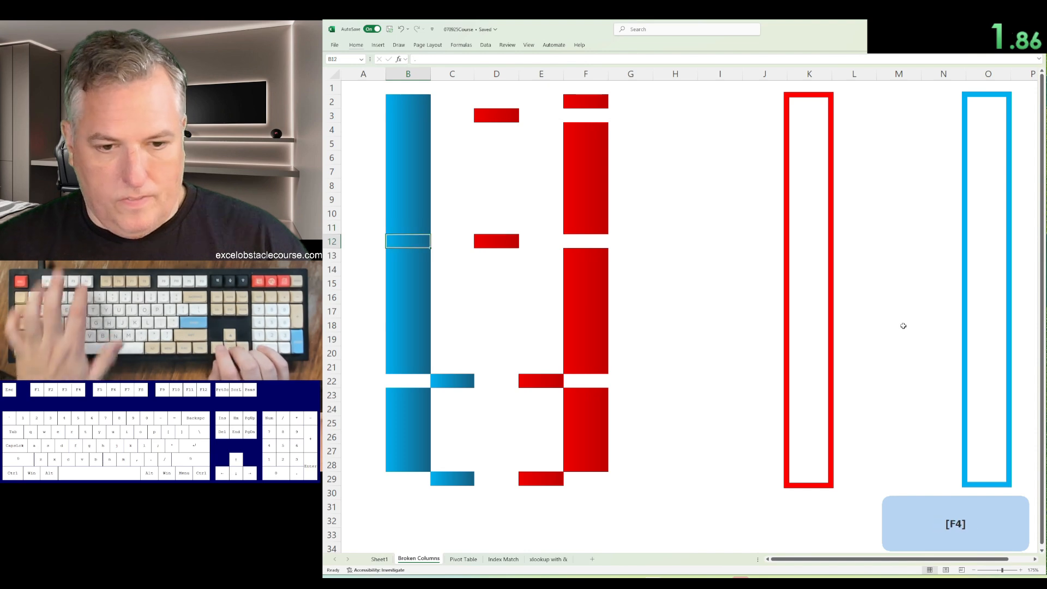
{"action": "key", "text": "ctrl+Down"}
{"action": "key", "text": "Down"}
{"action": "key", "text": "F4"}
{"action": "key", "text": "ctrl+Down"}
{"action": "key", "text": "Down"}
{"action": "key", "text": "F4"}
Step: Insert two cells at D3:E3, shifting cells right to move the first stray red piece into column F
{"action": "key", "text": "ctrl+Up"}
{"action": "key", "text": "ctrl+Right"}
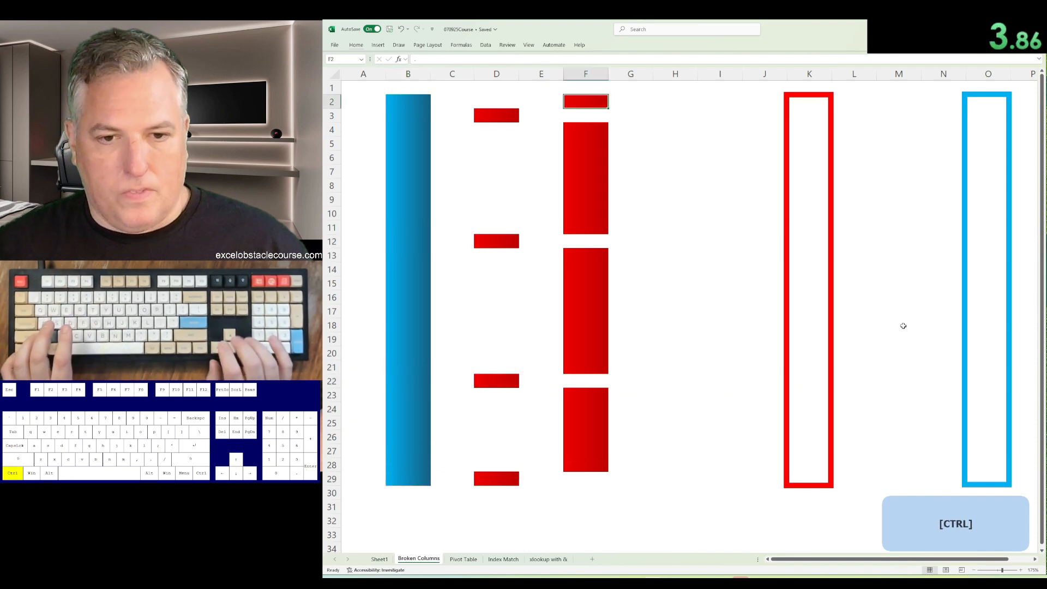
{"action": "key", "text": "Left"}
{"action": "key", "text": "Down"}
{"action": "key", "text": "shift+Left"}
{"action": "key", "text": "ctrl+shift+plus"}
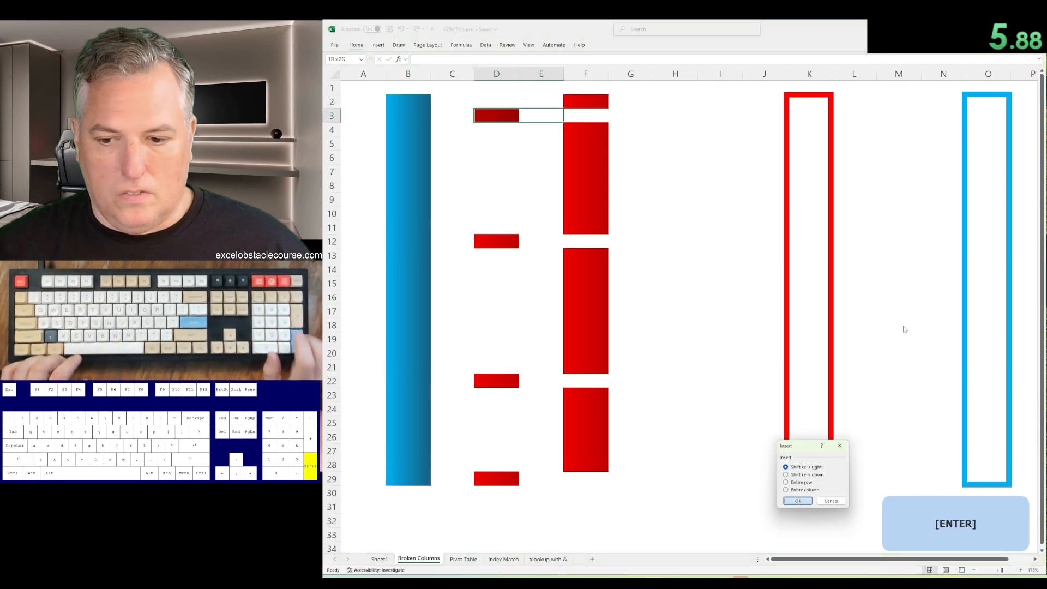
{"action": "key", "text": "Return"}
Step: Repeat the two-cell insertion at D12:E12, D22:E22 and D29:E29 to complete the red column
{"action": "key", "text": "ctrl+Down"}
{"action": "key", "text": "ctrl+Up"}
{"action": "key", "text": "Left"}
{"action": "key", "text": "ctrl+Down"}
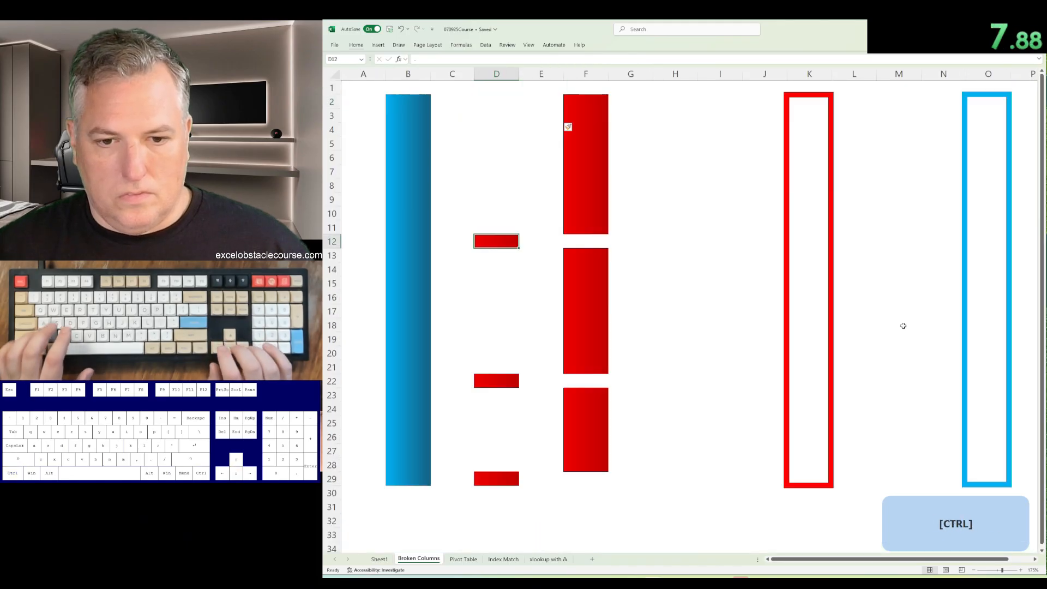
{"action": "key", "text": "shift+Right"}
{"action": "key", "text": "F4"}
{"action": "key", "text": "ctrl+Down"}
{"action": "key", "text": "shift+Right"}
{"action": "key", "text": "F4"}
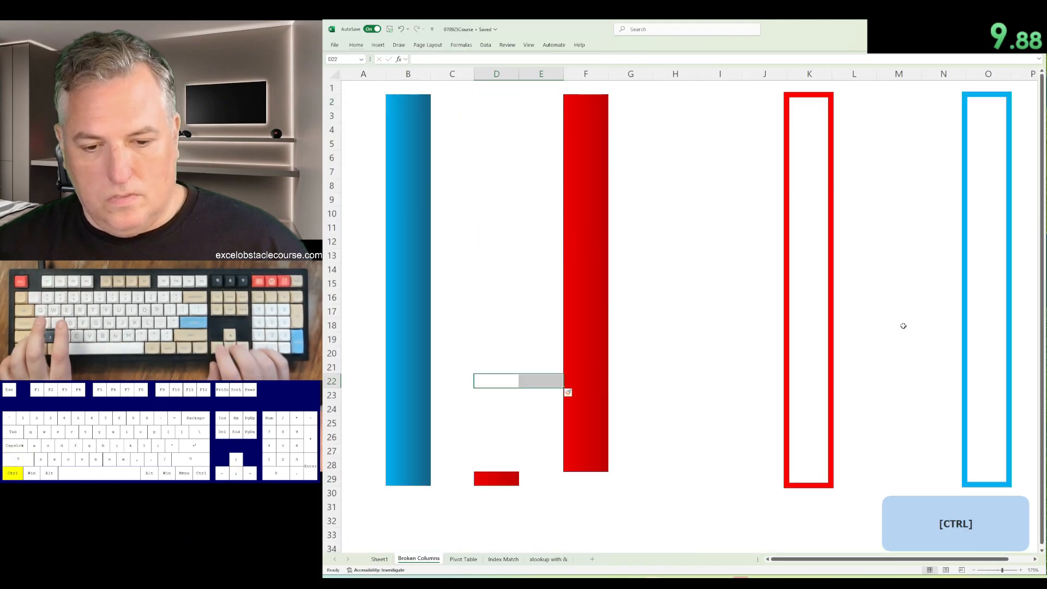
{"action": "key", "text": "ctrl+Down"}
{"action": "key", "text": "shift+Right"}
{"action": "key", "text": "F4"}
Step: Insert five columns at D to shift the red column into the red frame at column K
{"action": "key", "text": "Left"}
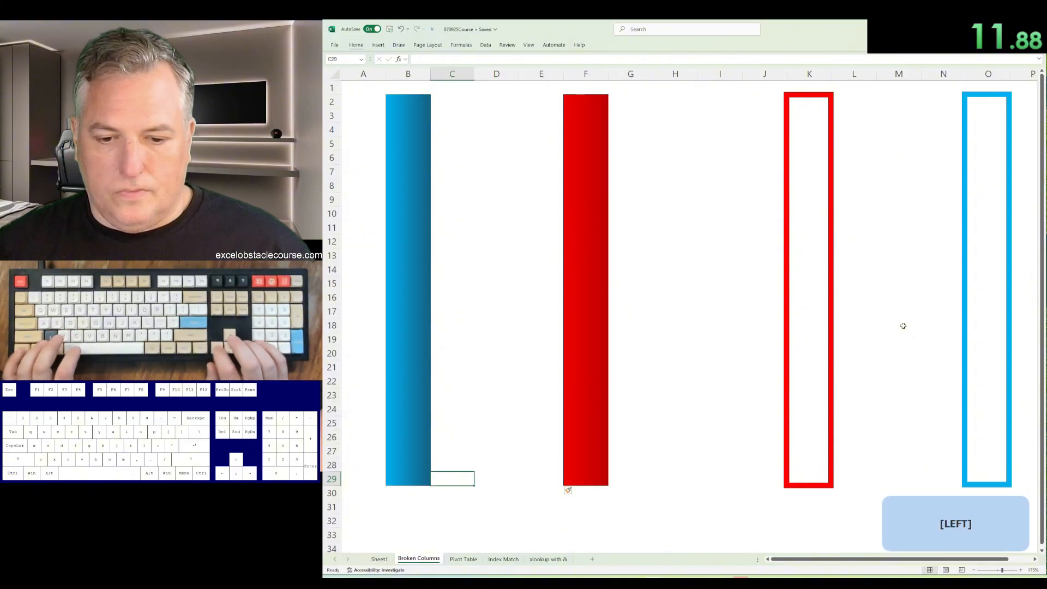
{"action": "key", "text": "ctrl+space"}
{"action": "key", "text": "F4"}
{"action": "key", "text": "F4"}
{"action": "key", "text": "F4"}
{"action": "key", "text": "F4"}
{"action": "key", "text": "F4"}
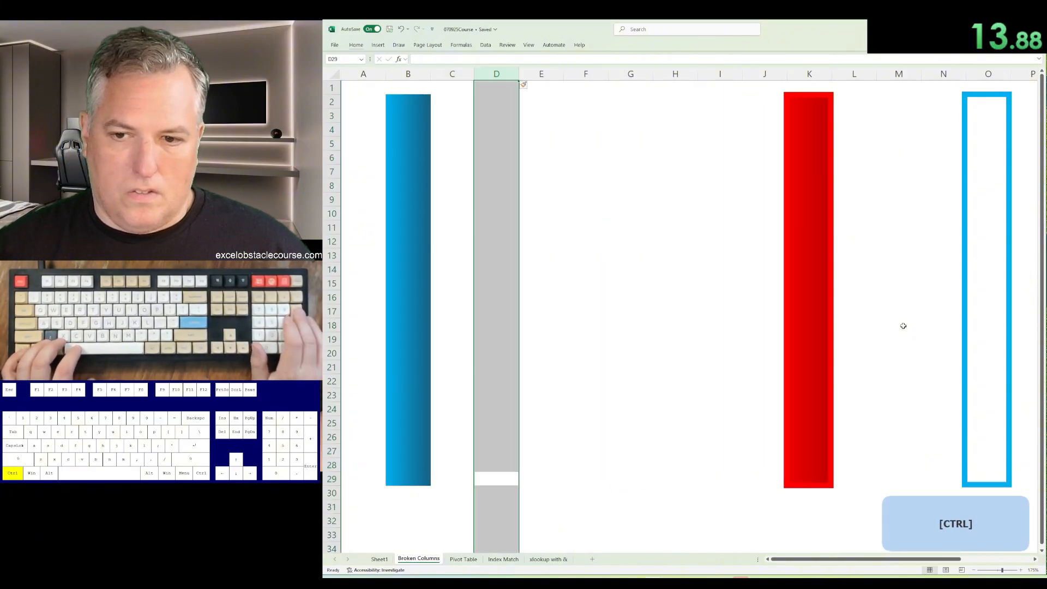
Step: Move the blue column from column B into the blue frame at column O
{"action": "key", "text": "Left"}
{"action": "key", "text": "ctrl+space"}
{"action": "key", "text": "ctrl+c"}
{"action": "key", "text": "ctrl+Up"}
{"action": "key", "text": "ctrl+Right"}
{"action": "key", "text": "Right"}
{"action": "key", "text": "Right"}
{"action": "key", "text": "Right"}
{"action": "key", "text": "Right"}
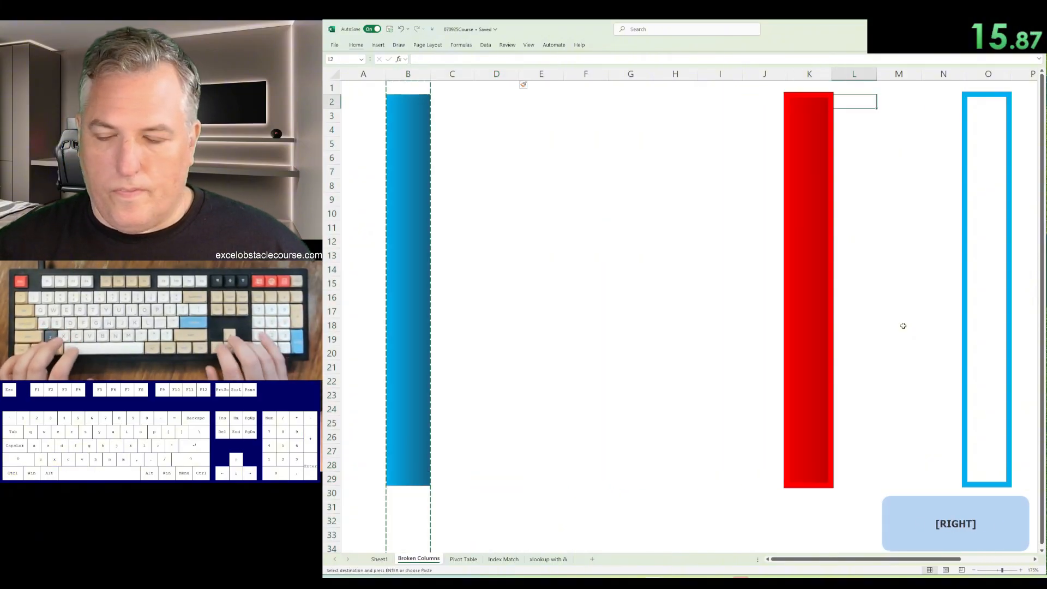
{"action": "key", "text": "ctrl+v"}
Step: Create an empty PivotTable on the existing Pivot Table sheet, using the sales table's name as the source range
{"action": "key", "text": "ctrl+Page_Down"}
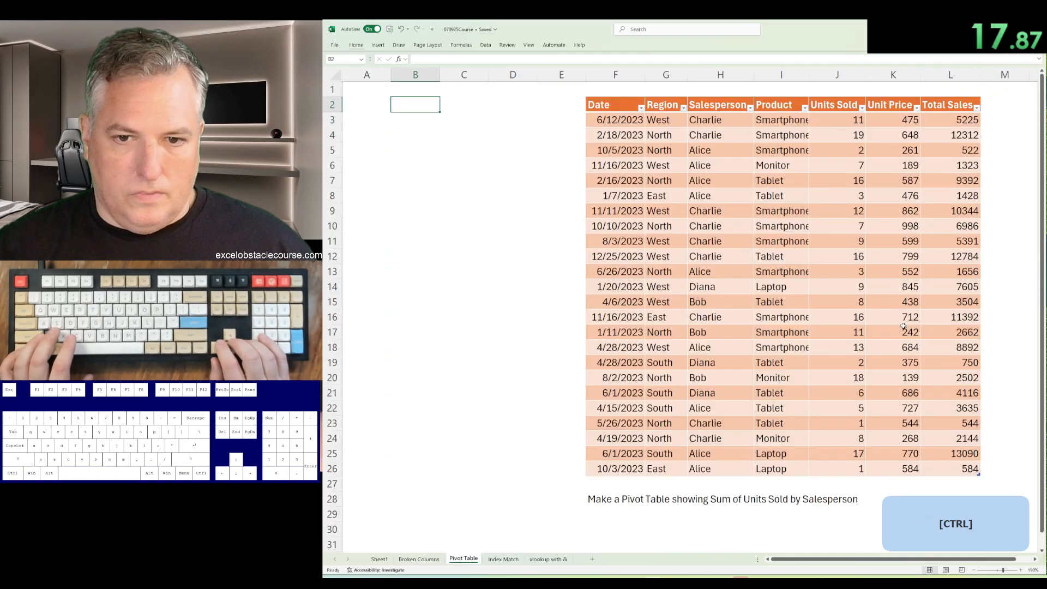
{"action": "key", "text": "d"}
{"action": "key", "text": "p"}
{"action": "key", "text": "Return"}
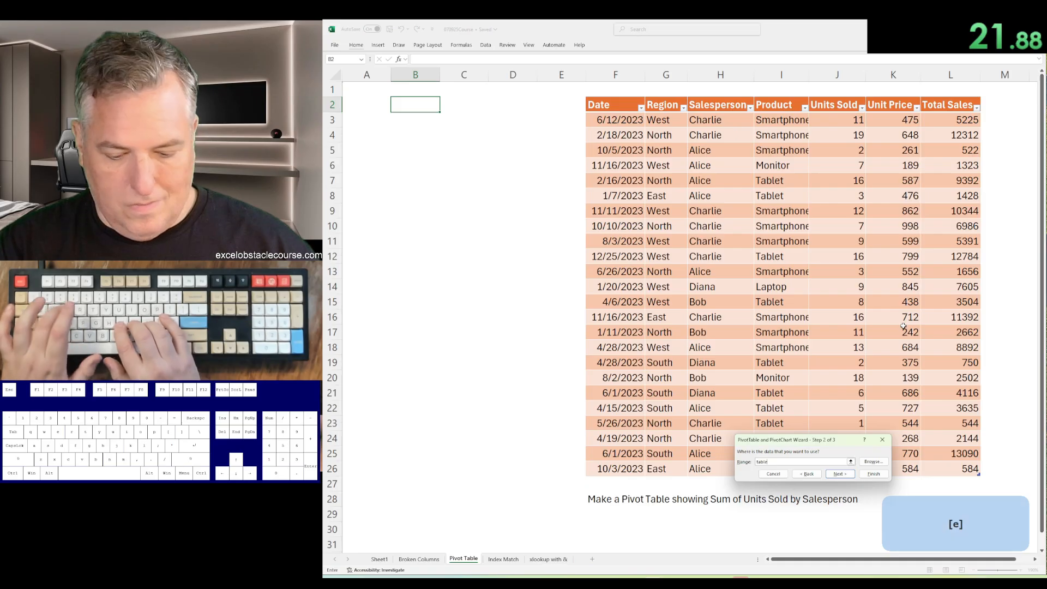
{"action": "key", "text": "Return"}
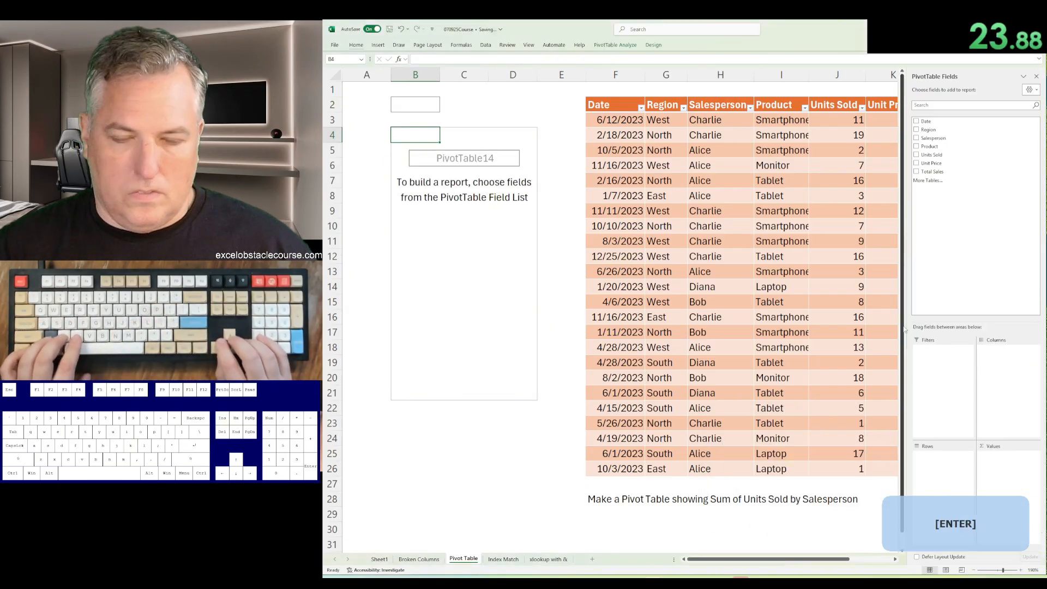
Step: Add Salesperson as rows and Units Sold as summed values to the new PivotTable
{"action": "key", "text": "shift+F6"}
{"action": "key", "text": "Down"}
{"action": "key", "text": "Down"}
{"action": "key", "text": "Down"}
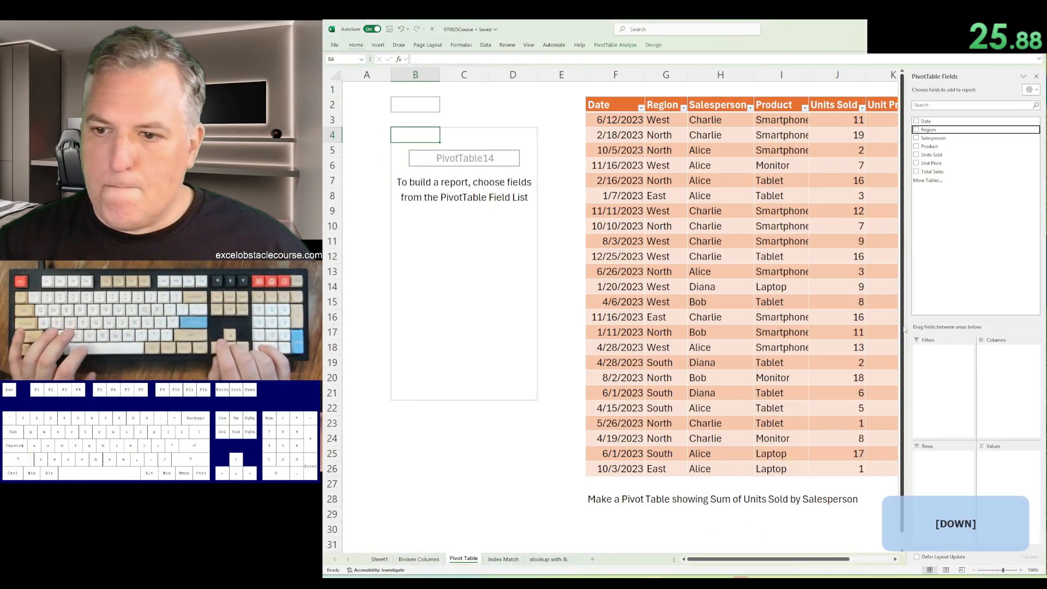
{"action": "key", "text": "space"}
{"action": "key", "text": "Down"}
{"action": "key", "text": "space"}
{"action": "key", "text": "Escape"}
Step: On the Index Match sheet, begin an INDEX formula in B25 with $H$5:$L$14 as its absolute array
{"action": "key", "text": "ctrl+Page_Down"}
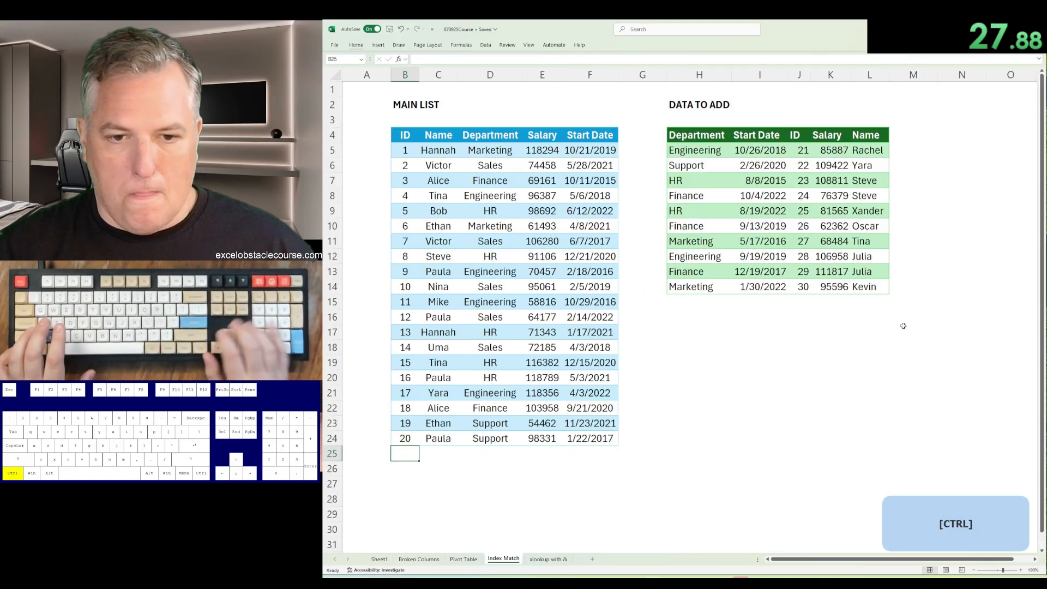
{"action": "type", "text": "=index("}
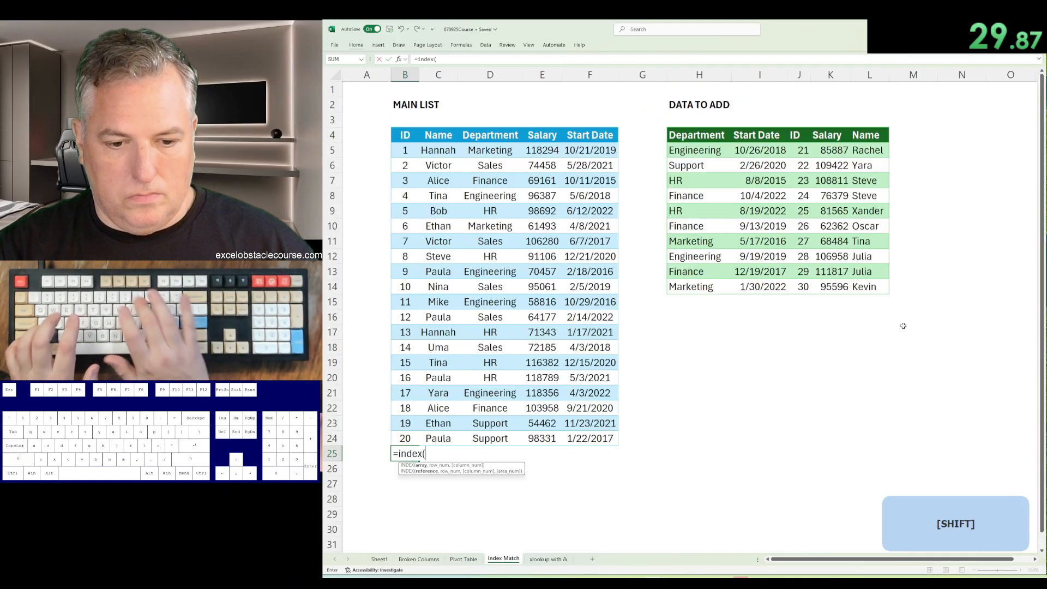
{"action": "key", "text": "Down"}
{"action": "key", "text": "ctrl+shift+Right"}
{"action": "key", "text": "ctrl+shift+Down"}
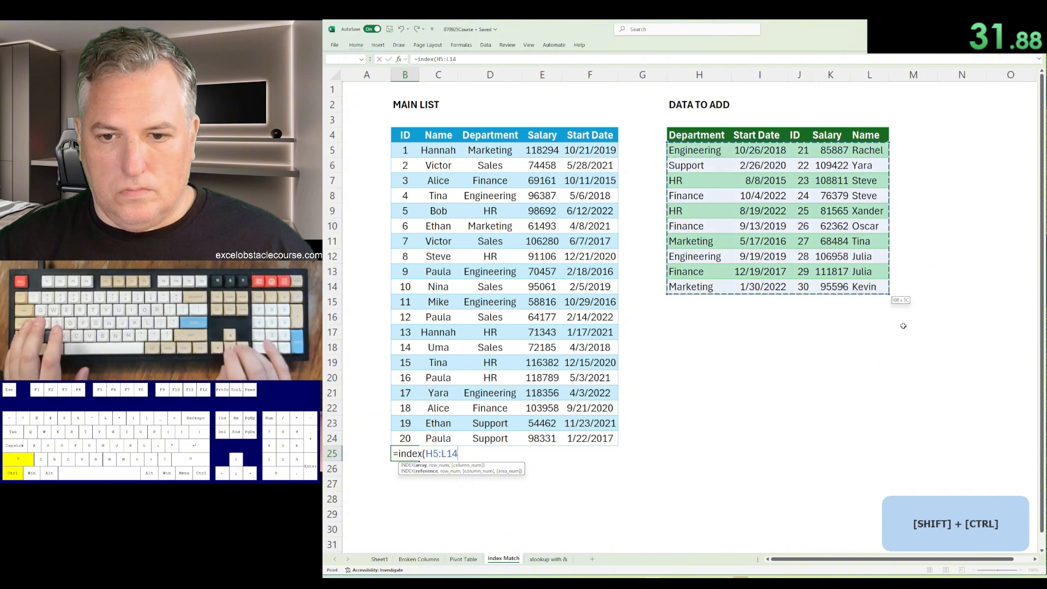
{"action": "type", "text": ","}
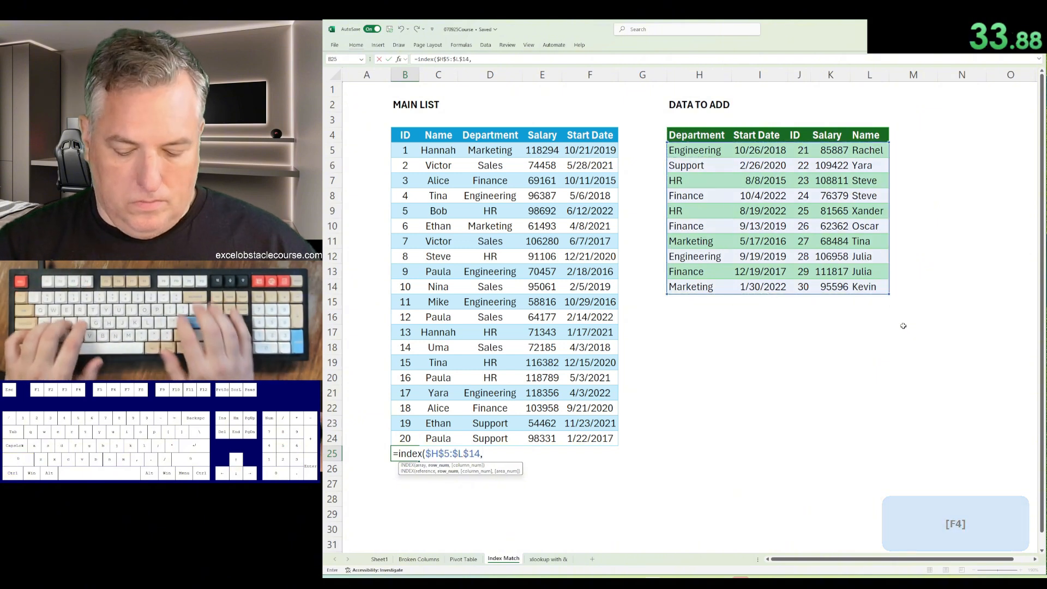
Step: Complete the INDEX formula in B25 with row number 0 and MATCH(B4,$H$4:$L$4,0) as its column number
{"action": "type", "text": "0,match("}
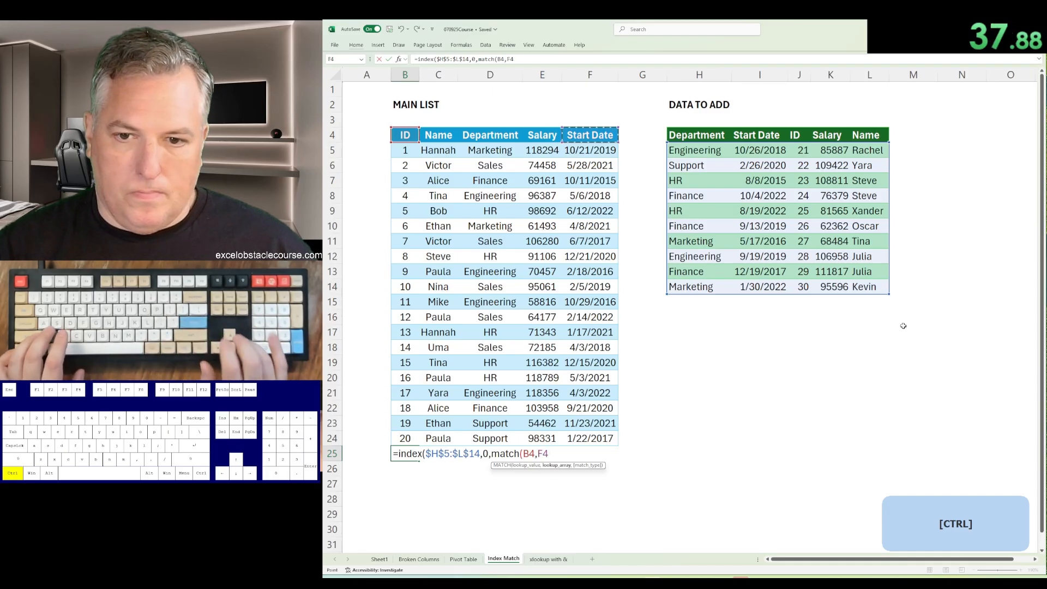
{"action": "key", "text": "ctrl+Right"}
{"action": "key", "text": "ctrl+shift+Right"}
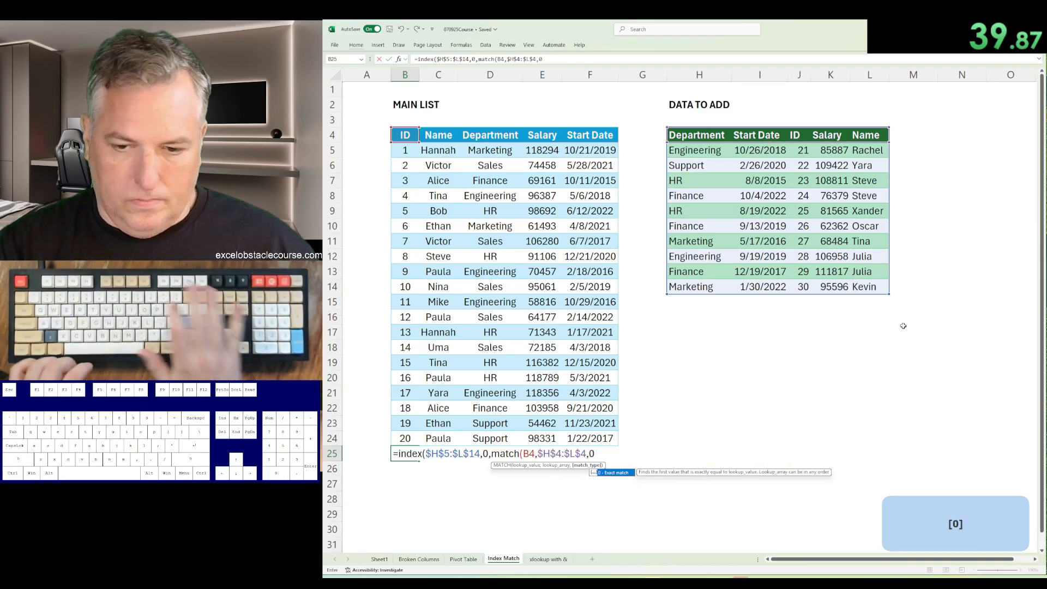
{"action": "type", "text": ",0"}
{"action": "key", "text": "Return"}
Step: Fill the INDEX/MATCH formula from B25 across to F25
{"action": "key", "text": "Up"}
{"action": "key", "text": "shift+Right"}
{"action": "key", "text": "shift+Right"}
{"action": "key", "text": "shift+Right"}
{"action": "key", "text": "shift+Right"}
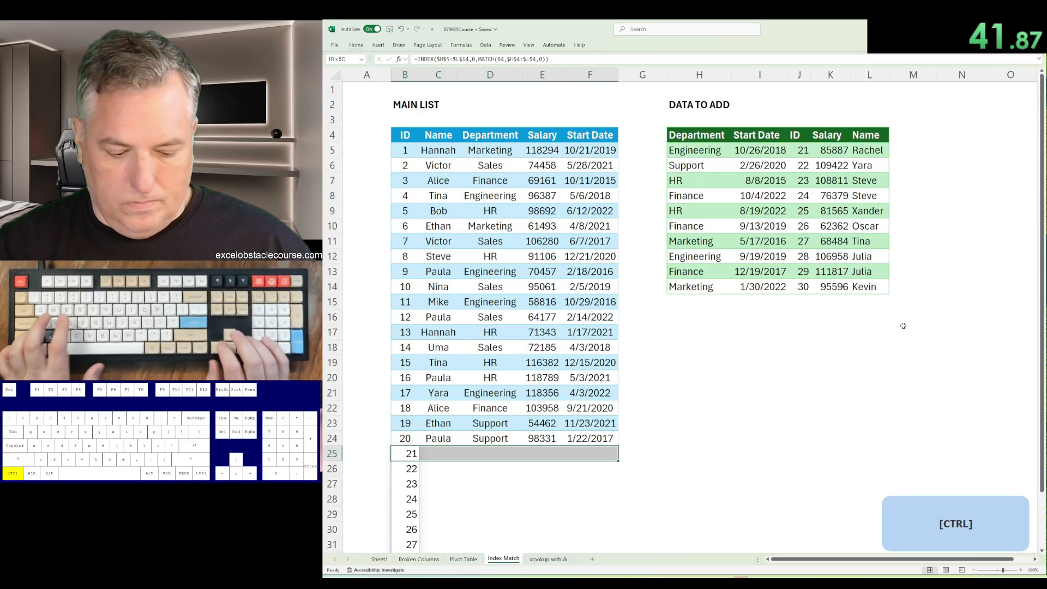
Step: On the xlookup with & sheet, begin an XLOOKUP in G3 with D3:D12&E3:E12 as its lookup value
{"action": "key", "text": "ctrl+Page_Down"}
{"action": "type", "text": "=xlookup("}
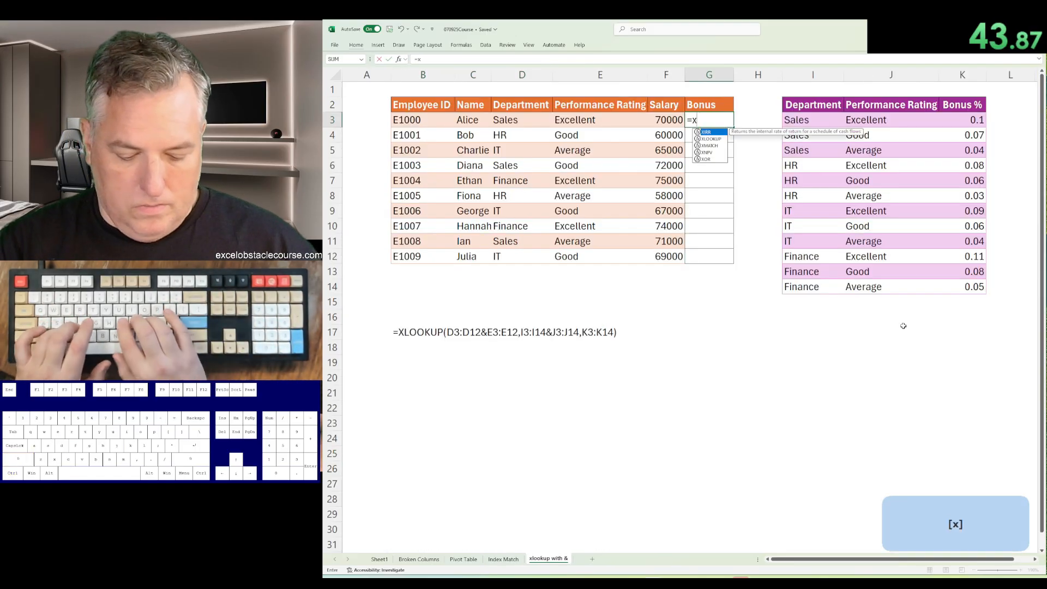
{"action": "key", "text": "Left"}
{"action": "key", "text": "Left"}
{"action": "key", "text": "Left"}
{"action": "key", "text": "ctrl+shift+Down"}
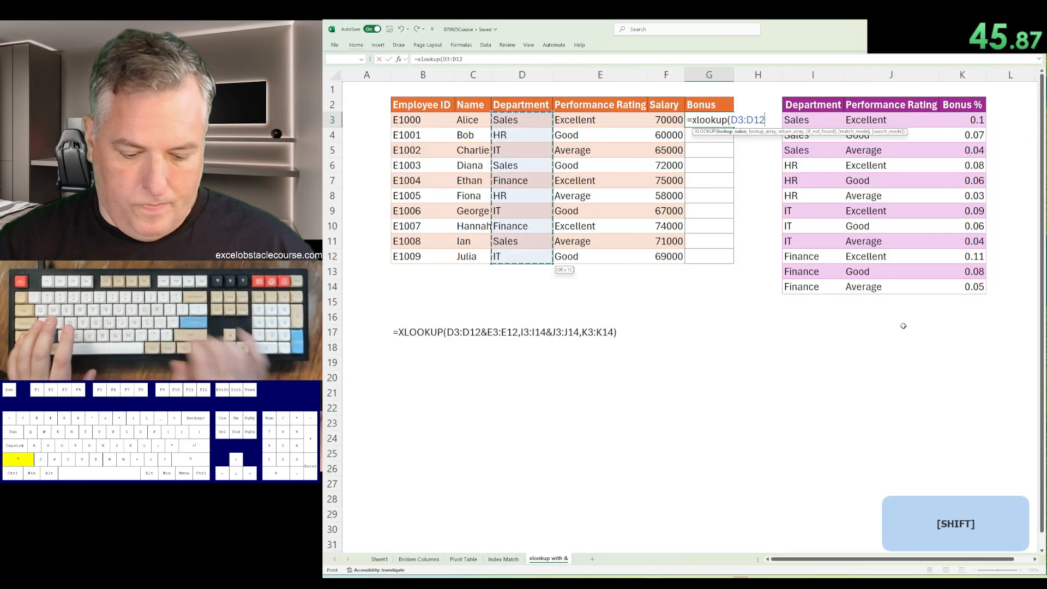
{"action": "type", "text": "&"}
{"action": "key", "text": "Left"}
{"action": "key", "text": "Left"}
{"action": "key", "text": "ctrl+shift+Down"}
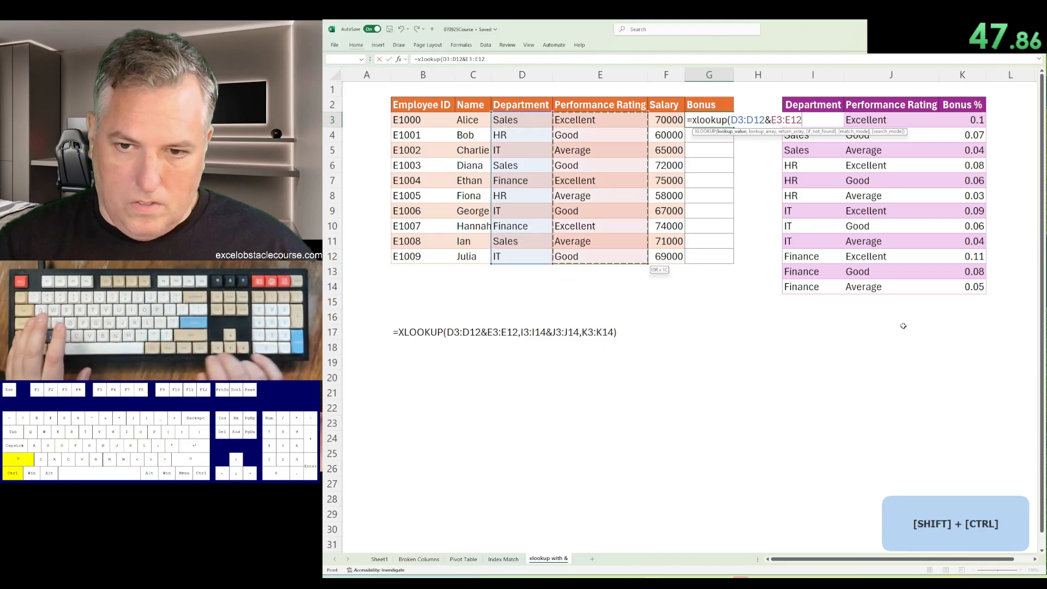
Step: Add I3:I14&J3:J14 as the lookup array of the XLOOKUP formula
{"action": "type", "text": ","}
{"action": "key", "text": "ctrl+Right"}
{"action": "key", "text": "ctrl+shift+Down"}
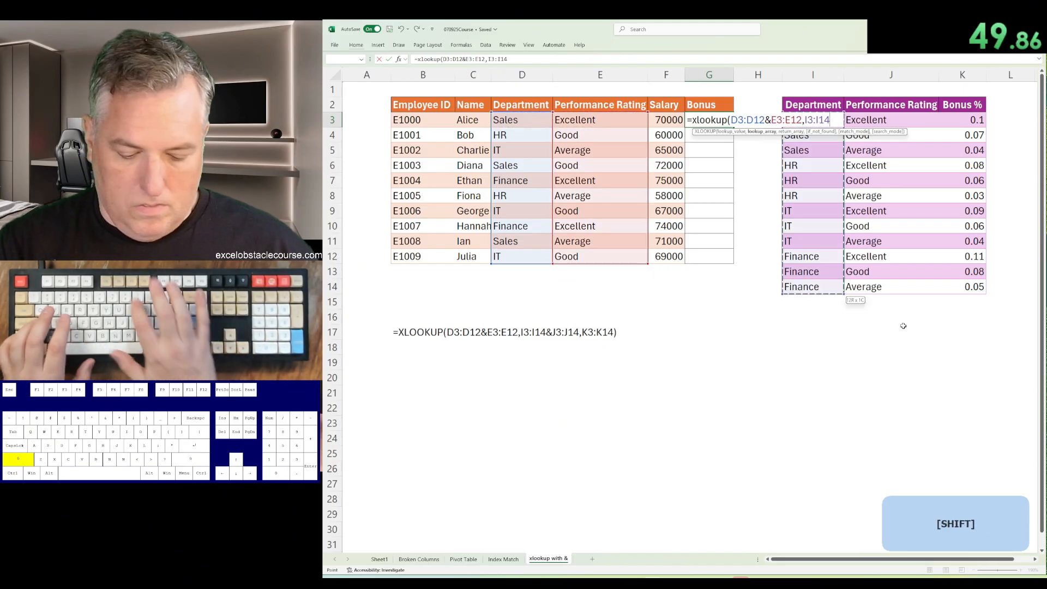
{"action": "type", "text": "&"}
{"action": "key", "text": "Right"}
{"action": "key", "text": "Right"}
{"action": "key", "text": "Right"}
{"action": "key", "text": "ctrl+shift+Down"}
{"action": "type", "text": ","}
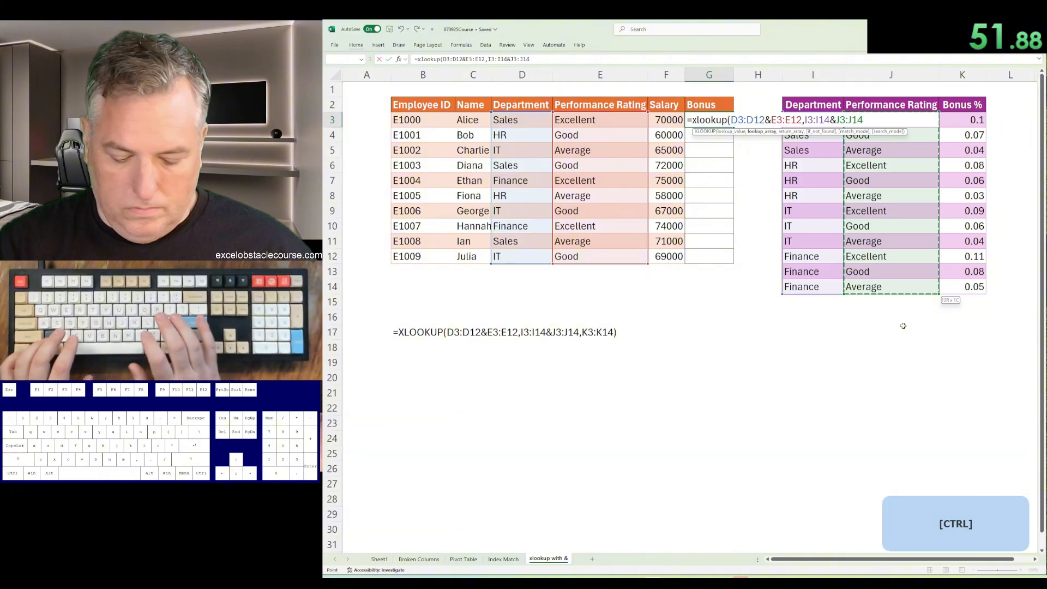
Step: Complete the XLOOKUP with K3:K14 as its return array, and make cell G4 bold
{"action": "key", "text": "ctrl+Right"}
{"action": "key", "text": "ctrl+shift+Down"}
{"action": "key", "text": "Return"}
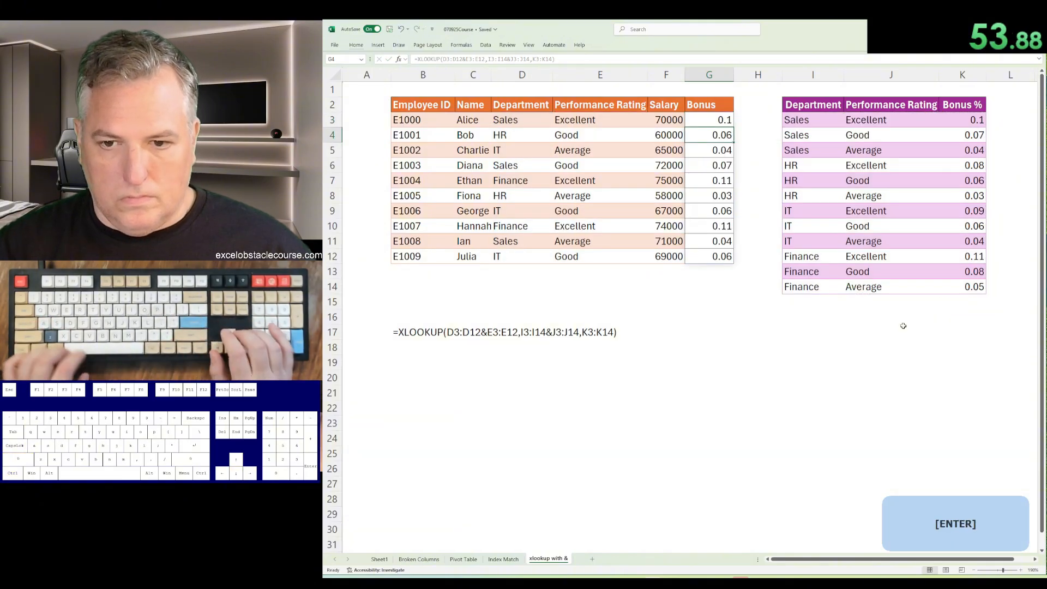
{"action": "key", "text": "ctrl+b"}
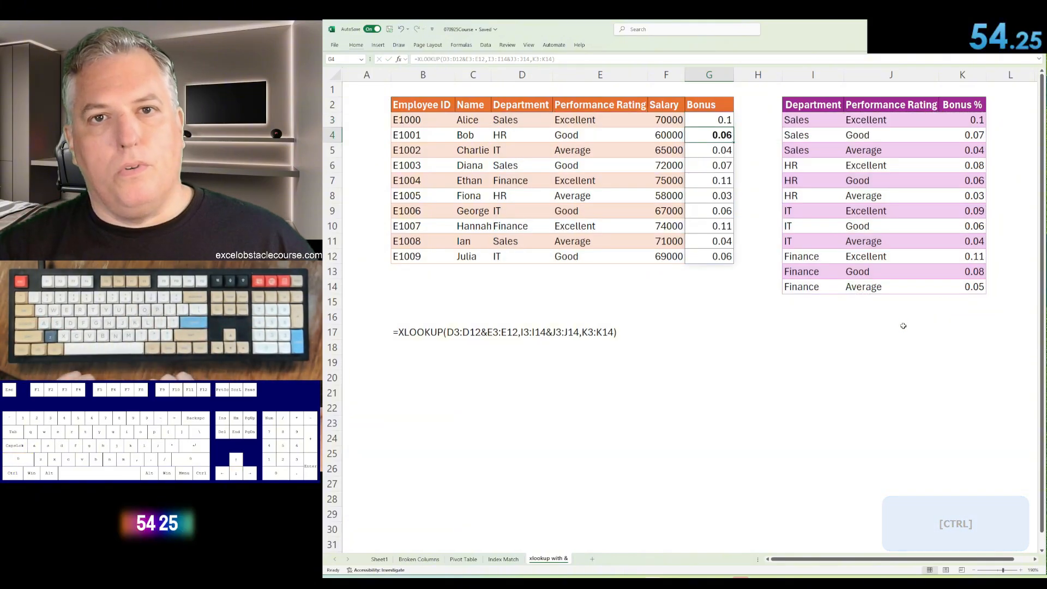
Step: Record 0:54.25 as the result of attempt 11 in C13 on Sheet1, and go back to the Broken Columns sheet
{"action": "key", "text": "ctrl+Page_Up"}
{"action": "key", "text": "ctrl+Page_Up"}
{"action": "key", "text": "ctrl+Page_Up"}
{"action": "key", "text": "ctrl+Page_Up"}
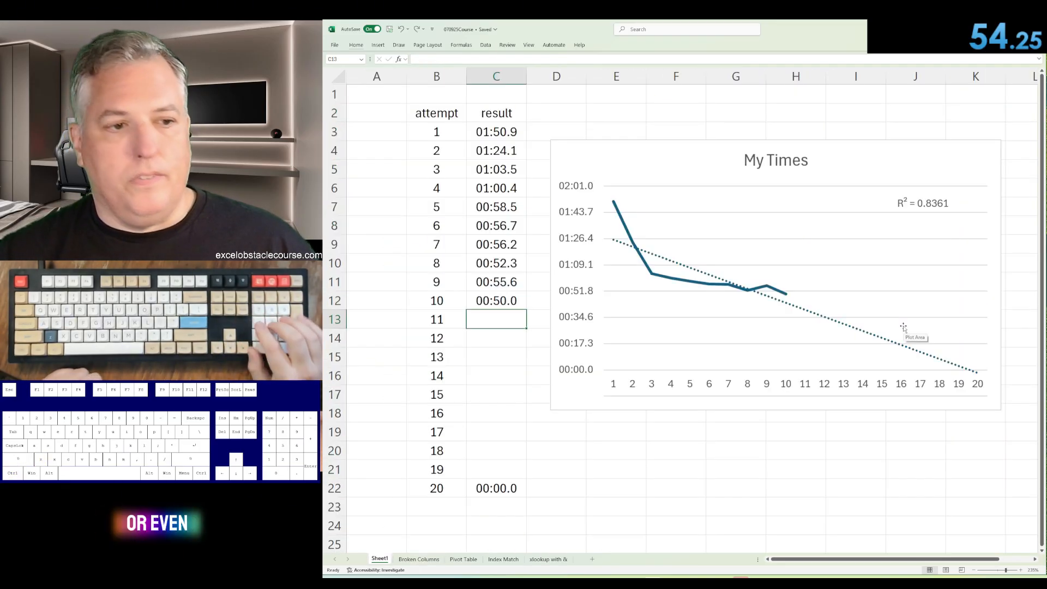
{"action": "type", "text": "0:\""}
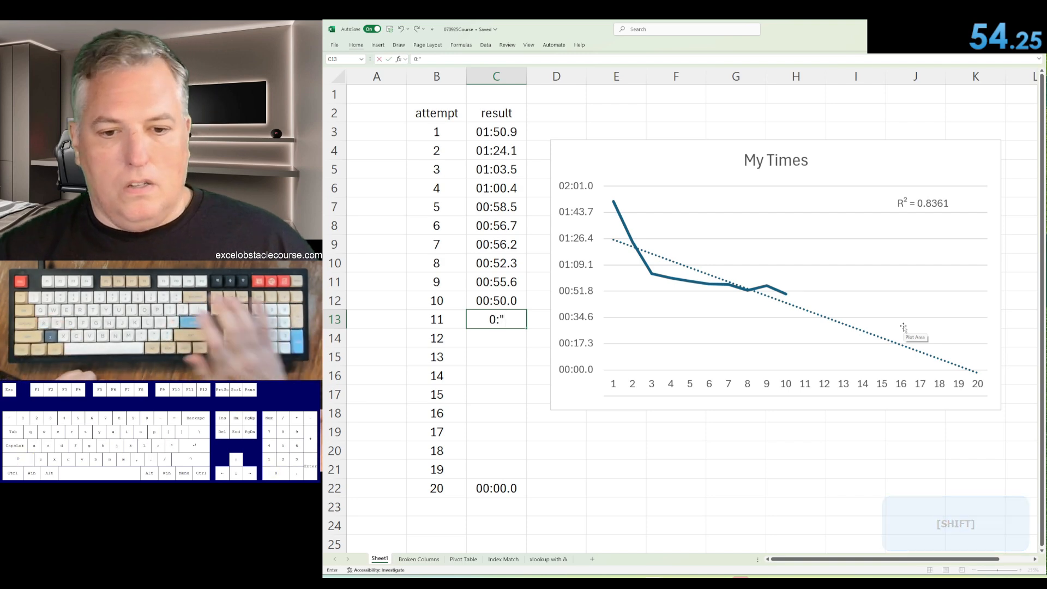
{"action": "key", "text": "BackSpace"}
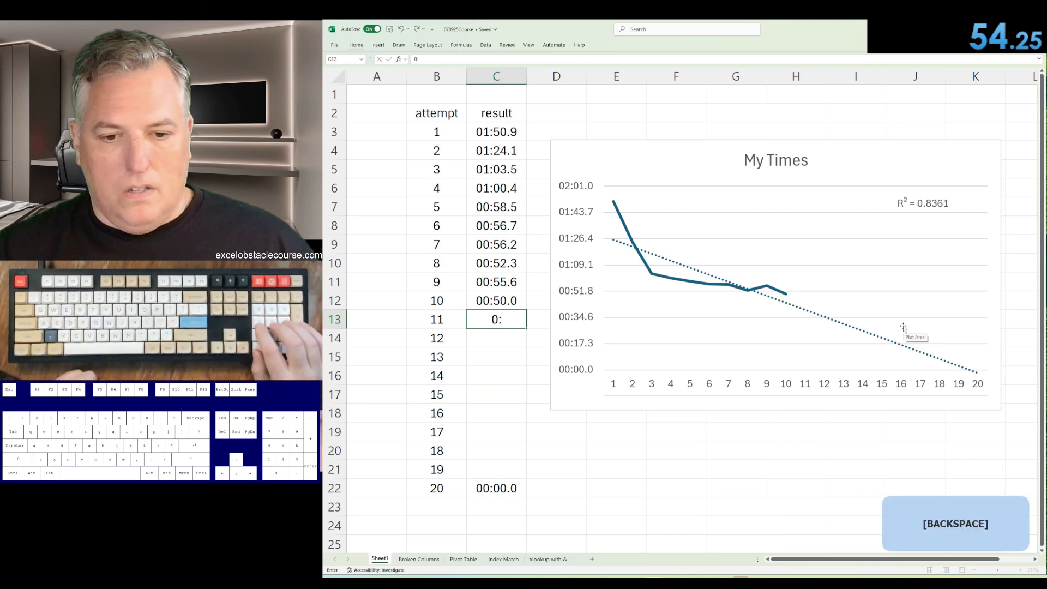
{"action": "type", "text": "54.25"}
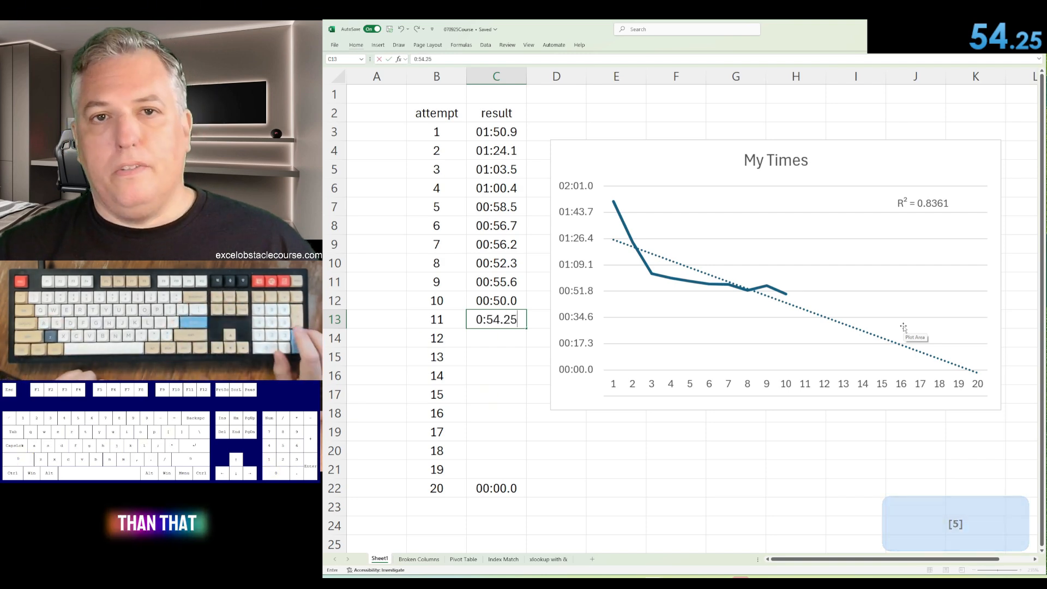
{"action": "key", "text": "Return"}
{"action": "key", "text": "ctrl+Page_Down"}
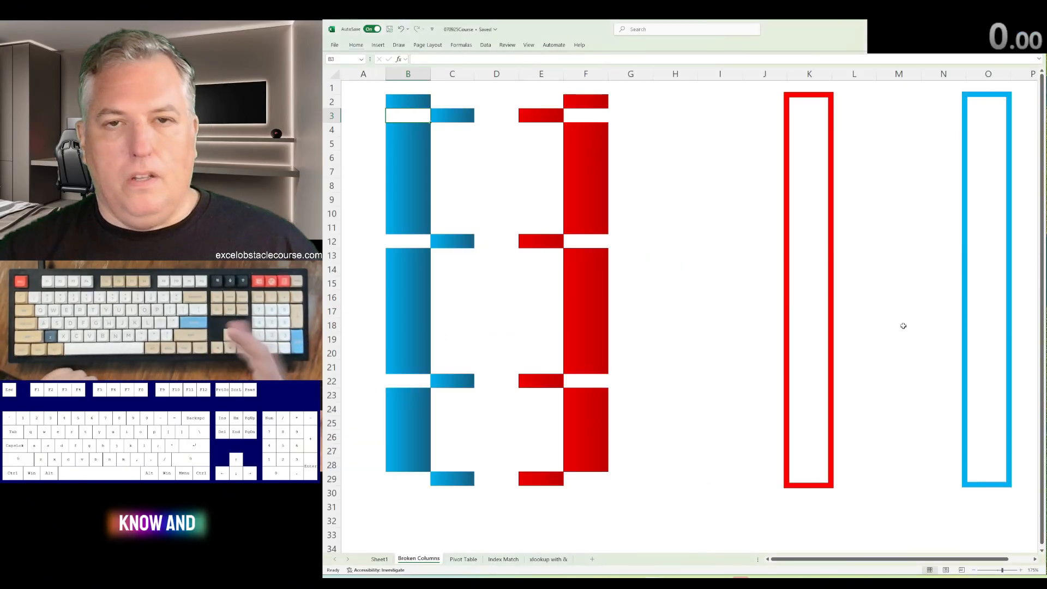
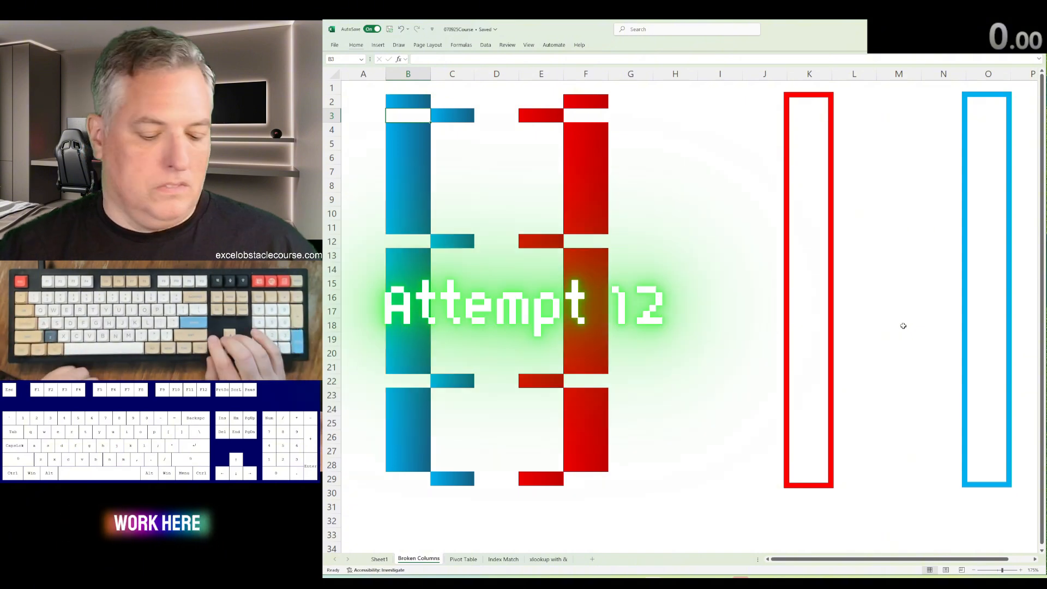
Step: Delete the blank gap cells B3, B12, B22 and B29, shifting the remaining cells left
{"action": "key", "text": "ctrl+minus"}
{"action": "key", "text": "Return"}
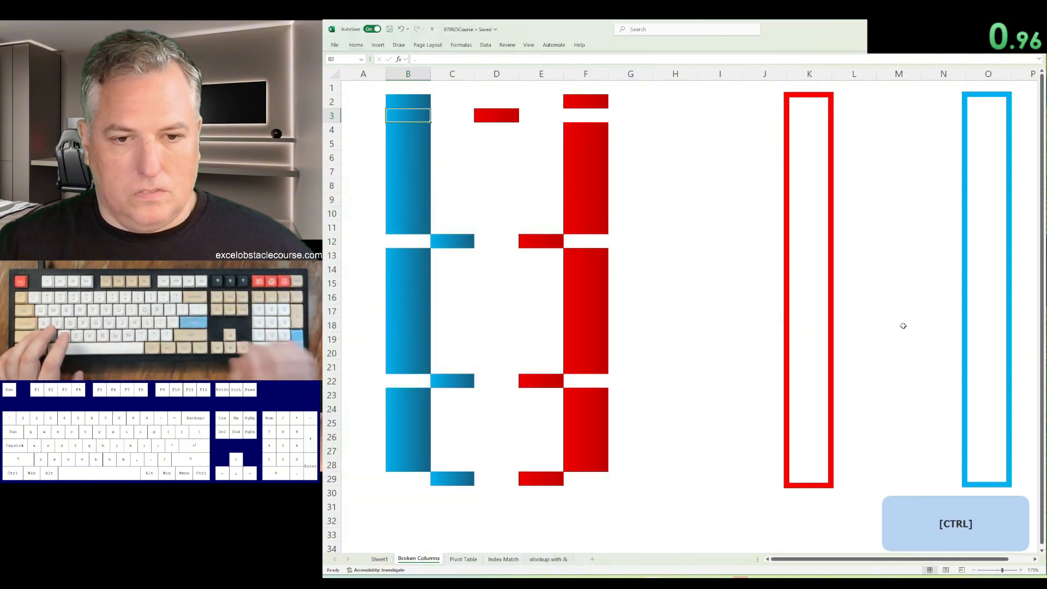
{"action": "key", "text": "ctrl+Down"}
{"action": "key", "text": "Down"}
{"action": "key", "text": "F4"}
{"action": "key", "text": "ctrl+Down"}
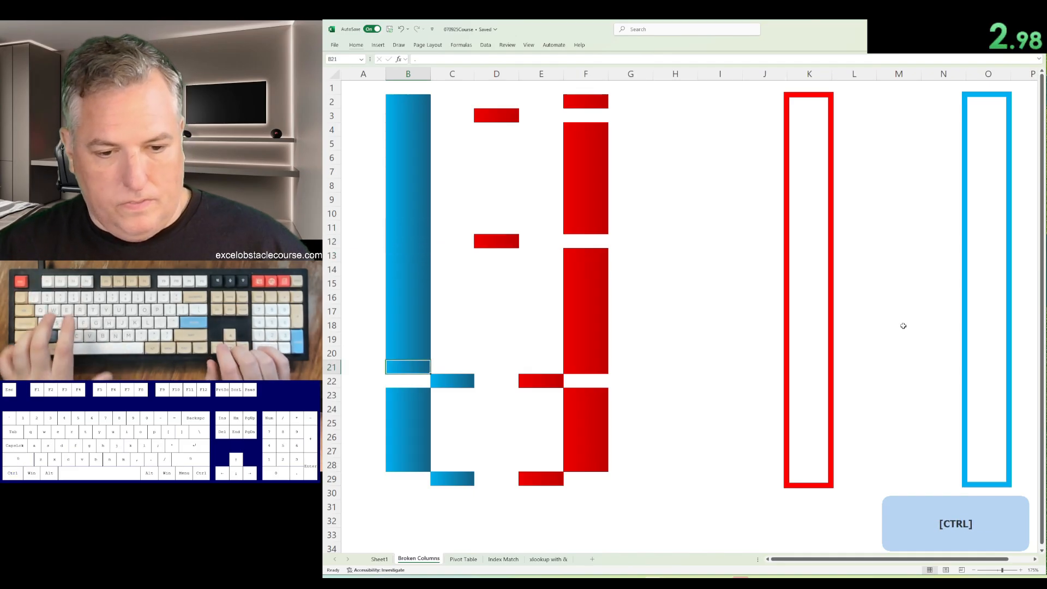
{"action": "key", "text": "Down"}
{"action": "key", "text": "F4"}
{"action": "key", "text": "ctrl+Down"}
{"action": "key", "text": "Down"}
{"action": "key", "text": "F4"}
Step: Try inserting cells at C29:D29, shifting the existing cells right
{"action": "key", "text": "Right"}
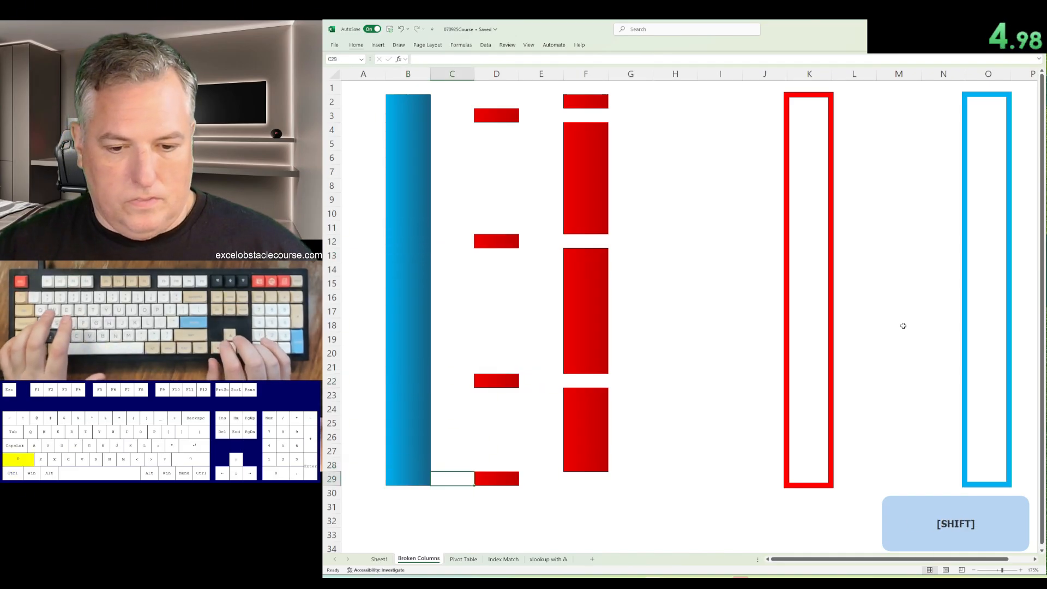
{"action": "key", "text": "shift+Right"}
{"action": "key", "text": "ctrl+plus"}
{"action": "key", "text": "Return"}
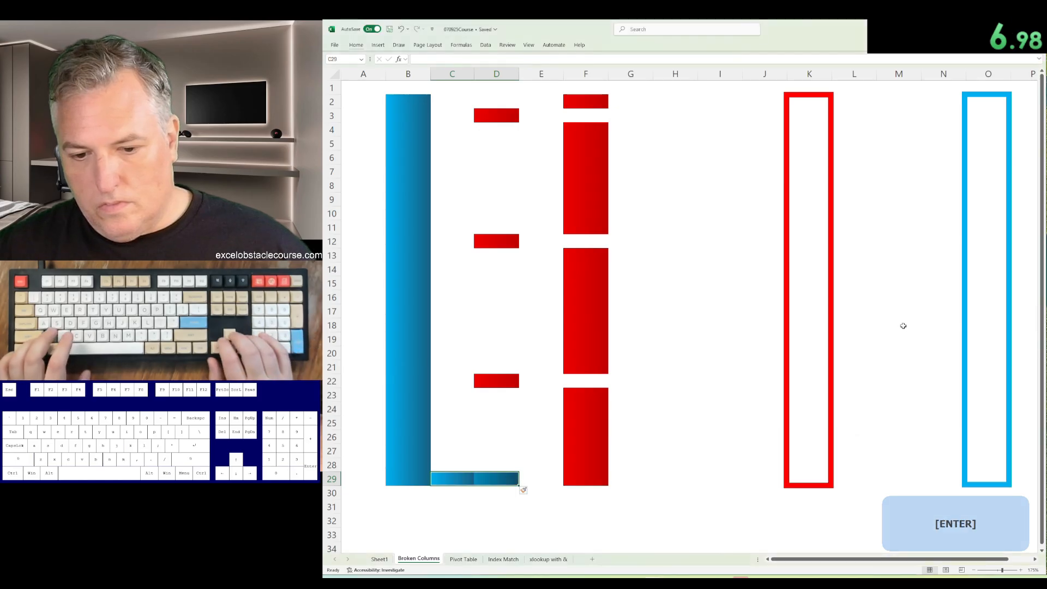
Step: Undo the inserted cells at row 29 and all the cell deletions in column B
{"action": "key", "text": "Up"}
{"action": "key", "text": "ctrl+z"}
{"action": "key", "text": "ctrl+z"}
{"action": "key", "text": "ctrl+z"}
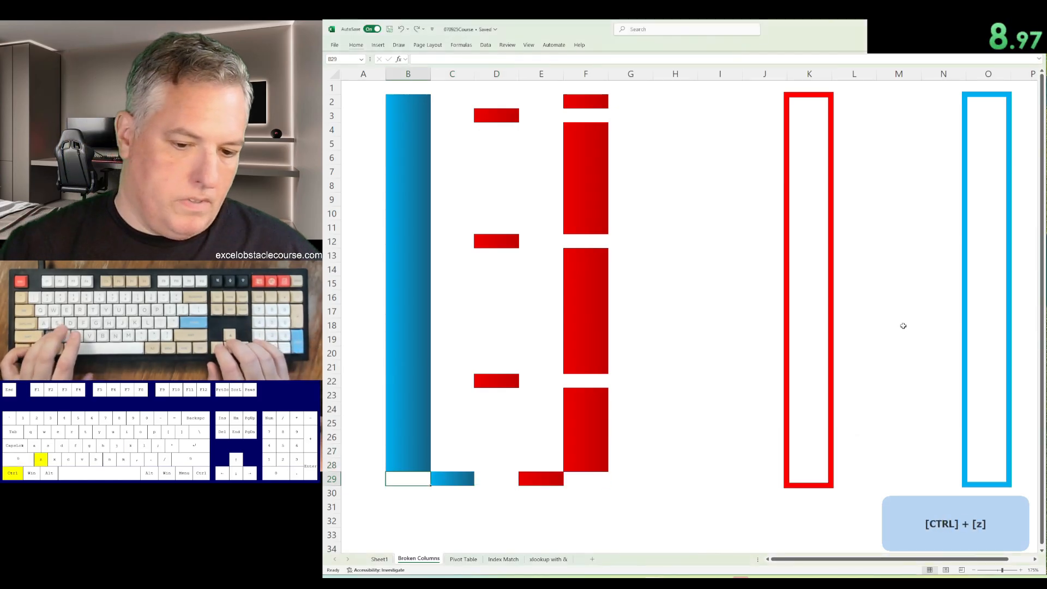
{"action": "key", "text": "ctrl+z"}
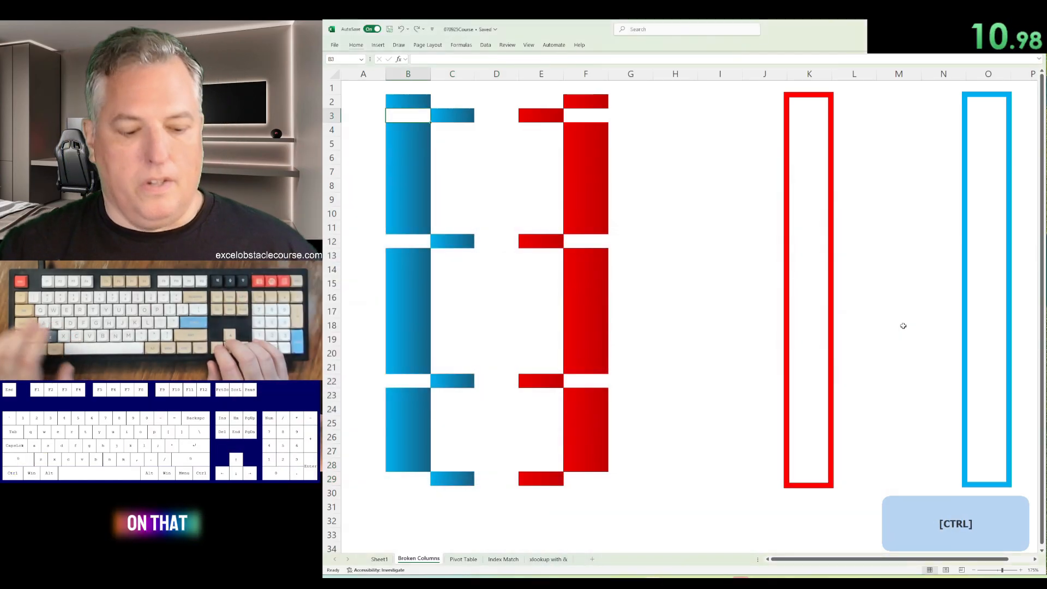
{"action": "key", "text": "Escape"}
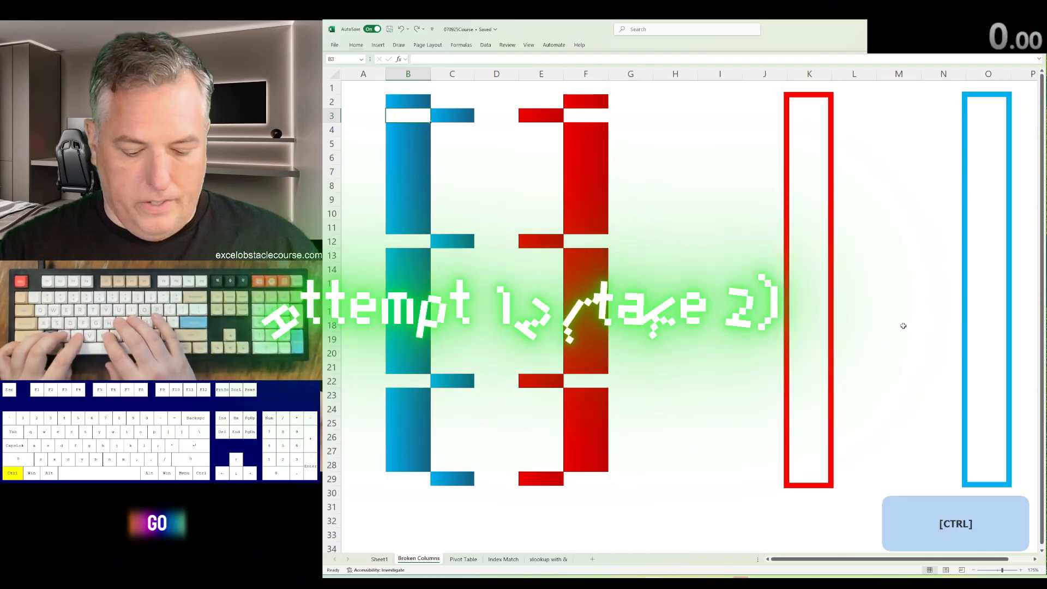
{"action": "key", "text": "ctrl+KP_Multiply"}
{"action": "key", "text": "ctrl+minus"}
{"action": "key", "text": "Escape"}
{"action": "key", "text": "Left"}
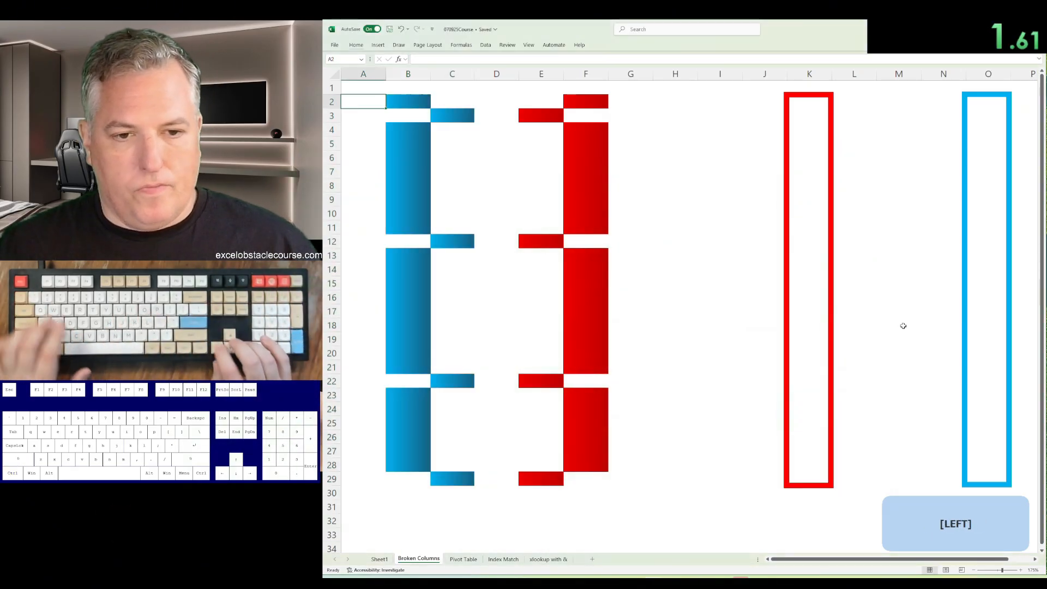
{"action": "key", "text": "Right"}
{"action": "key", "text": "Down"}
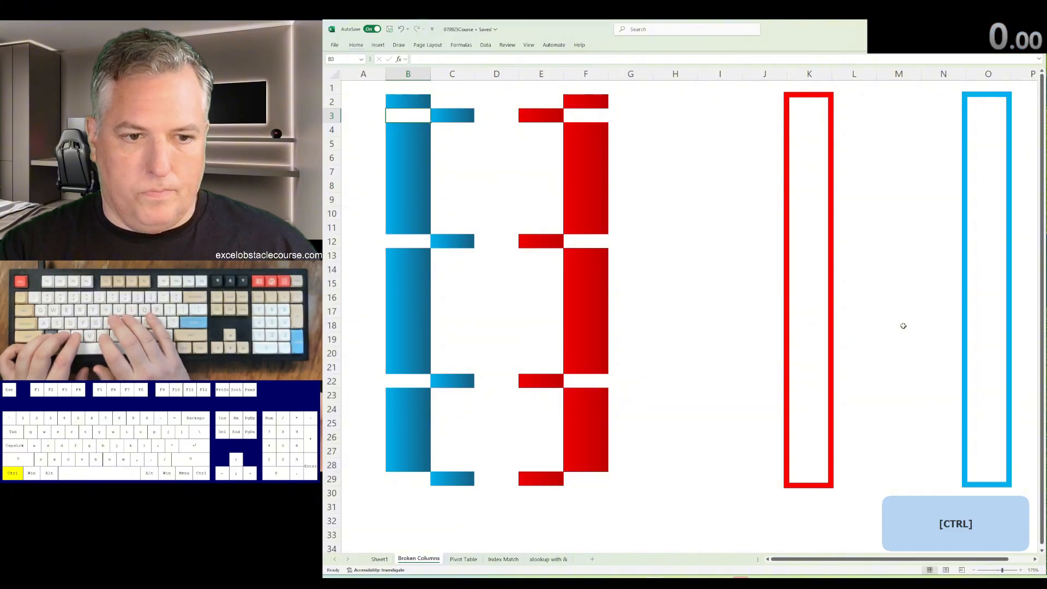
Step: Close the gaps in blue column B by deleting blank cells B3, B12, B22 and B29, shifting cells left
{"action": "key", "text": "ctrl+minus"}
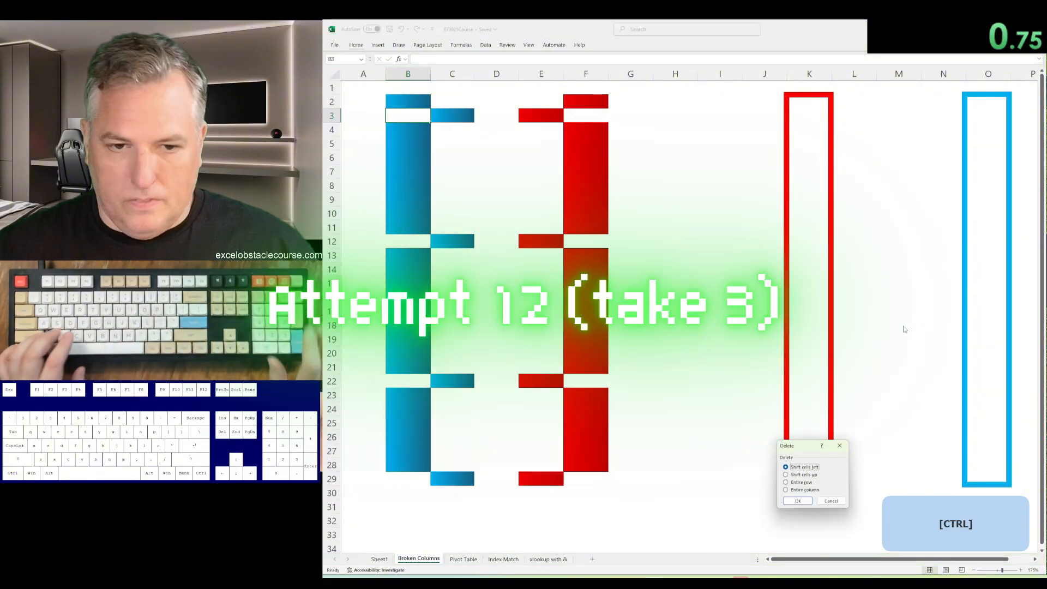
{"action": "key", "text": "Return"}
{"action": "key", "text": "ctrl+Down"}
{"action": "key", "text": "ctrl+minus"}
{"action": "key", "text": "Return"}
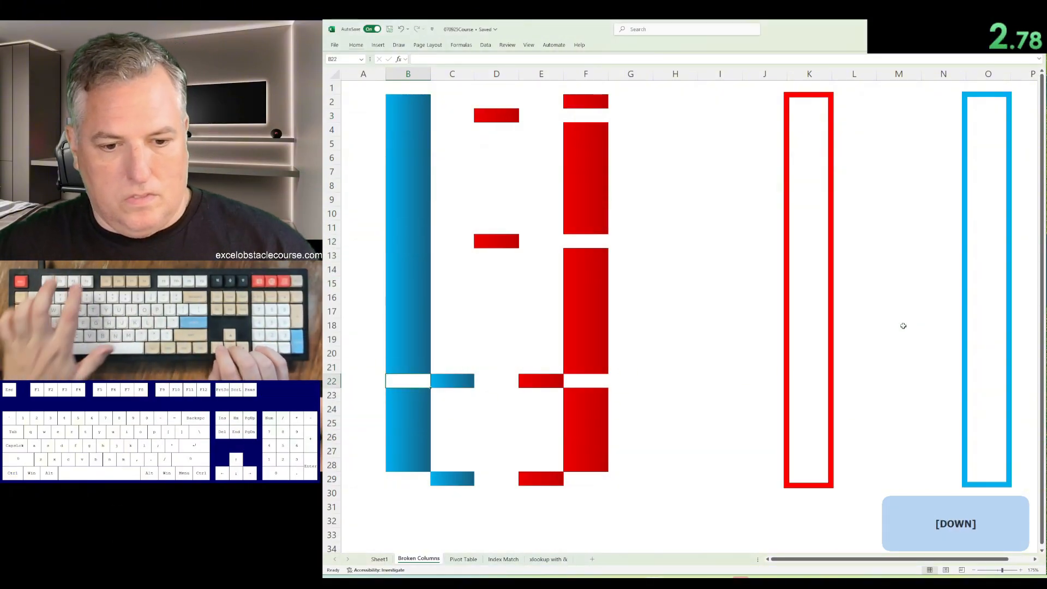
{"action": "key", "text": "F4"}
{"action": "key", "text": "ctrl+Down"}
{"action": "key", "text": "Down"}
{"action": "key", "text": "F4"}
Step: Insert two cells at D29:E29 and at D22:E22, shifting the red cells right into column F
{"action": "key", "text": "Right"}
{"action": "key", "text": "Right"}
{"action": "key", "text": "shift+Right"}
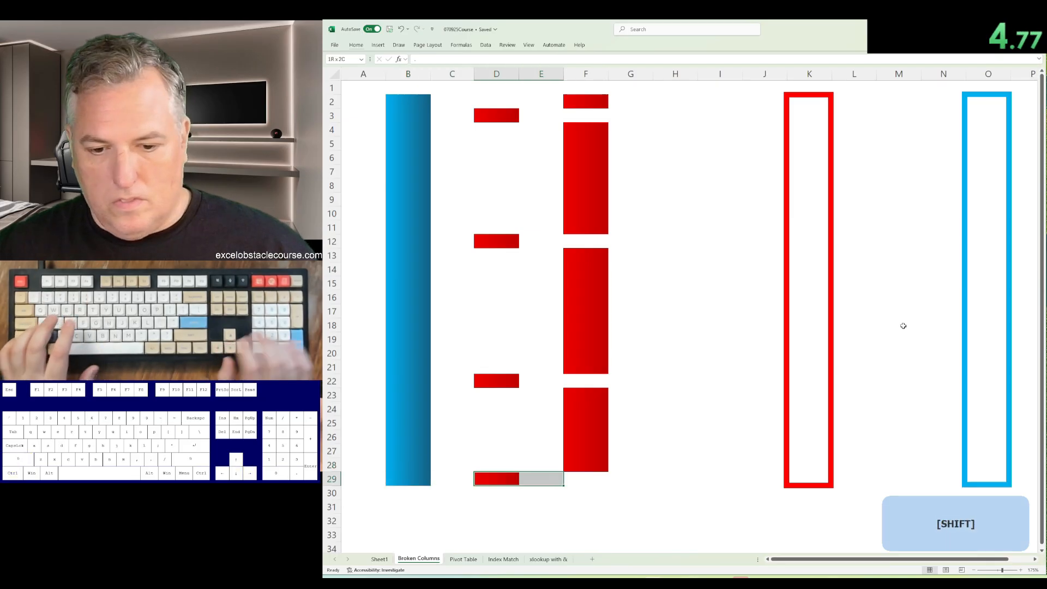
{"action": "key", "text": "ctrl+plus"}
{"action": "key", "text": "Return"}
{"action": "key", "text": "ctrl+Up"}
{"action": "key", "text": "shift+Right"}
{"action": "key", "text": "ctrl+plus"}
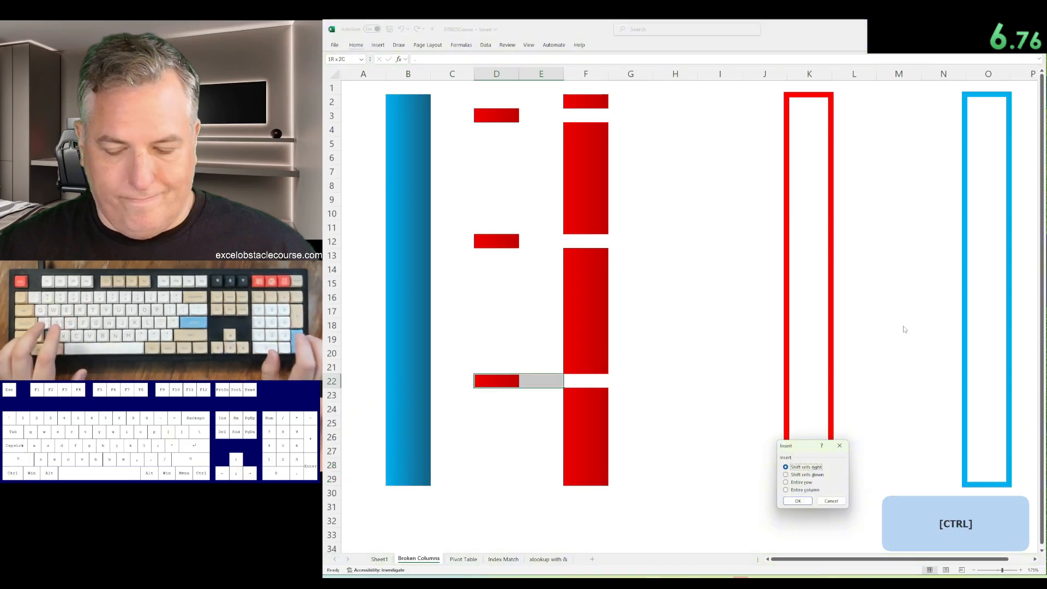
{"action": "key", "text": "Return"}
Step: Insert two cells at D12:E12 and at D3:E3, shifting the red cells right into column F
{"action": "key", "text": "ctrl+Up"}
{"action": "key", "text": "shift+Right"}
{"action": "key", "text": "ctrl+plus"}
{"action": "key", "text": "Return"}
{"action": "key", "text": "ctrl+Up"}
{"action": "key", "text": "shift+Right"}
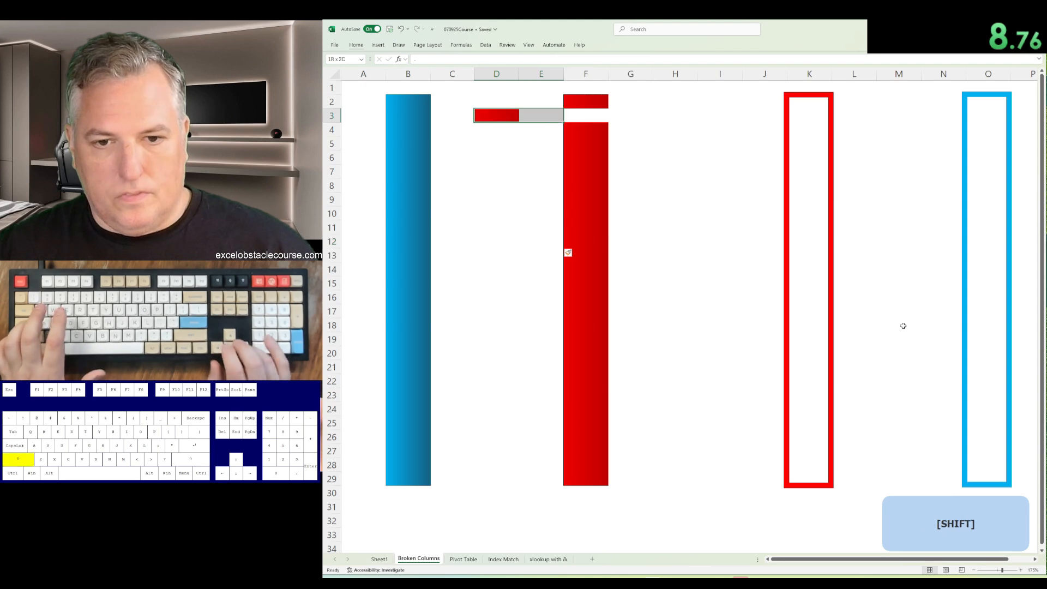
{"action": "key", "text": "ctrl+plus"}
{"action": "key", "text": "Return"}
Step: Move the red column F into the red frame at column K
{"action": "key", "text": "Right"}
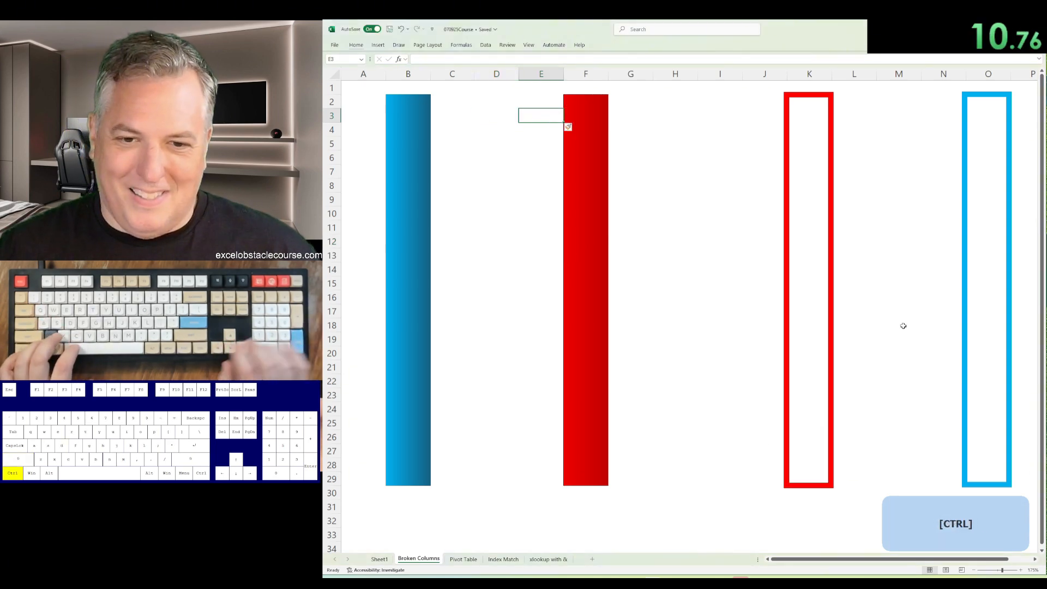
{"action": "key", "text": "ctrl+space"}
{"action": "key", "text": "ctrl+minus"}
Step: Place the blue column B in the blue frame at column O
{"action": "key", "text": "ctrl+Left"}
{"action": "key", "text": "ctrl+space"}
{"action": "key", "text": "ctrl+c"}
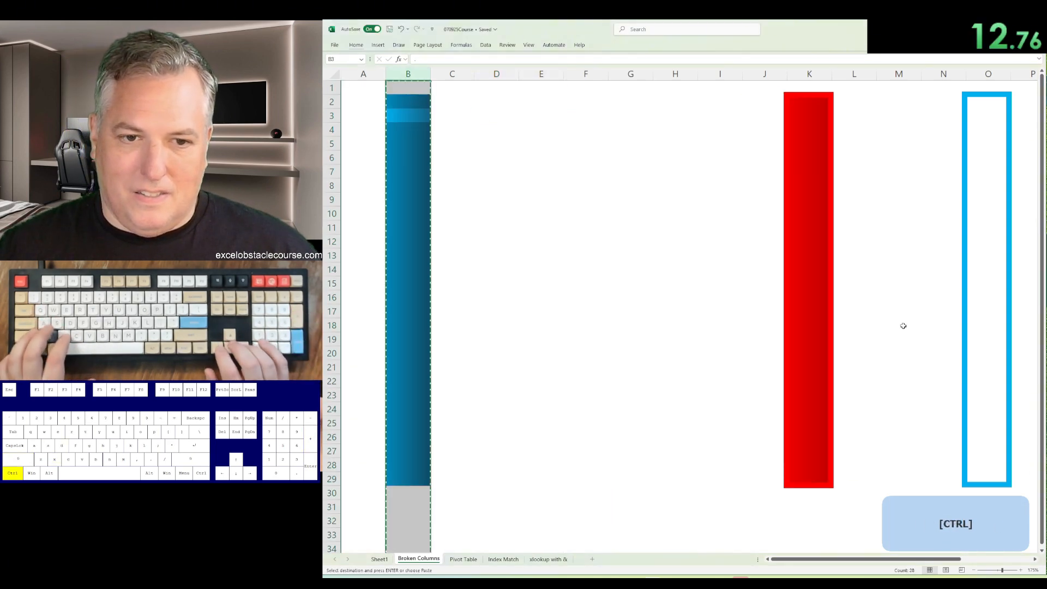
{"action": "key", "text": "ctrl+Right"}
{"action": "key", "text": "Right"}
{"action": "key", "text": "Right"}
{"action": "key", "text": "Right"}
{"action": "key", "text": "ctrl+space"}
Step: On the Pivot Table sheet, create a PivotTable from table1 on the existing worksheet at cell B4
{"action": "key", "text": "ctrl+Page_Down"}
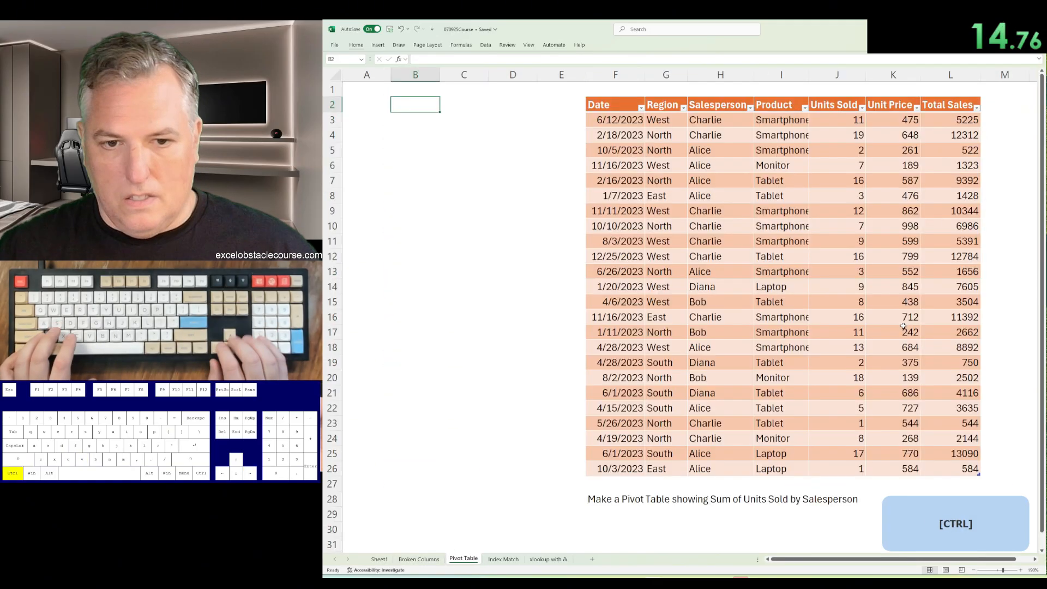
{"action": "key", "text": "alt+d+p"}
{"action": "key", "text": "Return"}
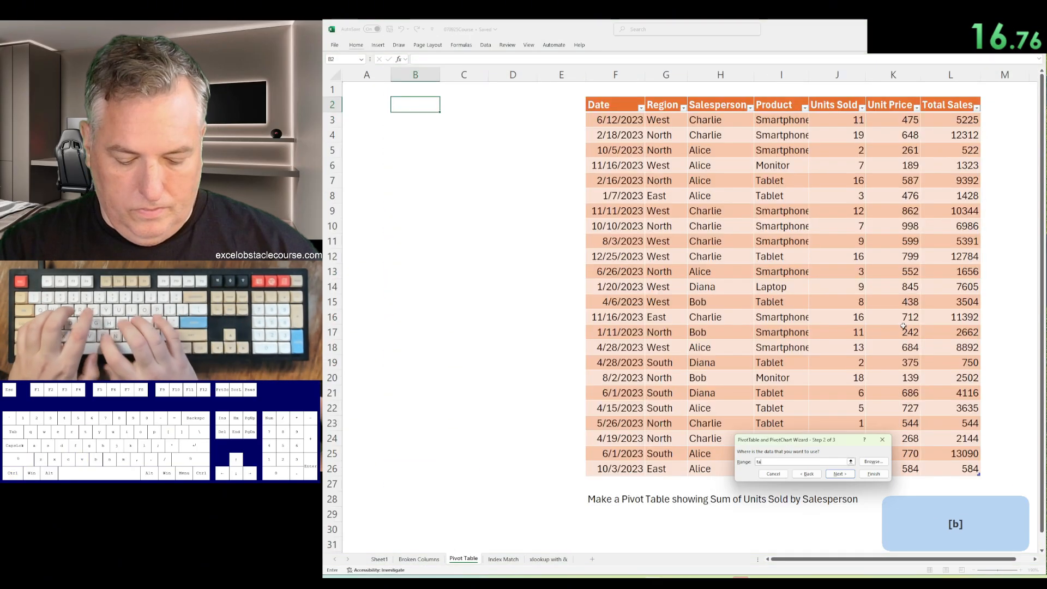
{"action": "type", "text": "table1"}
{"action": "key", "text": "Return"}
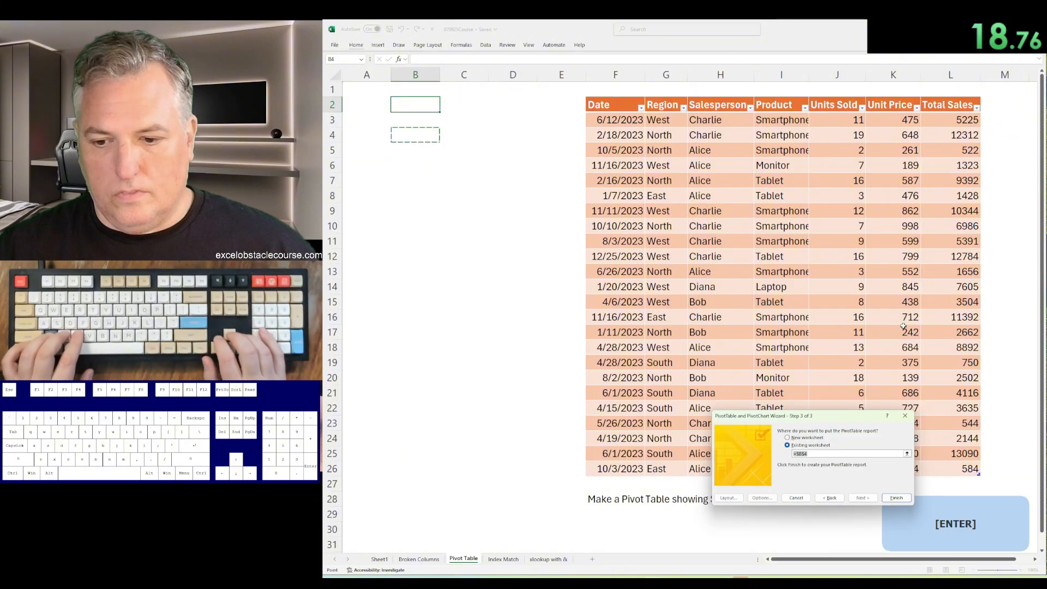
{"action": "key", "text": "Return"}
Step: Add the Salesperson field to the PivotTable's rows and Units Sold to its values
{"action": "key", "text": "shift+F6"}
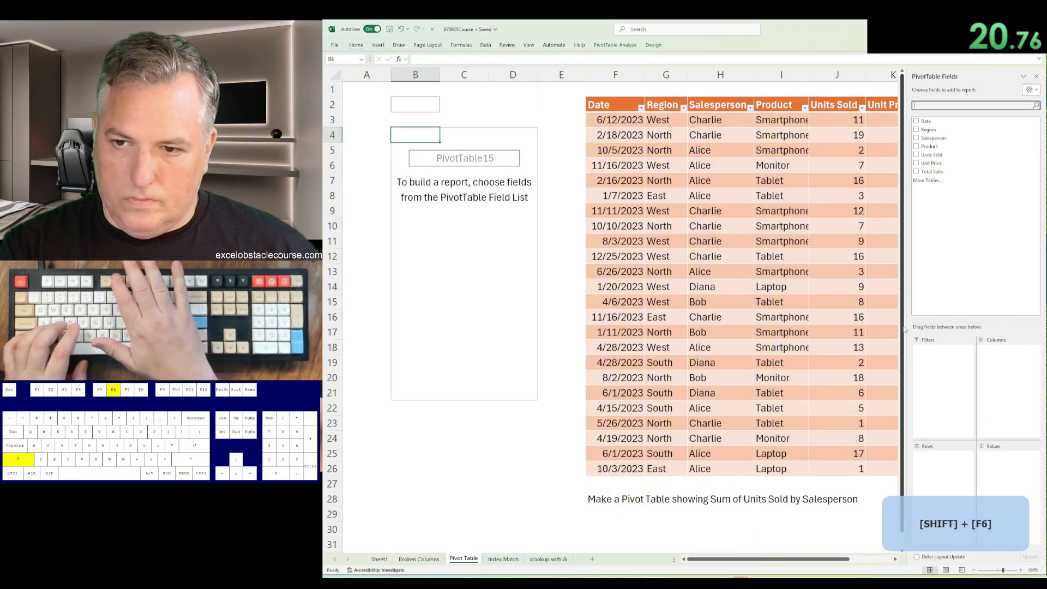
{"action": "key", "text": "Down"}
{"action": "key", "text": "Down"}
{"action": "key", "text": "Down"}
{"action": "key", "text": "space"}
{"action": "key", "text": "Down"}
{"action": "key", "text": "Down"}
{"action": "key", "text": "space"}
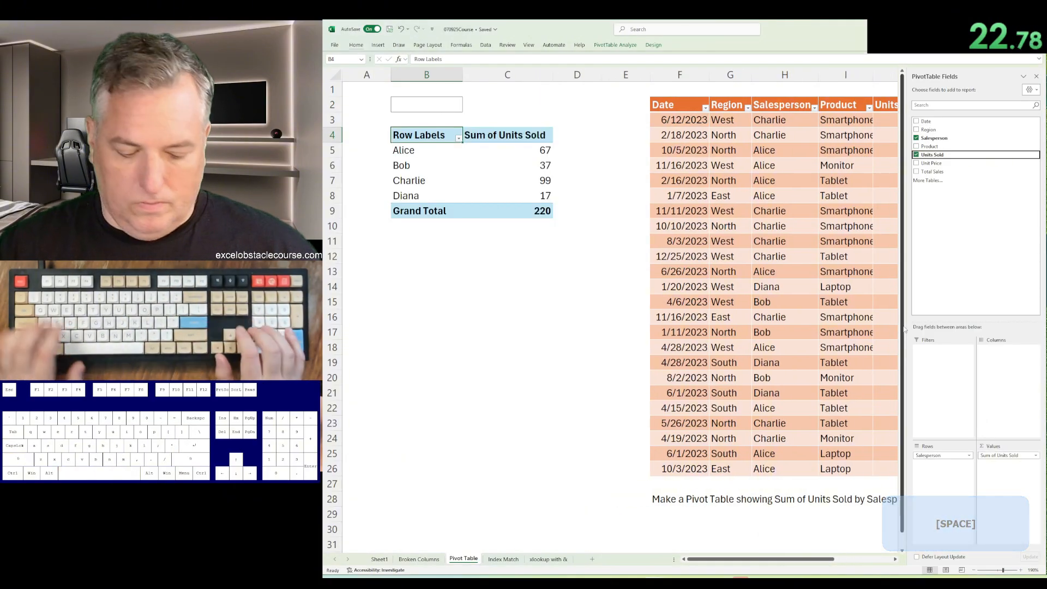
Step: On the Index Match sheet, begin an INDEX formula in B25 with the array $H$5:$L$14
{"action": "key", "text": "ctrl+Page_Down"}
{"action": "type", "text": "=ind"}
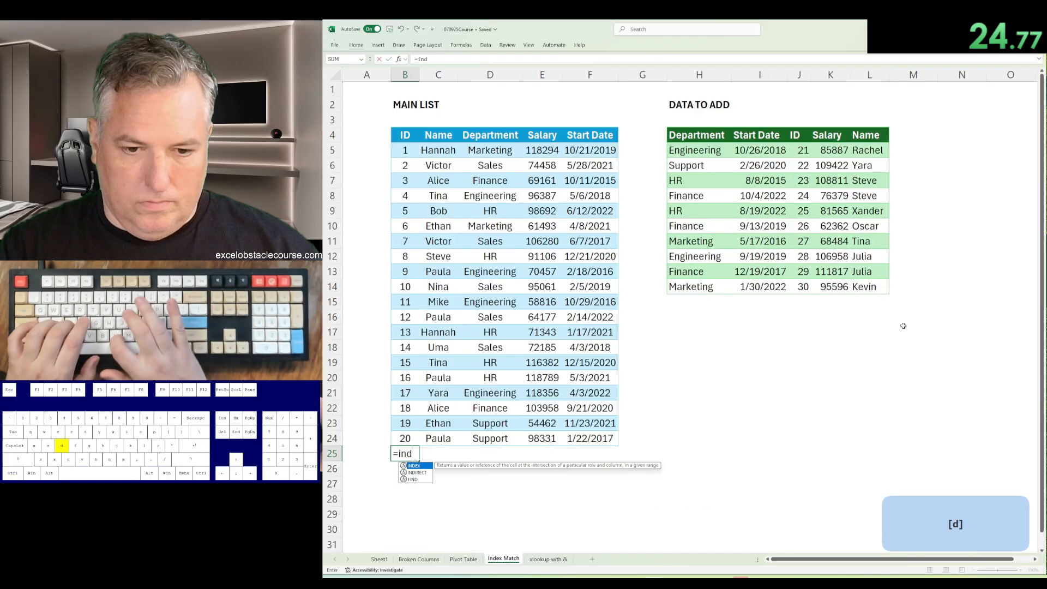
{"action": "type", "text": "ex("}
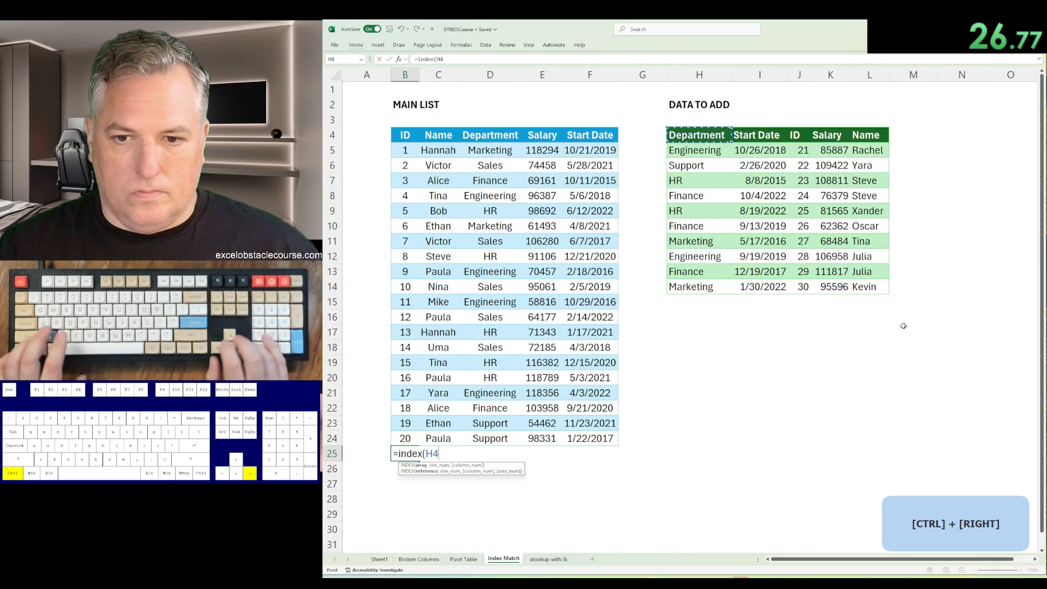
{"action": "key", "text": "Down"}
{"action": "key", "text": "ctrl+shift+Down"}
{"action": "key", "text": "ctrl+shift+Right"}
{"action": "type", "text": ","}
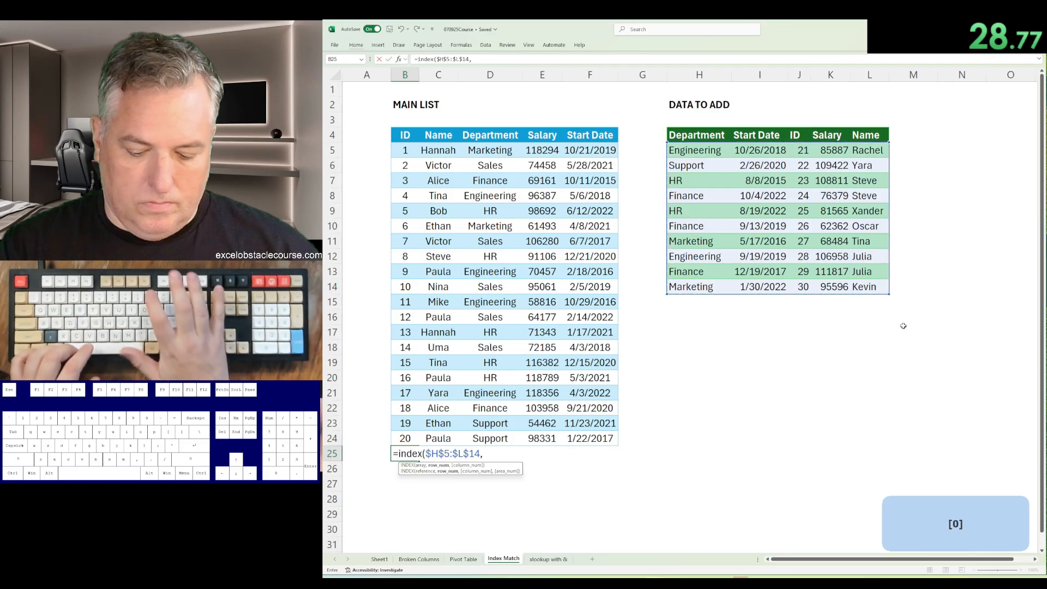
Step: Complete the B25 formula with row number 0 and column number MATCH(B4,$H$4:$L$4,0)
{"action": "type", "text": "0,match("}
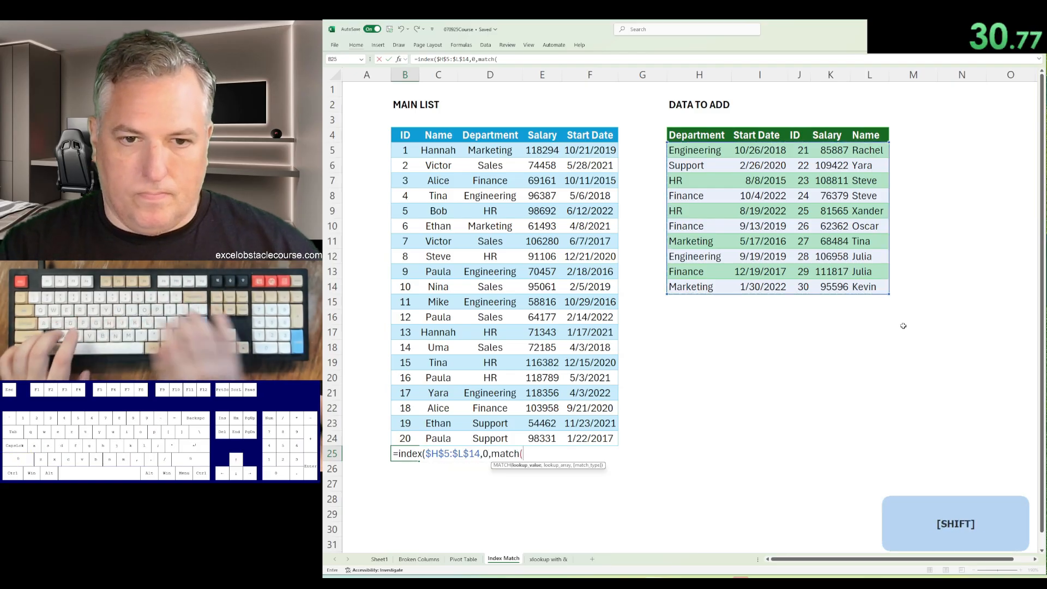
{"action": "key", "text": "Up"}
{"action": "key", "text": "ctrl+Up"}
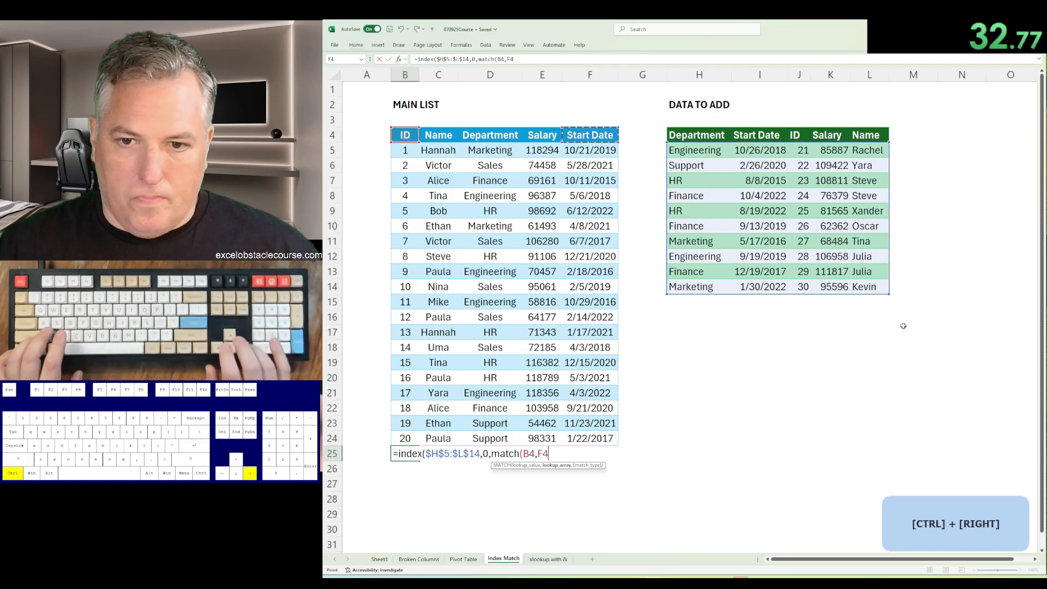
{"action": "key", "text": "ctrl+Right"}
{"action": "key", "text": "ctrl+shift+Right"}
{"action": "key", "text": "F4"}
{"action": "type", "text": ",0)"}
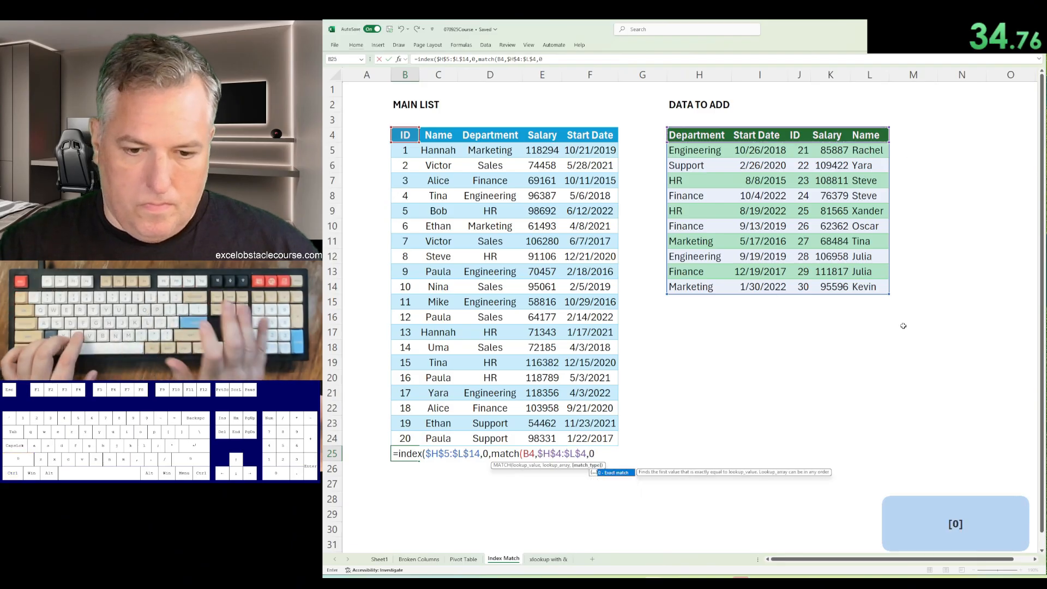
{"action": "key", "text": "Return"}
Step: Fill the B25 INDEX formula across to F25
{"action": "key", "text": "shift+Right"}
{"action": "key", "text": "shift+Right"}
{"action": "key", "text": "shift+Right"}
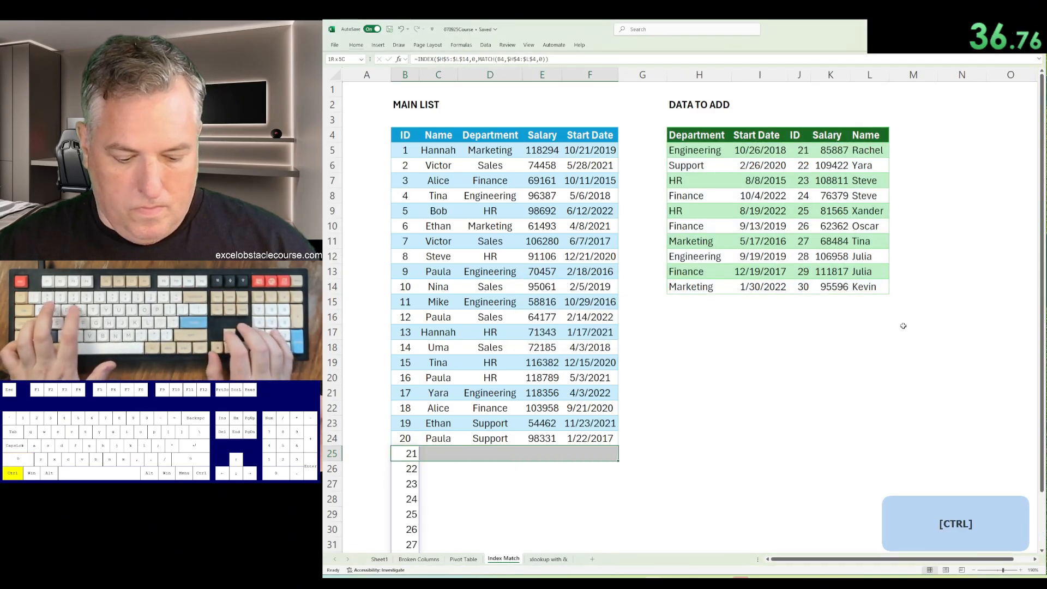
{"action": "key", "text": "ctrl+r"}
Step: On the xlookup with & sheet, begin an XLOOKUP formula in G3 with the lookup value D3:D12&E3:E12
{"action": "key", "text": "ctrl+Page_Down"}
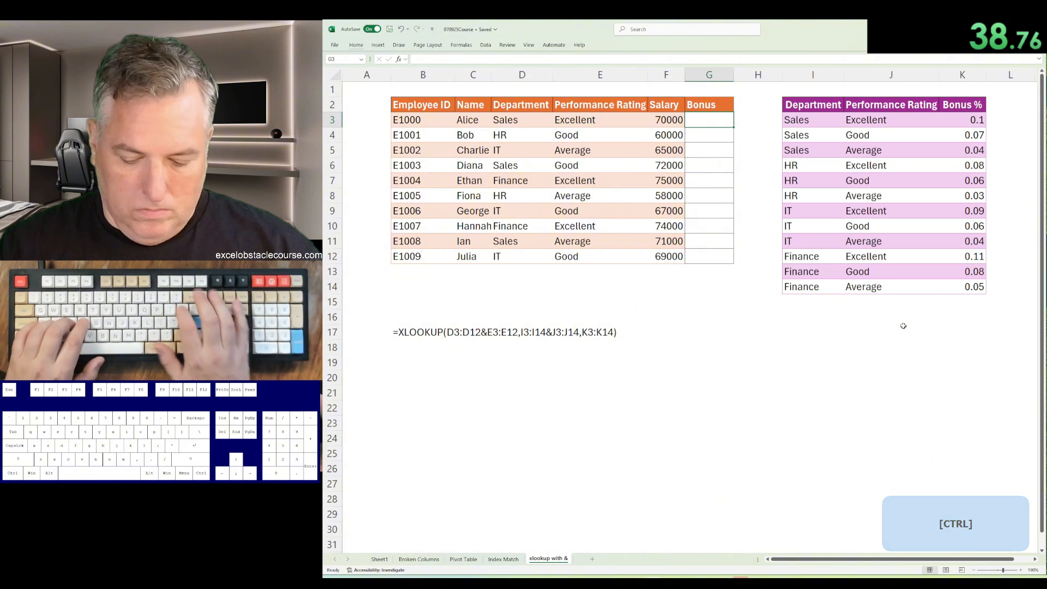
{"action": "type", "text": "=xlookup"}
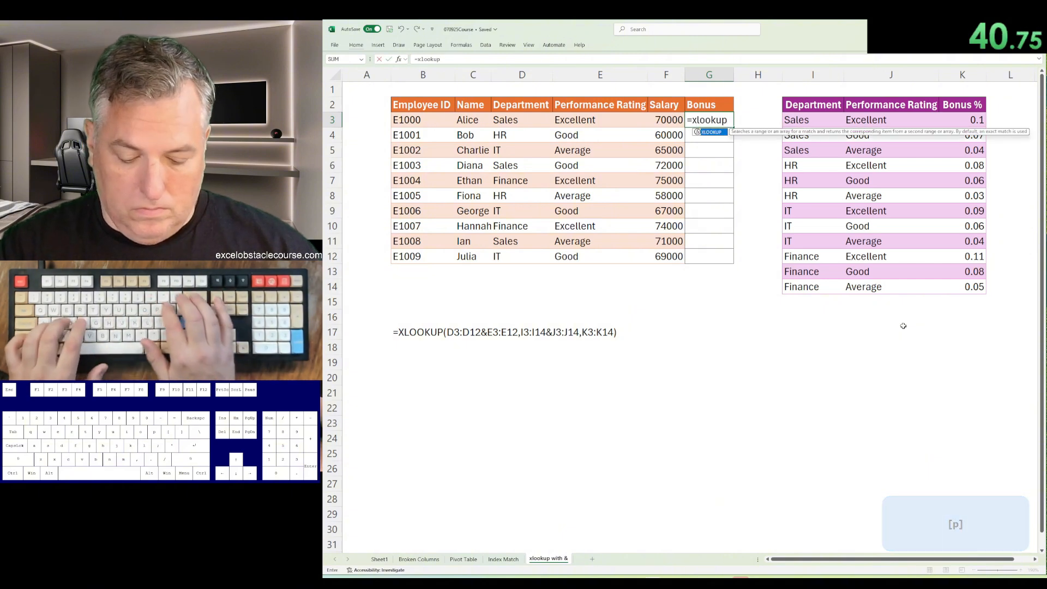
{"action": "type", "text": "("}
{"action": "key", "text": "Left"}
{"action": "key", "text": "Left"}
{"action": "key", "text": "Left"}
{"action": "key", "text": "ctrl+shift+Down"}
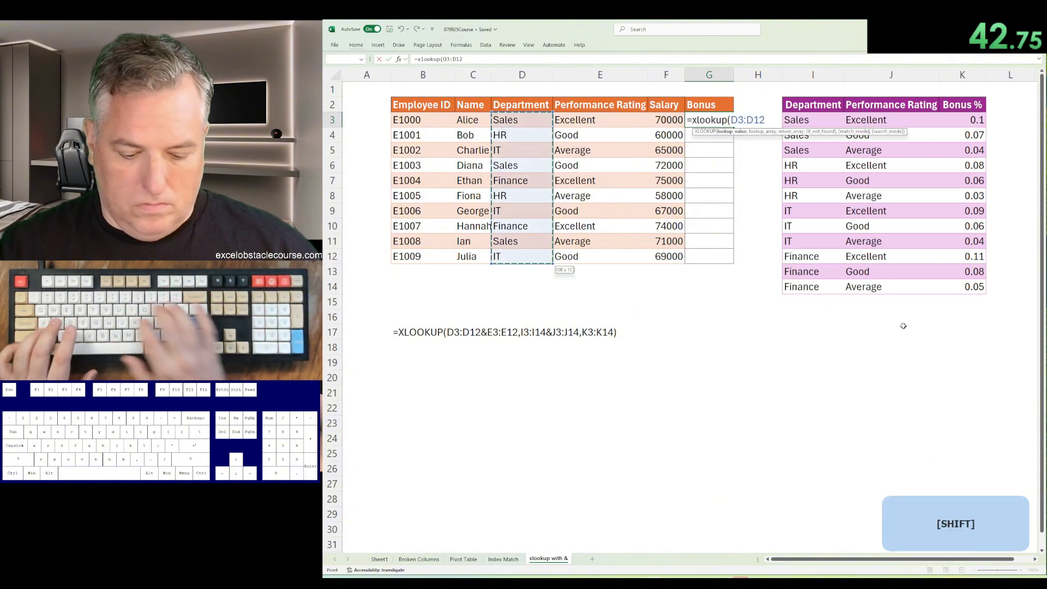
{"action": "type", "text": "&"}
{"action": "key", "text": "Left"}
{"action": "key", "text": "Left"}
{"action": "key", "text": "ctrl+shift+Down"}
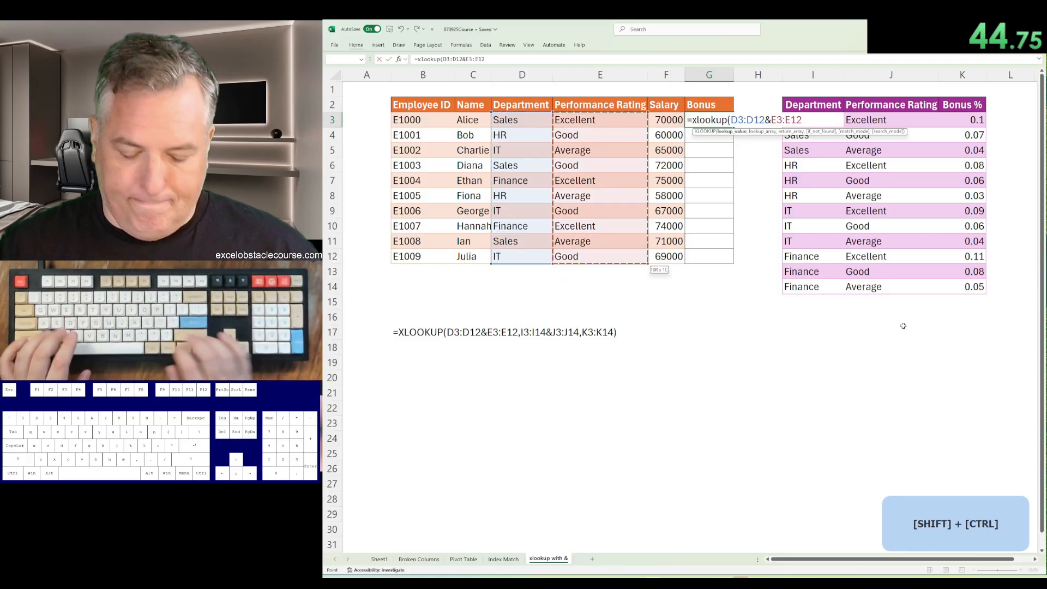
Step: Set the XLOOKUP lookup array to I3:I14&J3:J14
{"action": "type", "text": ","}
{"action": "key", "text": "ctrl+shift+Down"}
{"action": "type", "text": "&"}
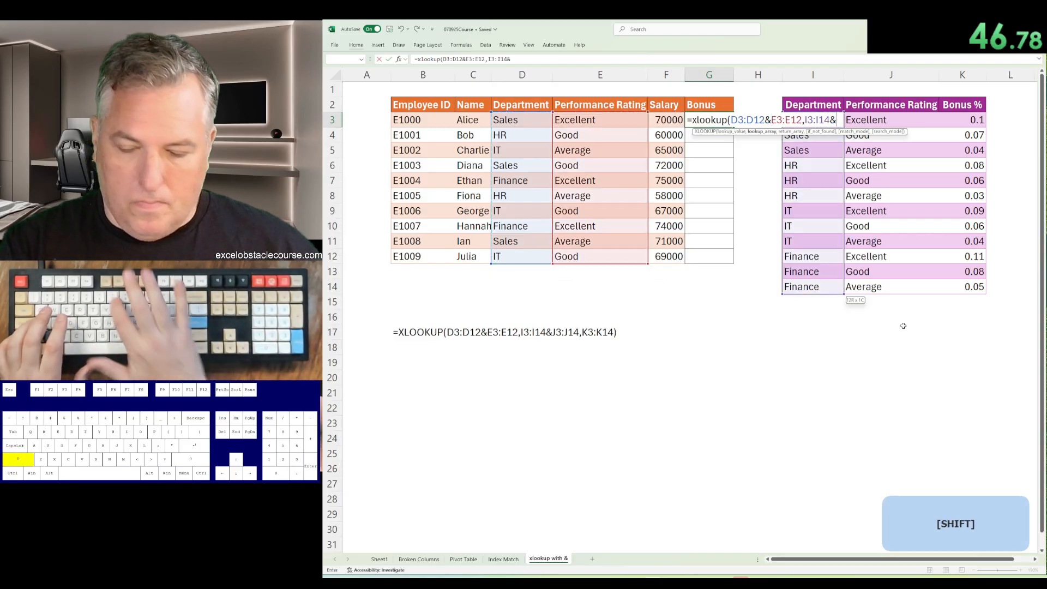
{"action": "key", "text": "Right"}
{"action": "key", "text": "Right"}
{"action": "key", "text": "Right"}
{"action": "key", "text": "ctrl+shift+Down"}
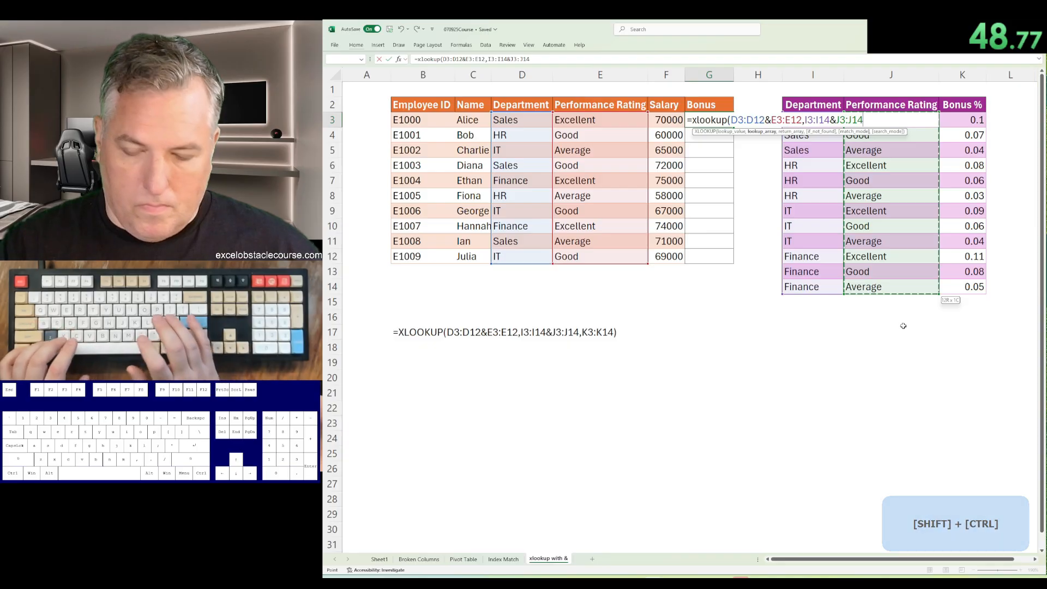
Step: Set the XLOOKUP return array to K3:K14 and enter the formula
{"action": "type", "text": ","}
{"action": "key", "text": "Right"}
{"action": "key", "text": "Right"}
{"action": "key", "text": "Right"}
{"action": "key", "text": "Right"}
{"action": "key", "text": "ctrl+shift+Down"}
{"action": "key", "text": "Return"}
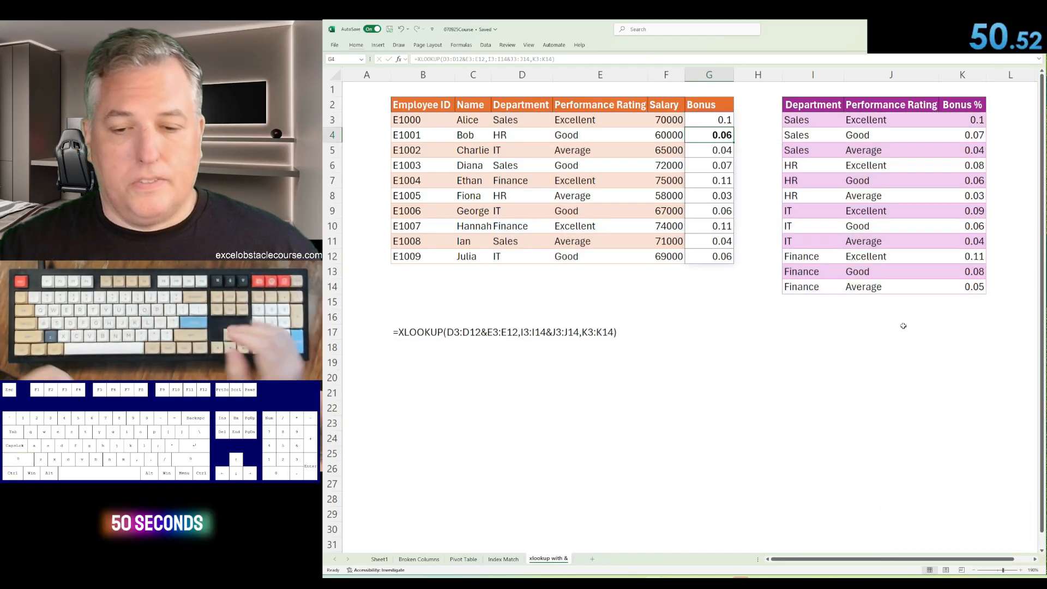
Step: On Sheet1, record the result 00:50.5 for attempt 12 in C14
{"action": "key", "text": "ctrl"}
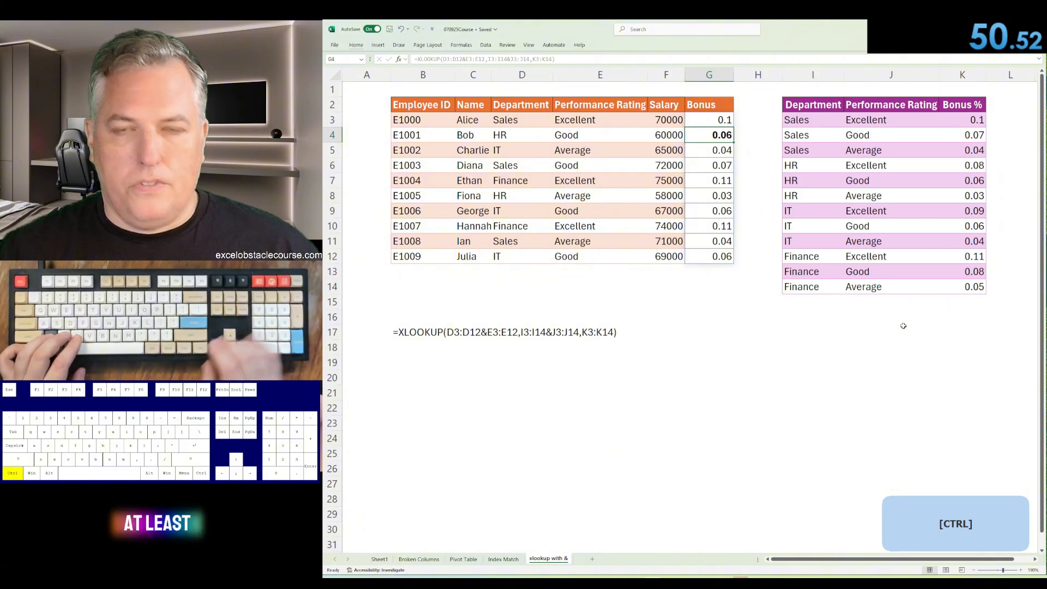
{"action": "key", "text": "ctrl+Page_Up"}
{"action": "key", "text": "ctrl+Page_Up"}
{"action": "key", "text": "ctrl+Page_Up"}
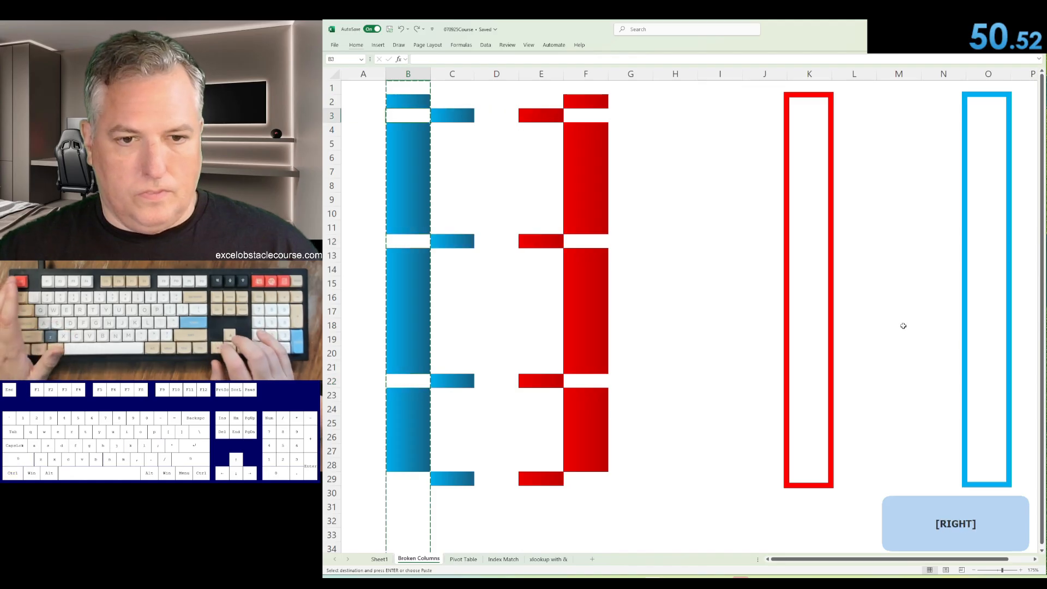
{"action": "key", "text": "ctrl+Page_Up"}
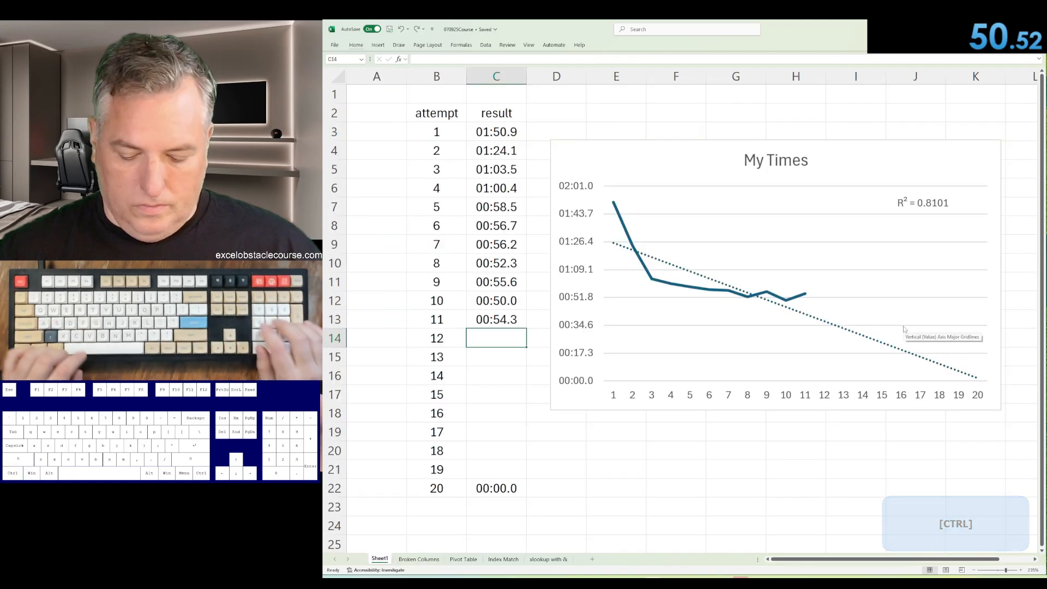
{"action": "type", "text": "0:50.84"}
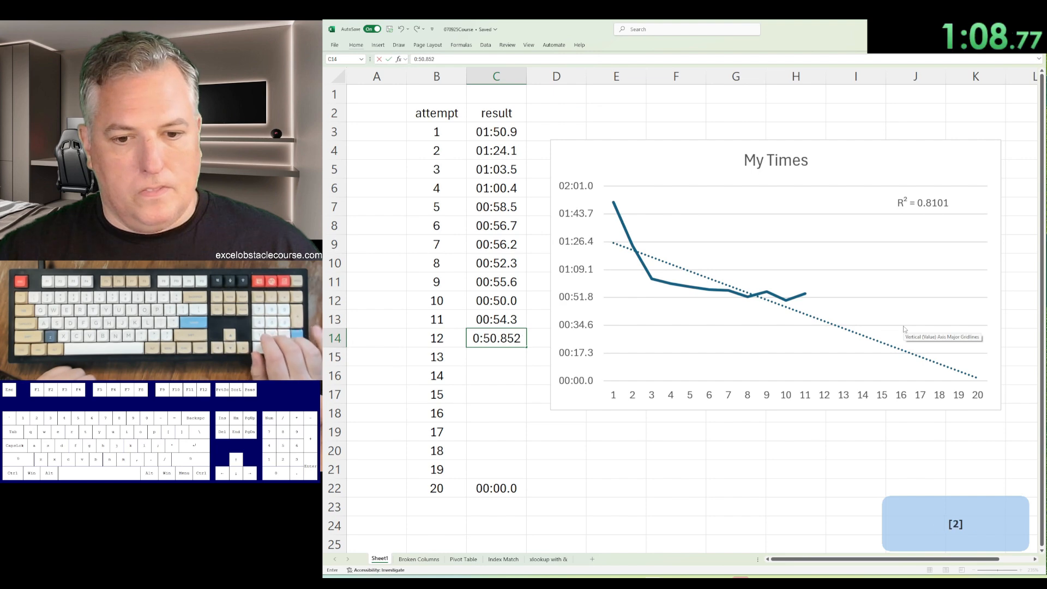
{"action": "key", "text": "BackSpace"}
{"action": "key", "text": "BackSpace"}
{"action": "type", "text": "5"}
{"action": "key", "text": "Return"}
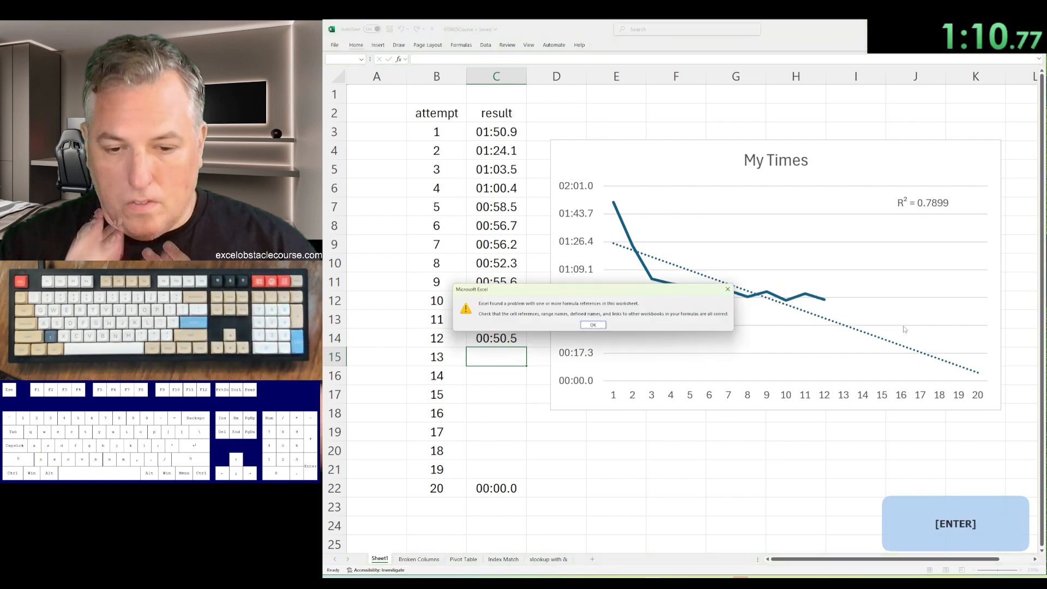
{"action": "key", "text": "Return"}
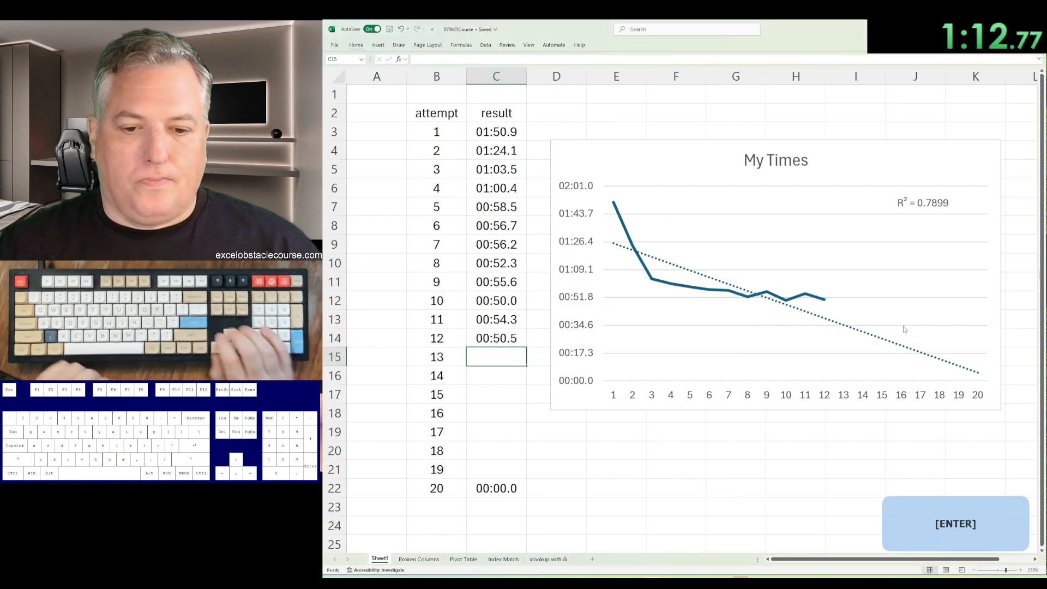
Step: On the Broken Columns sheet, delete the blank cells B3, B12, B22 and B29, shifting cells left to complete the blue column
{"action": "key", "text": "ctrl"}
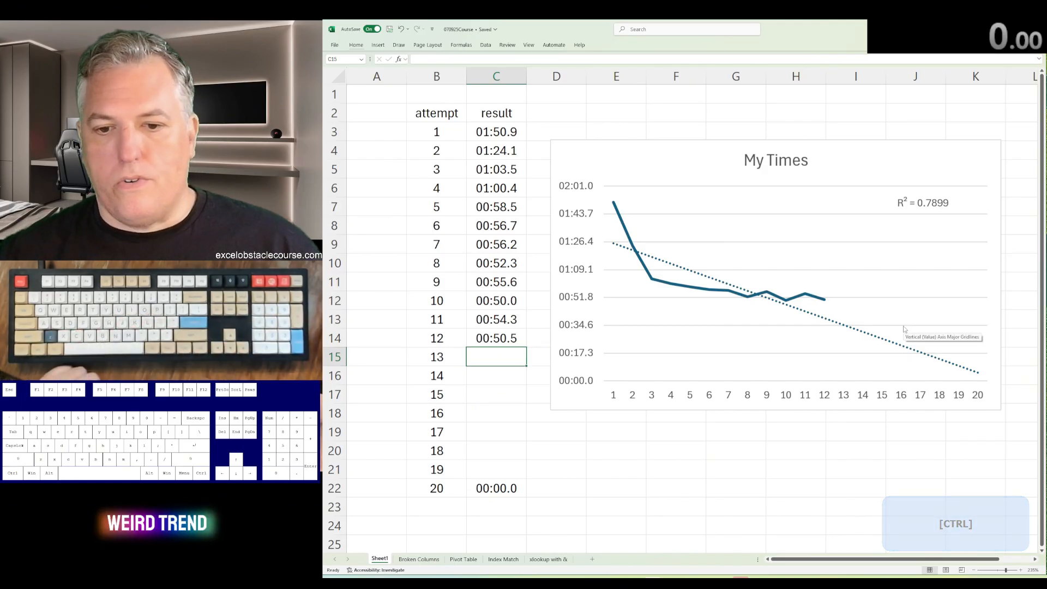
{"action": "key", "text": "ctrl+minus"}
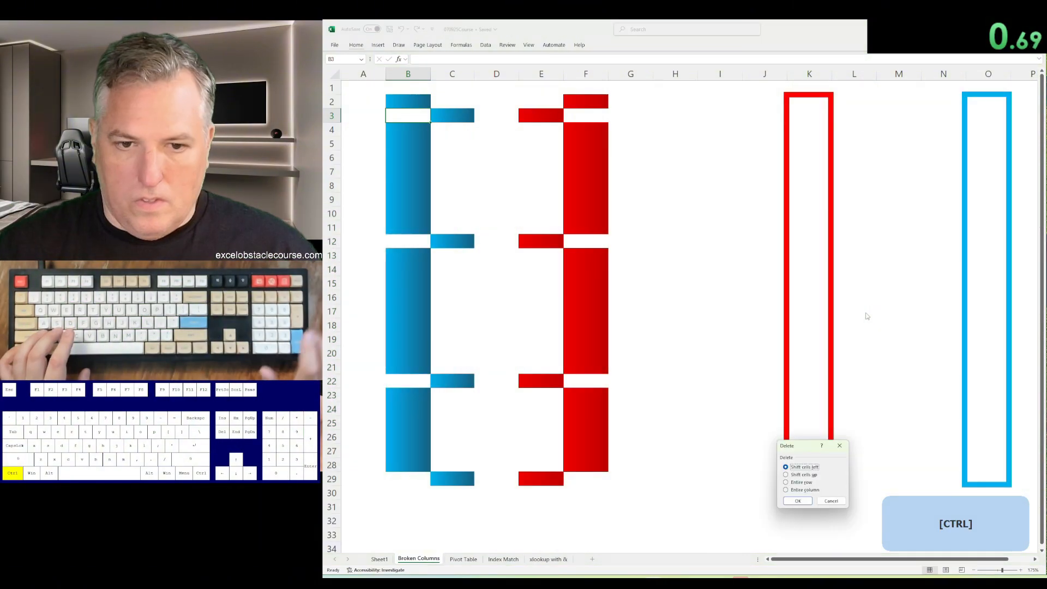
{"action": "key", "text": "Return"}
{"action": "key", "text": "F4"}
{"action": "key", "text": "ctrl+Down"}
{"action": "key", "text": "F4"}
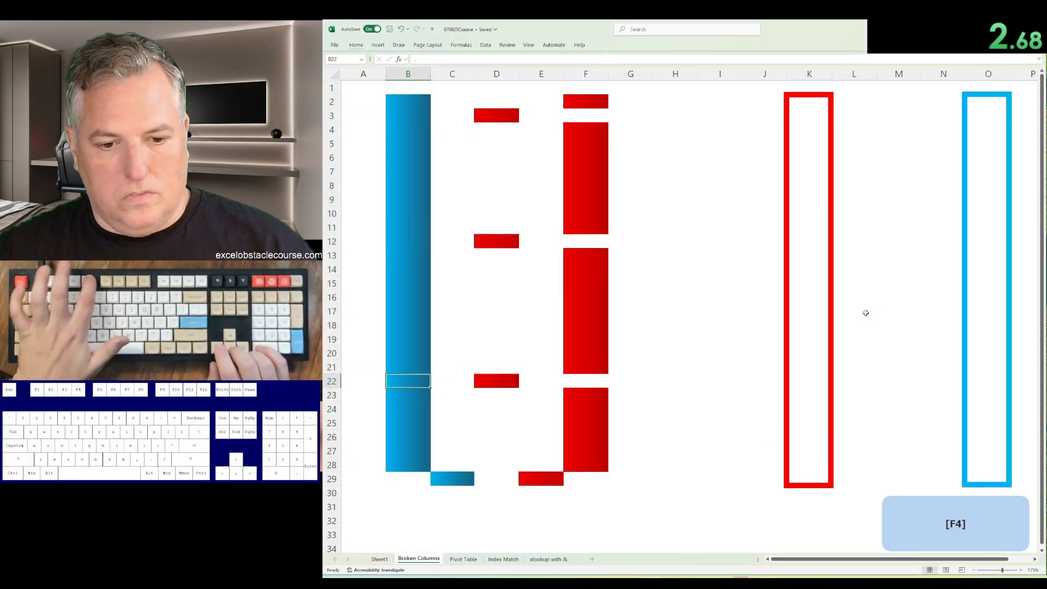
{"action": "key", "text": "Down"}
{"action": "key", "text": "F4"}
Step: Insert two cells at D29:E29, shifting cells right to move the row 29 red piece into column F
{"action": "key", "text": "Right"}
{"action": "key", "text": "Right"}
{"action": "key", "text": "shift+Right"}
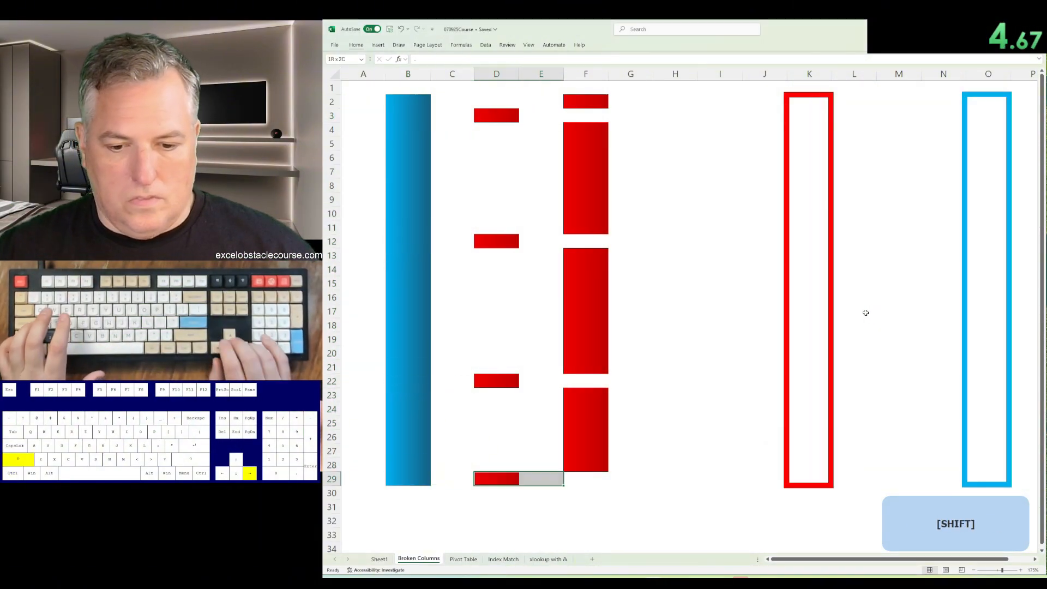
{"action": "key", "text": "ctrl+shift+plus"}
{"action": "key", "text": "Return"}
Step: Repeat the two-cell insertion at D22:E22, D12:E12 and D3:E3 to complete the red column
{"action": "key", "text": "ctrl+Up"}
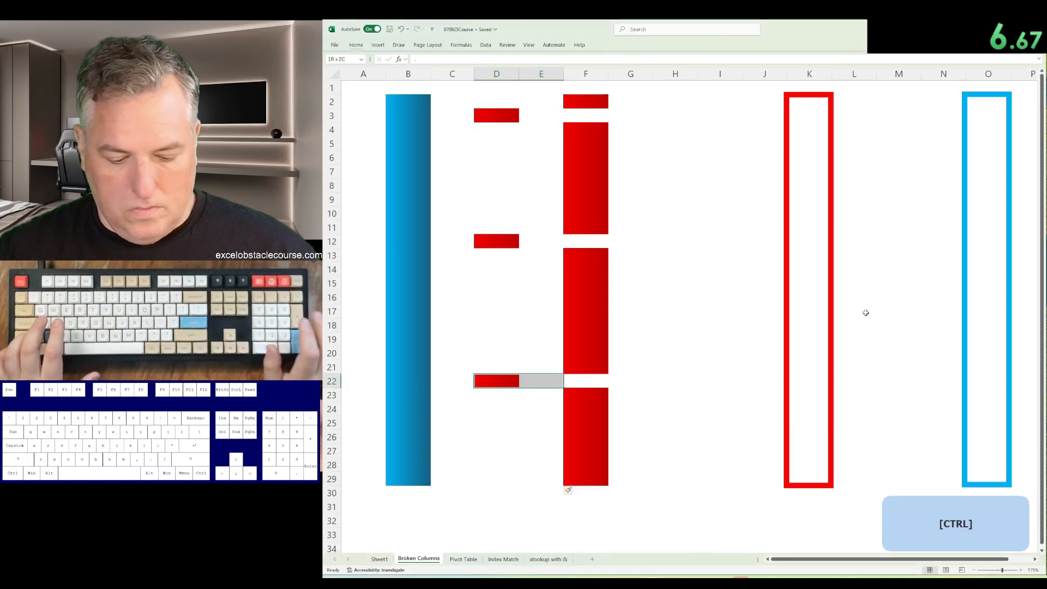
{"action": "key", "text": "F4"}
{"action": "key", "text": "ctrl+Up"}
{"action": "key", "text": "shift+Right"}
{"action": "key", "text": "F4"}
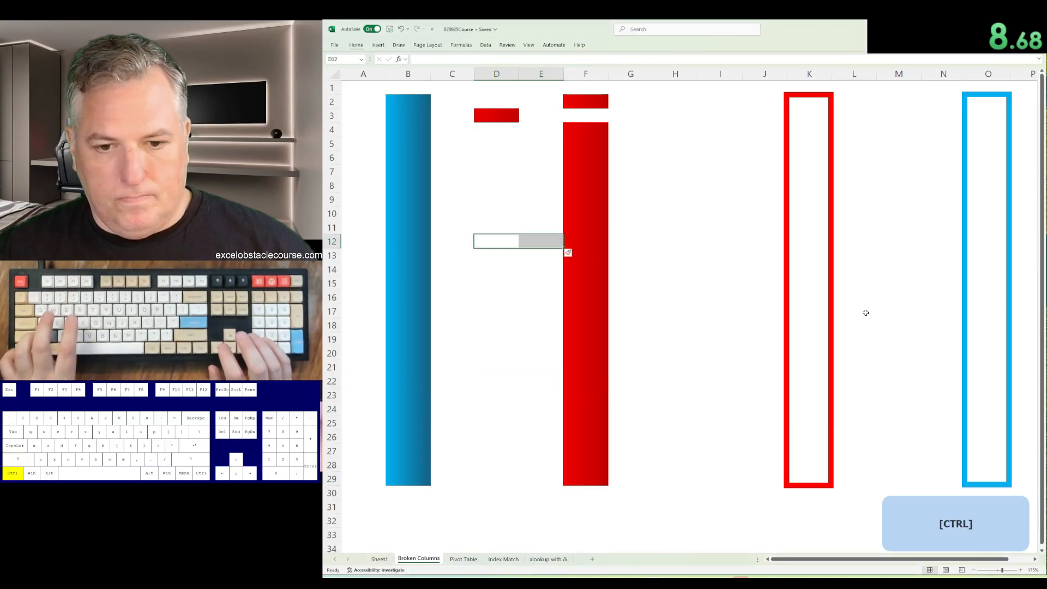
{"action": "key", "text": "ctrl+Up"}
{"action": "key", "text": "shift+Right"}
{"action": "key", "text": "F4"}
Step: Insert blank columns at column E to shift the red column toward the red outline
{"action": "key", "text": "ctrl+plus"}
{"action": "key", "text": "ctrl+plus"}
{"action": "key", "text": "ctrl+plus"}
{"action": "key", "text": "ctrl+plus"}
{"action": "key", "text": "ctrl+plus"}
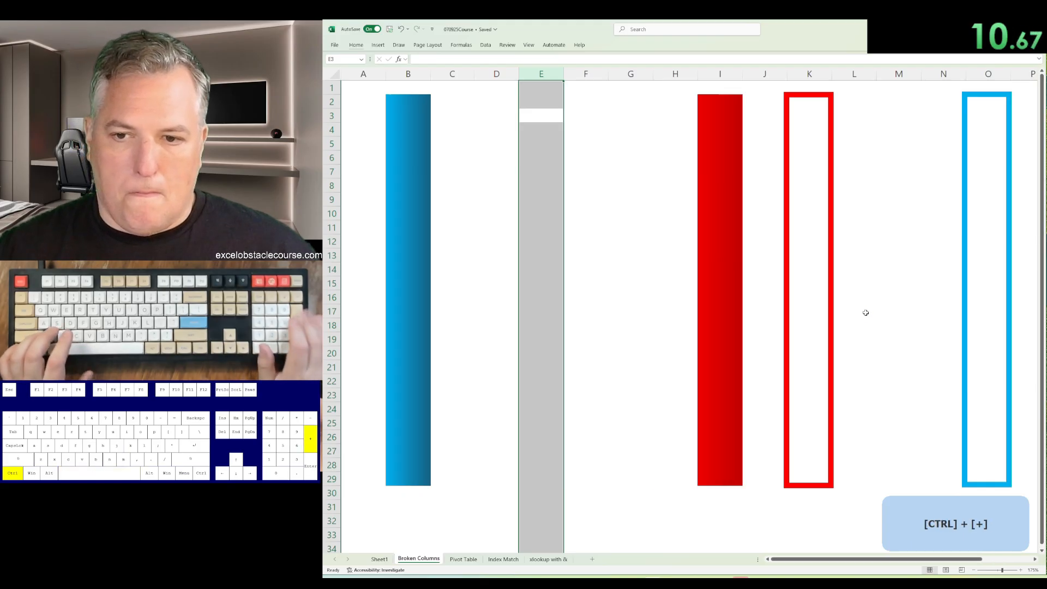
Step: Cut the blue column B and insert it before column E
{"action": "key", "text": "ctrl+Left"}
{"action": "key", "text": "ctrl+space"}
{"action": "key", "text": "ctrl+x"}
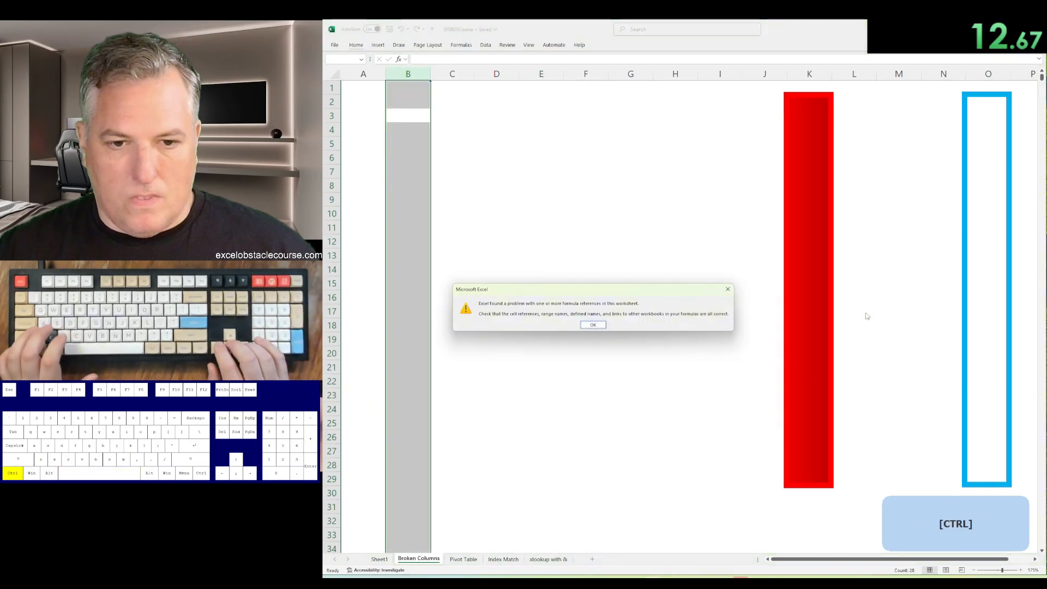
{"action": "key", "text": "Escape"}
{"action": "key", "text": "ctrl+x"}
{"action": "key", "text": "ctrl+Left"}
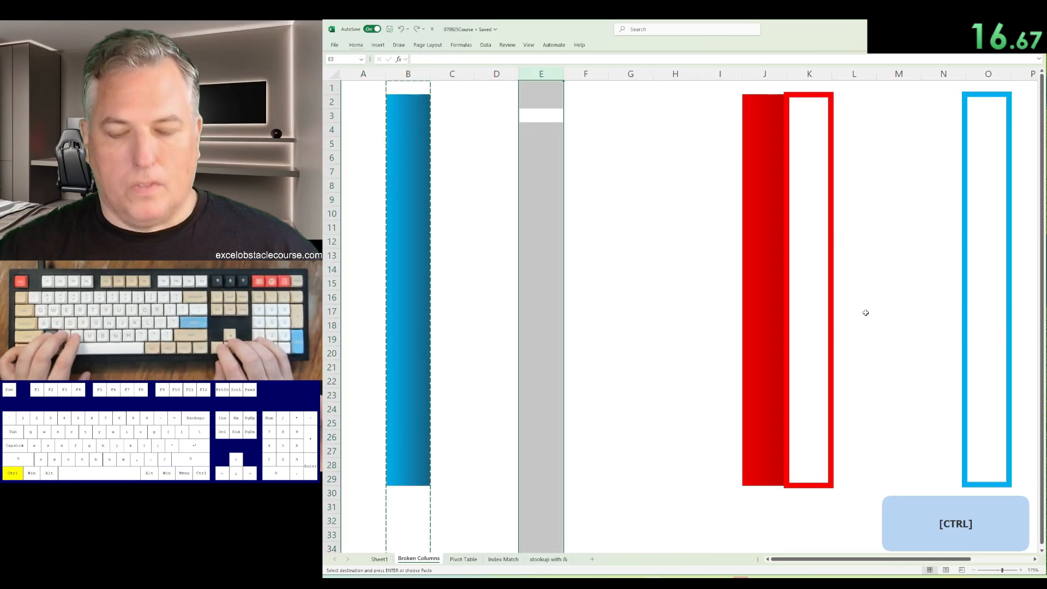
{"action": "key", "text": "ctrl+plus"}
{"action": "key", "text": "Left"}
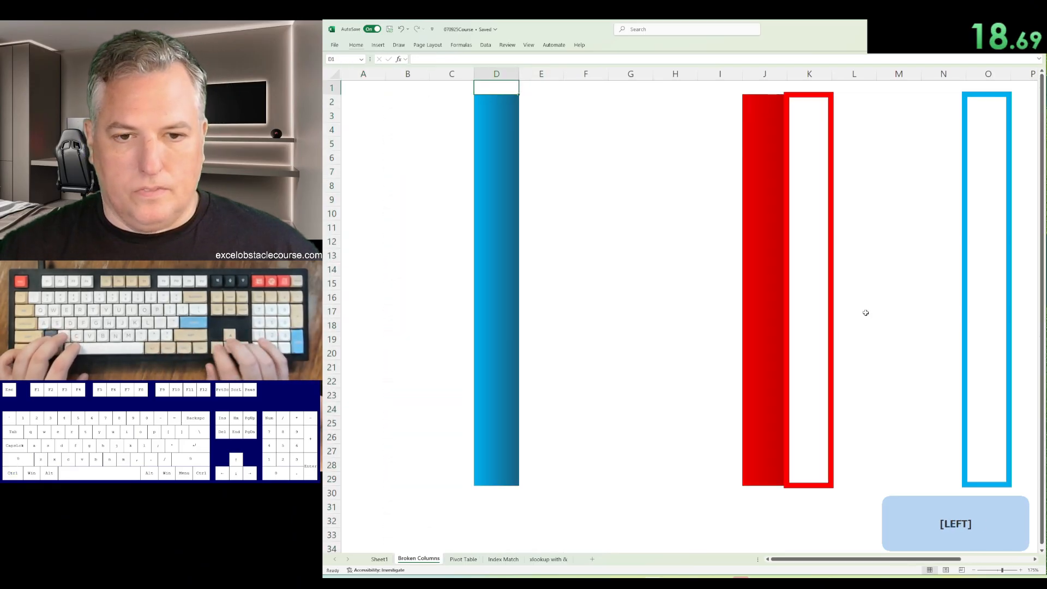
Step: Insert one blank column at column H to move the red column into the red outline at column K
{"action": "key", "text": "Right"}
{"action": "key", "text": "Right"}
{"action": "key", "text": "Right"}
{"action": "key", "text": "Right"}
{"action": "key", "text": "ctrl+space"}
{"action": "key", "text": "ctrl+plus"}
Step: Cut the blue column D and paste it into column O inside the blue outline
{"action": "key", "text": "ctrl+Left"}
{"action": "key", "text": "Down"}
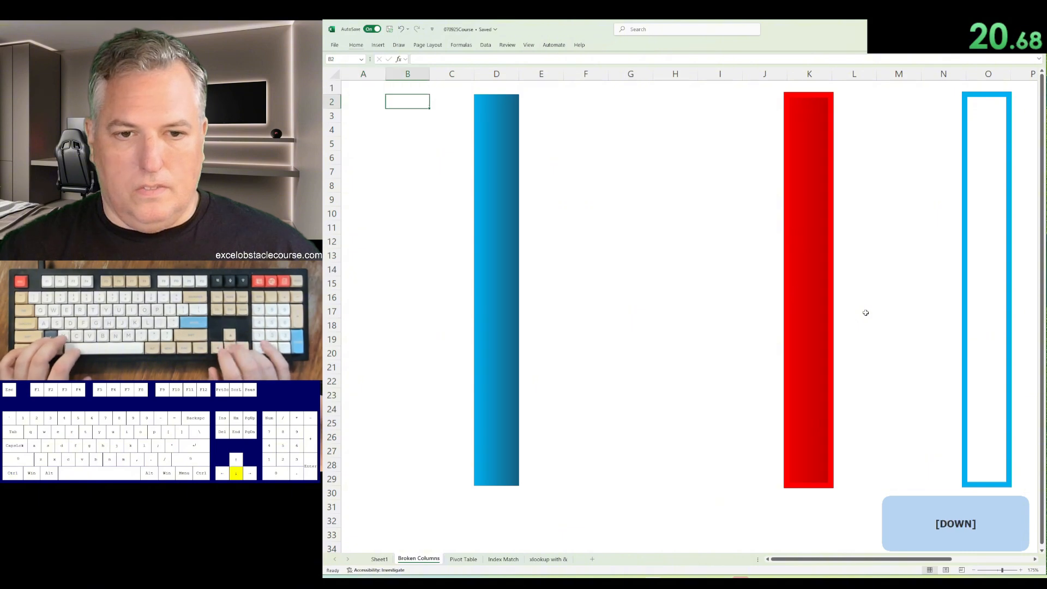
{"action": "key", "text": "ctrl+Right"}
{"action": "key", "text": "ctrl+space"}
{"action": "key", "text": "ctrl+x"}
{"action": "key", "text": "ctrl+Right"}
{"action": "key", "text": "ctrl+Left"}
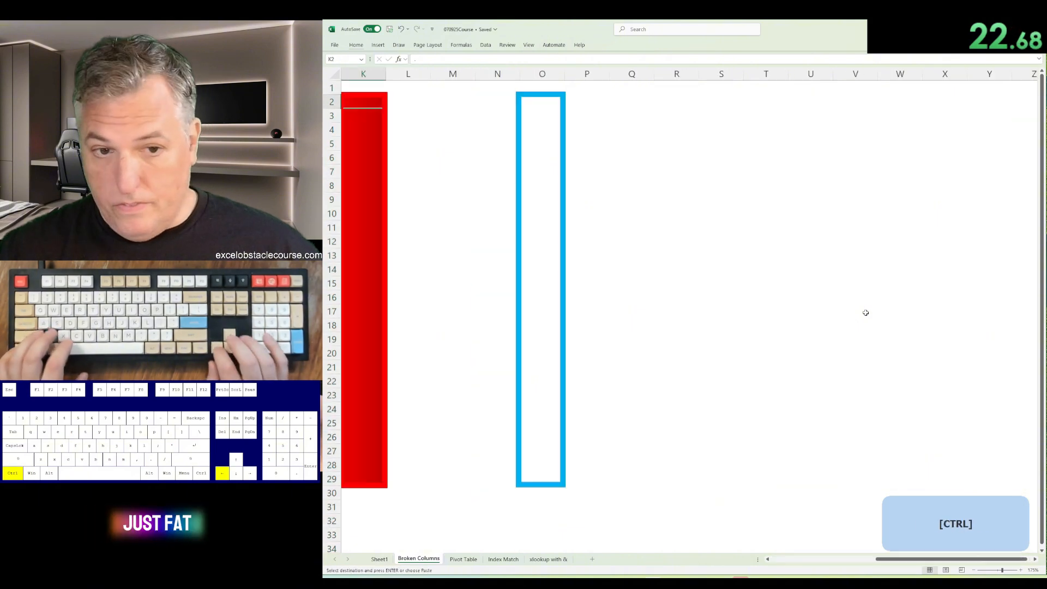
{"action": "key", "text": "Right"}
{"action": "key", "text": "Right"}
{"action": "key", "text": "Right"}
{"action": "key", "text": "Right"}
{"action": "key", "text": "ctrl+space"}
{"action": "key", "text": "ctrl+v"}
Step: On the Pivot Table sheet, create a PivotTable with the PivotTable Wizard using table1 as the source range
{"action": "key", "text": "ctrl+Page_Down"}
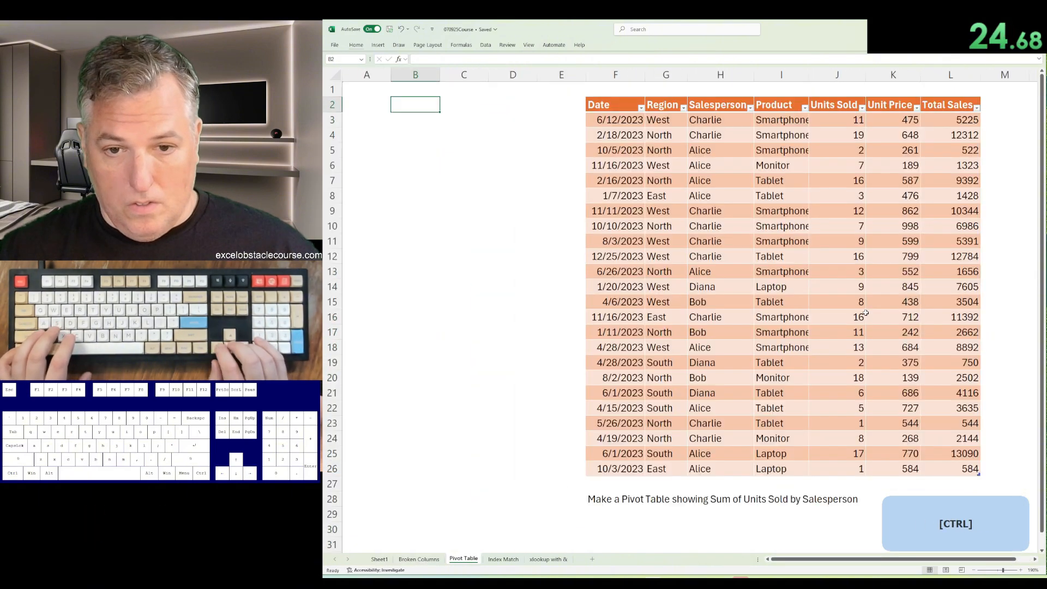
{"action": "key", "text": "alt+d"}
{"action": "key", "text": "p"}
{"action": "key", "text": "Return"}
{"action": "type", "text": "table1"}
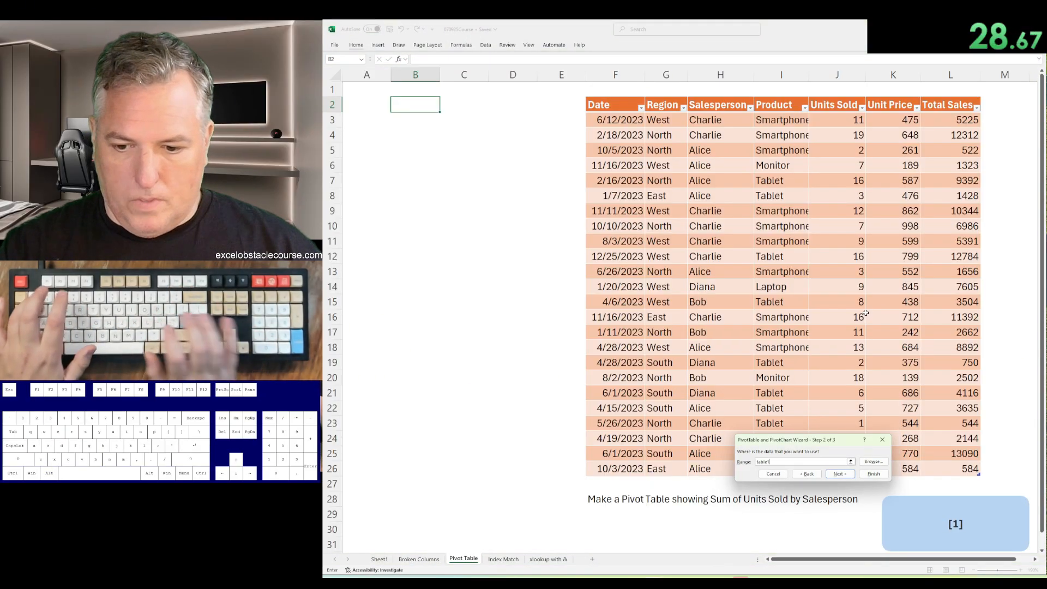
{"action": "key", "text": "Return"}
{"action": "key", "text": "Return"}
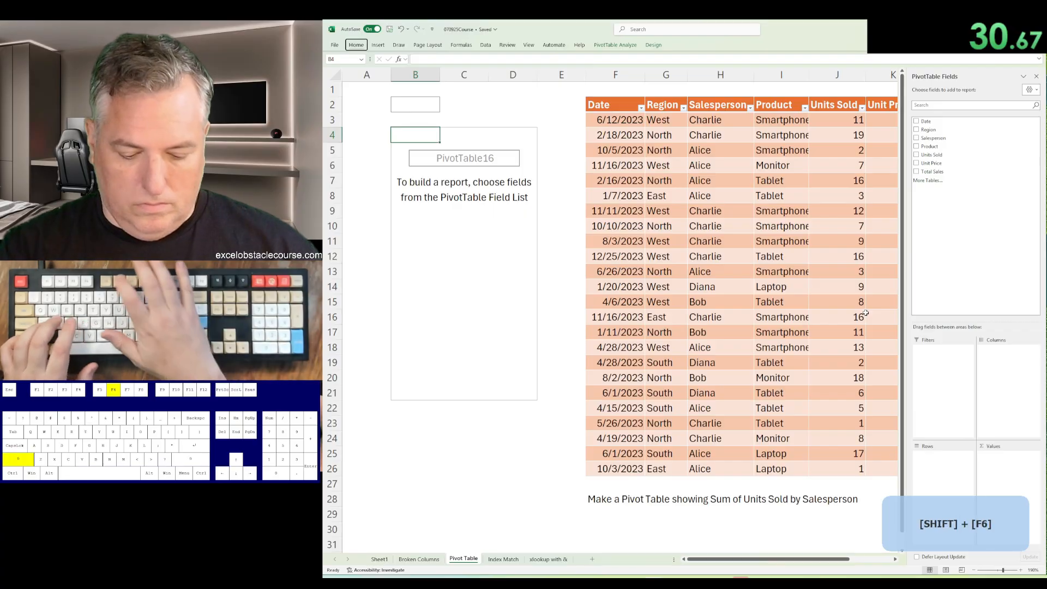
Step: Add the Salesperson and Units Sold fields to the PivotTable to sum units sold by salesperson
{"action": "key", "text": "shift+F6"}
{"action": "key", "text": "Down"}
{"action": "key", "text": "Down"}
{"action": "key", "text": "Down"}
{"action": "key", "text": "space"}
{"action": "key", "text": "Down"}
{"action": "key", "text": "Down"}
{"action": "key", "text": "space"}
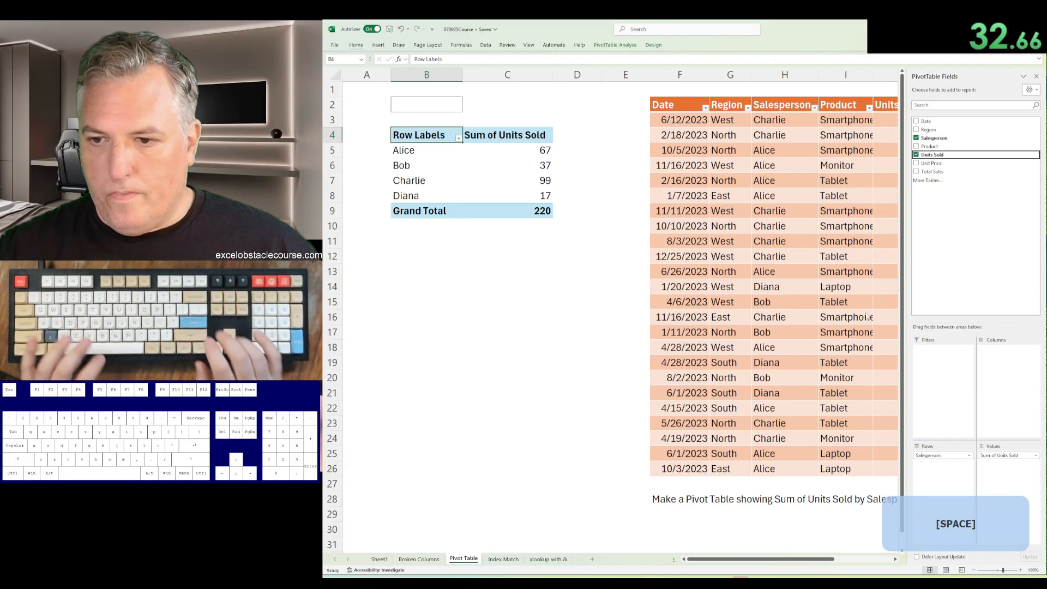
Step: On the Index Match sheet, begin an INDEX formula in B25 with the array H5:L14
{"action": "key", "text": "ctrl+Page_Down"}
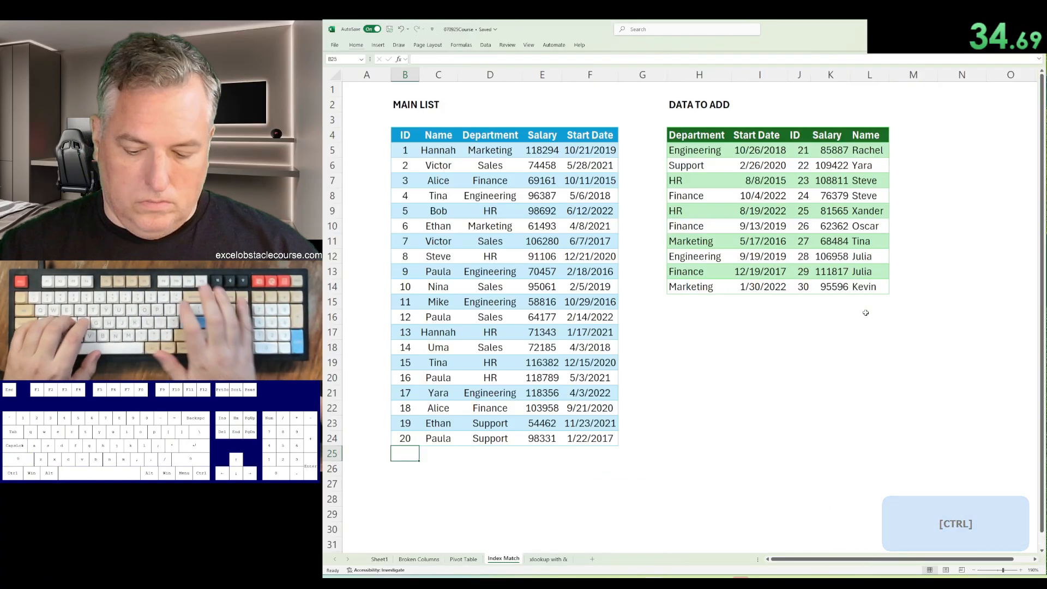
{"action": "type", "text": "=index("}
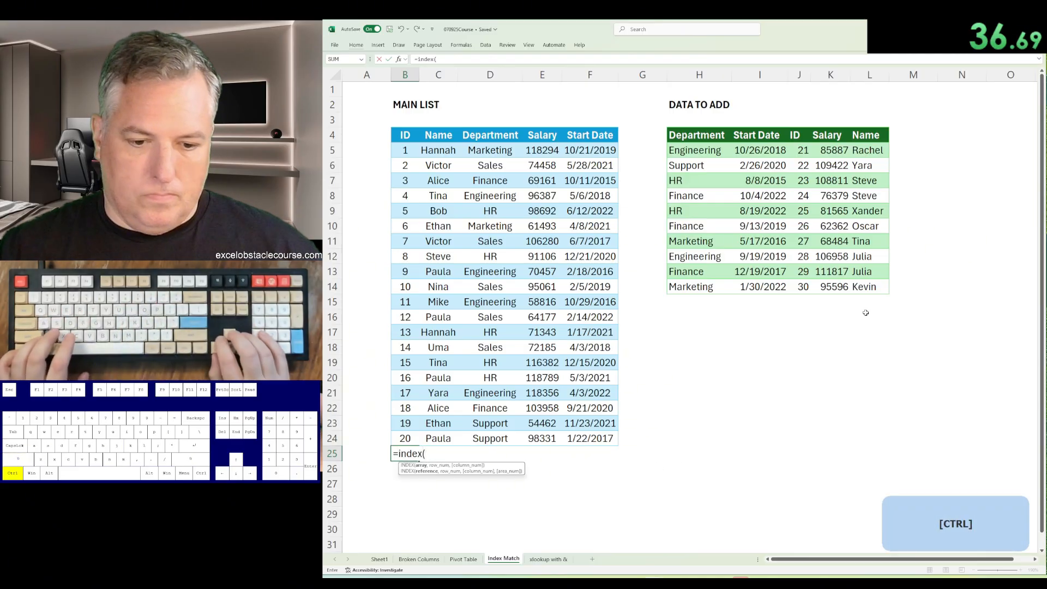
{"action": "key", "text": "ctrl+Right"}
{"action": "key", "text": "Down"}
{"action": "key", "text": "ctrl+shift+Right"}
{"action": "key", "text": "ctrl+shift+Down"}
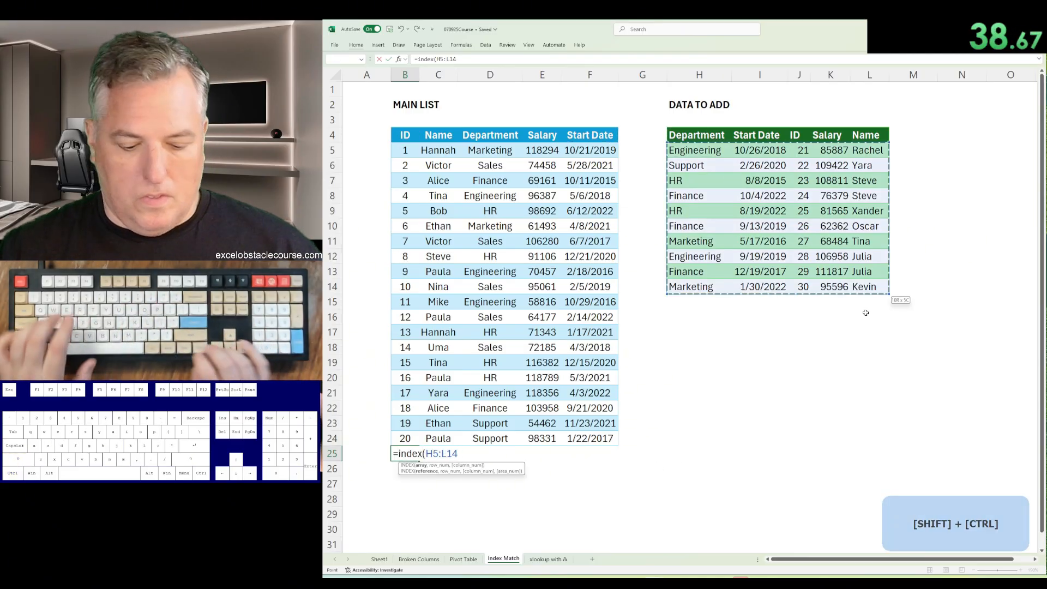
Step: Complete the B25 formula as =INDEX($H$5:$L$14,0,MATCH(B4,$H$4:$L$4,0)) and enter it
{"action": "type", "text": ",0,match("}
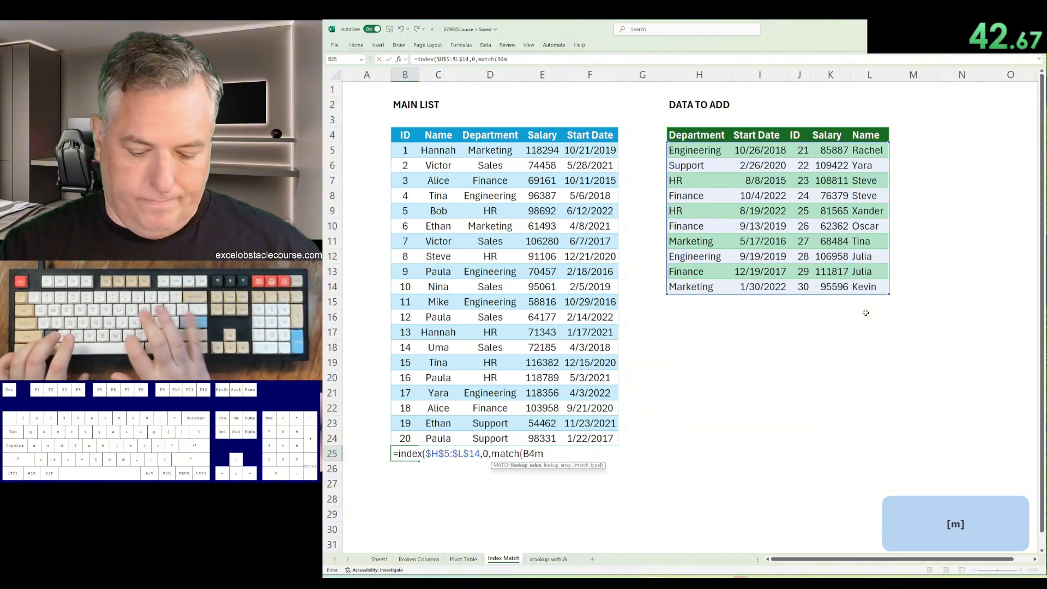
{"action": "type", "text": "B4m"}
{"action": "key", "text": "BackSpace"}
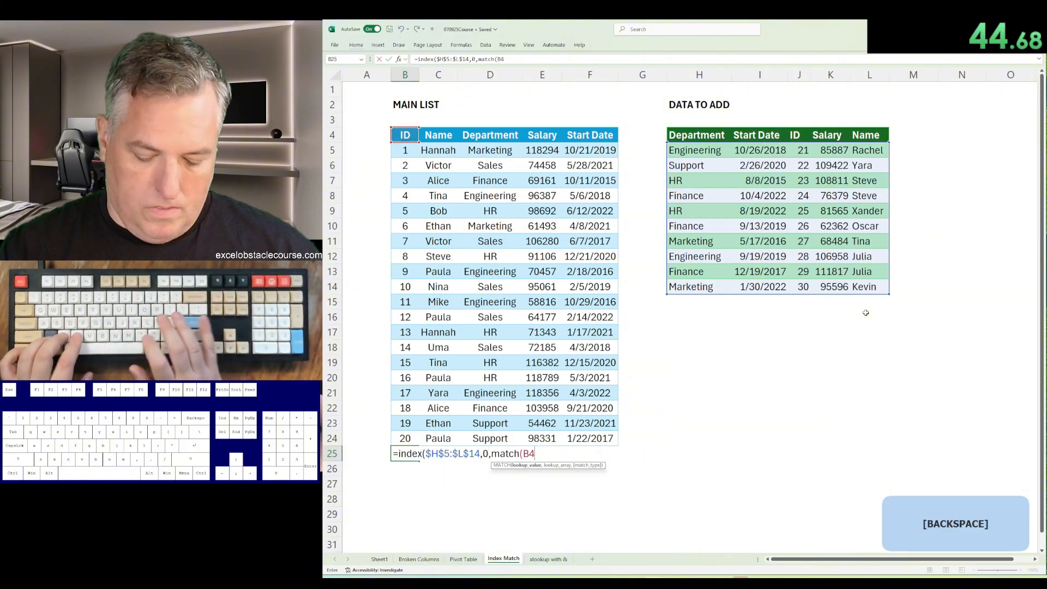
{"action": "key", "text": "ctrl+Right"}
{"action": "key", "text": "ctrl+shift+Right"}
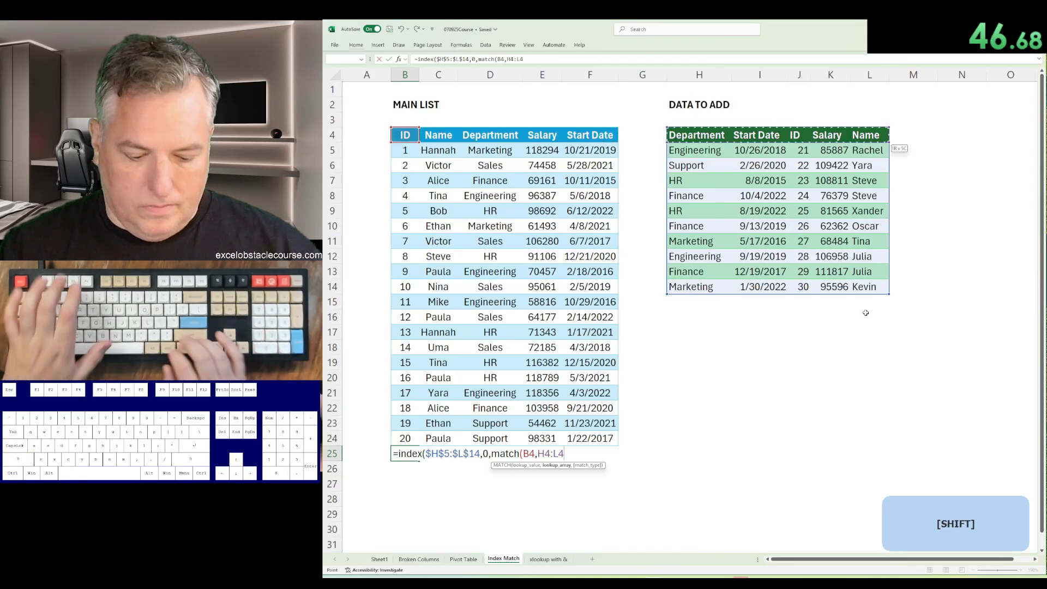
{"action": "key", "text": "F4"}
{"action": "type", "text": ",0))"}
{"action": "key", "text": "Return"}
Step: Fill the B25 formula right across B25:F25
{"action": "key", "text": "Up"}
{"action": "key", "text": "shift+Right"}
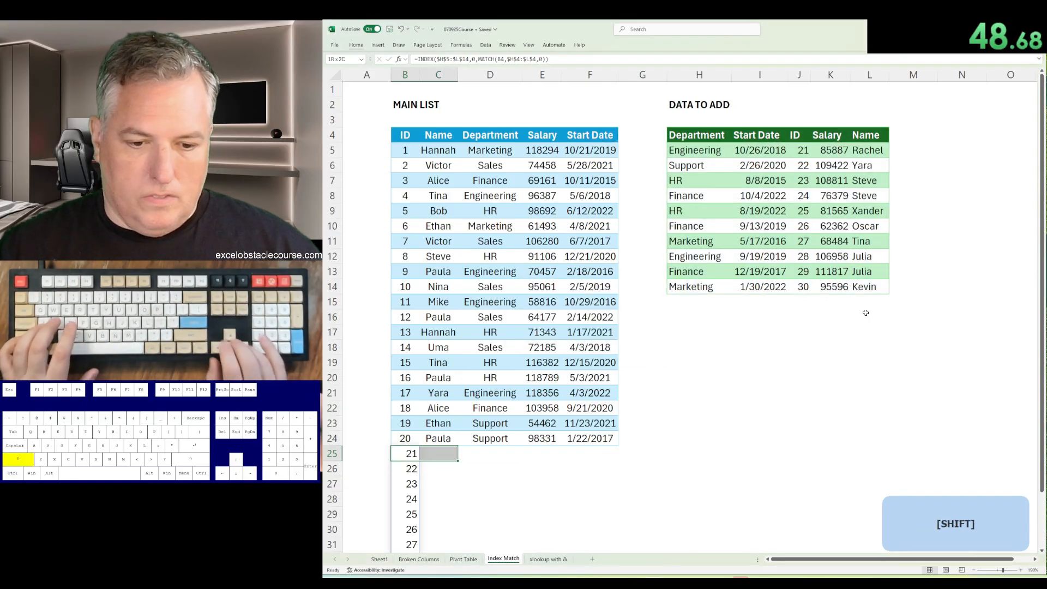
{"action": "key", "text": "shift+Right"}
{"action": "key", "text": "shift+Right"}
{"action": "key", "text": "shift+Right"}
{"action": "key", "text": "ctrl+r"}
Step: On the xlookup with & sheet, start an XLOOKUP formula in G3 using D3:D12&E3:E12 as the lookup value
{"action": "key", "text": "ctrl+Page_Down"}
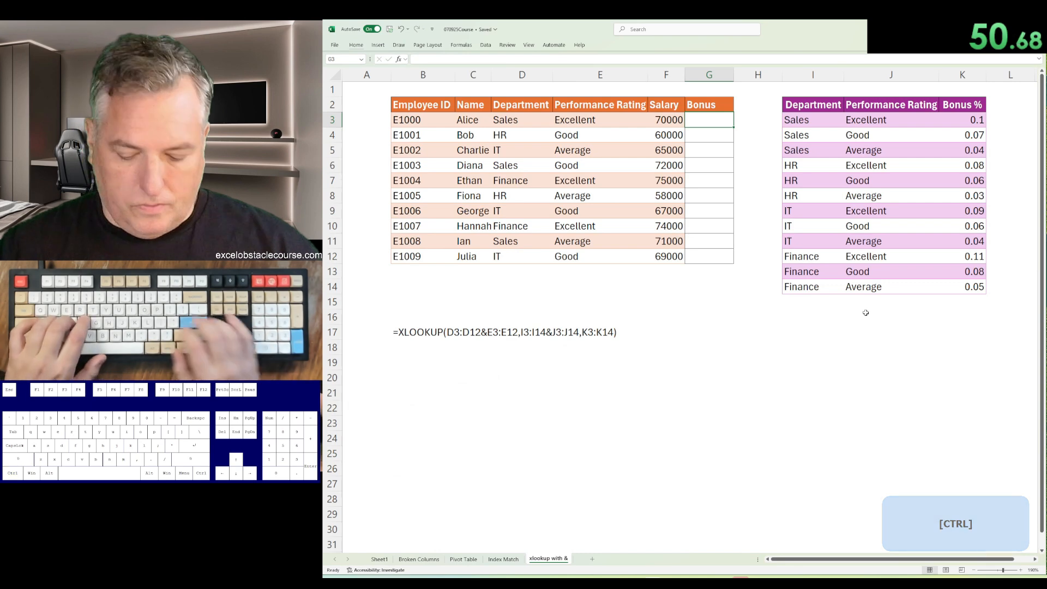
{"action": "type", "text": "=xlookup("}
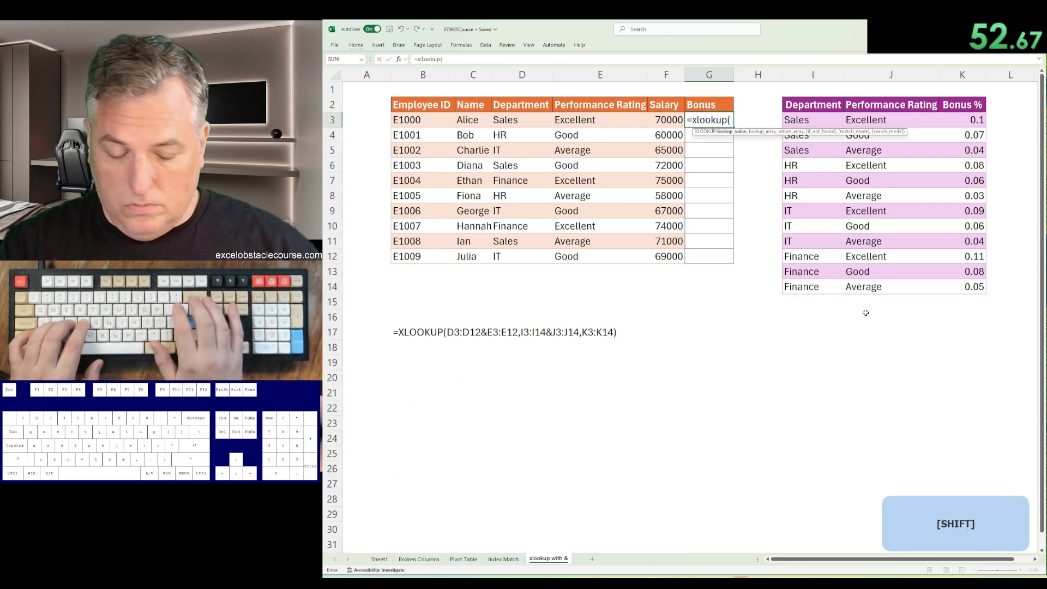
{"action": "key", "text": "Left"}
{"action": "key", "text": "Left"}
{"action": "key", "text": "Left"}
{"action": "key", "text": "ctrl+shift+Down"}
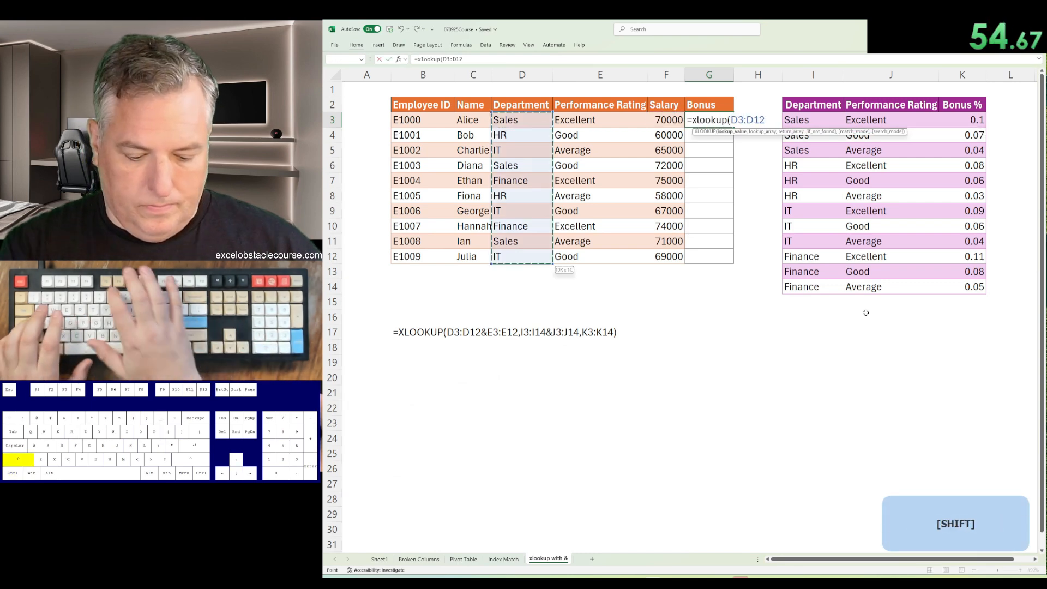
{"action": "type", "text": "&"}
{"action": "key", "text": "Left"}
{"action": "key", "text": "Left"}
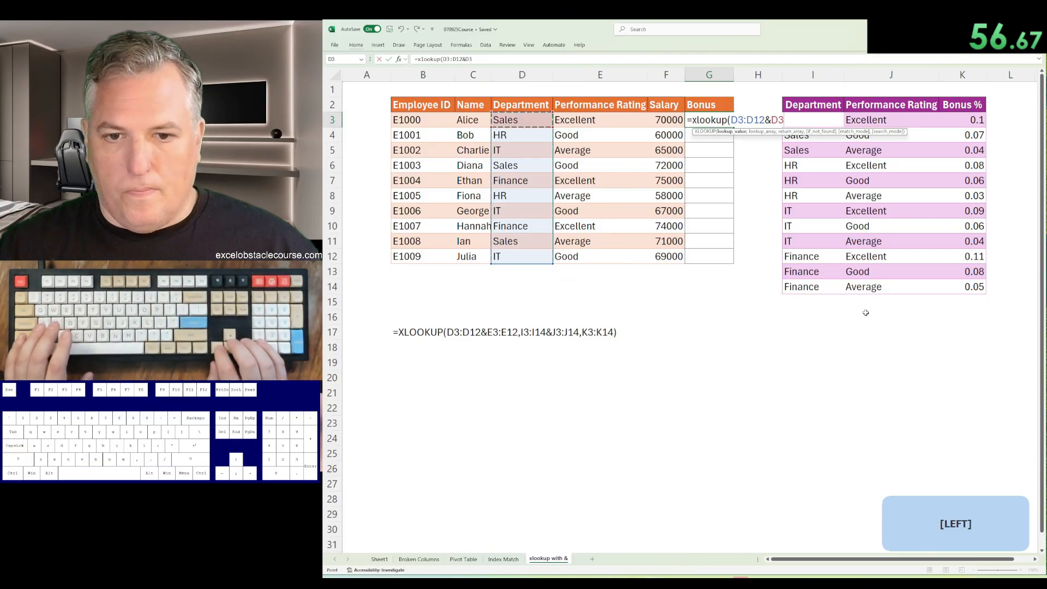
{"action": "key", "text": "ctrl+shift+Down"}
Step: Finish the G3 lookup value D3:D12&E3:E12 and set I3:I14&J3:J14 as the XLOOKUP lookup array
{"action": "type", "text": ","}
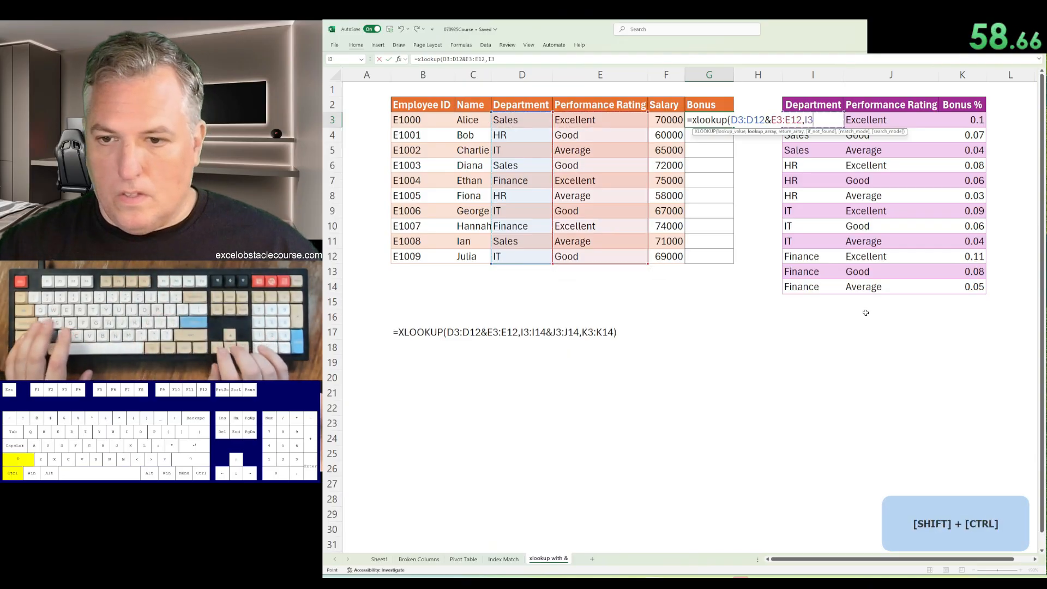
{"action": "key", "text": "ctrl+shift+Down"}
{"action": "type", "text": "&"}
{"action": "key", "text": "Right"}
{"action": "key", "text": "Right"}
{"action": "key", "text": "Right"}
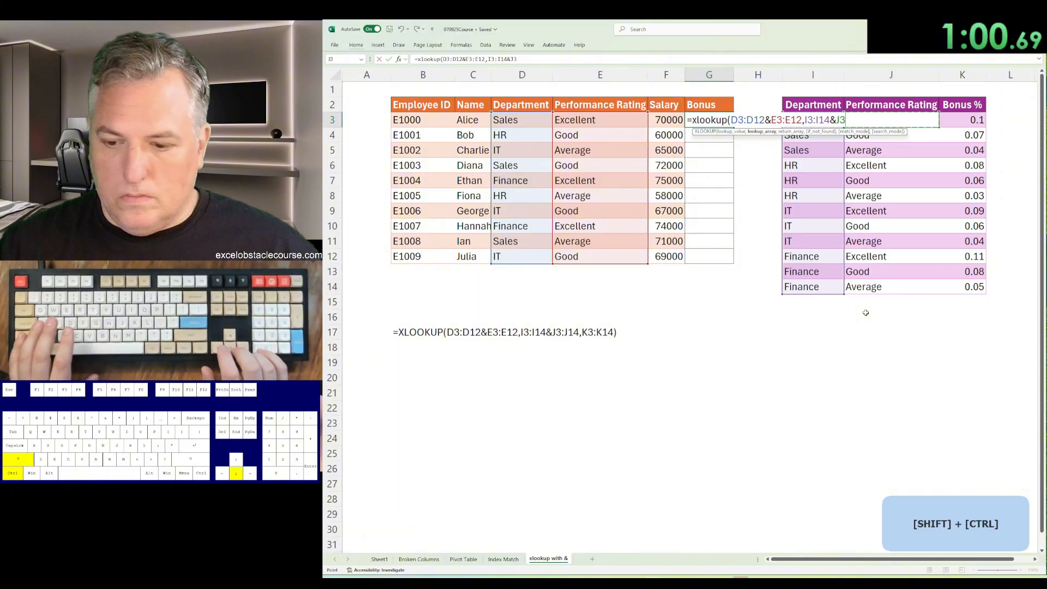
{"action": "key", "text": "ctrl+shift+Down"}
Step: Complete the G3 XLOOKUP with return array K3:K14, enter it, and bold cell G4
{"action": "type", "text": ","}
{"action": "key", "text": "Right"}
{"action": "key", "text": "Right"}
{"action": "key", "text": "Right"}
{"action": "key", "text": "Right"}
{"action": "key", "text": "ctrl+shift+Down"}
{"action": "key", "text": "Return"}
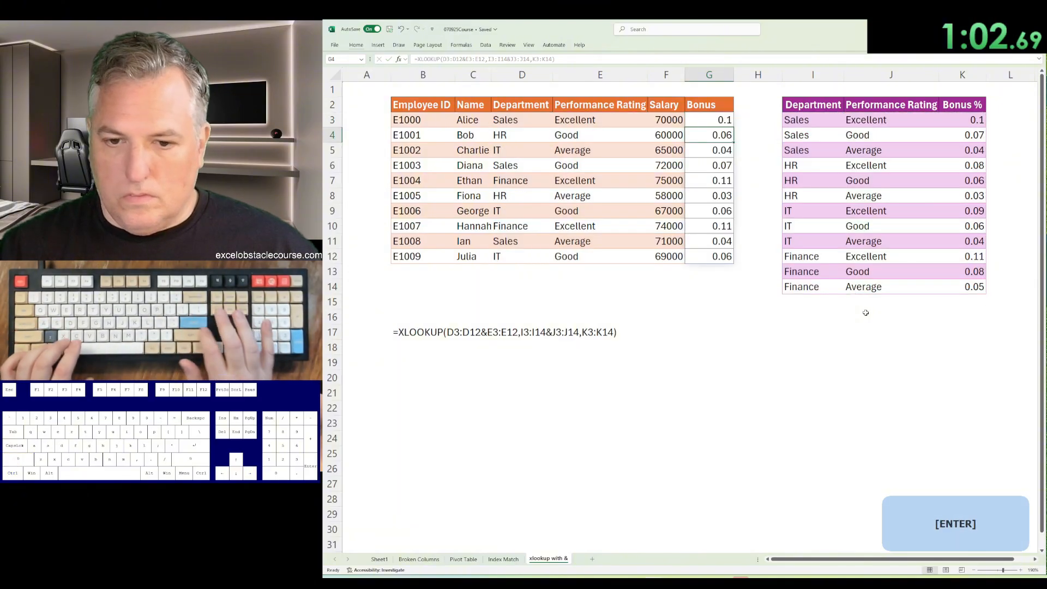
{"action": "key", "text": "ctrl+b"}
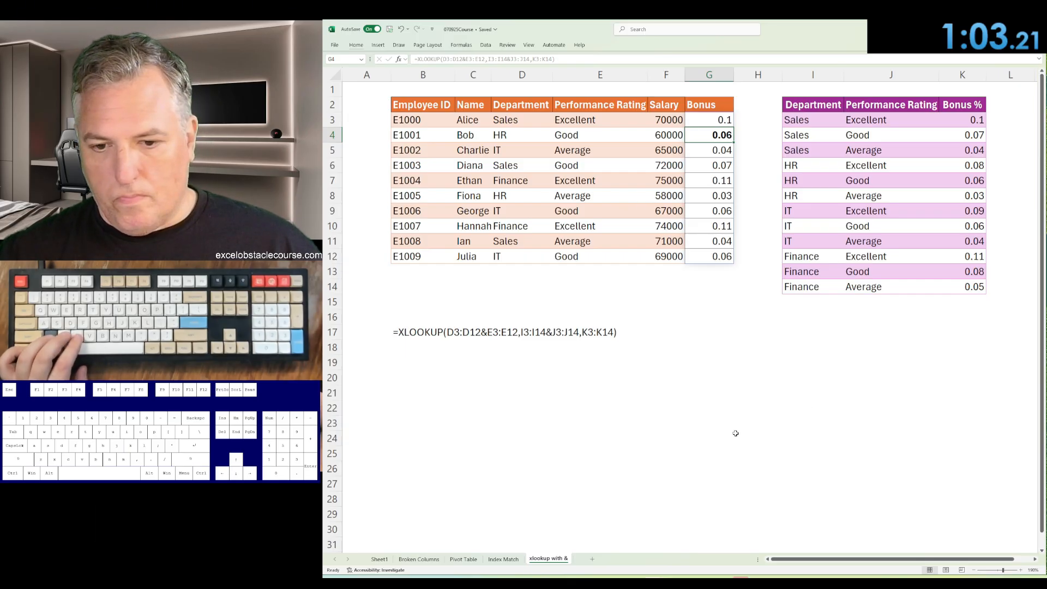
Step: Reset the Broken Columns sheet by undoing the column moves and repairs back to the original broken layout, and clear the copy selection
{"action": "key", "text": "ctrl+Page_Up"}
{"action": "key", "text": "ctrl+Page_Up"}
{"action": "key", "text": "ctrl+Page_Up"}
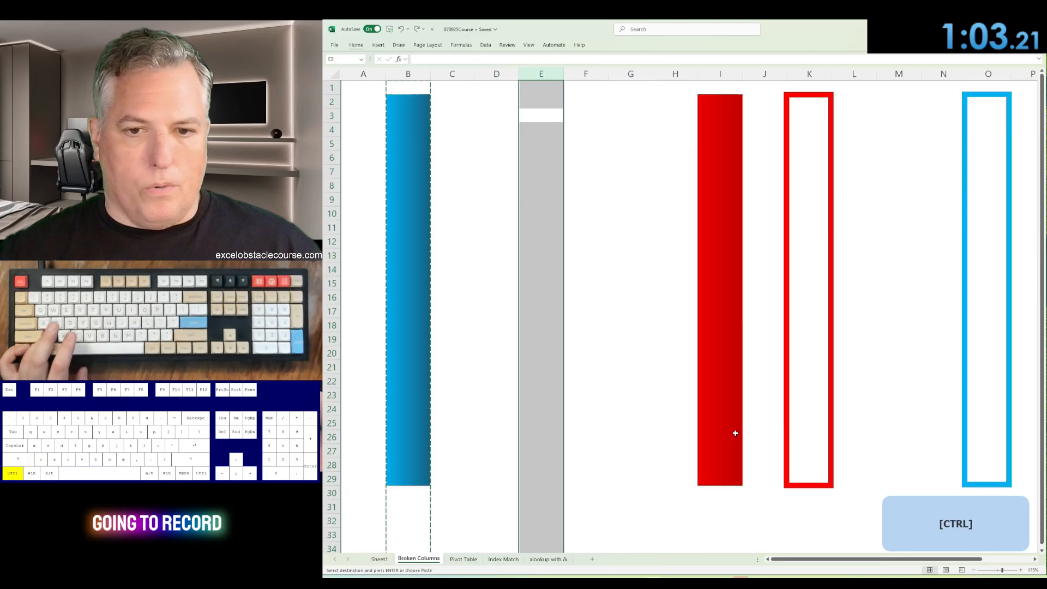
{"action": "key", "text": "ctrl+z"}
{"action": "key", "text": "ctrl+z"}
{"action": "key", "text": "ctrl+z"}
{"action": "key", "text": "ctrl+z"}
{"action": "key", "text": "ctrl+z"}
{"action": "key", "text": "ctrl+z"}
{"action": "key", "text": "ctrl+z"}
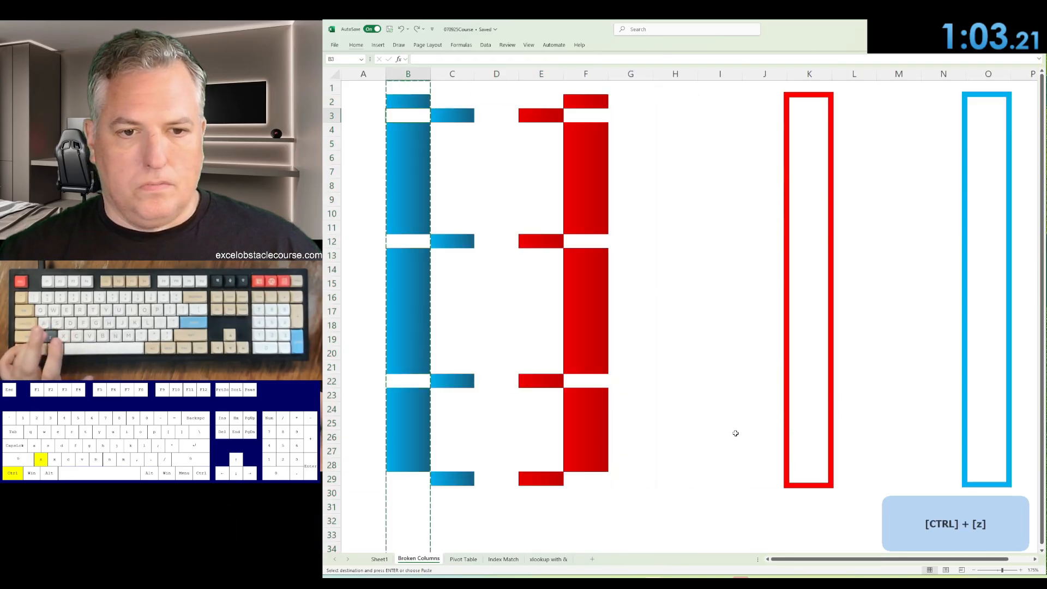
{"action": "key", "text": "Escape"}
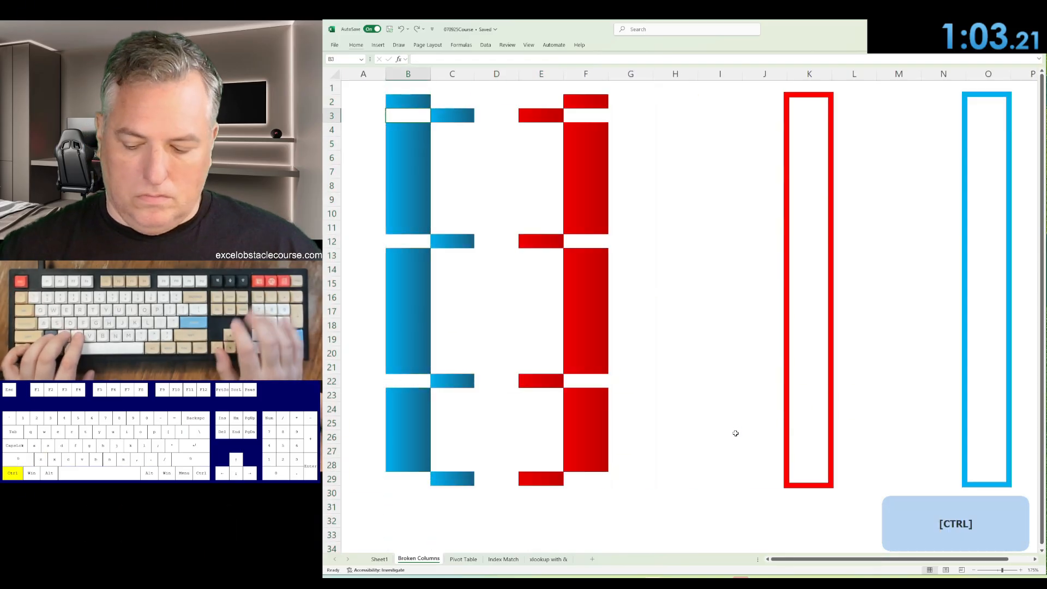
Step: On Sheet1, log the result 1:03.21 for attempt 13 in cell C15
{"action": "key", "text": "ctrl+Page_Up"}
{"action": "type", "text": "1:"}
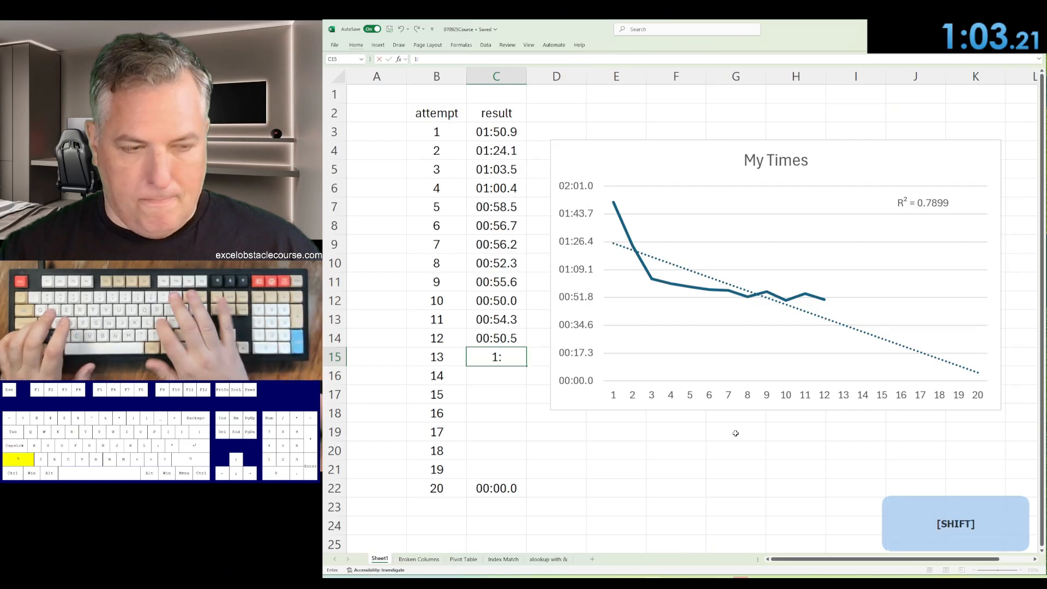
{"action": "type", "text": "03.21"}
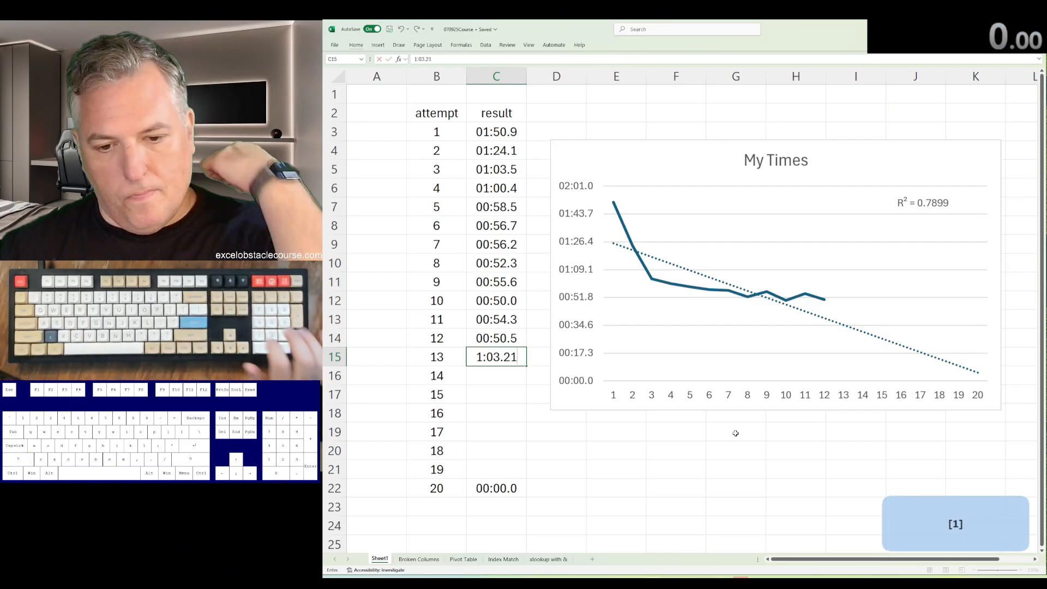
{"action": "key", "text": "Return"}
{"action": "key", "text": "Return"}
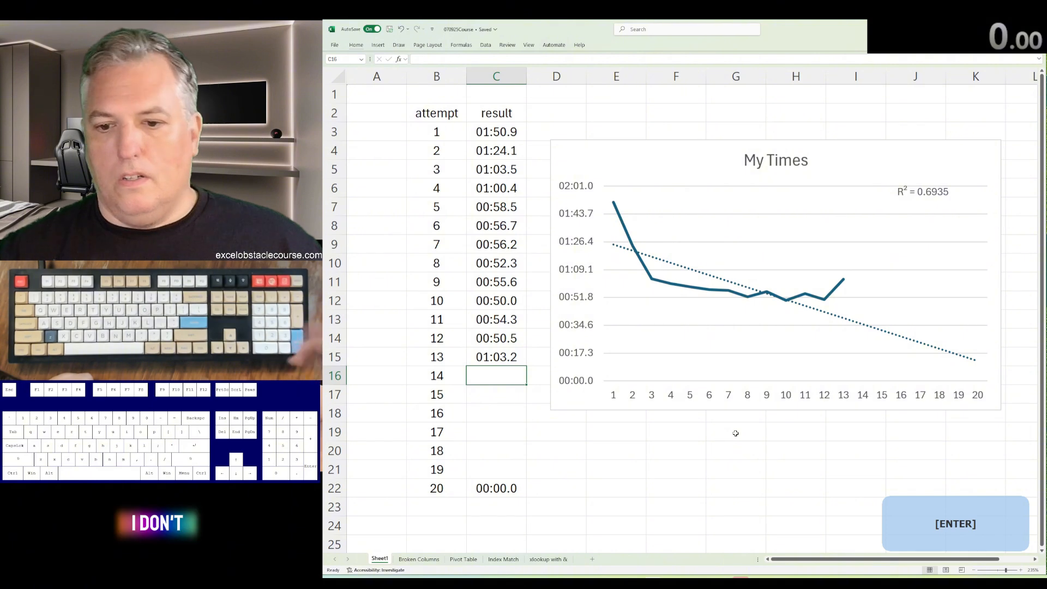
{"action": "key", "text": "Left"}
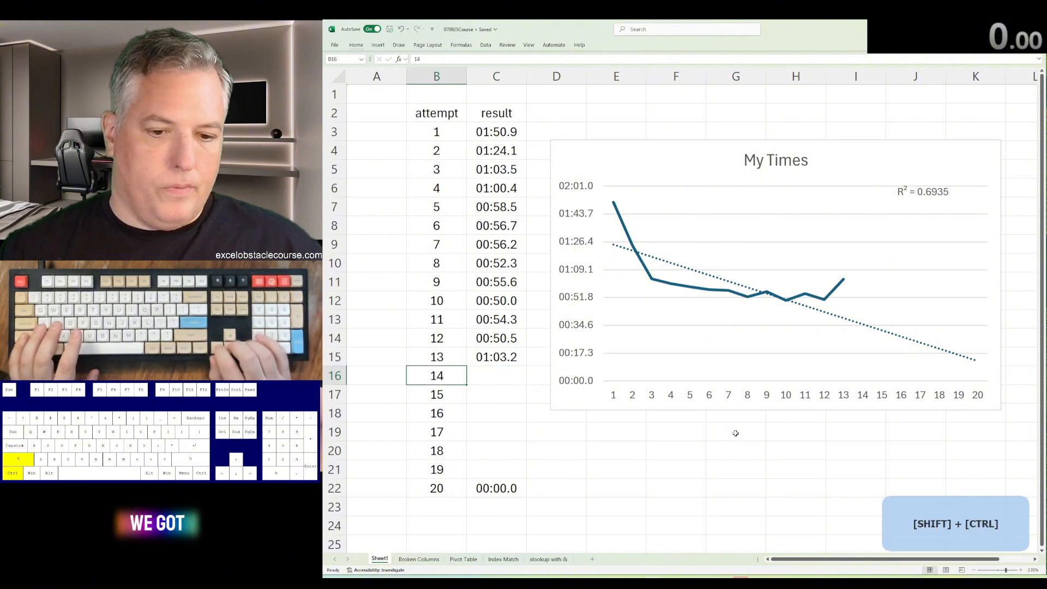
{"action": "key", "text": "ctrl+shift+Down"}
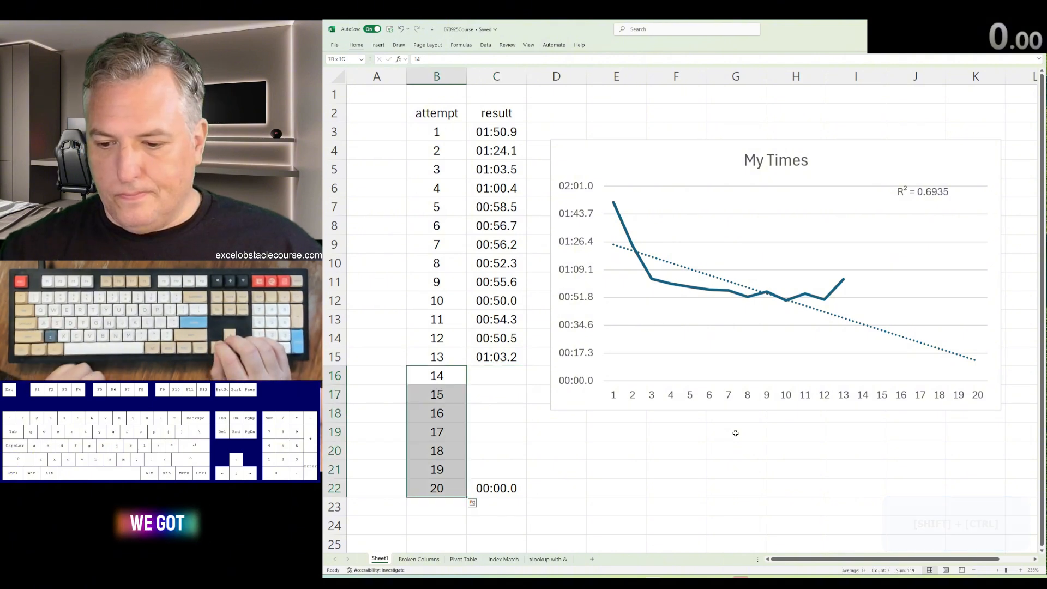
{"action": "key", "text": "Right"}
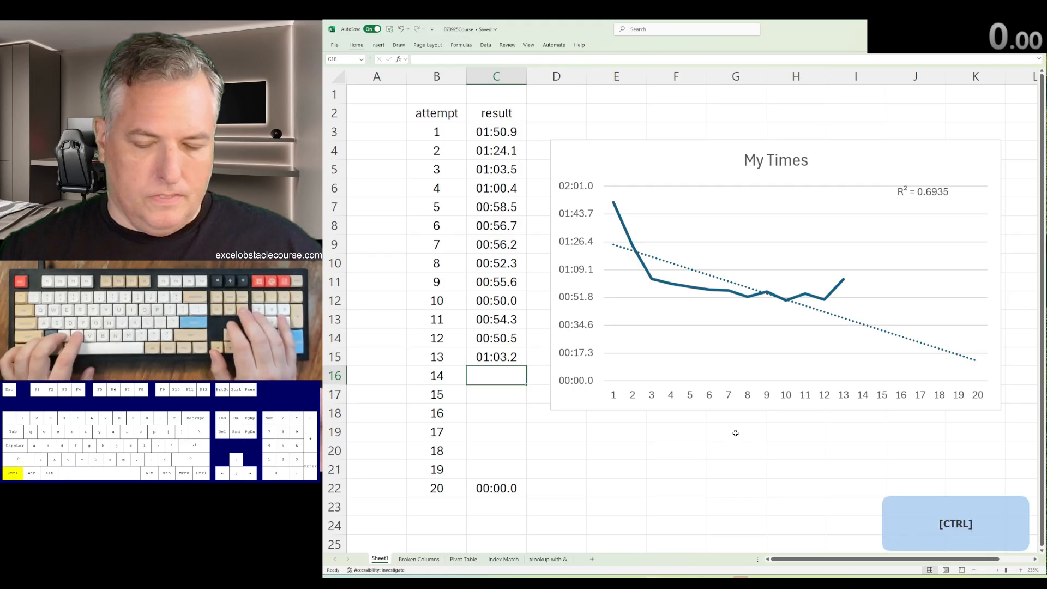
{"action": "key", "text": "ctrl+Page_Down"}
{"action": "key", "text": "ctrl+Page_Up"}
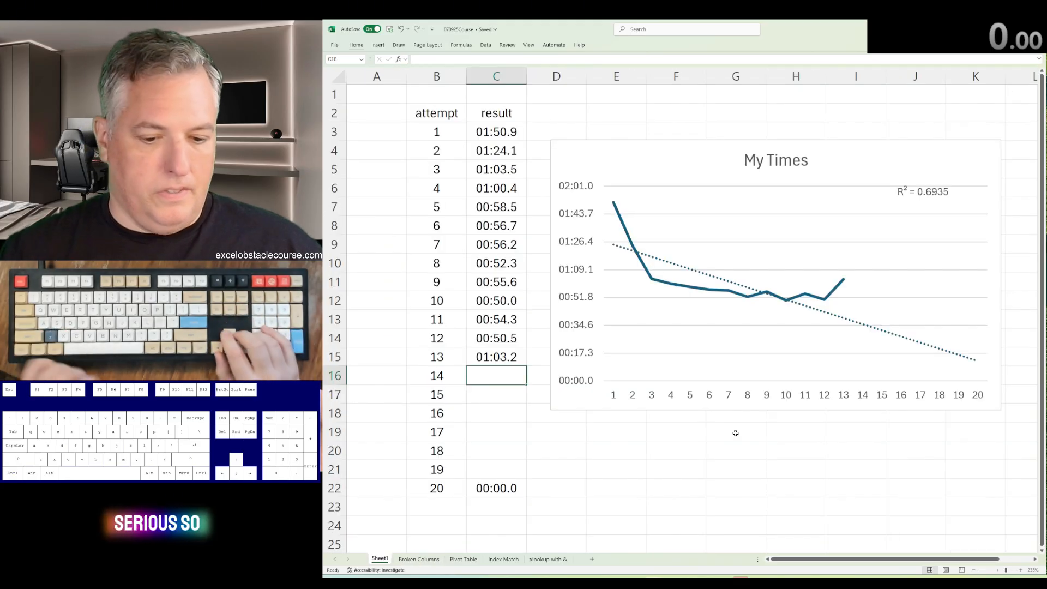
{"action": "key", "text": "ctrl"}
Step: On the Broken Columns sheet, delete blank cells B3, B12, B22 and B29, shifting cells left to complete the blue column
{"action": "key", "text": "ctrl+Page_Down"}
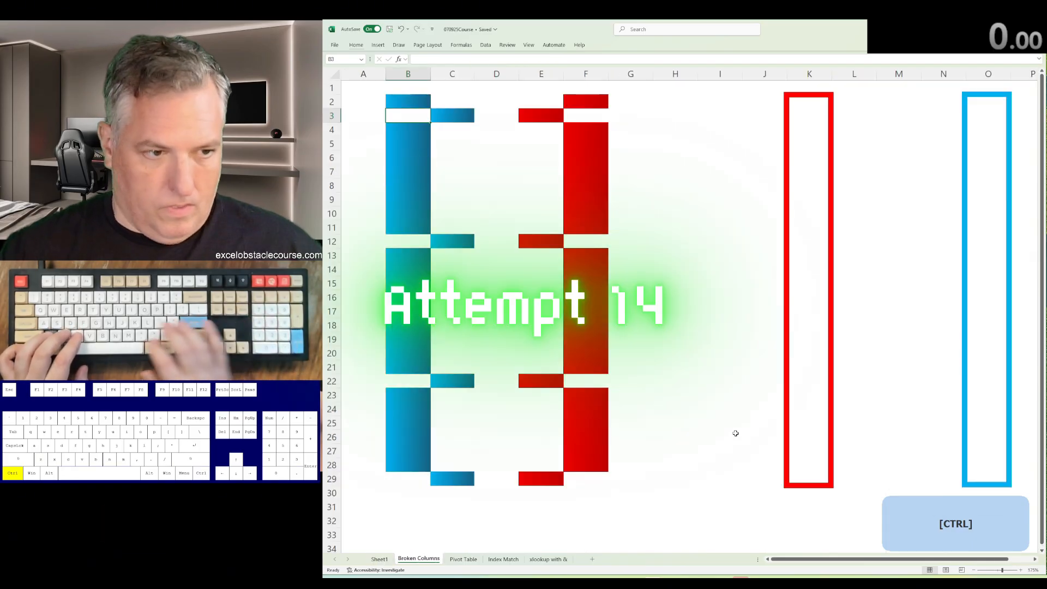
{"action": "key", "text": "ctrl+minus"}
{"action": "key", "text": "Return"}
{"action": "key", "text": "ctrl+Down"}
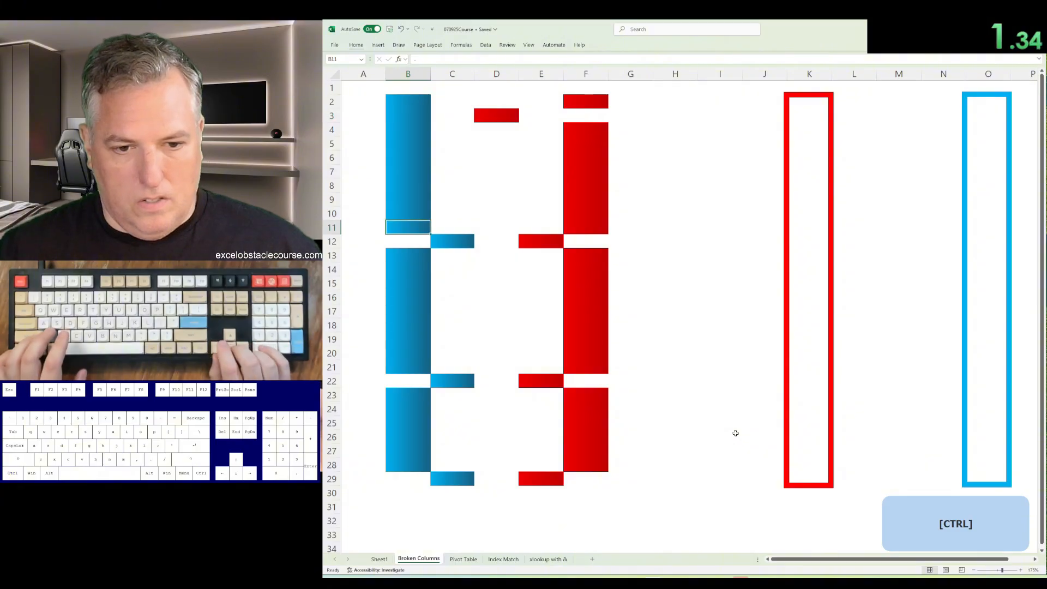
{"action": "key", "text": "Down"}
{"action": "key", "text": "F4"}
{"action": "key", "text": "ctrl+Down"}
{"action": "key", "text": "Down"}
{"action": "key", "text": "F4"}
{"action": "key", "text": "ctrl+Down"}
{"action": "key", "text": "Down"}
{"action": "key", "text": "F4"}
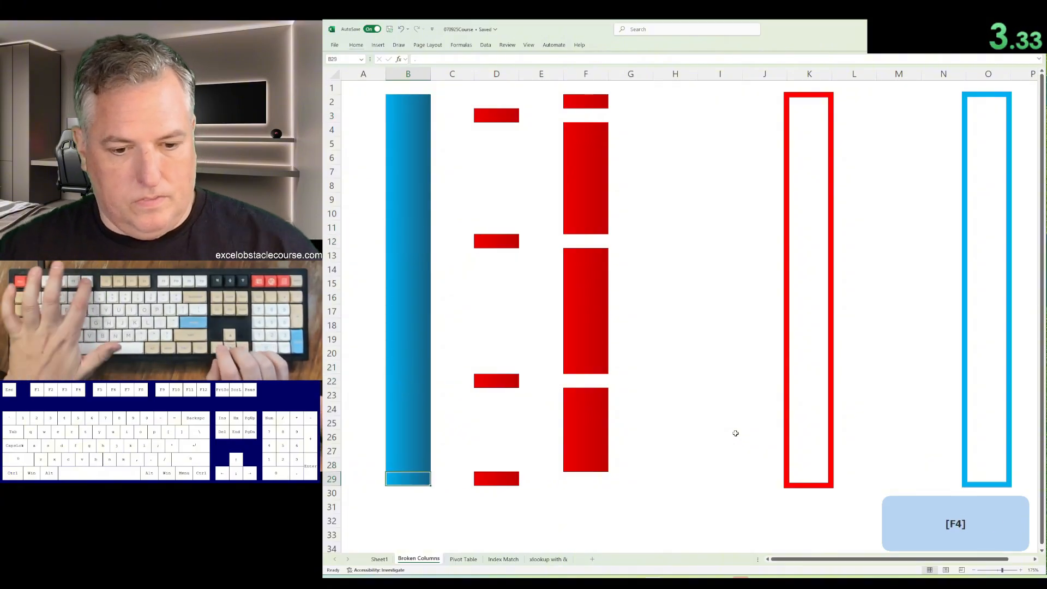
Step: Insert cells at D29:E29, D22:E22, D12:E12 and D3:E3, shifting cells right to complete the red column in F
{"action": "key", "text": "ctrl+Right"}
{"action": "key", "text": "shift+Right"}
{"action": "key", "text": "ctrl+shift+plus"}
{"action": "key", "text": "Return"}
{"action": "key", "text": "ctrl+Up"}
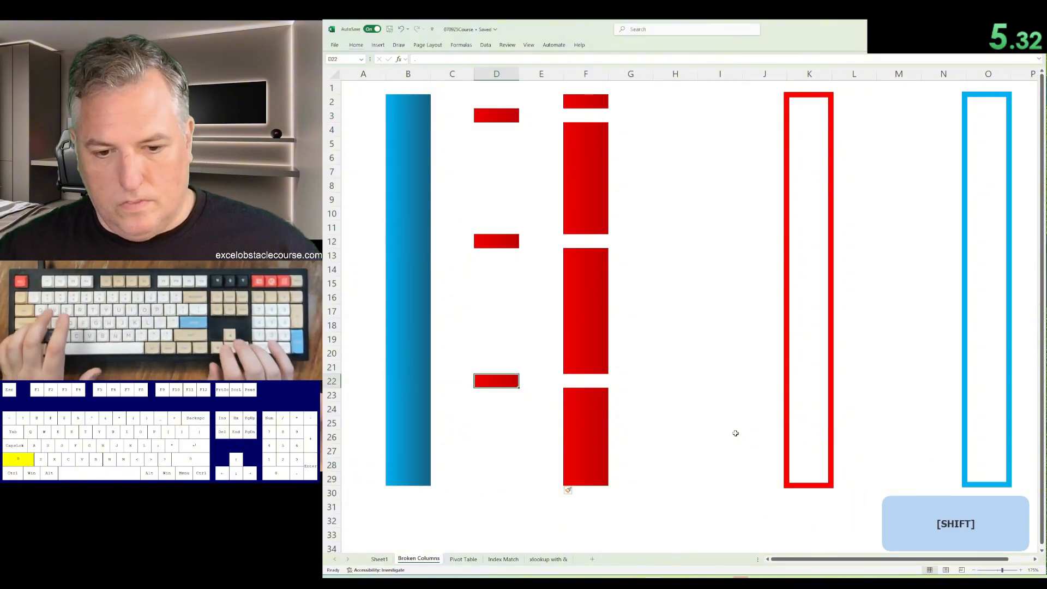
{"action": "key", "text": "shift+Right"}
{"action": "key", "text": "F4"}
{"action": "key", "text": "ctrl+Up"}
{"action": "key", "text": "shift+Right"}
{"action": "key", "text": "F4"}
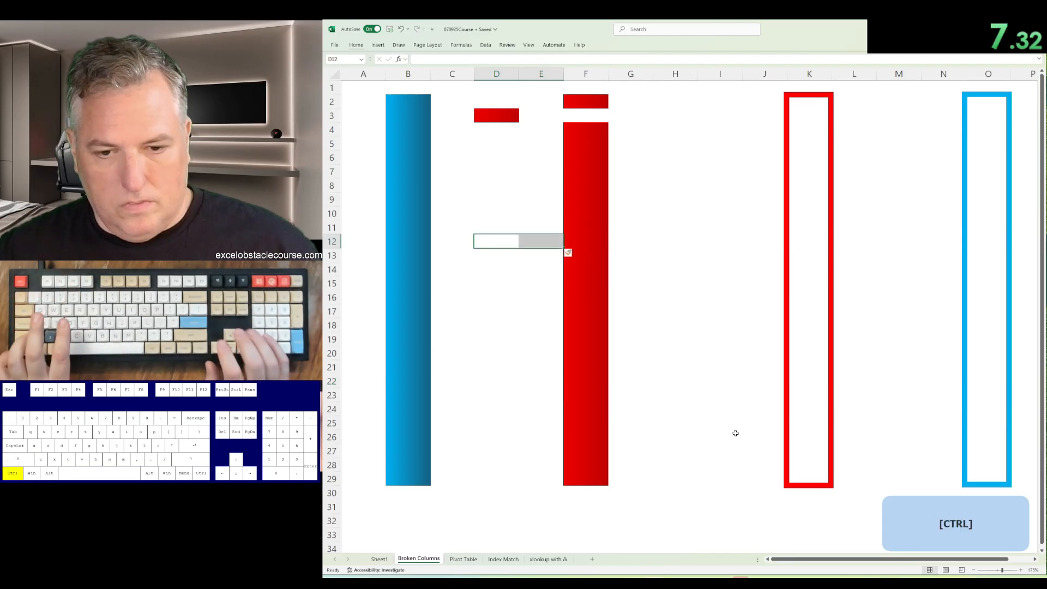
{"action": "key", "text": "ctrl+Up"}
{"action": "key", "text": "shift+Right"}
{"action": "key", "text": "F4"}
Step: Insert five columns at column E to shift the red column into the red frame in column K
{"action": "key", "text": "Right"}
{"action": "key", "text": "ctrl+space"}
{"action": "key", "text": "ctrl+plus"}
{"action": "key", "text": "ctrl+plus"}
{"action": "key", "text": "ctrl+plus"}
{"action": "key", "text": "ctrl+plus"}
{"action": "key", "text": "ctrl+plus"}
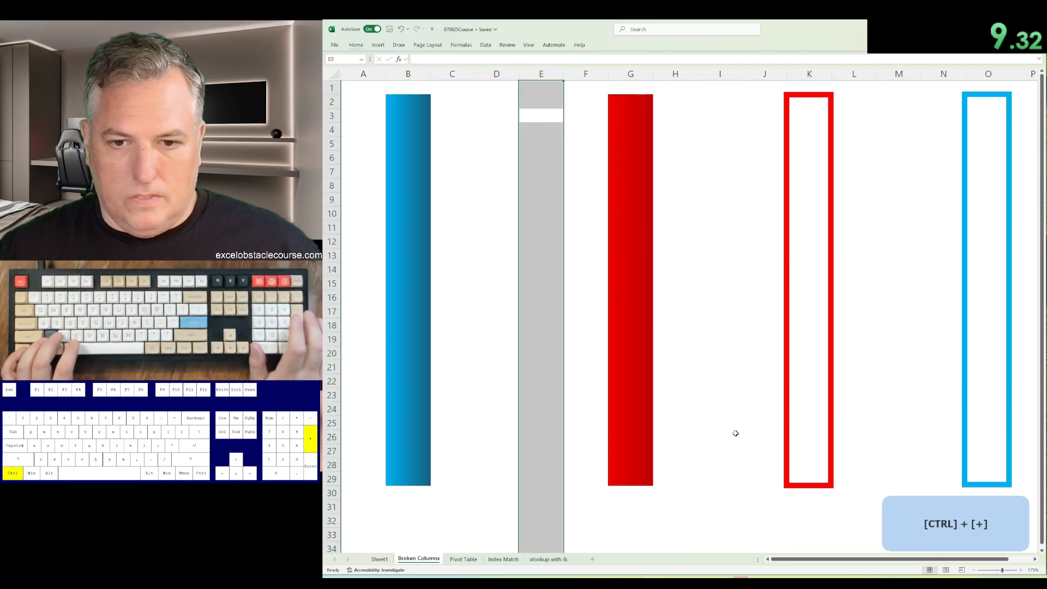
Step: Copy the repaired blue column B and paste it into the blue frame in column O
{"action": "key", "text": "ctrl+Left"}
{"action": "key", "text": "ctrl+space"}
{"action": "key", "text": "ctrl+c"}
{"action": "key", "text": "ctrl+Right"}
{"action": "key", "text": "Right"}
{"action": "key", "text": "Right"}
{"action": "key", "text": "Right"}
{"action": "key", "text": "Right"}
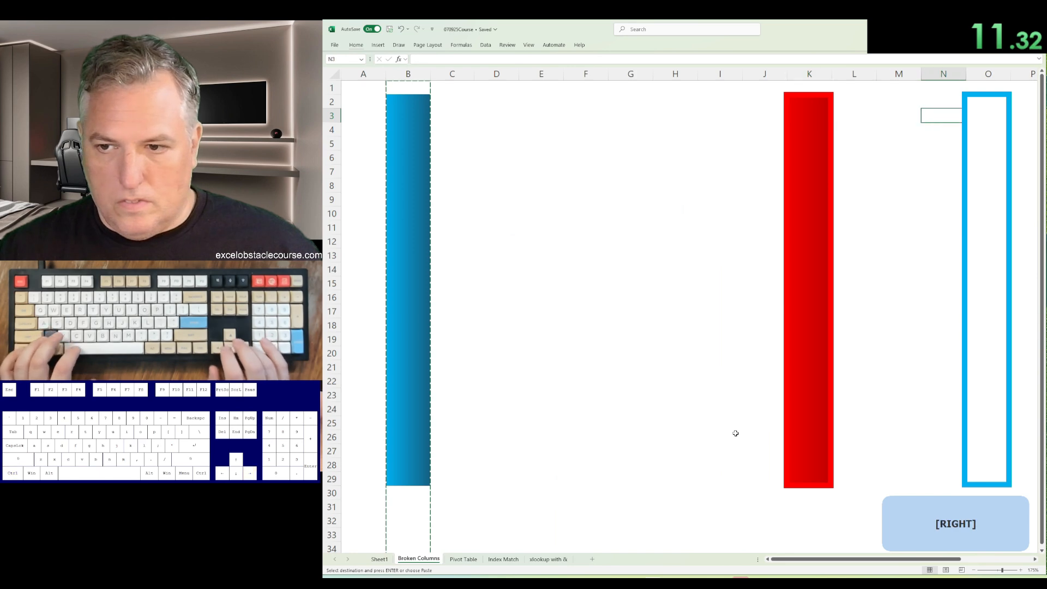
{"action": "key", "text": "ctrl+space"}
{"action": "key", "text": "ctrl+v"}
Step: On the Pivot Table sheet, create a PivotTable at B2 with the PivotTable wizard, using table1 as the source range
{"action": "key", "text": "ctrl+Page_Down"}
{"action": "key", "text": "alt+d"}
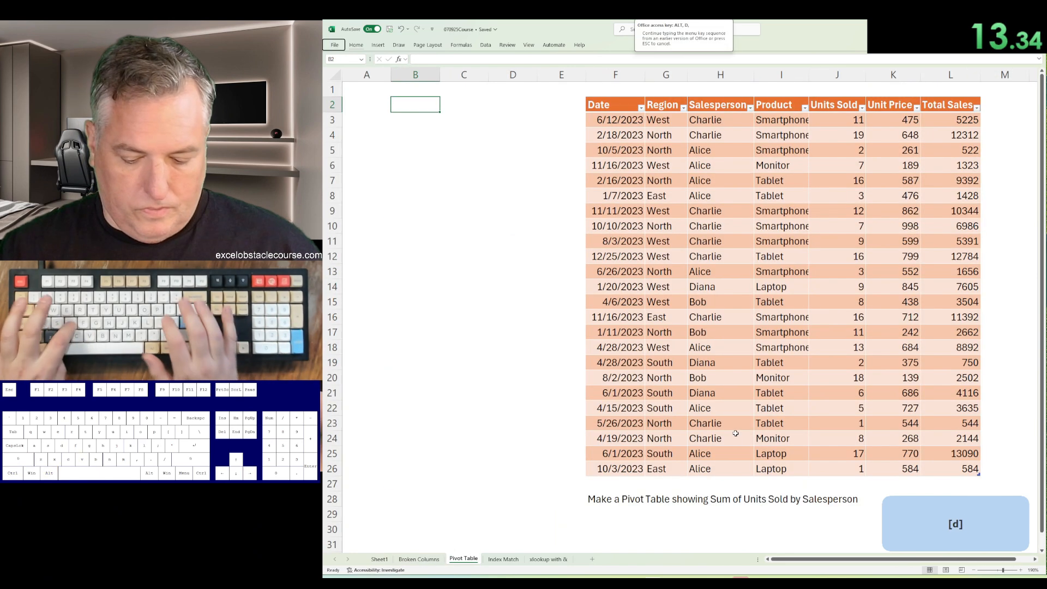
{"action": "key", "text": "p"}
{"action": "key", "text": "Return"}
{"action": "type", "text": "table1"}
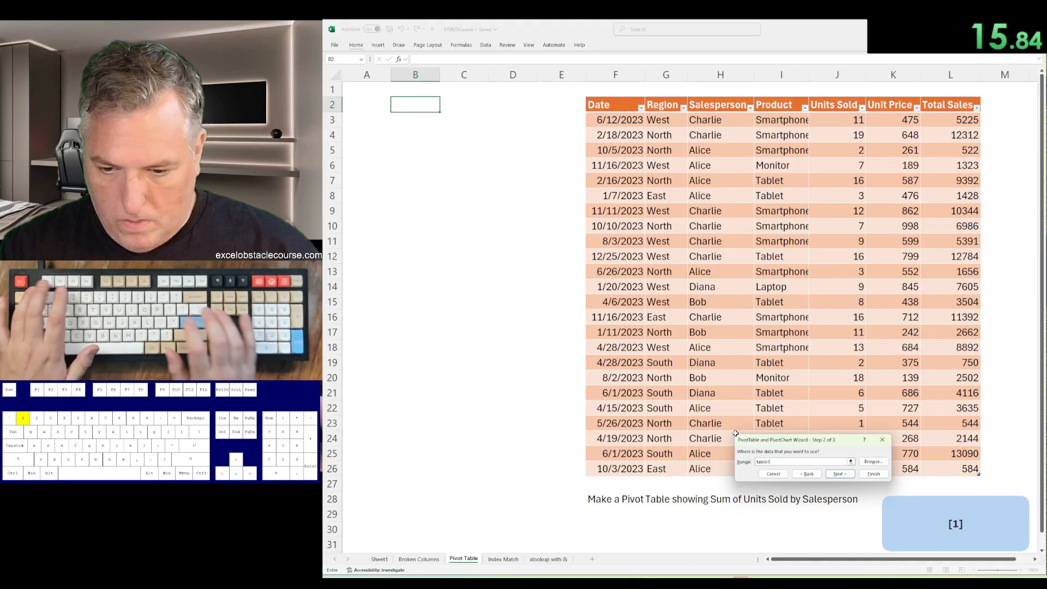
{"action": "key", "text": "Return"}
{"action": "key", "text": "Return"}
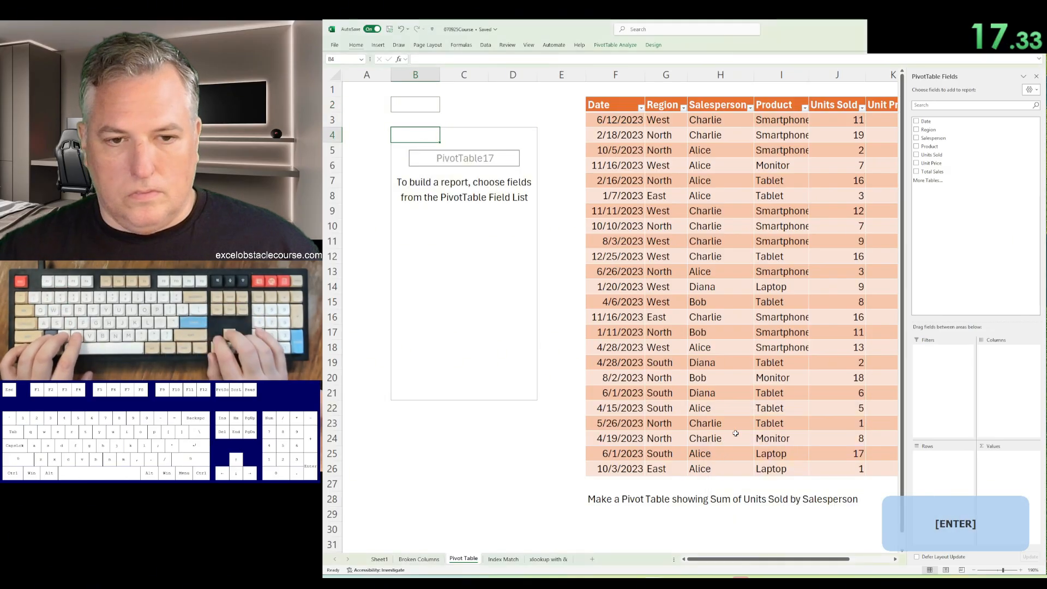
Step: Add the Salesperson and Units Sold fields to the PivotTable
{"action": "key", "text": "shift+Tab"}
{"action": "key", "text": "Down"}
{"action": "key", "text": "Down"}
{"action": "key", "text": "Down"}
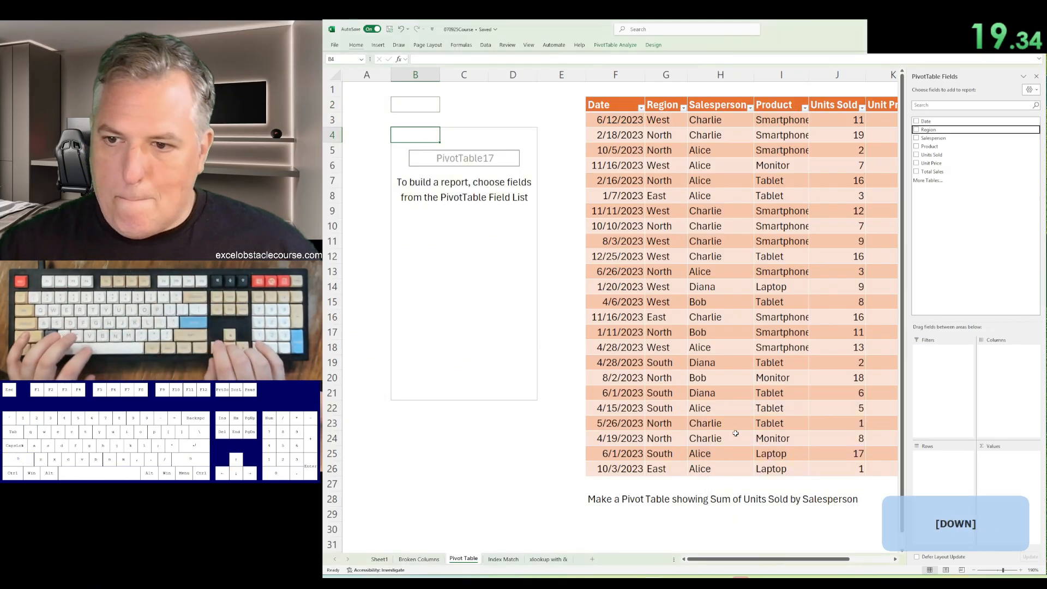
{"action": "key", "text": "space"}
{"action": "key", "text": "Down"}
{"action": "key", "text": "Down"}
{"action": "key", "text": "space"}
{"action": "key", "text": "Escape"}
Step: On the Index Match sheet, begin an INDEX formula in B25 with the absolute array $H$5:$L$14
{"action": "key", "text": "ctrl+Page_Down"}
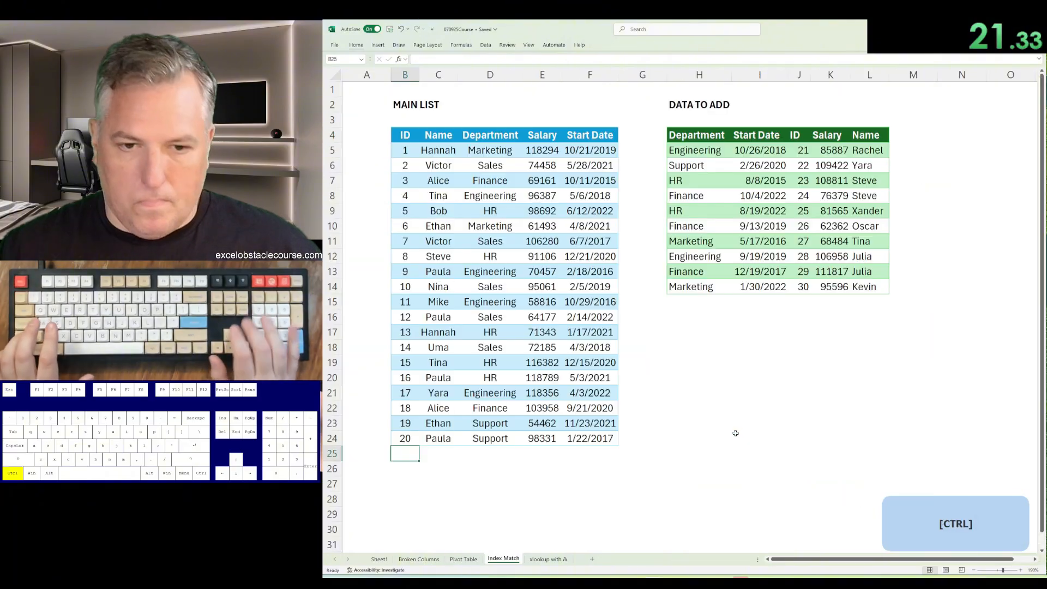
{"action": "type", "text": "=index("}
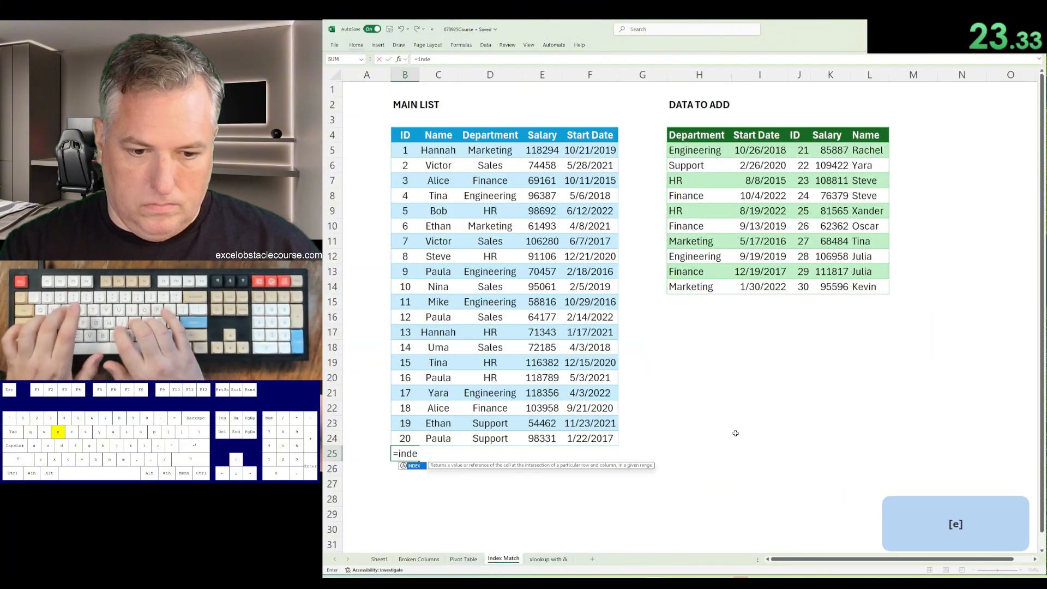
{"action": "key", "text": "ctrl+Right"}
{"action": "key", "text": "ctrl+Right"}
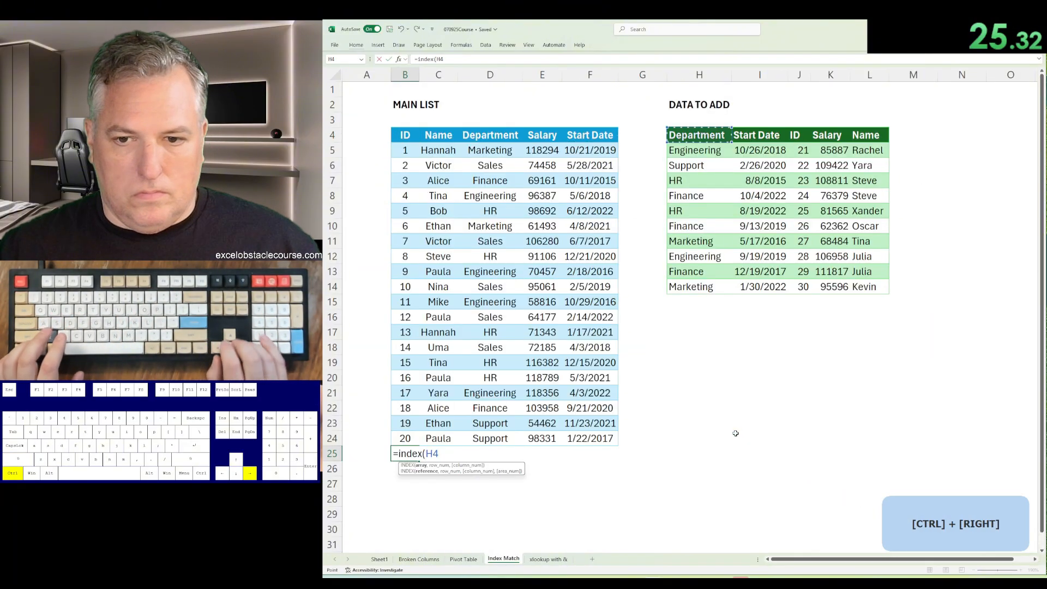
{"action": "key", "text": "Down"}
{"action": "key", "text": "ctrl+shift+Down"}
{"action": "key", "text": "ctrl+shift+Right"}
{"action": "key", "text": "F4"}
{"action": "type", "text": ","}
Step: Complete the B25 formula with row number 0 and a MATCH of B4 in $H$4:$L$4, and enter it
{"action": "key", "text": "Up"}
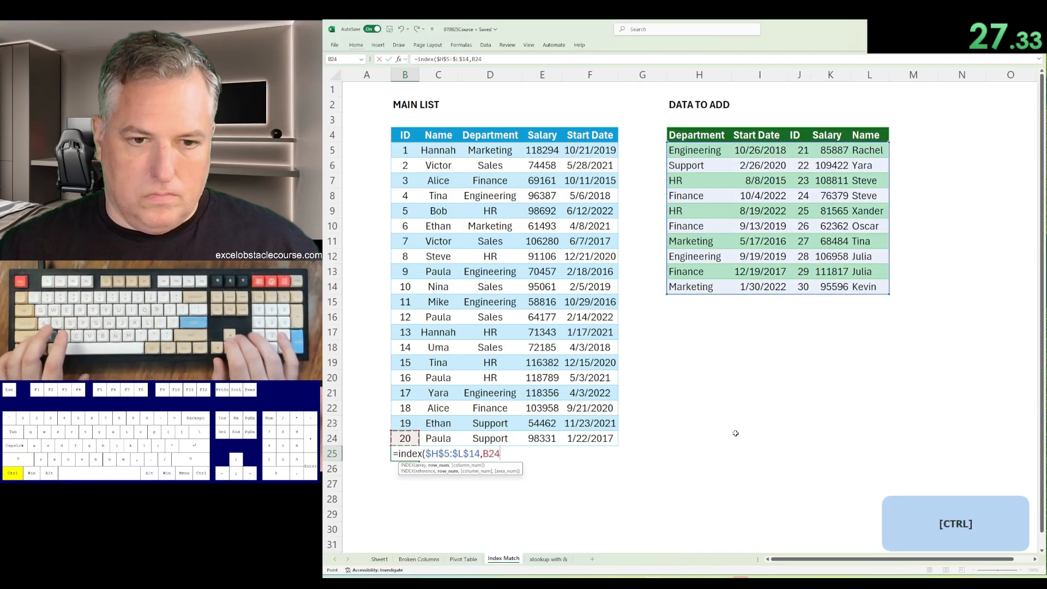
{"action": "key", "text": "BackSpace"}
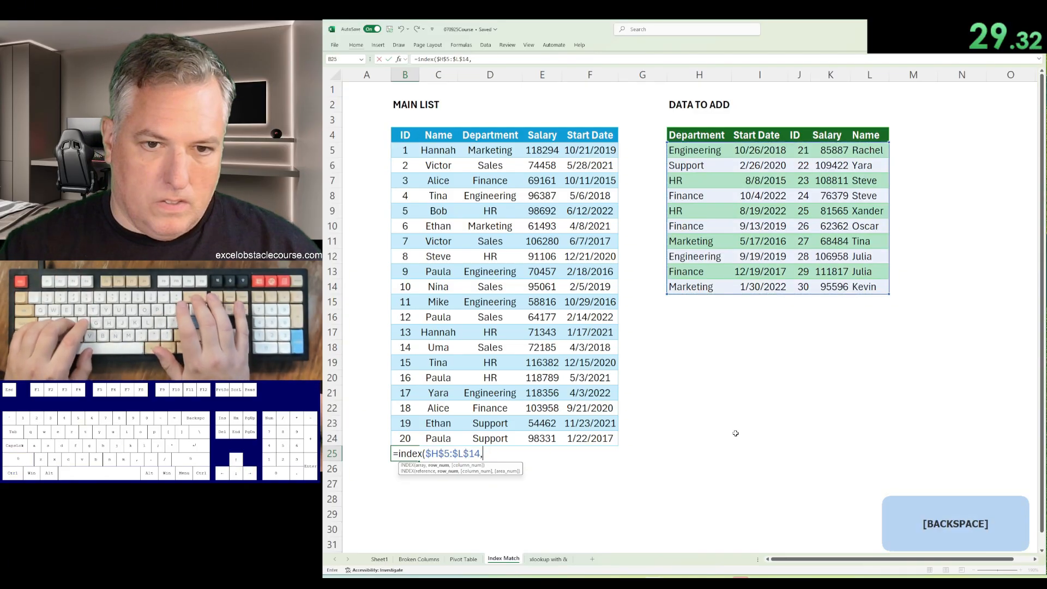
{"action": "type", "text": "0,match("}
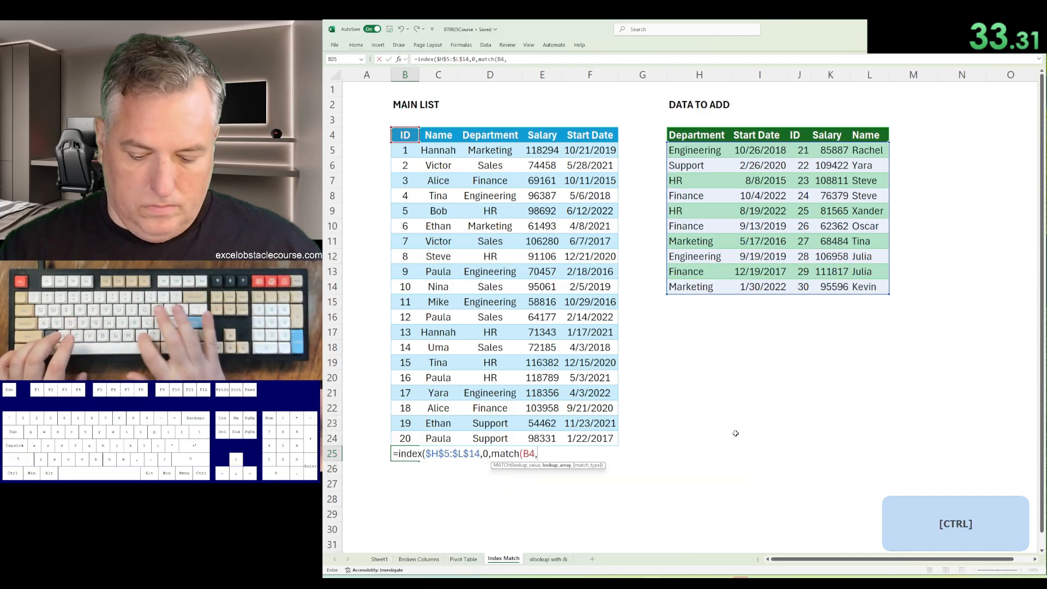
{"action": "key", "text": "ctrl+shift+Right"}
{"action": "key", "text": "F4"}
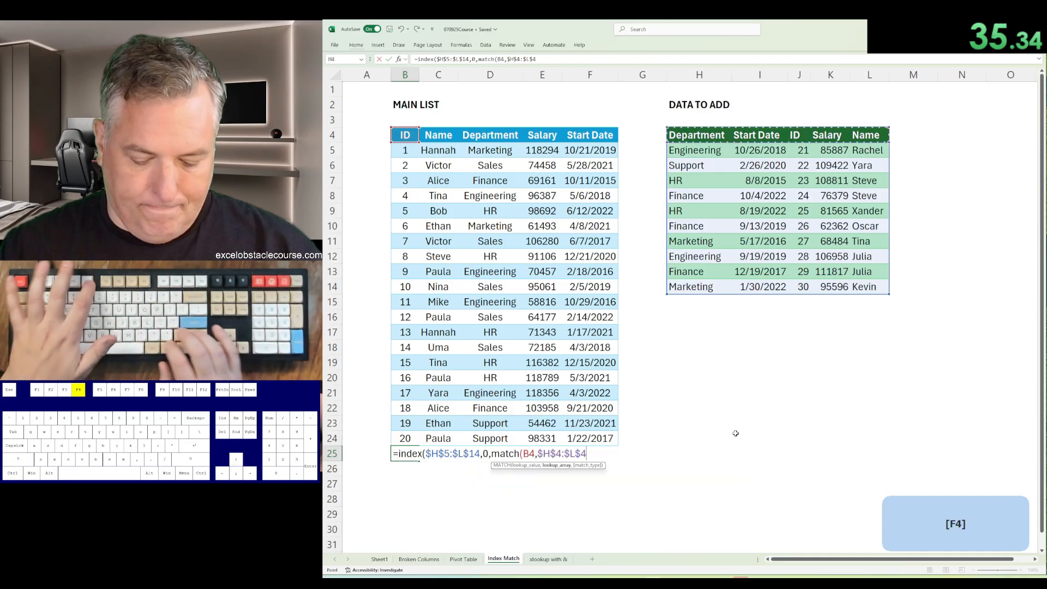
{"action": "key", "text": "Return"}
{"action": "key", "text": "Return"}
Step: Fill the B25 formula right across B25:F25
{"action": "key", "text": "Up"}
{"action": "key", "text": "Up"}
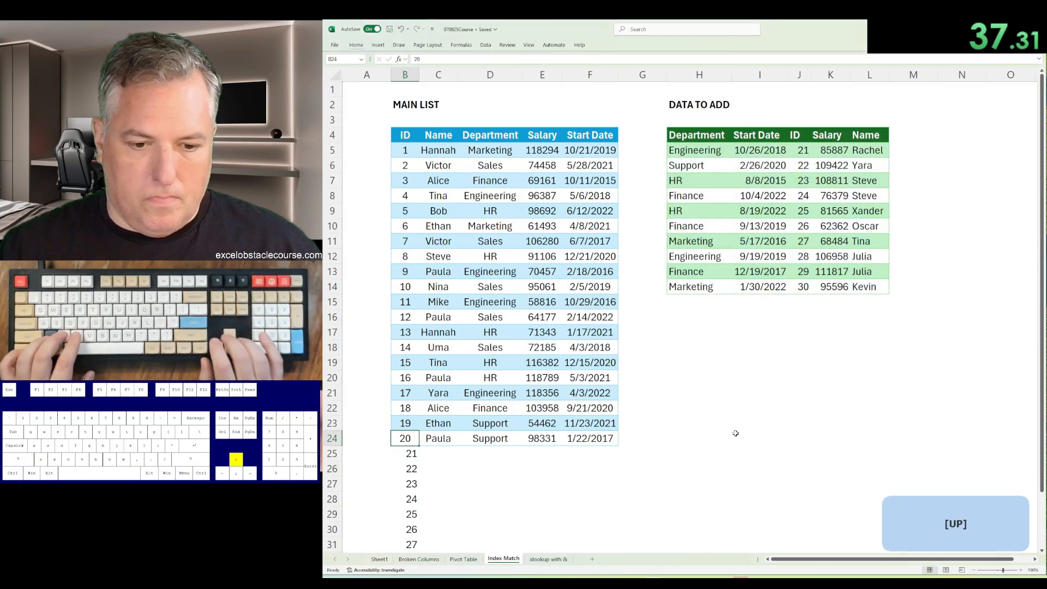
{"action": "key", "text": "ctrl+Right"}
{"action": "key", "text": "Down"}
{"action": "key", "text": "ctrl+shift+Left"}
Step: On the xlookup with & sheet, begin an XLOOKUP formula in G3 with the lookup value D3:D12&E3:E12
{"action": "key", "text": "ctrl+Page_Down"}
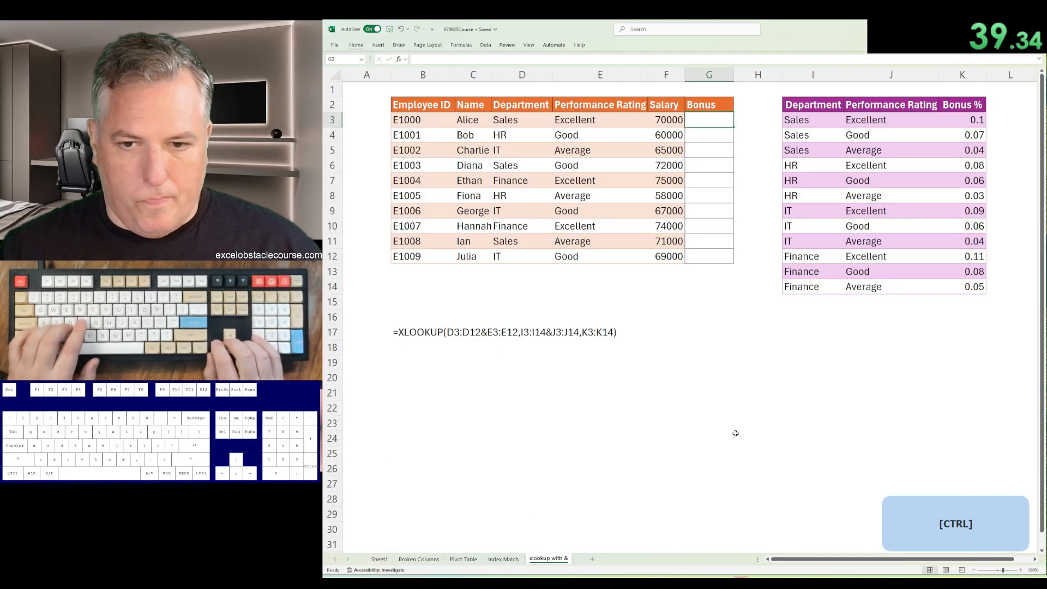
{"action": "type", "text": "=xloo"}
{"action": "key", "text": "Tab"}
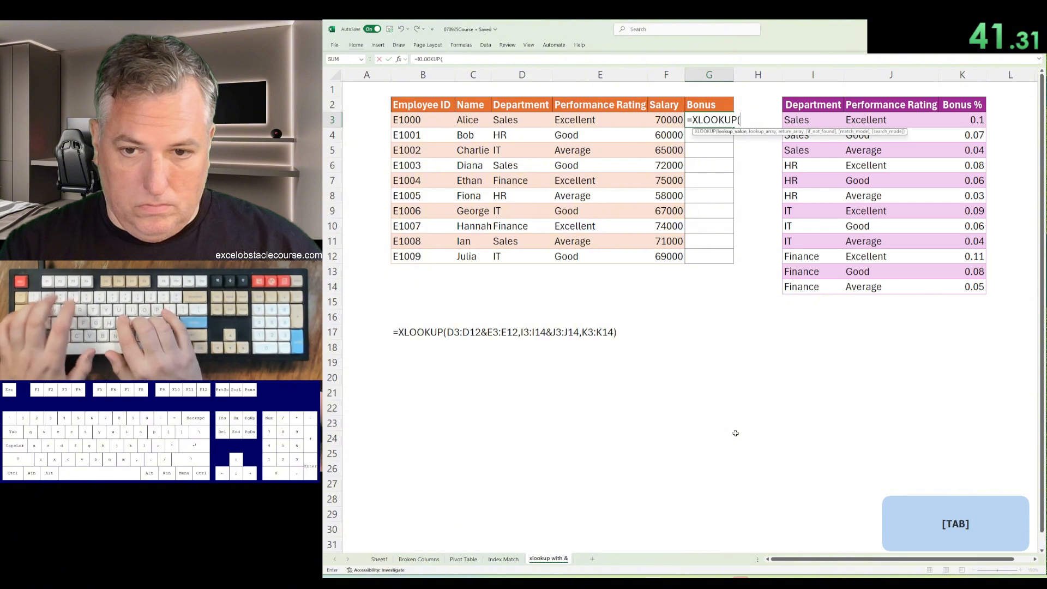
{"action": "key", "text": "Left"}
{"action": "key", "text": "Left"}
{"action": "key", "text": "Left"}
{"action": "key", "text": "ctrl+shift+Down"}
{"action": "type", "text": "&"}
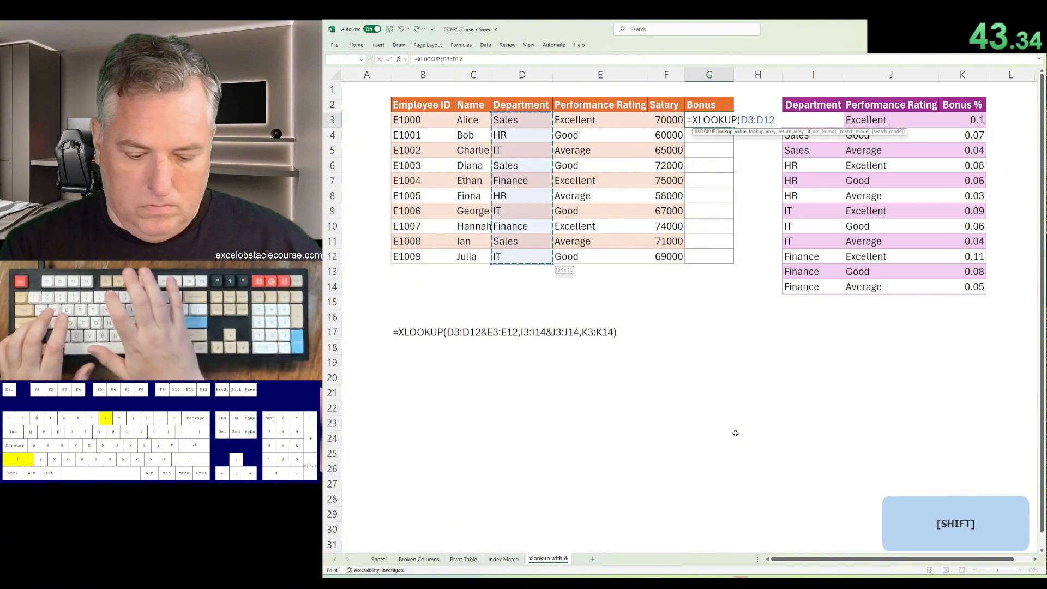
{"action": "key", "text": "Left"}
{"action": "key", "text": "Left"}
{"action": "key", "text": "ctrl+shift+Down"}
Step: Add I3:I14&J3:J14 as the lookup array of the G3 XLOOKUP formula
{"action": "type", "text": ","}
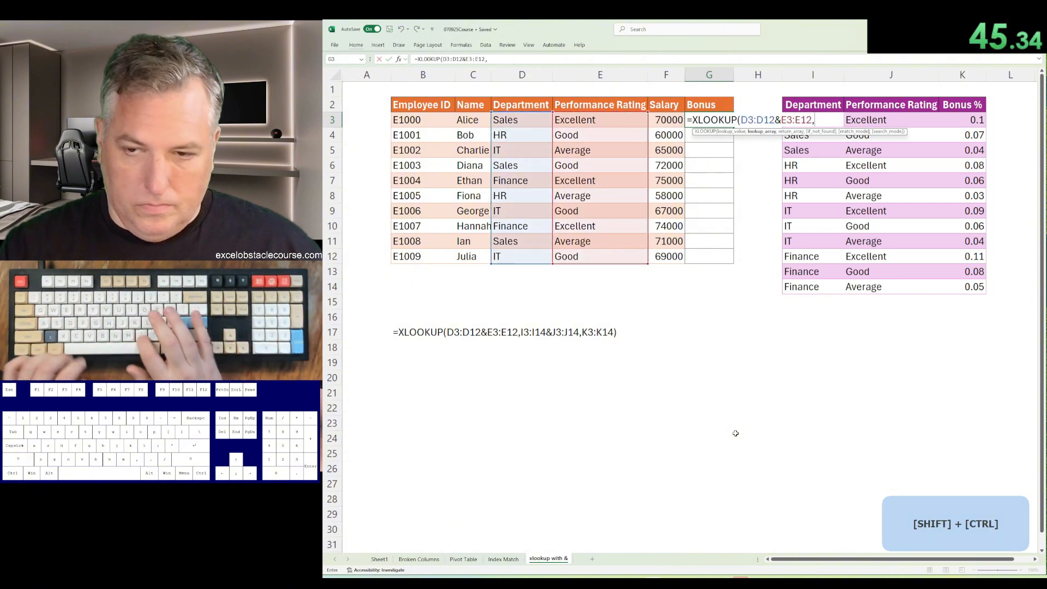
{"action": "key", "text": "ctrl+shift+Down"}
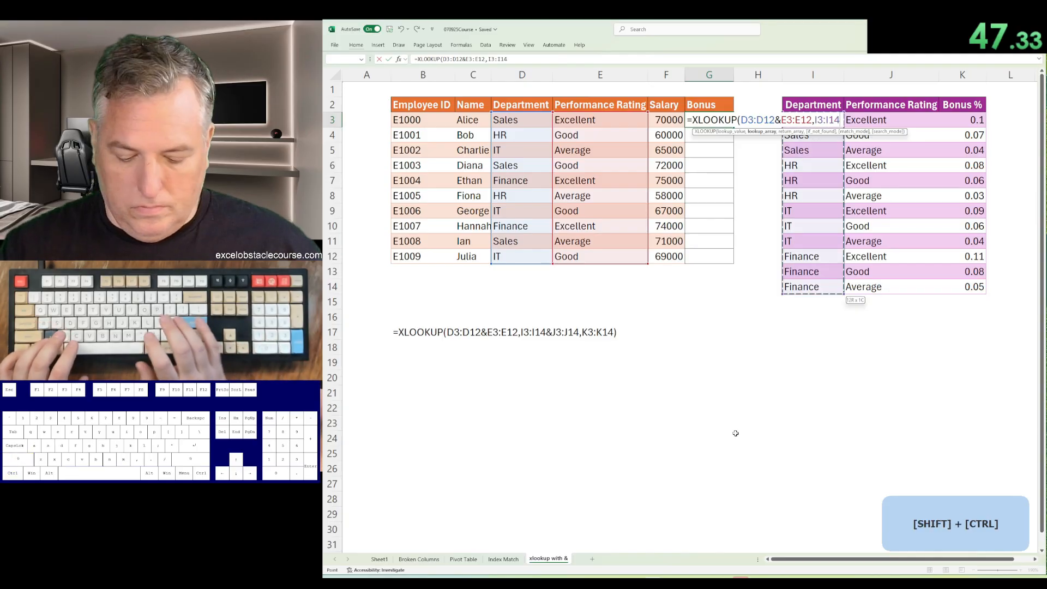
{"action": "type", "text": ","}
{"action": "key", "text": "Right"}
{"action": "key", "text": "BackSpace"}
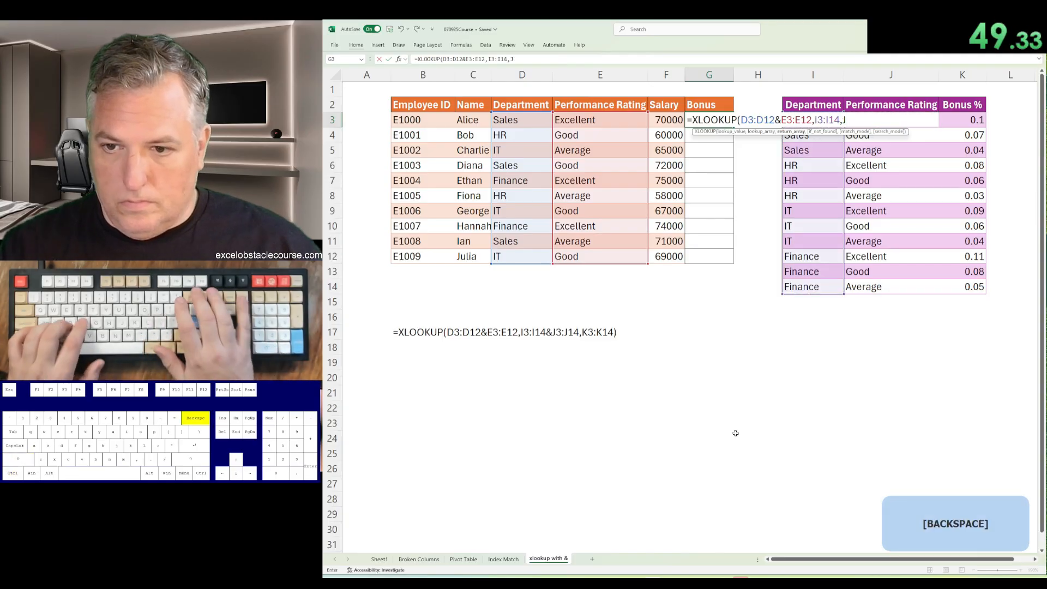
{"action": "type", "text": "&"}
{"action": "key", "text": "Right"}
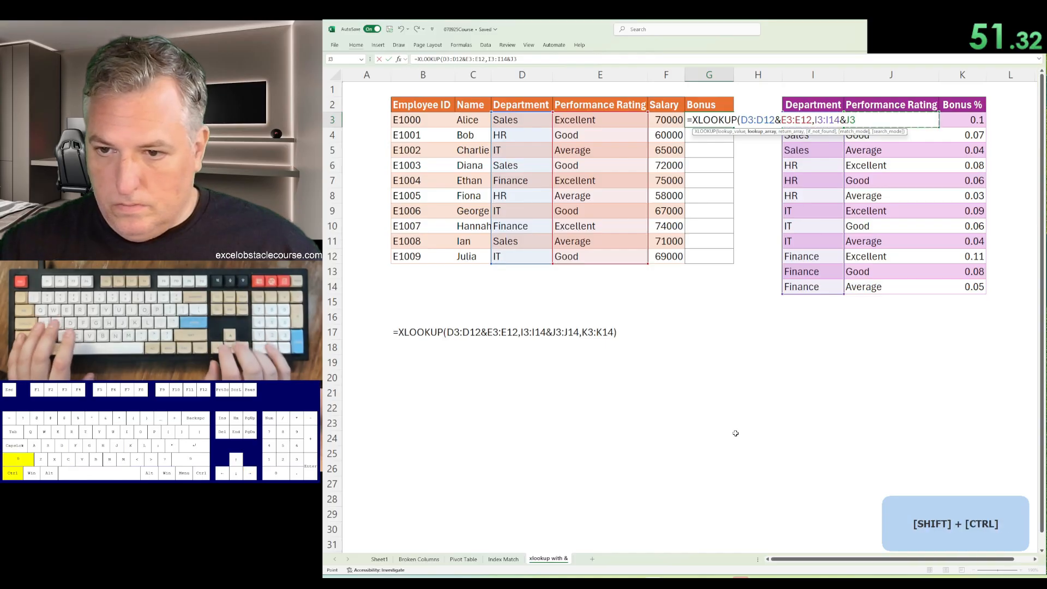
{"action": "key", "text": "ctrl+shift+Down"}
Step: Set K3:K14 as the return array of the G3 XLOOKUP formula and enter it
{"action": "type", "text": ","}
{"action": "key", "text": "Right"}
{"action": "key", "text": "ctrl+shift+Down"}
{"action": "key", "text": "Return"}
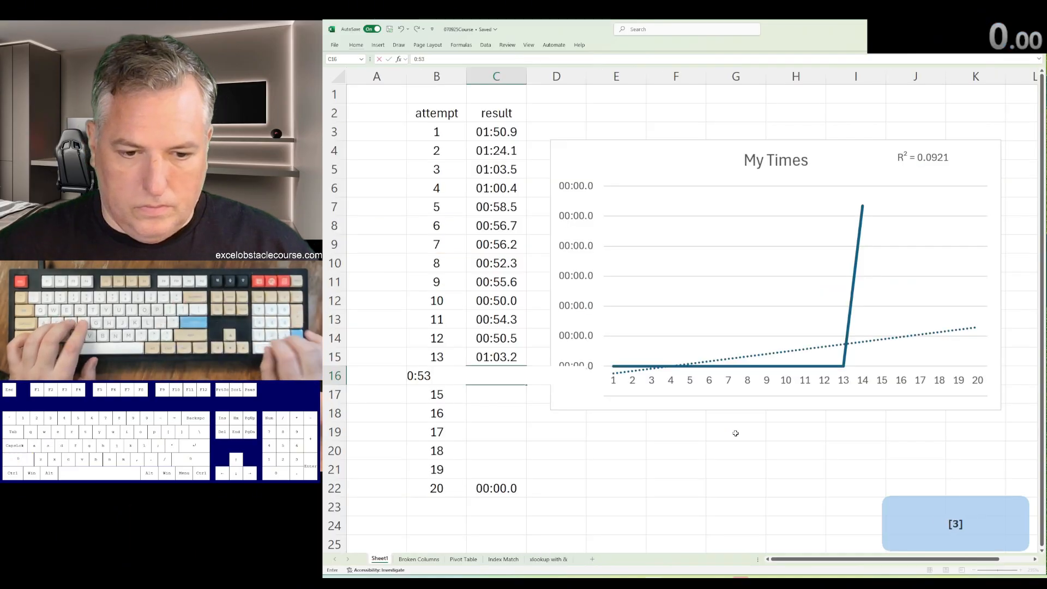
Step: Log 0:53.4 as the result of attempt 14 in C16 on Sheet1
{"action": "key", "text": "Return"}
{"action": "key", "text": "Return"}
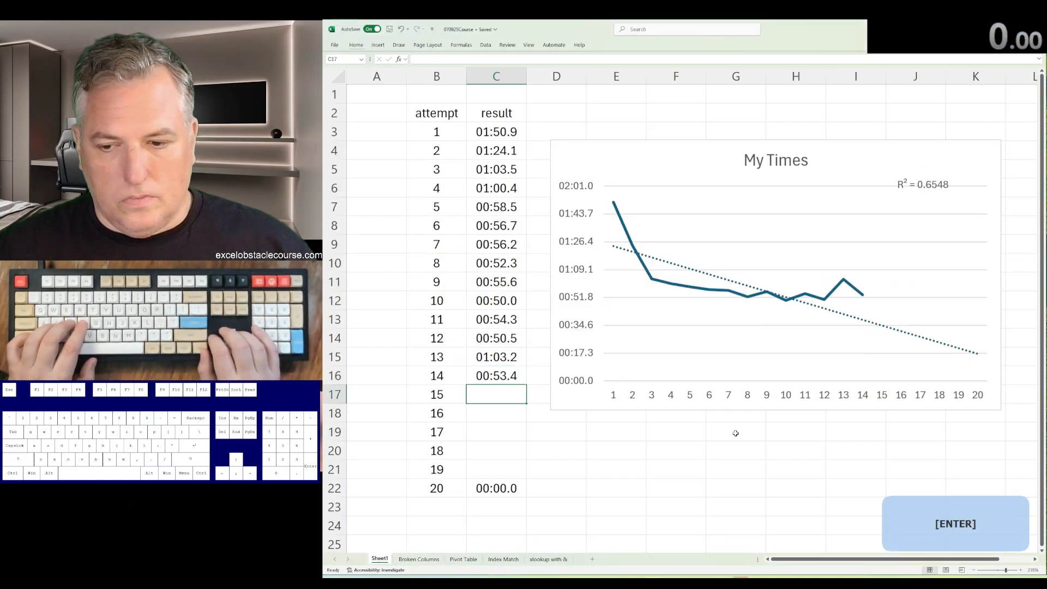
{"action": "key", "text": "Left"}
Step: On the Broken Columns sheet, delete the blank cells B3 and B12, shifting the cells left
{"action": "key", "text": "ctrl+Page_Down"}
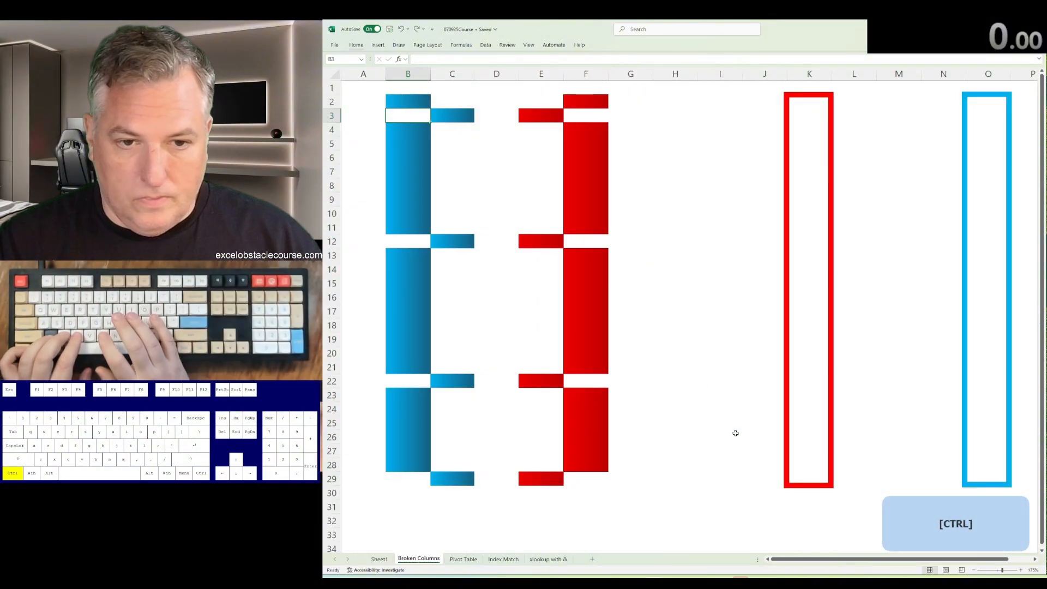
{"action": "key", "text": "ctrl+minus"}
{"action": "key", "text": "Return"}
{"action": "key", "text": "ctrl+Down"}
{"action": "key", "text": "Down"}
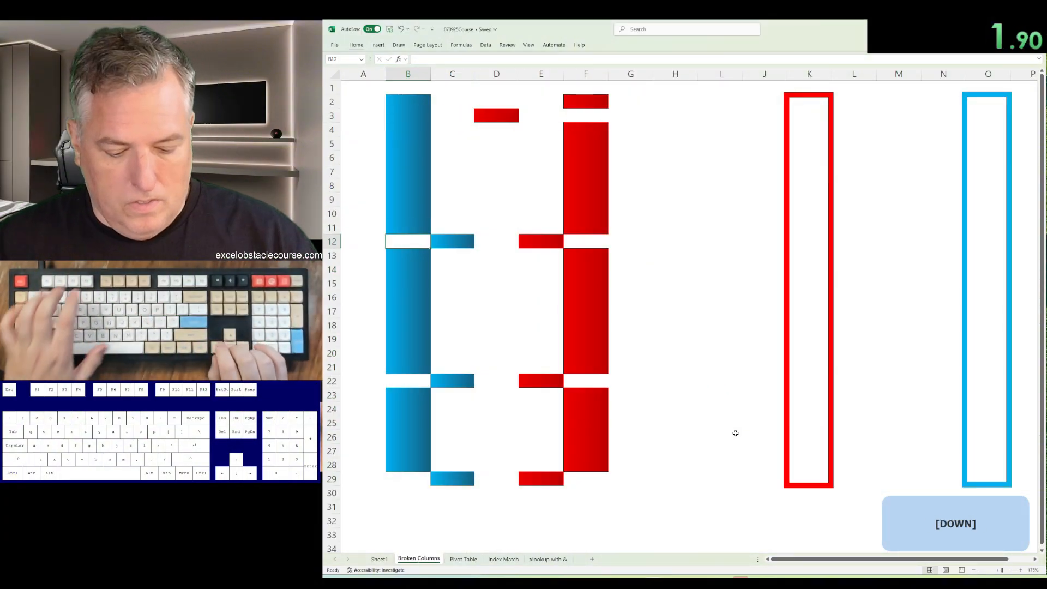
{"action": "key", "text": "ctrl+minus"}
{"action": "key", "text": "Return"}
Step: Delete the blank cells B22 and B29 with a left shift to complete the blue column
{"action": "key", "text": "ctrl+Down"}
{"action": "key", "text": "Down"}
{"action": "key", "text": "F4"}
{"action": "key", "text": "ctrl+Down"}
{"action": "key", "text": "Down"}
{"action": "key", "text": "F4"}
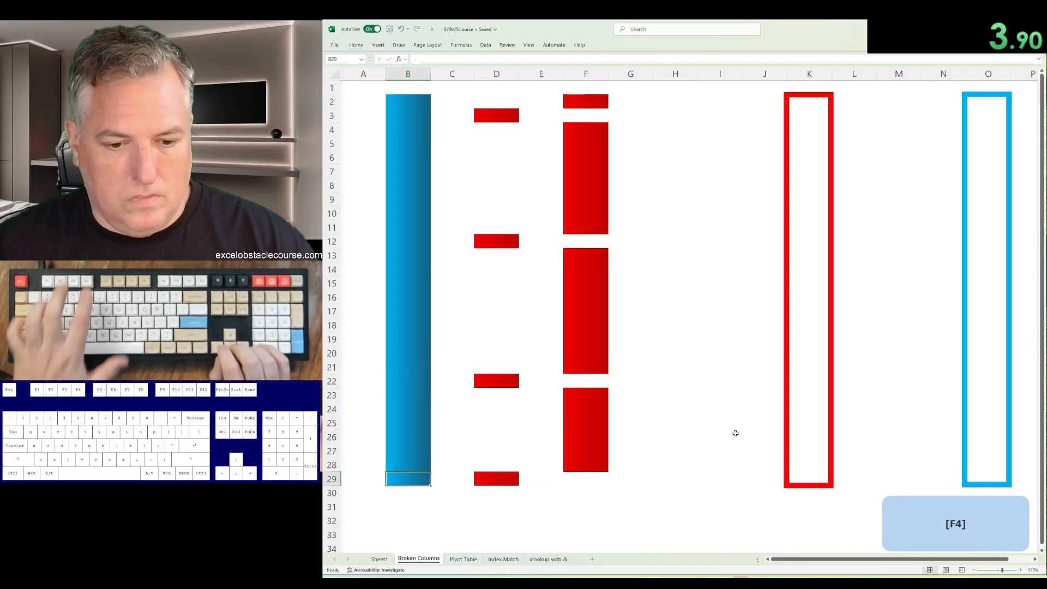
Step: Insert cells at D29:E29 and D22:E22, shifting right, to push those red pieces into column F
{"action": "key", "text": "Right"}
{"action": "key", "text": "Right"}
{"action": "key", "text": "shift+Right"}
{"action": "key", "text": "ctrl+minus"}
{"action": "key", "text": "Return"}
{"action": "key", "text": "ctrl+Up"}
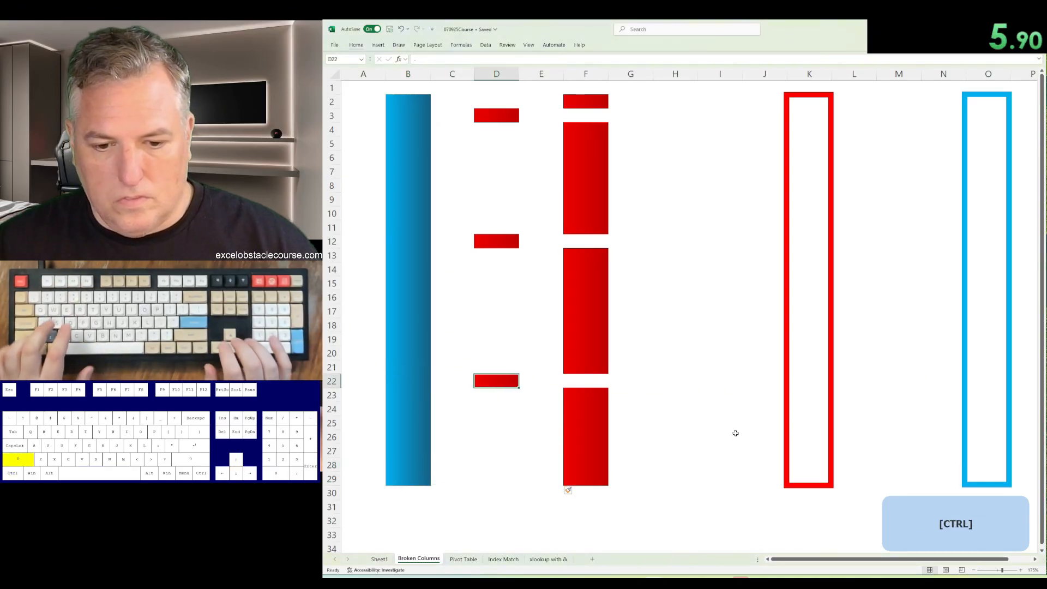
{"action": "key", "text": "shift+Right"}
{"action": "key", "text": "F4"}
Step: Insert cells at D12:E12 and D3:E3, shifting right, to complete the red column in F
{"action": "key", "text": "ctrl+Up"}
{"action": "key", "text": "shift+Right"}
{"action": "key", "text": "F4"}
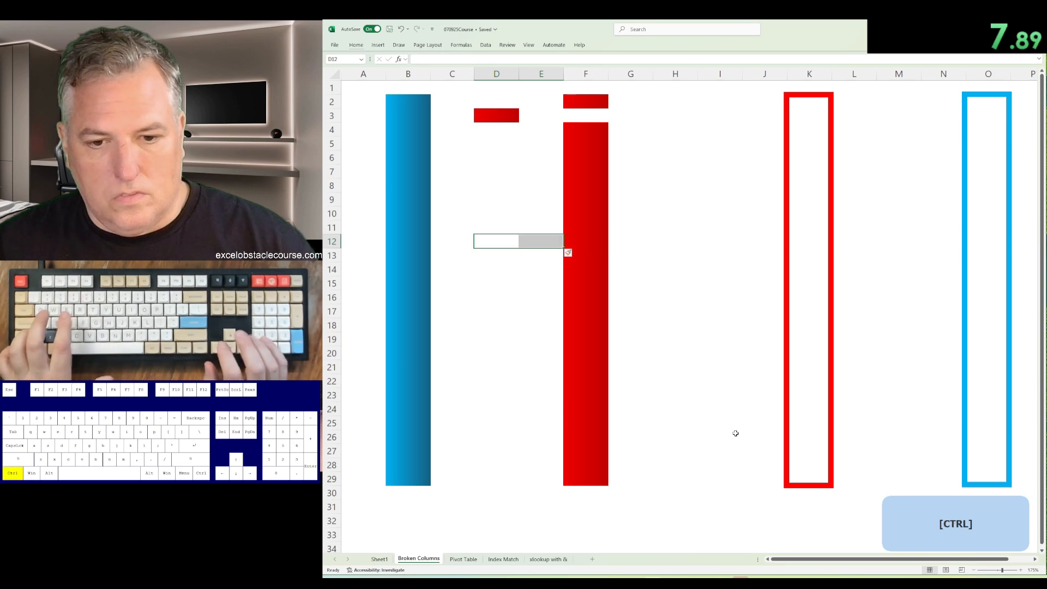
{"action": "key", "text": "ctrl+Up"}
{"action": "key", "text": "shift+Right"}
{"action": "key", "text": "F4"}
Step: Insert five columns at F:J to move the red column into the red outline at column K
{"action": "key", "text": "Right"}
{"action": "key", "text": "Right"}
{"action": "key", "text": "ctrl+space"}
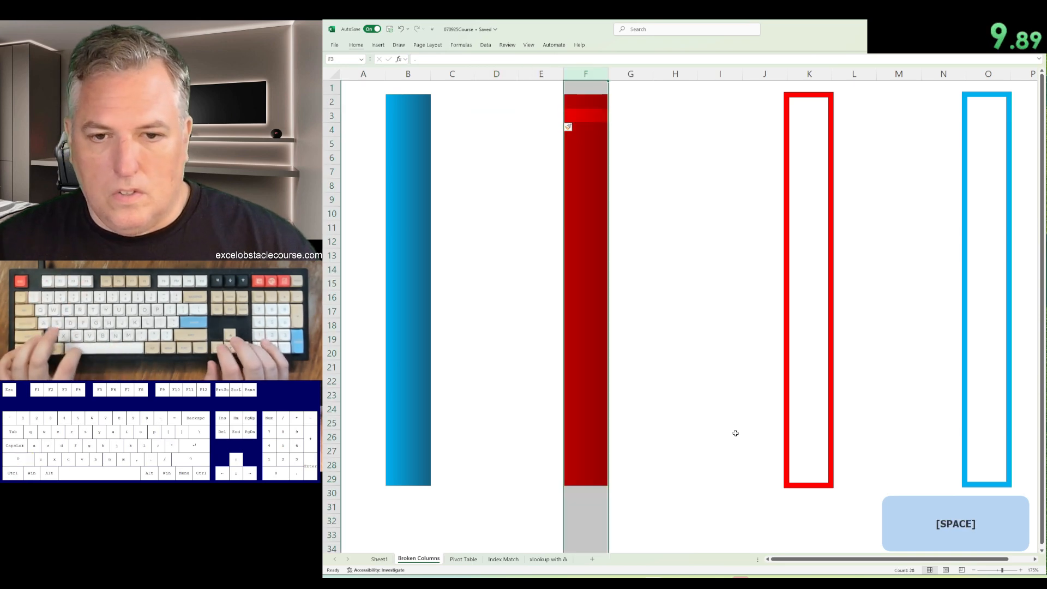
{"action": "key", "text": "shift+Right"}
{"action": "key", "text": "shift+Right"}
{"action": "key", "text": "shift+Right"}
{"action": "key", "text": "shift+Right"}
{"action": "key", "text": "ctrl+plus"}
Step: Cut the blue column B and place it in the blue outline at column O
{"action": "key", "text": "ctrl+Left"}
{"action": "key", "text": "ctrl+space"}
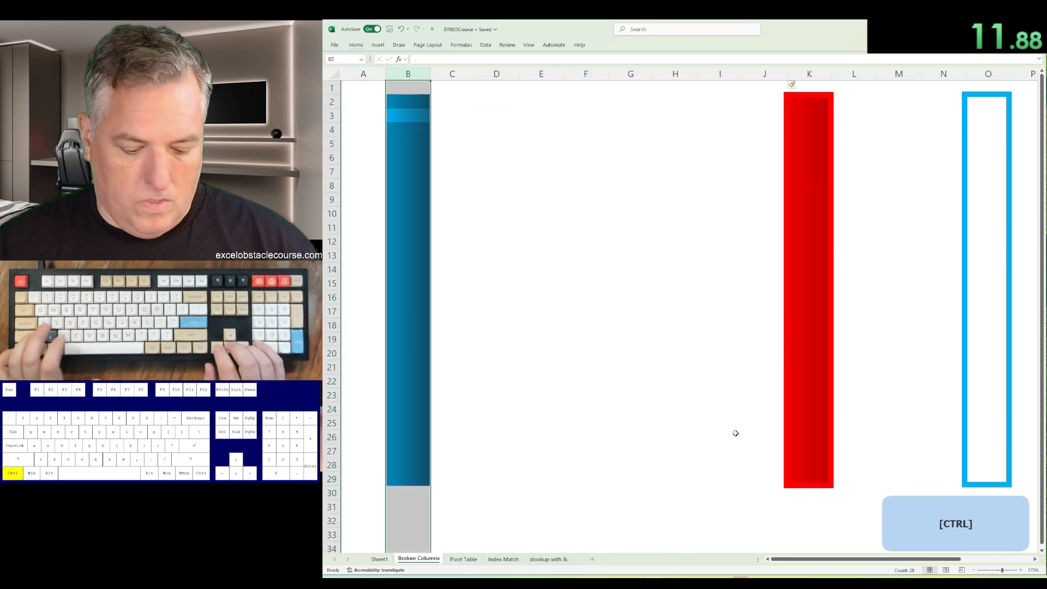
{"action": "key", "text": "ctrl+x"}
{"action": "key", "text": "ctrl+Right"}
{"action": "key", "text": "Right"}
{"action": "key", "text": "Right"}
{"action": "key", "text": "Right"}
{"action": "key", "text": "Right"}
{"action": "key", "text": "ctrl+space"}
{"action": "key", "text": "ctrl+plus"}
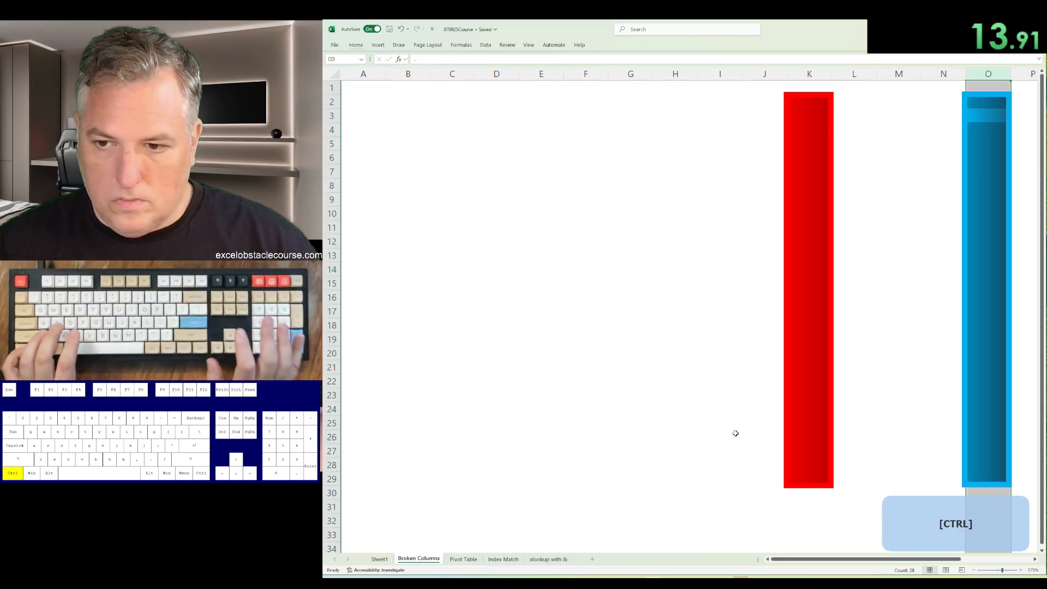
Step: On the Pivot Table sheet, create a PivotTable with the PivotTable wizard, using table as the source range
{"action": "key", "text": "ctrl+Page_Down"}
{"action": "key", "text": "alt+d"}
{"action": "key", "text": "p"}
{"action": "key", "text": "Return"}
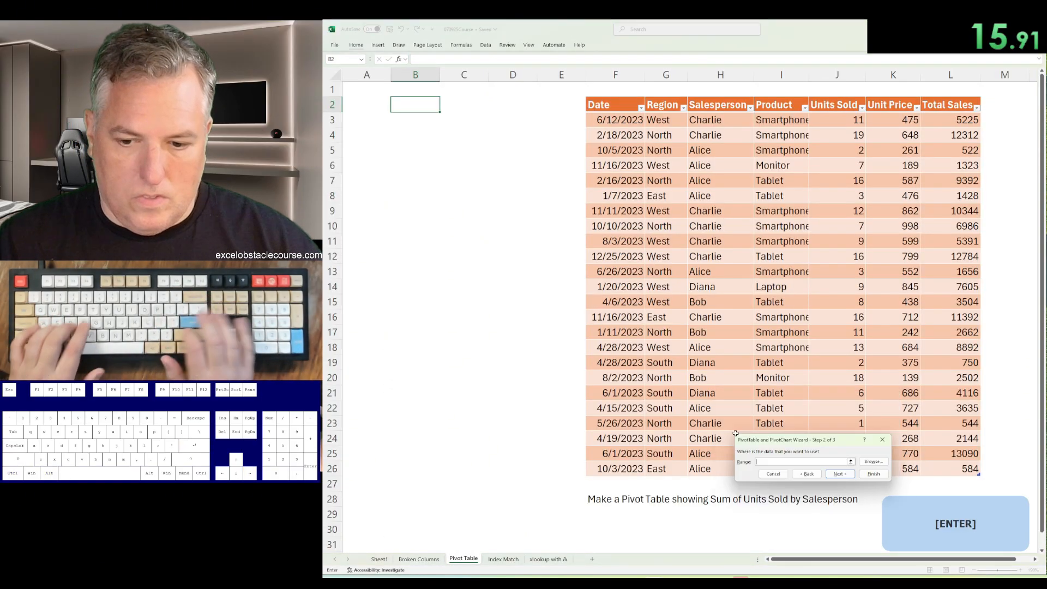
{"action": "type", "text": "table"}
{"action": "key", "text": "Return"}
{"action": "key", "text": "Return"}
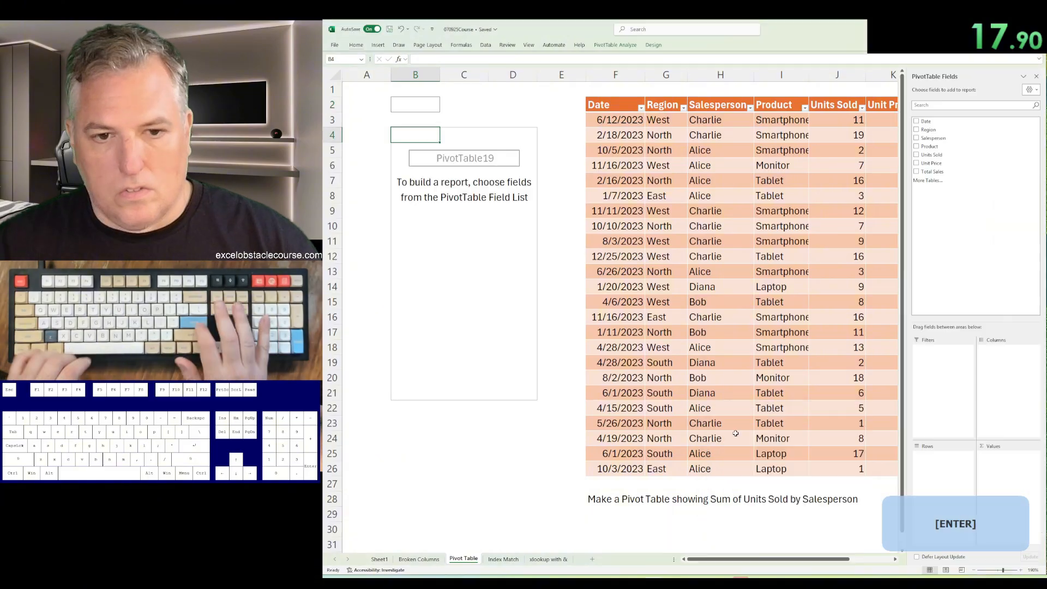
Step: Add the Salesperson and Units Sold fields to the PivotTable
{"action": "key", "text": "shift+F6"}
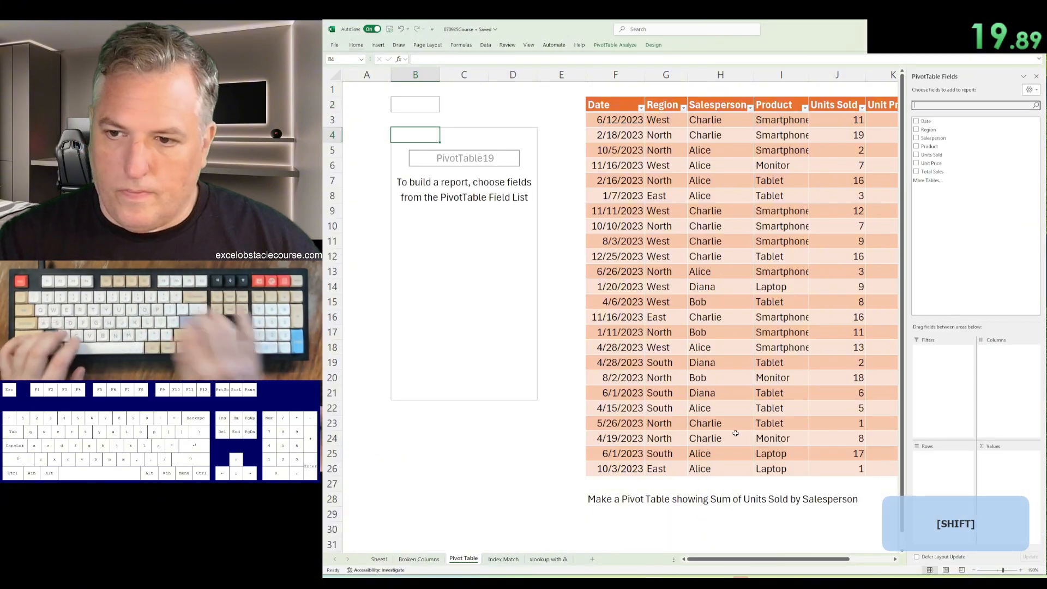
{"action": "key", "text": "Tab"}
{"action": "key", "text": "Down"}
{"action": "key", "text": "Down"}
{"action": "key", "text": "space"}
{"action": "key", "text": "Down"}
{"action": "key", "text": "Down"}
{"action": "key", "text": "space"}
{"action": "key", "text": "Escape"}
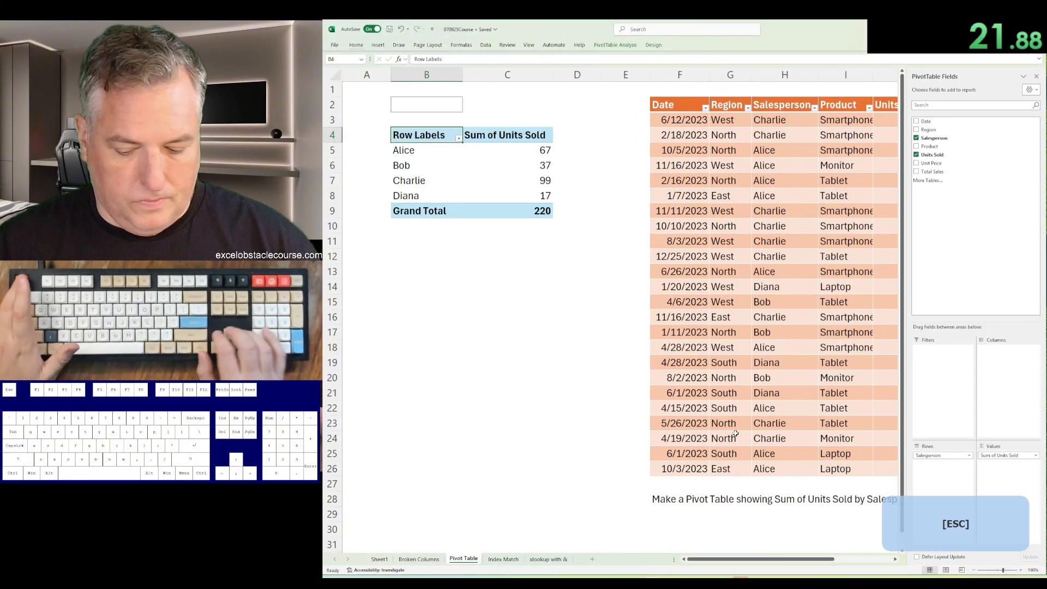
Step: On the Index Match sheet, begin an INDEX formula in B25 with the absolute array $H$5:$L$14
{"action": "key", "text": "ctrl+Page_Down"}
{"action": "type", "text": "=index("}
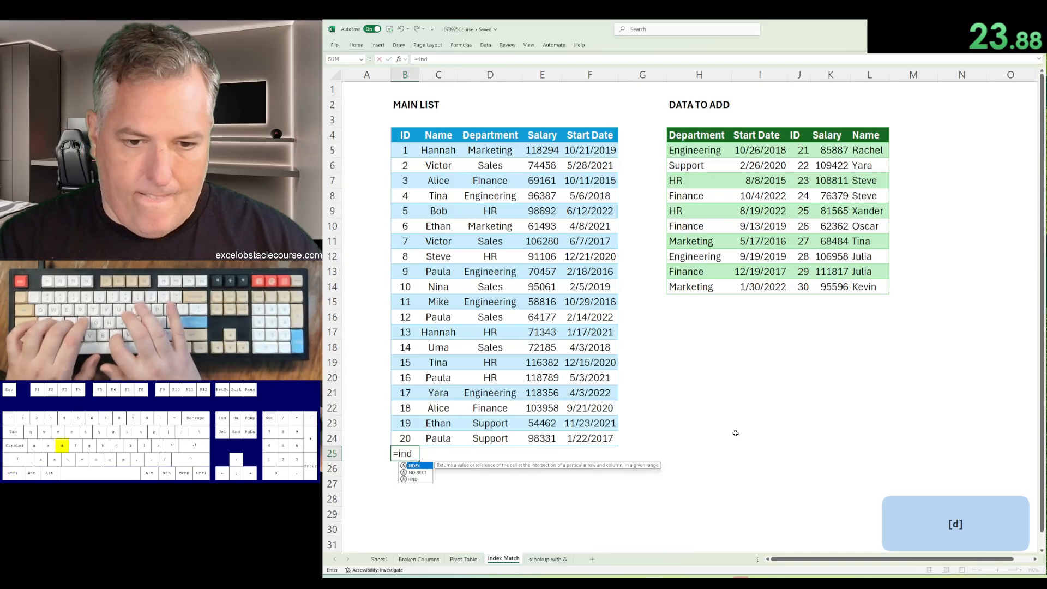
{"action": "key", "text": "ctrl+Up"}
{"action": "key", "text": "ctrl+Up"}
{"action": "key", "text": "ctrl+Right"}
{"action": "key", "text": "ctrl+Right"}
{"action": "key", "text": "Down"}
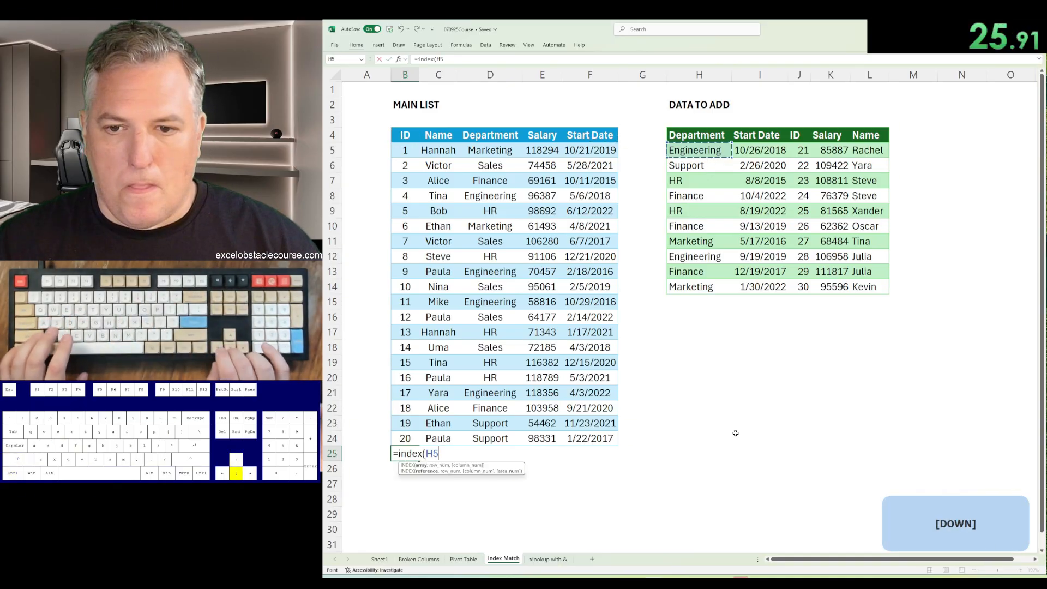
{"action": "key", "text": "ctrl+shift+Down"}
{"action": "key", "text": "ctrl+shift+Right"}
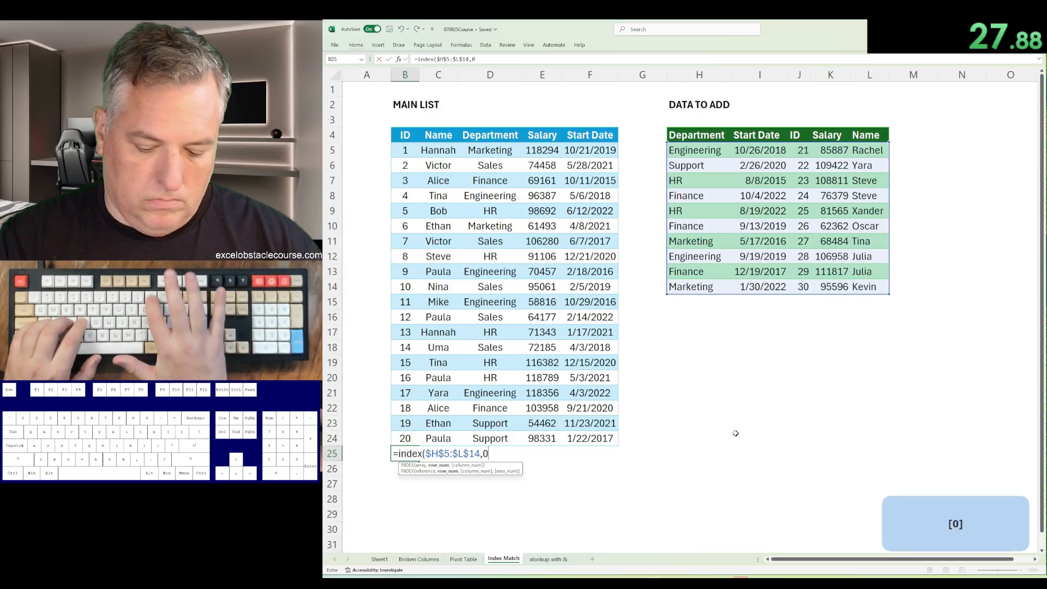
Step: Complete the B25 formula with row number 0 and an exact MATCH of B4 in $H$4:$L$4, and enter it
{"action": "type", "text": ",0,match("}
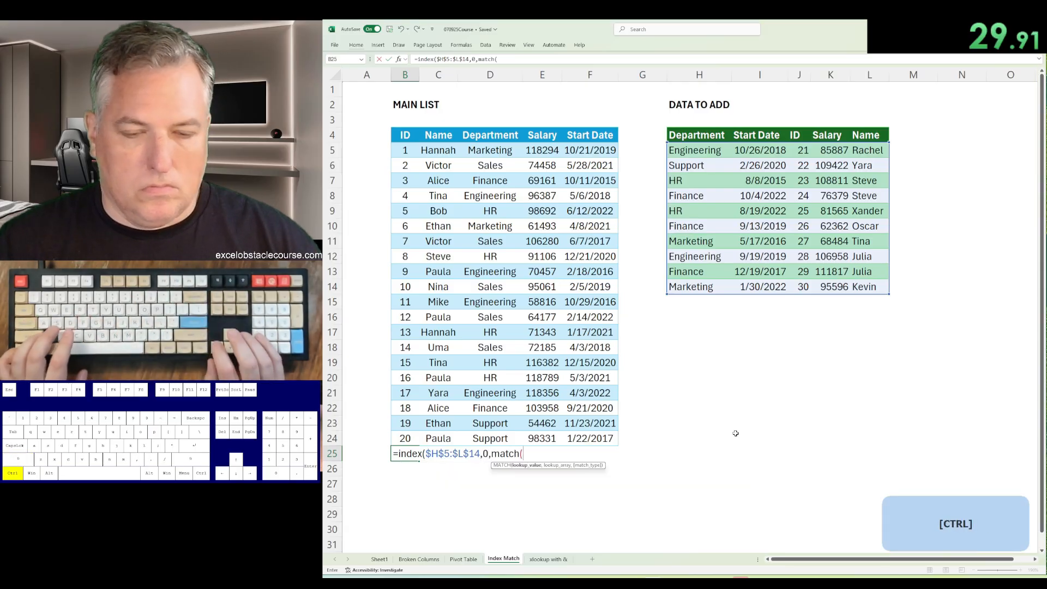
{"action": "key", "text": "ctrl+Up"}
{"action": "key", "text": "ctrl+Up"}
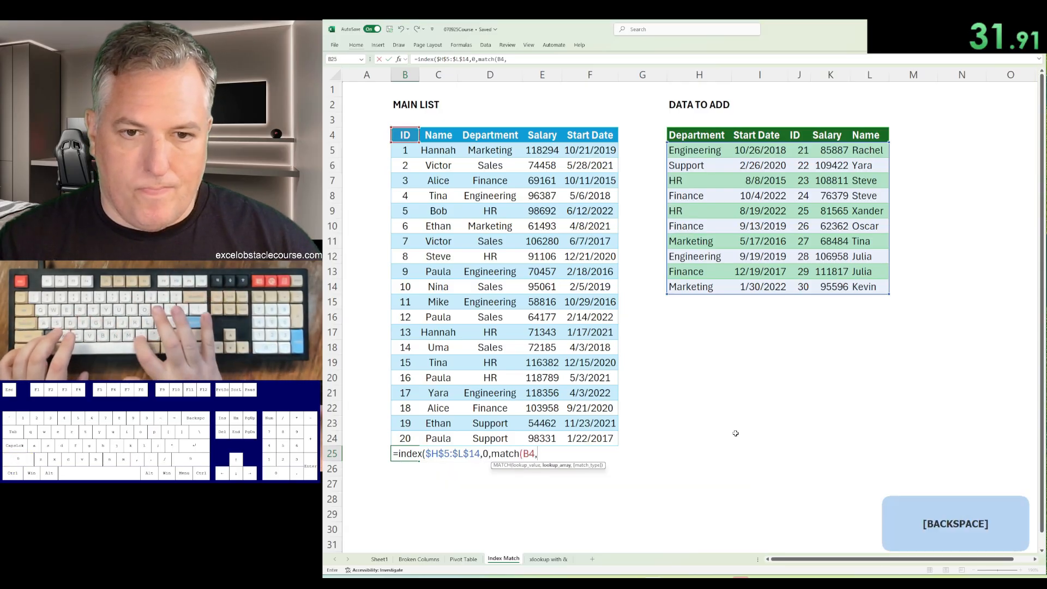
{"action": "key", "text": "ctrl+Right"}
{"action": "key", "text": "ctrl+shift+Right"}
{"action": "key", "text": "F4"}
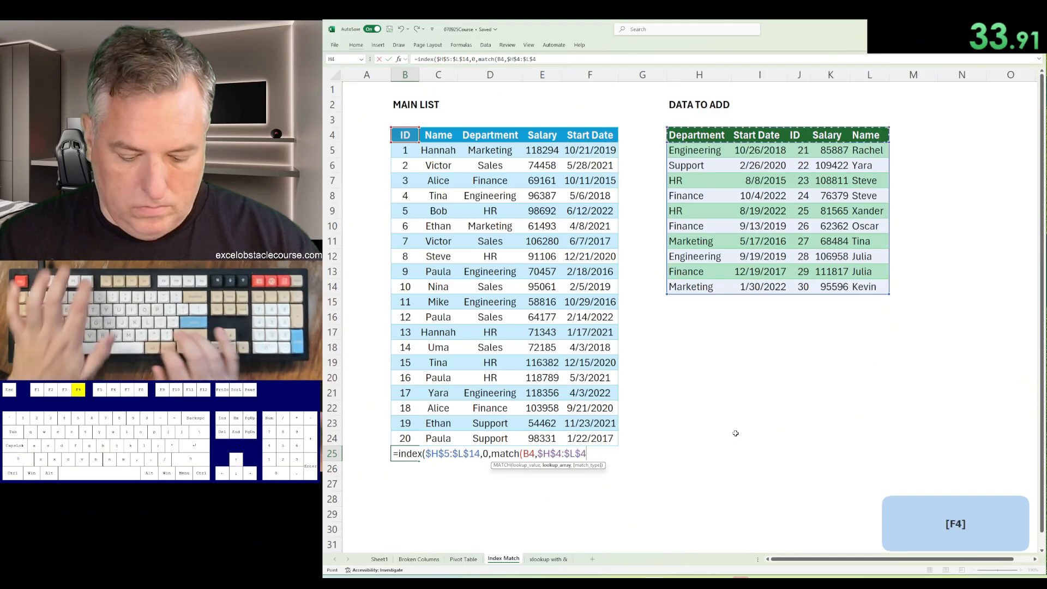
{"action": "type", "text": ",0"}
{"action": "key", "text": "Return"}
{"action": "key", "text": "Return"}
Step: Fill the B25 formula right across B25:F25
{"action": "key", "text": "shift+Right"}
{"action": "key", "text": "shift+Right"}
{"action": "key", "text": "shift+Right"}
{"action": "key", "text": "shift+Right"}
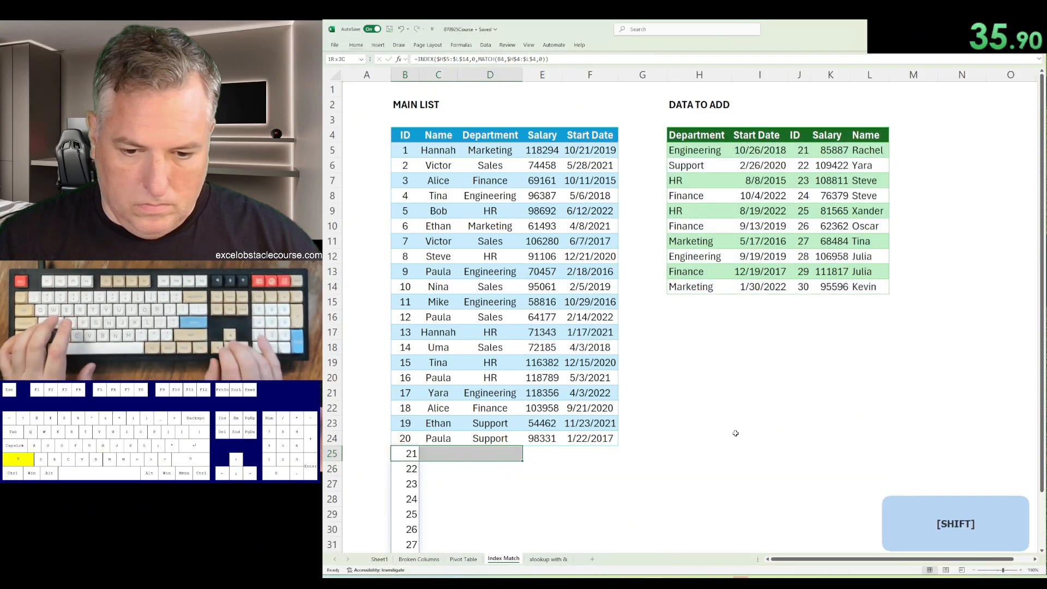
Step: On the xlookup with & sheet, start an XLOOKUP formula in G3 that looks up D3:D12&E3:E12
{"action": "key", "text": "ctrl+Page_Down"}
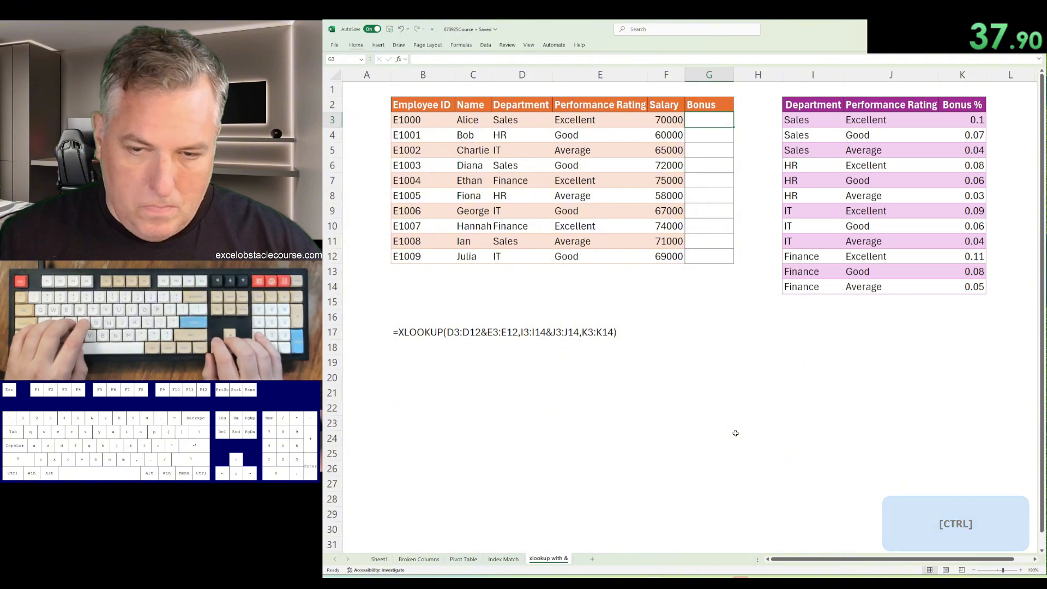
{"action": "type", "text": "=xl"}
{"action": "key", "text": "Tab"}
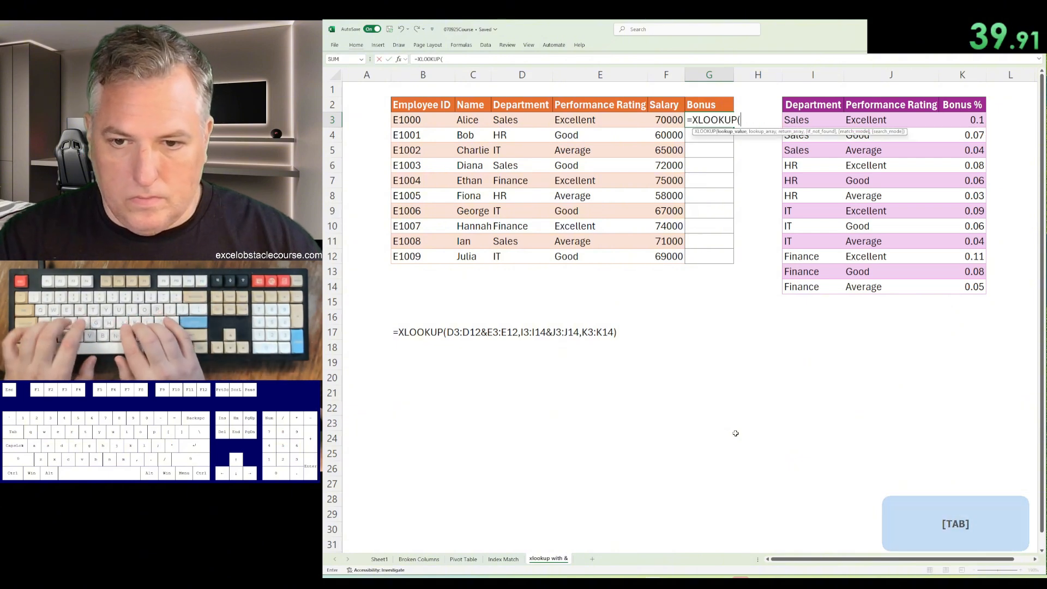
{"action": "key", "text": "Left"}
{"action": "key", "text": "Left"}
{"action": "key", "text": "Left"}
{"action": "key", "text": "ctrl+shift+Down"}
{"action": "type", "text": "&"}
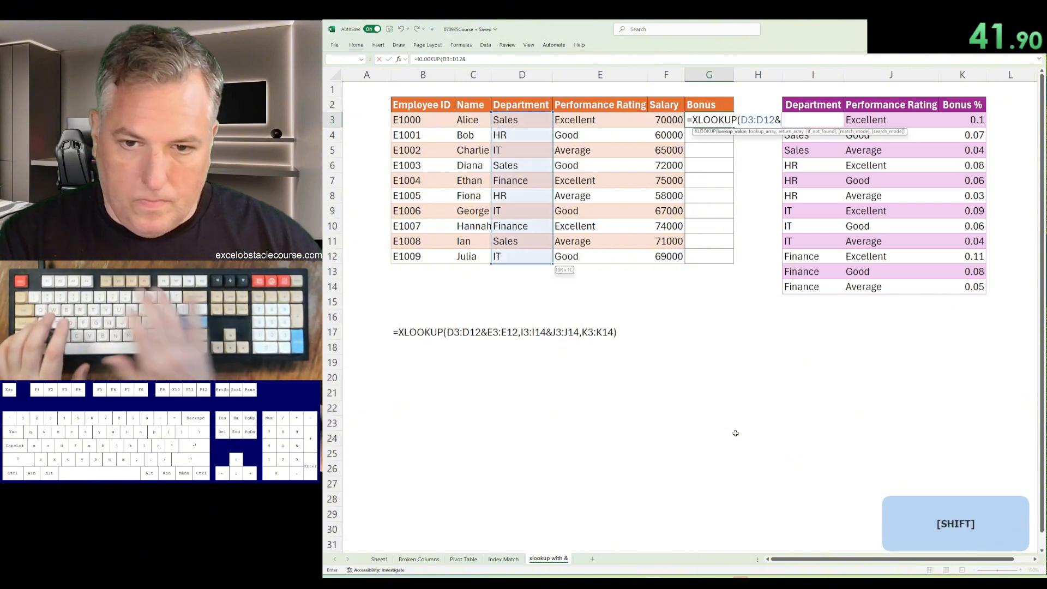
{"action": "key", "text": "Left"}
{"action": "key", "text": "Left"}
{"action": "key", "text": "ctrl+shift+Down"}
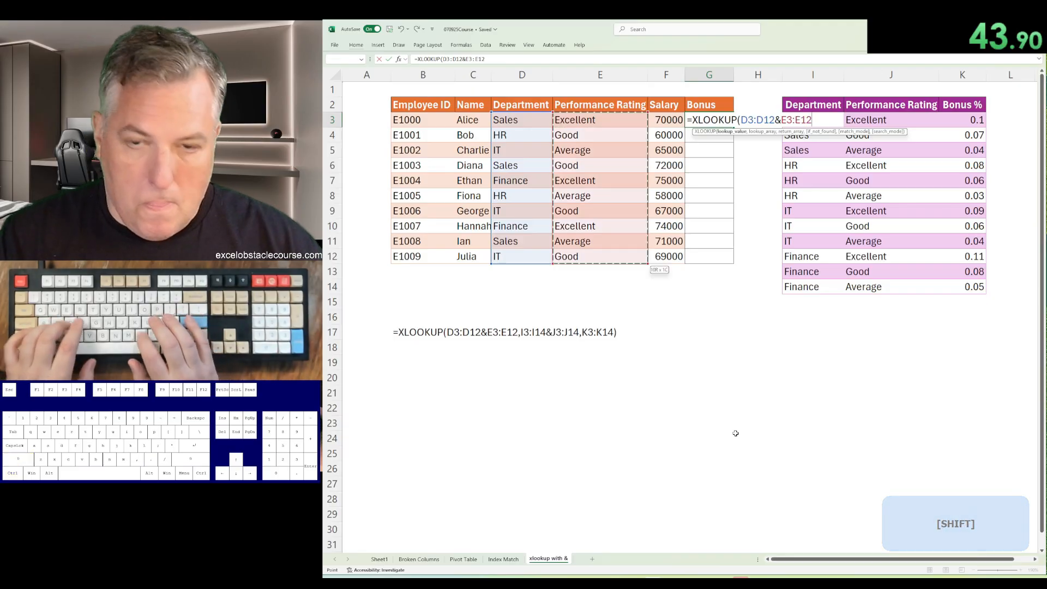
Step: Enter I3:I14&J3:J14 as the lookup array in the G3 XLOOKUP formula
{"action": "type", "text": ","}
{"action": "key", "text": "Right"}
{"action": "key", "text": "Right"}
{"action": "key", "text": "ctrl+shift+Down"}
{"action": "type", "text": ","}
{"action": "key", "text": "Right"}
{"action": "key", "text": "Right"}
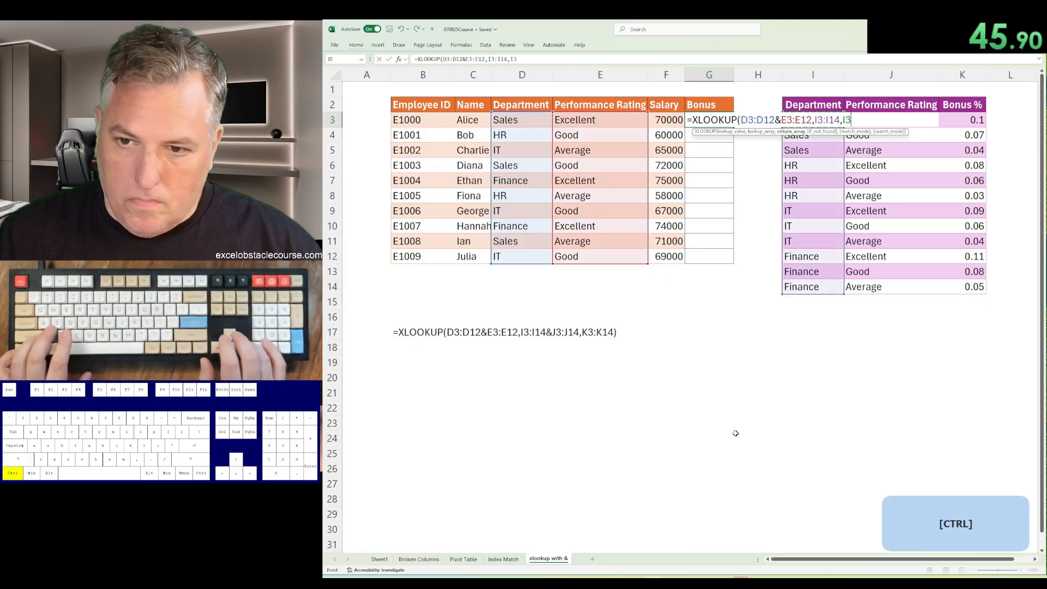
{"action": "key", "text": "Right"}
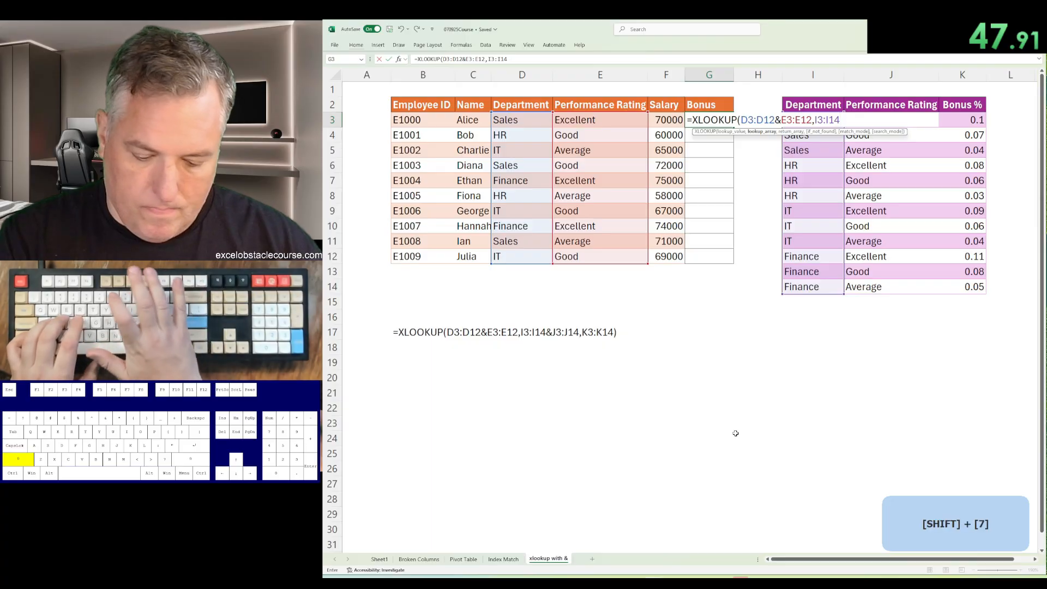
{"action": "key", "text": "Right"}
{"action": "key", "text": "ctrl+shift+Down"}
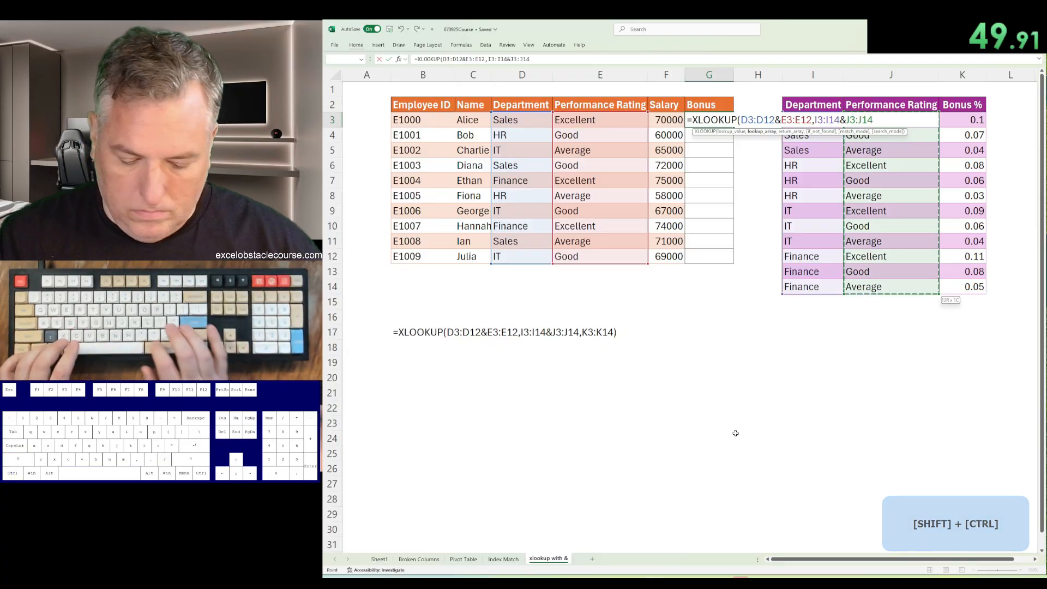
Step: Complete the G3 XLOOKUP formula with K3:K14 as the return array and enter it
{"action": "type", "text": ","}
{"action": "key", "text": "ctrl+Right"}
{"action": "key", "text": "ctrl+Right"}
{"action": "key", "text": "ctrl+shift+Down"}
{"action": "key", "text": "Return"}
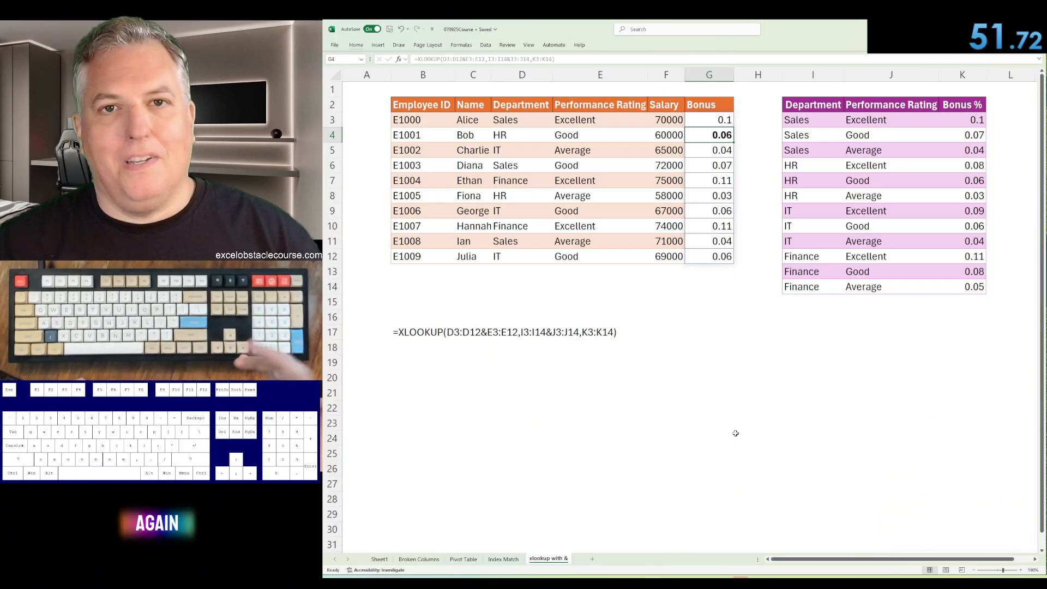
Step: On Sheet1, log the attempt 15 result as 0:51.72 in C17 and dismiss the formula reference warning
{"action": "key", "text": "ctrl+Page_Up"}
{"action": "key", "text": "ctrl+Page_Up"}
{"action": "key", "text": "ctrl+Page_Up"}
{"action": "key", "text": "ctrl+Page_Up"}
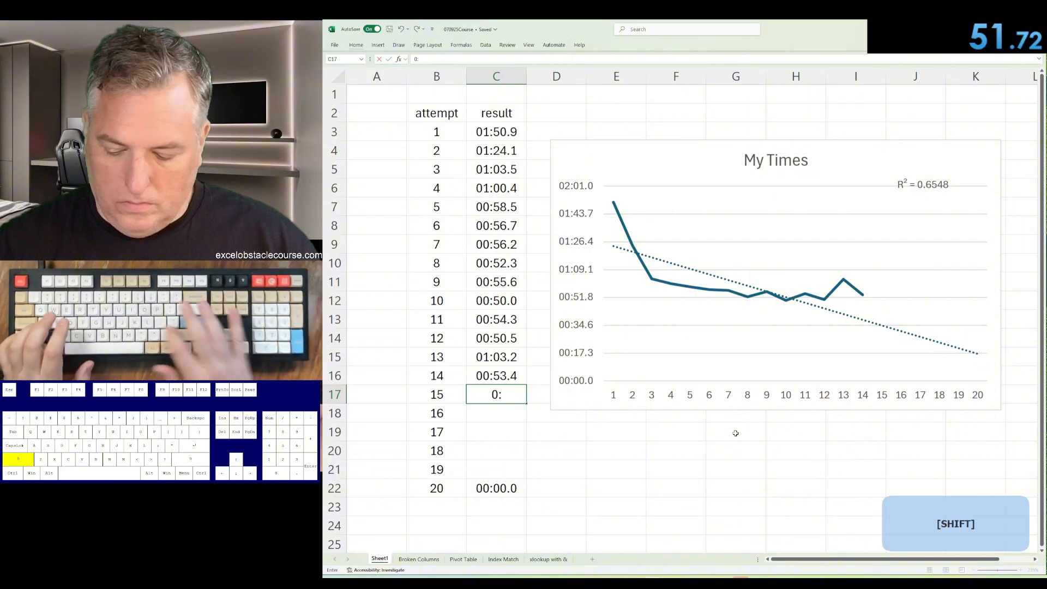
{"action": "key", "text": "Return"}
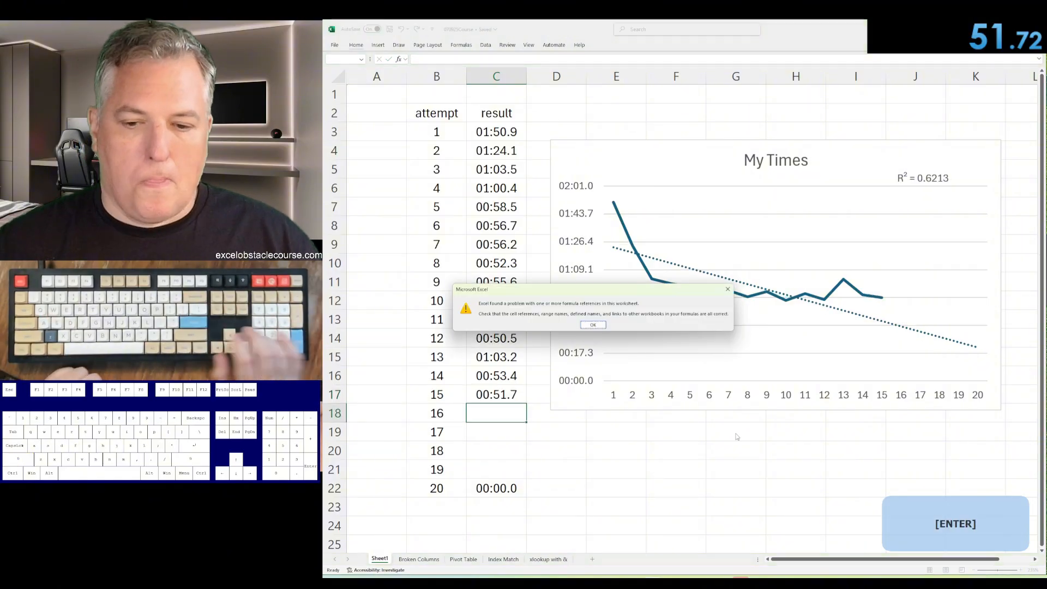
{"action": "key", "text": "Return"}
Step: On the Broken Columns sheet, delete the blank gap cells B3, B12, B22 and B29, shifting cells left to repair the blue column
{"action": "key", "text": "ctrl+Page_Down"}
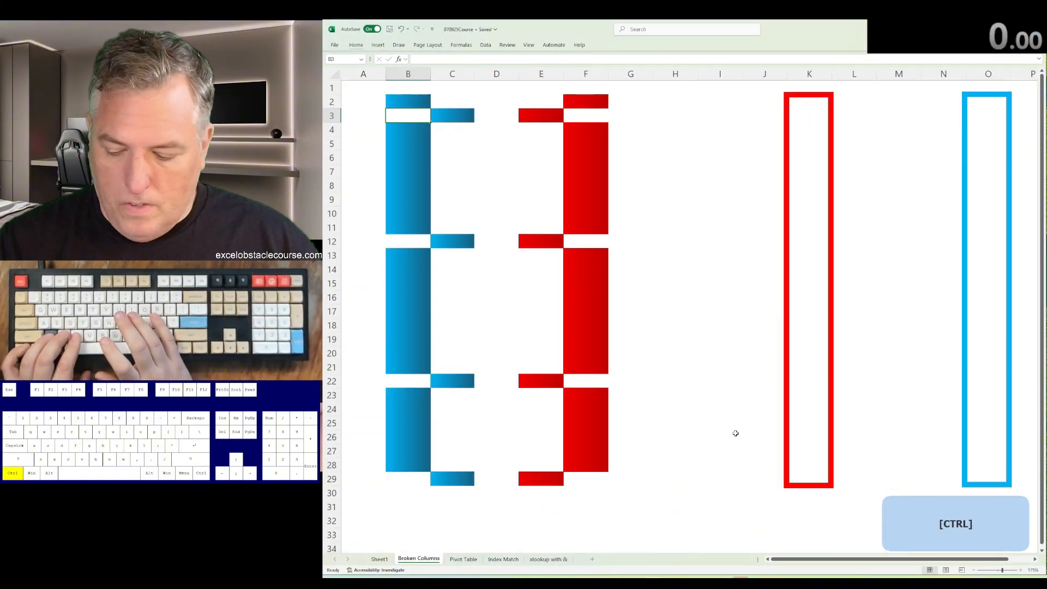
{"action": "key", "text": "ctrl+minus"}
{"action": "key", "text": "Return"}
{"action": "key", "text": "ctrl+Down"}
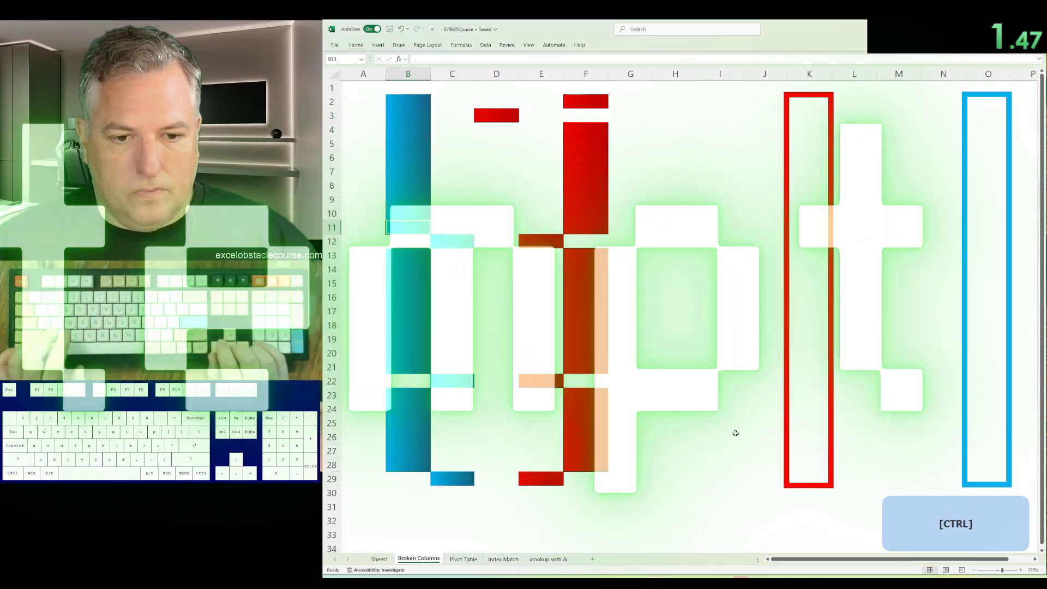
{"action": "key", "text": "F4"}
{"action": "key", "text": "ctrl+Down"}
{"action": "key", "text": "F4"}
{"action": "key", "text": "ctrl+Down"}
{"action": "key", "text": "F4"}
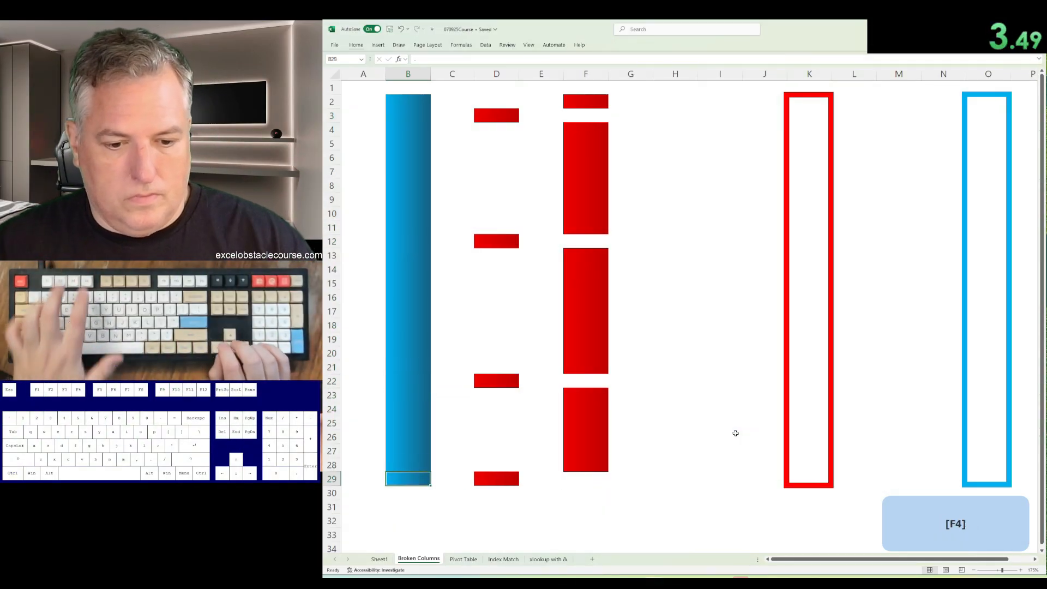
Step: Insert two cells at D29:E29 and at D22:E22, shifting cells right to move the red pieces into column F
{"action": "key", "text": "Right"}
{"action": "key", "text": "Right"}
{"action": "key", "text": "shift+Right"}
{"action": "key", "text": "ctrl+plus"}
{"action": "key", "text": "Return"}
{"action": "key", "text": "ctrl+Up"}
{"action": "key", "text": "shift+Right"}
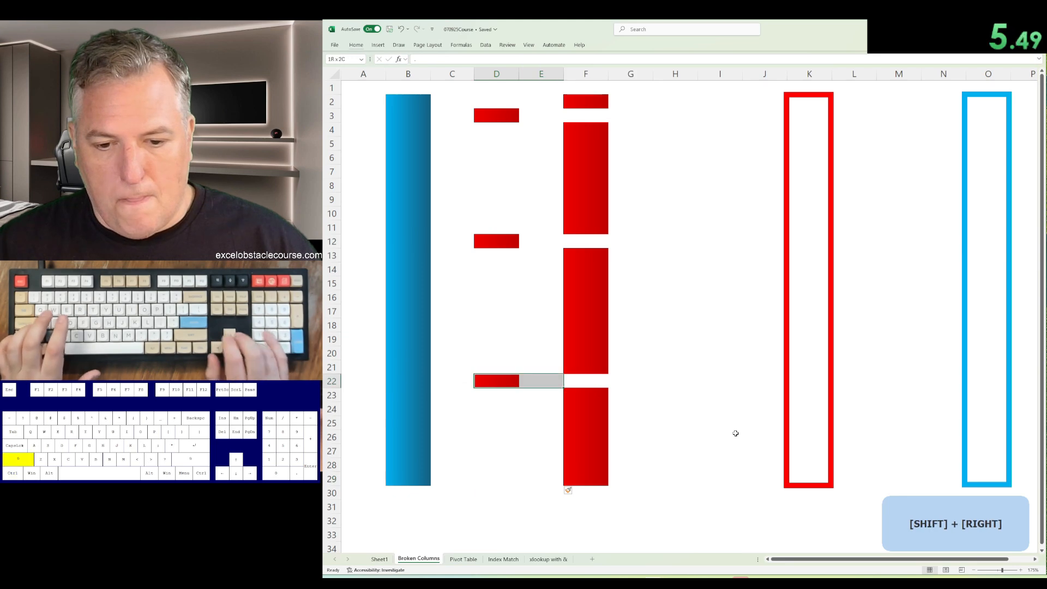
{"action": "key", "text": "ctrl+plus"}
{"action": "key", "text": "Return"}
Step: Insert two cells at D12:E12 and at D3:E3, shifting cells right to finish repairing the red column
{"action": "key", "text": "ctrl+Up"}
{"action": "key", "text": "shift+Right"}
{"action": "key", "text": "ctrl+plus"}
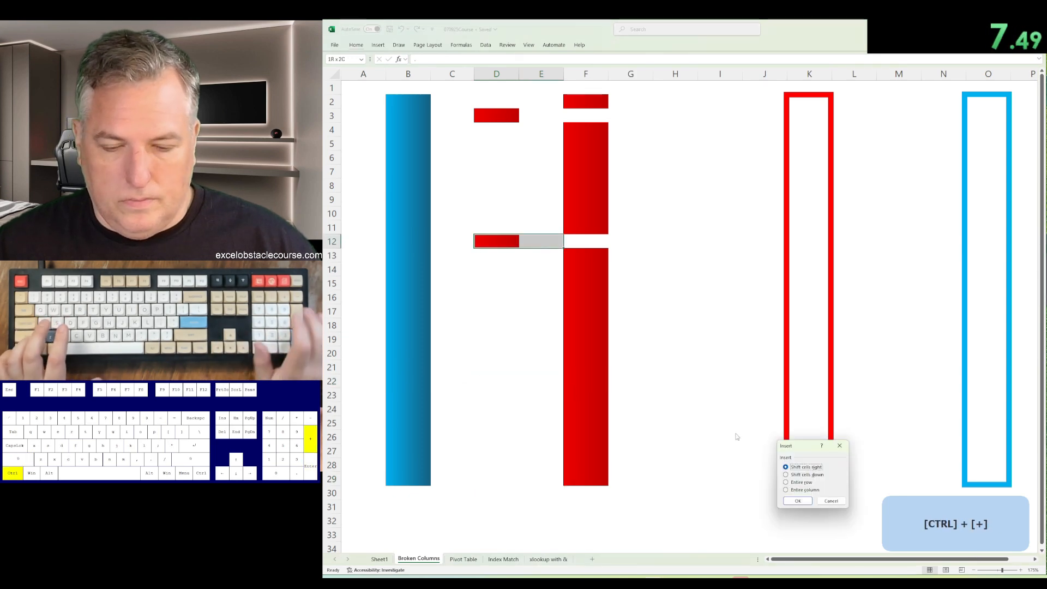
{"action": "key", "text": "Return"}
{"action": "key", "text": "ctrl+Up"}
{"action": "key", "text": "shift+Right"}
{"action": "key", "text": "ctrl+plus"}
{"action": "key", "text": "Return"}
Step: Insert five columns at F:J so that the red column moves into the red frame at column K
{"action": "key", "text": "Right"}
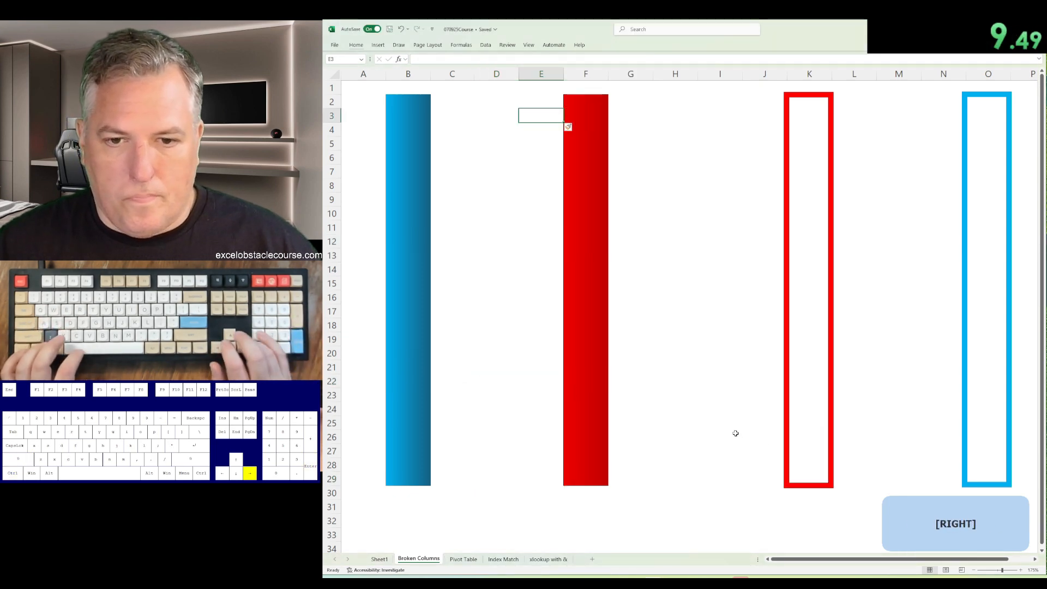
{"action": "key", "text": "Right"}
{"action": "key", "text": "ctrl+space"}
{"action": "key", "text": "shift+Right"}
{"action": "key", "text": "shift+Right"}
{"action": "key", "text": "shift+Right"}
{"action": "key", "text": "shift+Right"}
{"action": "key", "text": "ctrl+plus"}
Step: Copy the whole blue column B and paste it into column O, inside the blue frame
{"action": "key", "text": "ctrl+Left"}
{"action": "key", "text": "ctrl+space"}
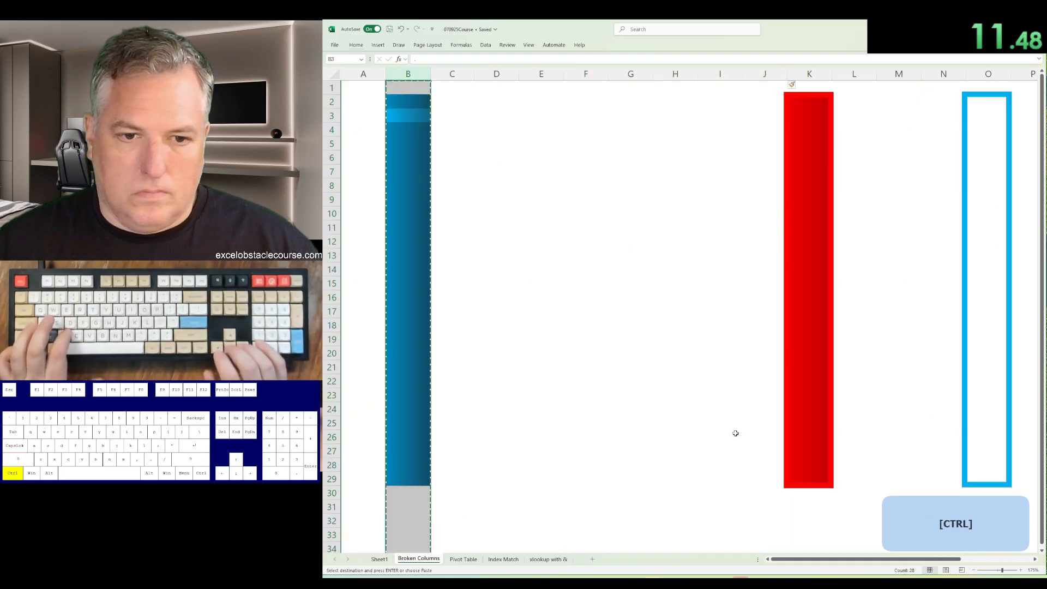
{"action": "key", "text": "ctrl+c"}
{"action": "key", "text": "ctrl+Right"}
{"action": "key", "text": "Right"}
{"action": "key", "text": "Right"}
{"action": "key", "text": "Right"}
{"action": "key", "text": "Right"}
{"action": "key", "text": "ctrl+space"}
{"action": "key", "text": "Return"}
Step: On the Pivot Table sheet, create a PivotTable from table1 at cell B2 with the PivotTable wizard
{"action": "key", "text": "ctrl+Page_Down"}
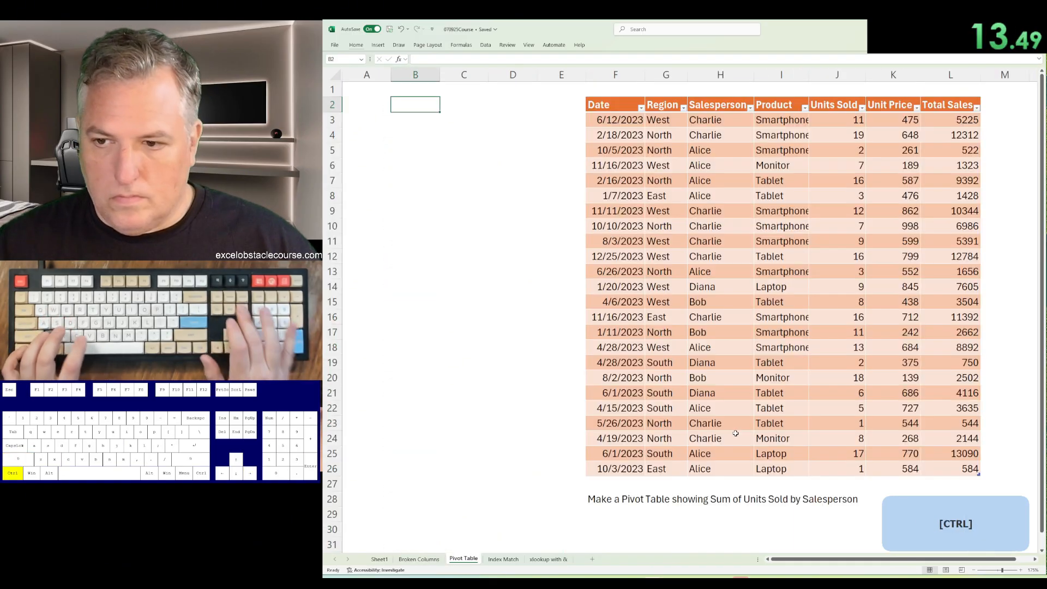
{"action": "key", "text": "alt+d"}
{"action": "key", "text": "p"}
{"action": "key", "text": "Return"}
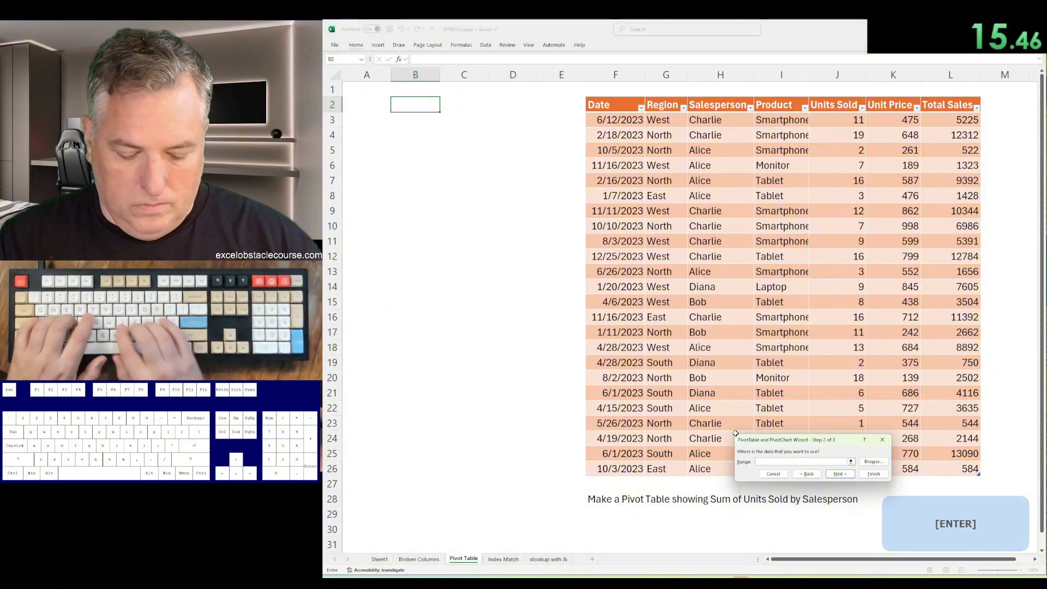
{"action": "type", "text": "table1"}
{"action": "key", "text": "Return"}
{"action": "key", "text": "Return"}
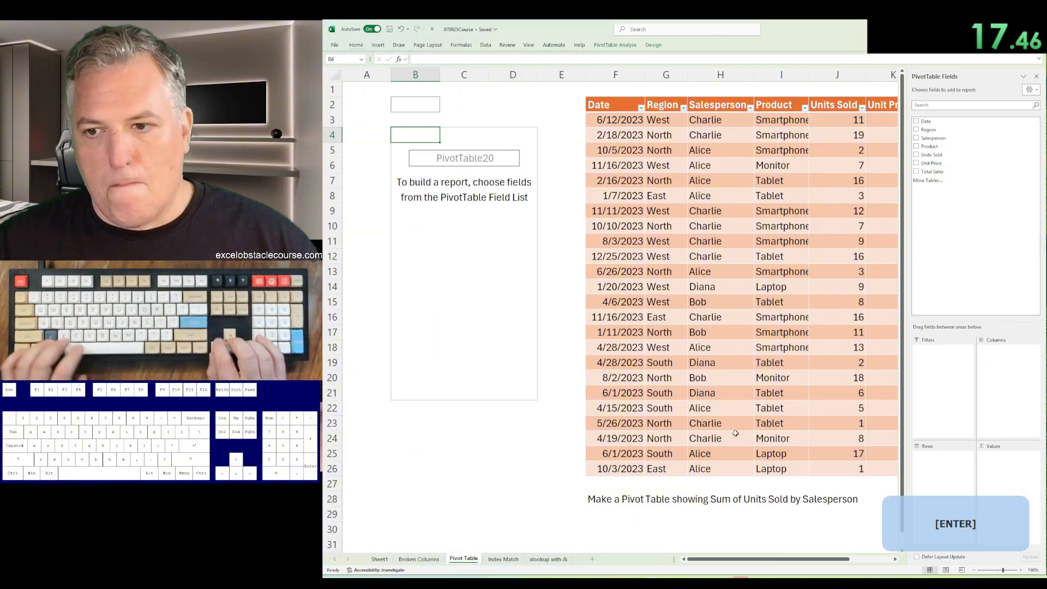
Step: Add the Salesperson and Units Sold fields to the PivotTable
{"action": "key", "text": "shift+F6"}
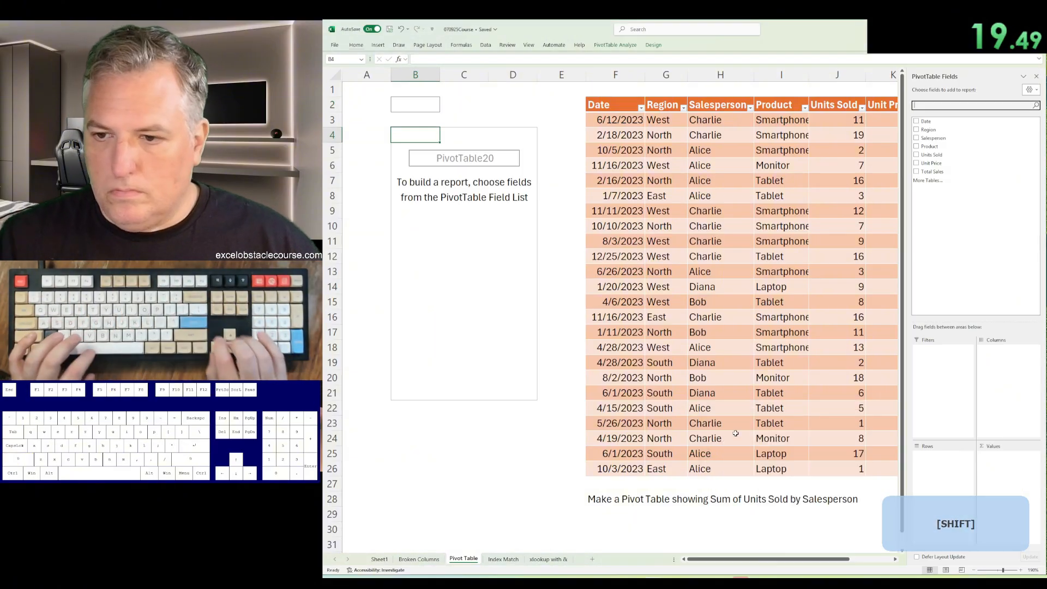
{"action": "key", "text": "Down"}
{"action": "key", "text": "Down"}
{"action": "key", "text": "space"}
{"action": "key", "text": "Down"}
{"action": "key", "text": "Down"}
{"action": "key", "text": "space"}
{"action": "key", "text": "Escape"}
Step: On the Index Match sheet, start an INDEX formula in B25 with the array $H$5:$L$14 and row number 0
{"action": "key", "text": "ctrl+Page_Down"}
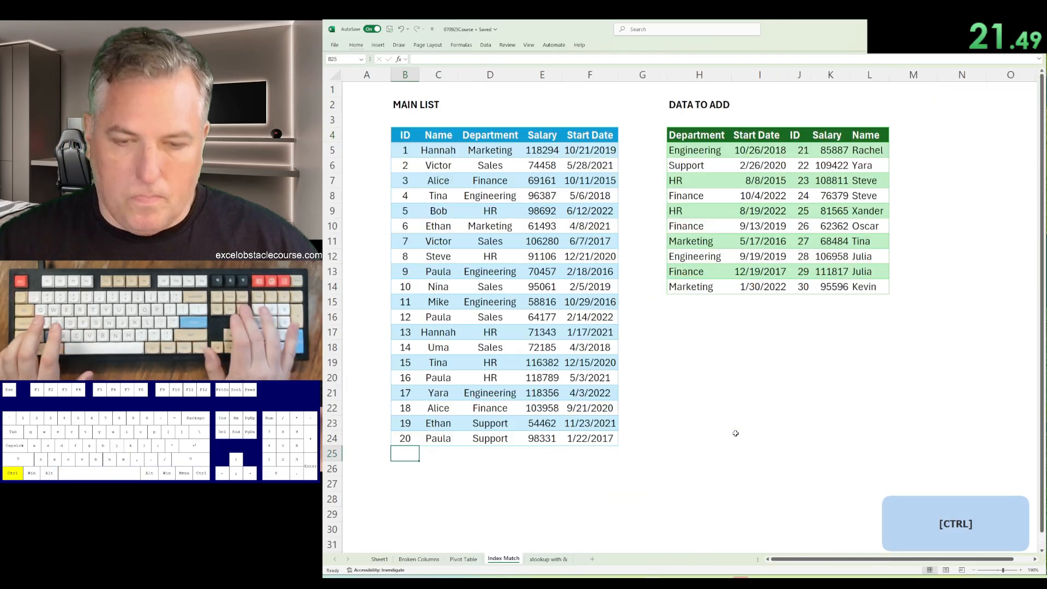
{"action": "type", "text": "=index"}
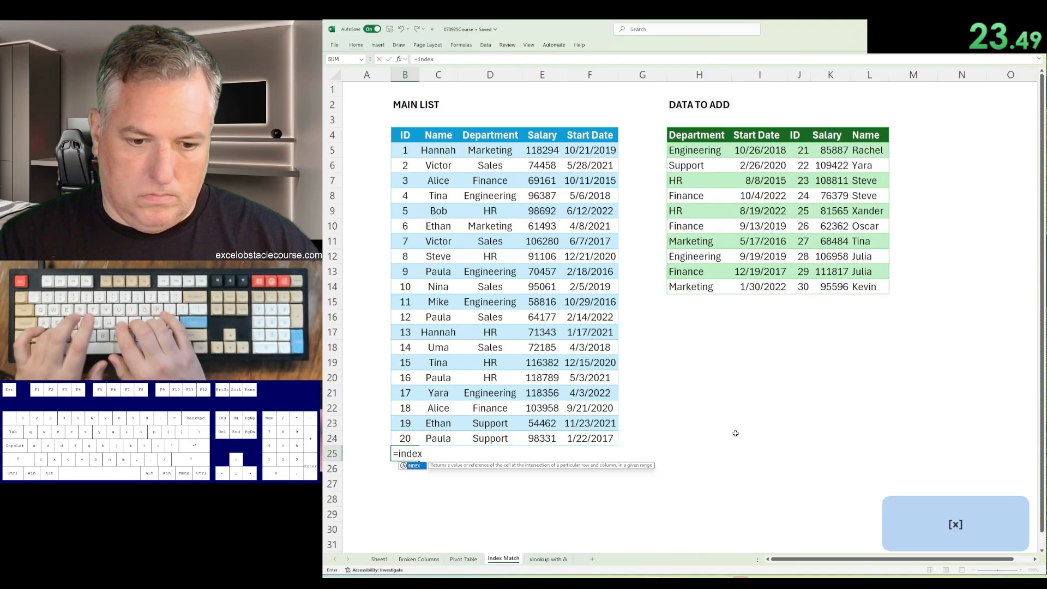
{"action": "type", "text": "("}
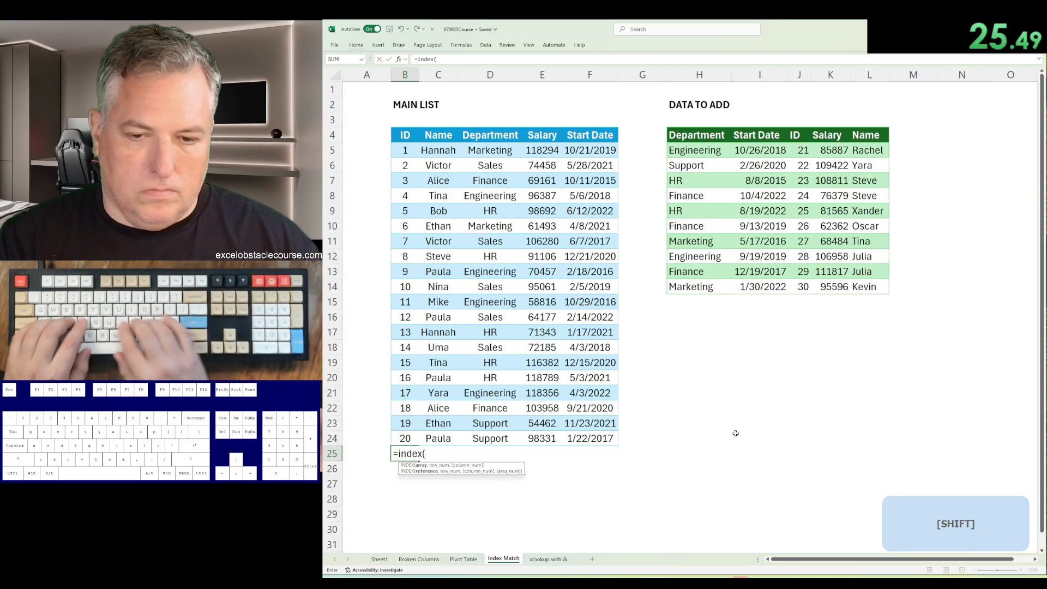
{"action": "key", "text": "Down"}
{"action": "key", "text": "ctrl+shift+Down"}
{"action": "key", "text": "ctrl+shift+Right"}
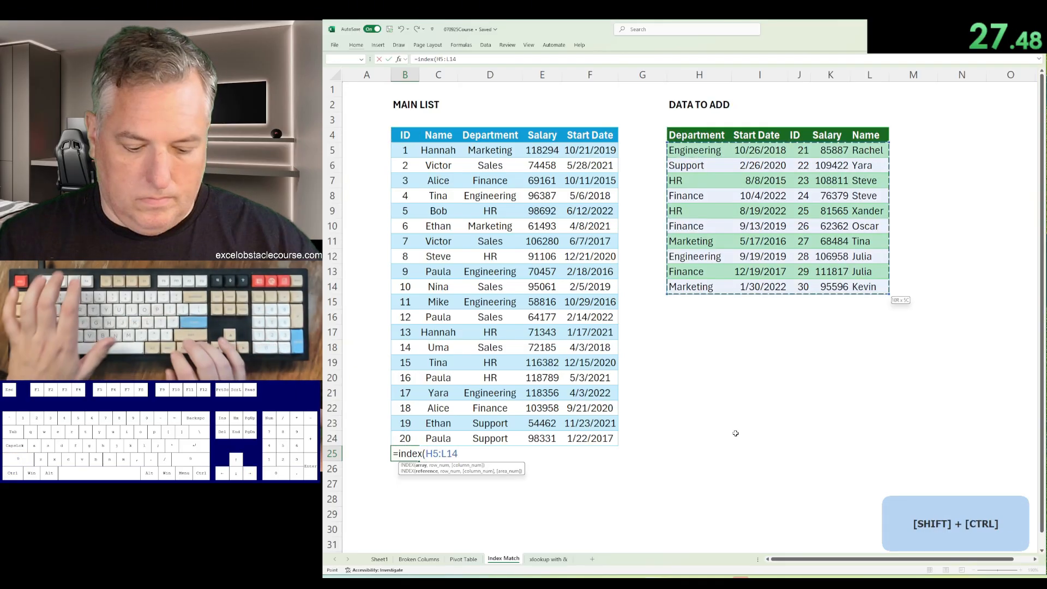
{"action": "key", "text": "F4"}
{"action": "type", "text": ",m"}
{"action": "key", "text": "BackSpace"}
{"action": "type", "text": "0,"}
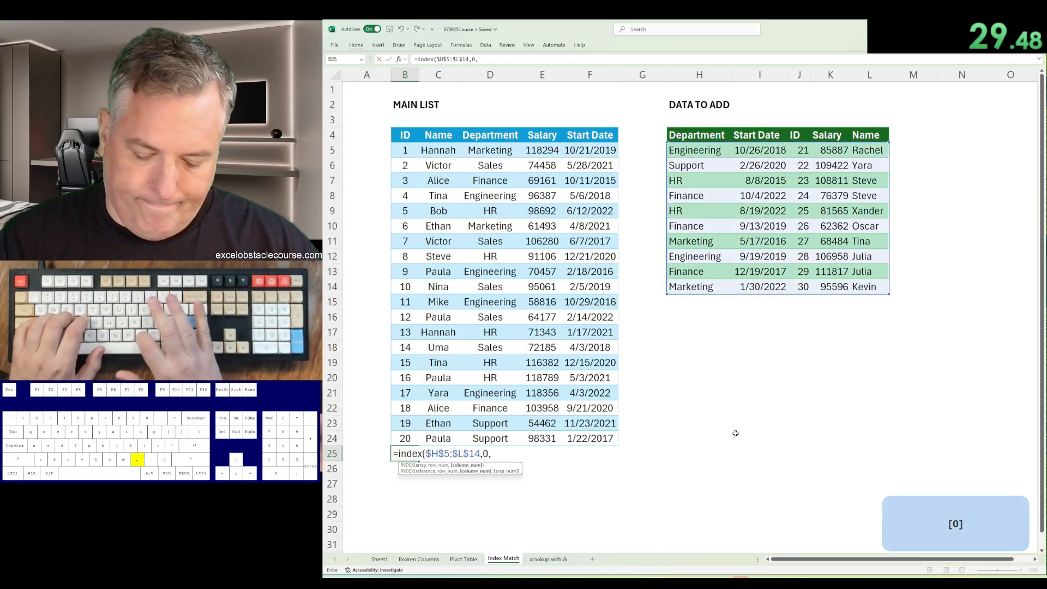
Step: Complete the B25 INDEX formula with an exact MATCH of B4 in $H$4:$L$4 as the column number, and enter it
{"action": "type", "text": "match("}
{"action": "key", "text": "Up"}
{"action": "key", "text": "ctrl+Up"}
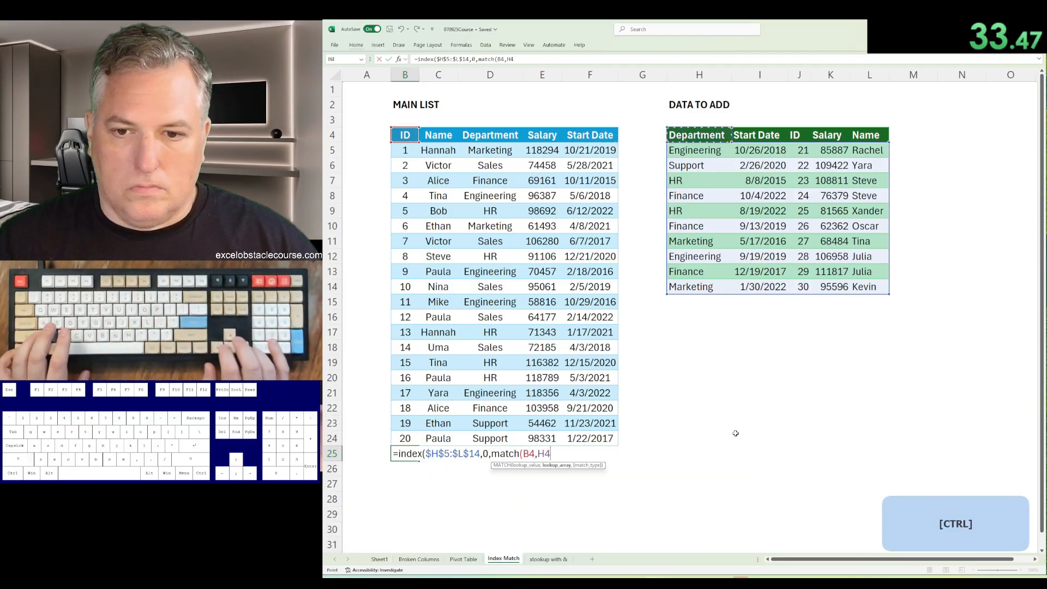
{"action": "key", "text": "ctrl+shift+Right"}
{"action": "key", "text": "F4"}
{"action": "type", "text": ",0"}
{"action": "key", "text": "Return"}
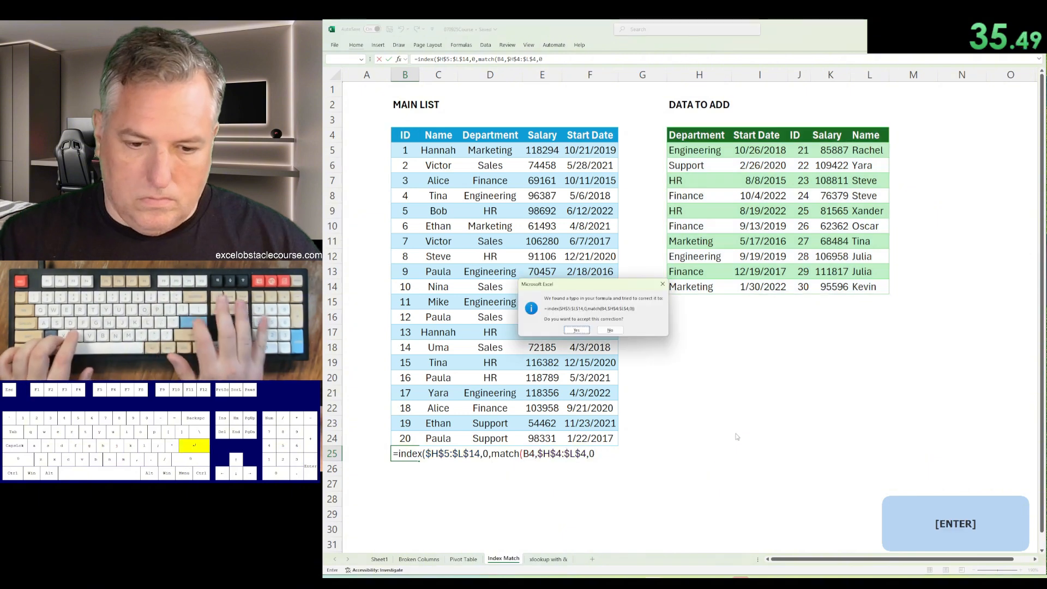
Step: Fill the B25 INDEX formula right across B25:F25
{"action": "key", "text": "Up"}
{"action": "key", "text": "shift+Right"}
{"action": "key", "text": "shift+Right"}
{"action": "key", "text": "shift+Right"}
{"action": "key", "text": "shift+Right"}
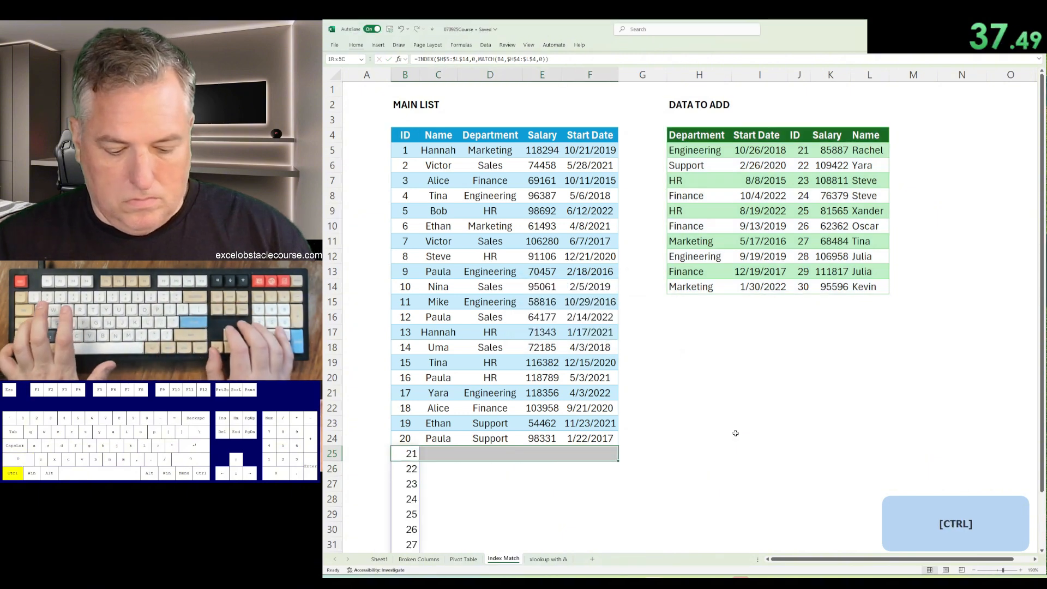
Step: On the xlookup with & sheet, start an XLOOKUP formula in G3 with D3:D12&E3:E12 as the lookup value
{"action": "key", "text": "ctrl+Page_Down"}
{"action": "type", "text": "="}
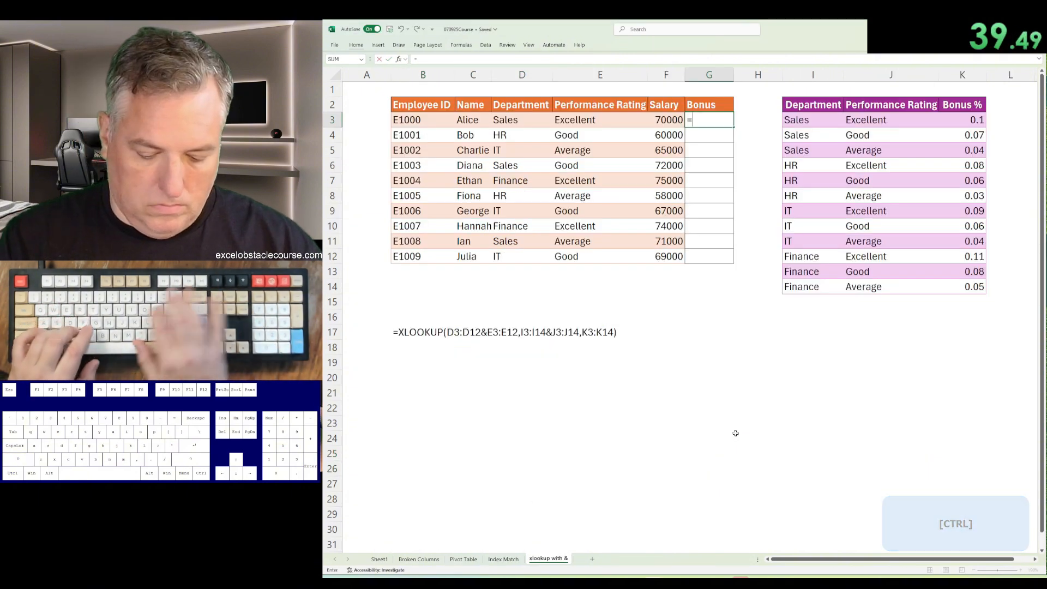
{"action": "type", "text": "xlookup("}
{"action": "key", "text": "Left"}
{"action": "key", "text": "Left"}
{"action": "key", "text": "Left"}
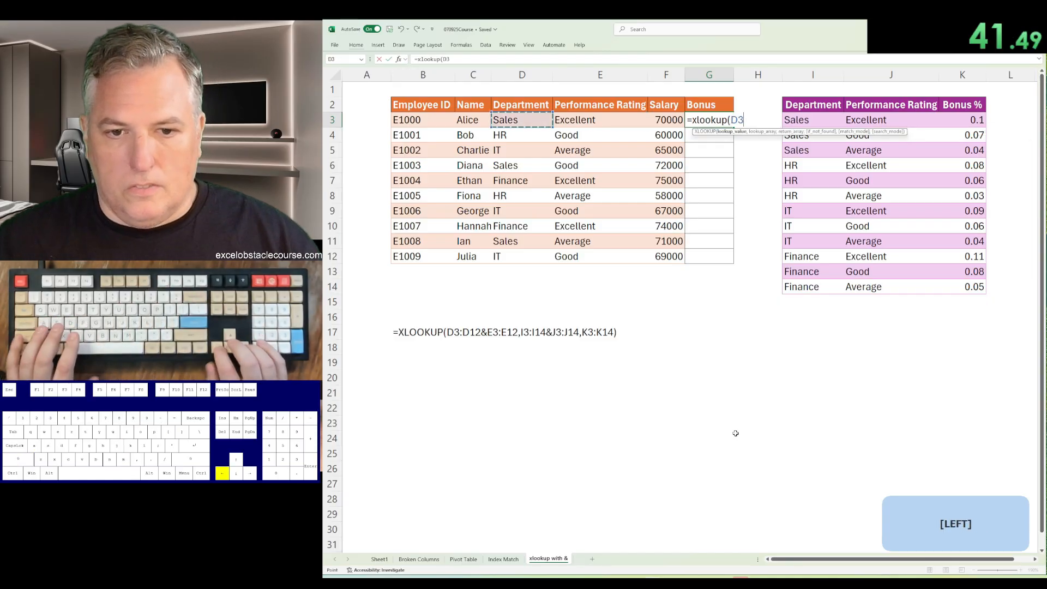
{"action": "key", "text": "ctrl+shift+Down"}
{"action": "type", "text": "&"}
{"action": "key", "text": "Left"}
{"action": "key", "text": "Left"}
{"action": "key", "text": "ctrl+shift+Down"}
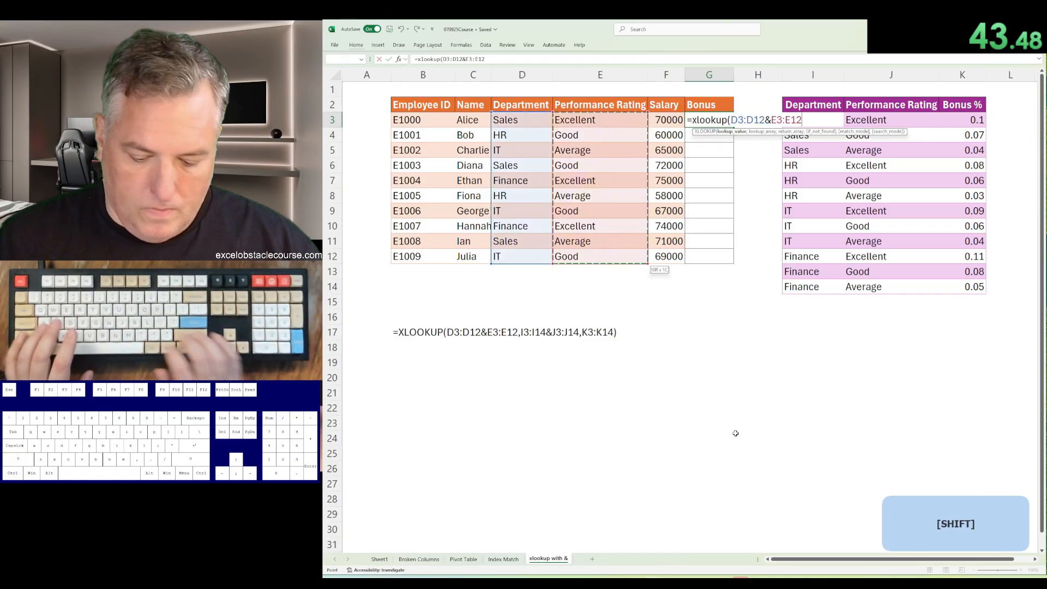
Step: Set the lookup array of the G3 XLOOKUP formula to I3:I14&J3:J14
{"action": "type", "text": ","}
{"action": "key", "text": "Right"}
{"action": "key", "text": "Right"}
{"action": "key", "text": "ctrl+shift+Down"}
{"action": "type", "text": "&"}
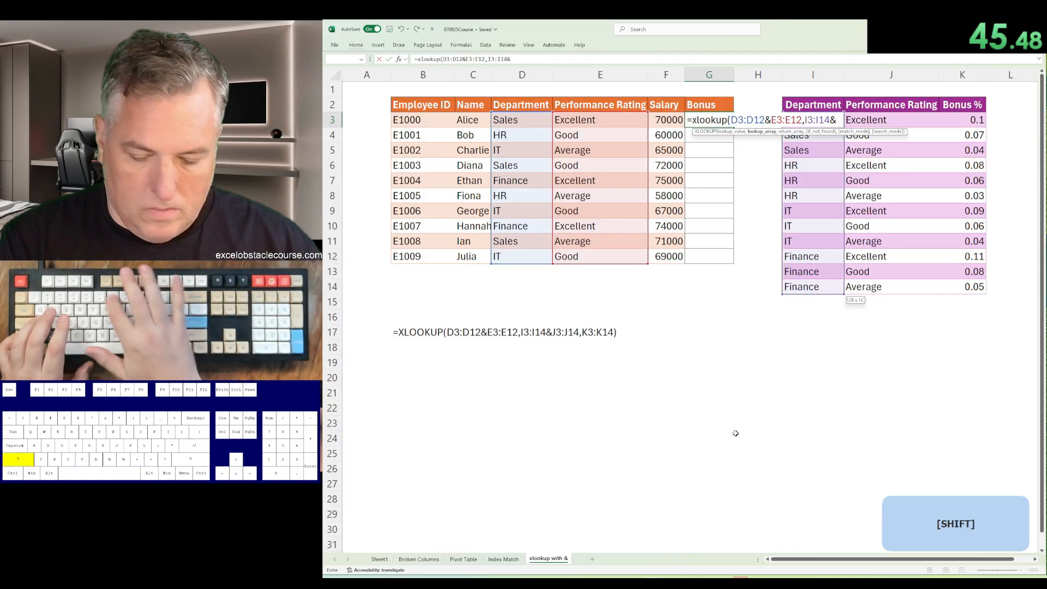
{"action": "key", "text": "Right"}
{"action": "key", "text": "ctrl+shift+Down"}
Step: Finish the G3 XLOOKUP formula by adding the return array K3:K14, and enter it
{"action": "type", "text": ","}
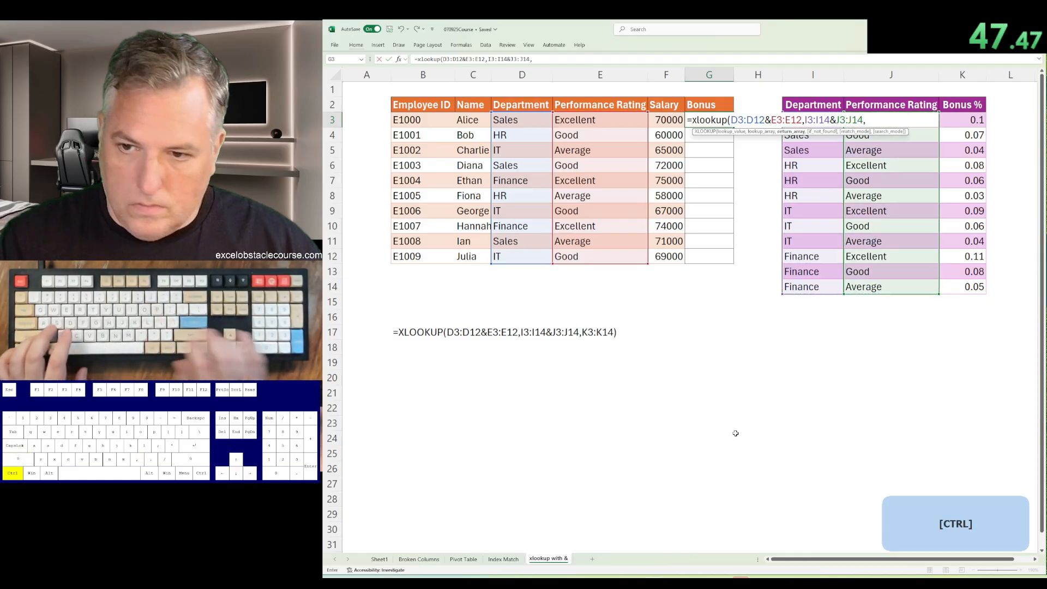
{"action": "key", "text": "ctrl+shift+Down"}
{"action": "key", "text": "Return"}
Step: Close the blank new workbook, undo the run's edits back to the original broken columns, and clear the copy selection
{"action": "key", "text": "ctrl+n"}
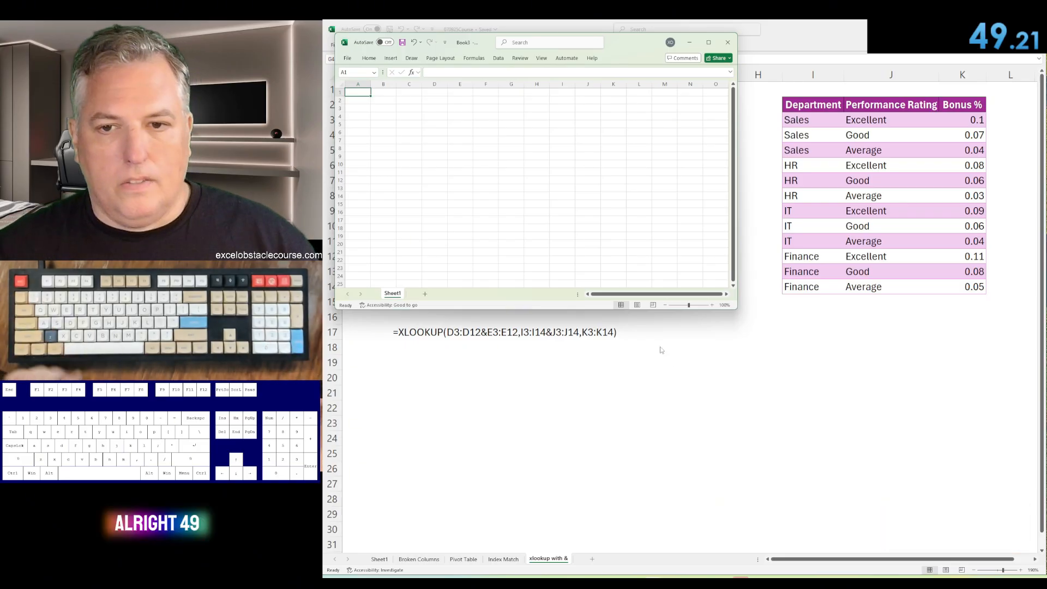
{"action": "left_click", "coordinate": [727, 42]}
{"action": "left_click", "coordinate": [689, 401]}
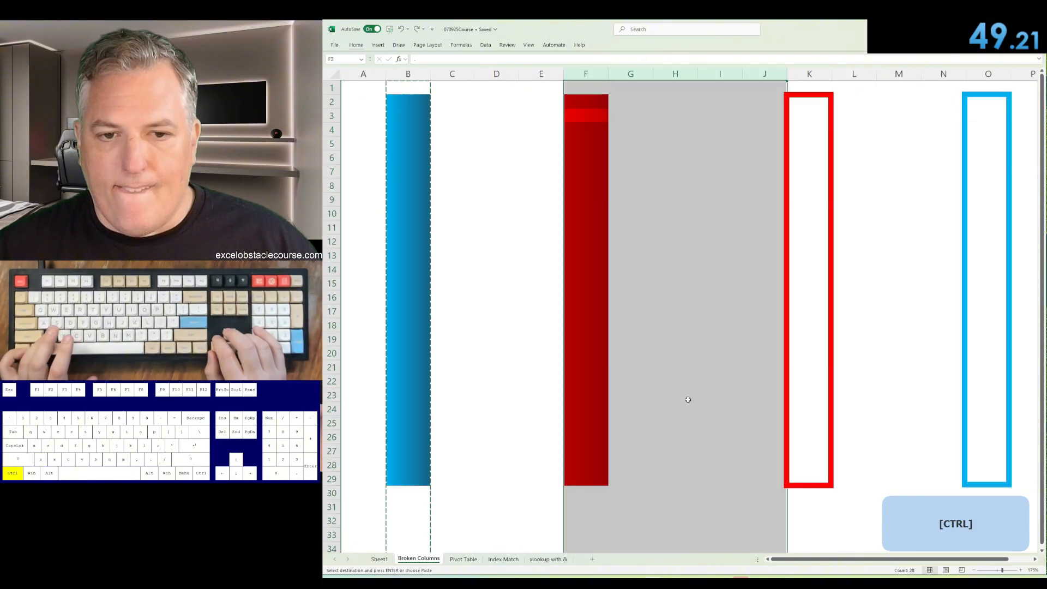
{"action": "key", "text": "ctrl+plus"}
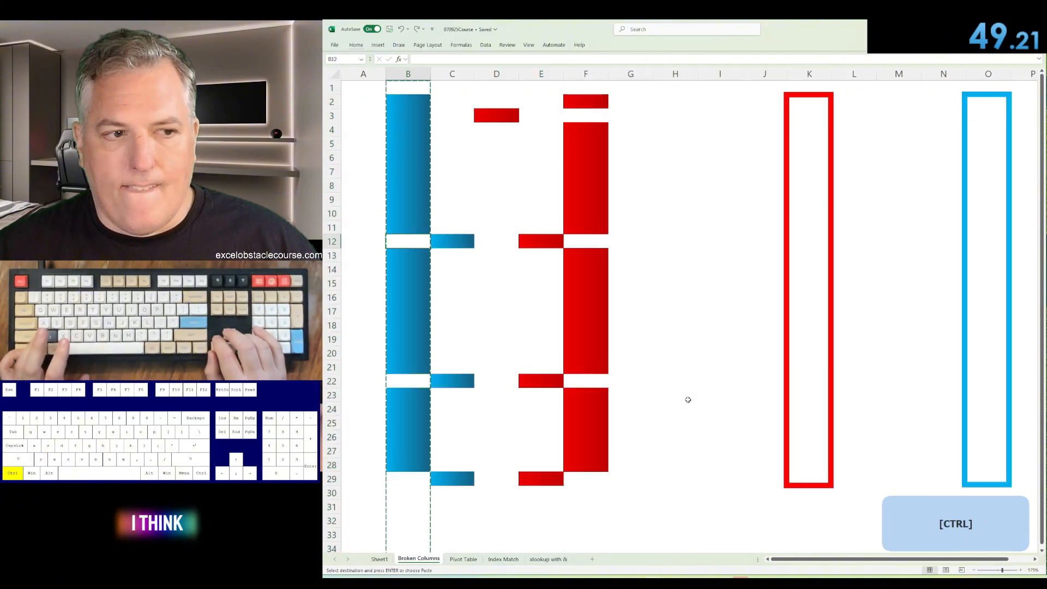
{"action": "key", "text": "Escape"}
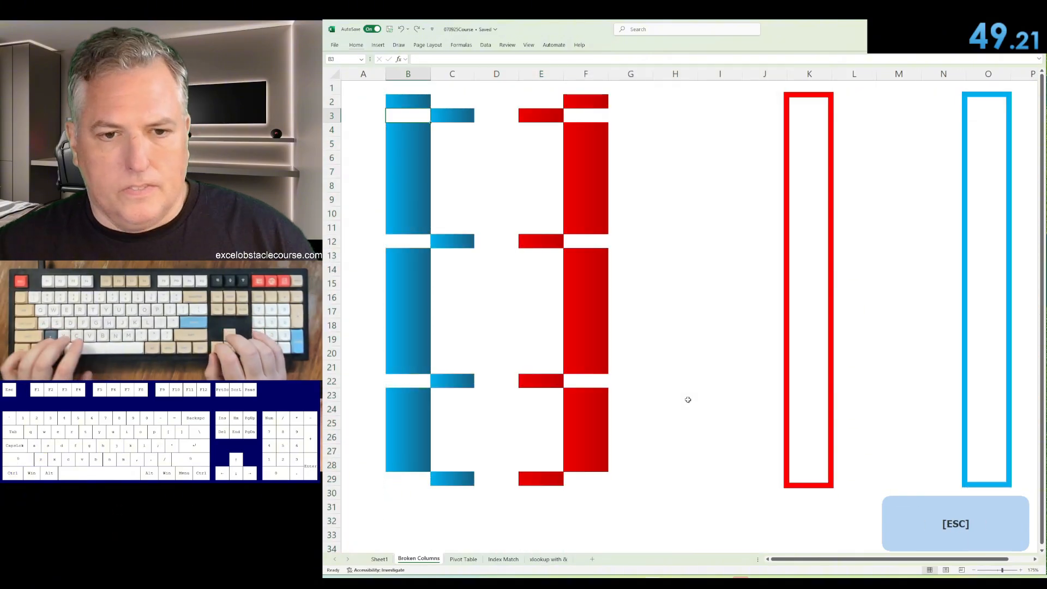
Step: On Sheet1, dismiss the formula reference warning and log the attempt 16 result as 0:49.21 in C18
{"action": "key", "text": "ctrl+Page_Up"}
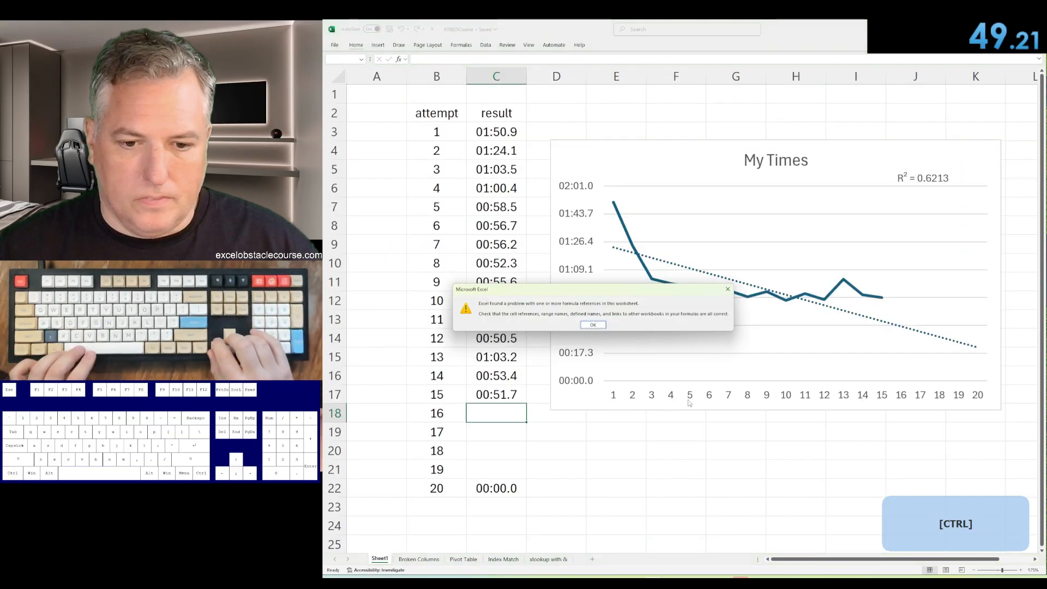
{"action": "key", "text": "Return"}
{"action": "type", "text": "0"}
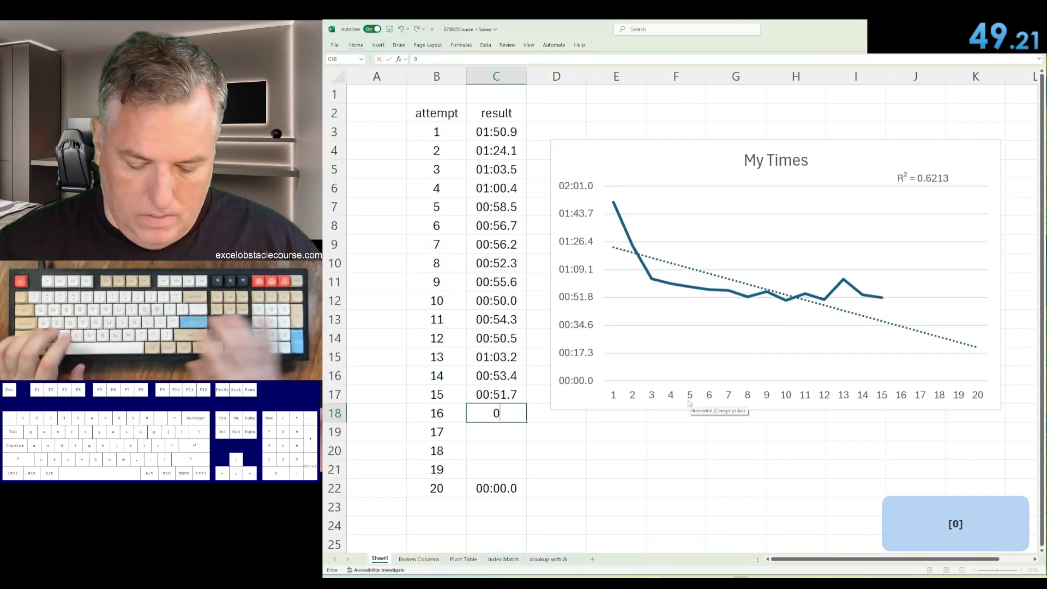
{"action": "type", "text": ":49.21"}
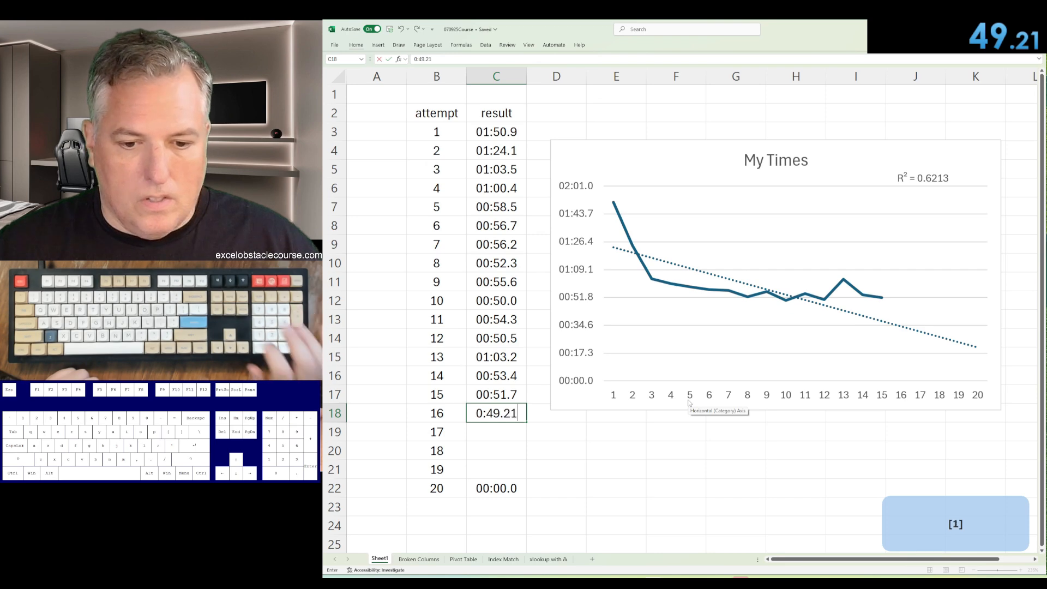
{"action": "key", "text": "Return"}
{"action": "key", "text": "Return"}
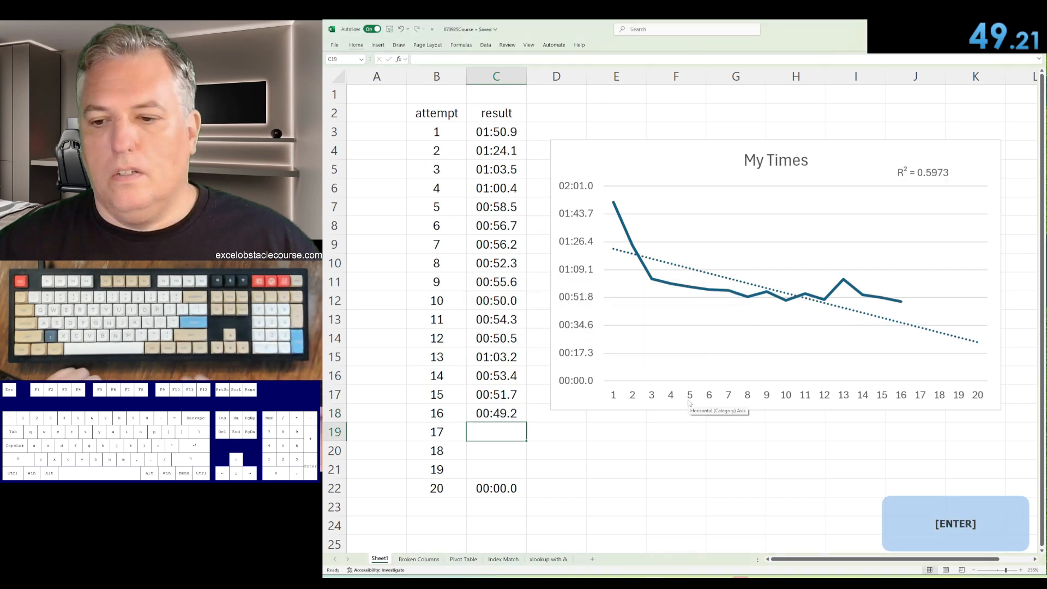
Step: On the Broken Columns sheet, close the blue column's gaps by deleting cells B3, B12, B22 and B29 with cells shifted left
{"action": "key", "text": "ctrl+Page_Down"}
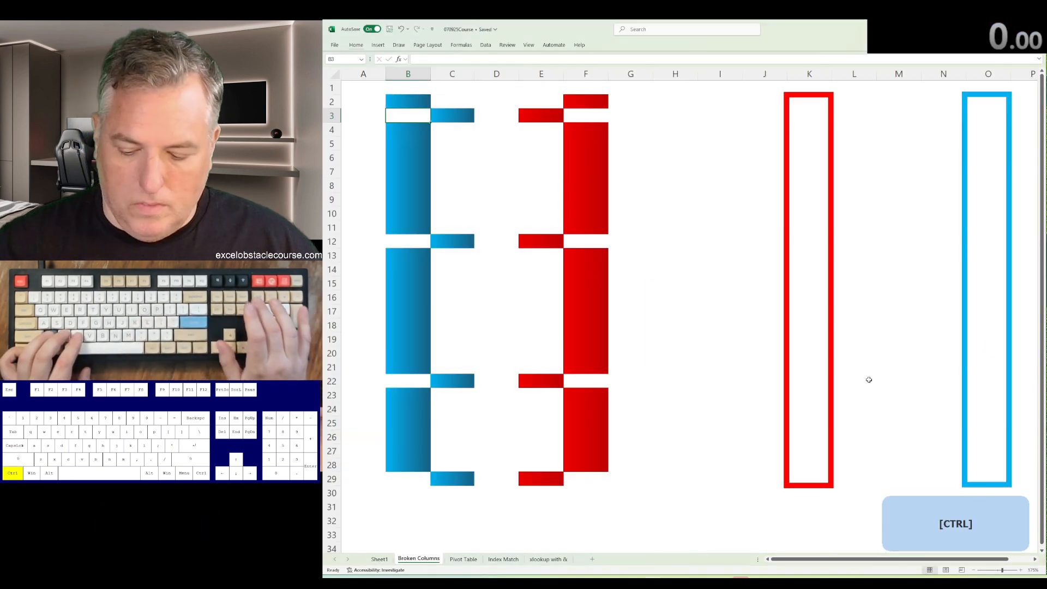
{"action": "key", "text": "ctrl+Page_Up"}
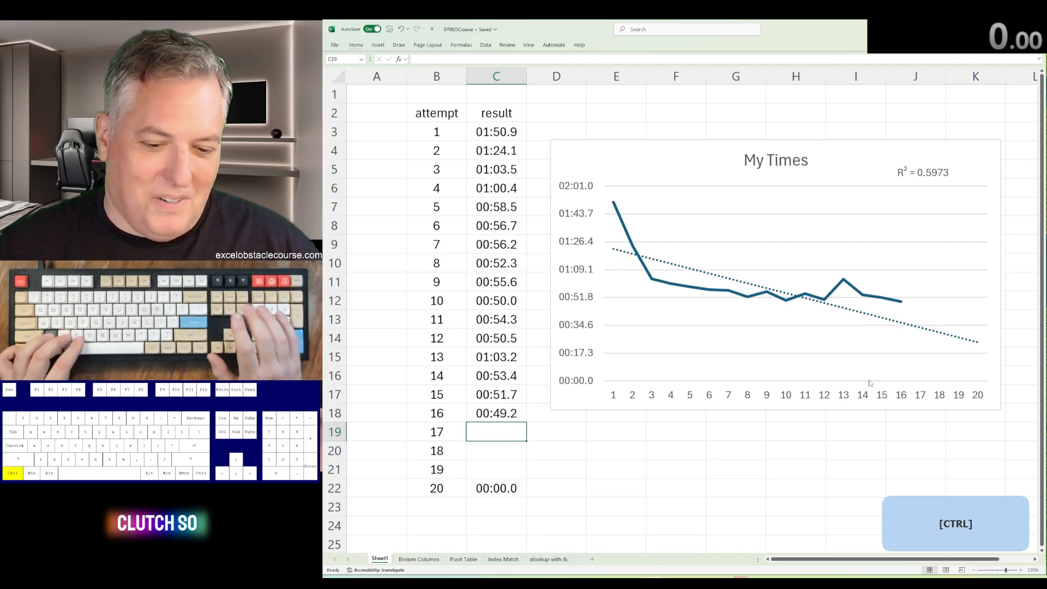
{"action": "key", "text": "ctrl+Page_Down"}
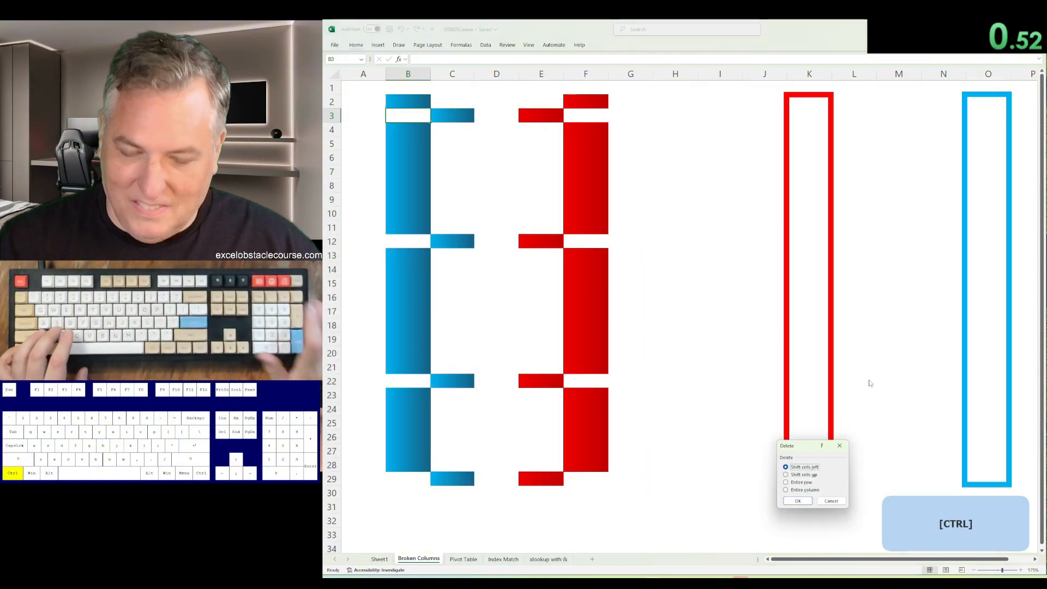
{"action": "key", "text": "ctrl+Down"}
{"action": "key", "text": "ctrl+Down"}
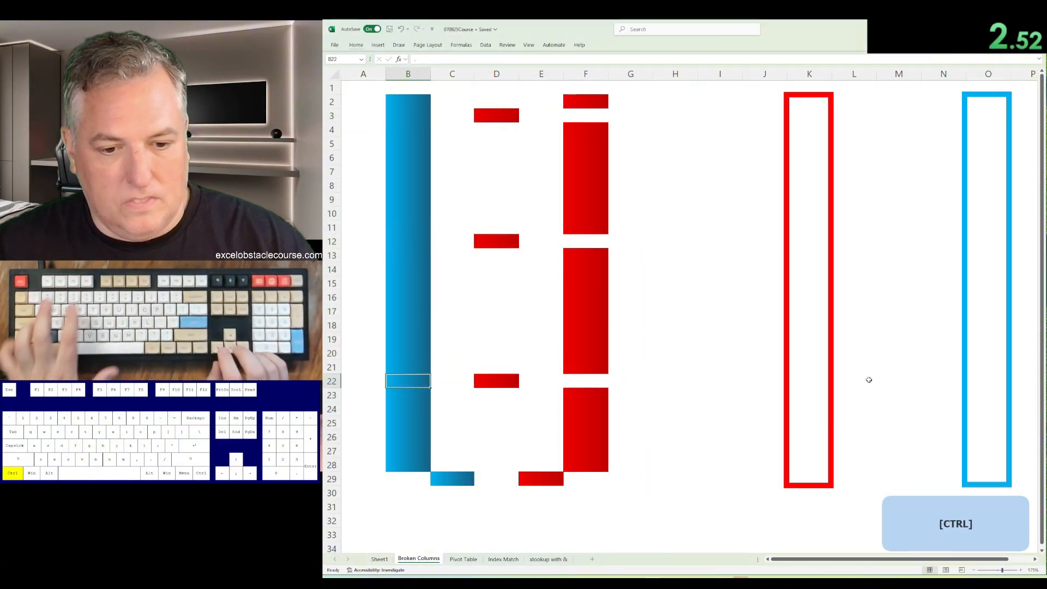
{"action": "key", "text": "ctrl+Down"}
{"action": "key", "text": "F4"}
Step: Insert two cells at D29:E29, shifting cells right, to bring the lowest red piece back into column F
{"action": "key", "text": "Right"}
{"action": "key", "text": "Right"}
{"action": "key", "text": "shift+Right"}
{"action": "key", "text": "ctrl+shift+plus"}
{"action": "key", "text": "Return"}
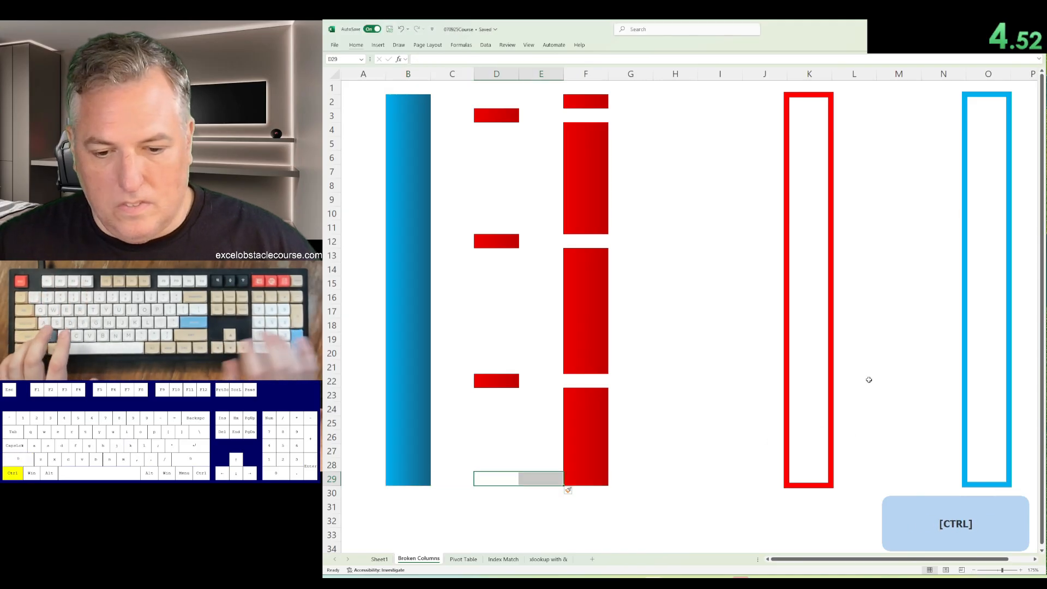
Step: Repeat the two-cell insertion in columns D:E of rows 22, 12 and 3 to close the red column's remaining gaps
{"action": "key", "text": "ctrl+Up"}
{"action": "key", "text": "shift+Right"}
{"action": "key", "text": "F4"}
{"action": "key", "text": "ctrl+Up"}
{"action": "key", "text": "shift+Right"}
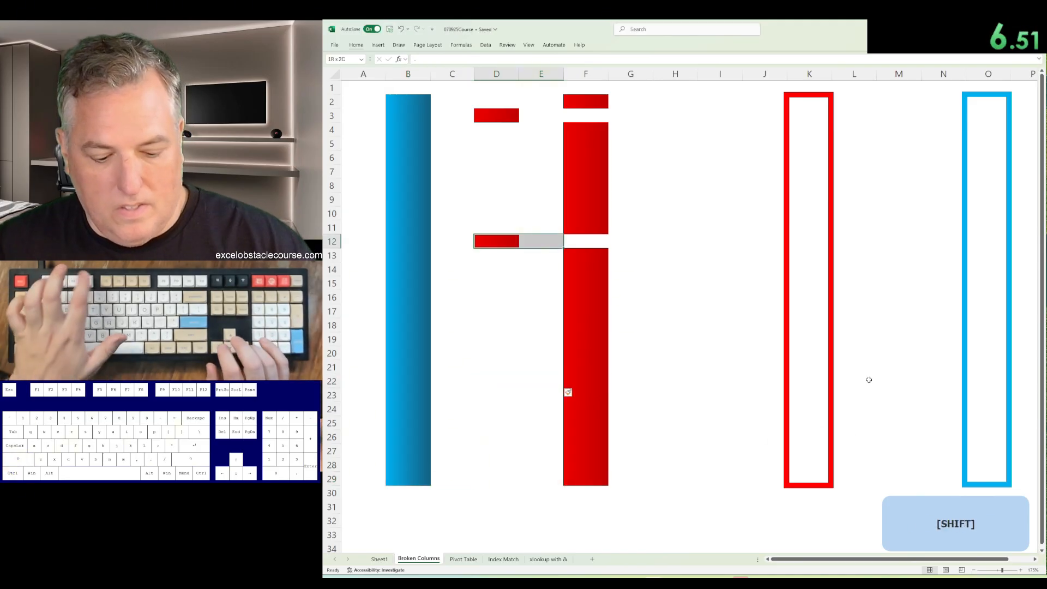
{"action": "key", "text": "F4"}
{"action": "key", "text": "ctrl+Up"}
{"action": "key", "text": "shift+Right"}
{"action": "key", "text": "F4"}
Step: Insert five columns at column E to move the red column into the red outline in column K
{"action": "key", "text": "Right"}
{"action": "key", "text": "ctrl+space"}
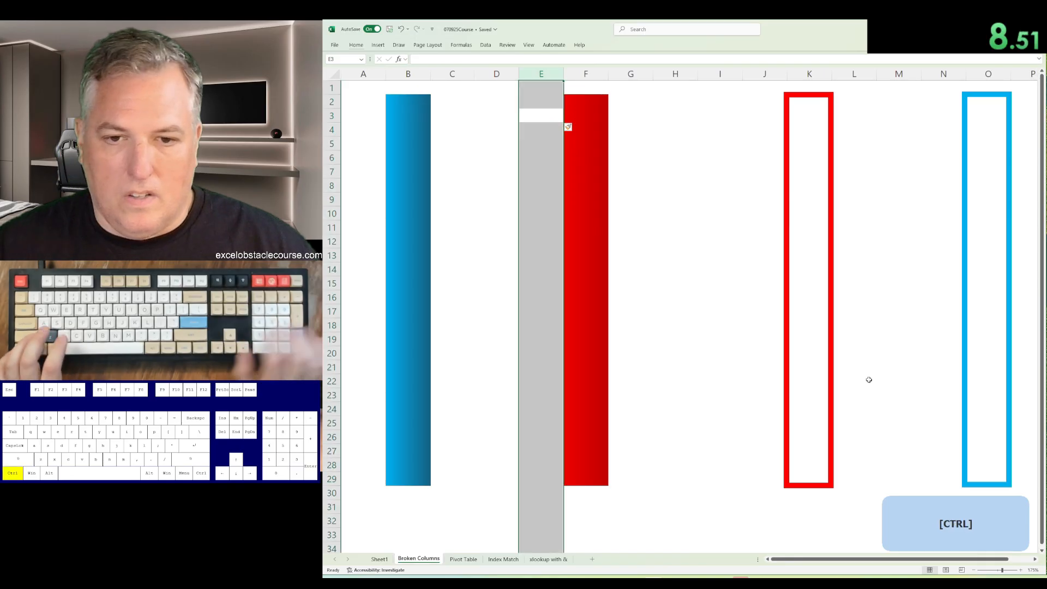
{"action": "key", "text": "ctrl+shift+plus"}
{"action": "key", "text": "ctrl+shift+plus"}
{"action": "key", "text": "ctrl+shift+plus"}
{"action": "key", "text": "ctrl+shift+plus"}
{"action": "key", "text": "ctrl+shift+plus"}
Step: Cut the blue column B and paste it into column O inside the blue outline
{"action": "key", "text": "ctrl+Left"}
{"action": "key", "text": "ctrl+space"}
{"action": "key", "text": "ctrl+x"}
{"action": "key", "text": "ctrl+Right"}
{"action": "key", "text": "ctrl+Right"}
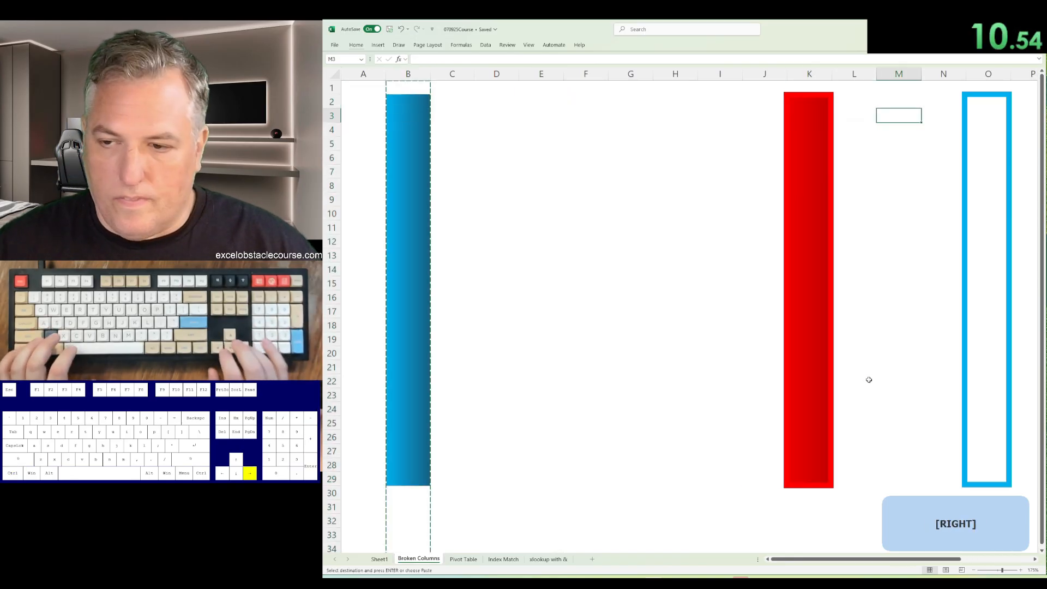
{"action": "key", "text": "ctrl+Right"}
{"action": "key", "text": "ctrl+space"}
{"action": "key", "text": "ctrl+v"}
Step: On the Pivot Table sheet, create a PivotTable from the sales table F2:L26 using the PivotTable wizard, placing it on the same sheet
{"action": "key", "text": "ctrl+Page_Down"}
{"action": "key", "text": "alt+d"}
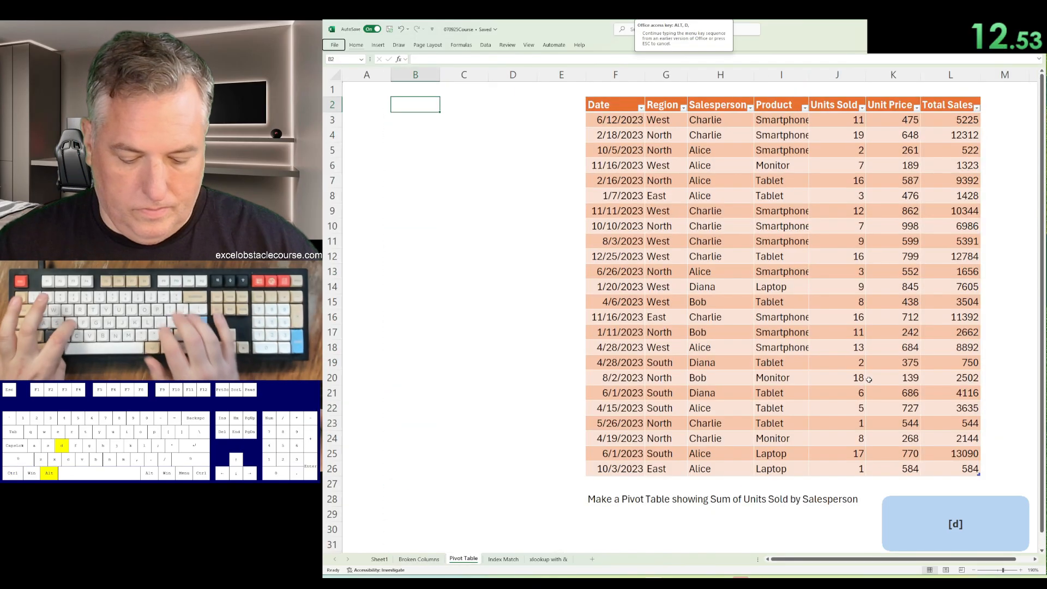
{"action": "key", "text": "p"}
{"action": "key", "text": "Return"}
{"action": "key", "text": "ctrl+shift+Left"}
{"action": "key", "text": "ctrl+shift+Down"}
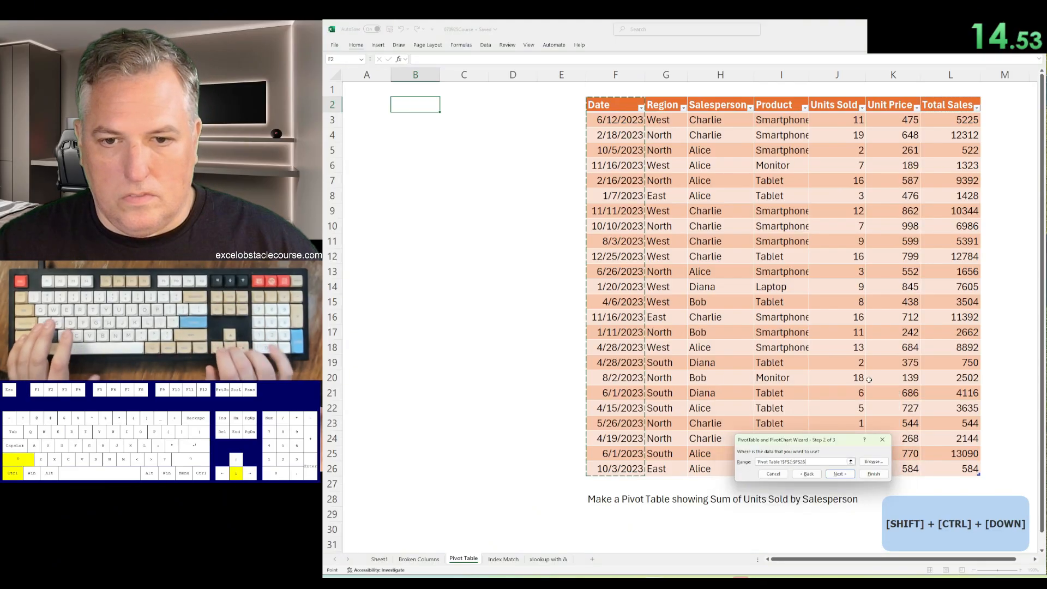
{"action": "key", "text": "Return"}
{"action": "key", "text": "Return"}
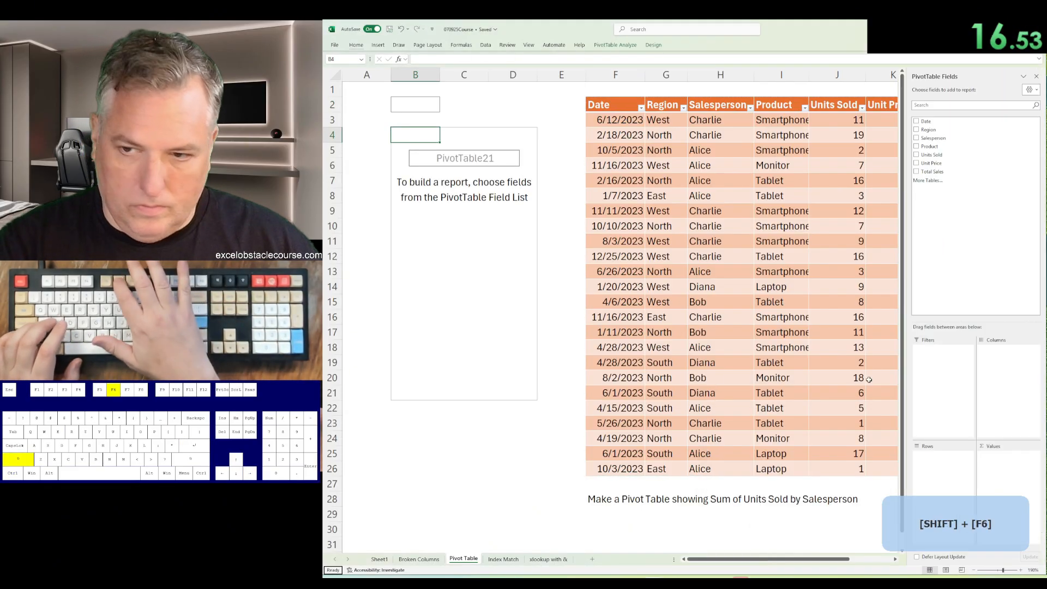
Step: Add the Salesperson and Units Sold fields to the PivotTable to show Sum of Units Sold by Salesperson
{"action": "key", "text": "Down"}
{"action": "key", "text": "Down"}
{"action": "key", "text": "Down"}
{"action": "key", "text": "space"}
{"action": "key", "text": "Down"}
{"action": "key", "text": "Down"}
{"action": "key", "text": "space"}
{"action": "key", "text": "Escape"}
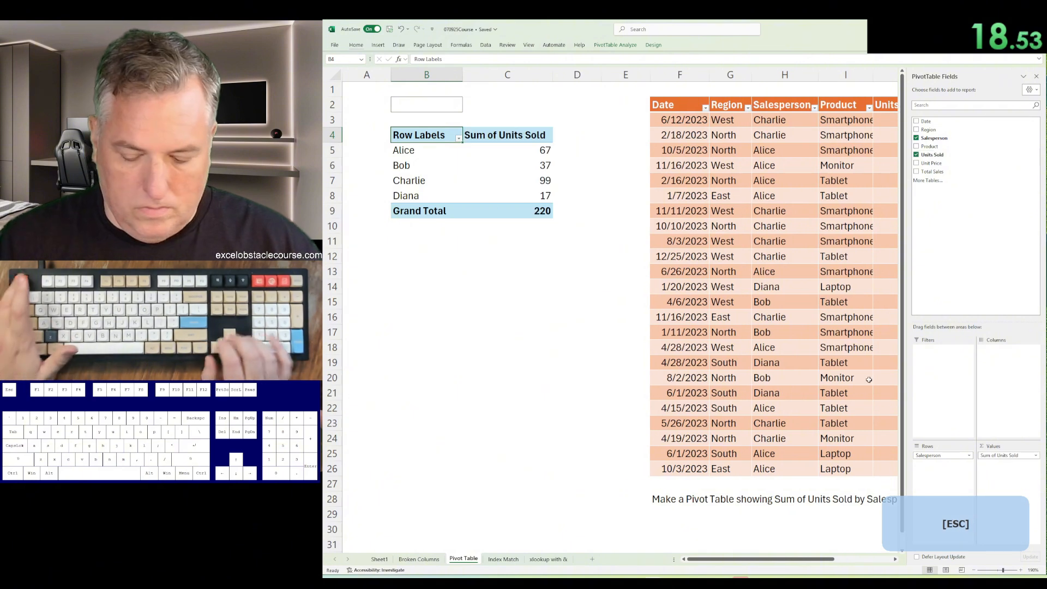
Step: On the Index Match sheet, start an INDEX formula in B25 with the absolute array $H$5:$L$14
{"action": "key", "text": "ctrl+Page_Down"}
{"action": "type", "text": "=index("}
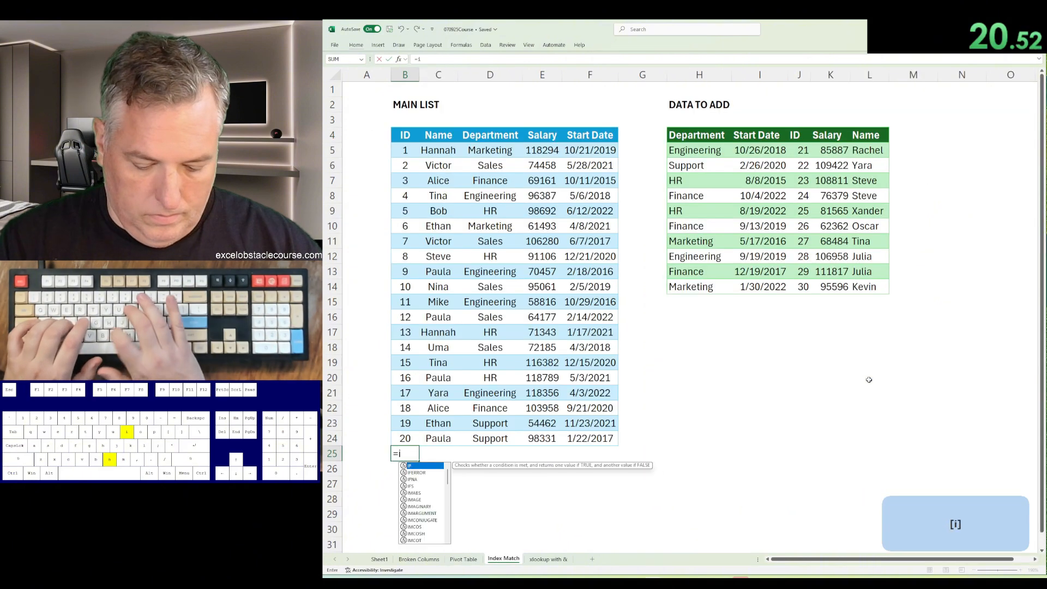
{"action": "key", "text": "ctrl+Up"}
{"action": "key", "text": "ctrl+Right"}
{"action": "key", "text": "ctrl+Right"}
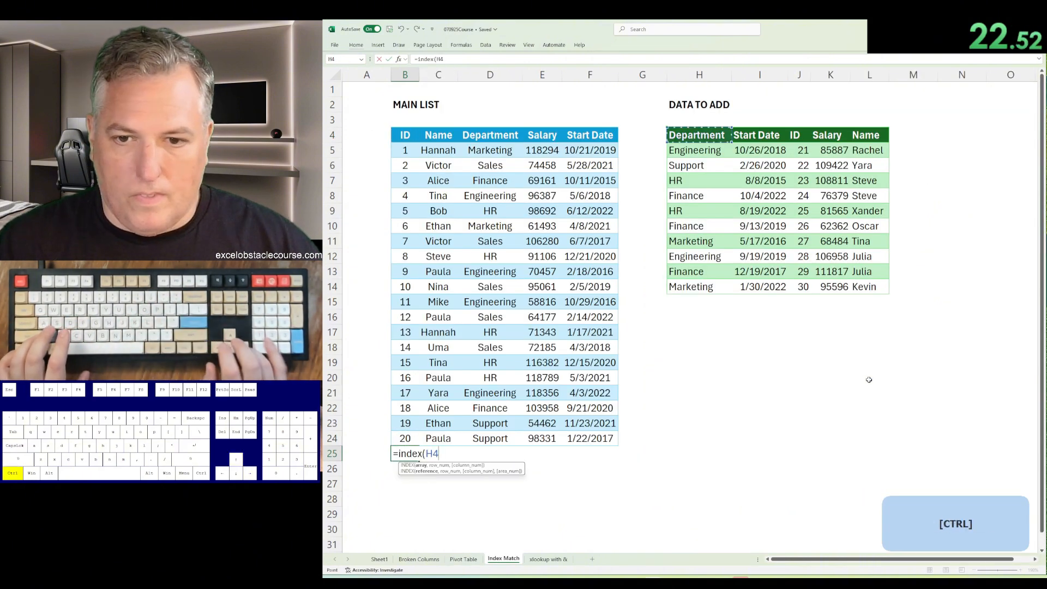
{"action": "key", "text": "Down"}
{"action": "key", "text": "ctrl+shift+Right"}
{"action": "key", "text": "ctrl+shift+Down"}
{"action": "type", "text": ","}
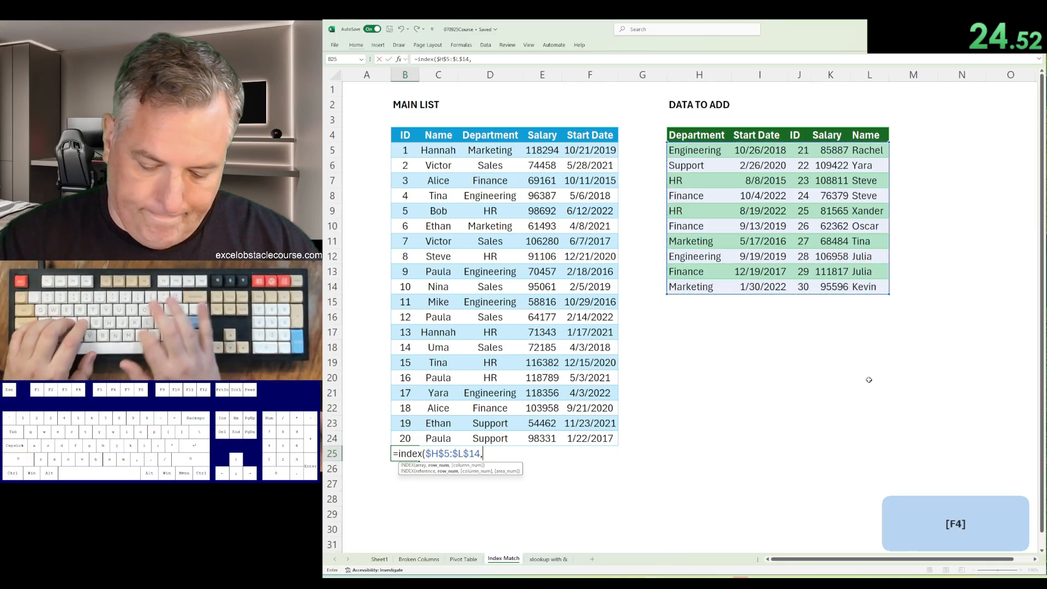
Step: Complete the B25 formula with row number 0 and MATCH(B4,$H$4:$L$4,0) as the column number, and enter it
{"action": "type", "text": "0,match("}
{"action": "key", "text": "ctrl+Up"}
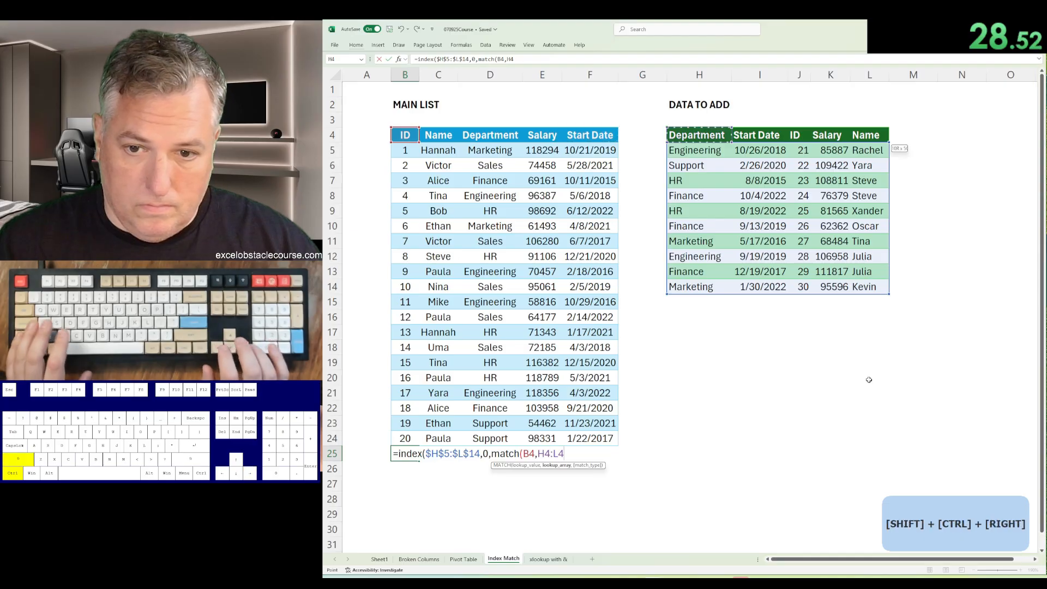
{"action": "type", "text": ",0"}
{"action": "key", "text": "Return"}
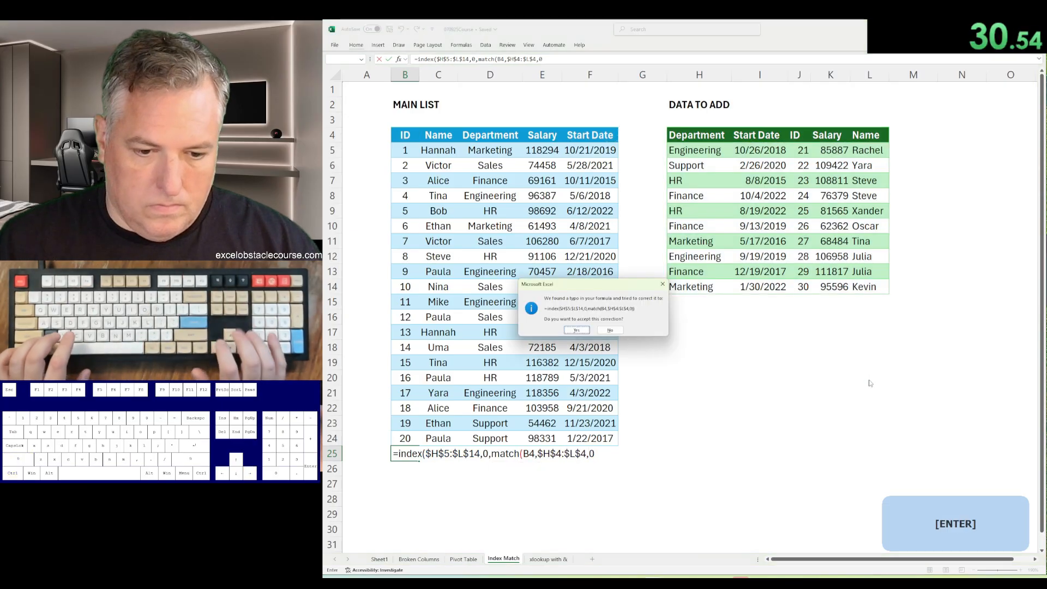
Step: Fill the B25 INDEX/MATCH formula across B25:F25
{"action": "key", "text": "Up"}
{"action": "key", "text": "shift+Right"}
{"action": "key", "text": "shift+Right"}
{"action": "key", "text": "shift+Right"}
{"action": "key", "text": "shift+Right"}
Step: On the xlookup with & sheet, start an XLOOKUP formula in G3 with the lookup value D3:D12&E3:E12
{"action": "key", "text": "ctrl+Page_Down"}
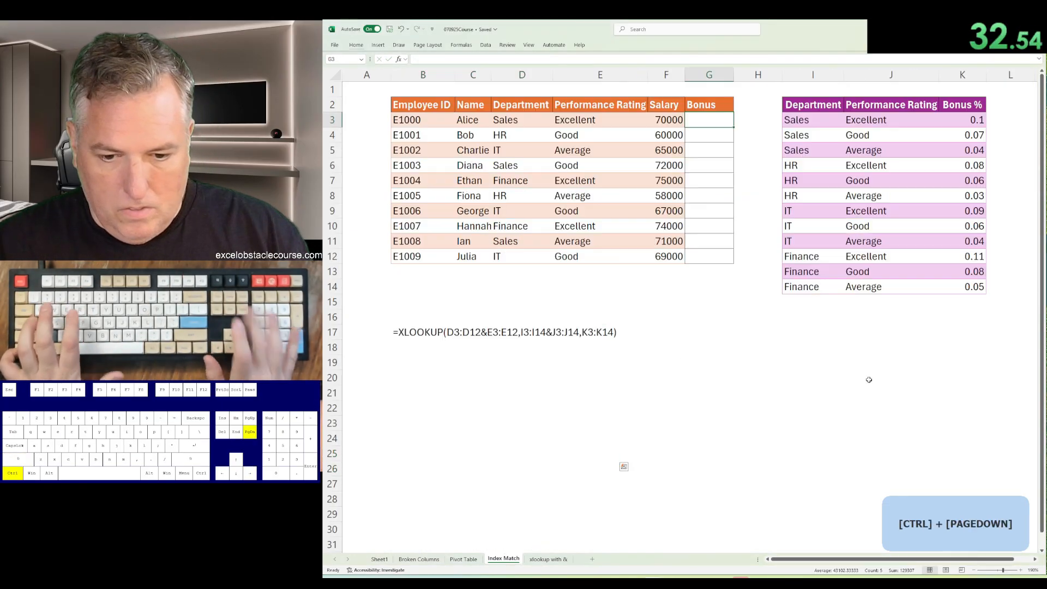
{"action": "type", "text": "=xl"}
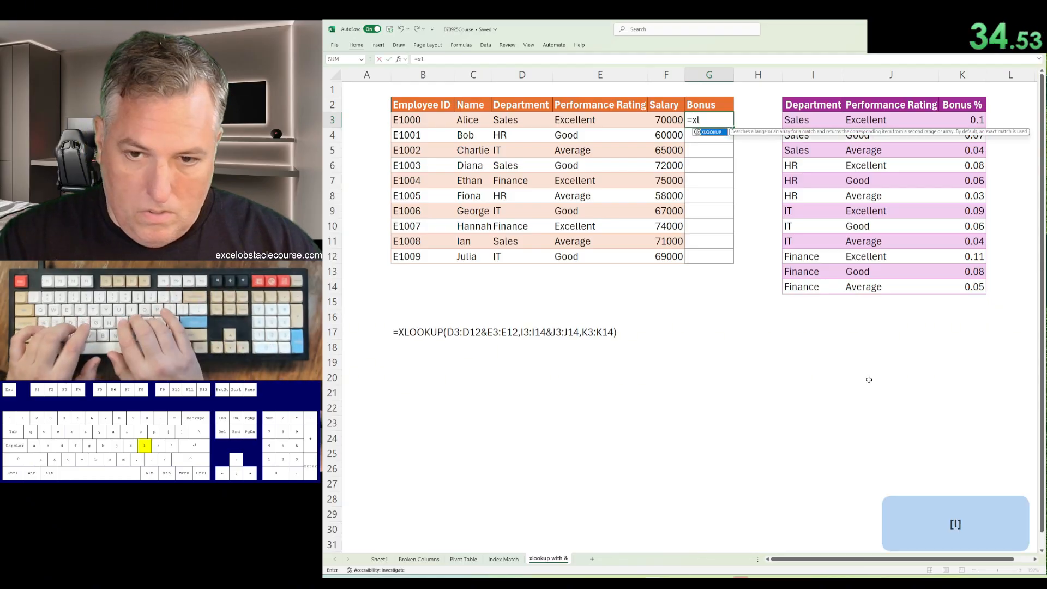
{"action": "type", "text": "oo"}
{"action": "key", "text": "Tab"}
{"action": "key", "text": "Left"}
{"action": "key", "text": "Left"}
{"action": "key", "text": "Left"}
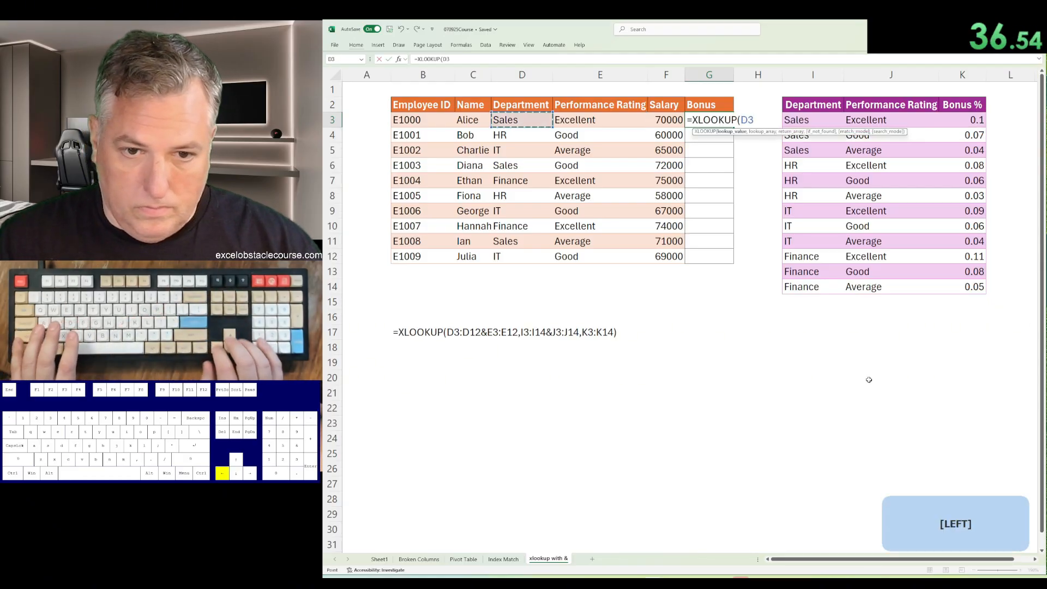
{"action": "key", "text": "ctrl+shift+Down"}
{"action": "type", "text": "&"}
{"action": "key", "text": "Left"}
{"action": "key", "text": "Left"}
{"action": "key", "text": "ctrl+shift+Down"}
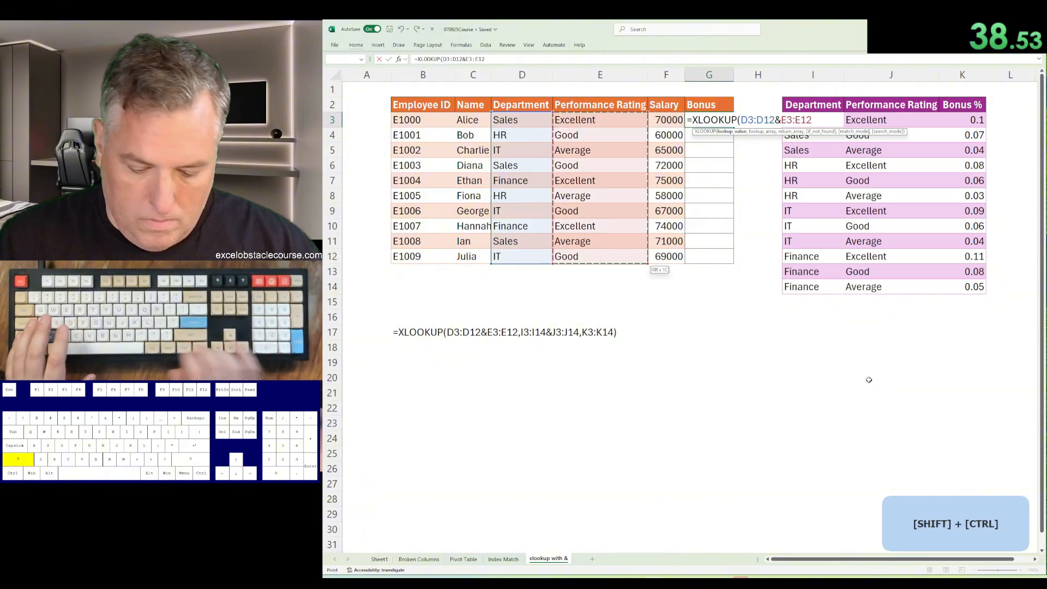
Step: Complete the G3 XLOOKUP formula with lookup array I3:I14&J3:J14 and return array K3:K14, and enter it
{"action": "type", "text": ","}
{"action": "key", "text": "Right"}
{"action": "key", "text": "Right"}
{"action": "key", "text": "ctrl+shift+Down"}
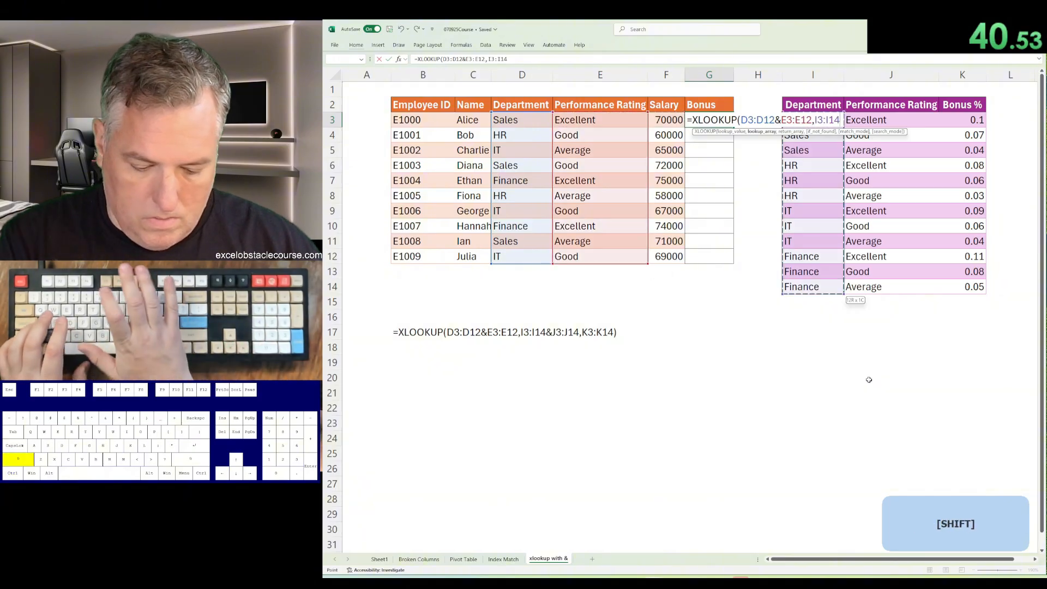
{"action": "type", "text": "&"}
{"action": "key", "text": "ctrl+shift+Down"}
{"action": "type", "text": ","}
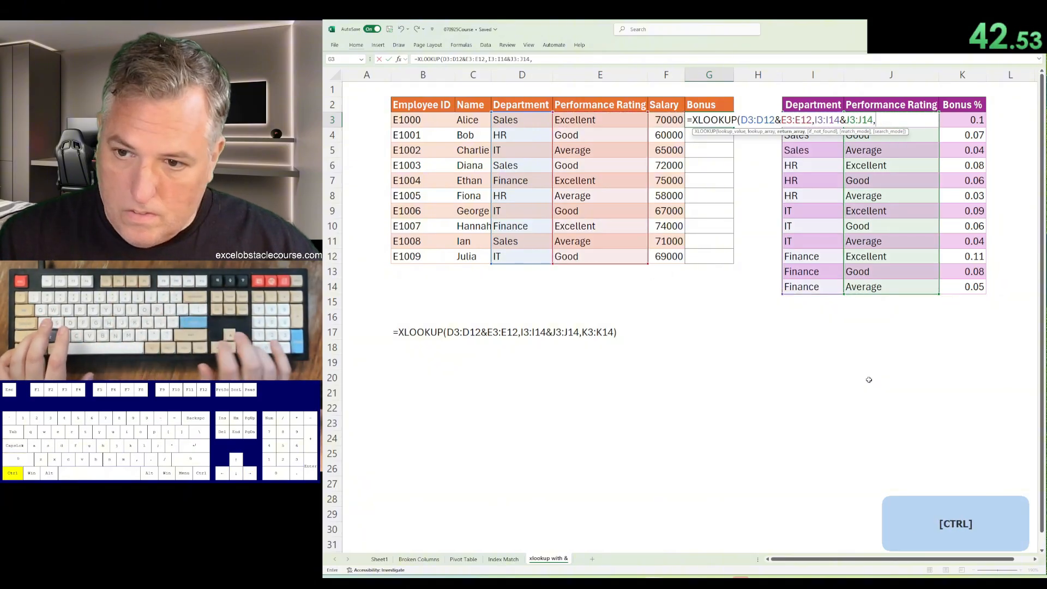
{"action": "key", "text": "ctrl+shift+Down"}
{"action": "key", "text": "ctrl+Return"}
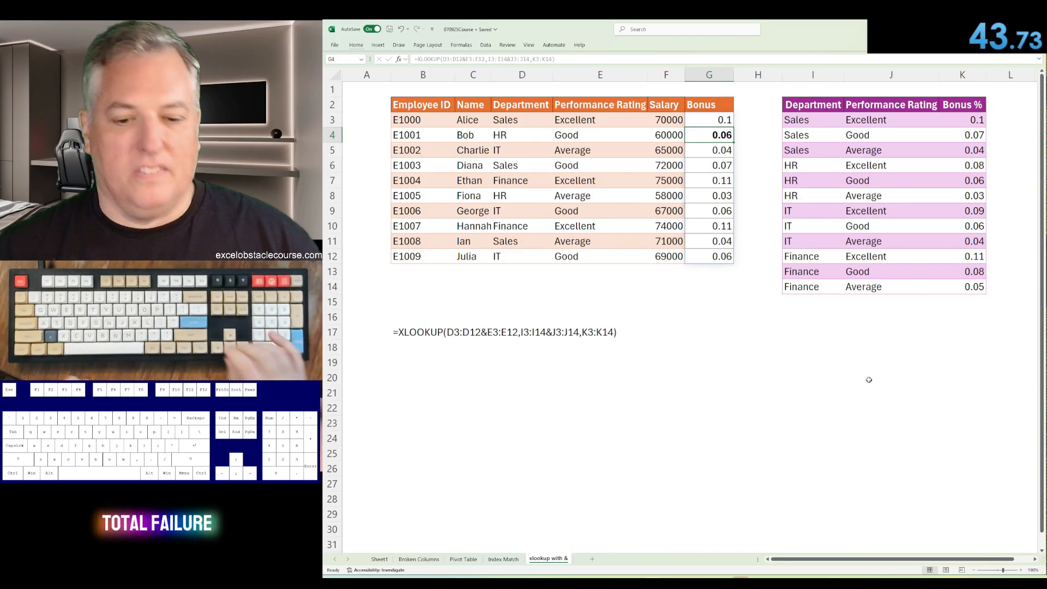
Step: Return to the Broken Columns sheet, undo the run's edits back to the original broken columns, and clear the copy selection
{"action": "key", "text": "ctrl+Page_Up"}
{"action": "key", "text": "ctrl+Page_Up"}
{"action": "key", "text": "ctrl+Page_Up"}
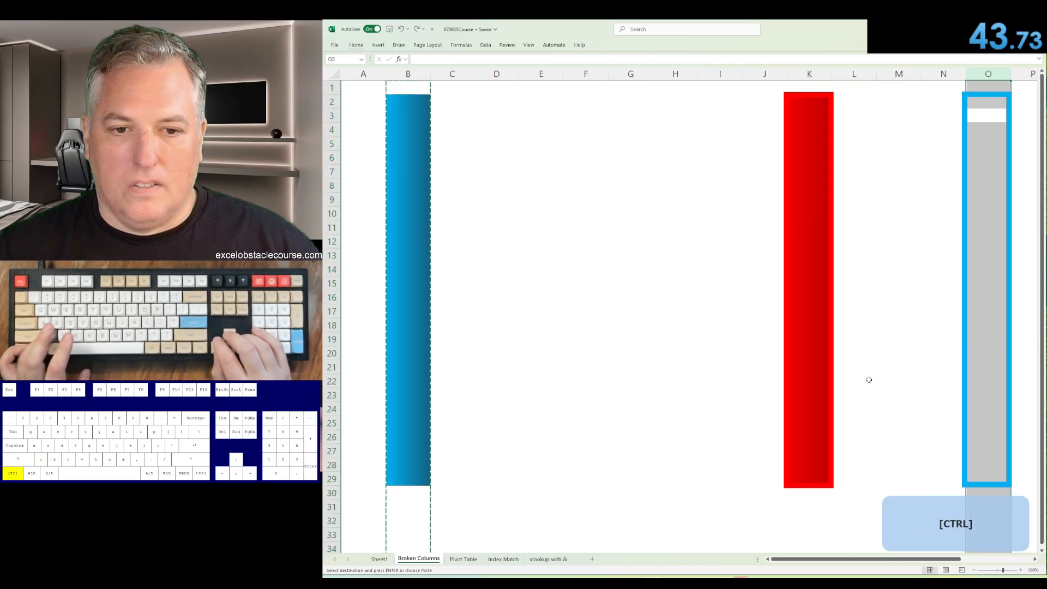
{"action": "key", "text": "ctrl+z"}
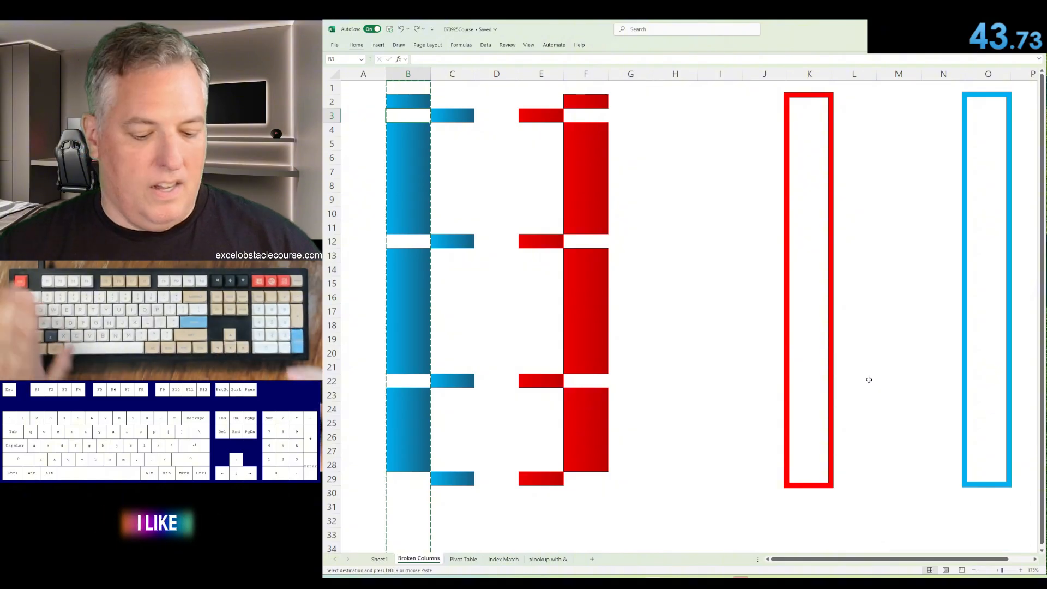
{"action": "key", "text": "Escape"}
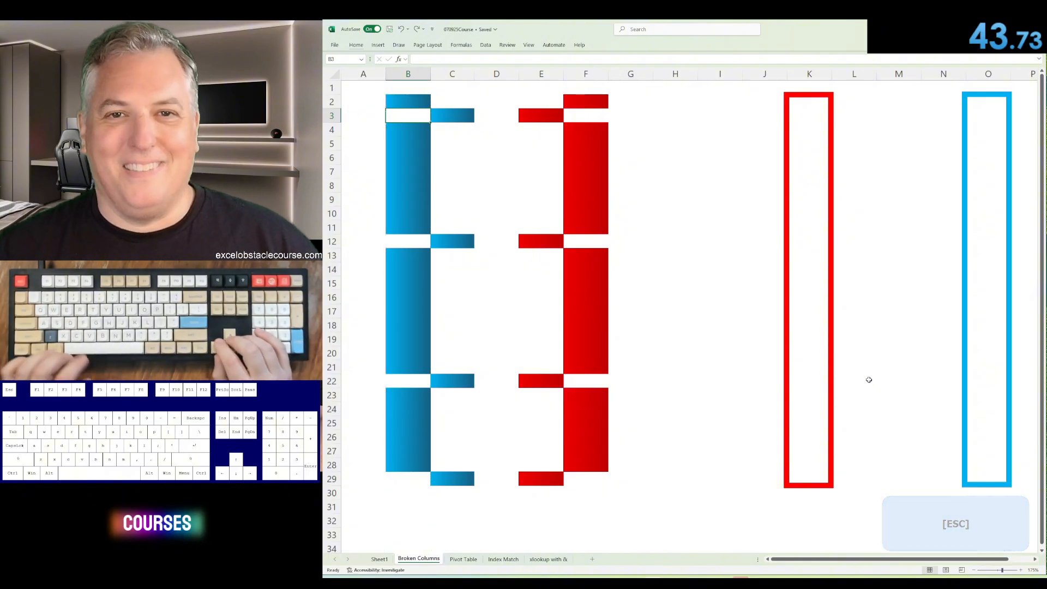
Step: On Sheet1, log the attempt 17 result as 0:43.7 in C19 and dismiss the formula reference warning
{"action": "key", "text": "ctrl+Page_Up"}
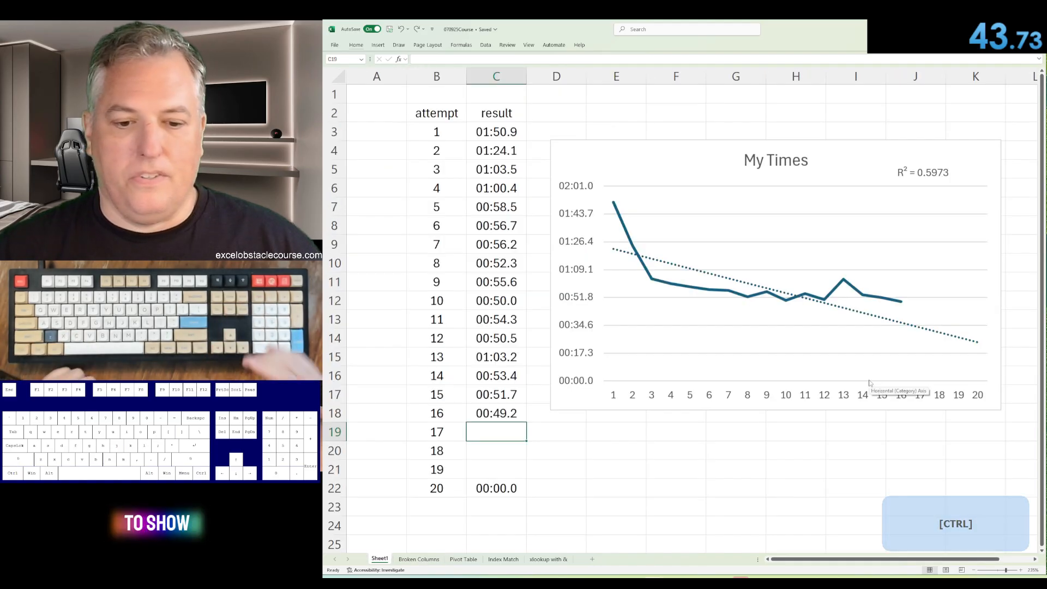
{"action": "type", "text": "0"}
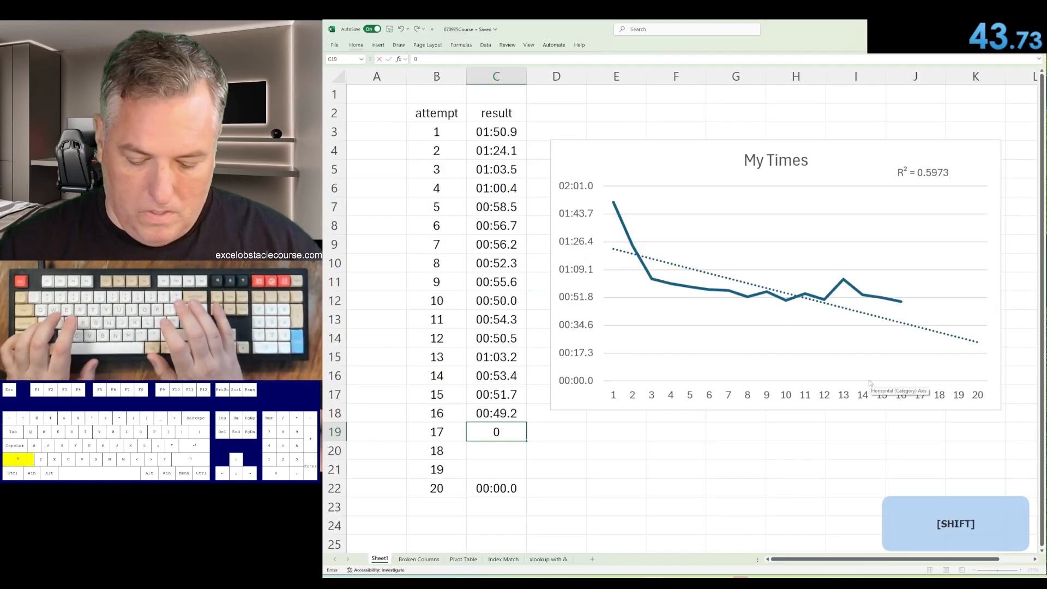
{"action": "type", "text": ":43.7"}
{"action": "key", "text": "Return"}
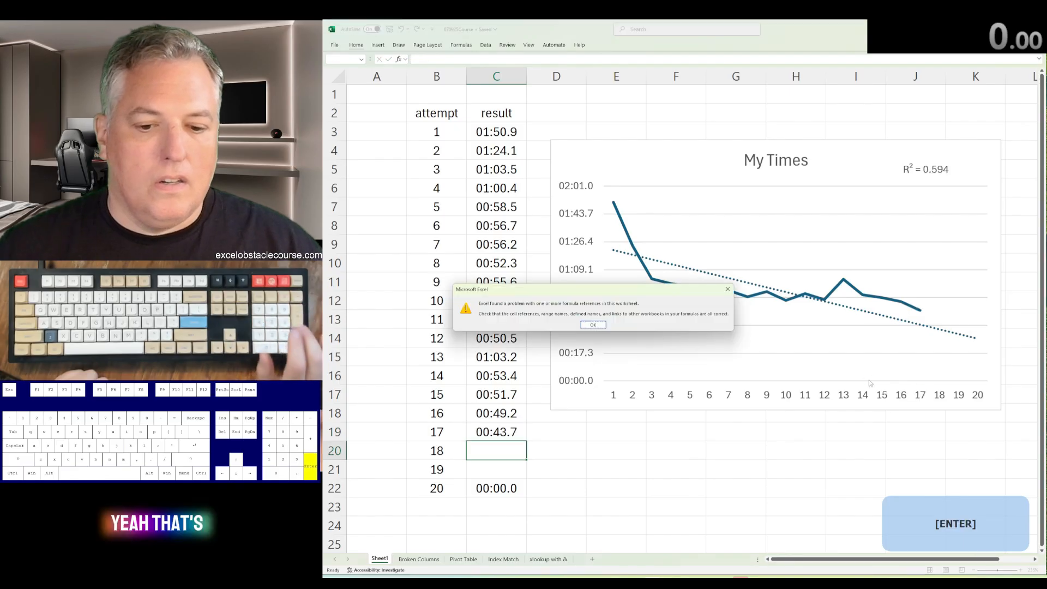
{"action": "key", "text": "Return"}
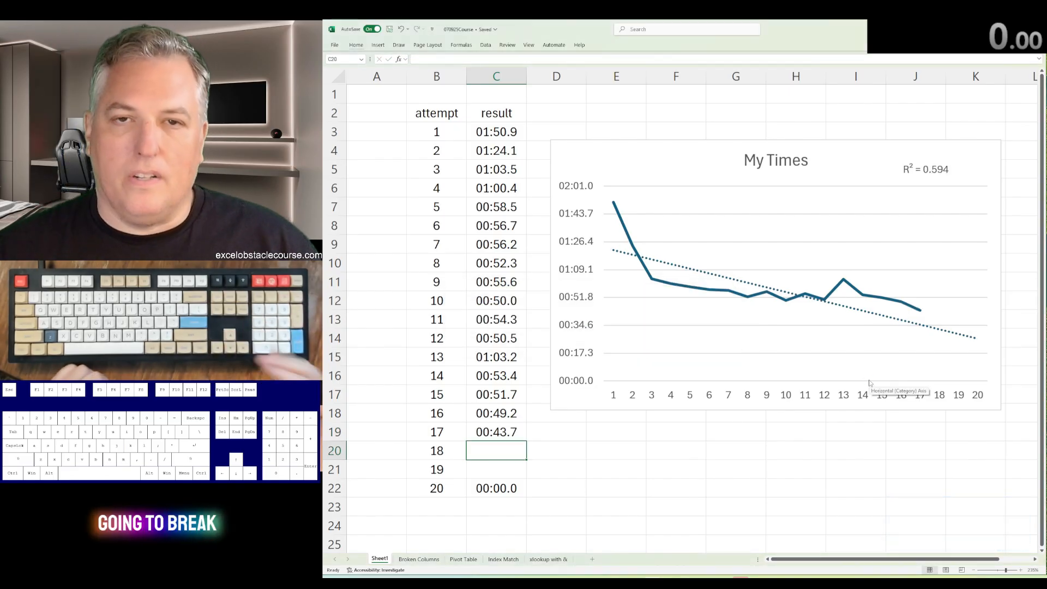
Step: For attempt 18, repair the blue column on Broken Columns by deleting B3, B12, B22 and B29 with cells shifted left
{"action": "left_click", "coordinate": [419, 559]}
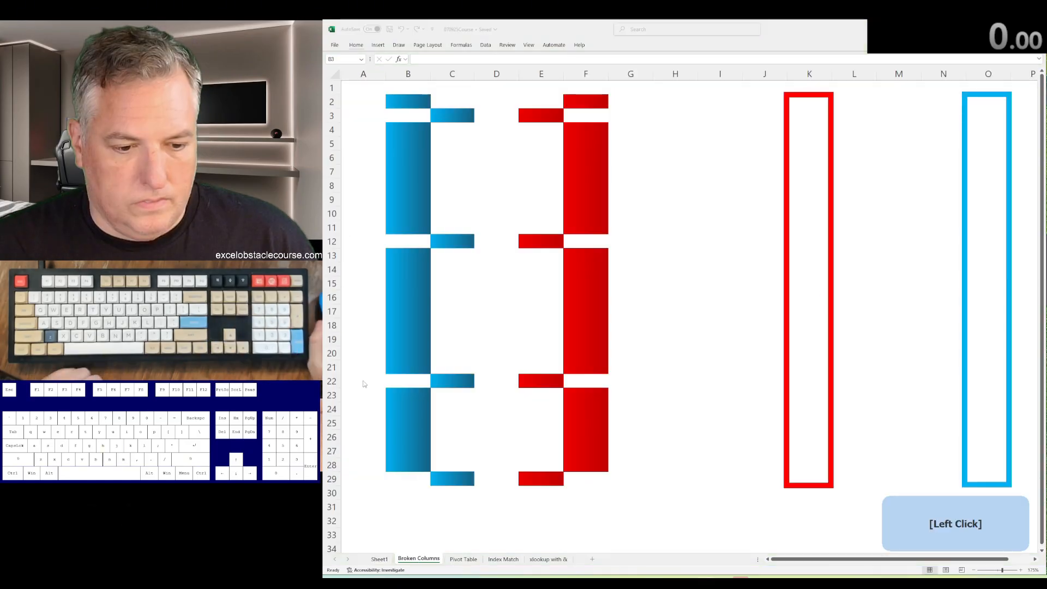
{"action": "key", "text": "ctrl"}
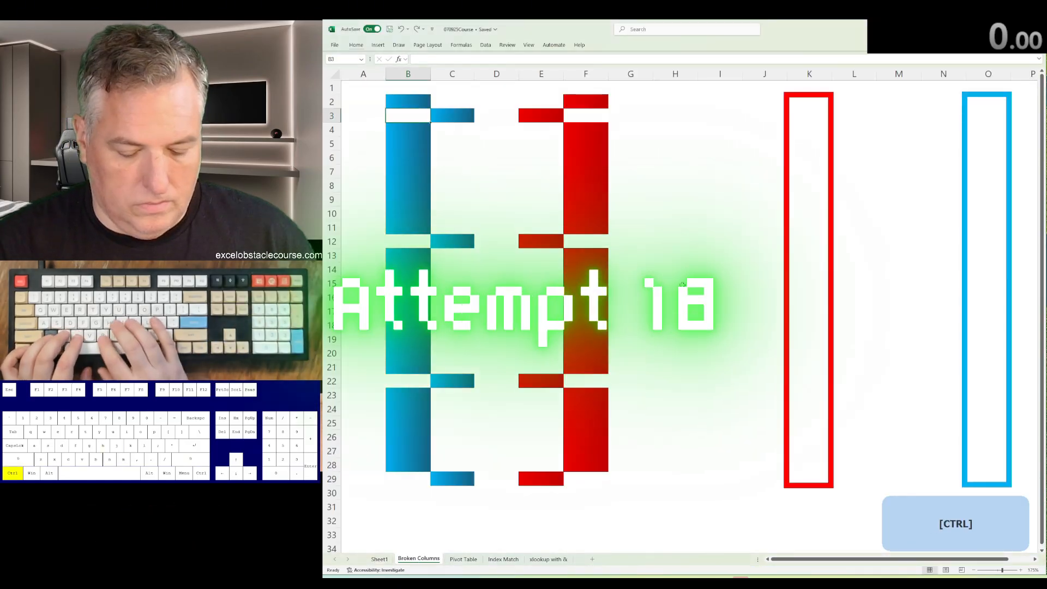
{"action": "key", "text": "ctrl+Return"}
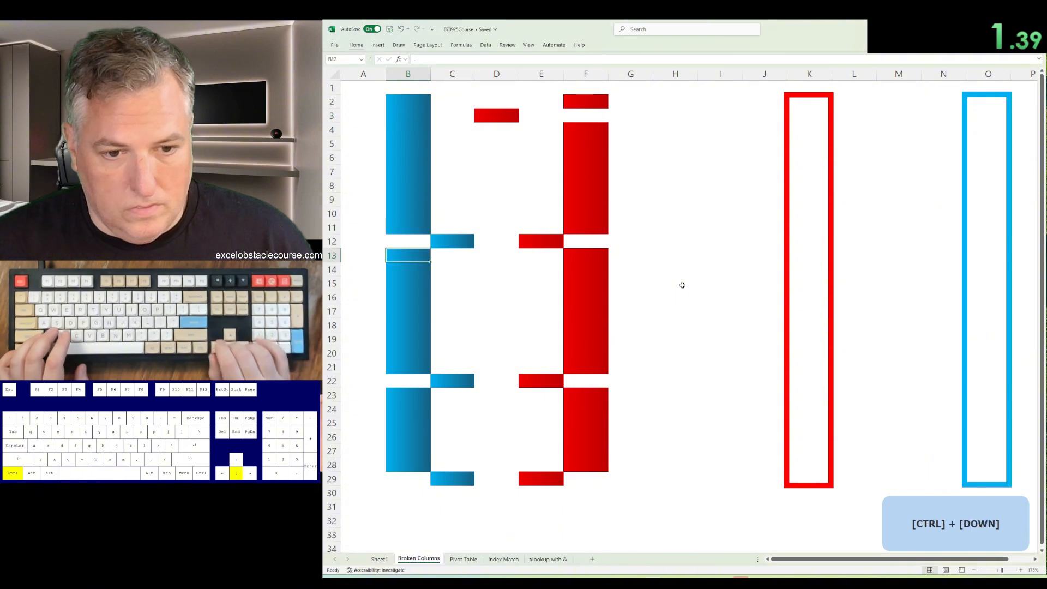
{"action": "key", "text": "F4"}
{"action": "key", "text": "Down"}
{"action": "key", "text": "Down"}
{"action": "key", "text": "Down"}
{"action": "key", "text": "Down"}
{"action": "key", "text": "Down"}
{"action": "key", "text": "Down"}
{"action": "key", "text": "Down"}
{"action": "key", "text": "Down"}
{"action": "key", "text": "Down"}
{"action": "key", "text": "Down"}
{"action": "key", "text": "F4"}
{"action": "key", "text": "Down"}
{"action": "key", "text": "Down"}
{"action": "key", "text": "Down"}
{"action": "key", "text": "Down"}
{"action": "key", "text": "Down"}
{"action": "key", "text": "Down"}
{"action": "key", "text": "Down"}
{"action": "key", "text": "F4"}
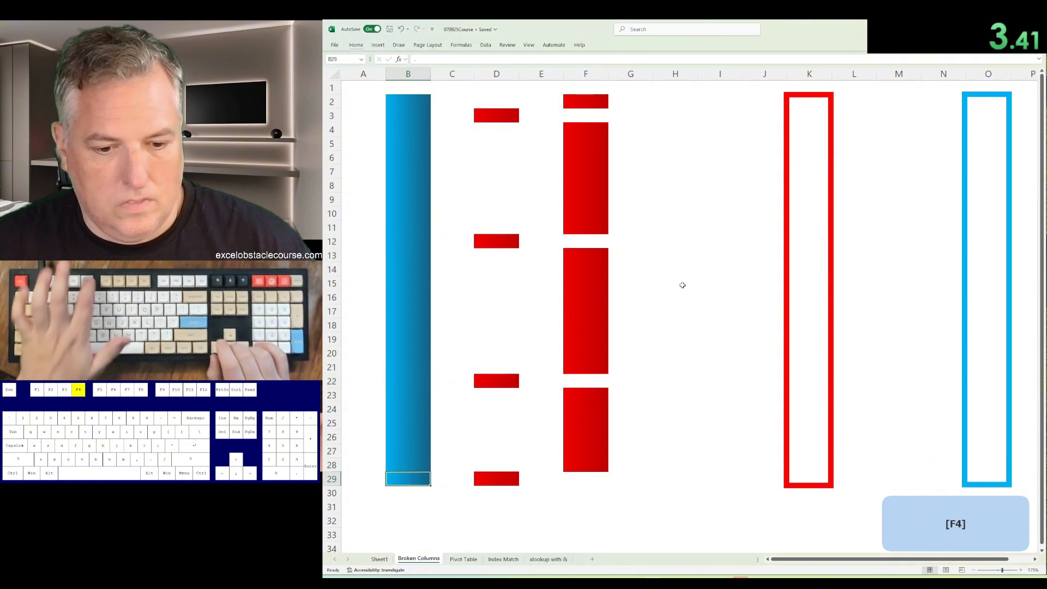
Step: Move the red pieces in rows 29 and 22 into column F by inserting cells at D29:E29 and D22:E22, shifting cells right
{"action": "key", "text": "Right"}
{"action": "key", "text": "Right"}
{"action": "key", "text": "shift+Right"}
{"action": "key", "text": "ctrl+minus"}
{"action": "key", "text": "Return"}
{"action": "key", "text": "Up"}
{"action": "key", "text": "Up"}
{"action": "key", "text": "Up"}
{"action": "key", "text": "Up"}
{"action": "key", "text": "Up"}
{"action": "key", "text": "Up"}
{"action": "key", "text": "Up"}
{"action": "key", "text": "shift+Right"}
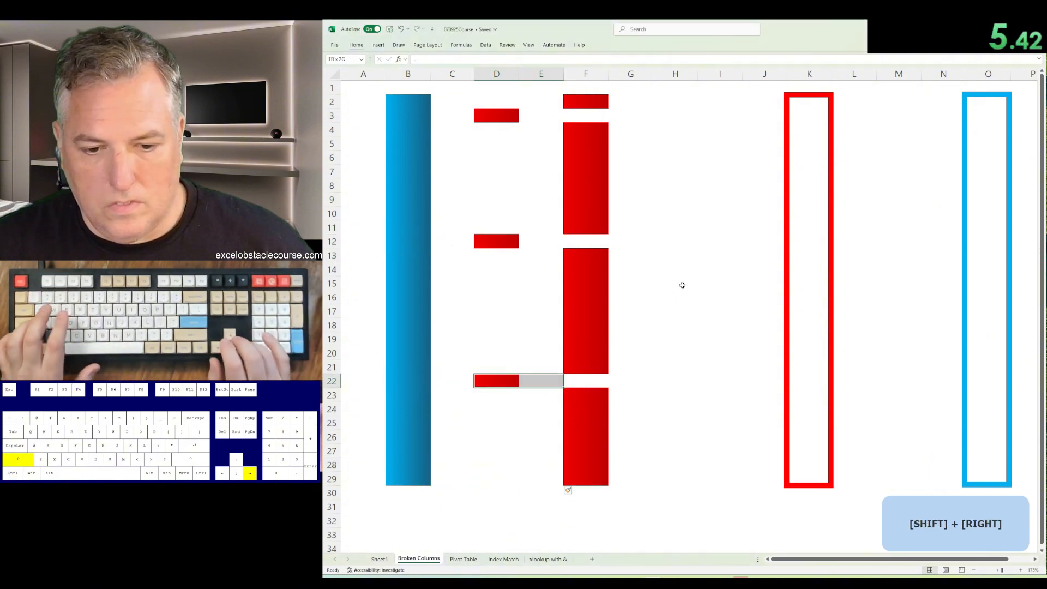
{"action": "key", "text": "F4"}
Step: Close the remaining red column gaps by inserting cells at D12:E12 and D3:E3, shifting cells right
{"action": "key", "text": "ctrl+Up"}
{"action": "key", "text": "shift+Right"}
{"action": "key", "text": "F4"}
{"action": "key", "text": "ctrl+Up"}
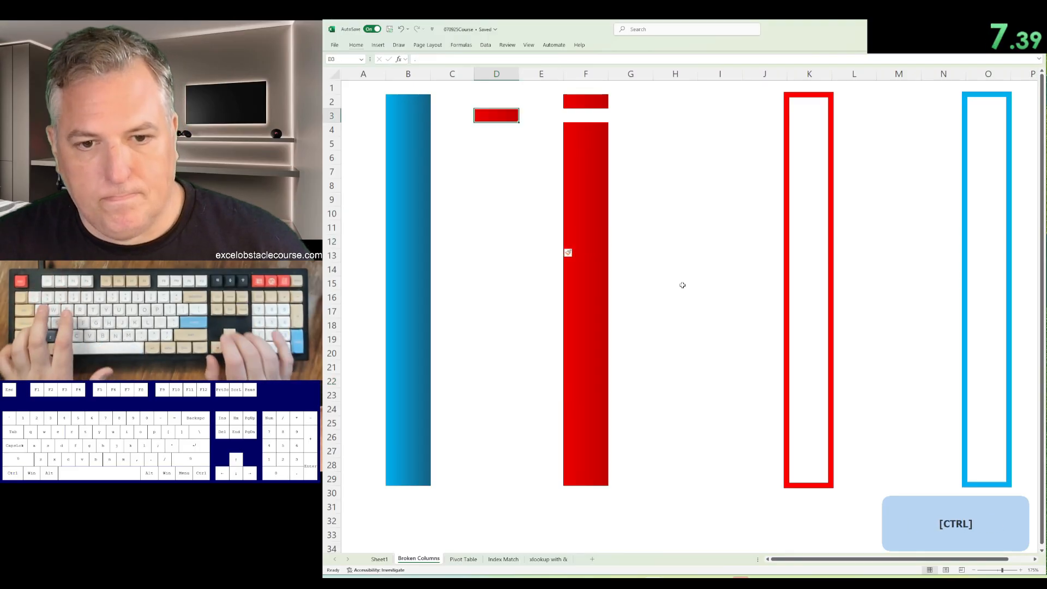
{"action": "key", "text": "shift+Right"}
{"action": "key", "text": "F4"}
Step: Insert five columns at F:J to move the repaired red column into the red outline in column K
{"action": "key", "text": "Right"}
{"action": "key", "text": "Right"}
{"action": "key", "text": "ctrl+space"}
{"action": "key", "text": "shift+Right"}
{"action": "key", "text": "shift+Right"}
{"action": "key", "text": "shift+Right"}
{"action": "key", "text": "shift+Right"}
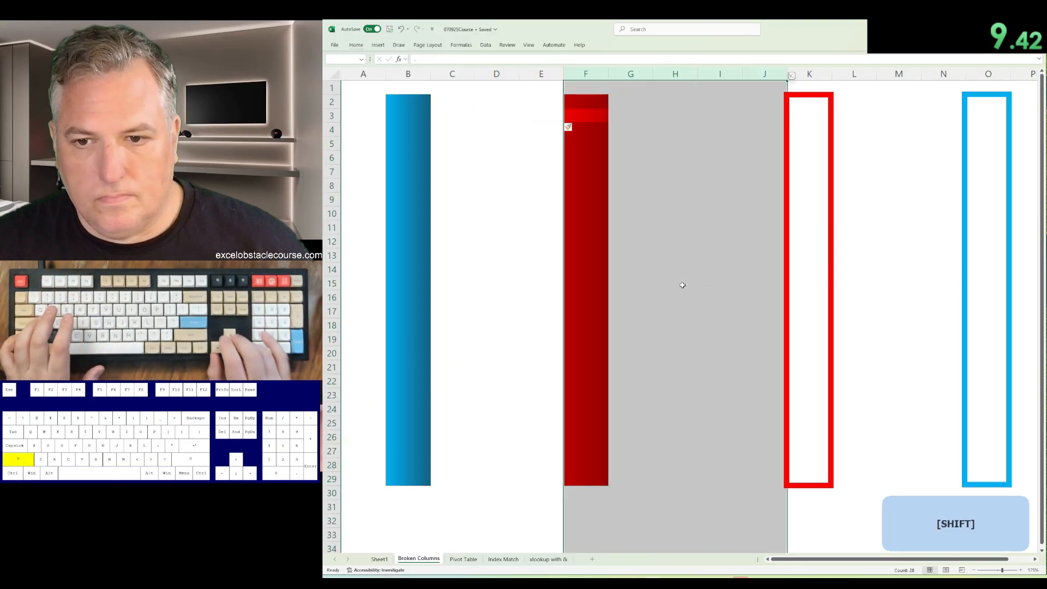
{"action": "key", "text": "ctrl+plus"}
Step: Copy the entire blue column B and paste it into the blue outline in column O
{"action": "key", "text": "ctrl+Left"}
{"action": "key", "text": "ctrl+space"}
{"action": "key", "text": "ctrl+c"}
{"action": "key", "text": "ctrl+Right"}
{"action": "key", "text": "Right"}
{"action": "key", "text": "Right"}
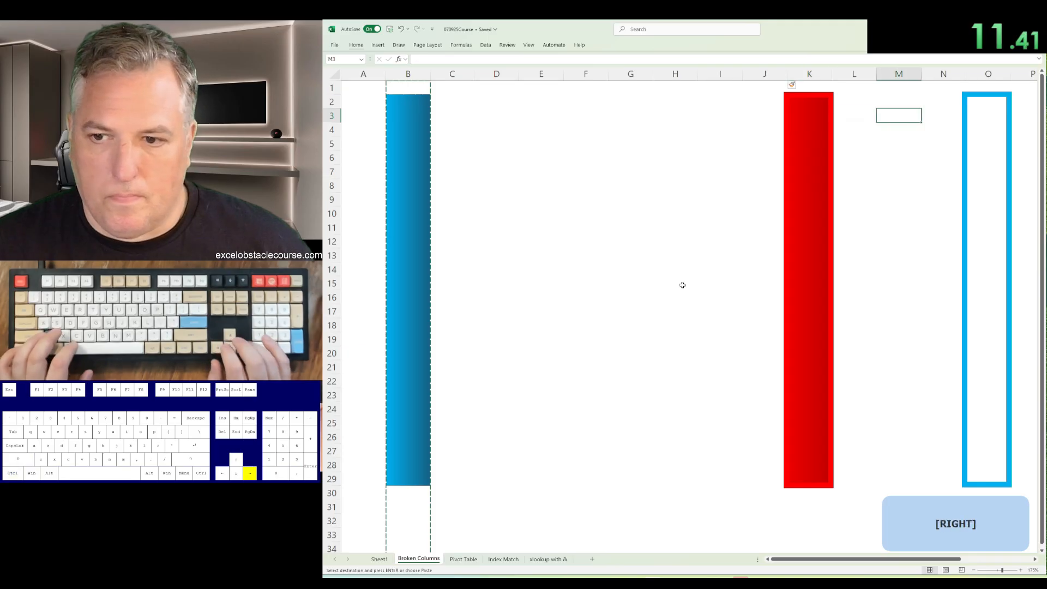
{"action": "key", "text": "Right"}
{"action": "key", "text": "Right"}
{"action": "key", "text": "ctrl+v"}
Step: On the Pivot Table sheet, create a PivotTable with the PivotTable and PivotChart Wizard using table1 as the source range
{"action": "key", "text": "ctrl+Page_Down"}
{"action": "key", "text": "alt+d"}
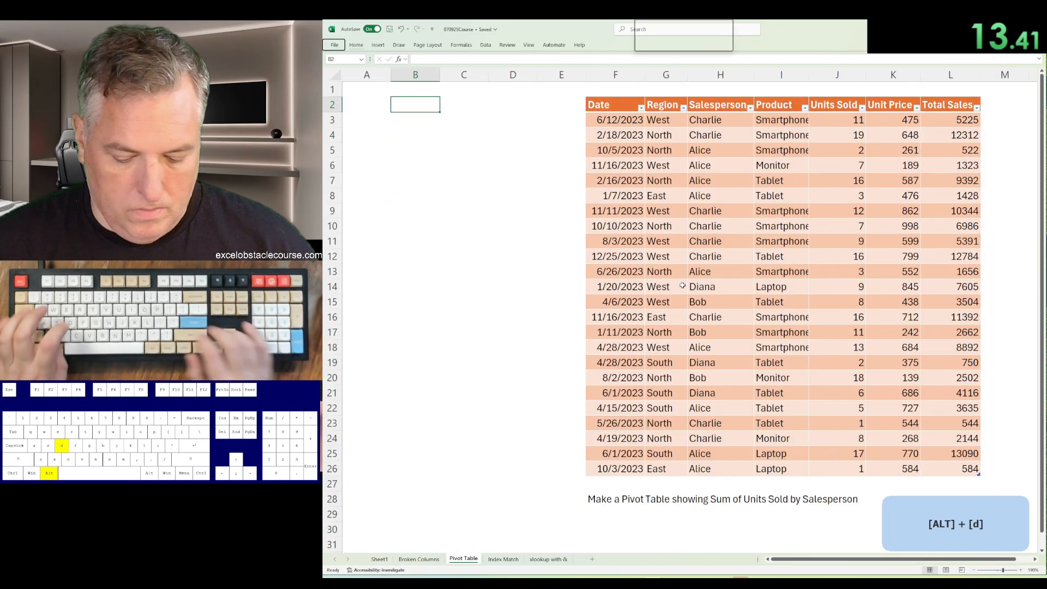
{"action": "key", "text": "p"}
{"action": "key", "text": "Return"}
{"action": "type", "text": "table1"}
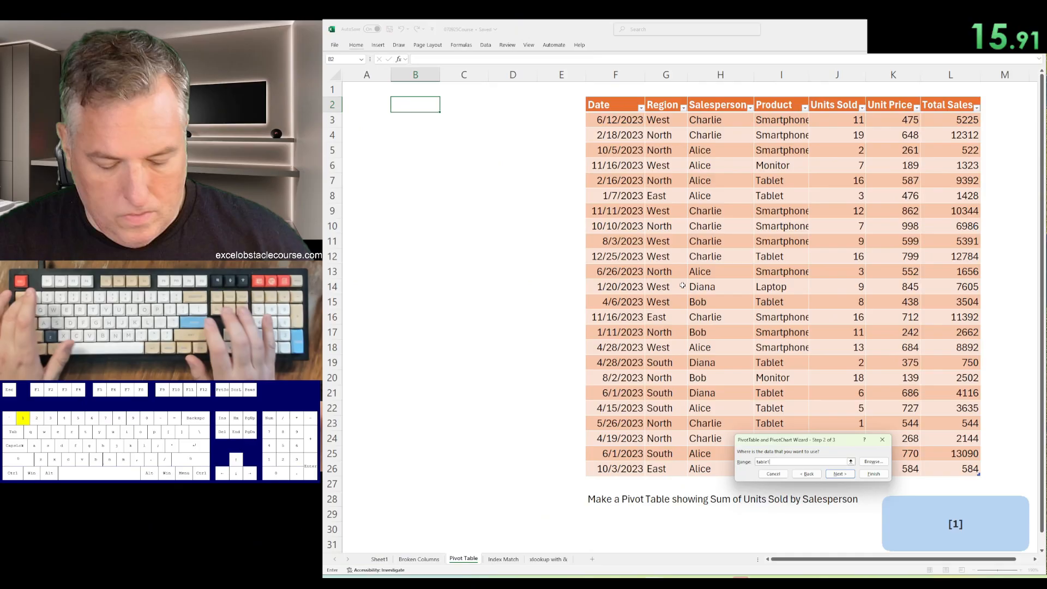
{"action": "key", "text": "Return"}
{"action": "key", "text": "Return"}
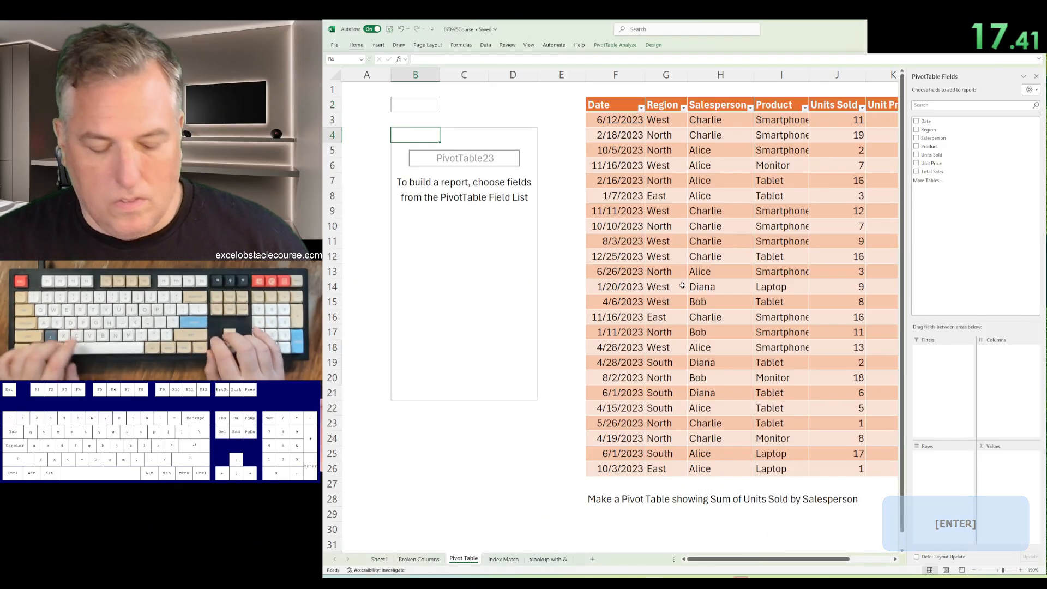
Step: Add the Salesperson and Units Sold fields to the PivotTable and leave the field list
{"action": "key", "text": "shift+F6"}
{"action": "key", "text": "Down"}
{"action": "key", "text": "Down"}
{"action": "key", "text": "Down"}
{"action": "key", "text": "space"}
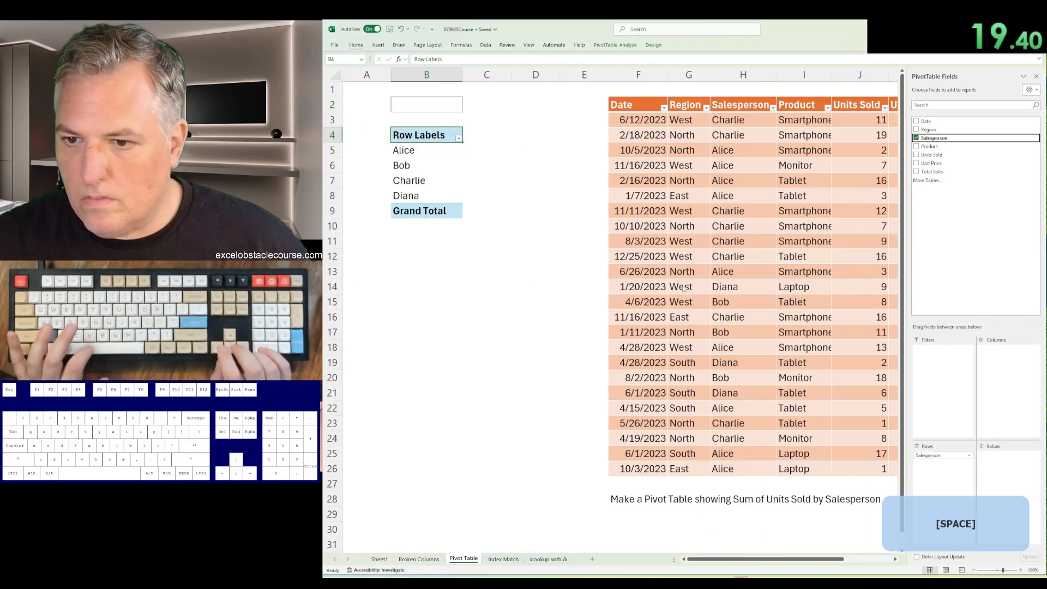
{"action": "key", "text": "Down"}
{"action": "key", "text": "Down"}
{"action": "key", "text": "space"}
{"action": "key", "text": "Escape"}
Step: On the Index Match sheet, begin an INDEX formula in B25 with the absolute array $H$5:$L$14
{"action": "key", "text": "ctrl+Page_Down"}
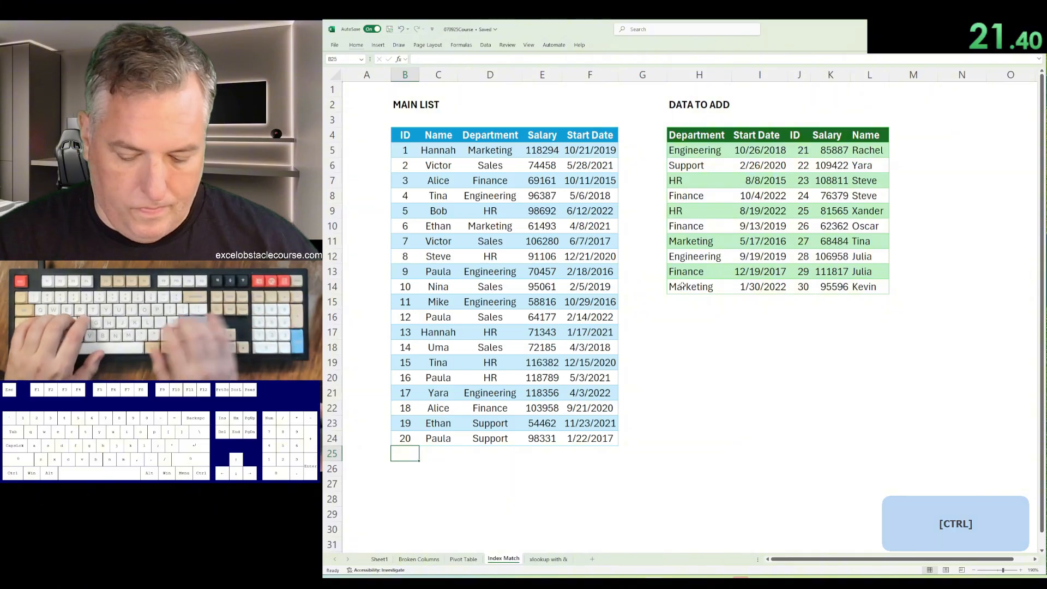
{"action": "type", "text": "=index"}
{"action": "key", "text": "Tab"}
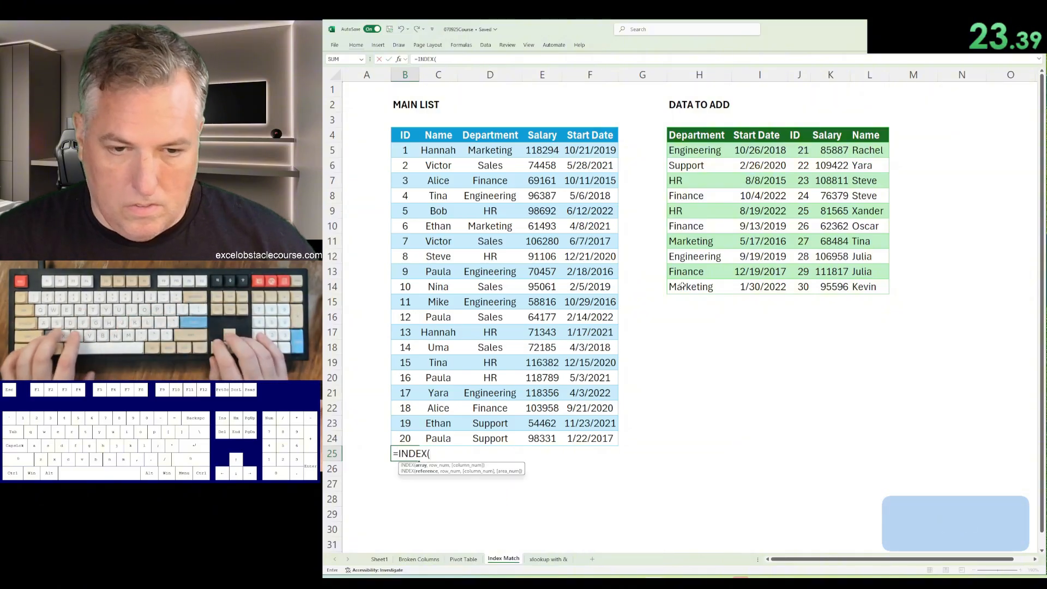
{"action": "key", "text": "ctrl+Right"}
{"action": "key", "text": "Down"}
{"action": "key", "text": "ctrl+shift+Right"}
{"action": "key", "text": "ctrl+shift+Down"}
{"action": "key", "text": "F4"}
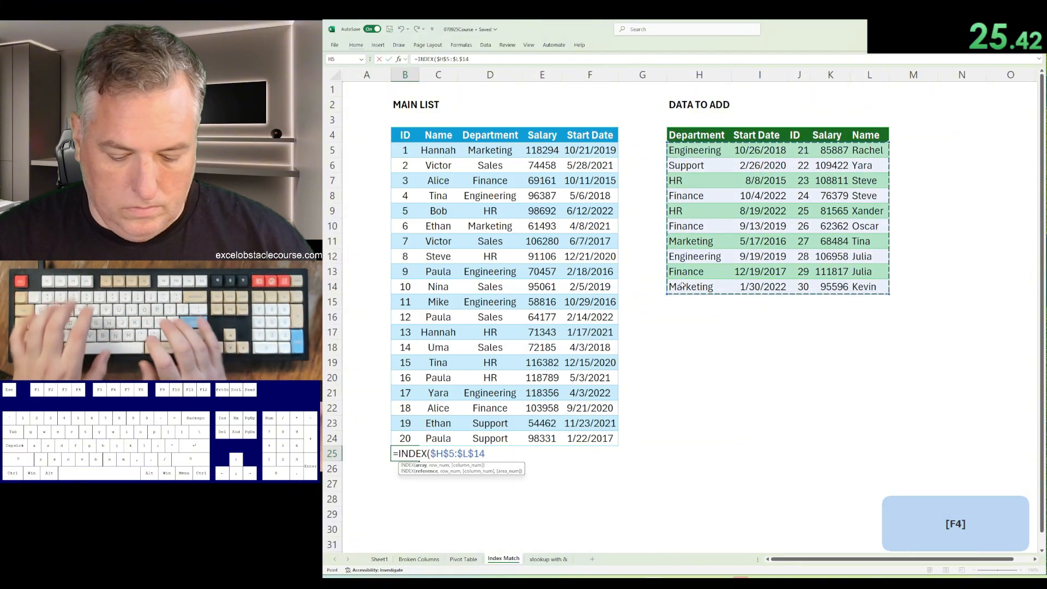
Step: Complete the B25 formula with row number 0 and MATCH(B4,$H$4:$L$4,0) as the column number, and enter it
{"action": "type", "text": ",0,"}
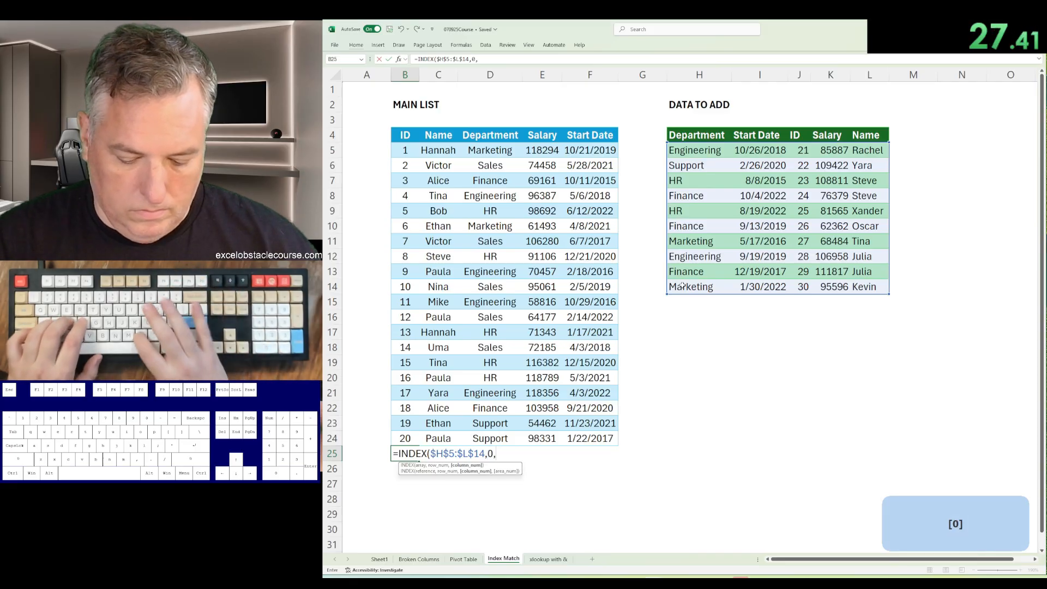
{"action": "type", "text": "match"}
{"action": "type", "text": "("}
{"action": "key", "text": "Up"}
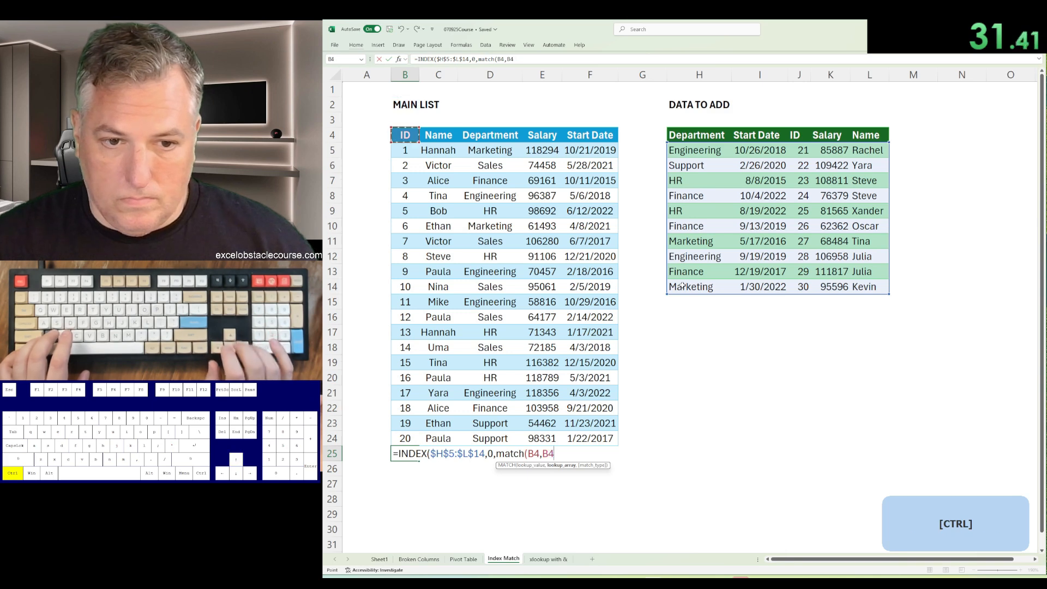
{"action": "key", "text": "ctrl+Right"}
{"action": "key", "text": "ctrl+Right"}
{"action": "key", "text": "ctrl+shift+Right"}
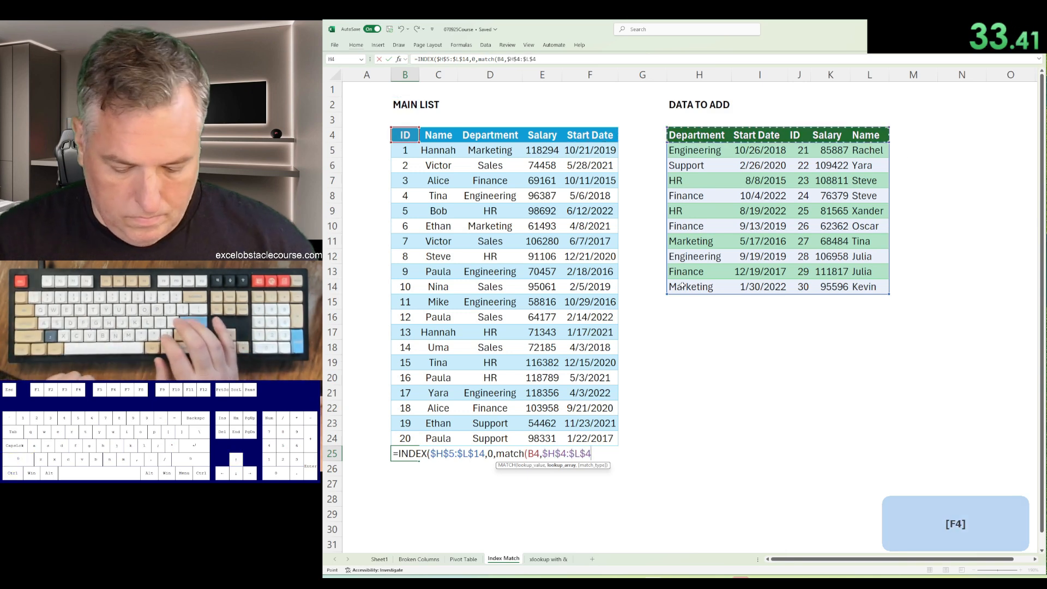
{"action": "type", "text": ",0"}
{"action": "key", "text": "Return"}
Step: Fill the B25 formula right across B25:F25
{"action": "key", "text": "shift+Right"}
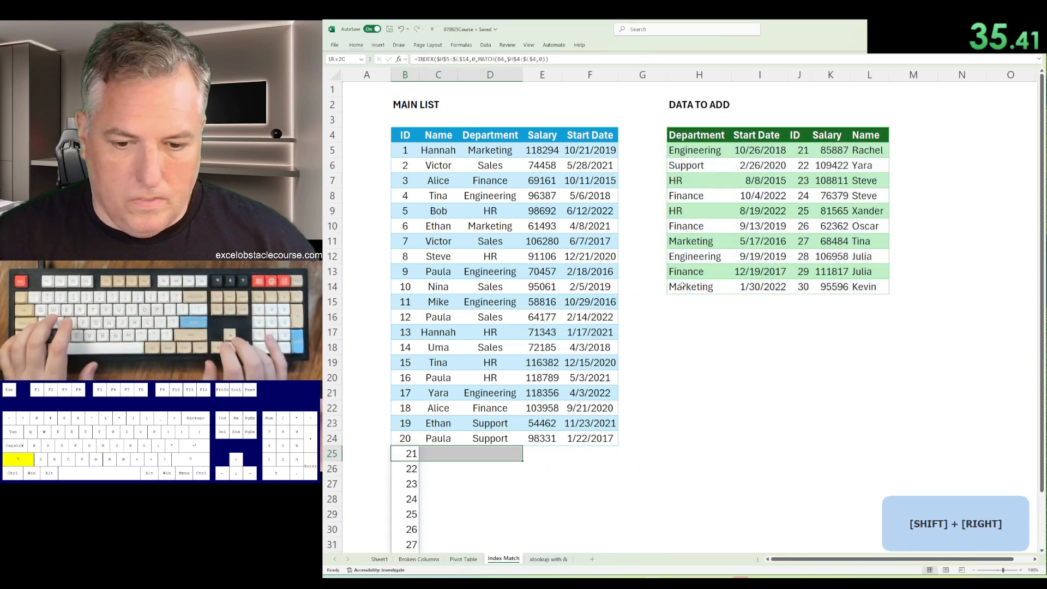
{"action": "key", "text": "shift+Right"}
{"action": "key", "text": "shift+Right"}
{"action": "key", "text": "ctrl+r"}
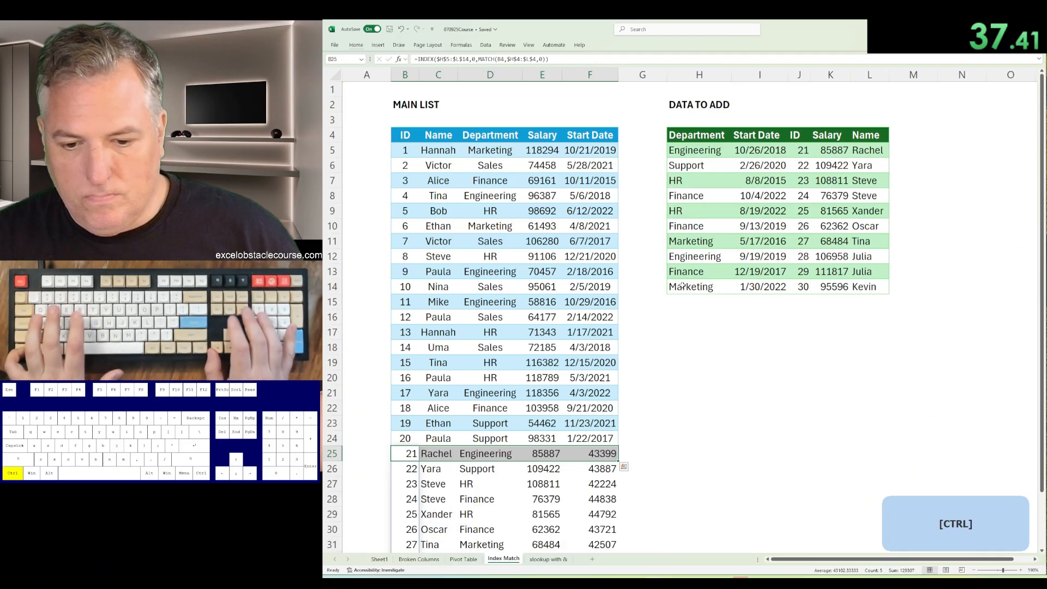
Step: On the xlookup with & sheet, begin an XLOOKUP formula in G3 with lookup value D3:D12&E3:E12
{"action": "key", "text": "ctrl+Page_Down"}
{"action": "type", "text": "=xl"}
{"action": "key", "text": "Tab"}
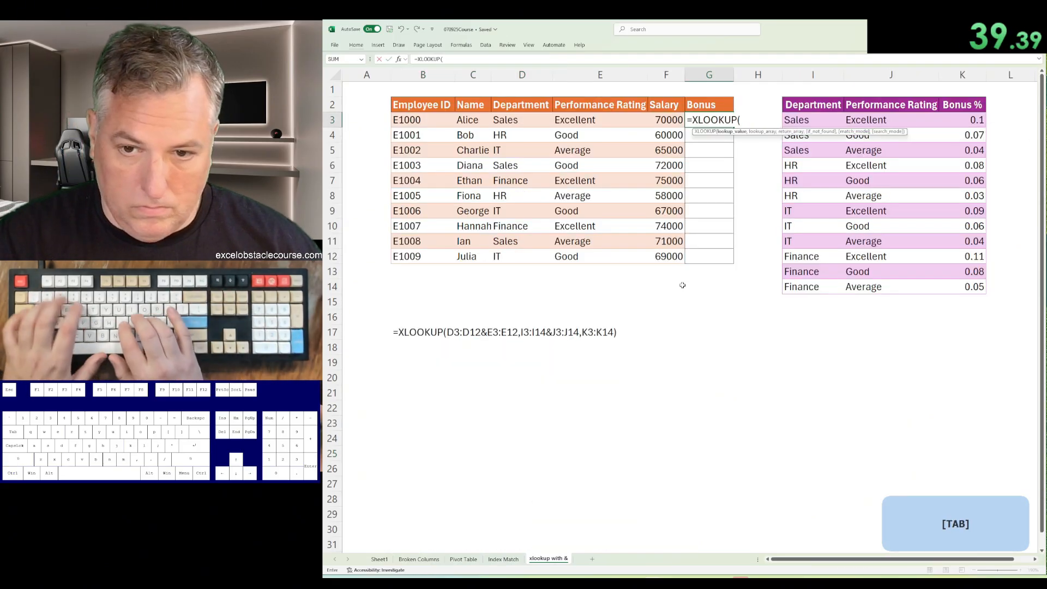
{"action": "key", "text": "Left"}
{"action": "key", "text": "Left"}
{"action": "key", "text": "Left"}
{"action": "key", "text": "ctrl+shift+Down"}
{"action": "type", "text": "&"}
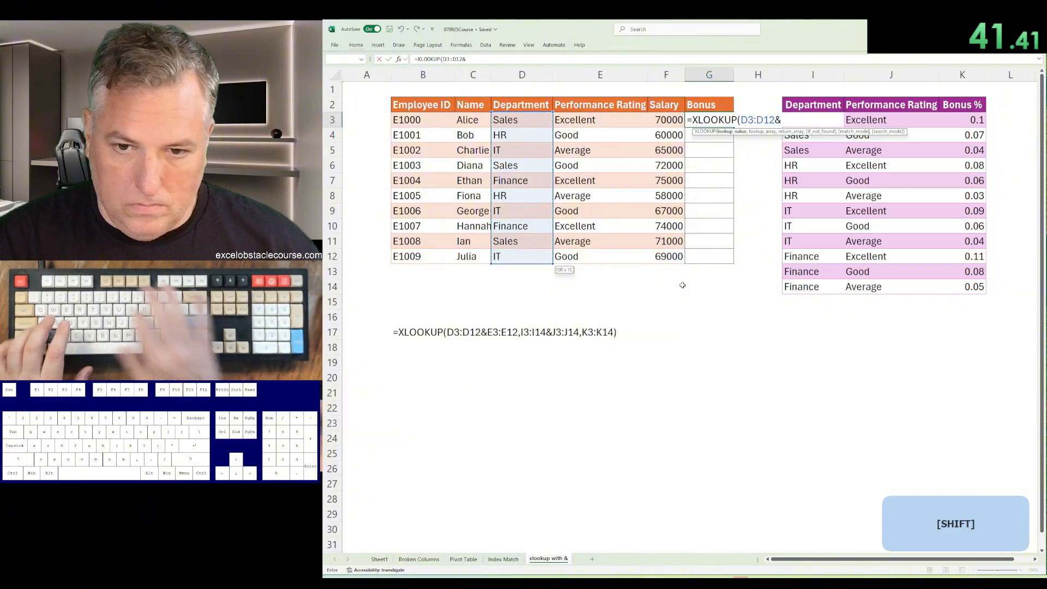
{"action": "key", "text": "Left"}
{"action": "key", "text": "Left"}
{"action": "key", "text": "ctrl+shift+Down"}
Step: Finish the G3 formula with lookup array I3:I14&J3:J14 and return array K3:K14, and enter it
{"action": "type", "text": ","}
{"action": "key", "text": "ctrl+Right"}
{"action": "key", "text": "ctrl+shift+Down"}
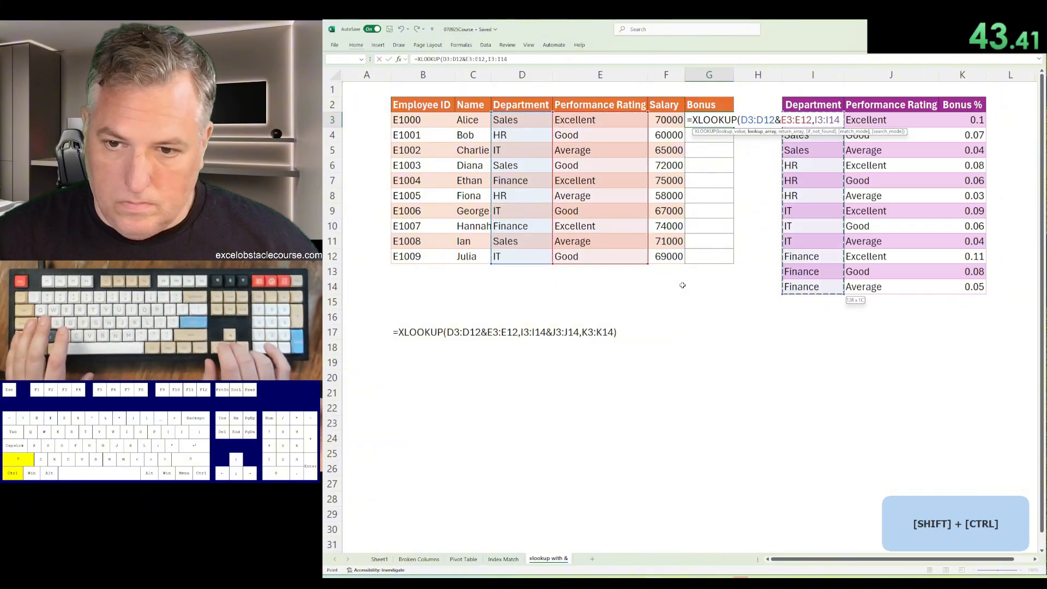
{"action": "type", "text": "&"}
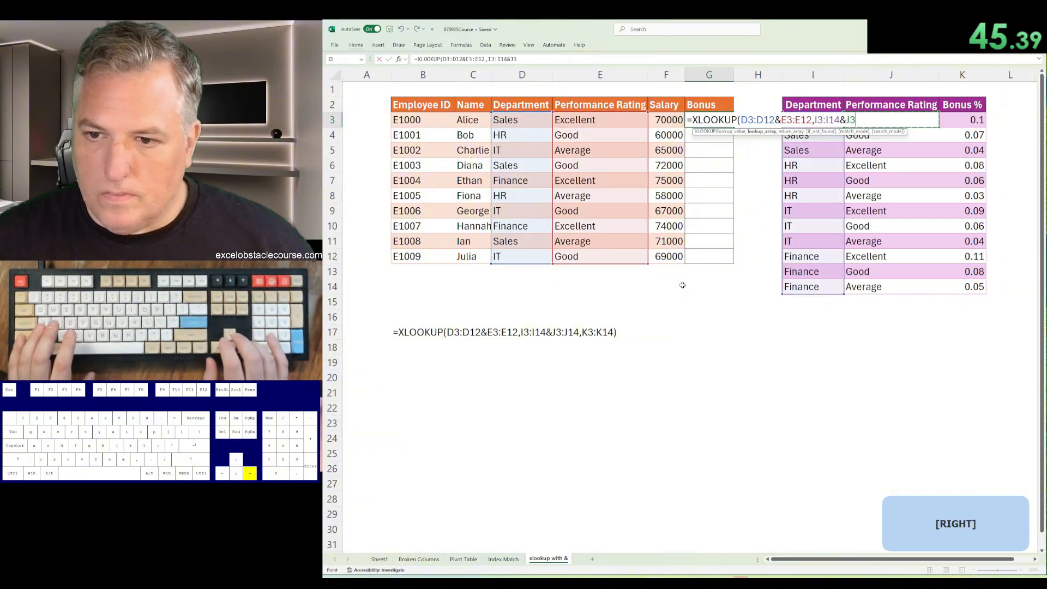
{"action": "key", "text": "ctrl+shift+Down"}
{"action": "type", "text": ","}
{"action": "key", "text": "ctrl+Right"}
{"action": "key", "text": "ctrl+shift+Down"}
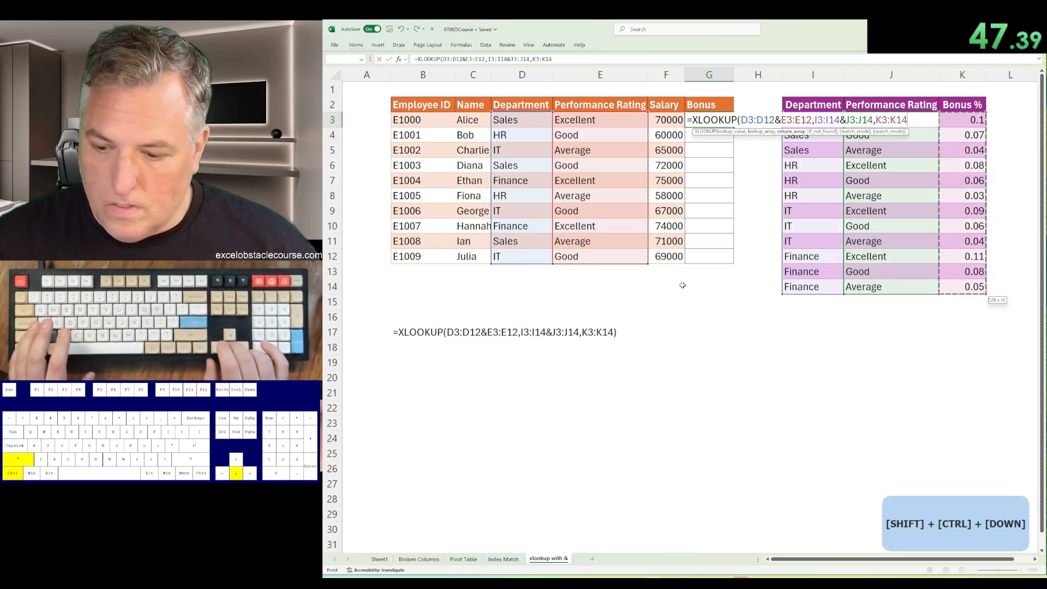
{"action": "key", "text": "Return"}
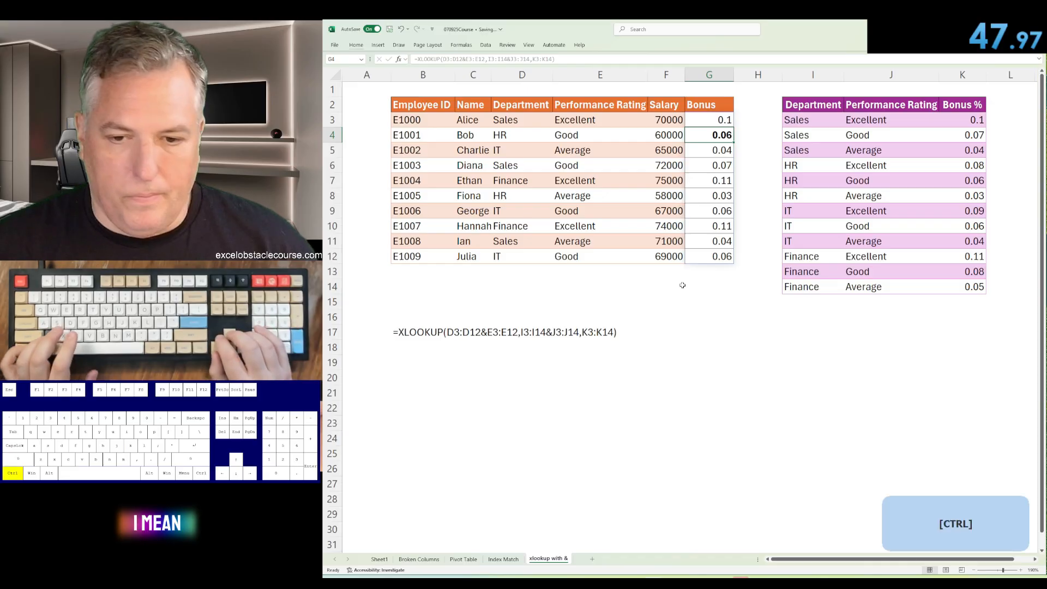
Step: Undo the attempt's edits across the sheets until Broken Columns is back to its original broken layout
{"action": "key", "text": "ctrl+z"}
{"action": "key", "text": "ctrl+Page_Up"}
{"action": "key", "text": "ctrl+Page_Up"}
{"action": "key", "text": "ctrl+Page_Up"}
{"action": "key", "text": "ctrl+Home"}
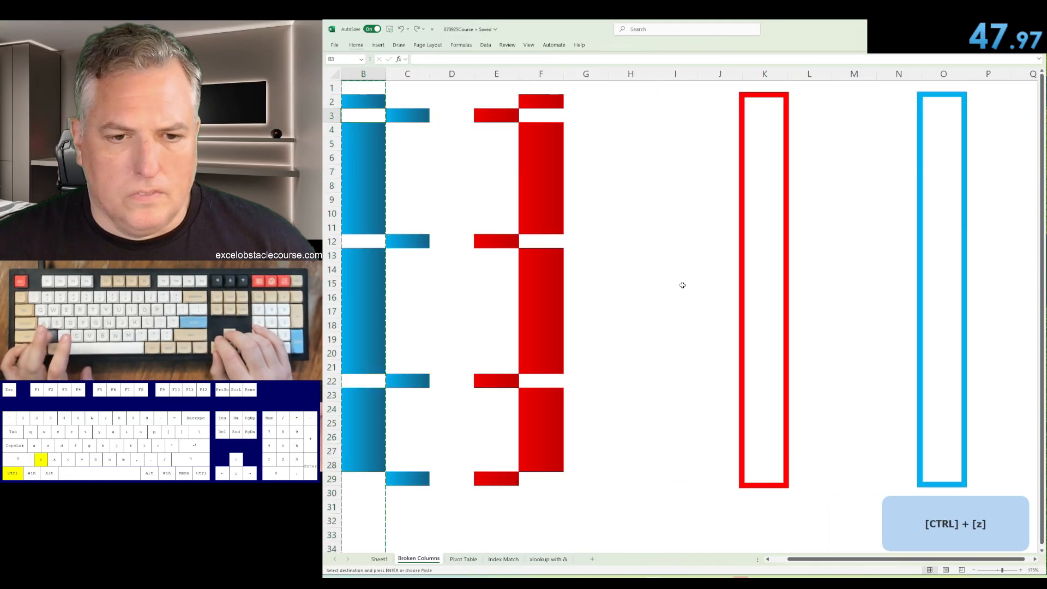
Step: On Sheet1, log the attempt 18 result as 0:47.97 in C20 and clear the stray value in C22
{"action": "key", "text": "ctrl+Page_Up"}
{"action": "key", "text": "Down"}
{"action": "key", "text": "Up"}
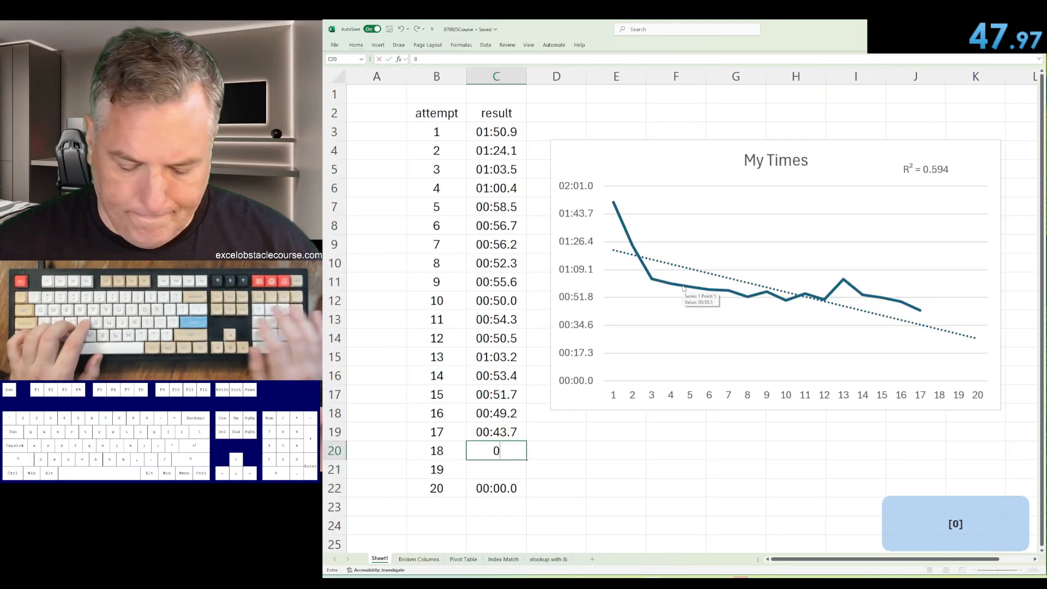
{"action": "type", "text": "0:47"}
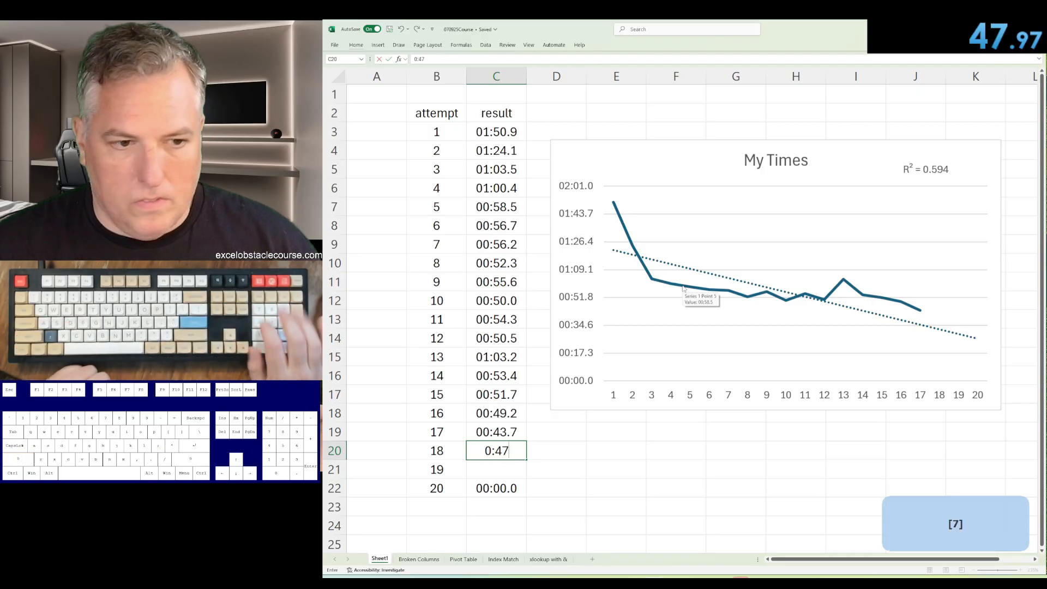
{"action": "type", "text": ".97"}
{"action": "key", "text": "Return"}
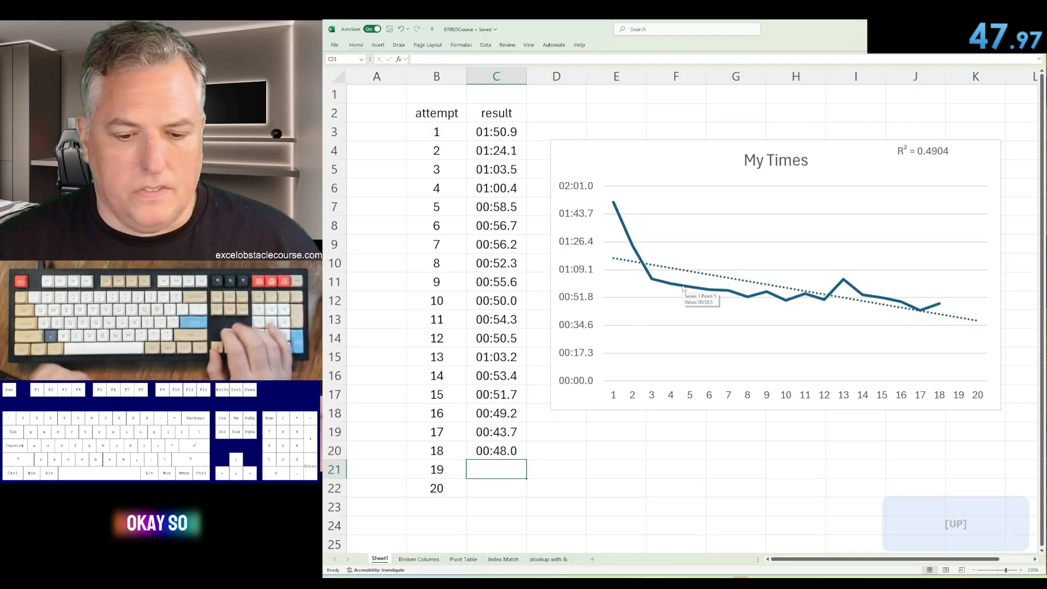
Step: Check that the course sheets are reset for the next attempt, and return to the results on Sheet1
{"action": "key", "text": "ctrl+Page_Down"}
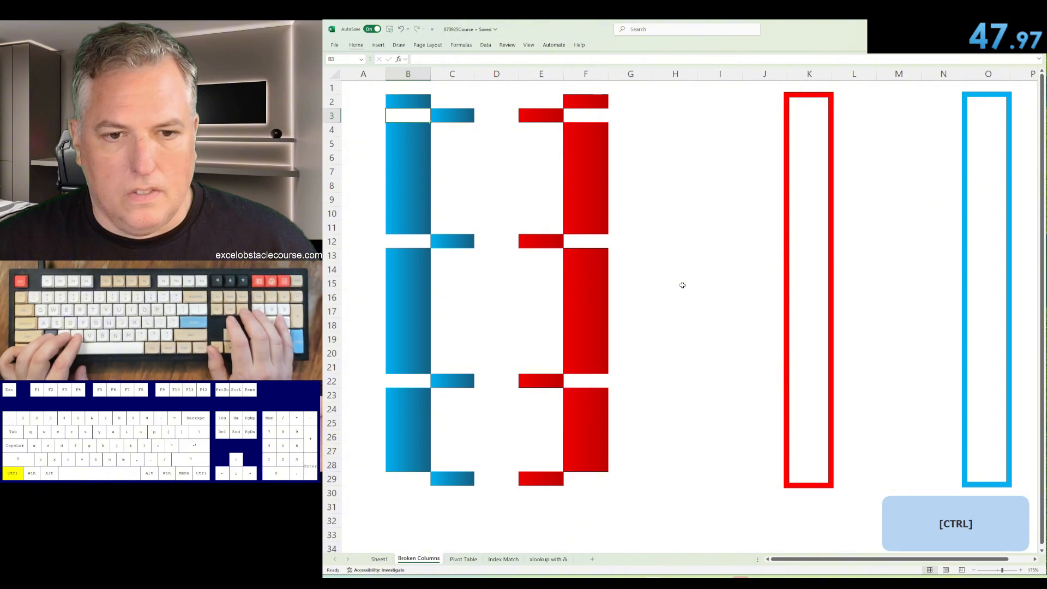
{"action": "key", "text": "ctrl+Page_Down"}
{"action": "key", "text": "ctrl+Page_Down"}
{"action": "key", "text": "ctrl+Page_Down"}
{"action": "key", "text": "ctrl+Page_Up"}
{"action": "key", "text": "ctrl+Page_Up"}
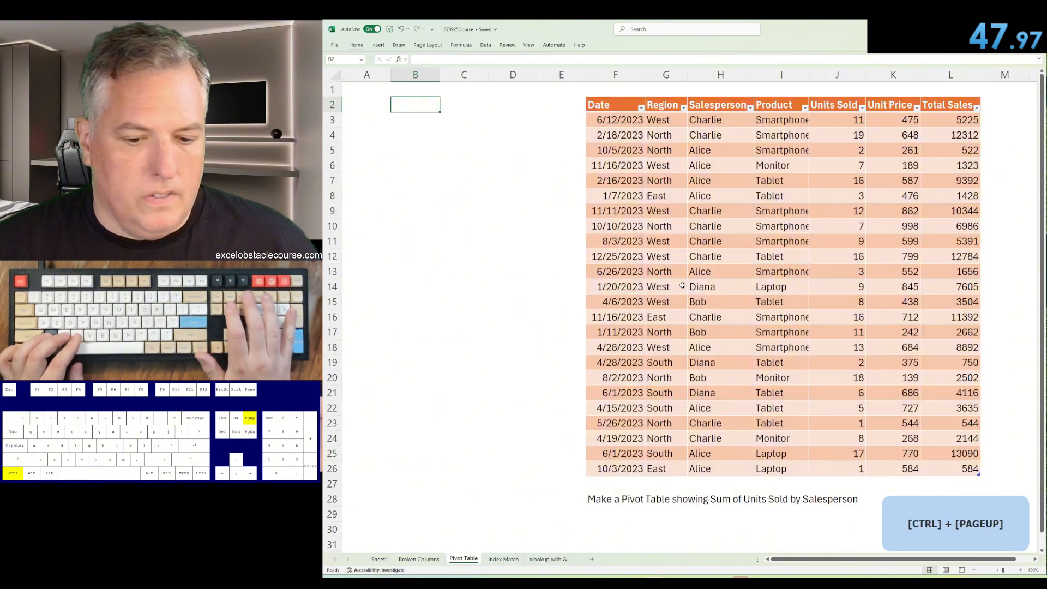
{"action": "key", "text": "ctrl+Page_Up"}
{"action": "key", "text": "ctrl+Page_Up"}
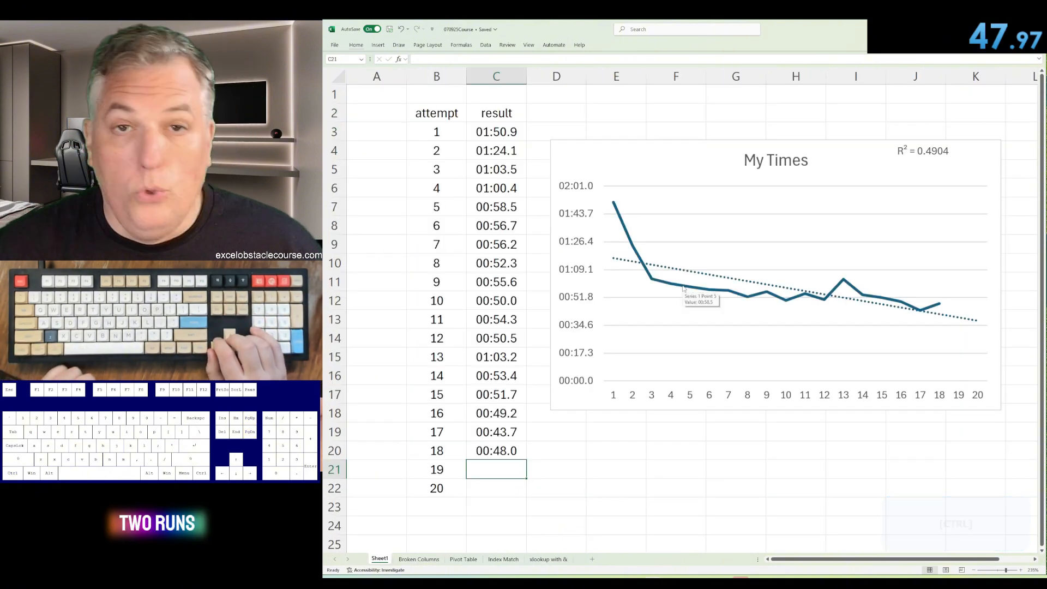
Step: For attempt 19, repair the blue column on Broken Columns by deleting B3, B12, B22 and B29 with cells shifted left
{"action": "key", "text": "ctrl+Page_Down"}
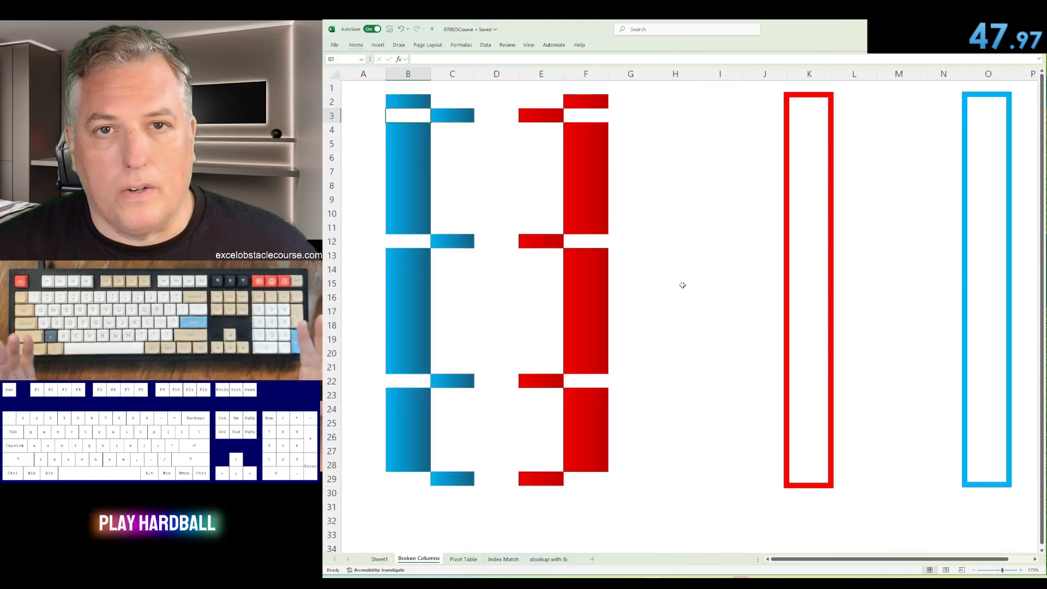
{"action": "key", "text": "ctrl+b"}
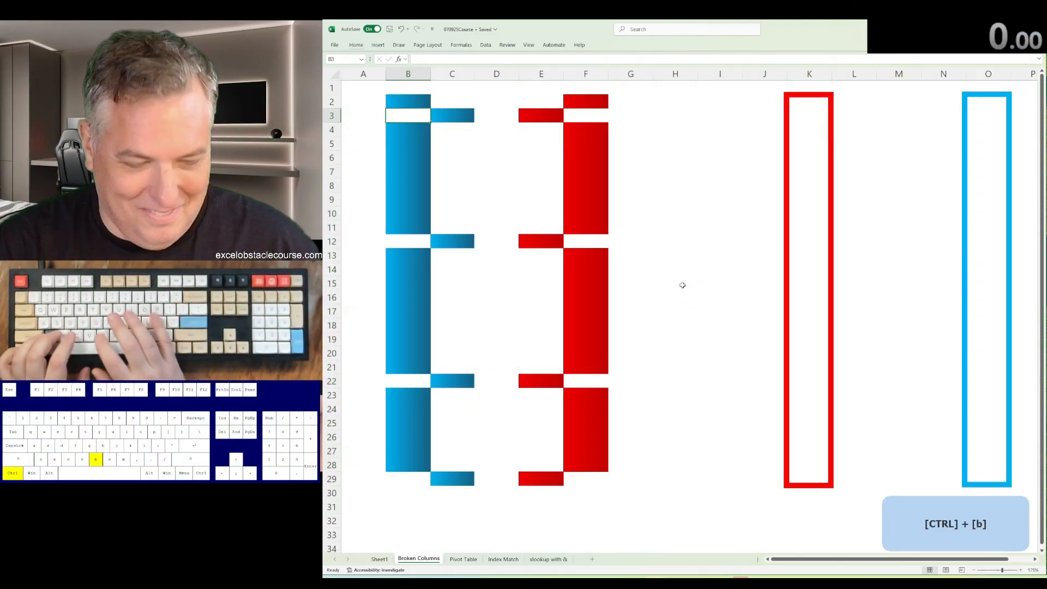
{"action": "key", "text": "ctrl+minus"}
{"action": "key", "text": "Return"}
{"action": "key", "text": "ctrl+Down"}
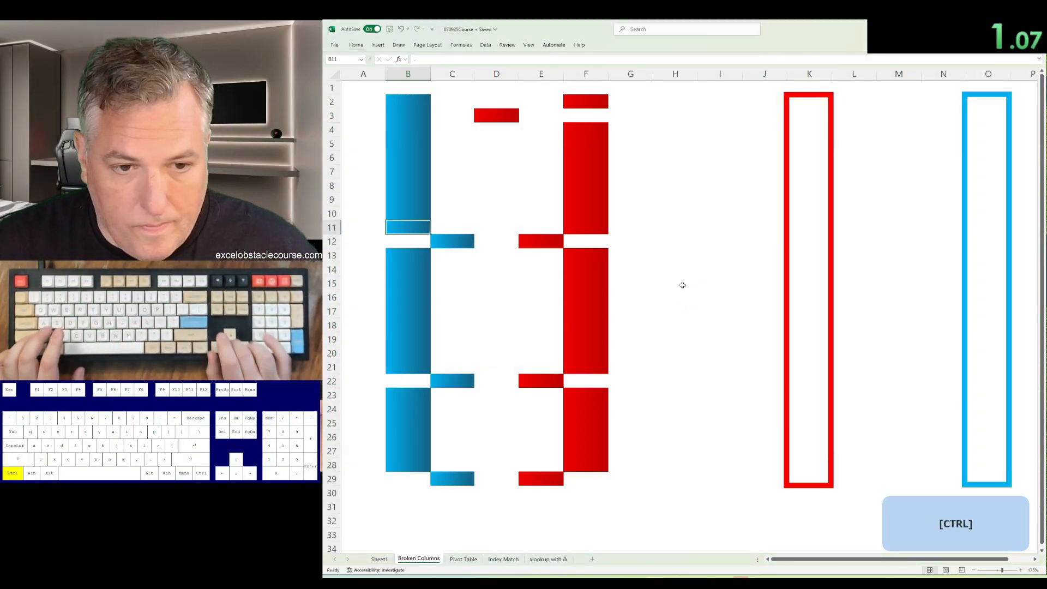
{"action": "key", "text": "Down"}
{"action": "key", "text": "F4"}
{"action": "key", "text": "F4"}
{"action": "key", "text": "ctrl+Down"}
{"action": "key", "text": "Down"}
{"action": "key", "text": "F4"}
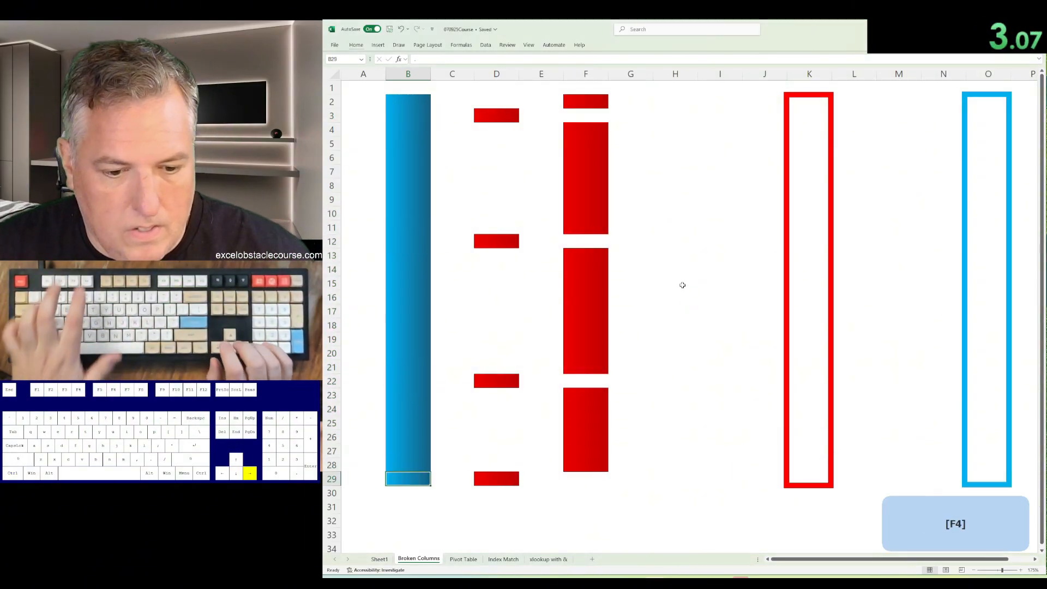
Step: Fill the row 29 and 22 gaps in the red column by inserting cells at D29:E29 and D22:E22, shifting cells right
{"action": "key", "text": "ctrl+Right"}
{"action": "key", "text": "shift+Right"}
{"action": "key", "text": "ctrl+plus"}
{"action": "key", "text": "Return"}
{"action": "key", "text": "ctrl+Up"}
{"action": "key", "text": "shift+Right"}
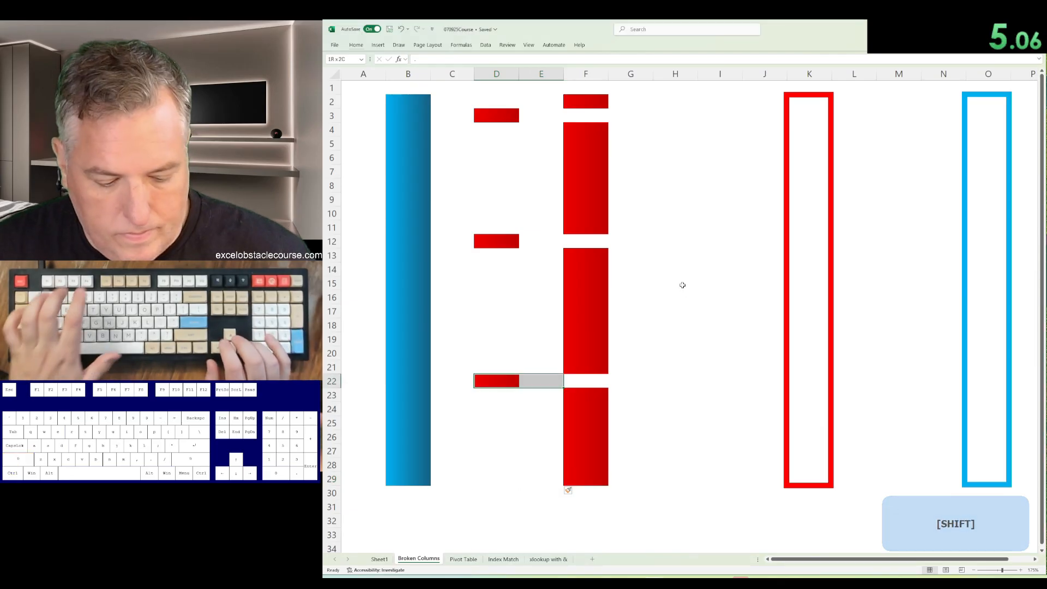
{"action": "key", "text": "F4"}
Step: Fill the row 12 and row 3 gaps in the red column by inserting cells at D12:E12 and D3:E3, shifting cells right
{"action": "key", "text": "ctrl+Up"}
{"action": "key", "text": "shift+Right"}
{"action": "key", "text": "F4"}
{"action": "key", "text": "ctrl+Up"}
{"action": "key", "text": "shift+Right"}
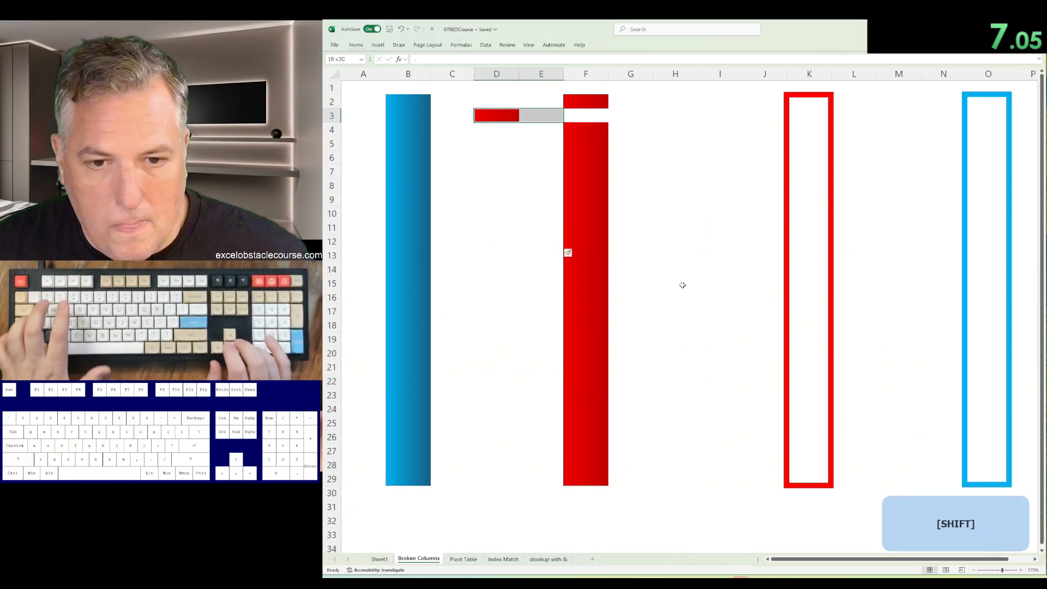
{"action": "key", "text": "F4"}
Step: Move the repaired red column into the red outline at column K by inserting five columns at F:J
{"action": "key", "text": "ctrl+Right"}
{"action": "key", "text": "ctrl+space"}
{"action": "key", "text": "shift+Right"}
{"action": "key", "text": "shift+Right"}
{"action": "key", "text": "shift+Right"}
{"action": "key", "text": "shift+Right"}
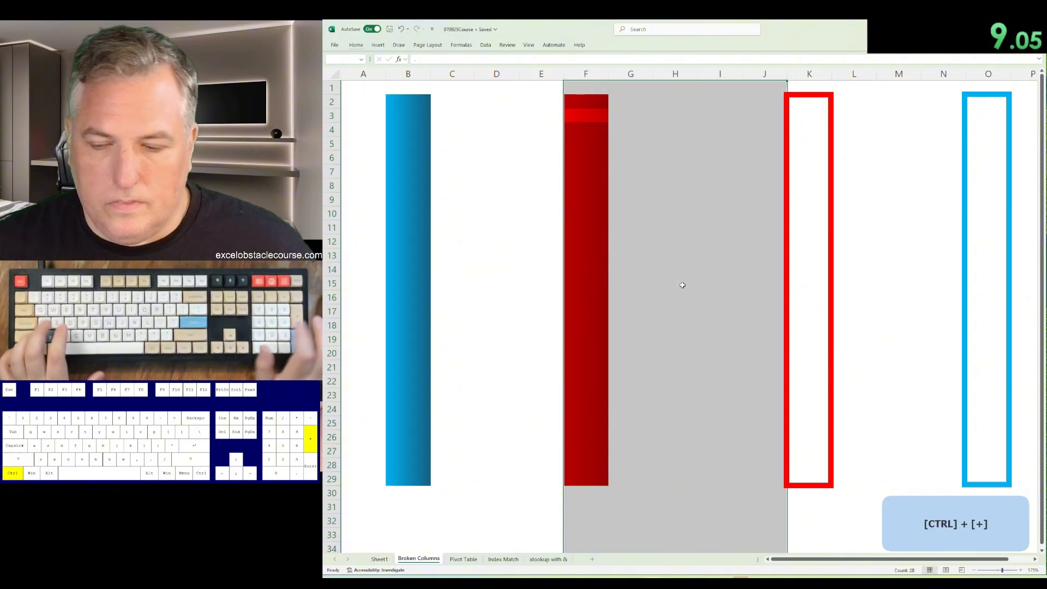
{"action": "key", "text": "ctrl+plus"}
Step: Move the entire blue column B into the blue outline at column O
{"action": "key", "text": "ctrl+Left"}
{"action": "key", "text": "ctrl+space"}
{"action": "key", "text": "ctrl+c"}
{"action": "key", "text": "ctrl+Right"}
{"action": "key", "text": "Right"}
{"action": "key", "text": "Right"}
{"action": "key", "text": "Right"}
{"action": "key", "text": "Right"}
{"action": "key", "text": "ctrl+space"}
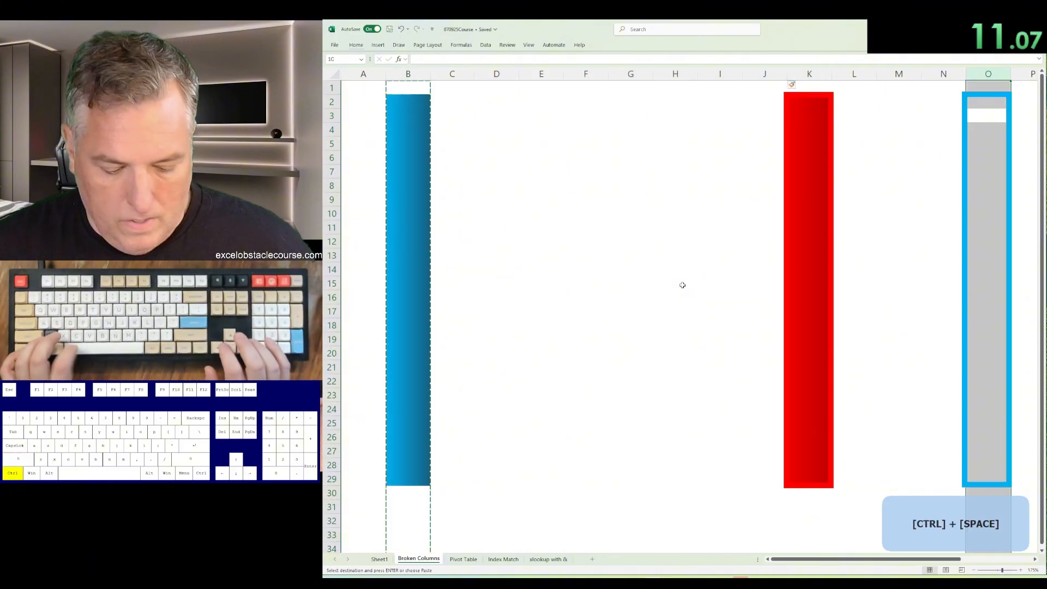
Step: On the Pivot Table sheet, create a PivotTable with the PivotTable and PivotChart Wizard, using table1 as the source range
{"action": "key", "text": "ctrl+Page_Down"}
{"action": "key", "text": "alt+d"}
{"action": "key", "text": "p"}
{"action": "key", "text": "Return"}
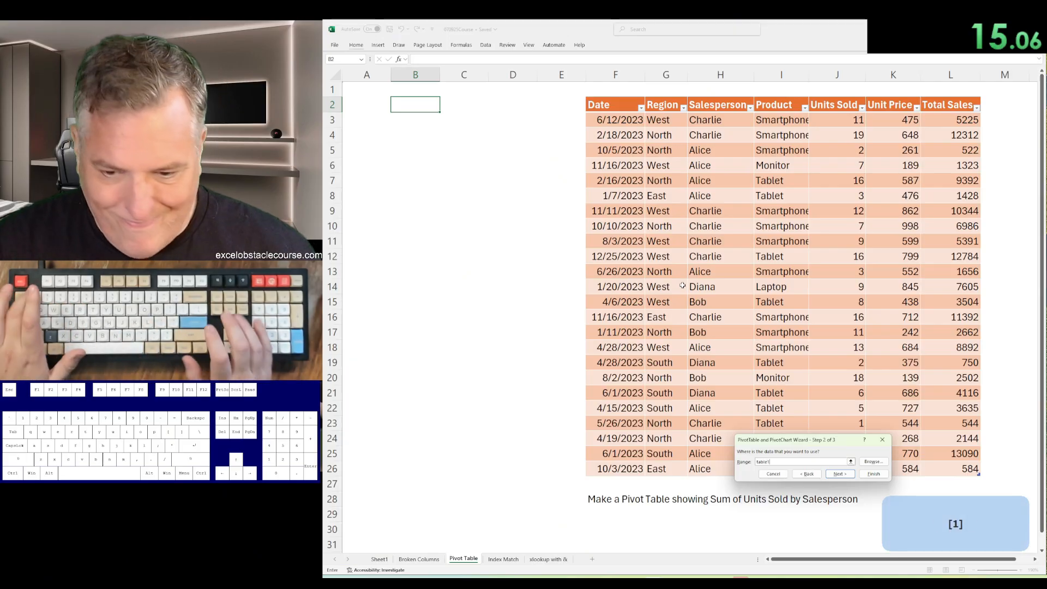
{"action": "type", "text": "table1"}
{"action": "key", "text": "Return"}
{"action": "key", "text": "Return"}
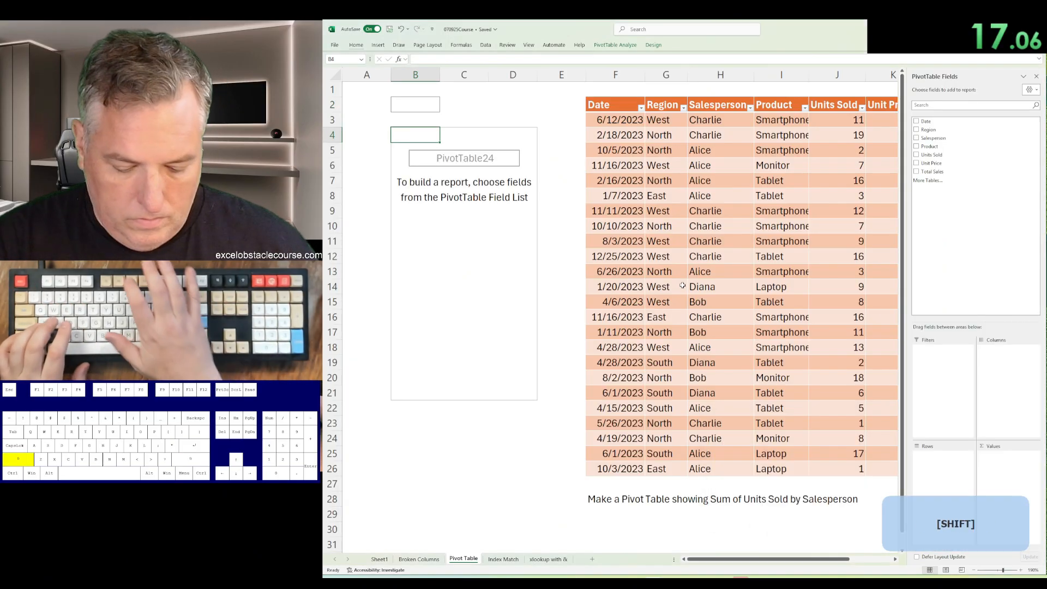
Step: Add Salesperson to the PivotTable's rows and Units Sold to its values
{"action": "key", "text": "shift+F6"}
{"action": "key", "text": "Down"}
{"action": "key", "text": "Down"}
{"action": "key", "text": "Down"}
{"action": "key", "text": "space"}
{"action": "key", "text": "Down"}
{"action": "key", "text": "Down"}
{"action": "key", "text": "space"}
{"action": "key", "text": "Escape"}
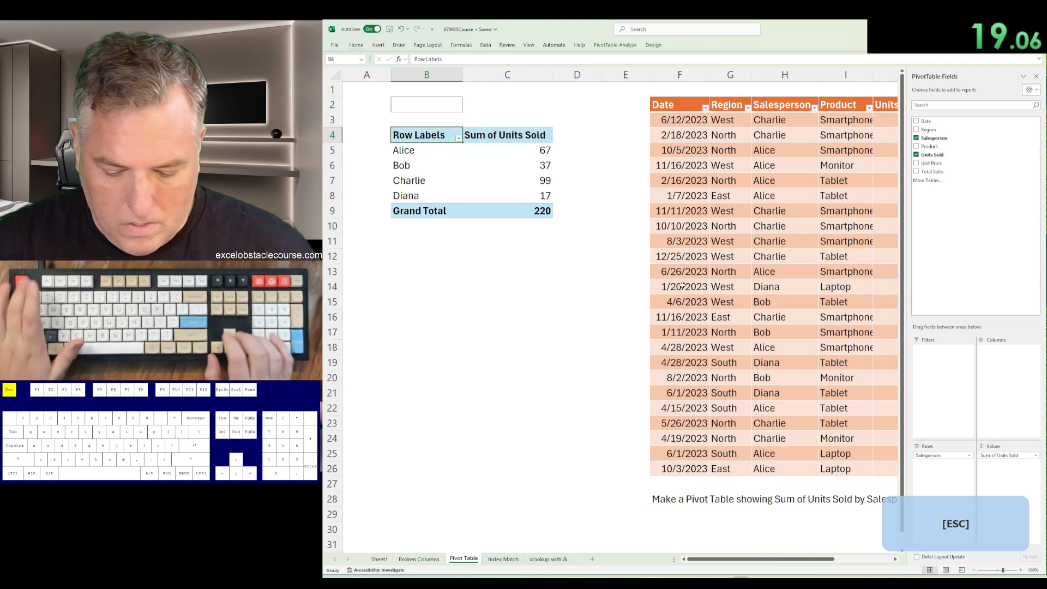
Step: On the Index Match sheet, start an INDEX formula in B25 with the absolute array $H$5:$L$14
{"action": "key", "text": "ctrl+Page_Down"}
{"action": "type", "text": "=ind"}
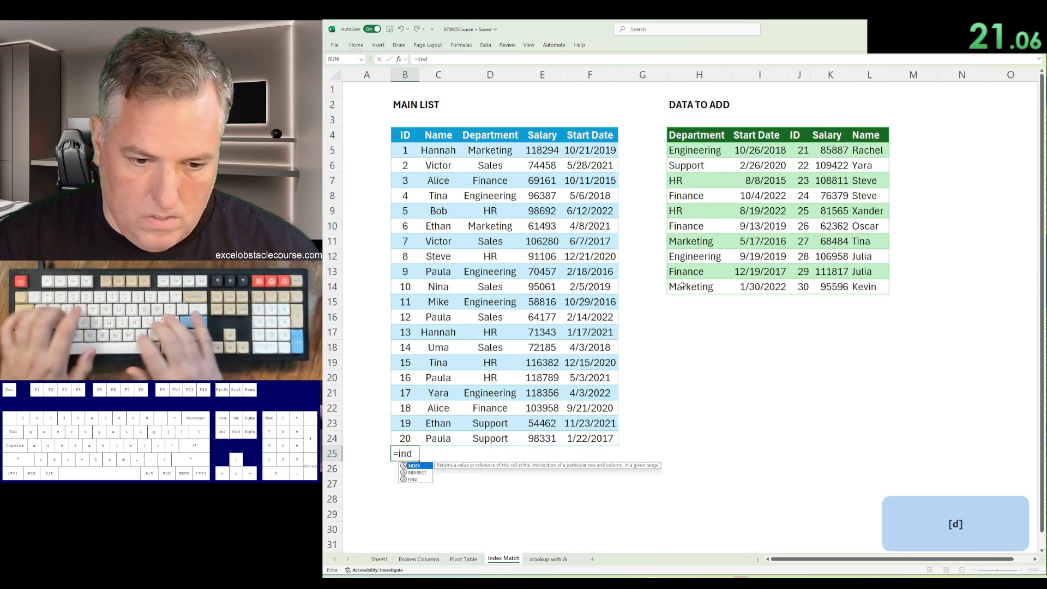
{"action": "key", "text": "Tab"}
{"action": "key", "text": "Down"}
{"action": "key", "text": "ctrl+shift+Down"}
{"action": "key", "text": "ctrl+shift+Right"}
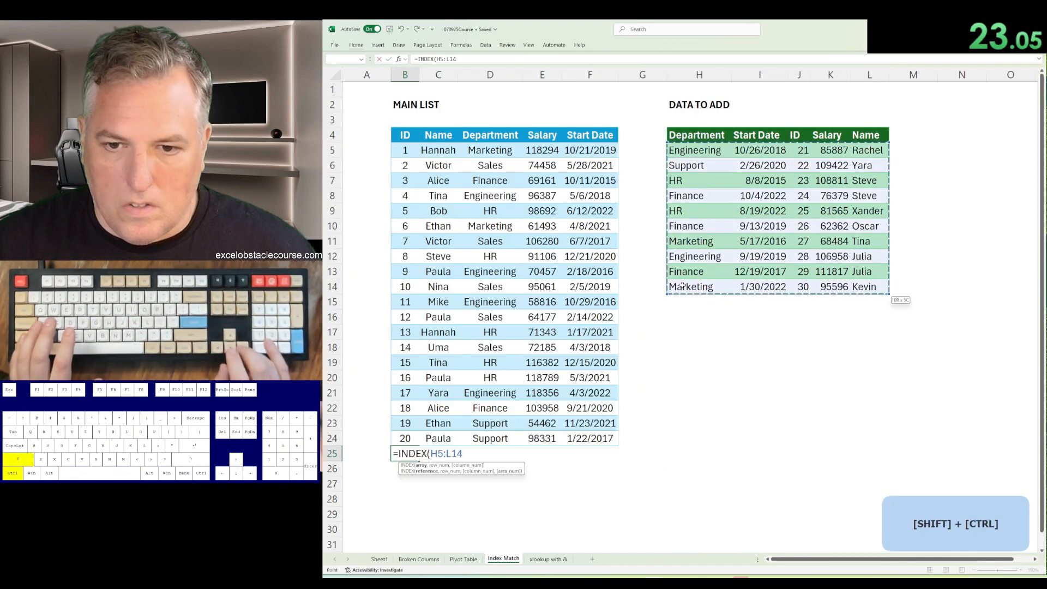
{"action": "key", "text": "F4"}
Step: Complete the INDEX formula in B25 with row number 0 and column number MATCH(B4,$H$4:$L$4,0)
{"action": "type", "text": ",0,match("}
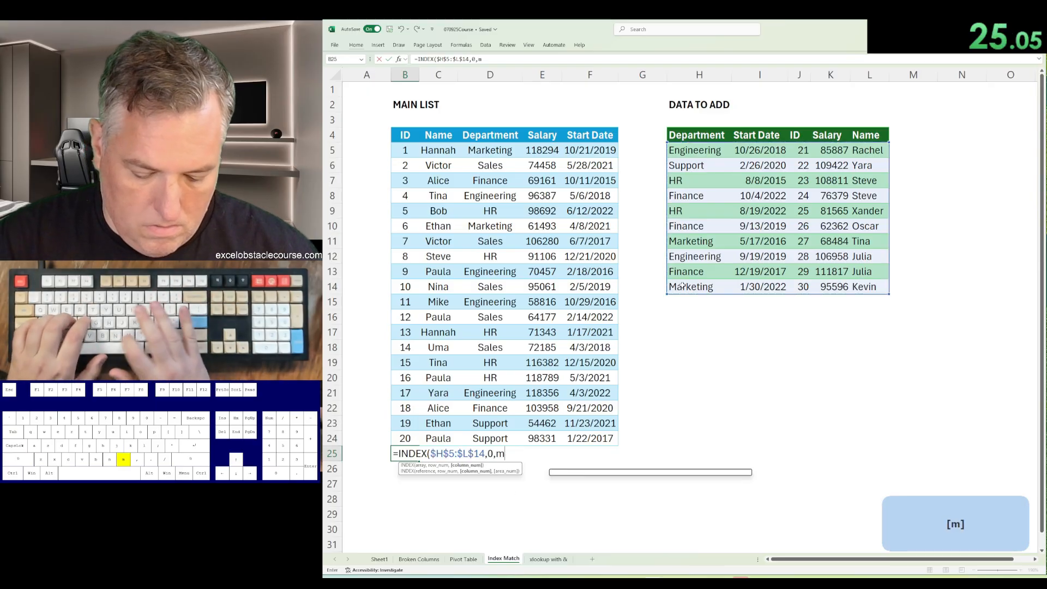
{"action": "key", "text": "ctrl+Up"}
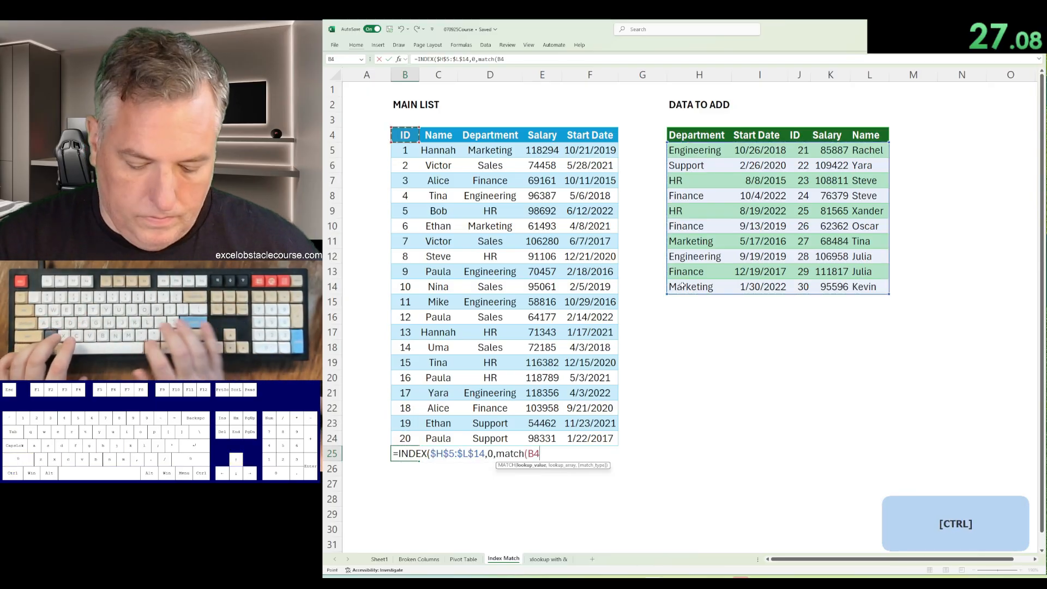
{"action": "key", "text": "ctrl+Right"}
{"action": "key", "text": "ctrl+shift+Right"}
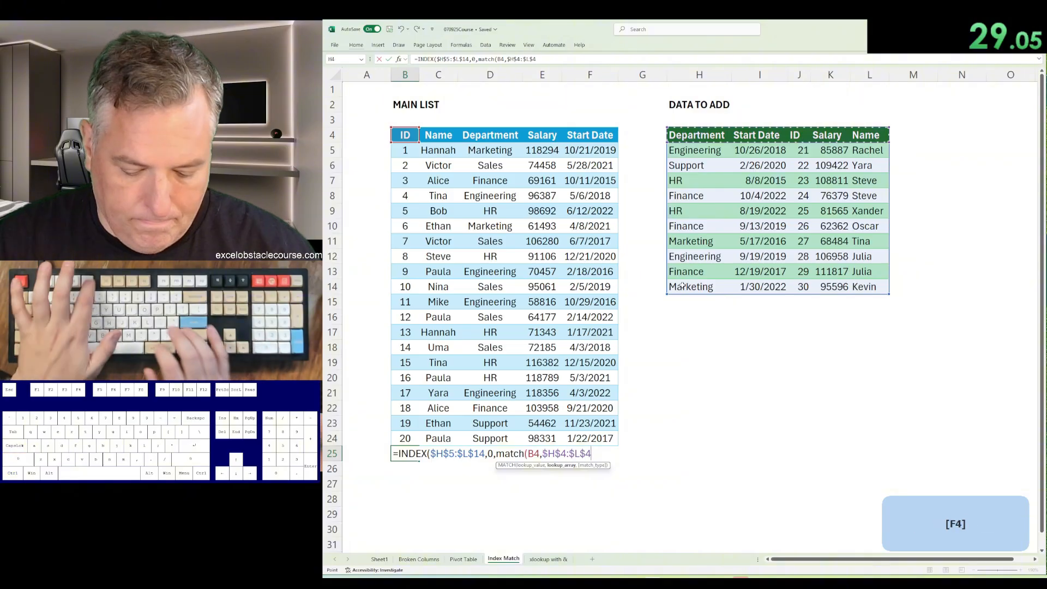
{"action": "type", "text": ",0"}
{"action": "key", "text": "Return"}
{"action": "key", "text": "Return"}
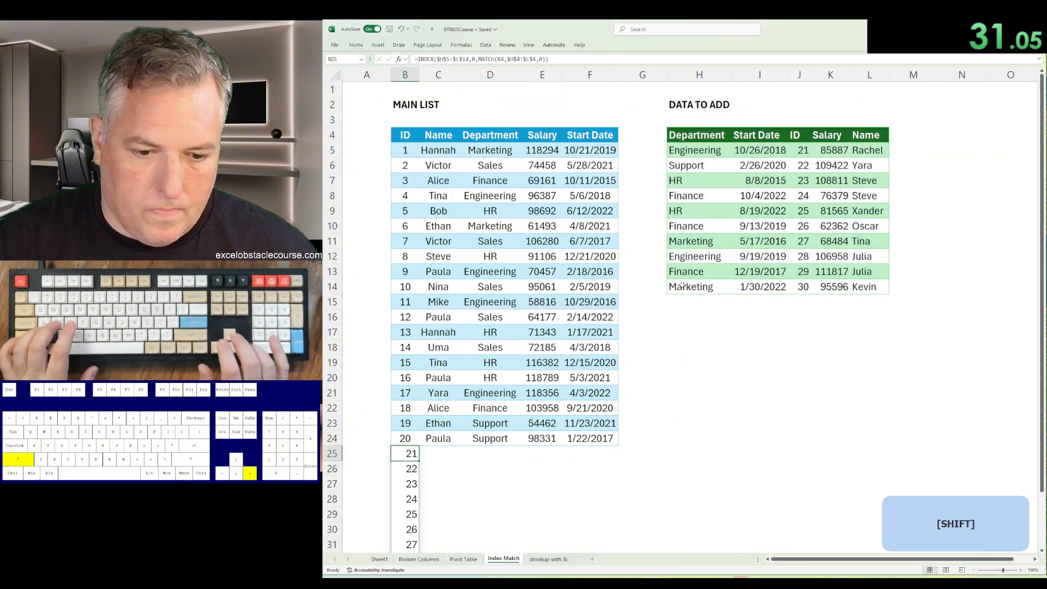
Step: Fill the INDEX/MATCH formula from B25 across to F25
{"action": "key", "text": "shift+Right"}
{"action": "key", "text": "shift+Right"}
{"action": "key", "text": "shift+Right"}
{"action": "key", "text": "shift+Right"}
Step: On the xlookup with & sheet, start an XLOOKUP in G3 with the lookup value D3:D12&E3:E12
{"action": "key", "text": "ctrl+Page_Down"}
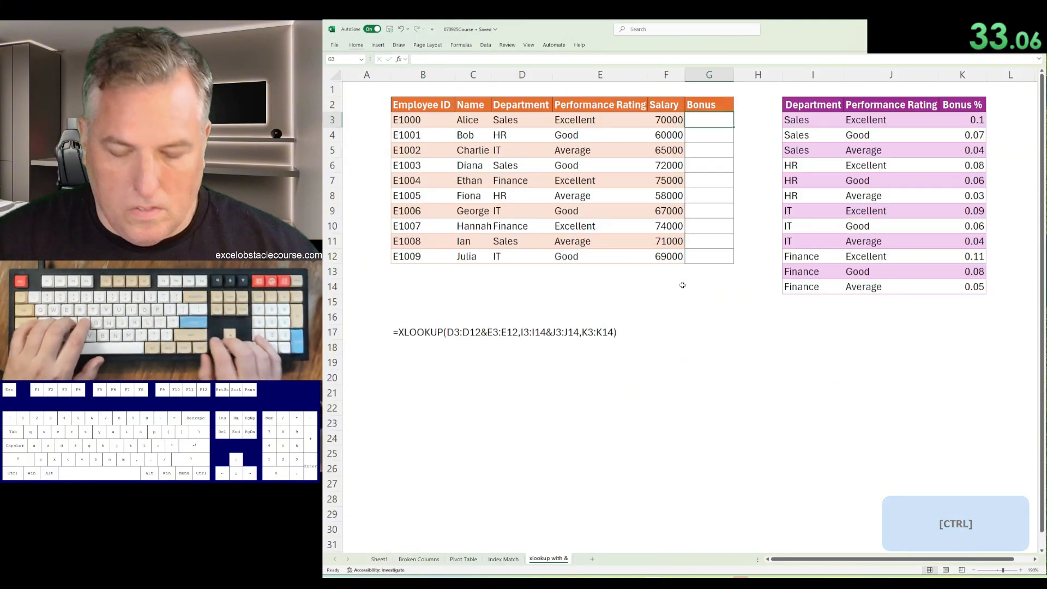
{"action": "type", "text": "=x"}
{"action": "key", "text": "Tab"}
{"action": "key", "text": "Left"}
{"action": "key", "text": "Left"}
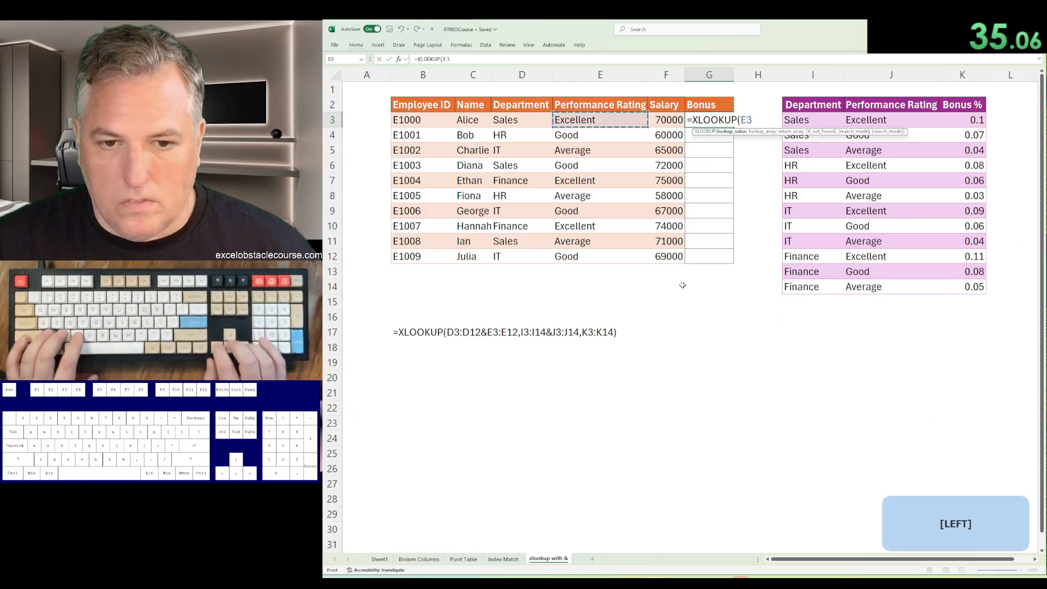
{"action": "key", "text": "Left"}
{"action": "key", "text": "ctrl+shift+Down"}
{"action": "type", "text": "&"}
{"action": "key", "text": "Left"}
{"action": "key", "text": "Left"}
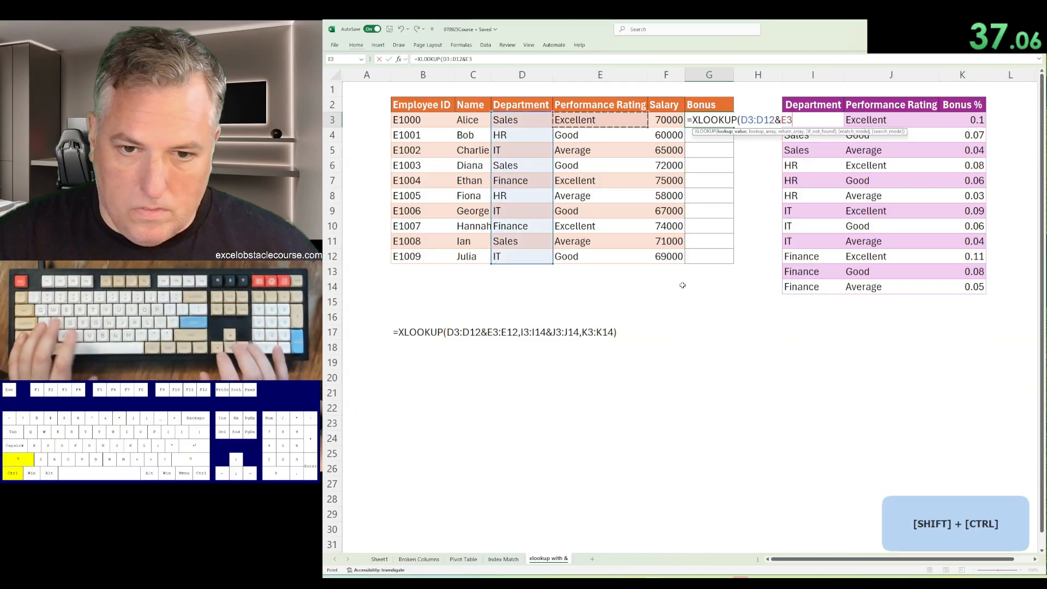
{"action": "key", "text": "ctrl+shift+Down"}
Step: Set the XLOOKUP's lookup array to I3:I14&J3:J14
{"action": "type", "text": ","}
{"action": "key", "text": "Right"}
{"action": "key", "text": "Right"}
{"action": "key", "text": "ctrl+shift+Down"}
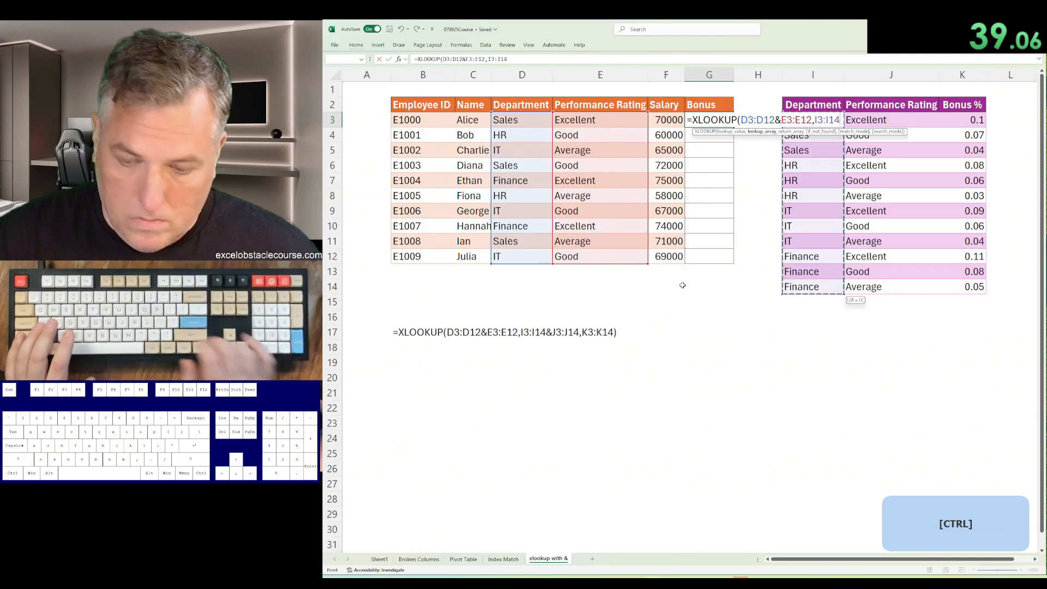
{"action": "type", "text": "&"}
{"action": "key", "text": "Right"}
{"action": "key", "text": "ctrl+shift+Down"}
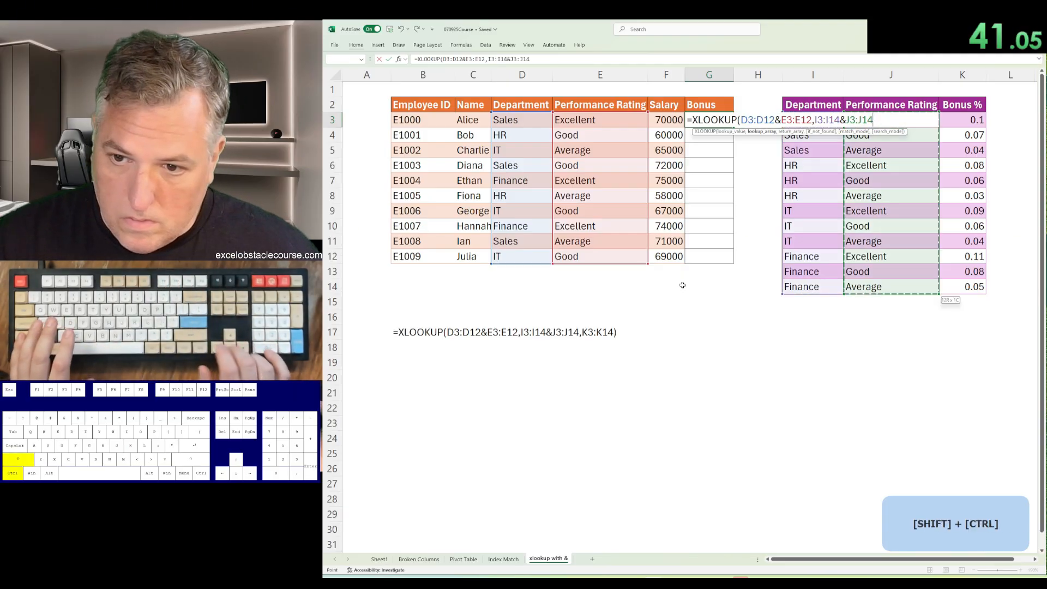
Step: Set the XLOOKUP's return array to K3:K14 and enter the formula
{"action": "type", "text": ","}
{"action": "key", "text": "Right"}
{"action": "key", "text": "Right"}
{"action": "key", "text": "Right"}
{"action": "key", "text": "Right"}
{"action": "key", "text": "ctrl+shift+Down"}
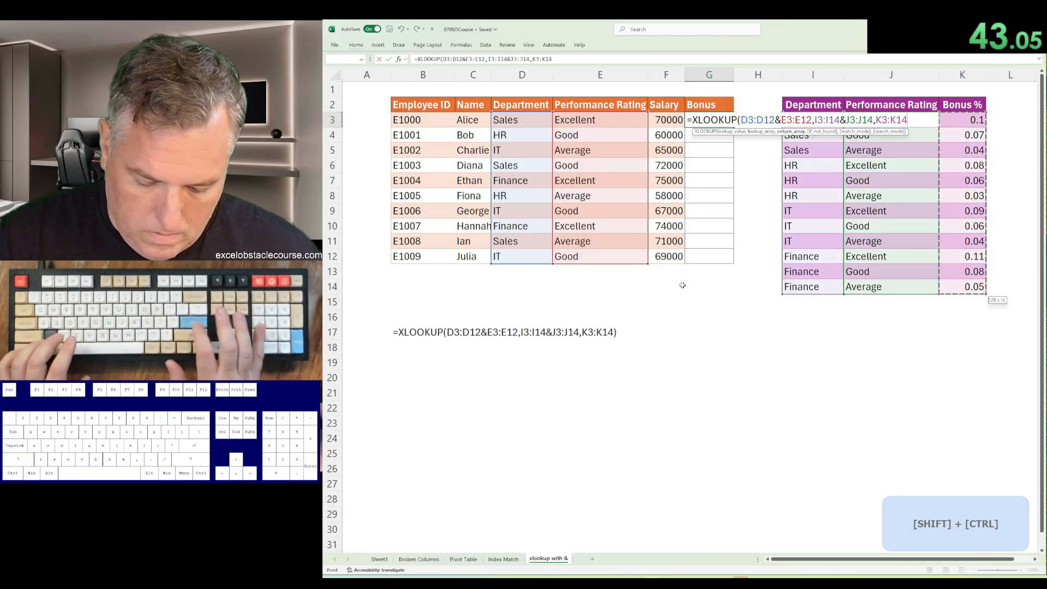
{"action": "key", "text": "Return"}
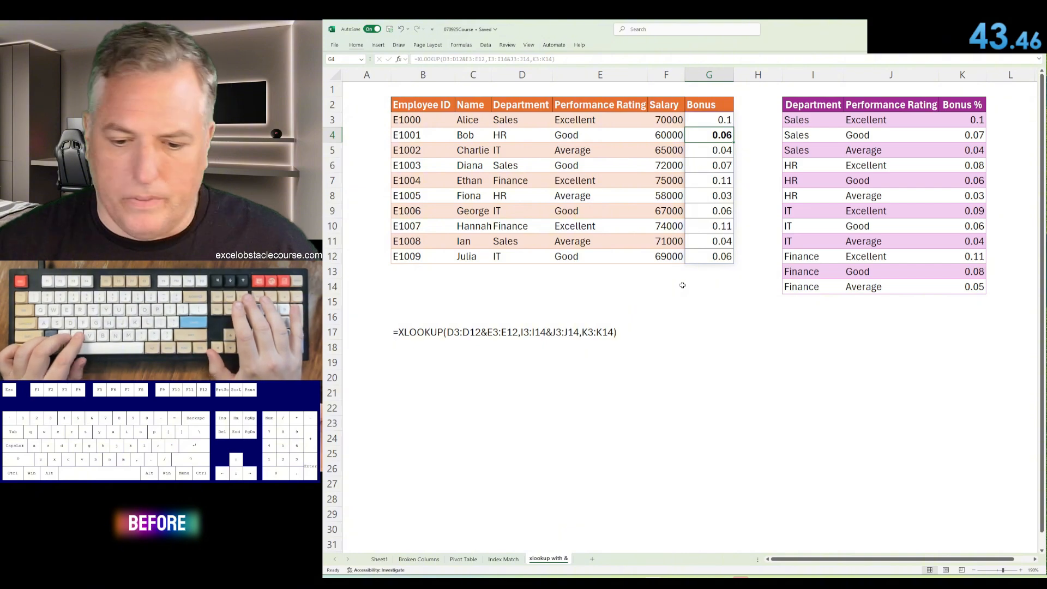
Step: On Sheet1, log the attempt 19 result as 0:43.46 in C21 and dismiss the formula reference warning
{"action": "key", "text": "ctrl"}
{"action": "key", "text": "ctrl+Page_Up"}
{"action": "key", "text": "ctrl+Page_Up"}
{"action": "key", "text": "ctrl+Page_Up"}
{"action": "key", "text": "ctrl+Page_Up"}
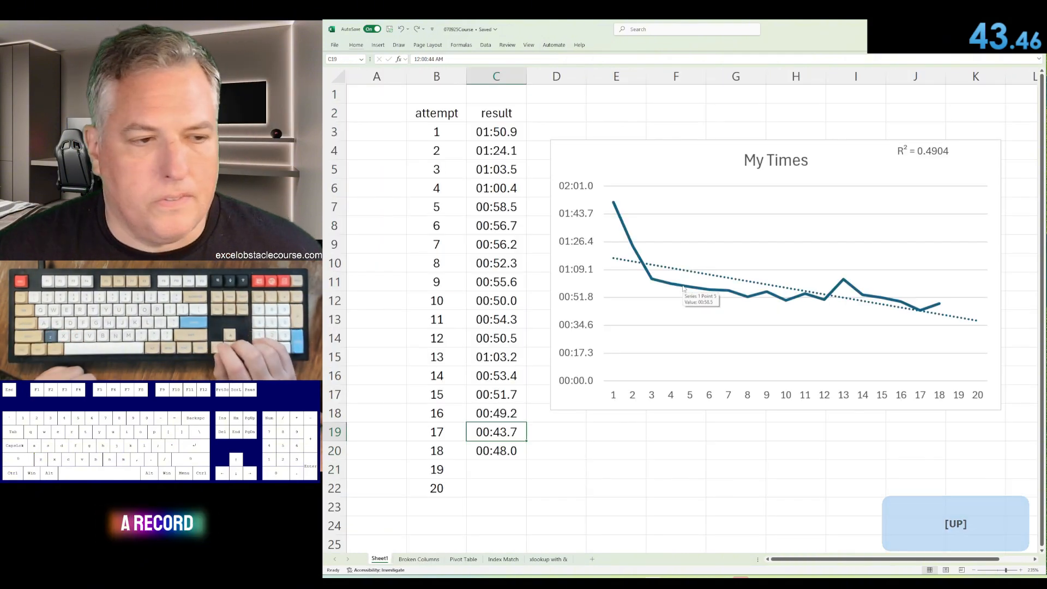
{"action": "key", "text": "Down"}
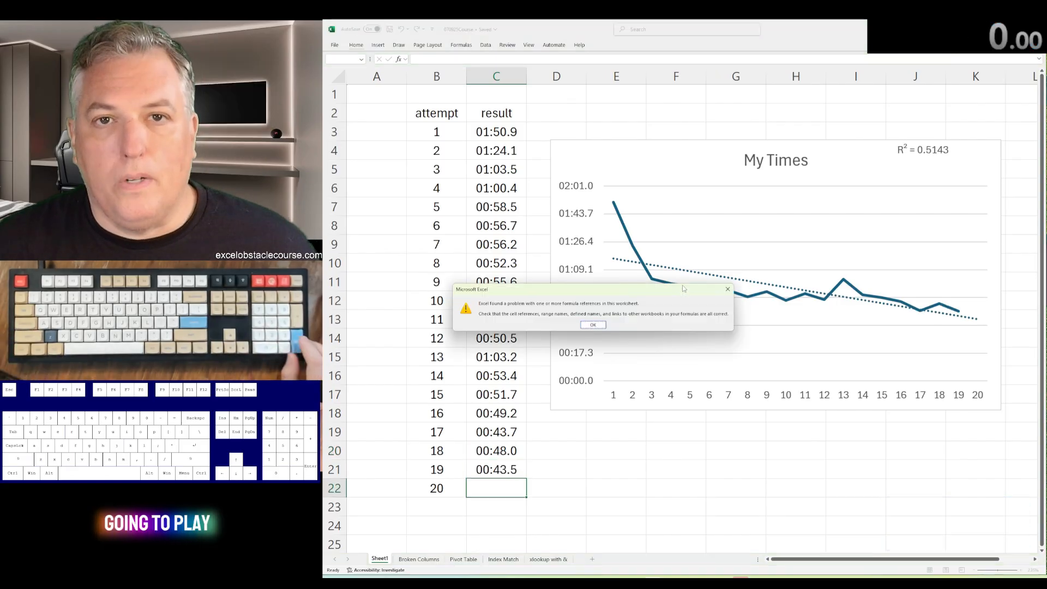
{"action": "key", "text": "Return"}
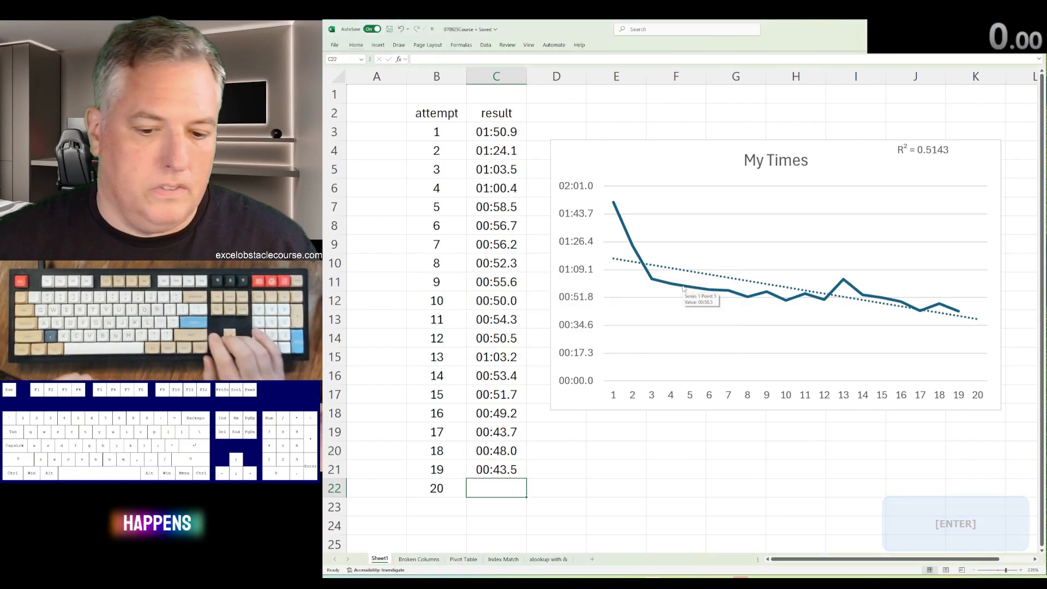
Step: For attempt 20, repair the blue column on Broken Columns by deleting B3, B12, B22 and B29 with cells shifted left
{"action": "key", "text": "ctrl+Page_Down"}
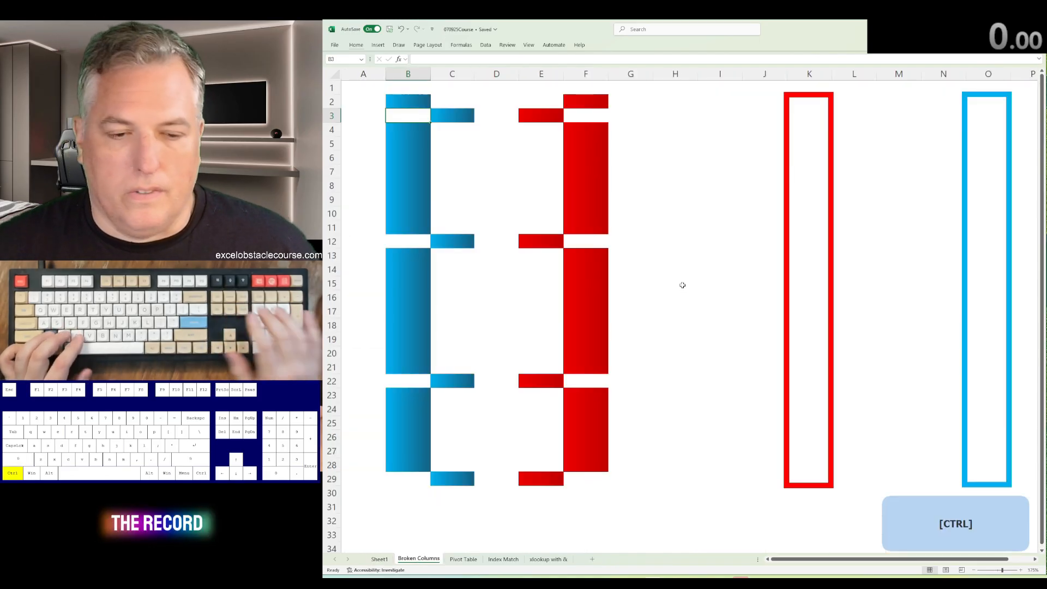
{"action": "key", "text": "ctrl+Page_Up"}
{"action": "key", "text": "ctrl+Page_Down"}
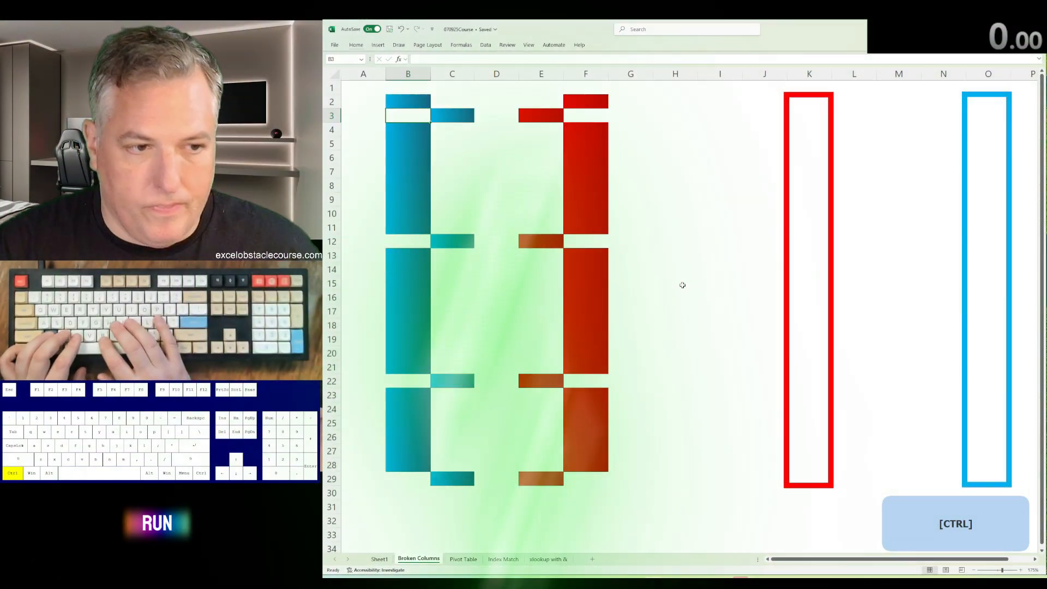
{"action": "key", "text": "ctrl+minus"}
{"action": "key", "text": "Return"}
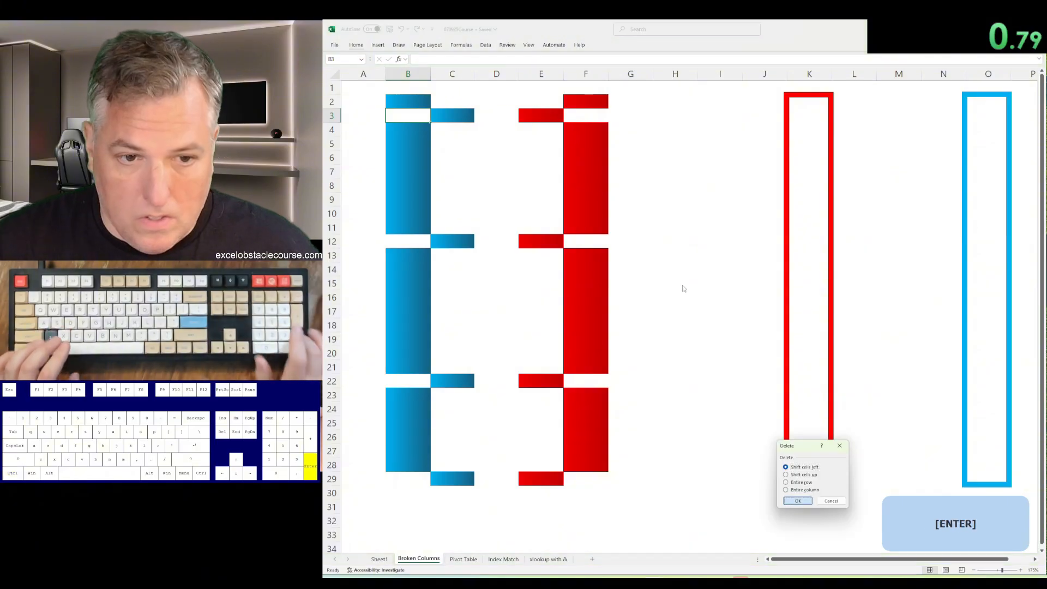
{"action": "key", "text": "ctrl+Down"}
{"action": "key", "text": "F4"}
{"action": "key", "text": "F4"}
{"action": "key", "text": "ctrl+Down"}
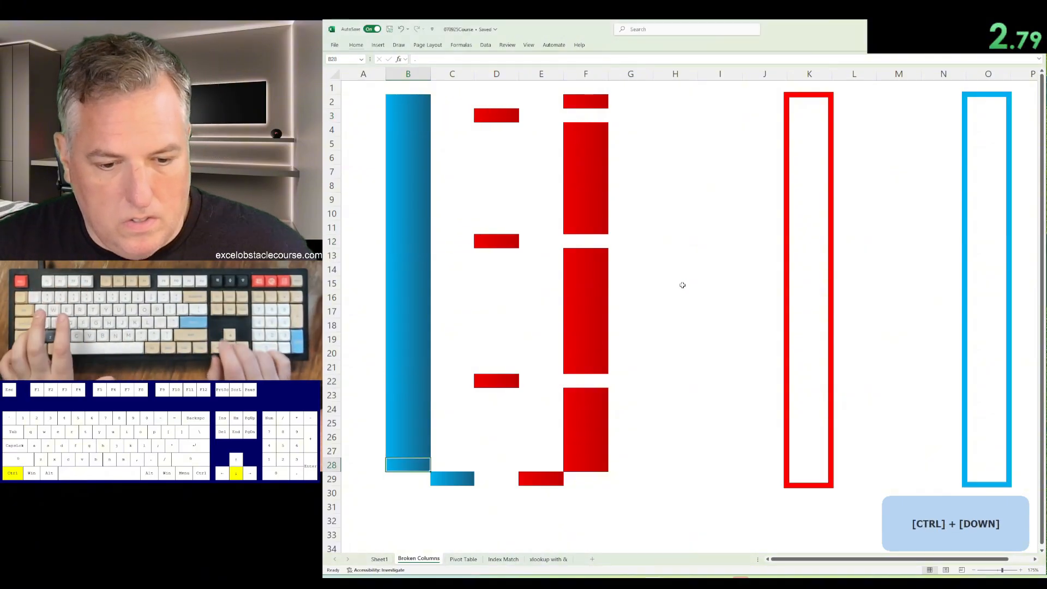
{"action": "key", "text": "Down"}
{"action": "key", "text": "F4"}
Step: Fill the row 29 and row 22 gaps in the red column by inserting cells at D29:E29 and D22:E22, shifting cells right
{"action": "key", "text": "Right"}
{"action": "key", "text": "Right"}
{"action": "key", "text": "shift+Right"}
{"action": "key", "text": "Return"}
{"action": "key", "text": "ctrl+Up"}
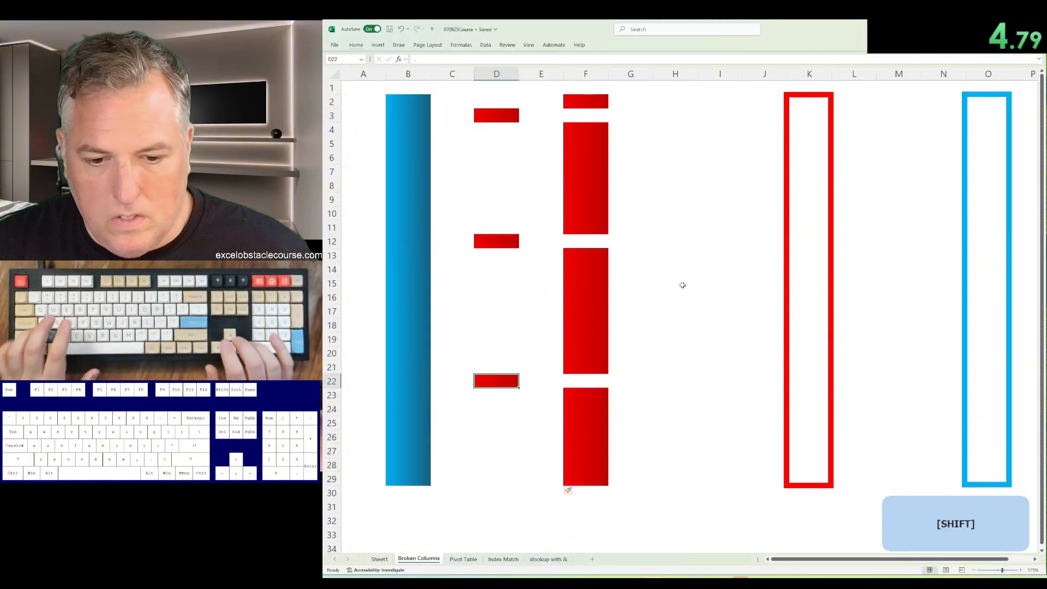
{"action": "key", "text": "shift+Right"}
{"action": "key", "text": "F4"}
Step: Fill the row 12 and row 3 gaps in the red column by inserting cells at D12:E12 and D3:E3, shifting cells right
{"action": "key", "text": "ctrl+Up"}
{"action": "key", "text": "shift+Right"}
{"action": "key", "text": "F4"}
{"action": "key", "text": "ctrl+Up"}
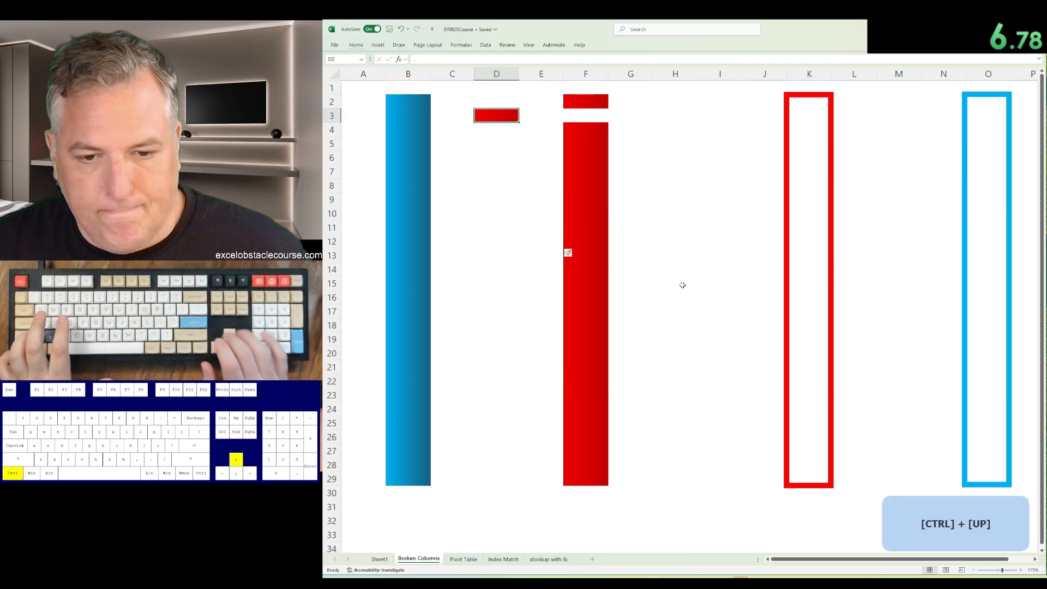
{"action": "key", "text": "shift+Right"}
{"action": "key", "text": "F4"}
Step: Insert five columns at F:J so the red column moves into the red outline at column K
{"action": "key", "text": "Right"}
{"action": "key", "text": "Right"}
{"action": "key", "text": "ctrl+space"}
{"action": "key", "text": "shift+Right"}
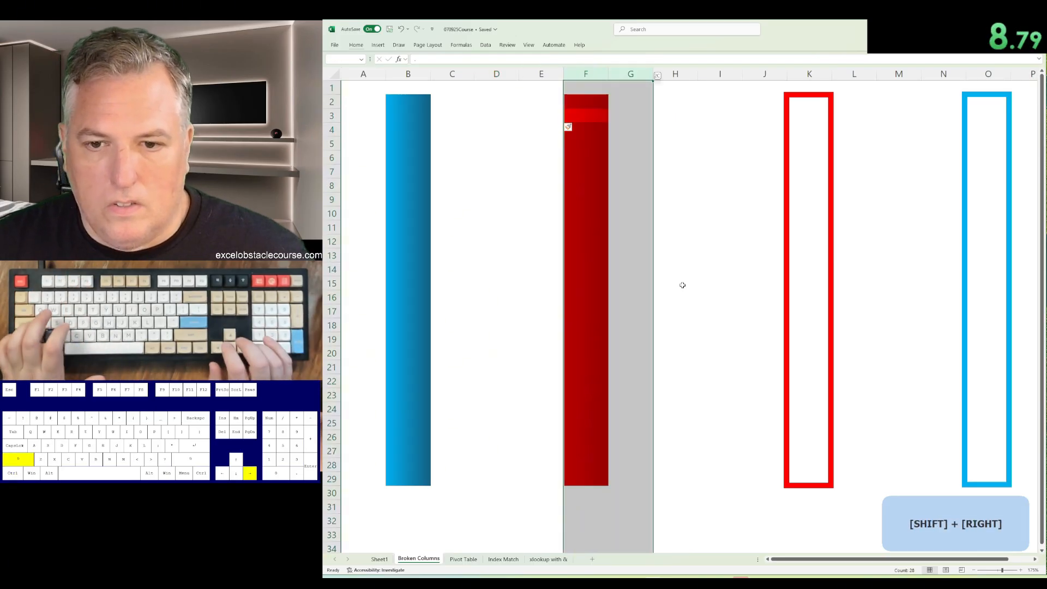
{"action": "key", "text": "shift+Right"}
{"action": "key", "text": "shift+Right"}
{"action": "key", "text": "shift+Right"}
{"action": "key", "text": "ctrl+shift+equal"}
Step: Cut the entire blue column B and paste it into the blue outline at column O
{"action": "key", "text": "ctrl+Left"}
{"action": "key", "text": "ctrl+space"}
{"action": "key", "text": "ctrl+x"}
{"action": "key", "text": "ctrl+Right"}
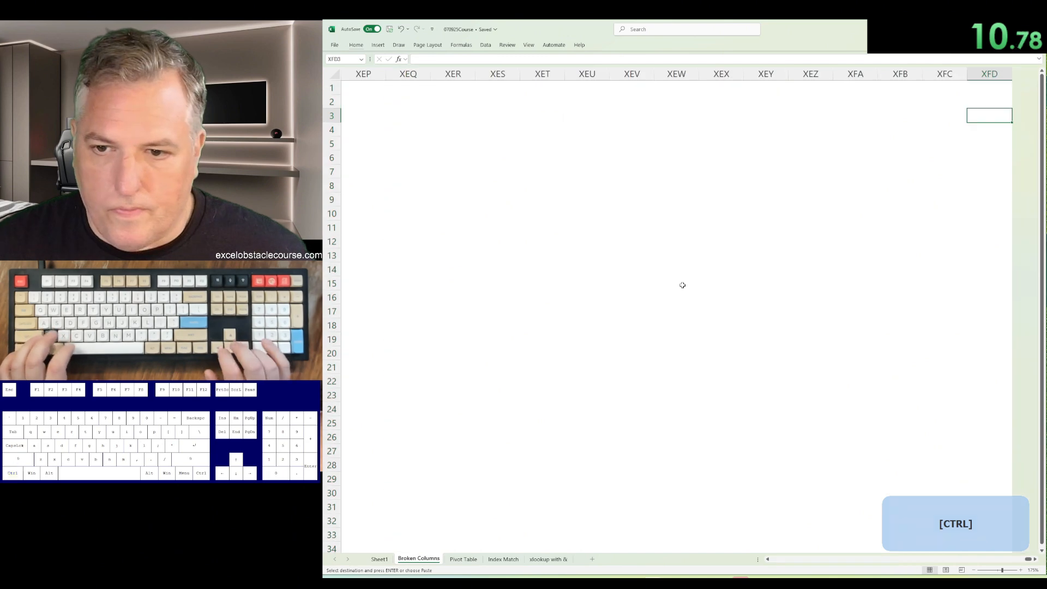
{"action": "key", "text": "ctrl+Left"}
{"action": "key", "text": "Right"}
{"action": "key", "text": "Right"}
{"action": "key", "text": "Right"}
{"action": "key", "text": "Right"}
{"action": "key", "text": "ctrl+space"}
{"action": "key", "text": "ctrl+v"}
Step: On the Pivot Table sheet, create a PivotTable with the PivotTable and PivotChart Wizard from the sales data in F2:L26
{"action": "key", "text": "ctrl+Page_Down"}
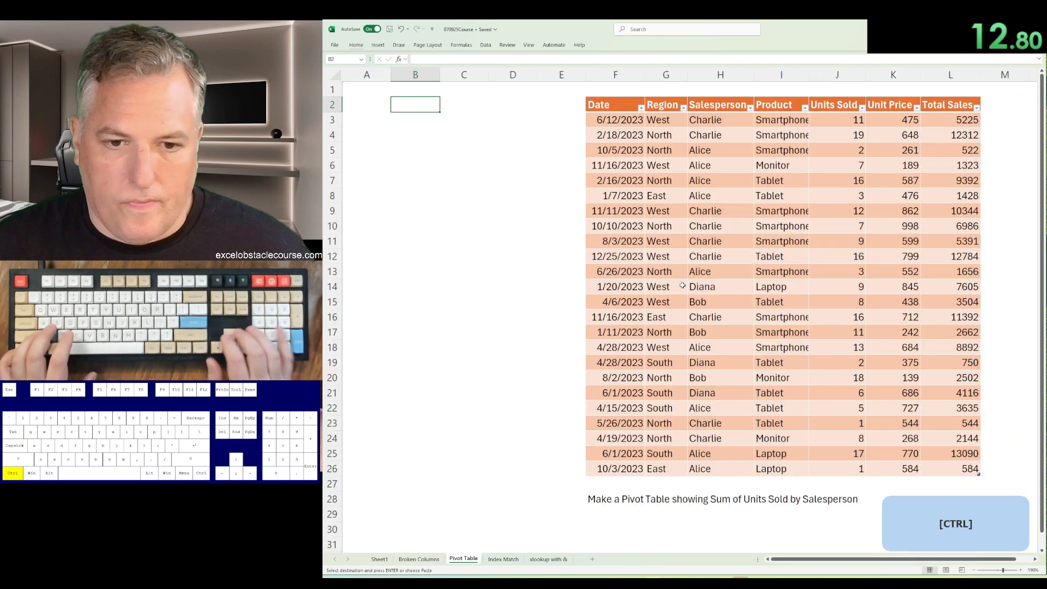
{"action": "key", "text": "alt"}
{"action": "key", "text": "d"}
{"action": "key", "text": "p"}
{"action": "key", "text": "Return"}
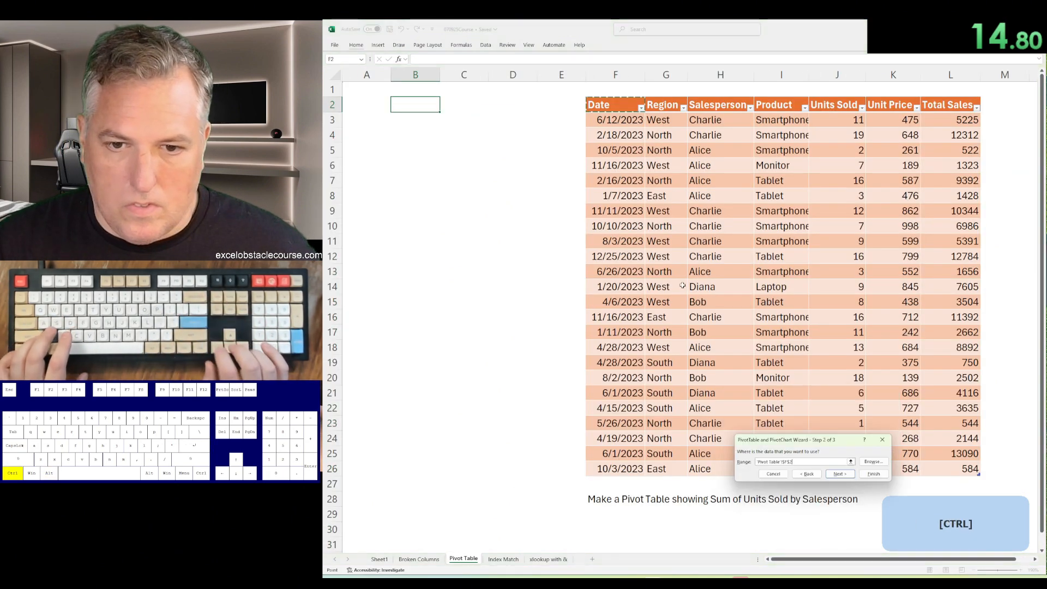
{"action": "key", "text": "ctrl+shift+Down"}
{"action": "key", "text": "ctrl+shift+Right"}
{"action": "key", "text": "Return"}
{"action": "key", "text": "Return"}
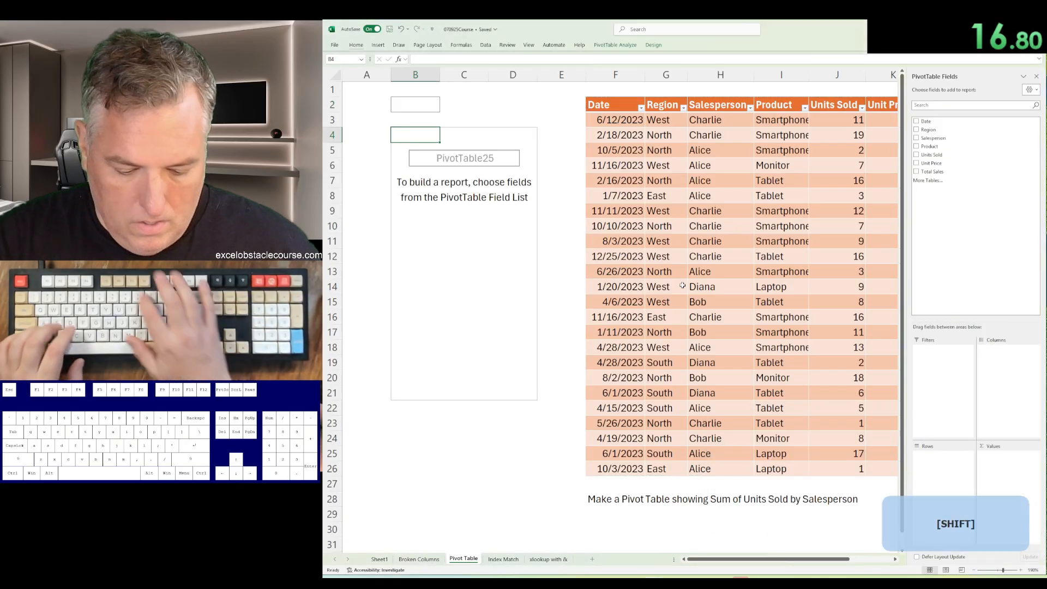
Step: Add Salesperson as the PivotTable's row field and Units Sold as its value field
{"action": "key", "text": "shift+F6"}
{"action": "key", "text": "Down"}
{"action": "key", "text": "Down"}
{"action": "key", "text": "Down"}
{"action": "key", "text": "space"}
{"action": "key", "text": "Down"}
{"action": "key", "text": "Down"}
{"action": "key", "text": "space"}
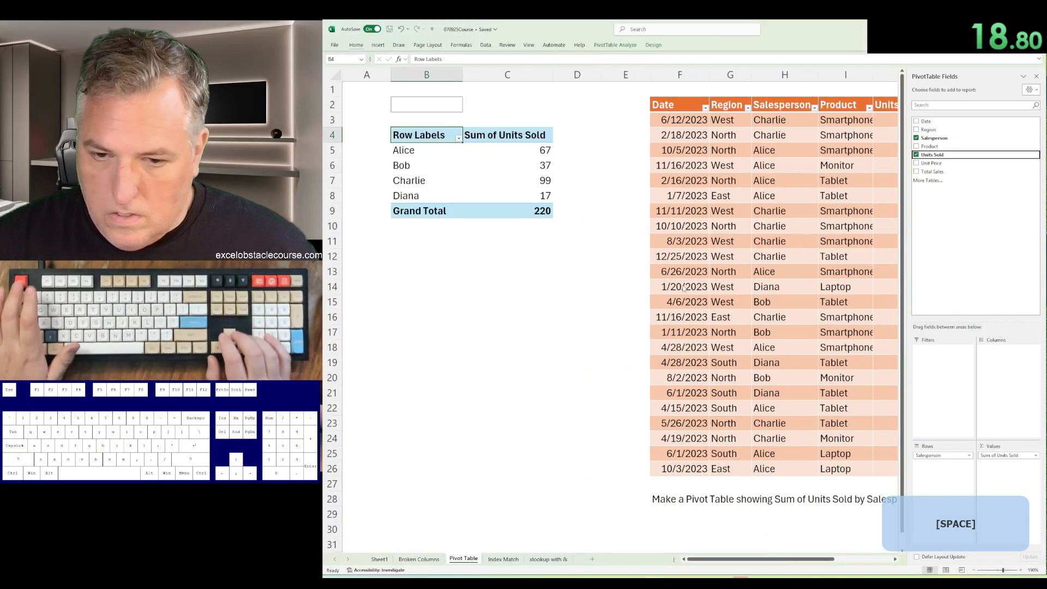
Step: On the Index Match sheet, start an INDEX formula in B25 over $H$5:$L$14 with row number 0 and a nested MATCH
{"action": "key", "text": "ctrl+Page_Down"}
{"action": "type", "text": "=ind"}
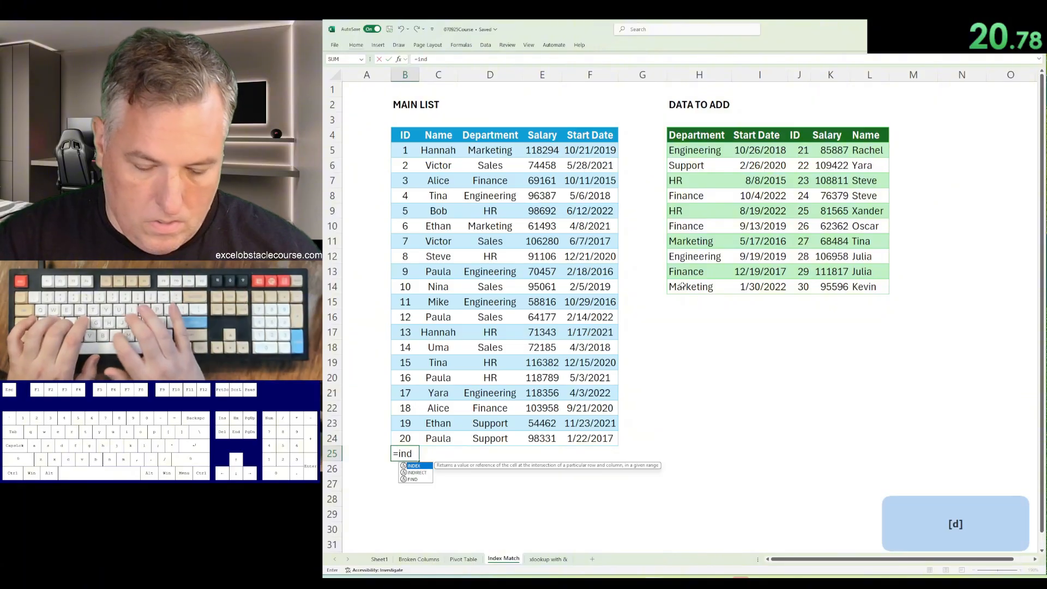
{"action": "key", "text": "Tab"}
{"action": "key", "text": "Down"}
{"action": "key", "text": "ctrl+shift+Down"}
{"action": "key", "text": "ctrl+shift+Right"}
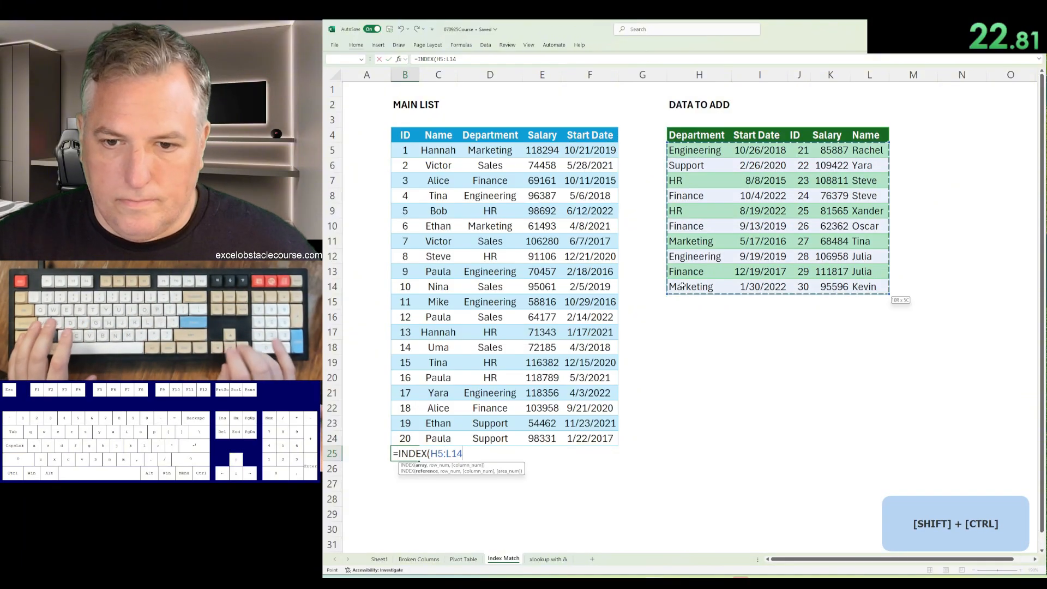
{"action": "key", "text": "F4"}
{"action": "type", "text": ",0,match"}
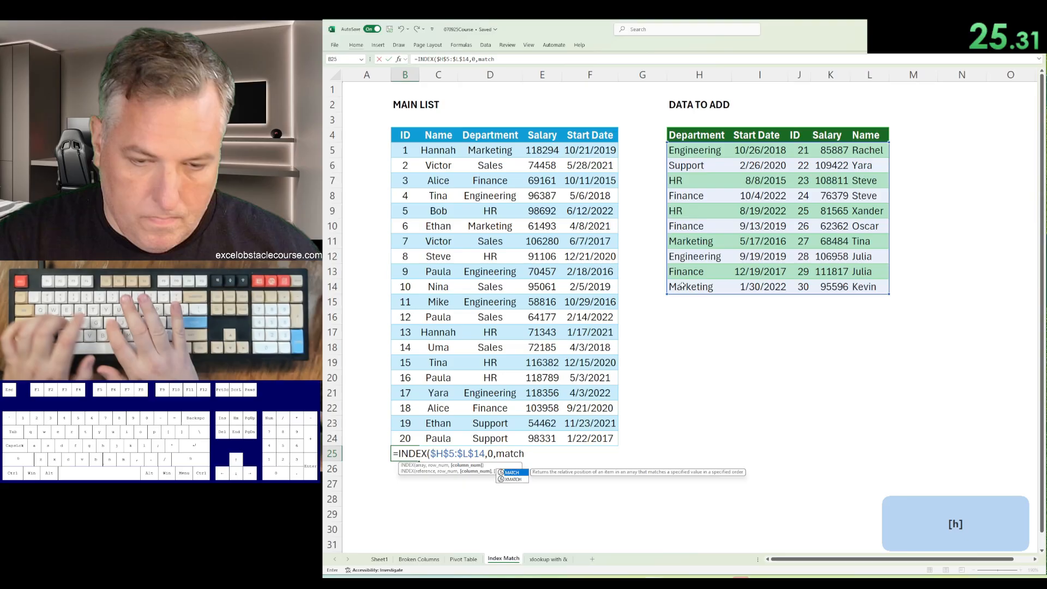
Step: Complete the column argument as MATCH(B4,$H$4:$L$4,0) and enter the INDEX formula in B25
{"action": "key", "text": "Tab"}
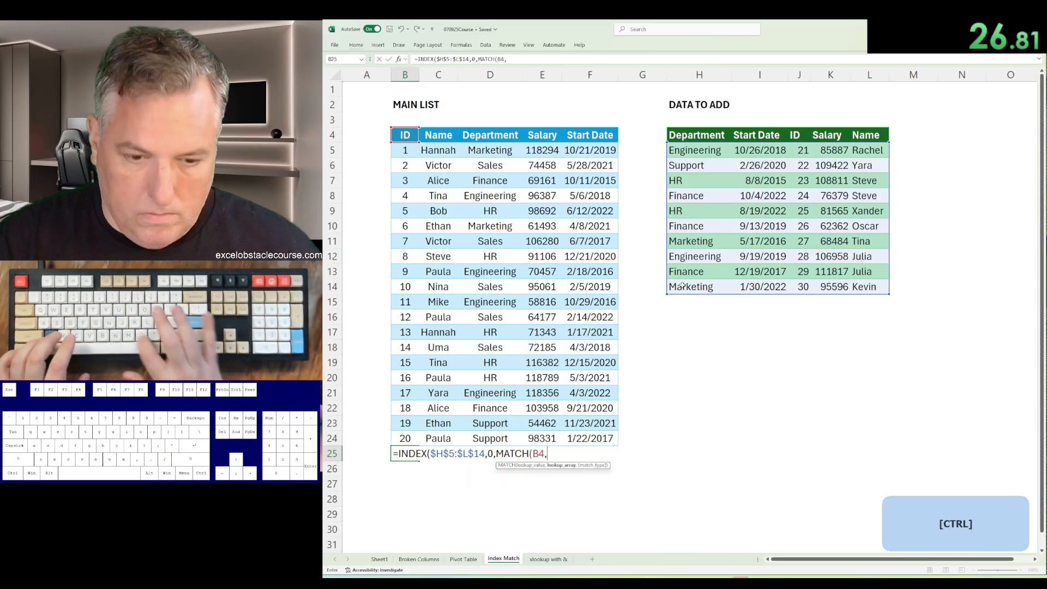
{"action": "key", "text": "ctrl+Up"}
{"action": "key", "text": "ctrl+Right"}
{"action": "key", "text": "ctrl+shift+Right"}
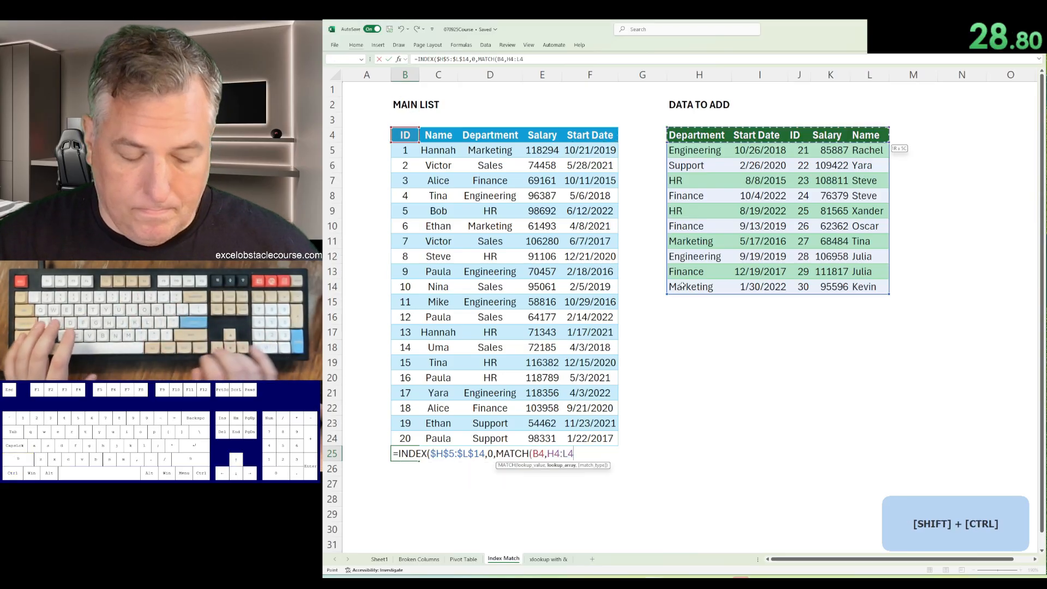
{"action": "type", "text": ",0"}
{"action": "key", "text": "Return"}
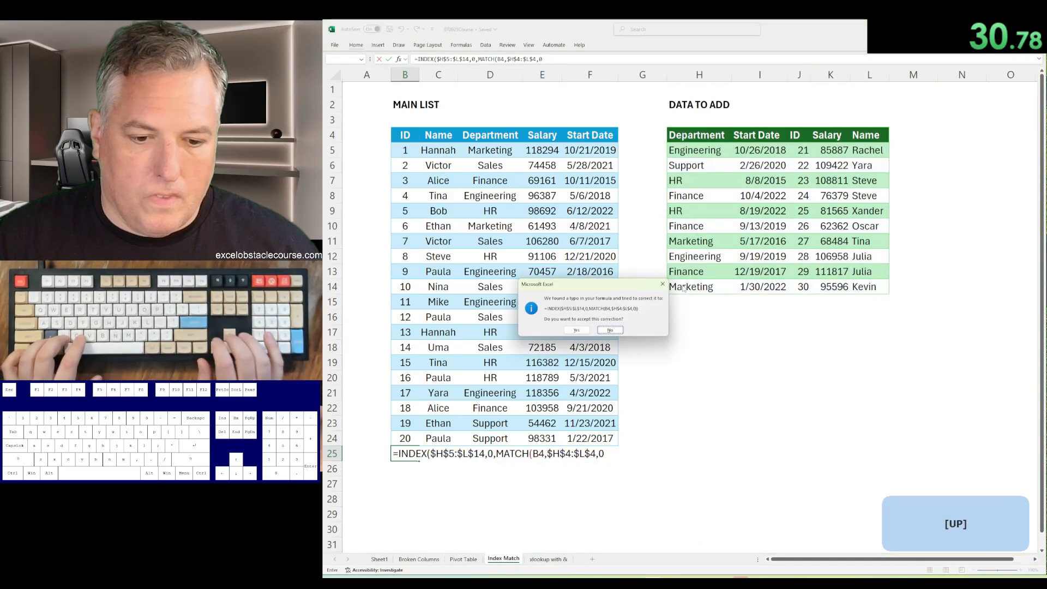
{"action": "key", "text": "Return"}
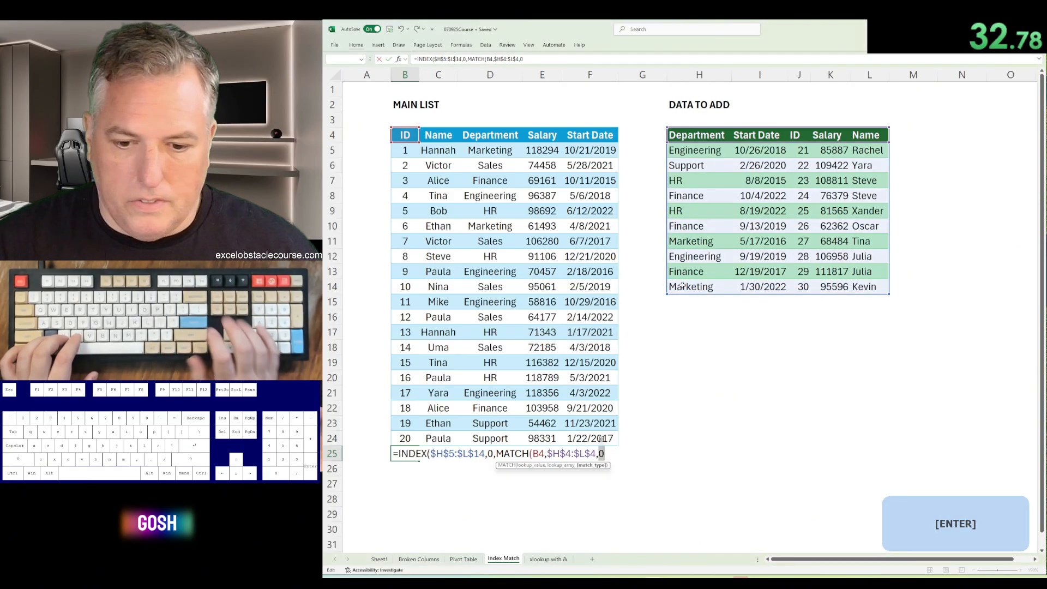
{"action": "type", "text": "))"}
{"action": "key", "text": "Return"}
Step: Select B25:F25 across the first new row of the main list, beginning with the INDEX formula cell
{"action": "key", "text": "shift+Right"}
{"action": "key", "text": "shift+Right"}
{"action": "key", "text": "shift+Right"}
{"action": "key", "text": "shift+Right"}
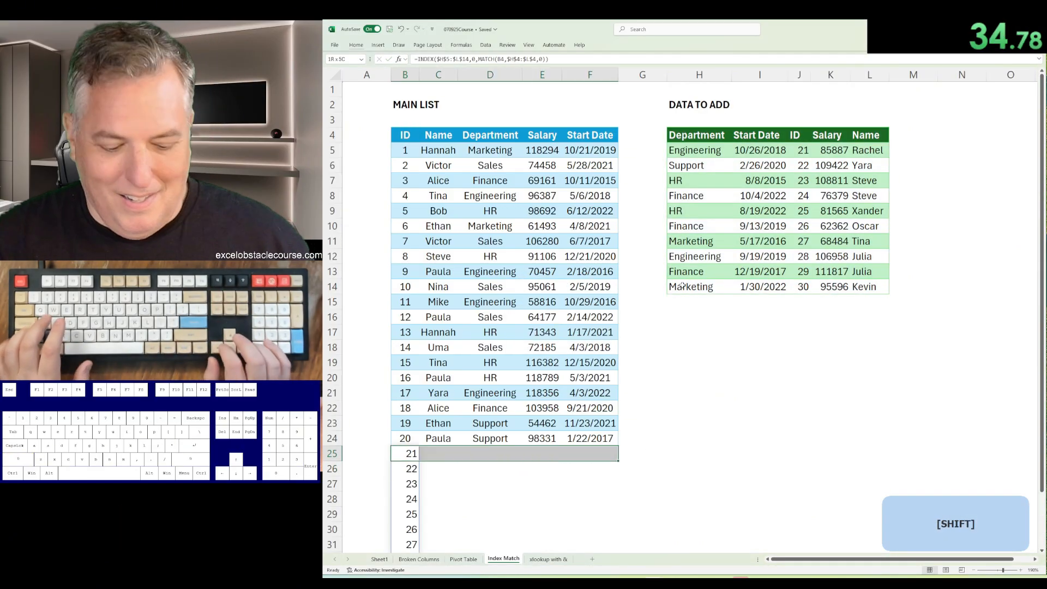
Step: On the xlookup with & sheet, start an XLOOKUP in G3 with D3:D12&E3:E12 as the lookup value
{"action": "key", "text": "ctrl+Page_Down"}
{"action": "type", "text": "=xl"}
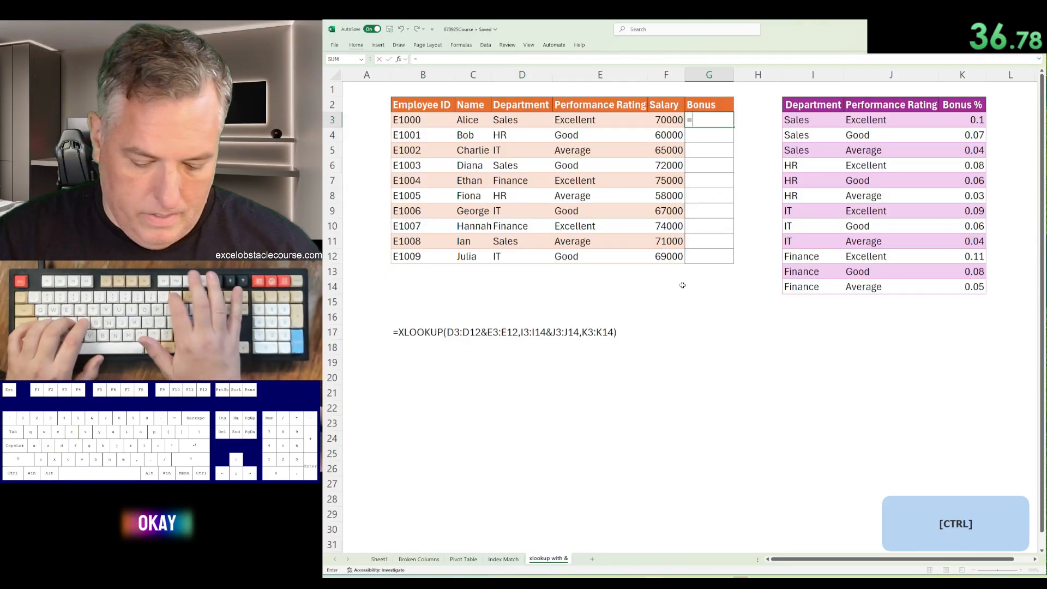
{"action": "key", "text": "Tab"}
{"action": "key", "text": "Left"}
{"action": "key", "text": "Left"}
{"action": "key", "text": "Left"}
{"action": "key", "text": "ctrl+shift+Down"}
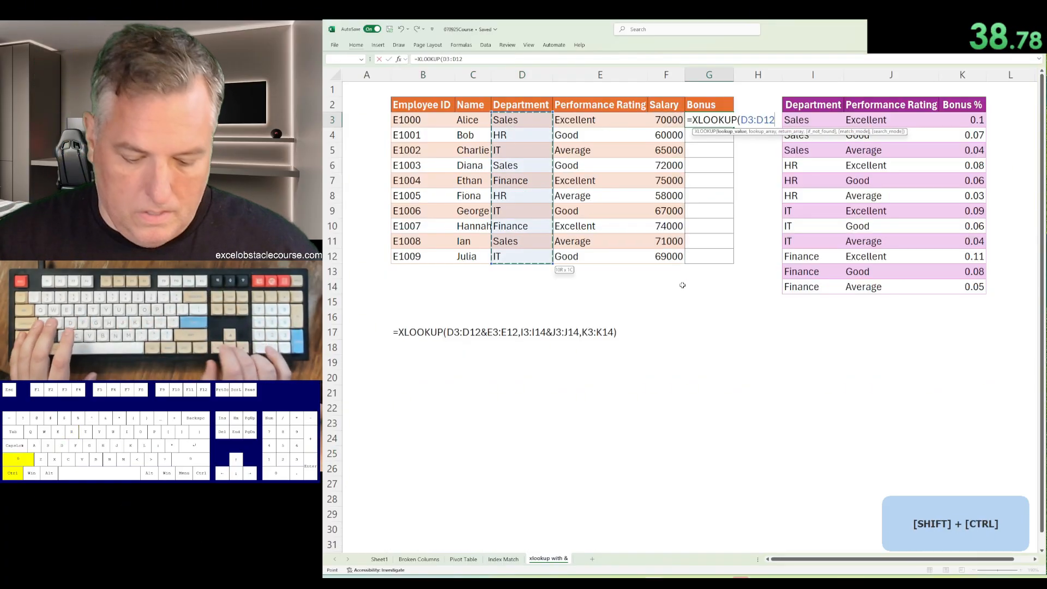
{"action": "type", "text": "&"}
{"action": "key", "text": "Left"}
{"action": "key", "text": "Left"}
{"action": "key", "text": "ctrl+shift+Down"}
Step: Set the XLOOKUP's lookup array to I3:I14&J3:J14, combining the bonus table's Department and Performance Rating
{"action": "type", "text": ","}
{"action": "key", "text": "Right"}
{"action": "key", "text": "Right"}
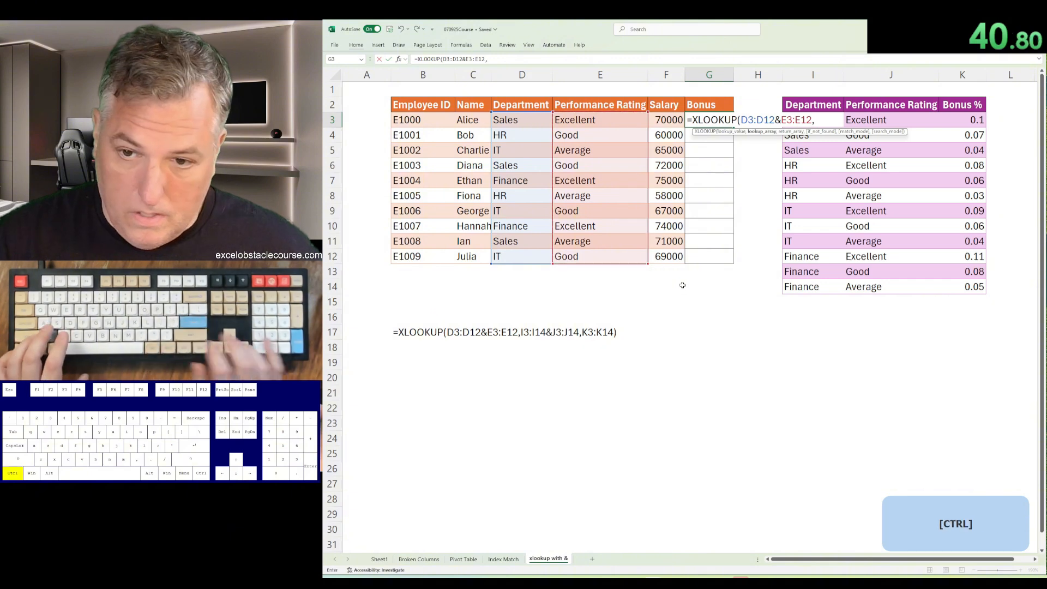
{"action": "key", "text": "ctrl+shift+Down"}
{"action": "type", "text": "&"}
{"action": "key", "text": "Right"}
{"action": "key", "text": "Right"}
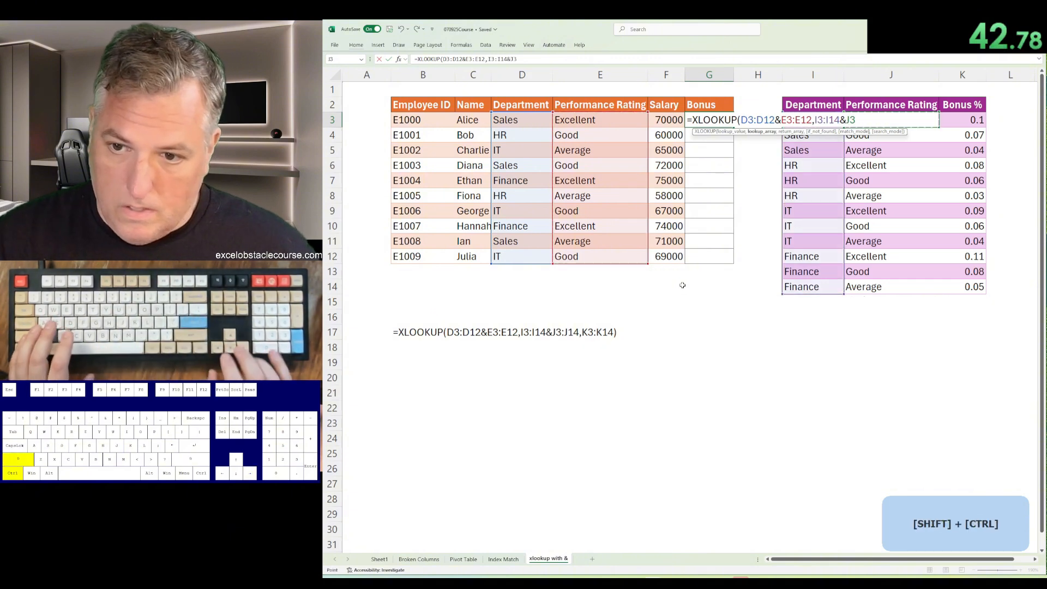
{"action": "key", "text": "ctrl+shift+Down"}
{"action": "type", "text": "k,"}
{"action": "key", "text": "BackSpace"}
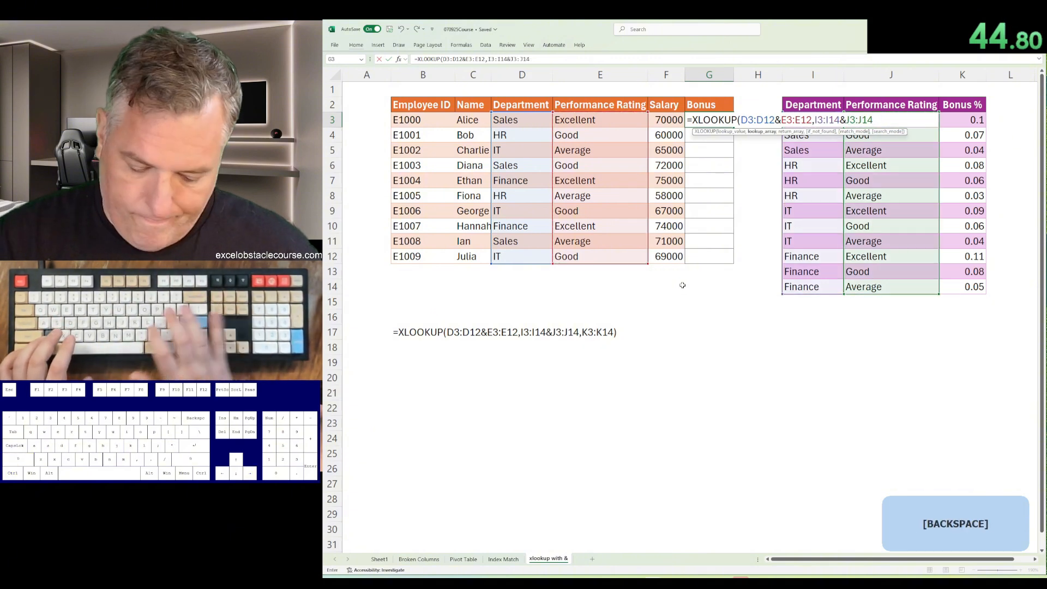
Step: Use K3:K14 as the XLOOKUP's return array, enter the formula, and make cell G4 bold
{"action": "type", "text": ","}
{"action": "key", "text": "Right"}
{"action": "key", "text": "Right"}
{"action": "key", "text": "Right"}
{"action": "key", "text": "Right"}
{"action": "key", "text": "ctrl+shift+Down"}
{"action": "key", "text": "Return"}
{"action": "key", "text": "ctrl+b"}
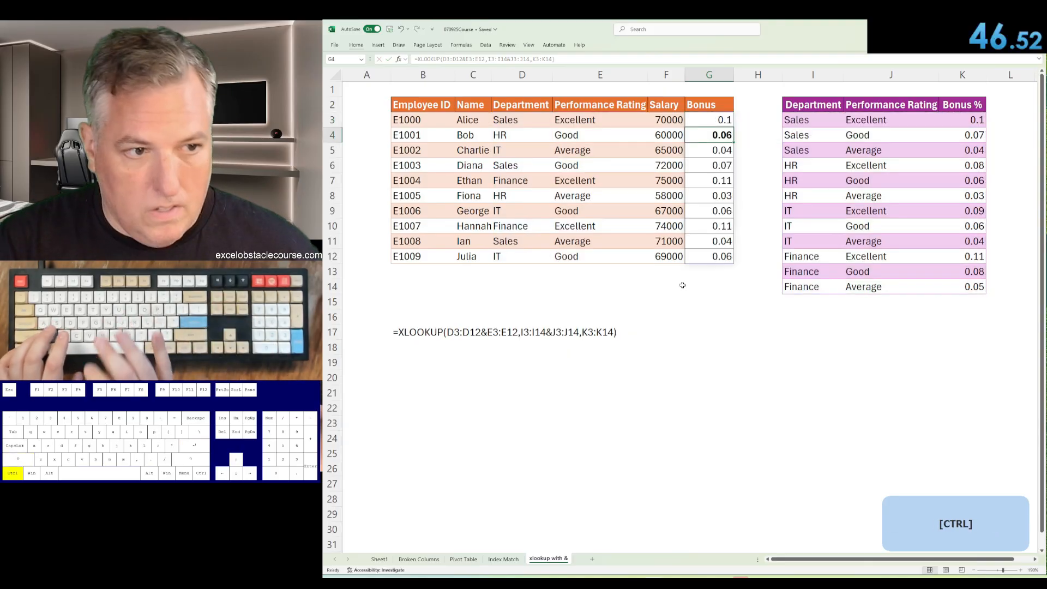